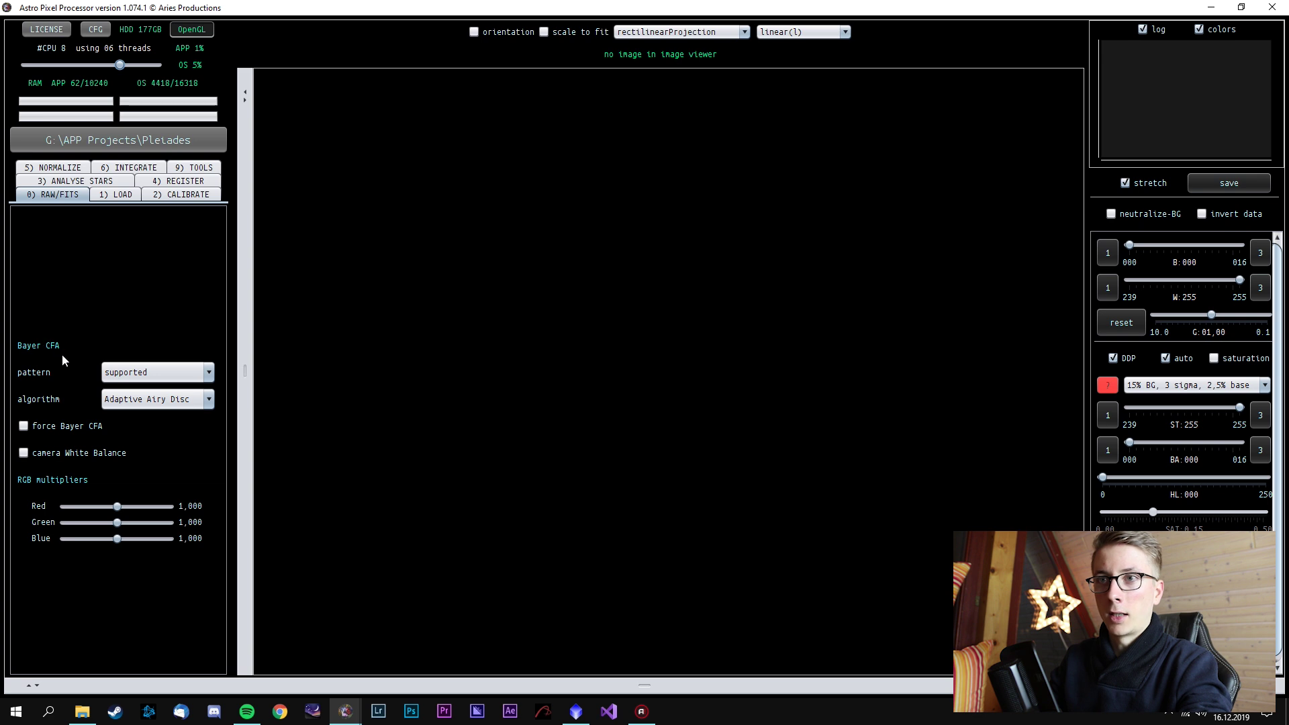
Set the Bayer CFA pattern to RGGB and enable forcing of the Bayer CFA
click(134, 402)
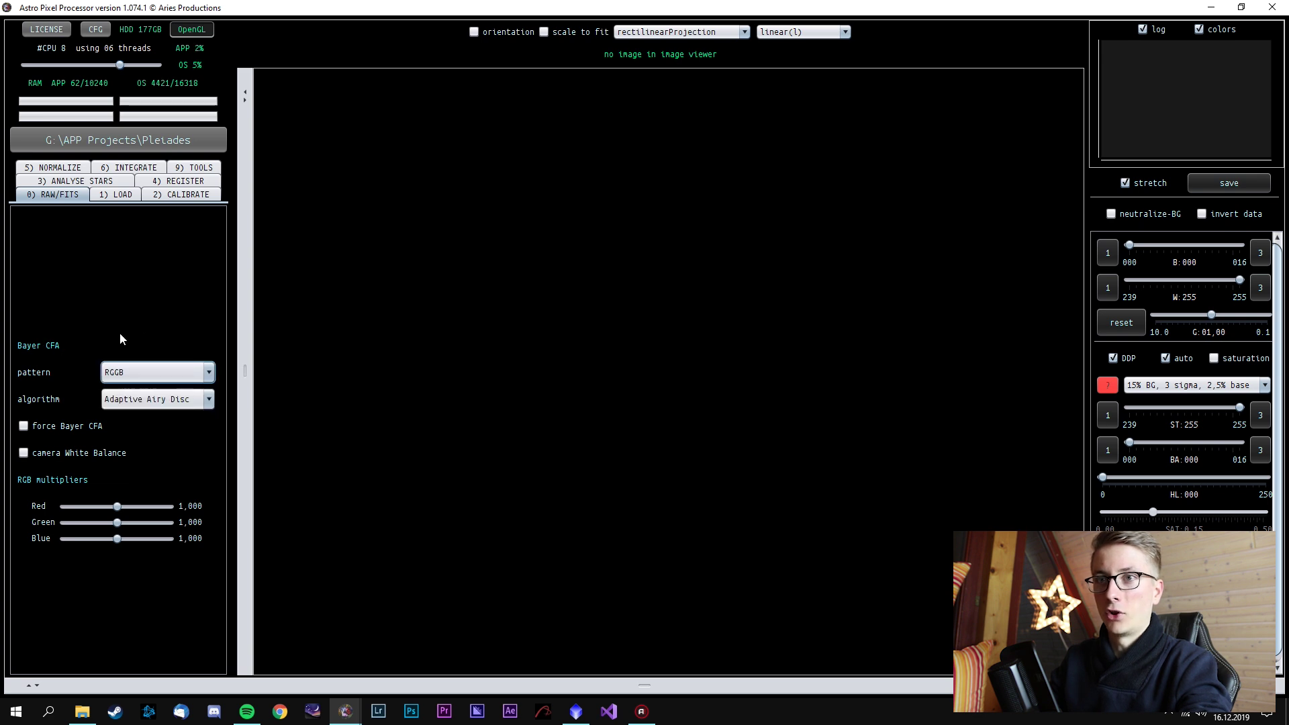
click(92, 428)
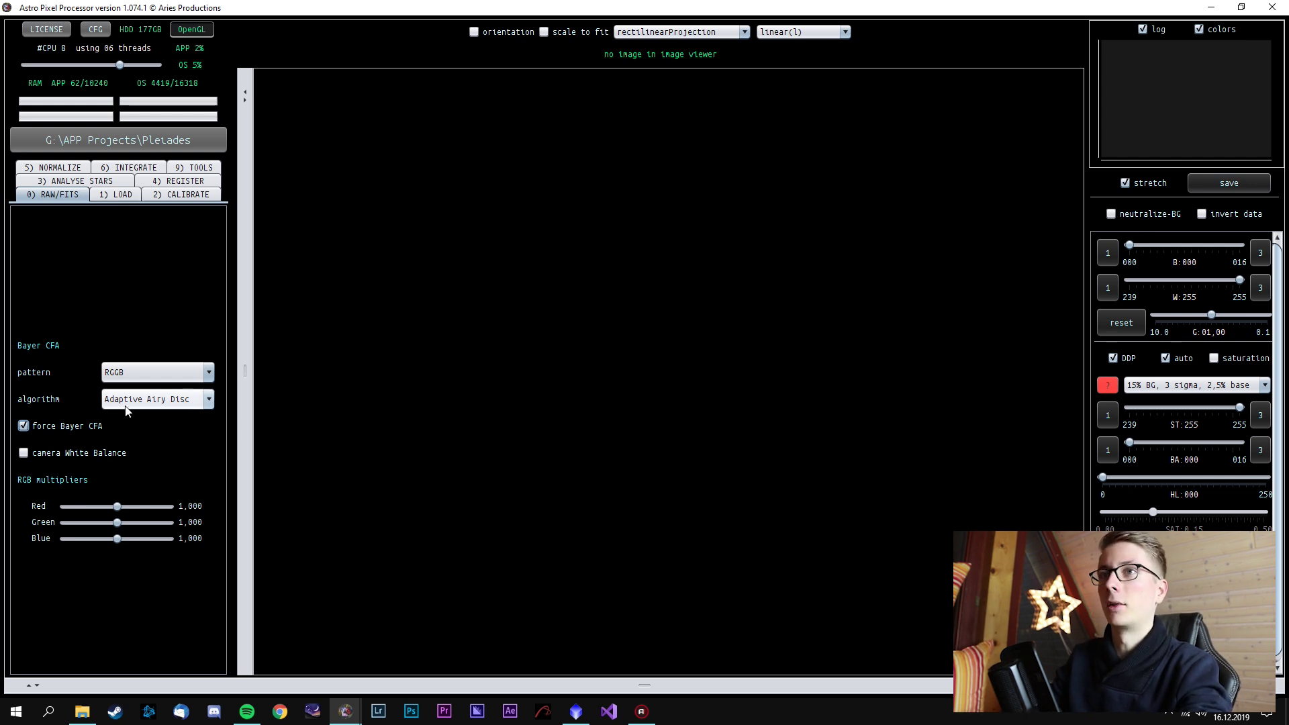
Load all light frames from the Lights folder inside the Pleiaden folder on the HDD (D:) drive
click(118, 195)
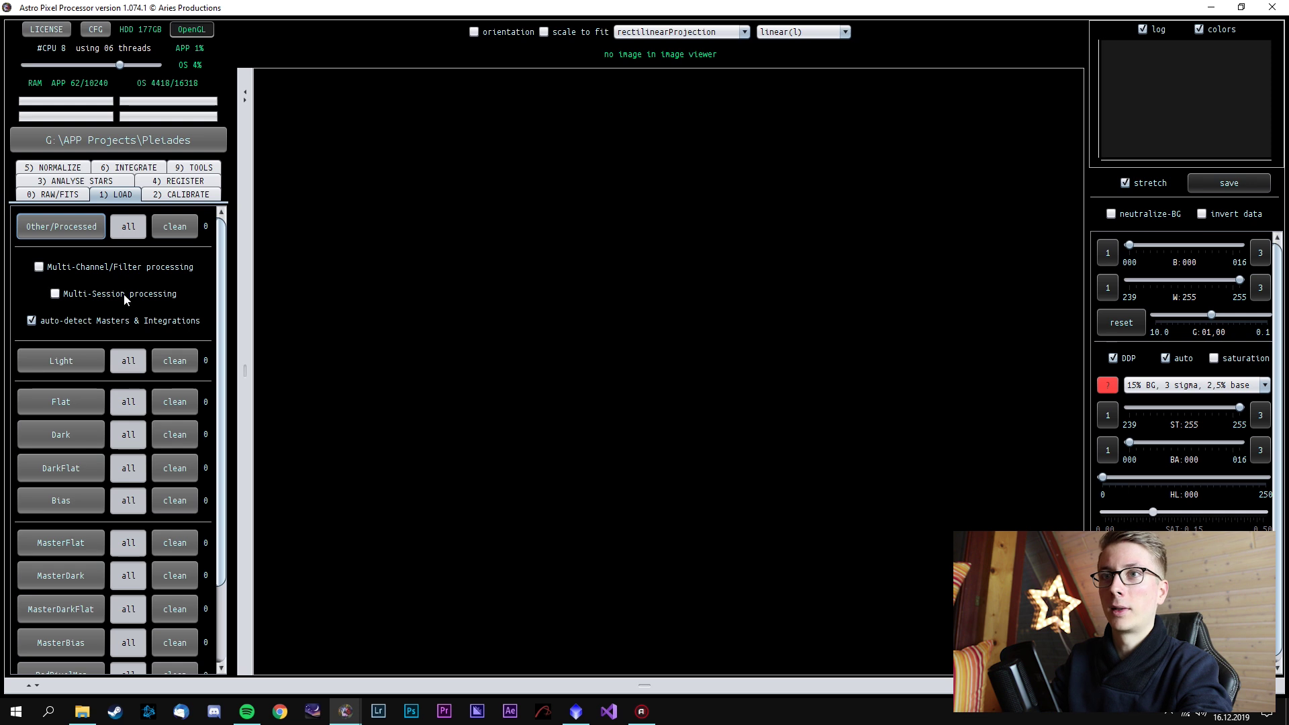
mouse_move(126, 299)
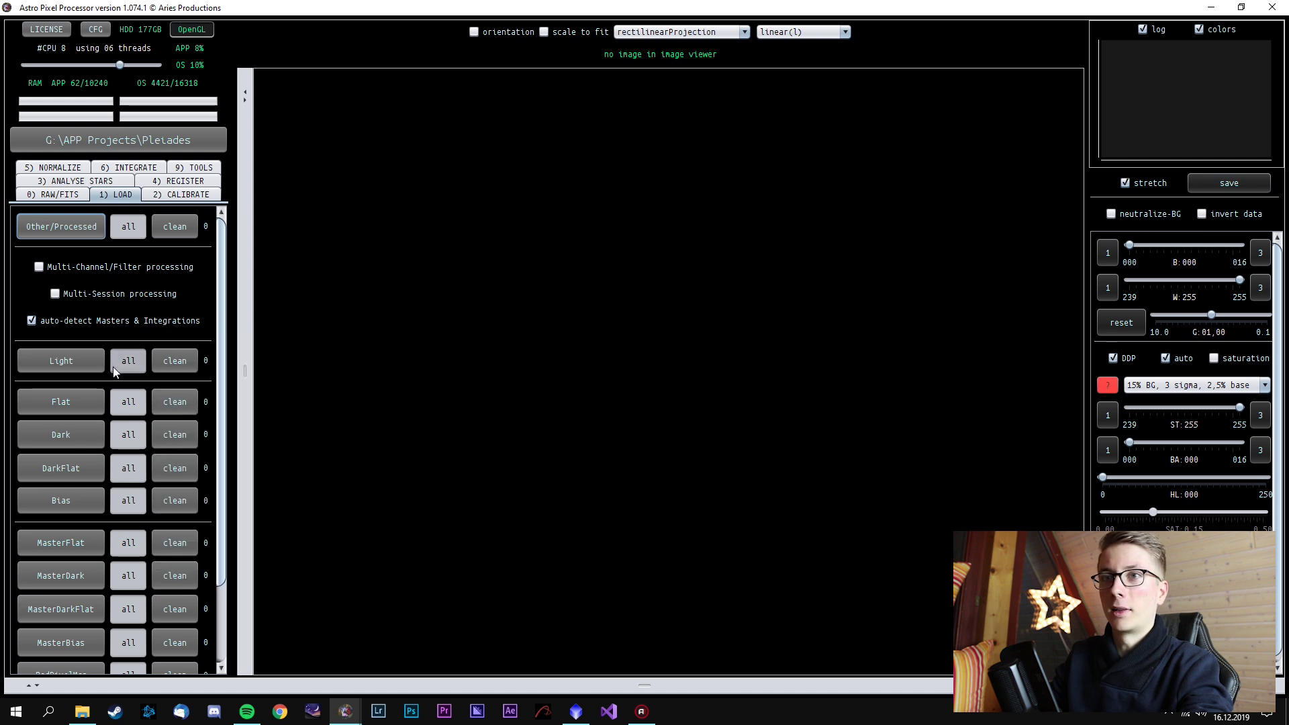
click(61, 360)
click(830, 168)
click(830, 168)
click(831, 168)
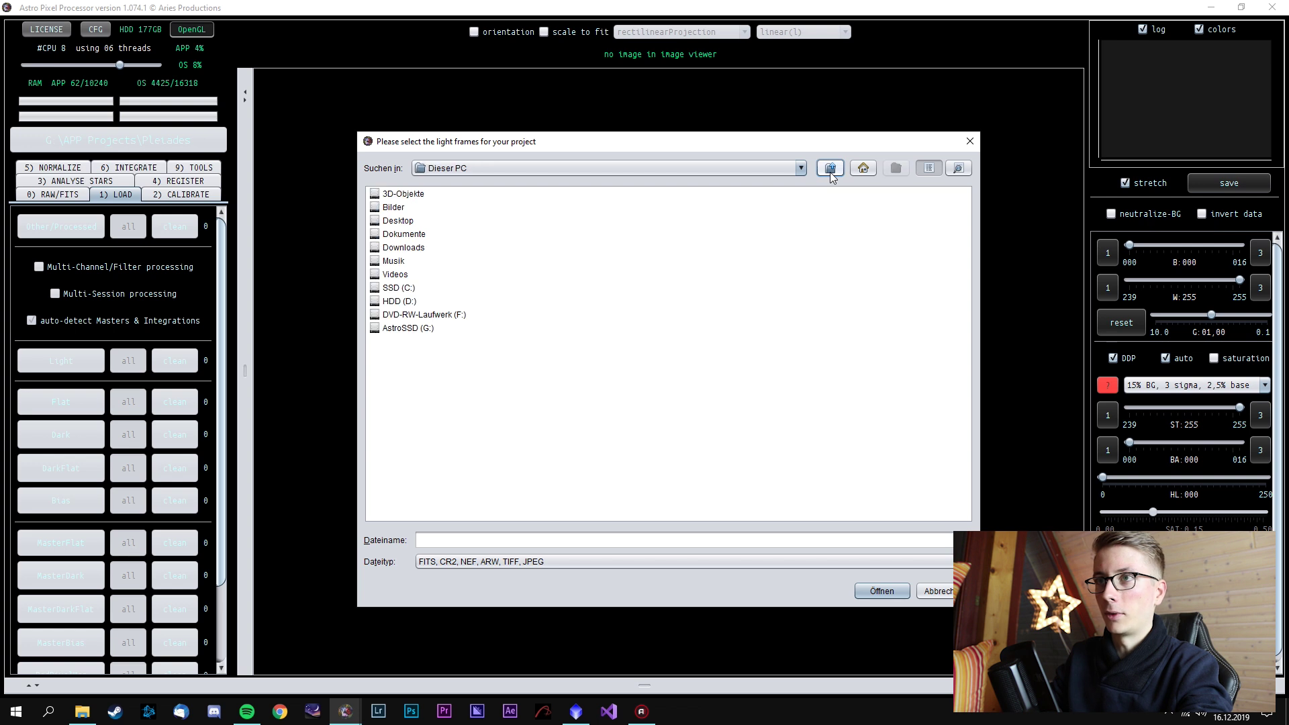
click(384, 305)
double_click(384, 306)
double_click(387, 209)
double_click(399, 247)
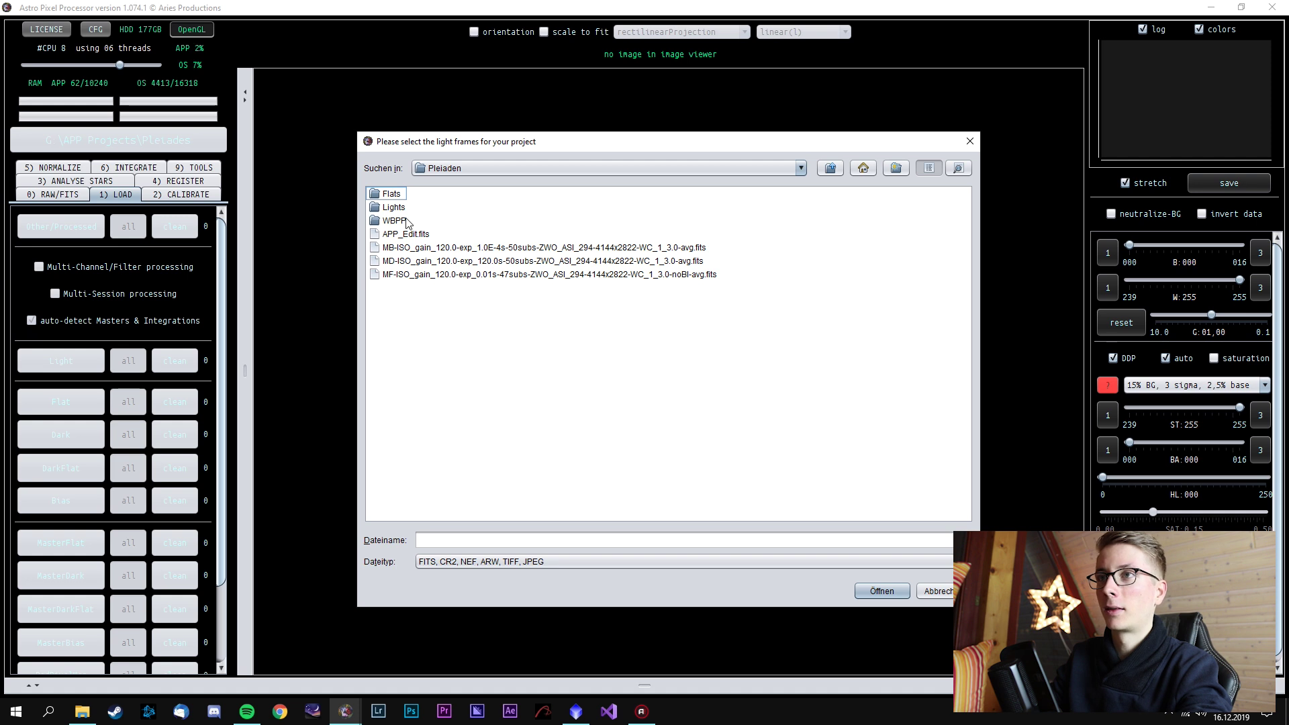
double_click(389, 207)
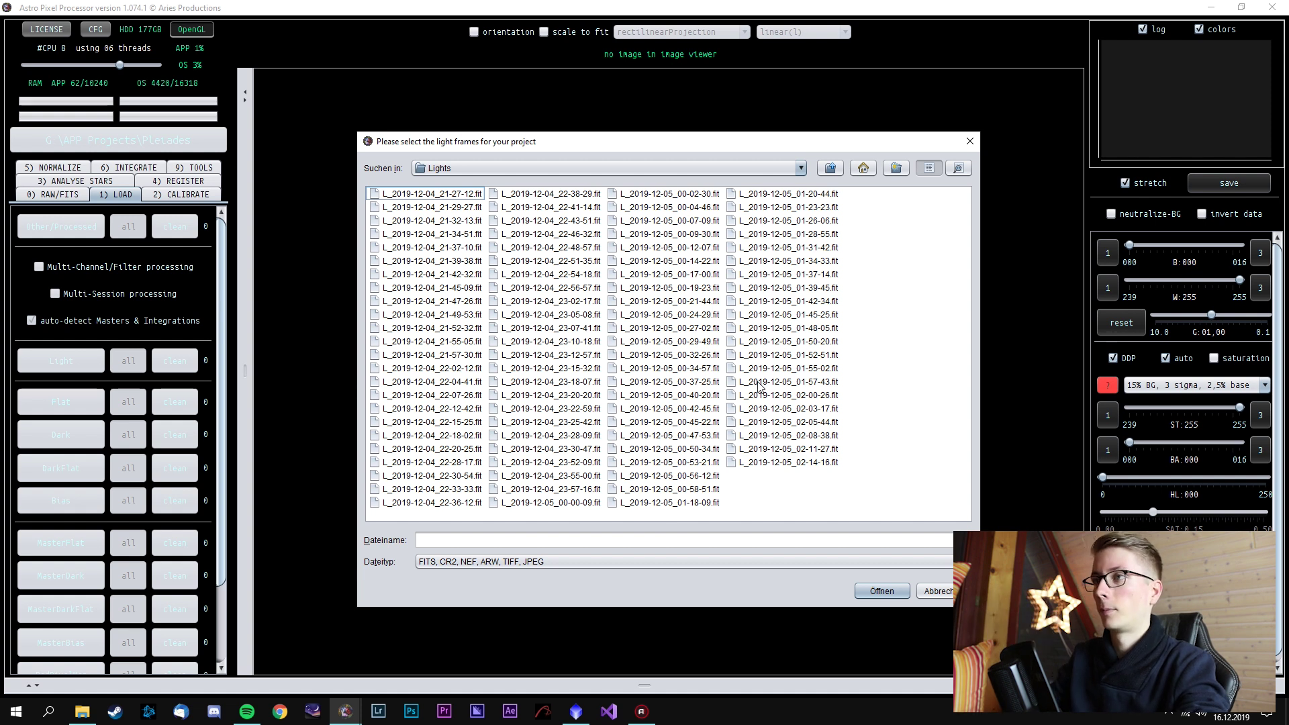
key(ctrl+a)
click(872, 590)
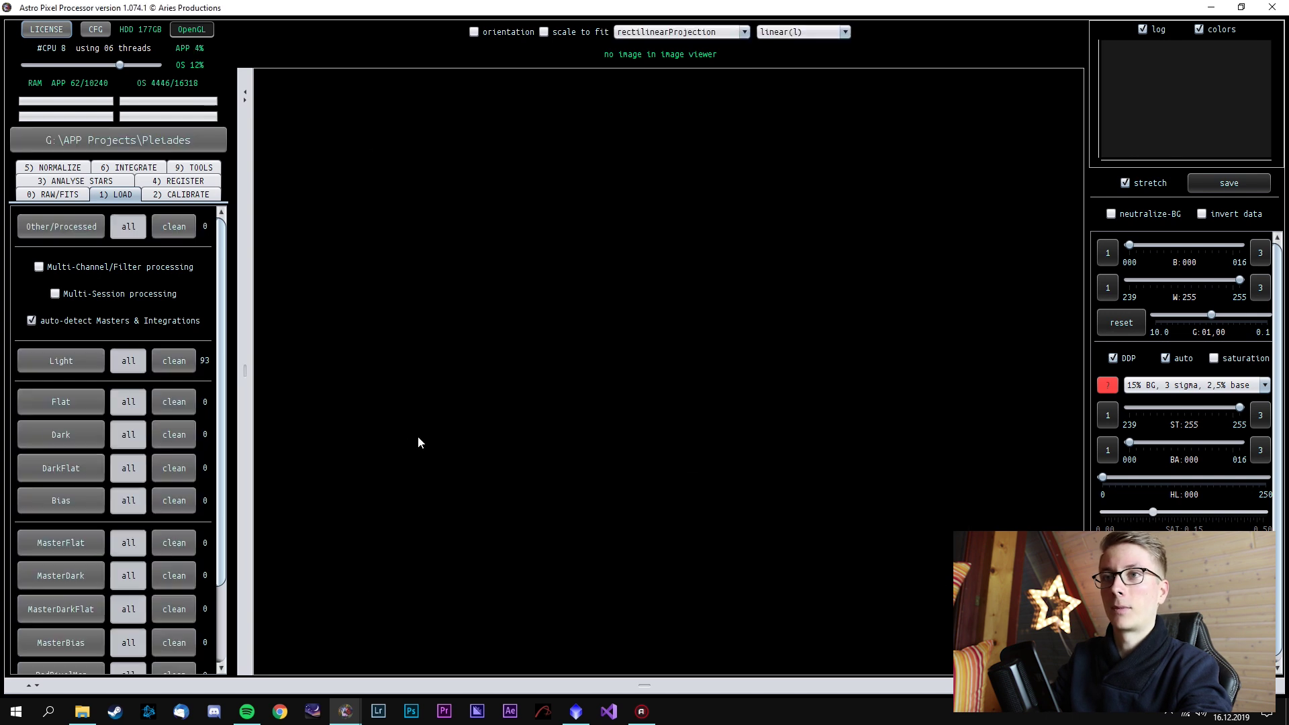
Load all the .fit flat frames from the Pleiaden Flats folder, leaving out MasterFlat_ISO0.tif
click(71, 401)
click(829, 169)
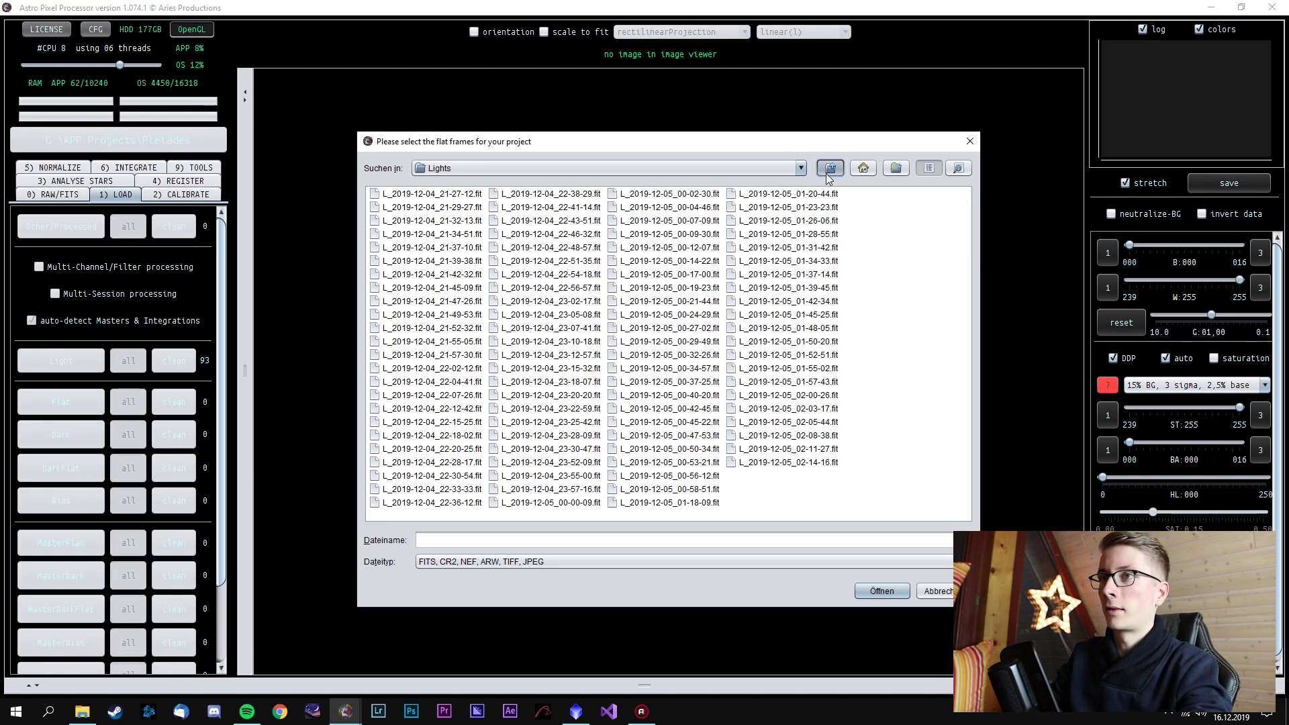
double_click(391, 193)
click(550, 247)
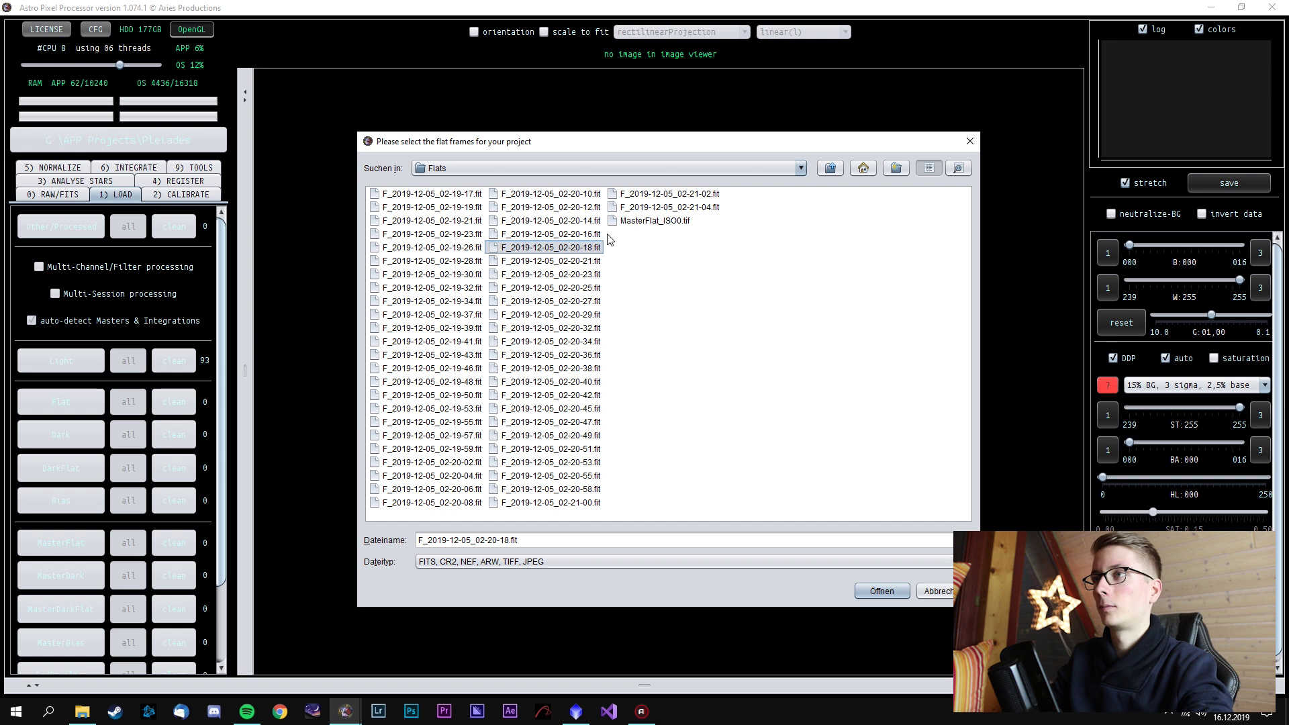
click(661, 208)
shift+click(441, 194)
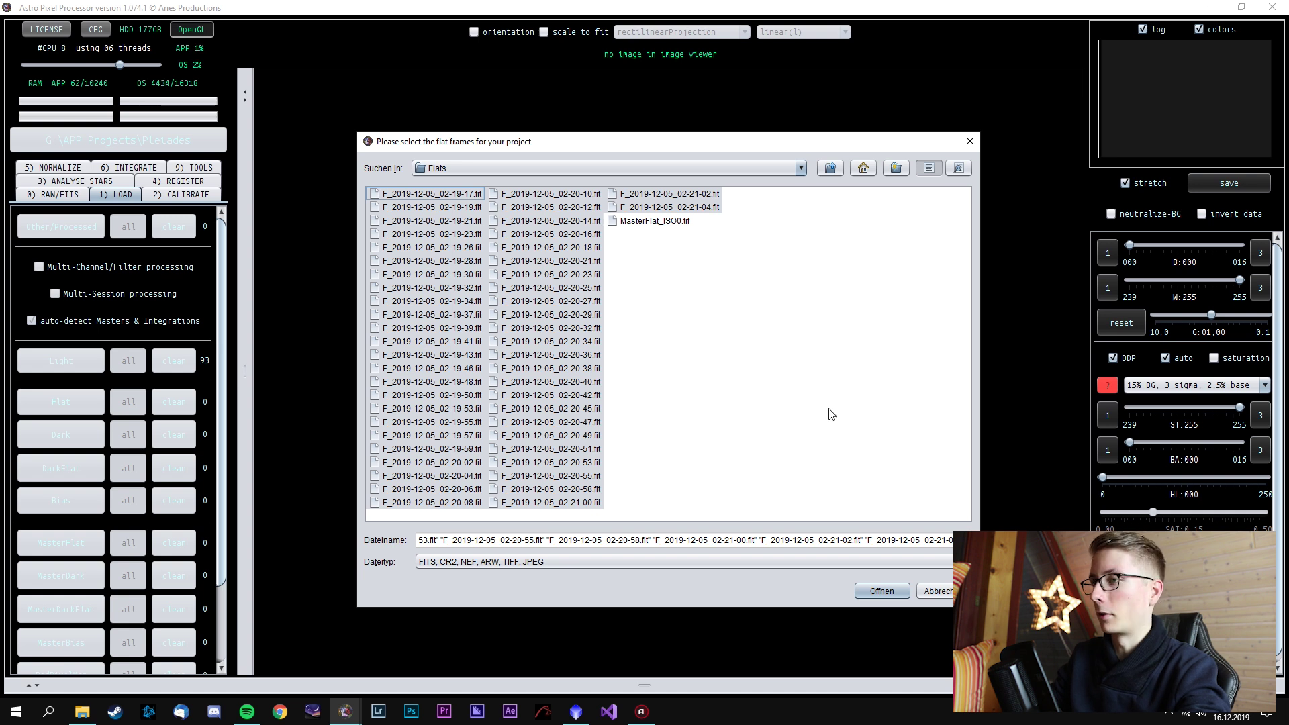
click(881, 590)
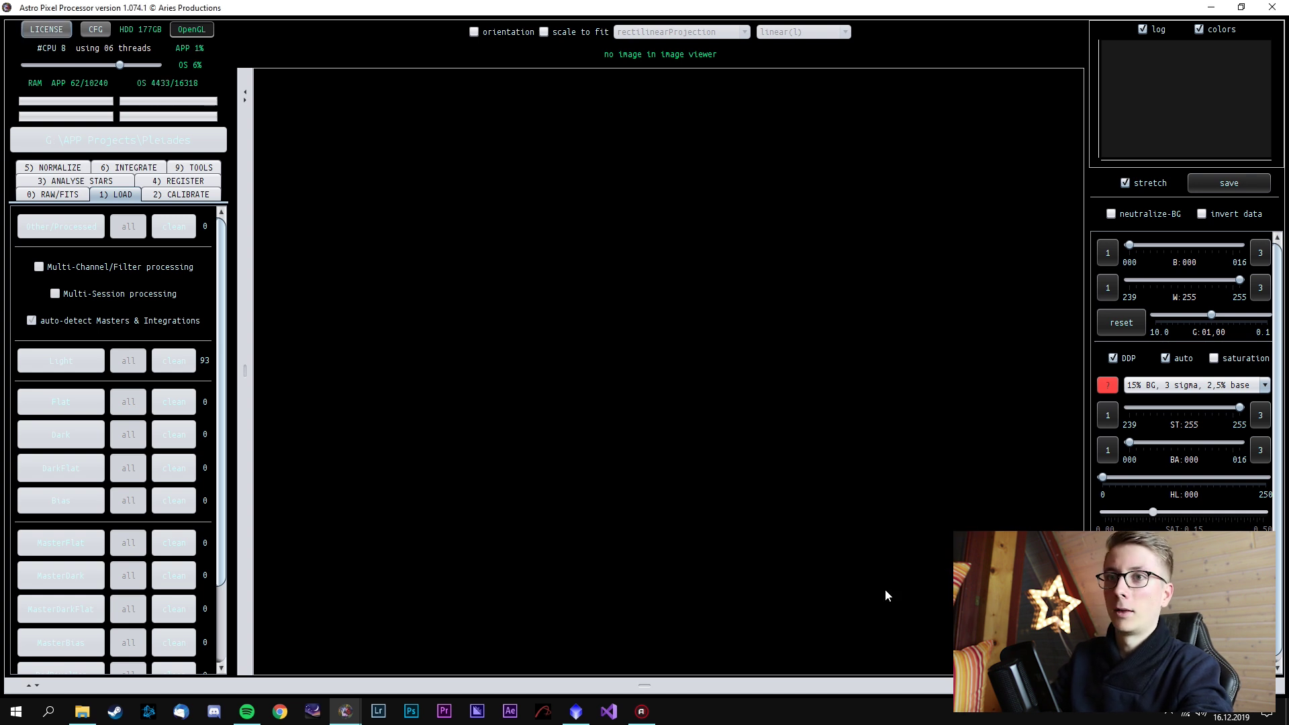
Load all the .fit dark frames from the calibration library's T (-20) Gain 120, D 120 folder, leaving out MasterDark_ISO0_120s.tif
click(86, 431)
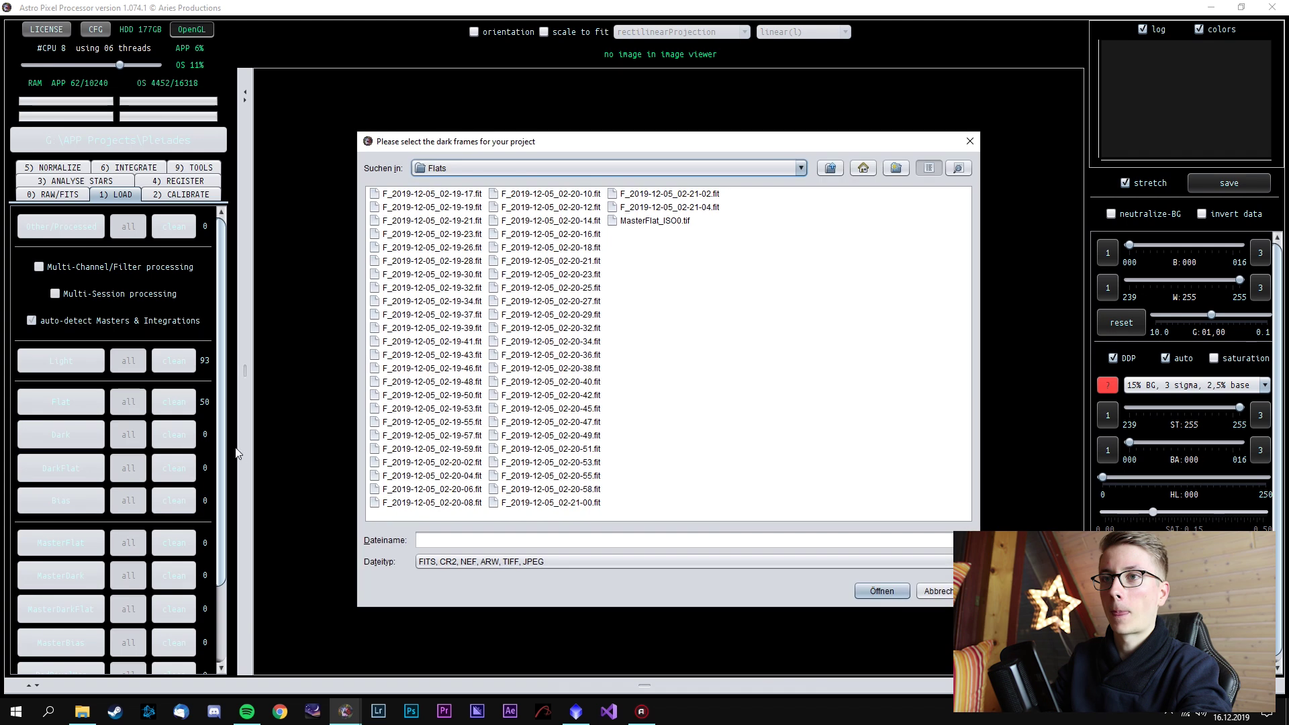
click(833, 170)
click(834, 171)
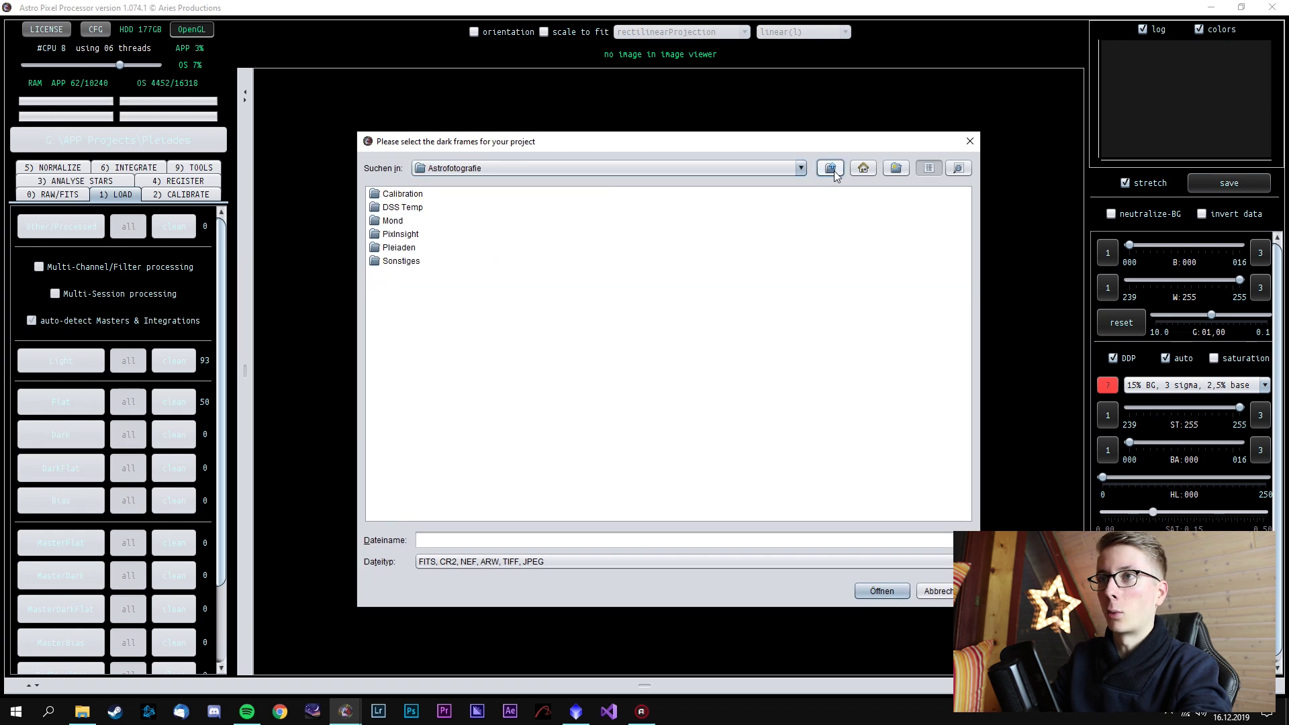
double_click(403, 194)
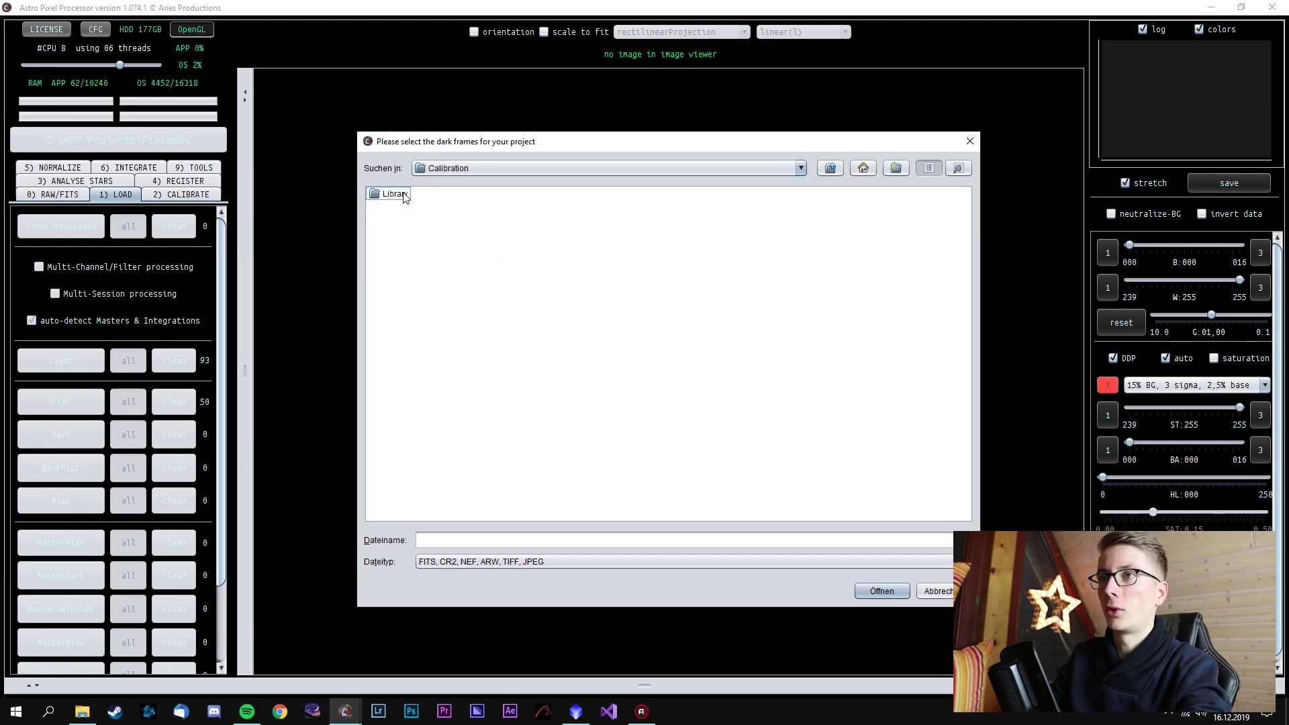
double_click(374, 195)
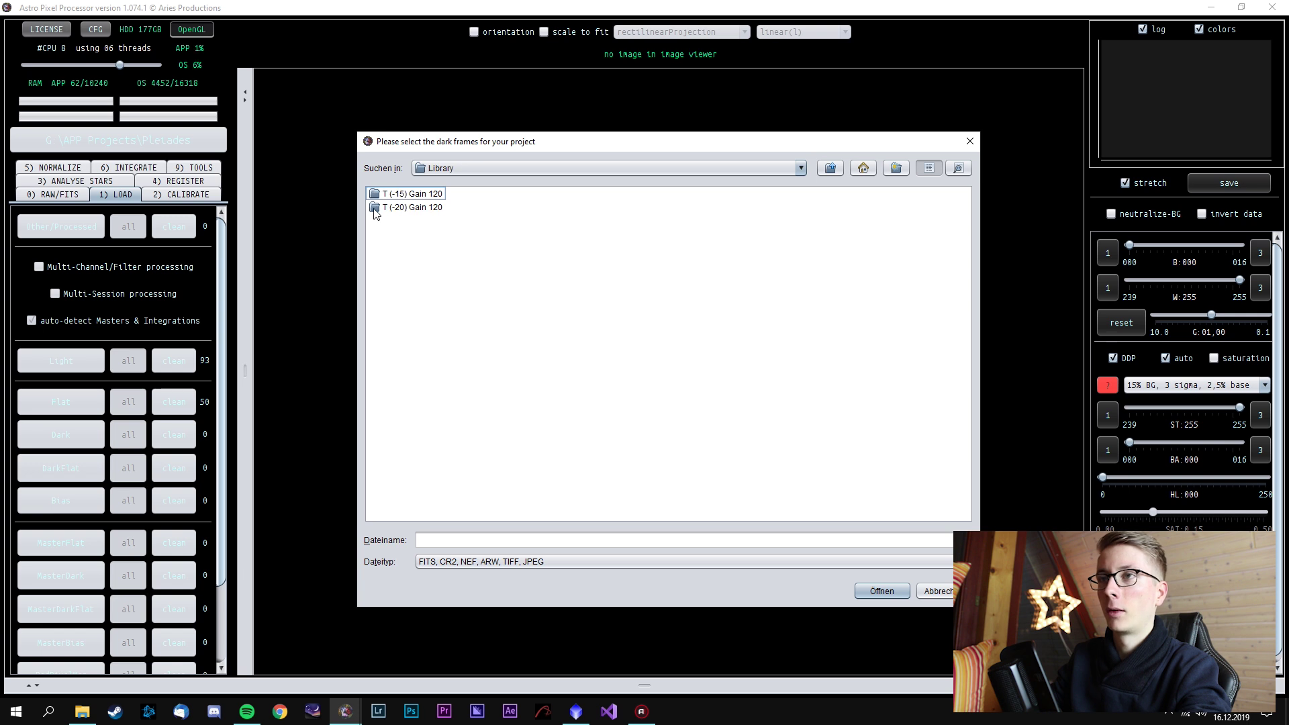
double_click(375, 208)
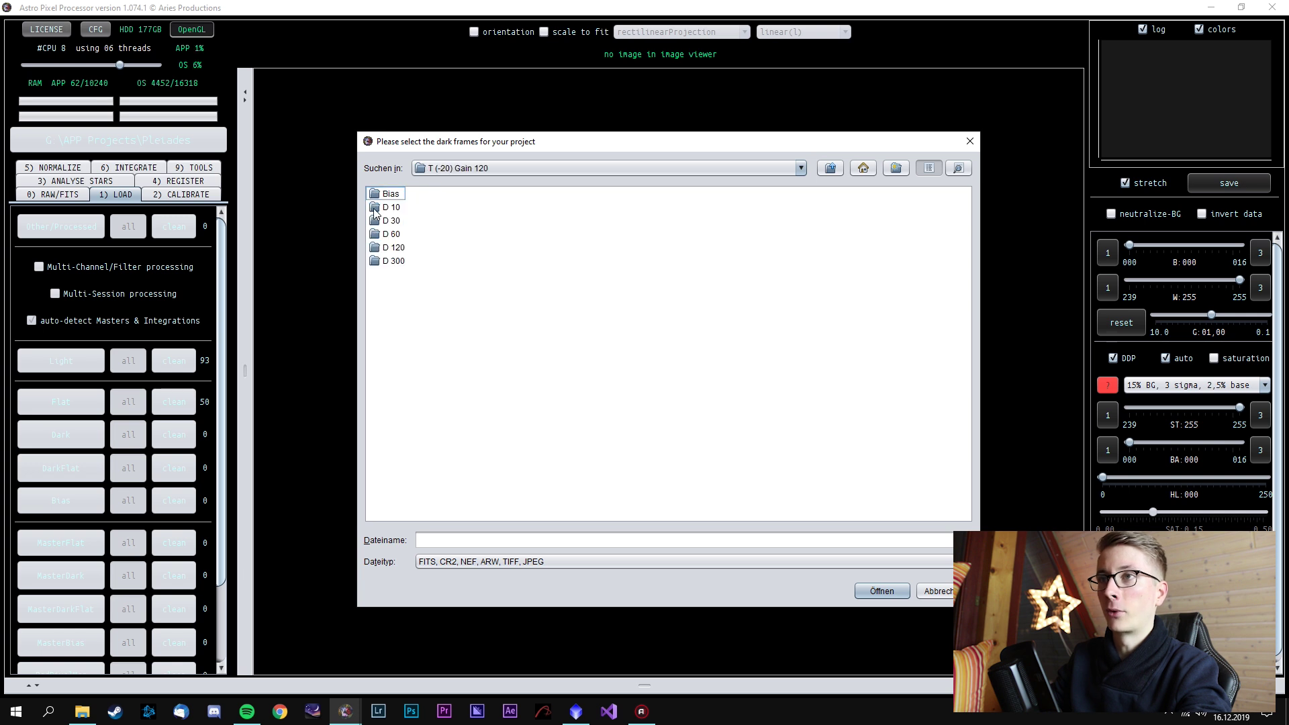
double_click(378, 249)
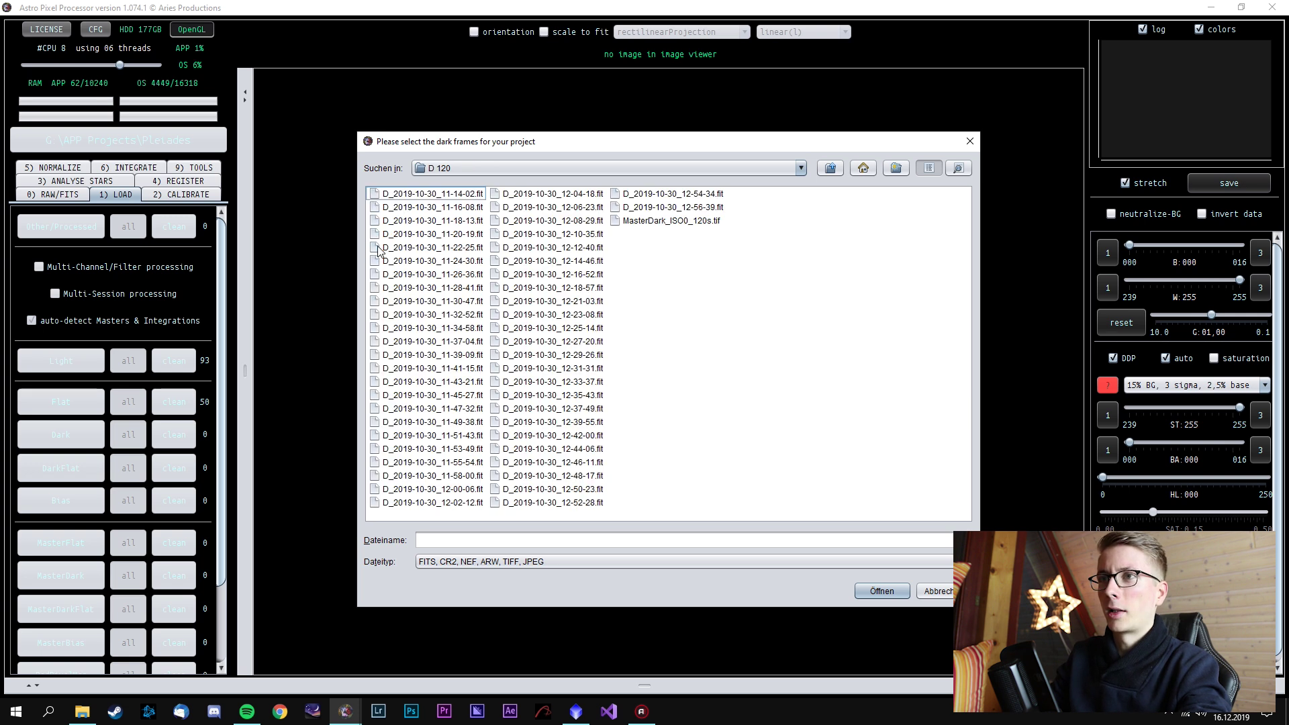
click(671, 207)
shift+click(435, 194)
click(883, 591)
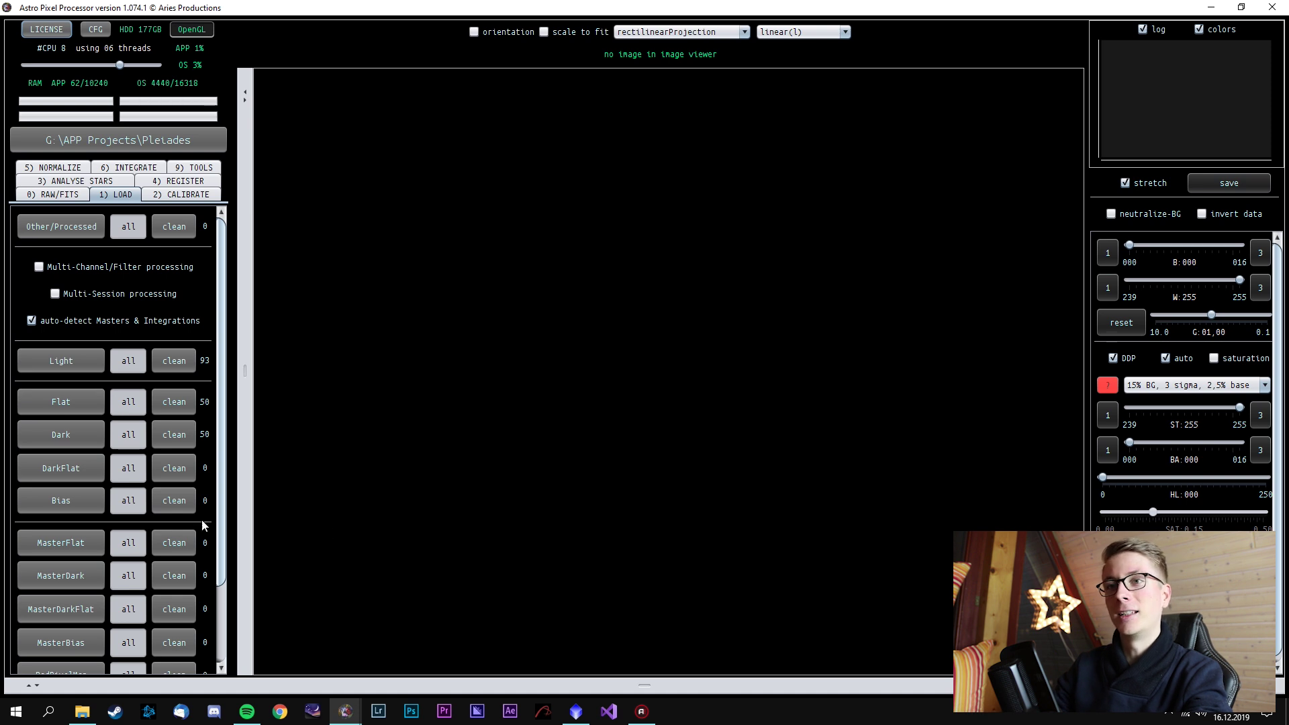
Load all the .fit bias frames from the T (-20) Gain 120 Bias folder, leaving out MasterOffset_ISO0.tif
click(97, 505)
click(830, 168)
double_click(406, 196)
click(436, 195)
shift+click(642, 208)
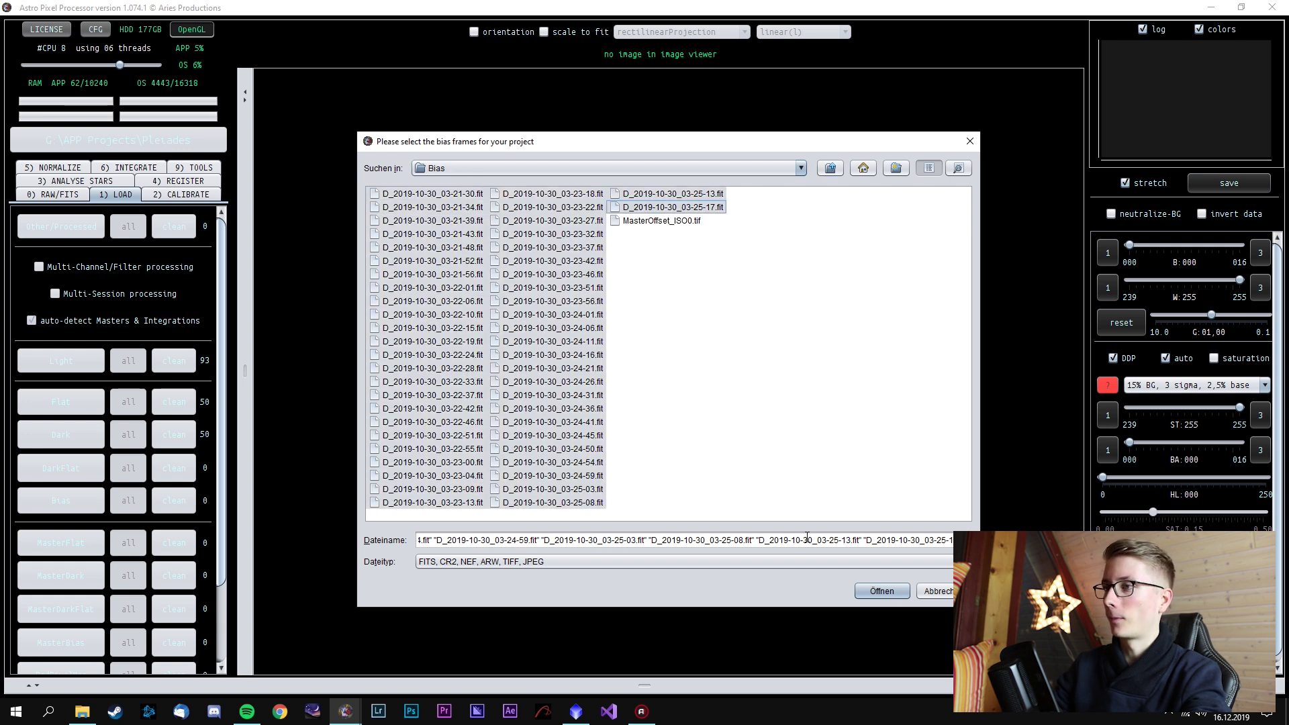
click(880, 590)
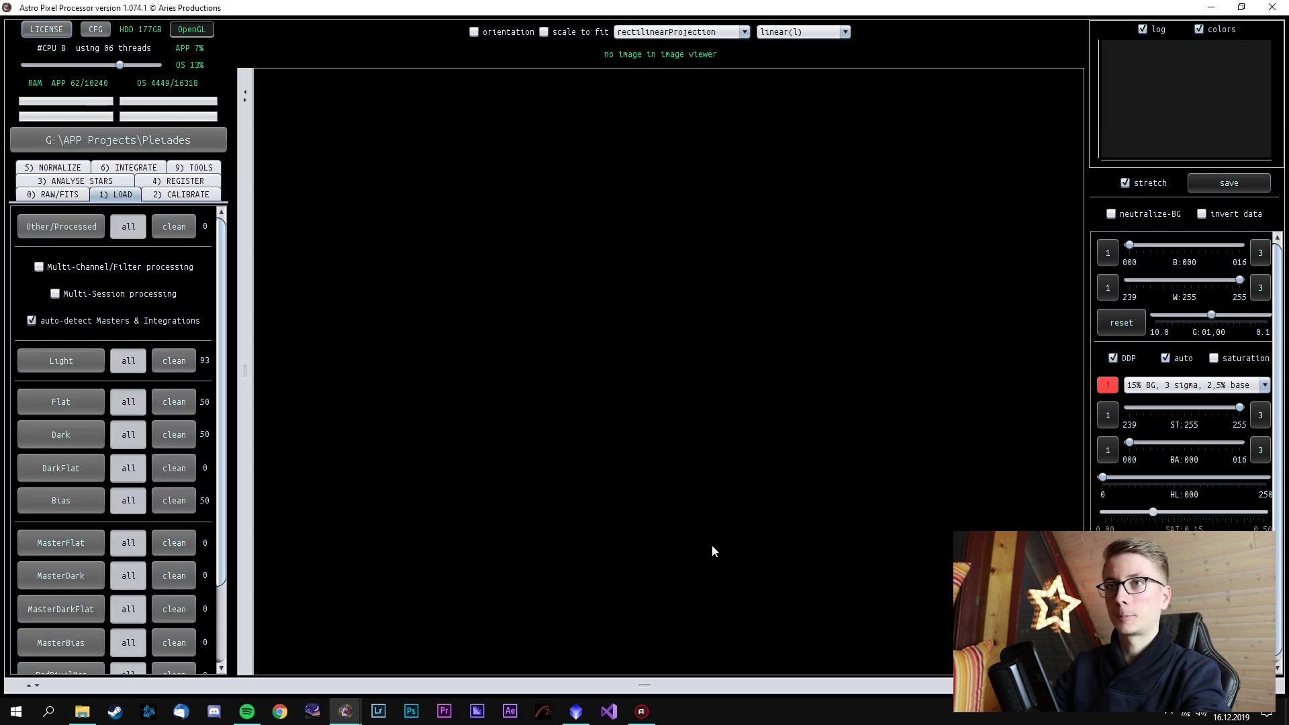
Set the calibration outlier rejection to winsor clip for both MasterBias and MasterDarkFlat
click(188, 194)
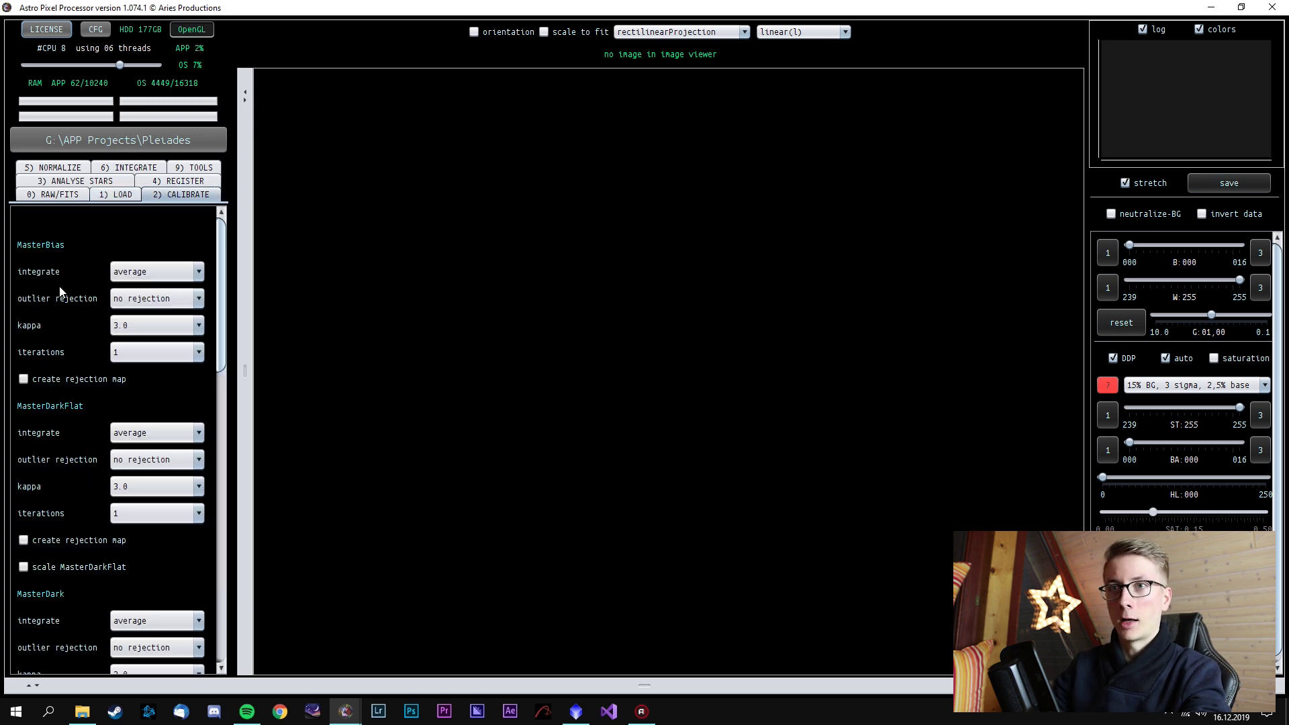
click(154, 298)
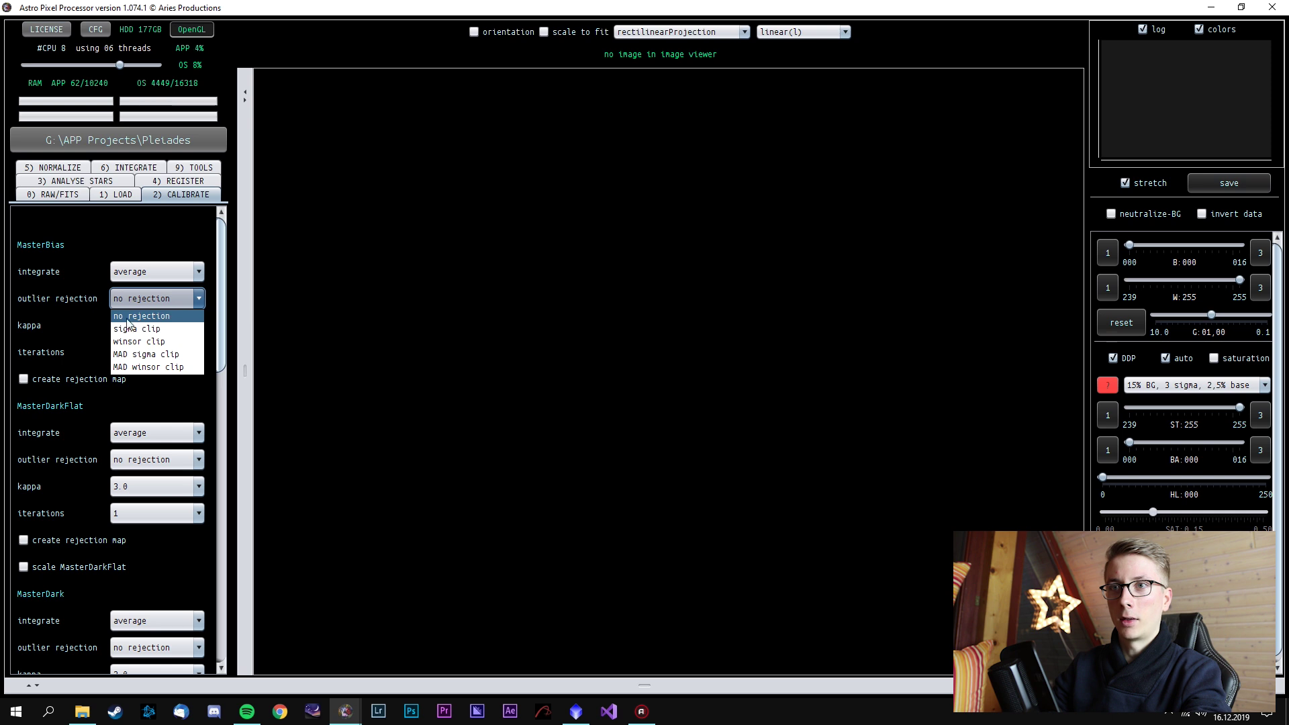
click(167, 342)
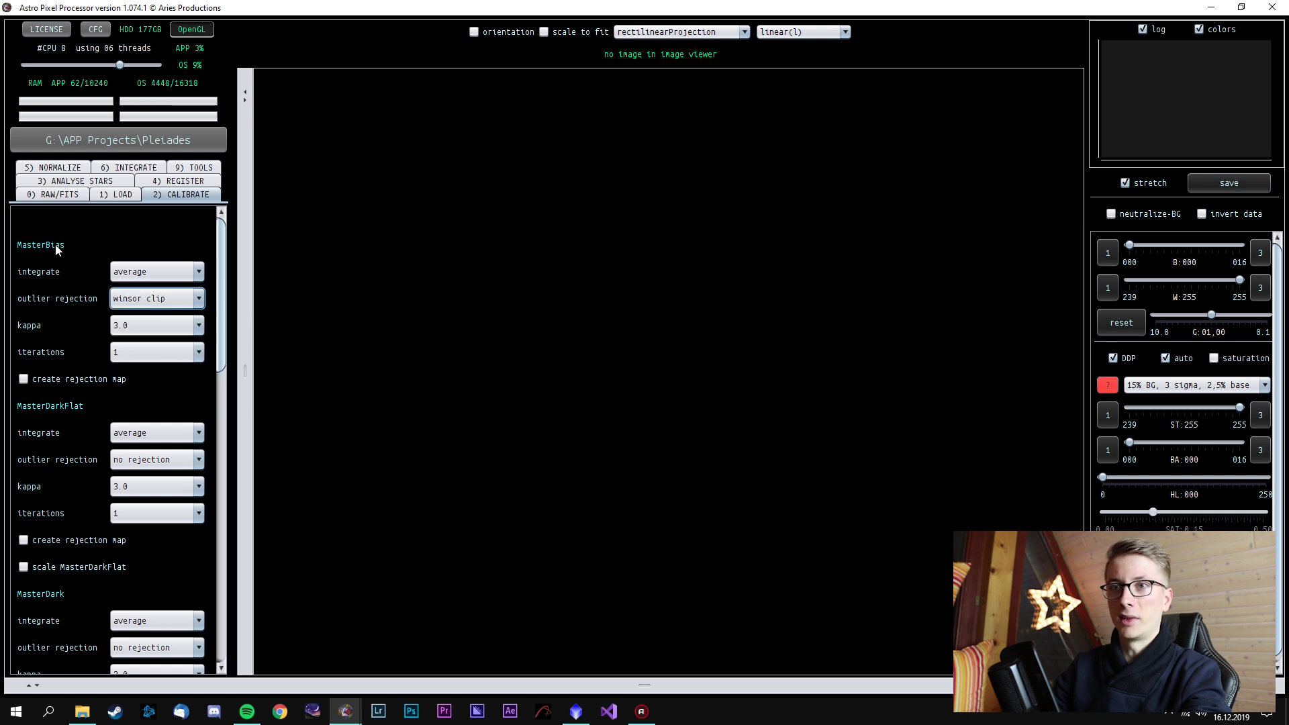
scroll(74, 316, down, 3)
click(154, 362)
click(145, 406)
Set the outlier rejection to winsor clip for MasterDark and MasterFlat as well
scroll(71, 353, down, 3)
click(154, 430)
click(138, 474)
scroll(71, 377, up, 3)
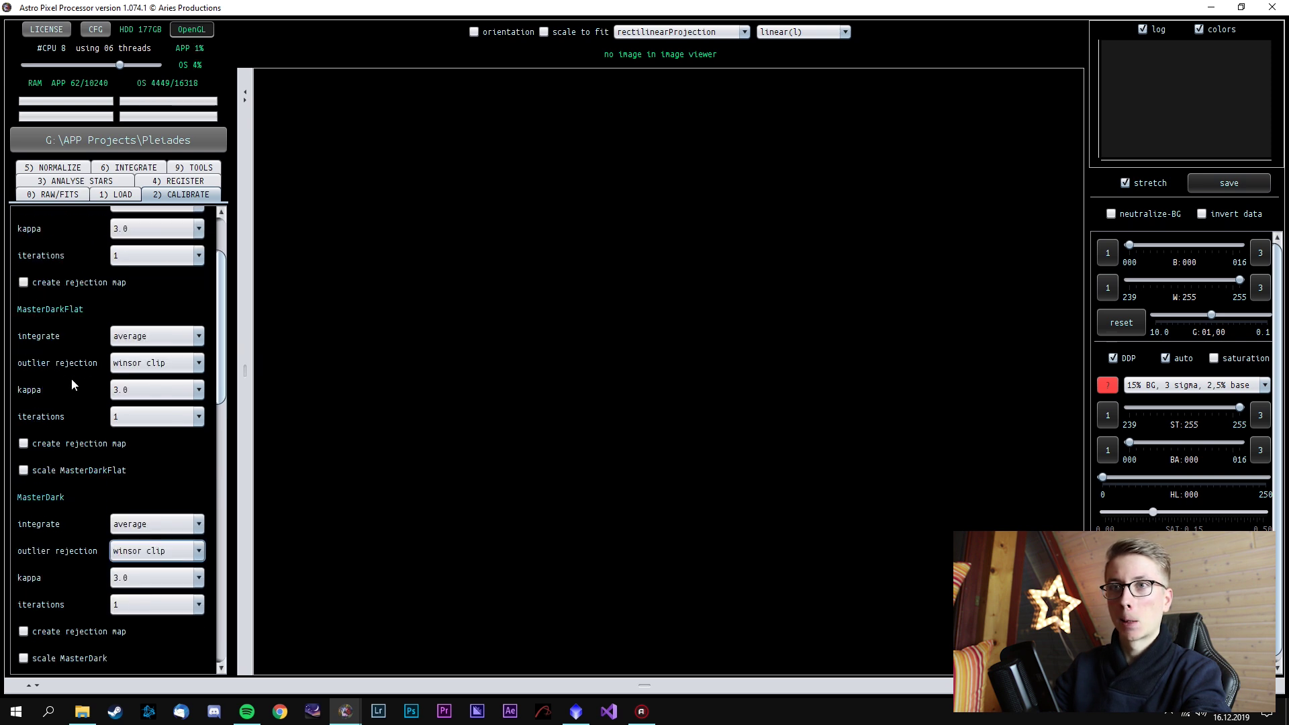
scroll(91, 373, down, 7)
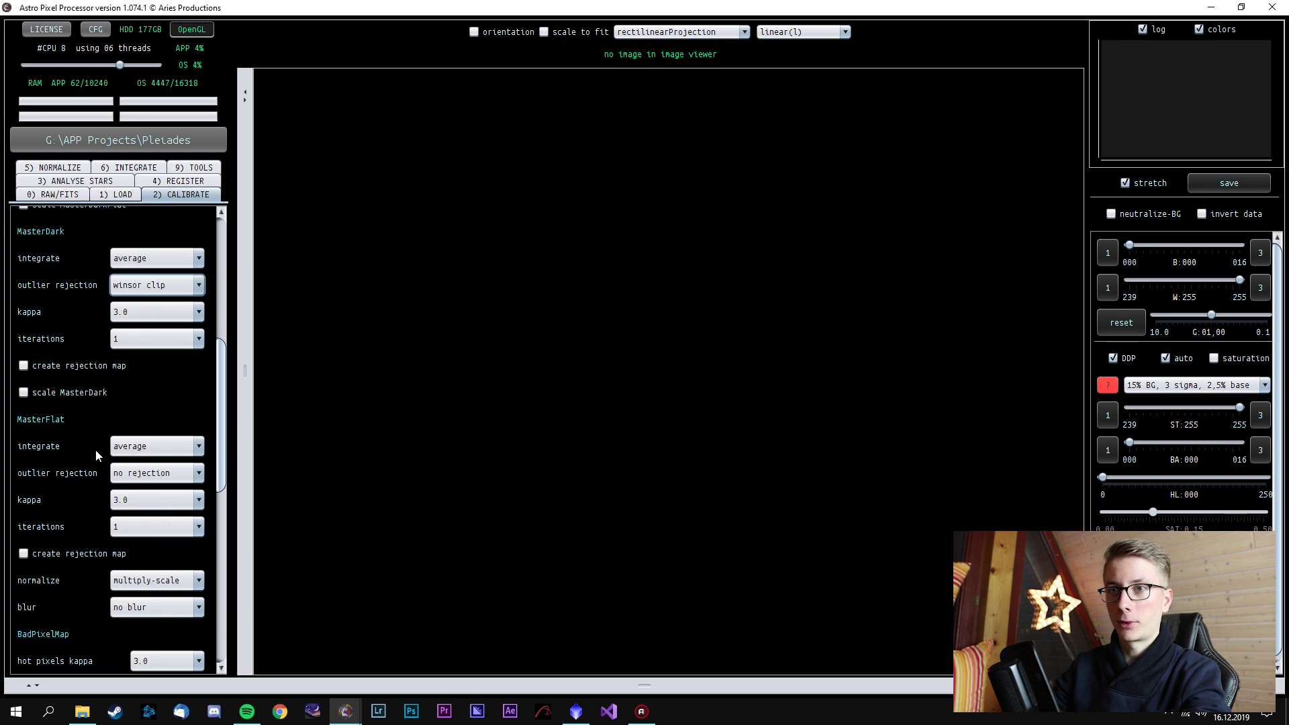
click(161, 479)
click(151, 518)
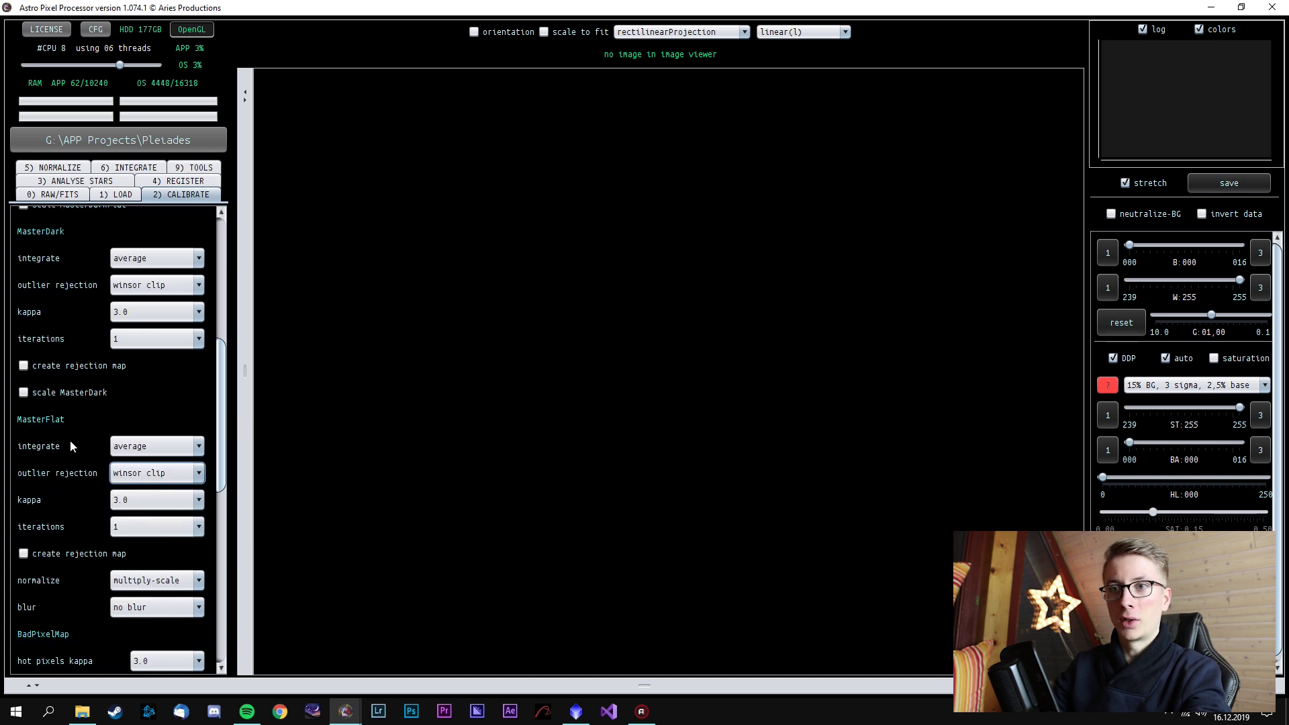
Enable creation of a Bad Pixel Map and the adaptive pedestal/reduce Amp-Glow option for calibration
scroll(86, 452, down, 5)
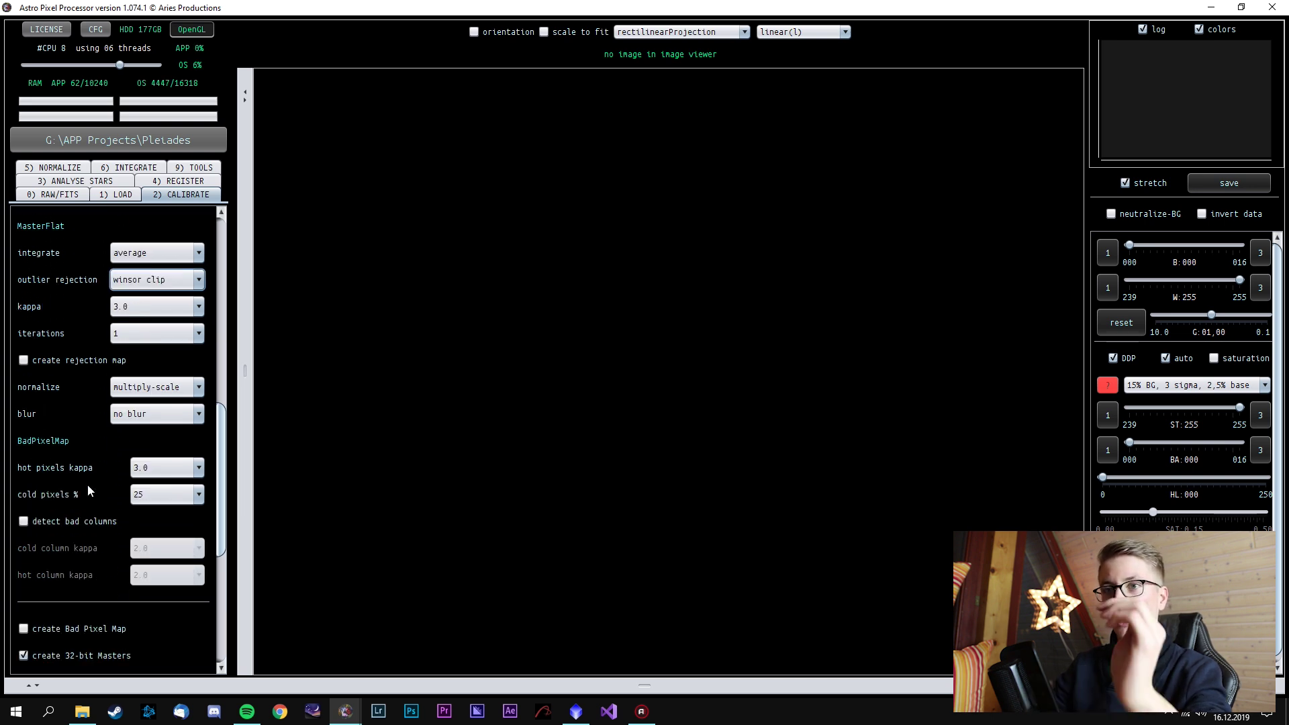
mouse_move(51, 527)
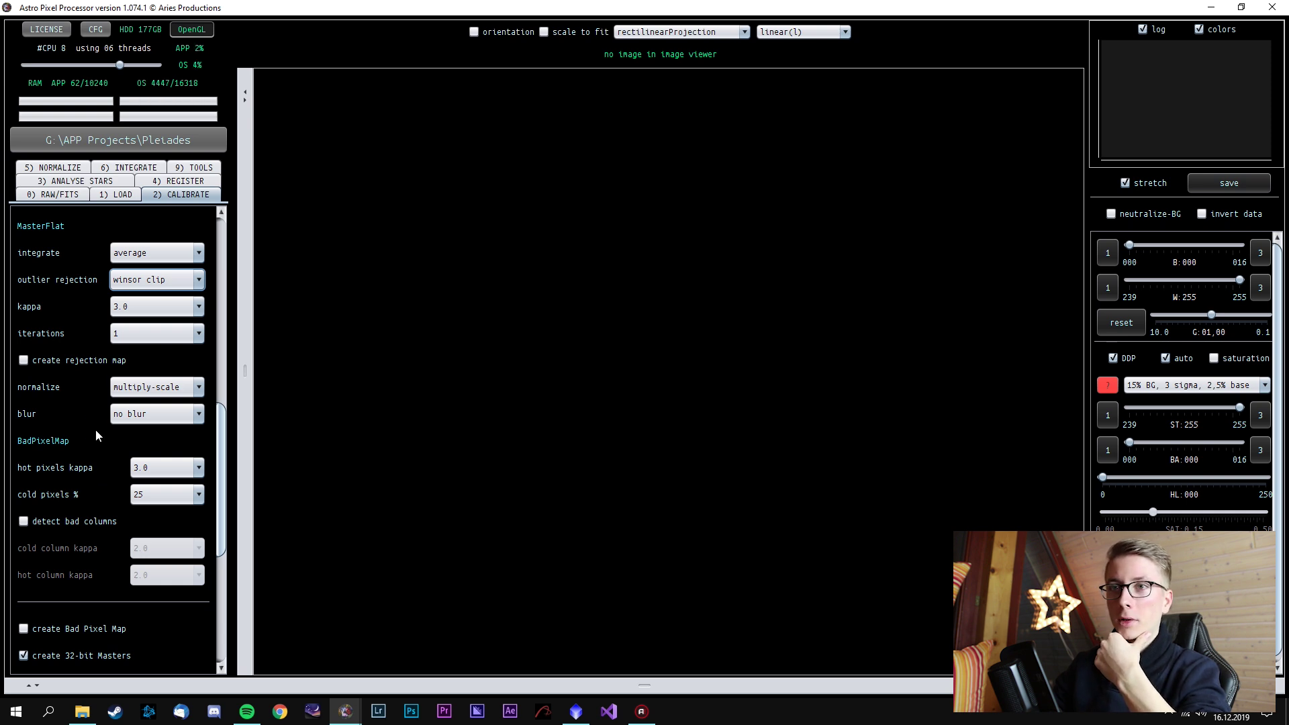
scroll(95, 436, down, 3)
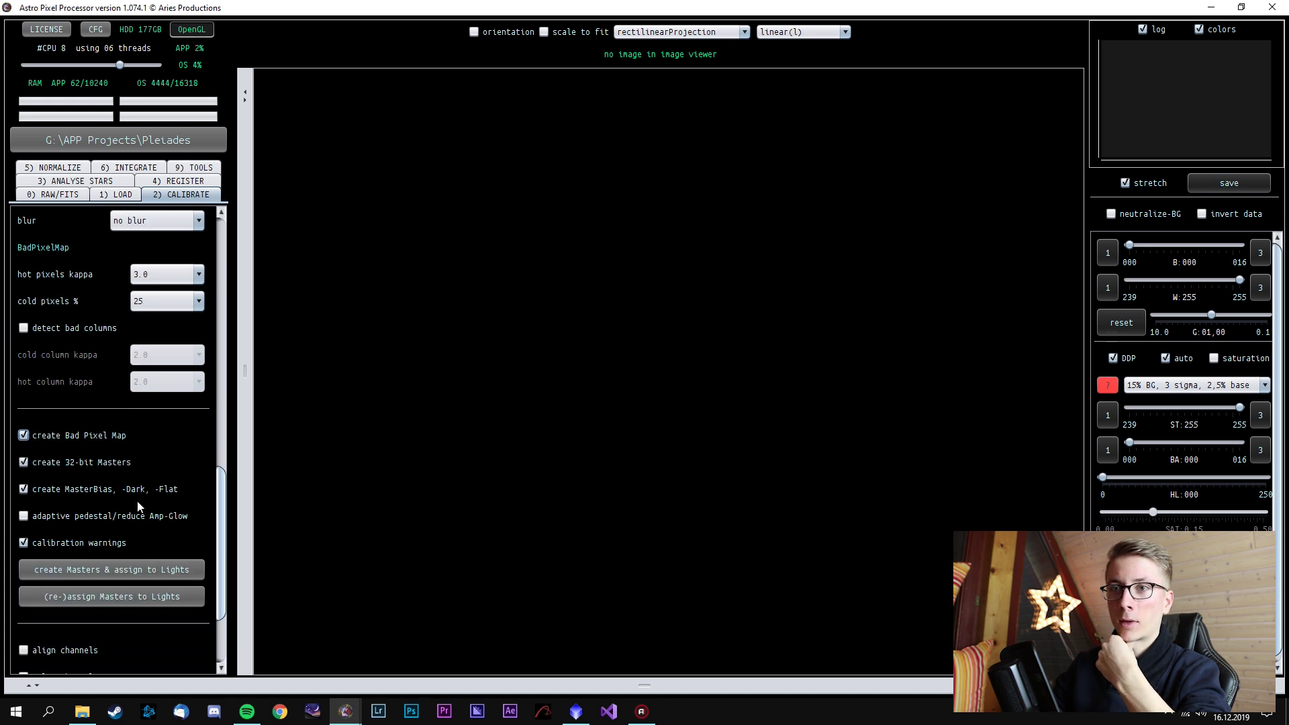
click(70, 517)
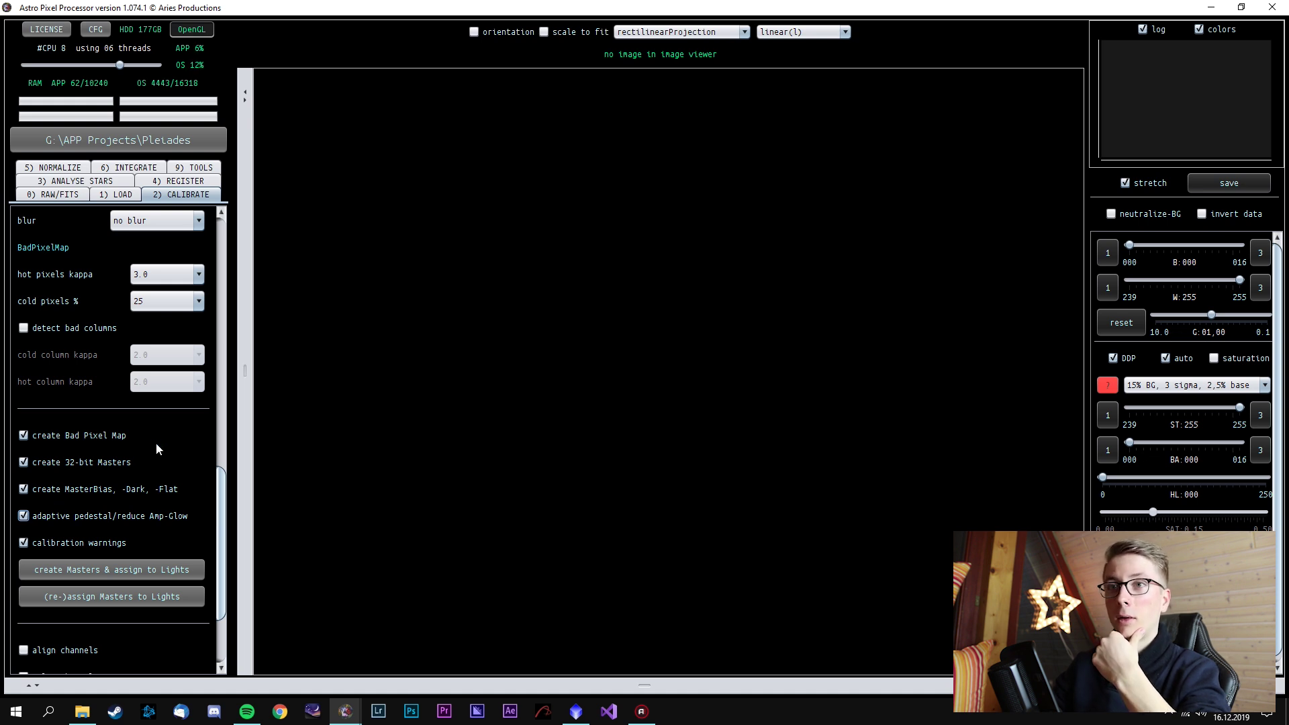
scroll(160, 445, up, 4)
scroll(160, 445, down, 9)
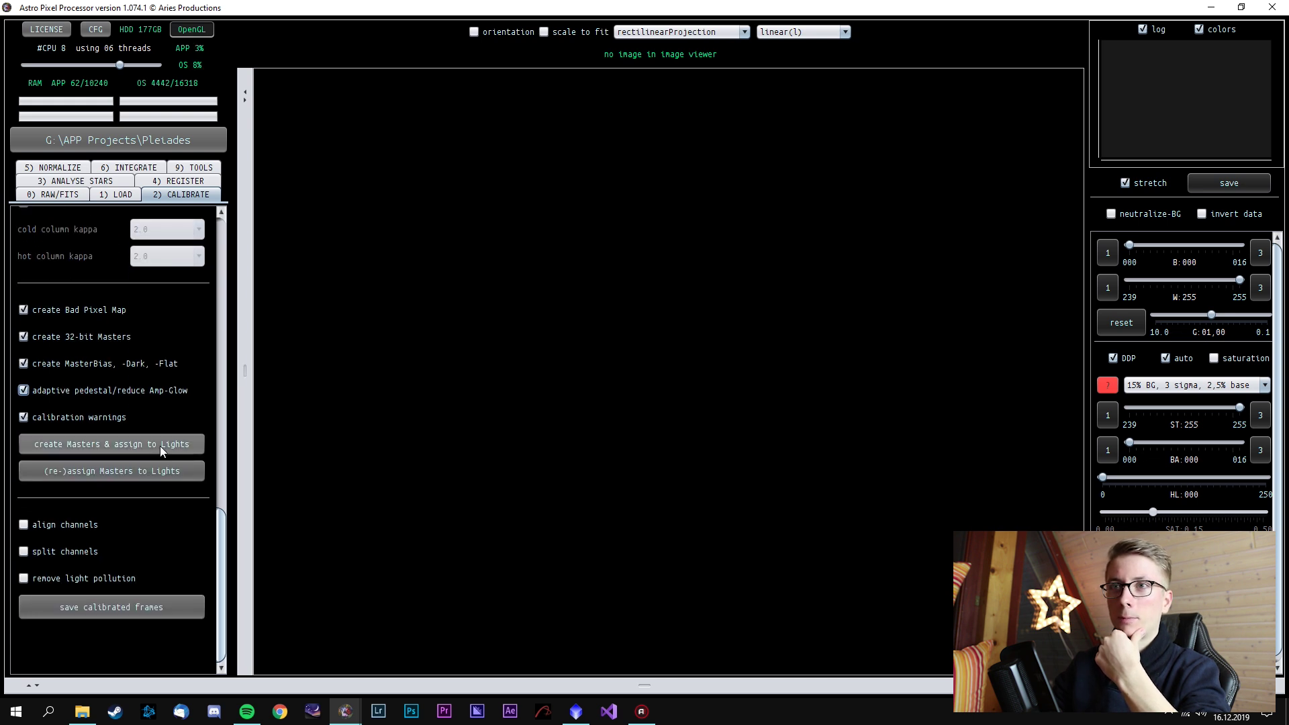
scroll(160, 446, up, 3)
Review the star analysis, registration and normalization settings
click(90, 185)
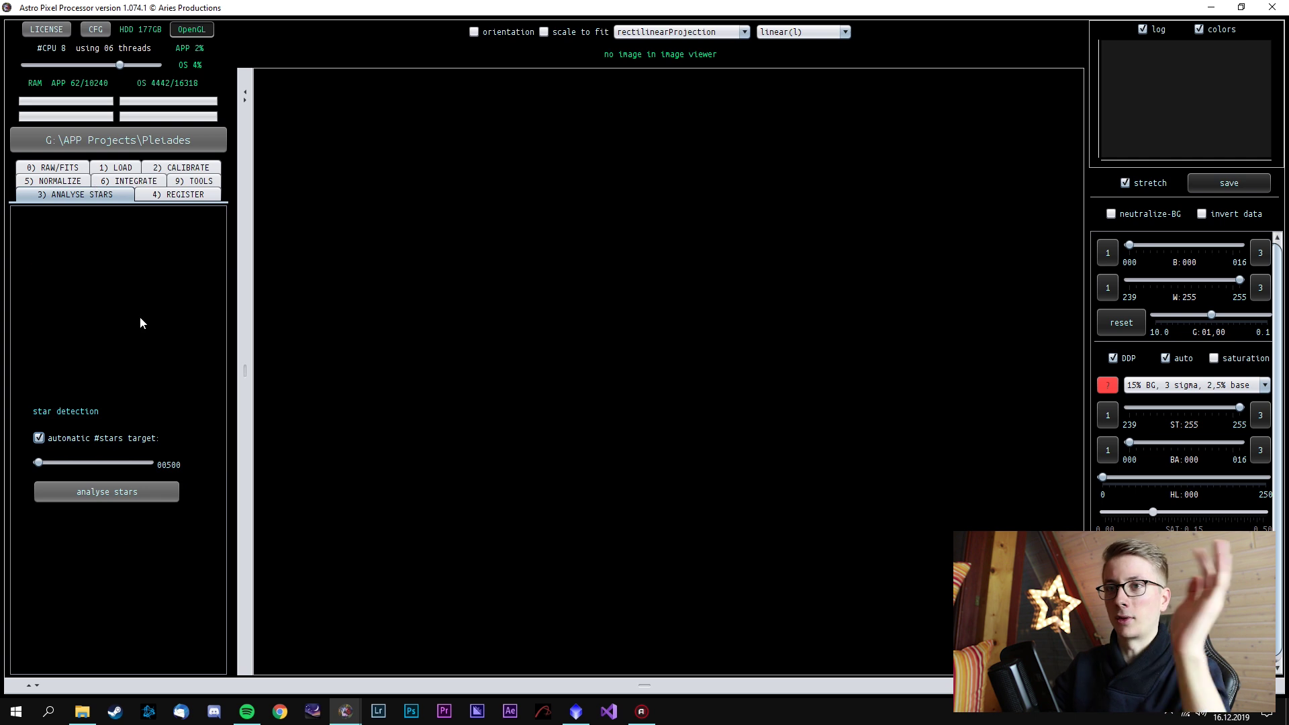
click(177, 194)
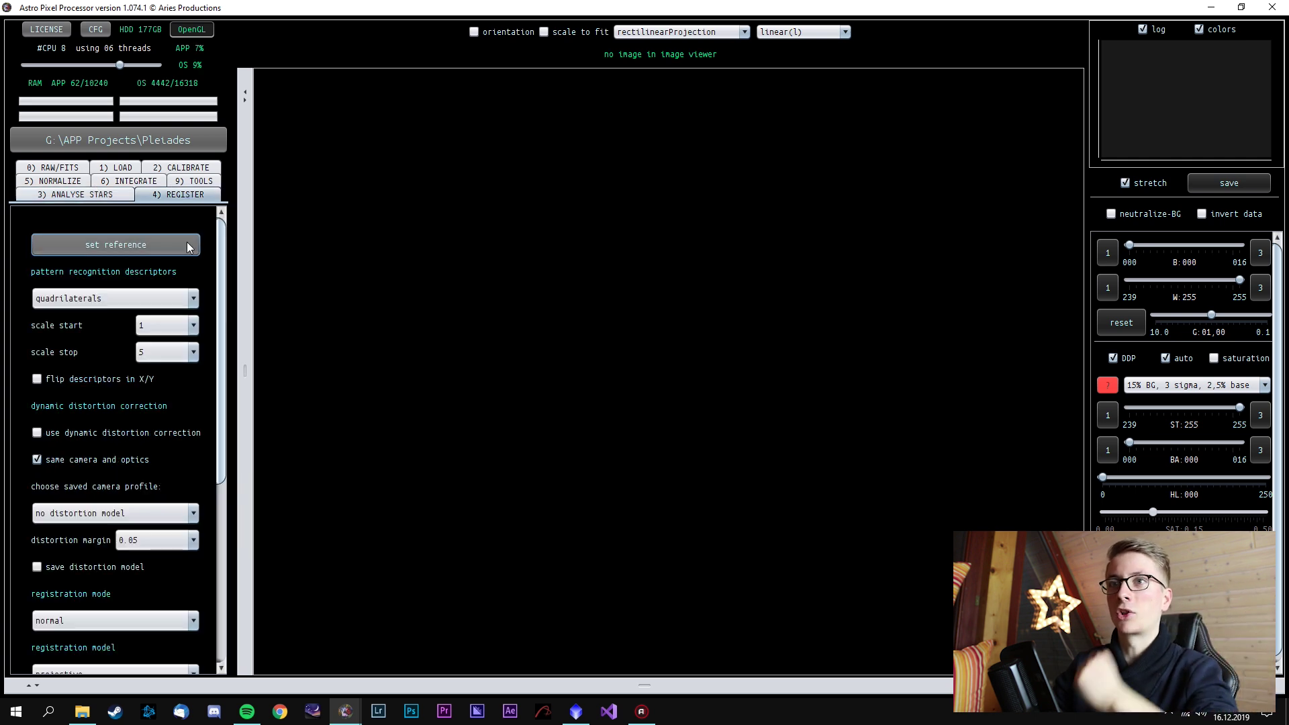
scroll(185, 392, down, 5)
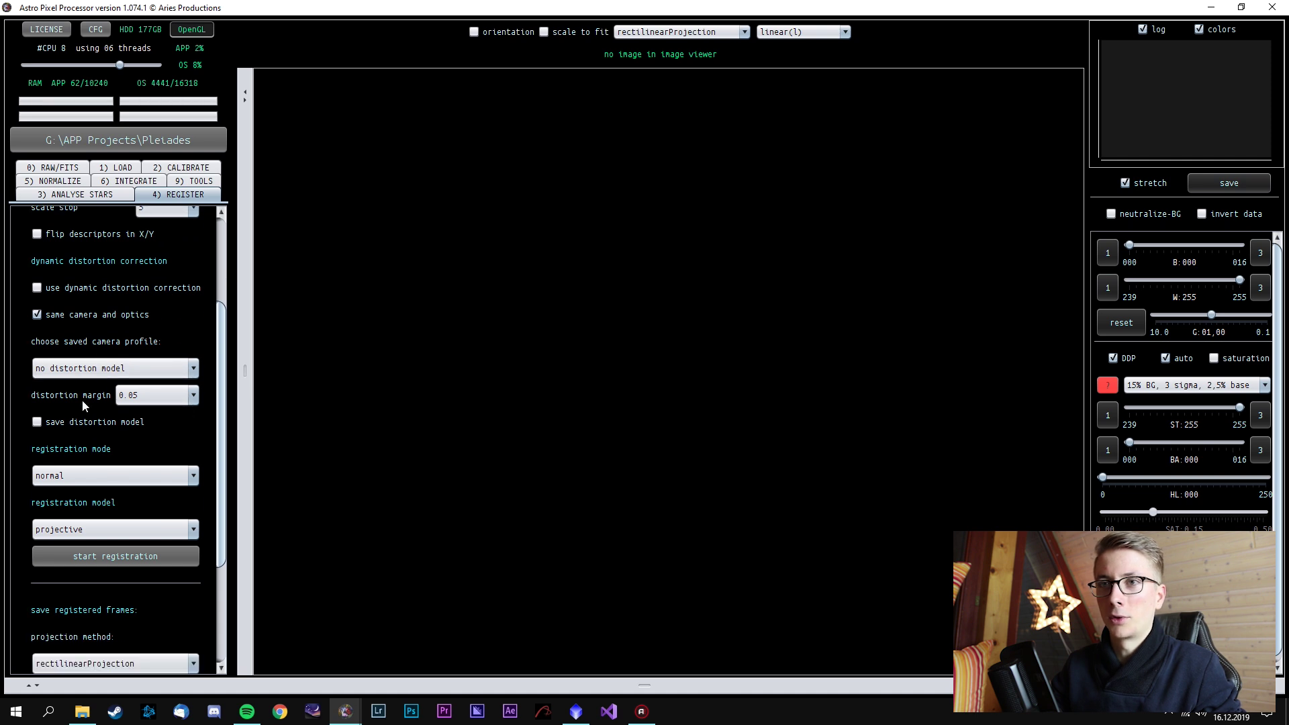
click(59, 181)
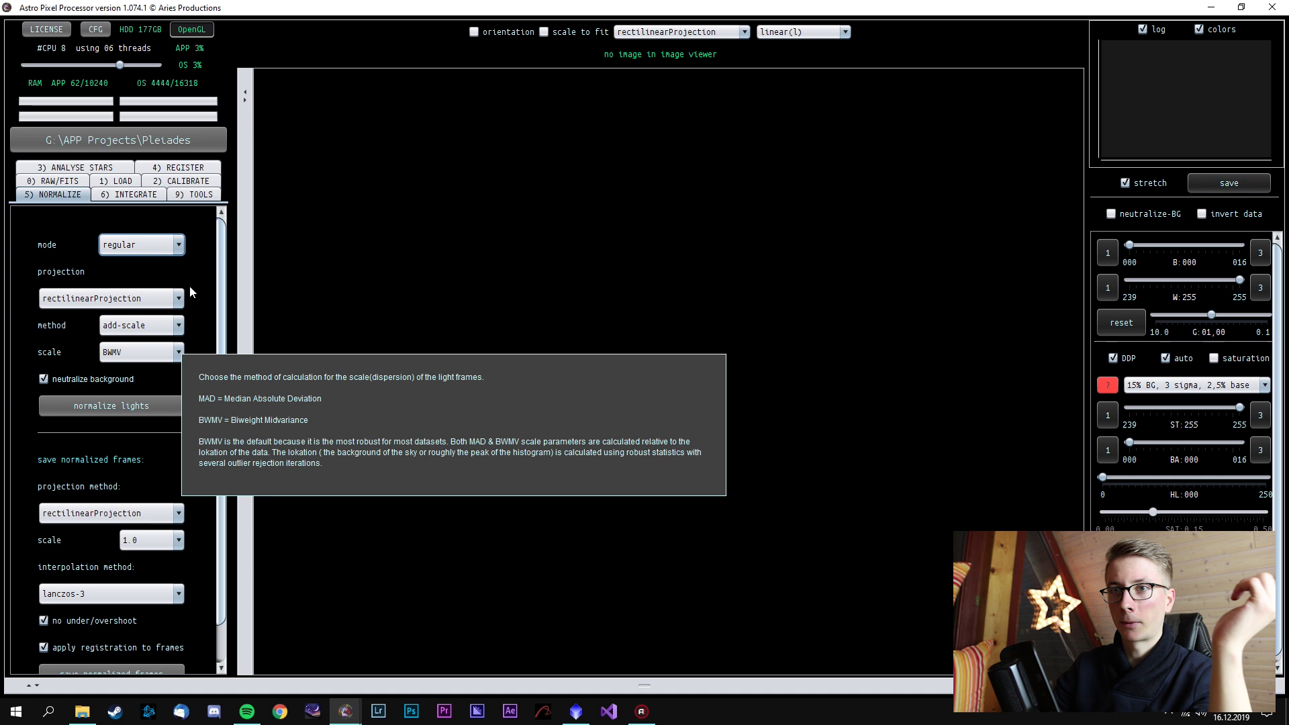
Set the integration to stack 90% of the lights and weight them by quality
click(128, 194)
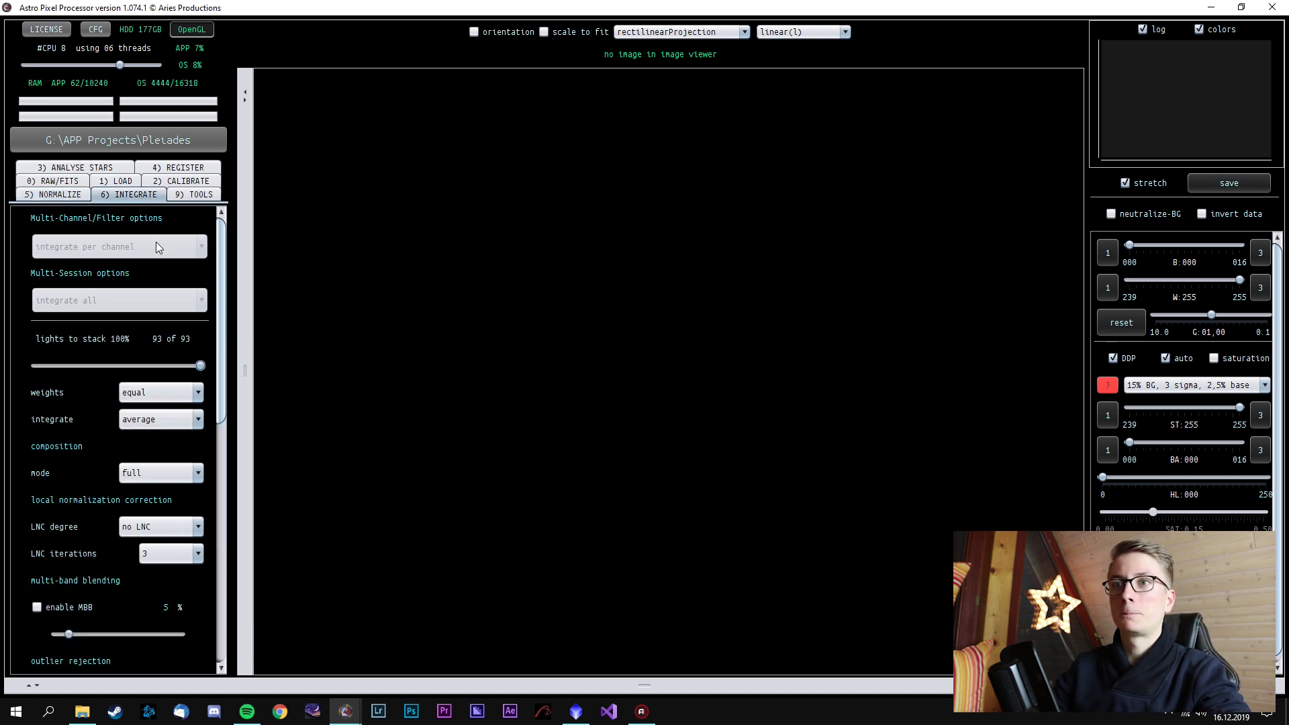
drag(198, 364, 182, 366)
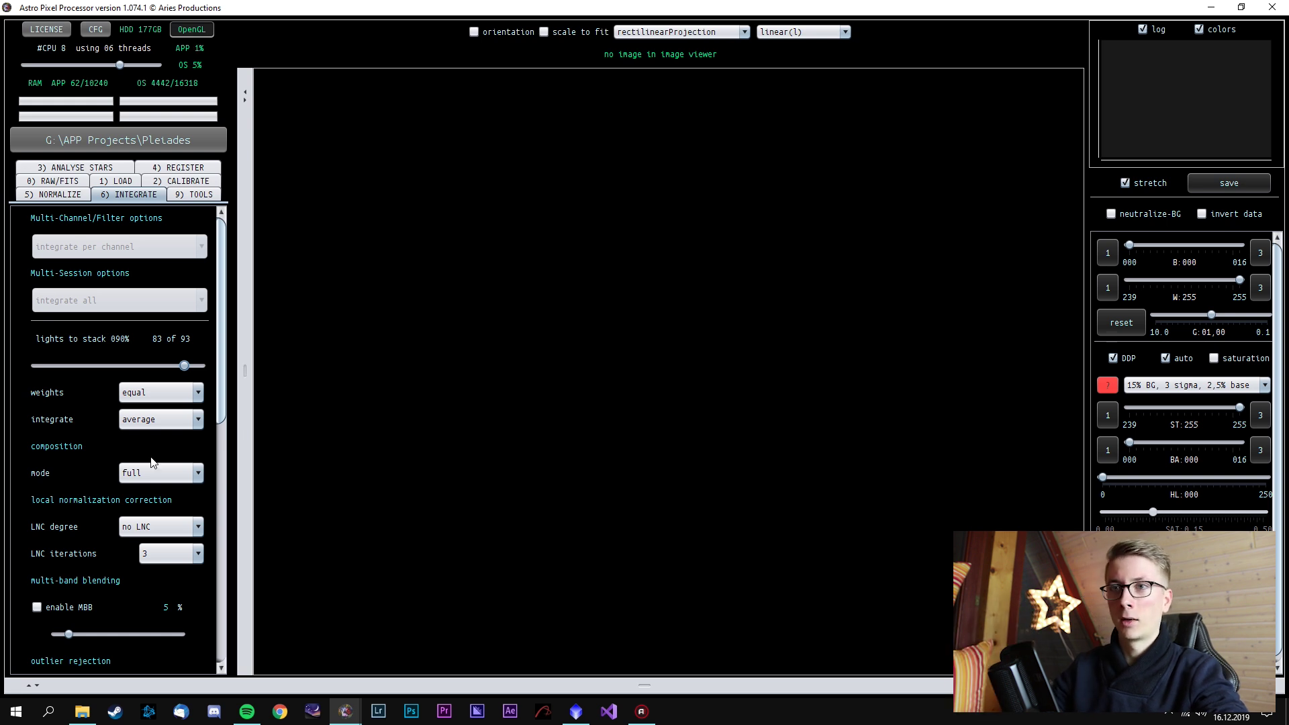
click(180, 392)
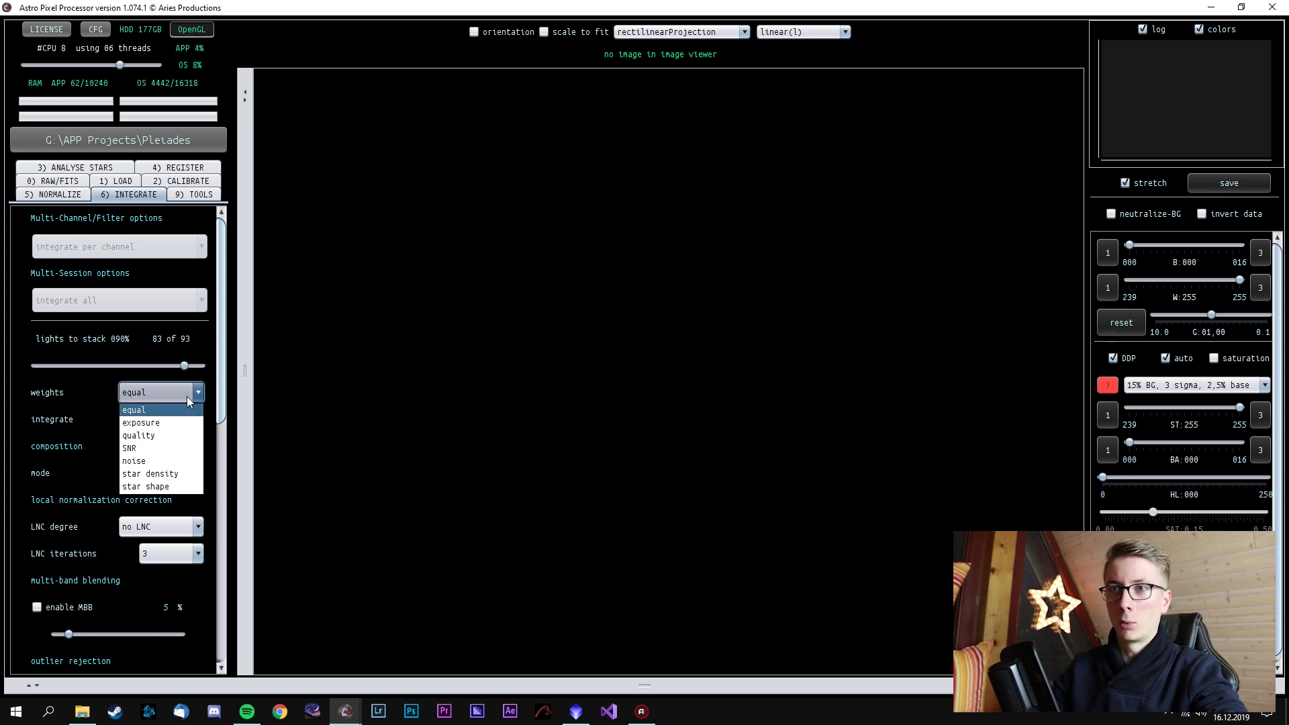
click(174, 435)
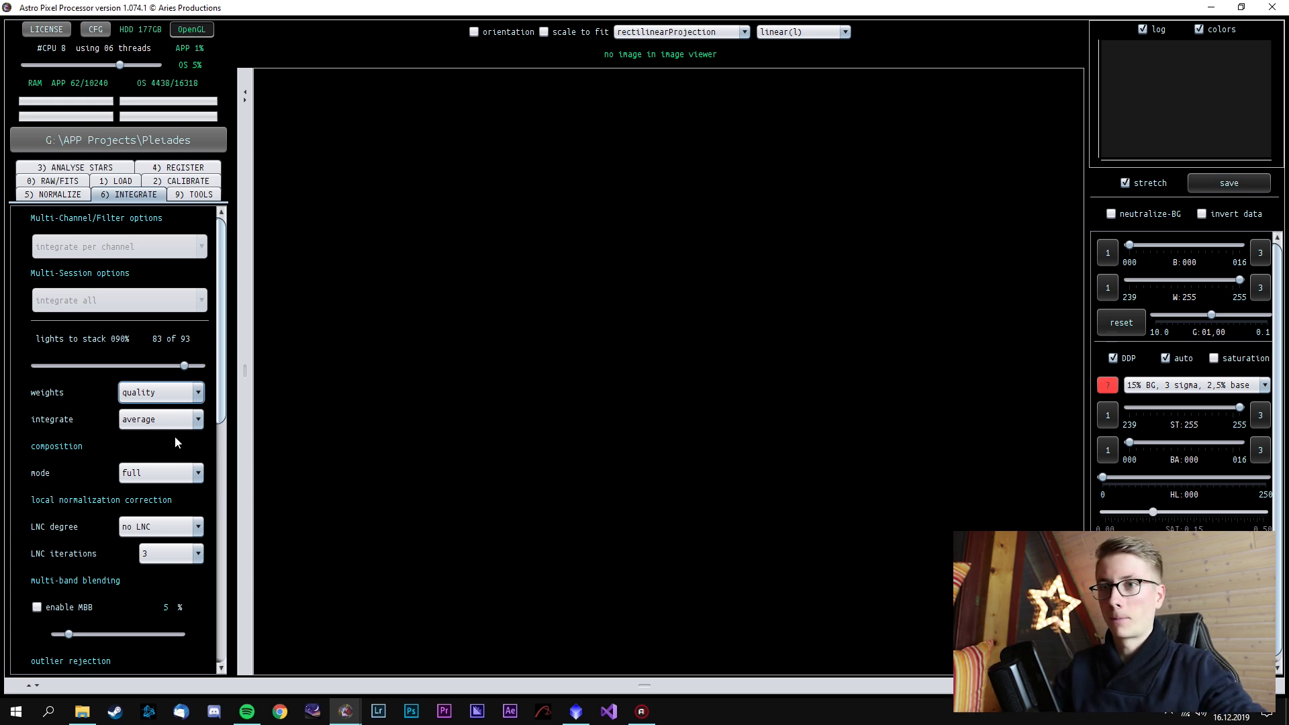
Set the local normalization correction degree to 1st degree LNC for the integration
scroll(185, 437, down, 2)
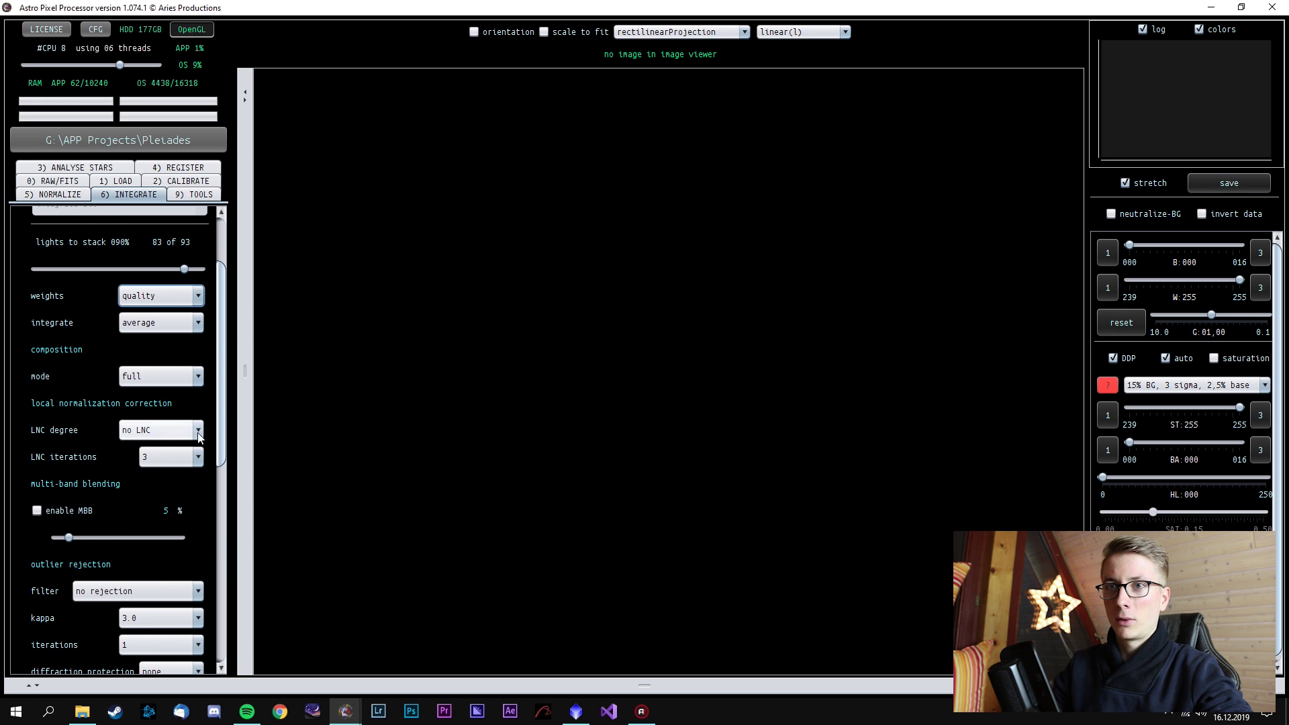
click(176, 430)
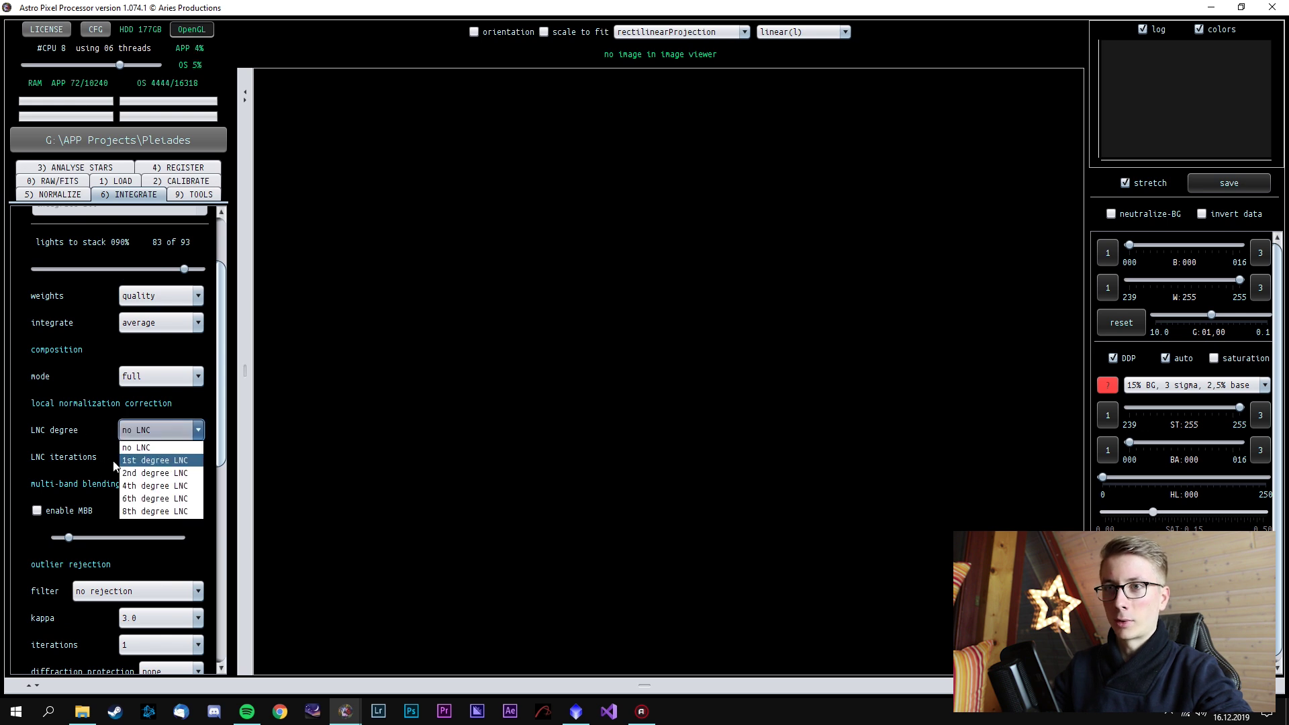
click(153, 460)
Set the integration's outlier rejection filter to winsor clip
scroll(100, 426, down, 1)
scroll(105, 430, down, 2)
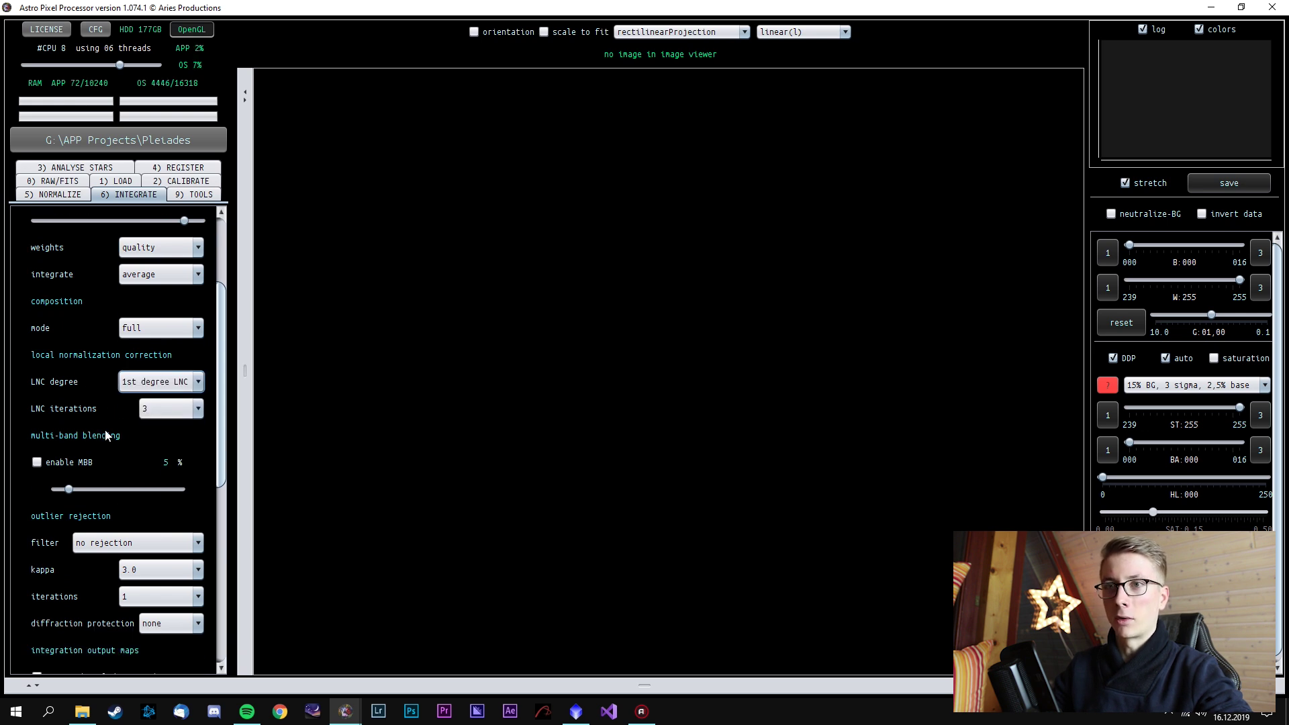
scroll(80, 421, down, 3)
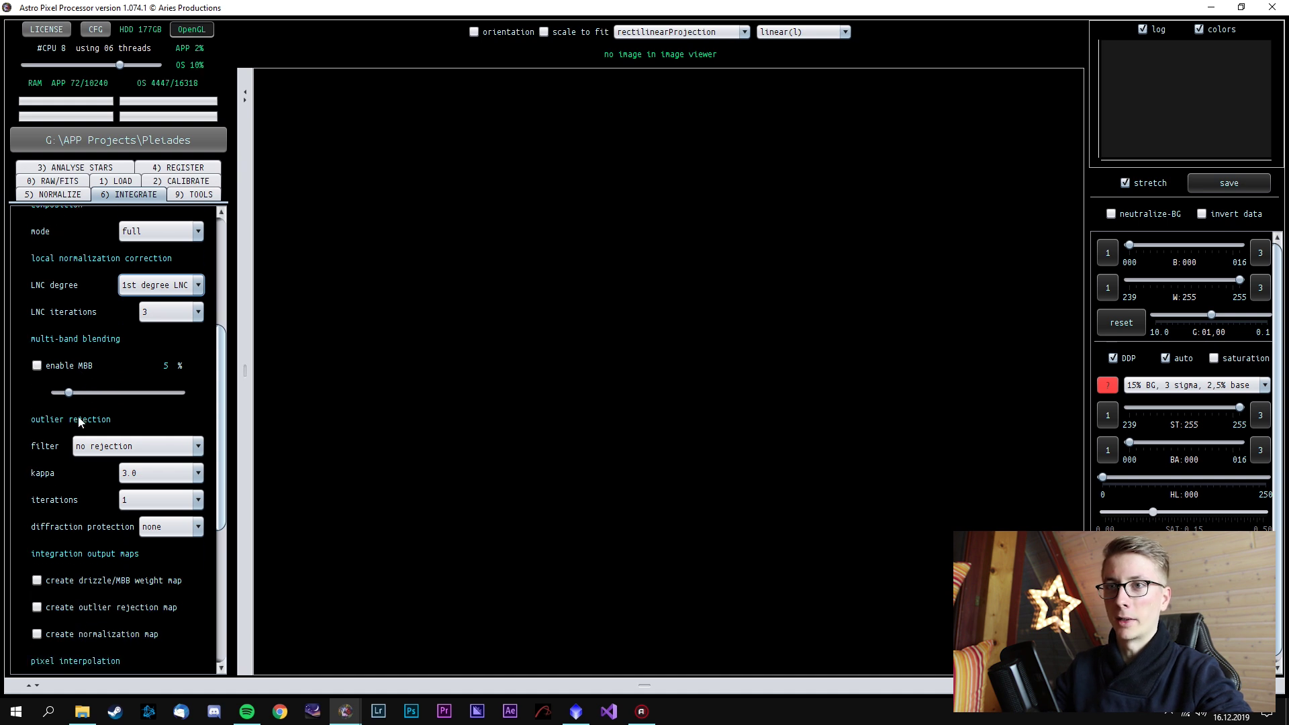
click(95, 424)
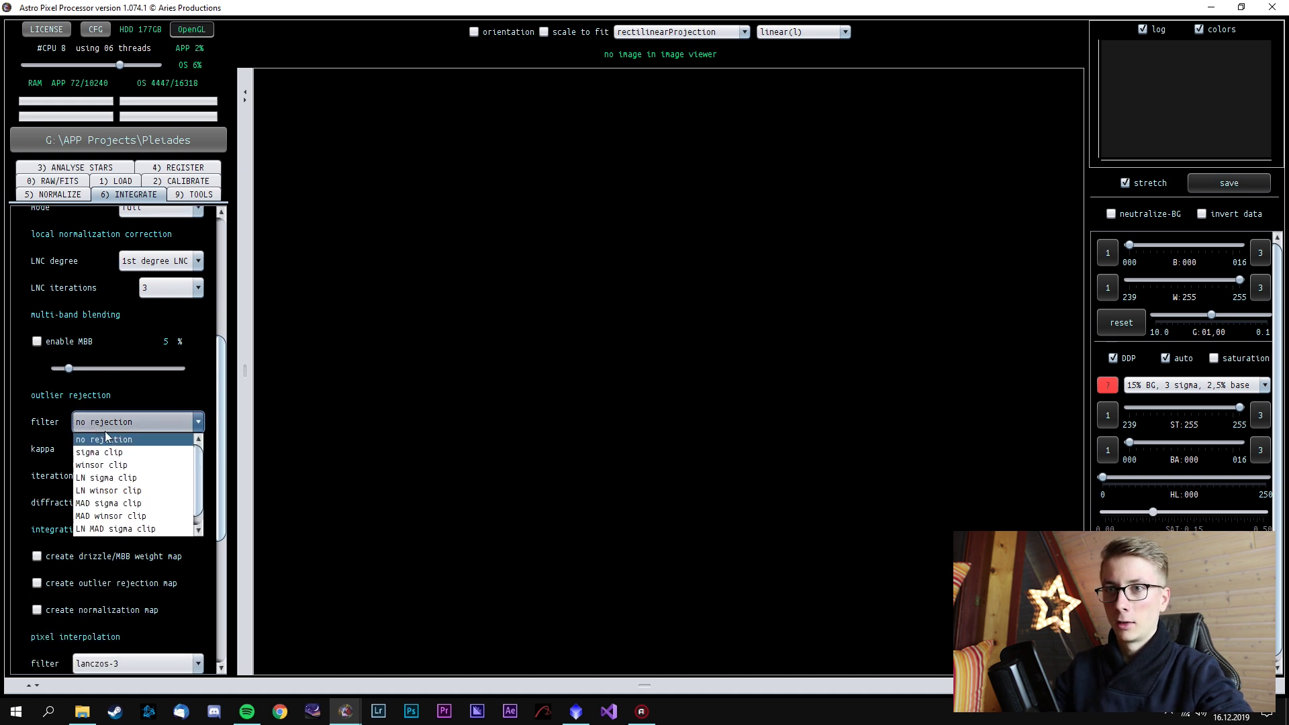
click(132, 468)
Keep the integration mode at no drizzle and start integrating the lights
scroll(65, 401, down, 1)
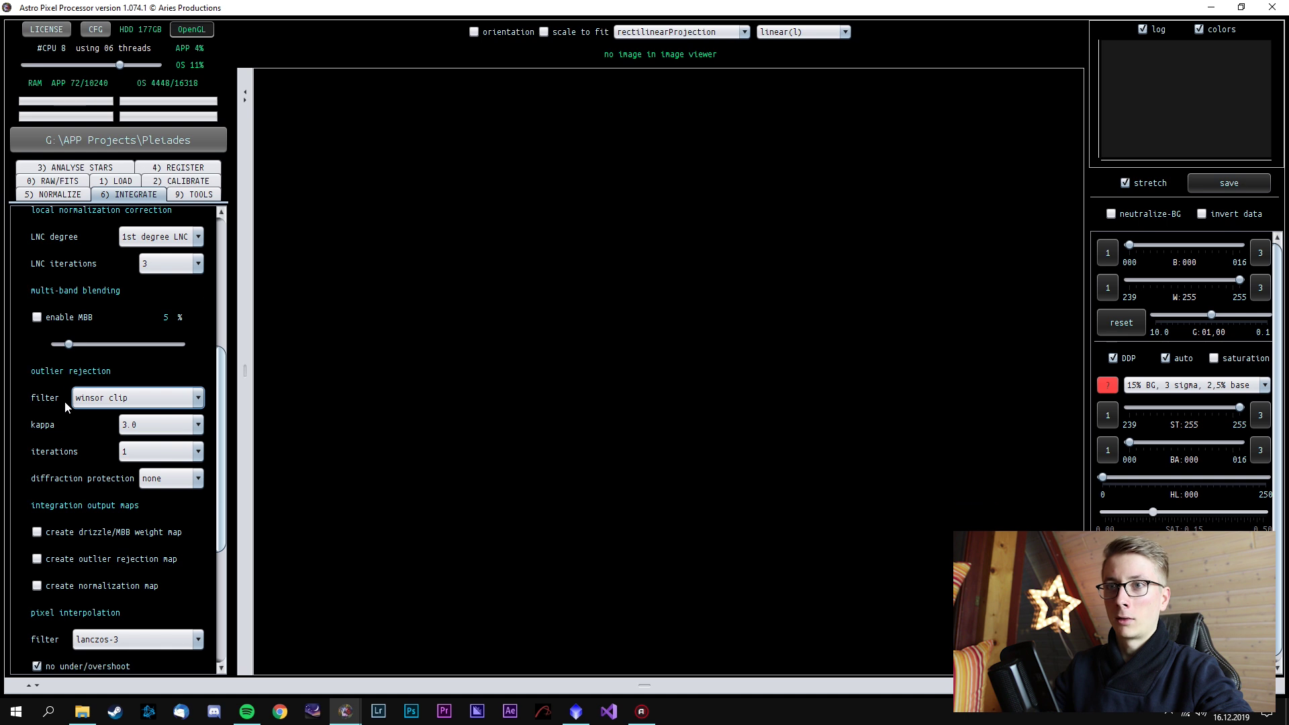
scroll(69, 404, down, 3)
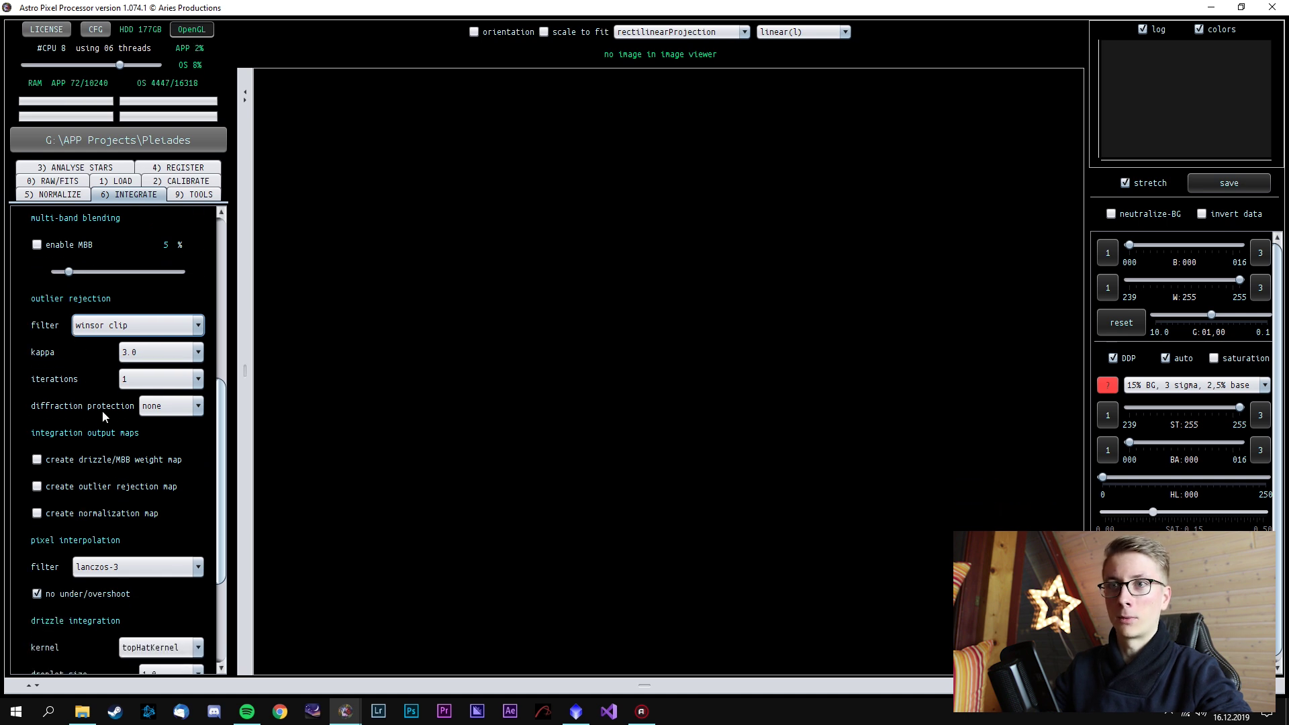
scroll(102, 409, down, 7)
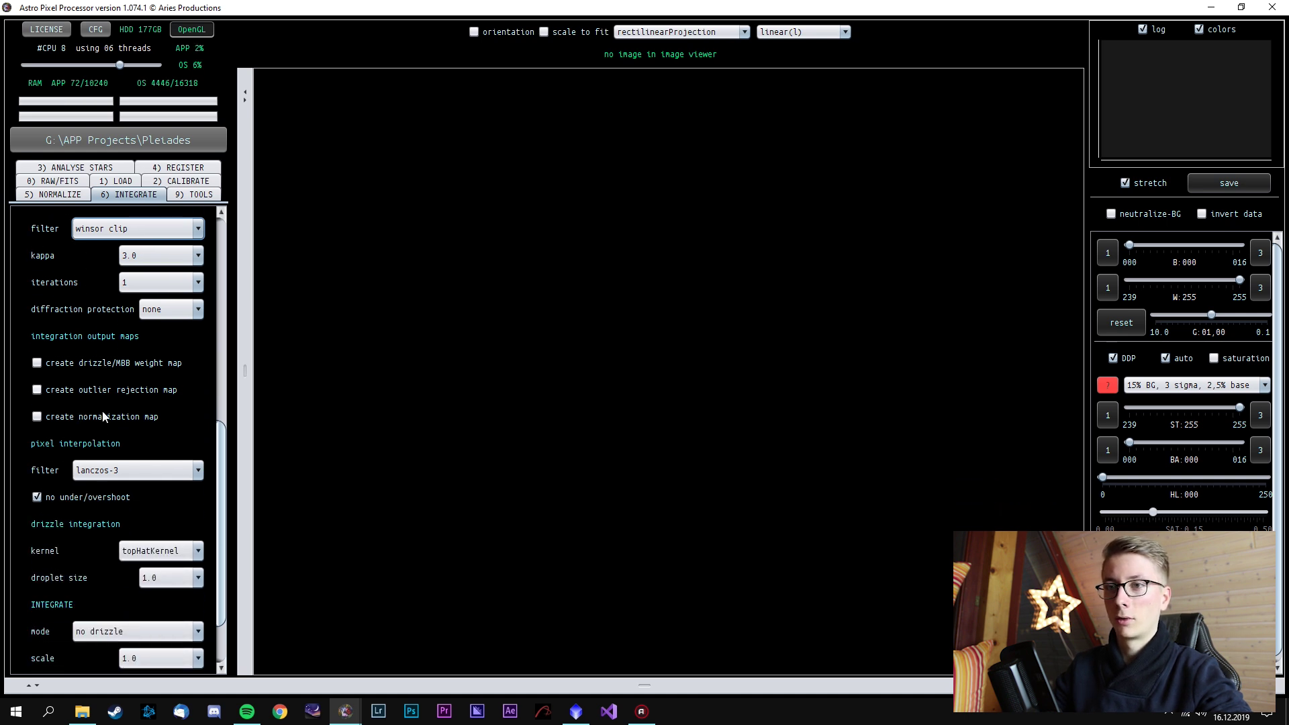
scroll(104, 416, down, 1)
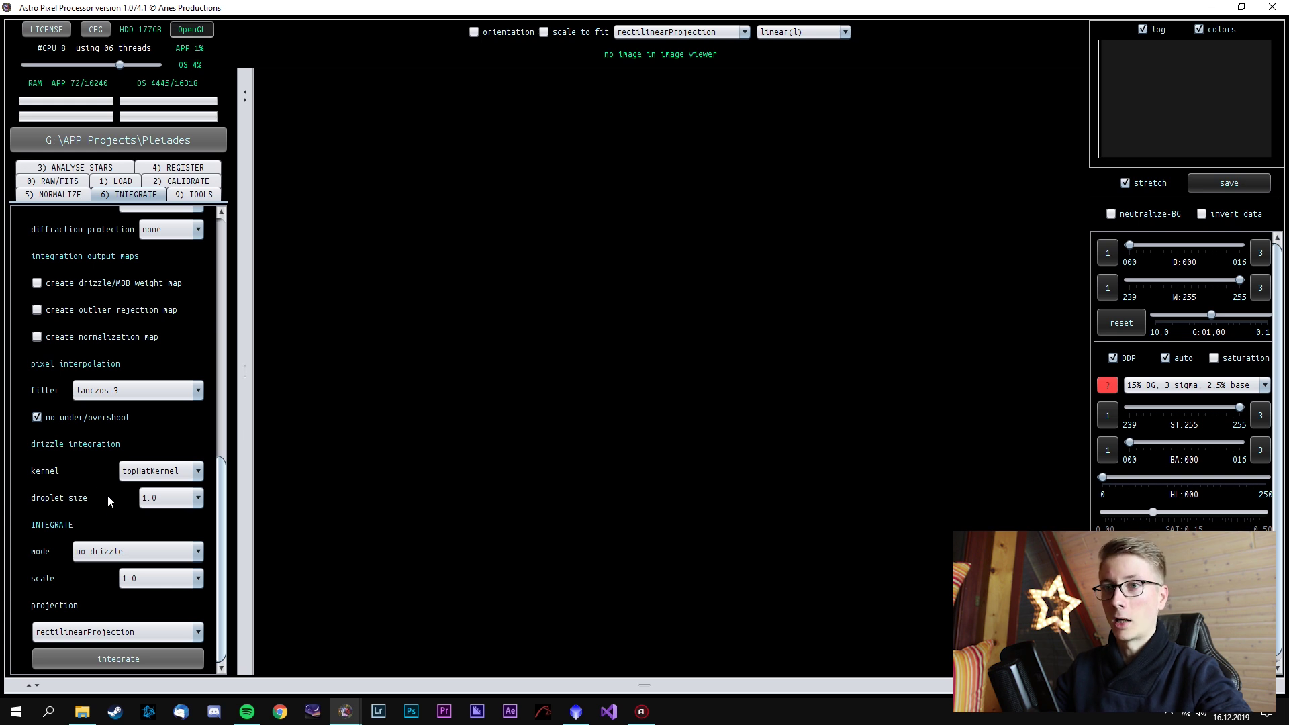
click(102, 551)
click(95, 570)
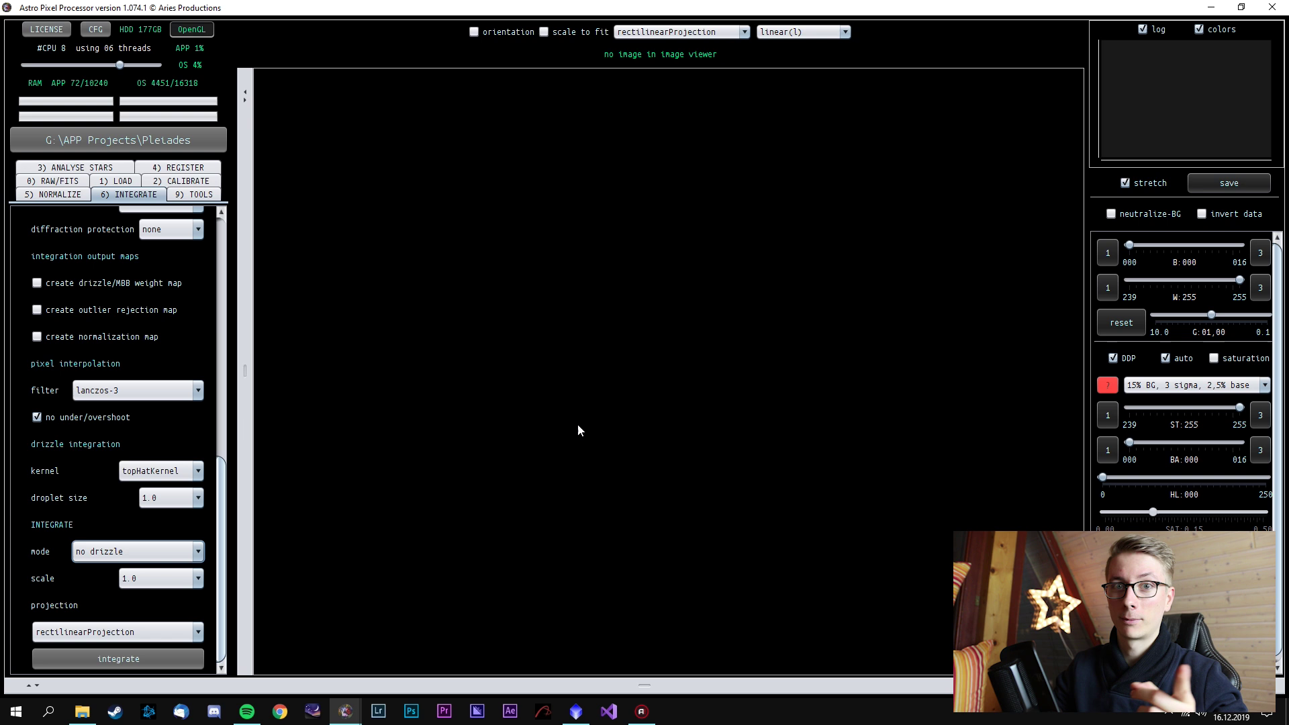
click(144, 655)
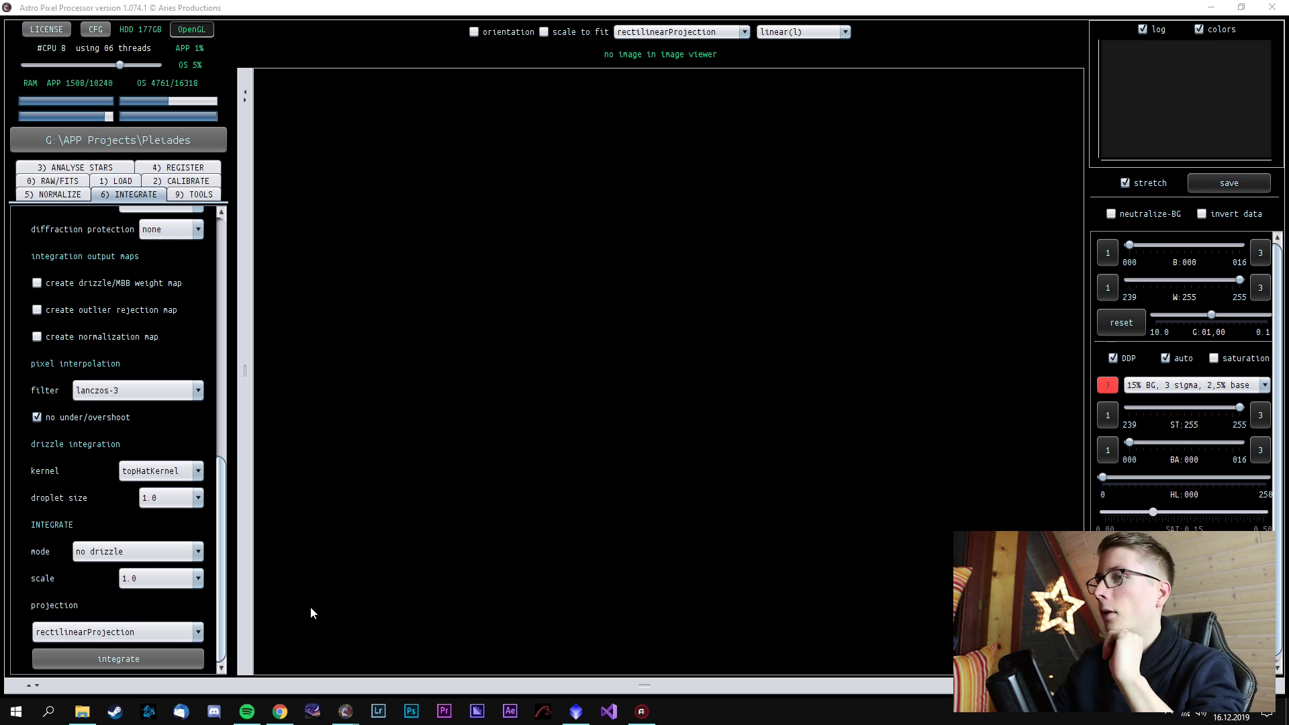
Reveal and enlarge the frame list and go to the masters and integration result at its end
click(29, 690)
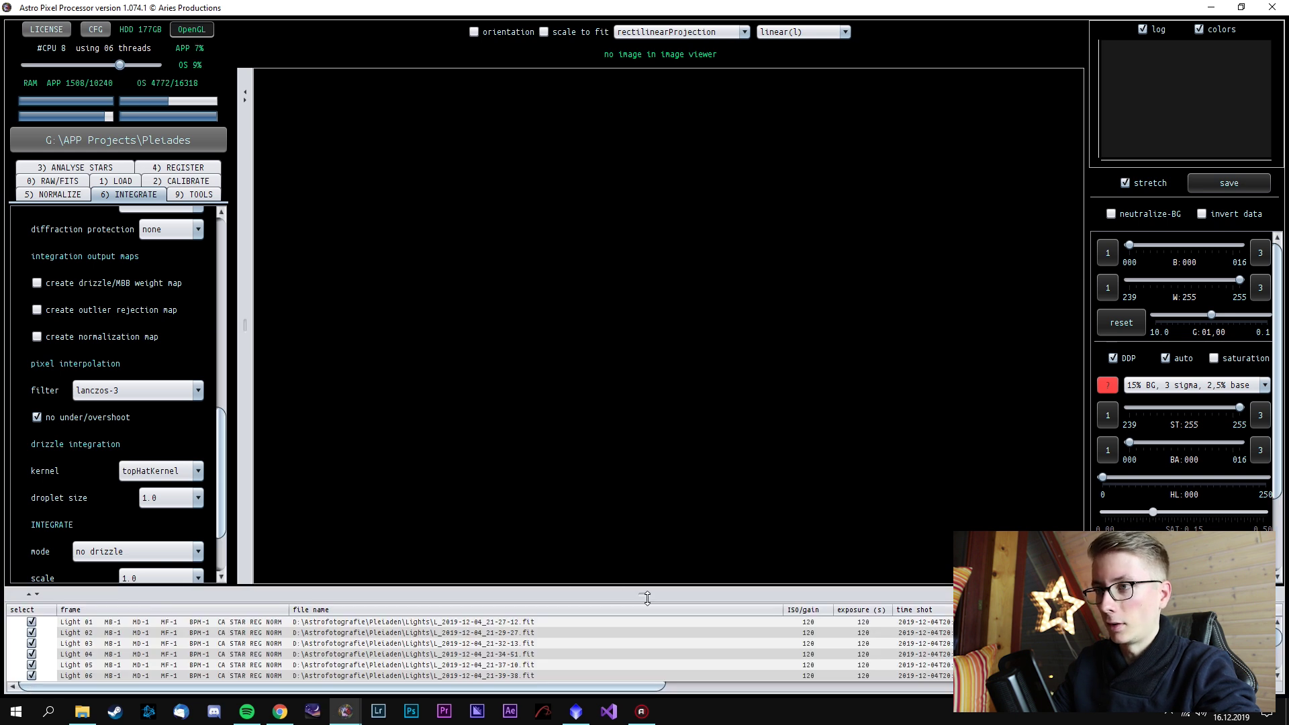
drag(646, 598, 646, 423)
scroll(499, 557, down, 10)
scroll(499, 557, down, 15)
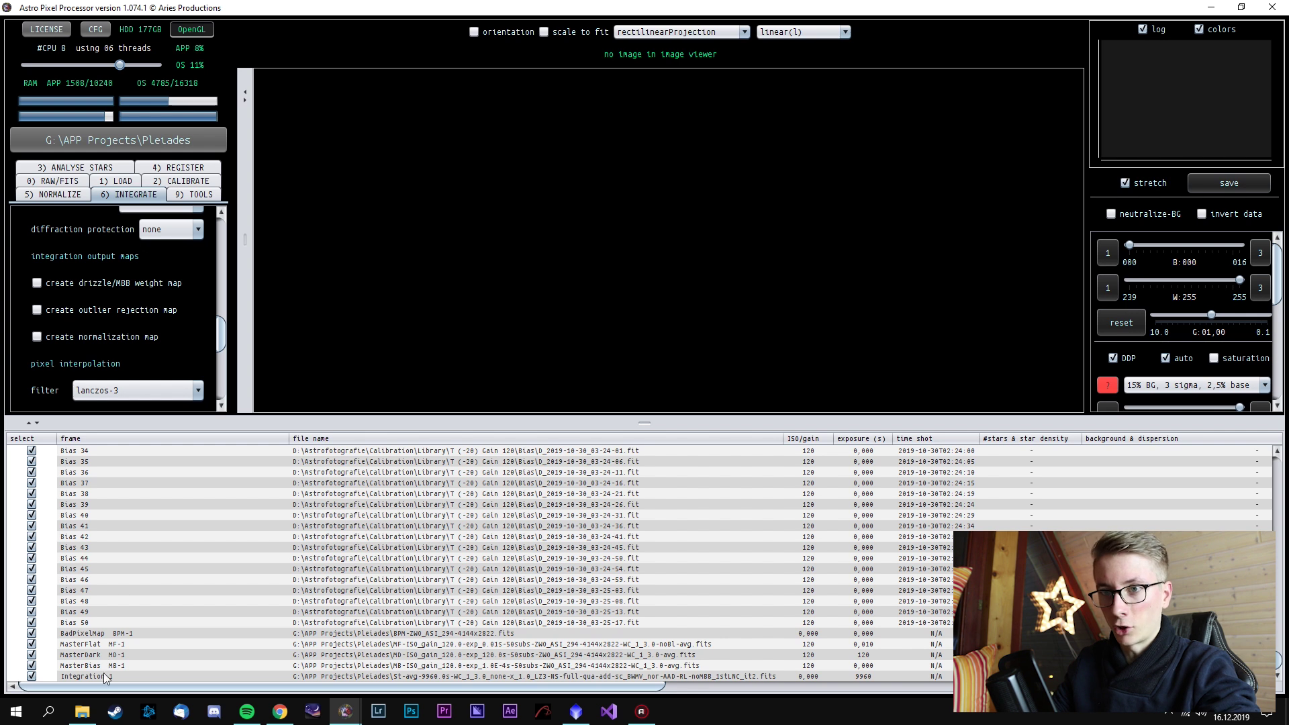
Preview the MasterFlat and load the Integration 1 frame into the image viewer
click(97, 645)
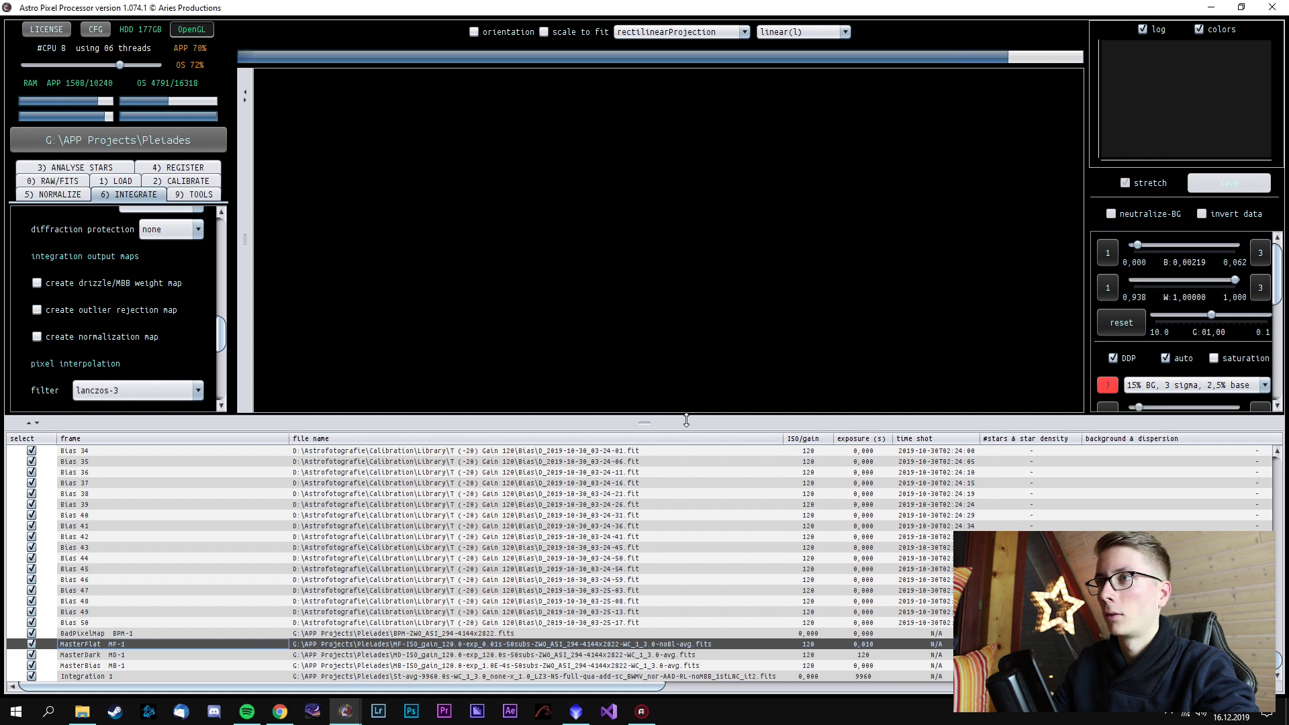
drag(685, 420, 626, 400)
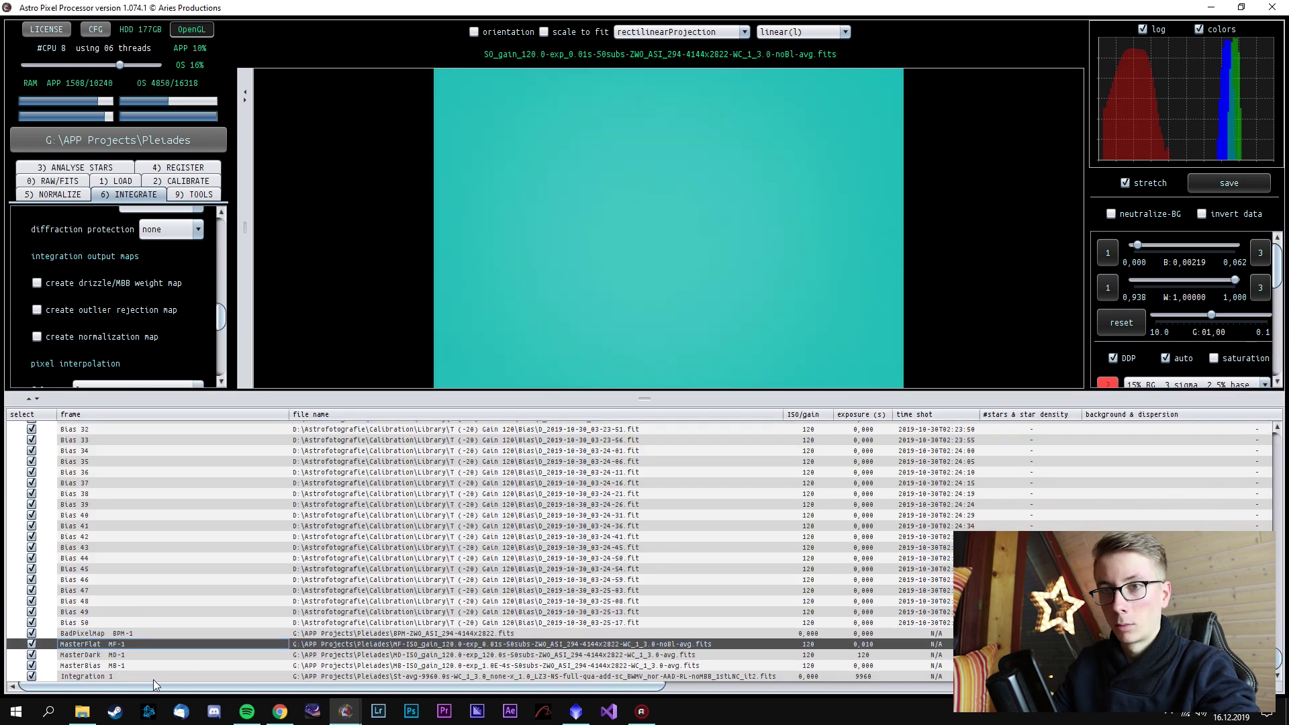
key(Down)
key(Down)
key(Down)
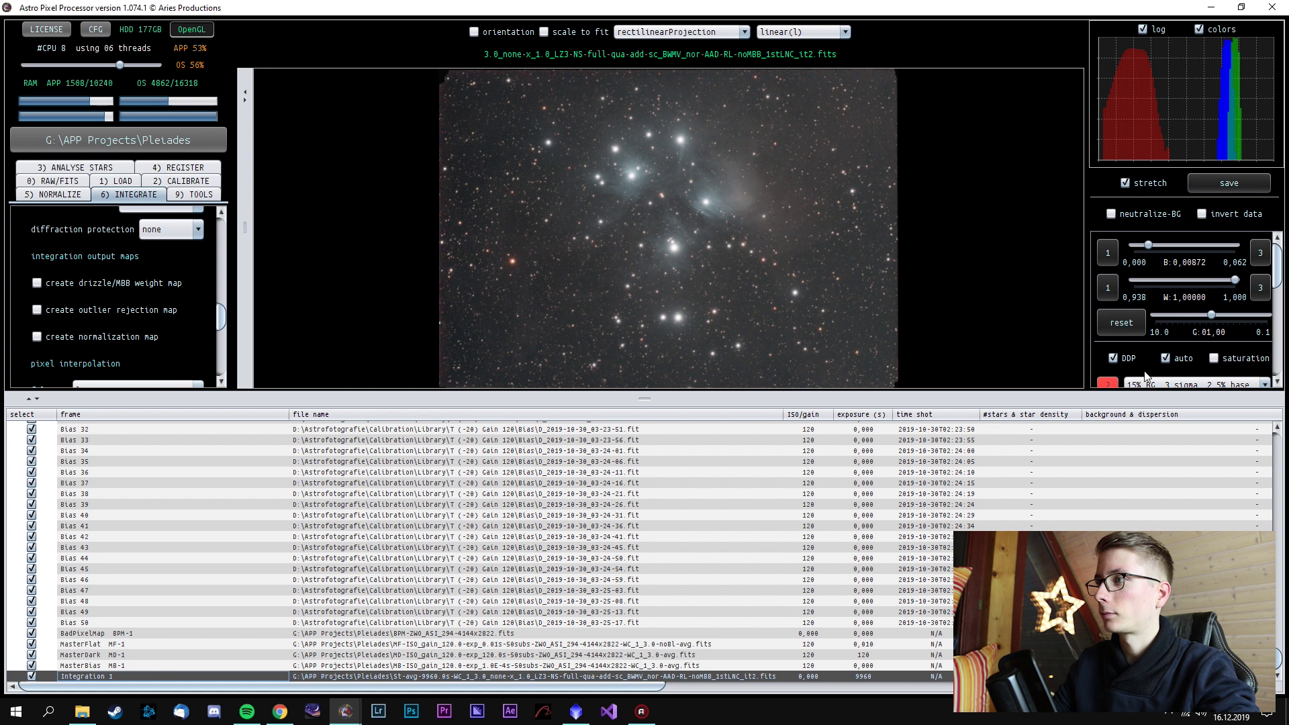
Collapse the frame list and examine the stacked Pleiades image for star shapes, nebula detail, noise and edge artifacts
drag(643, 400, 634, 684)
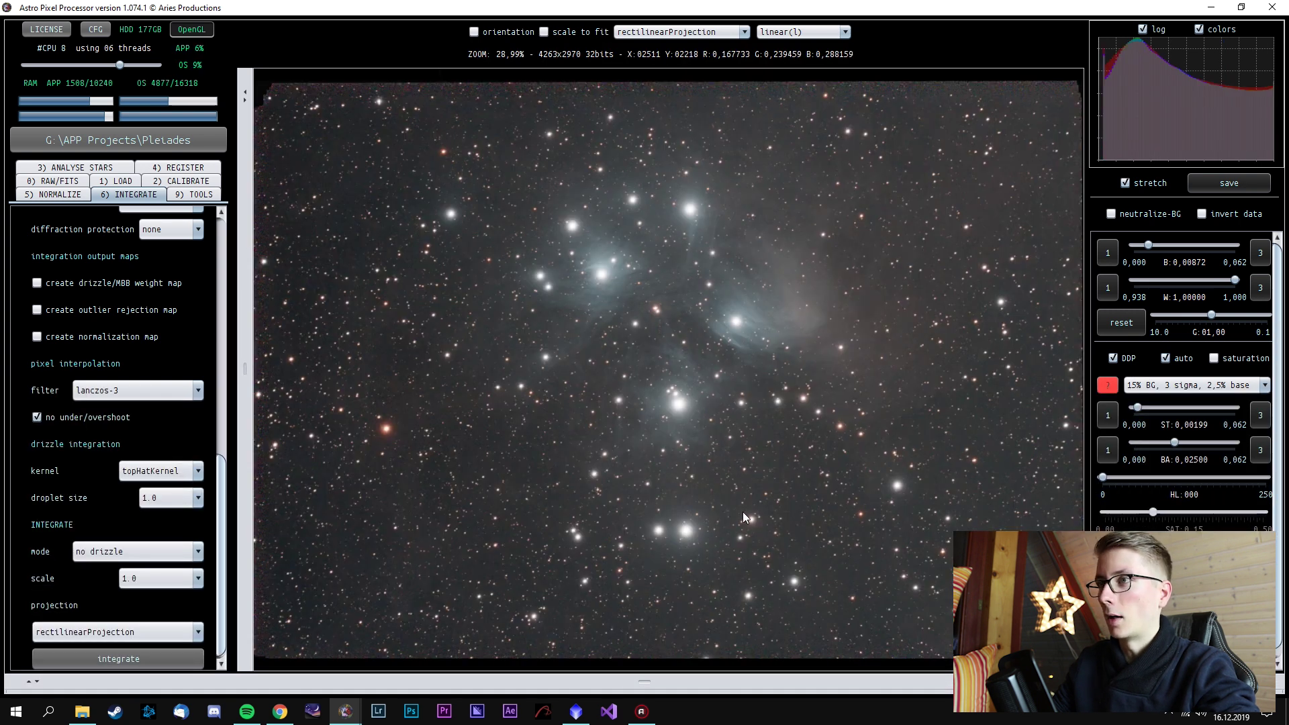
click(718, 478)
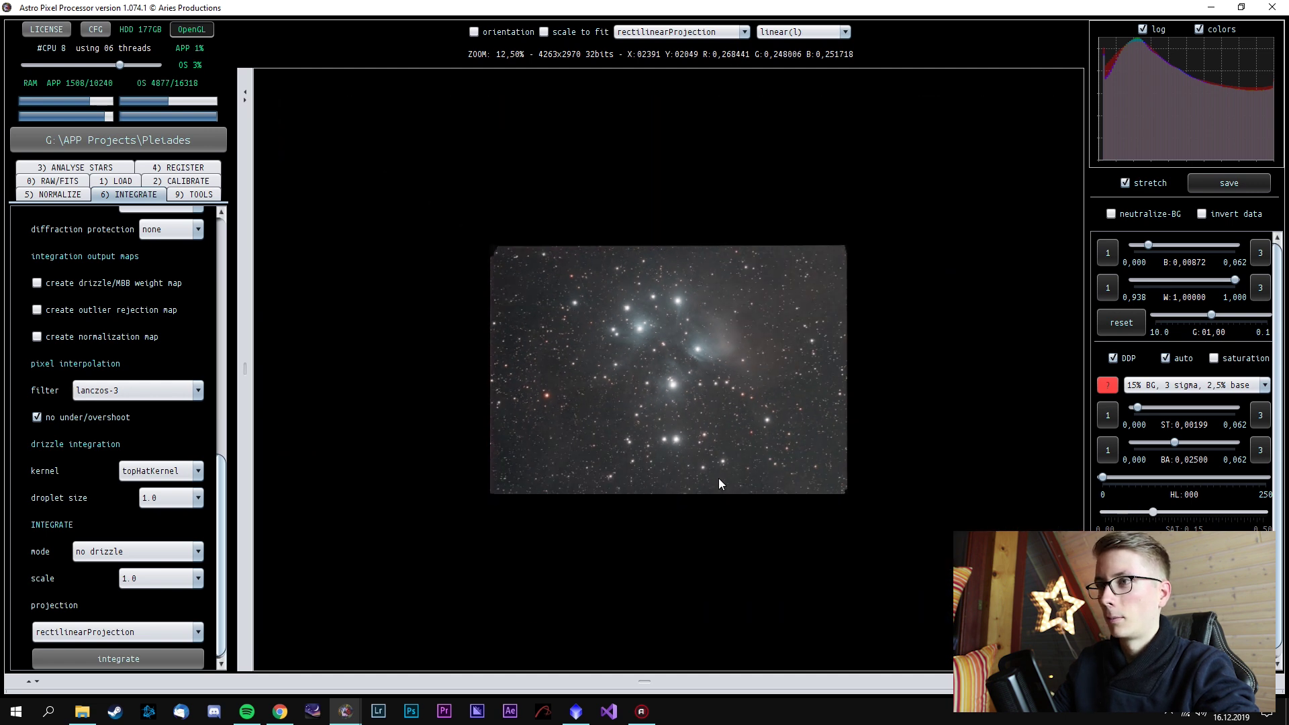
click(719, 479)
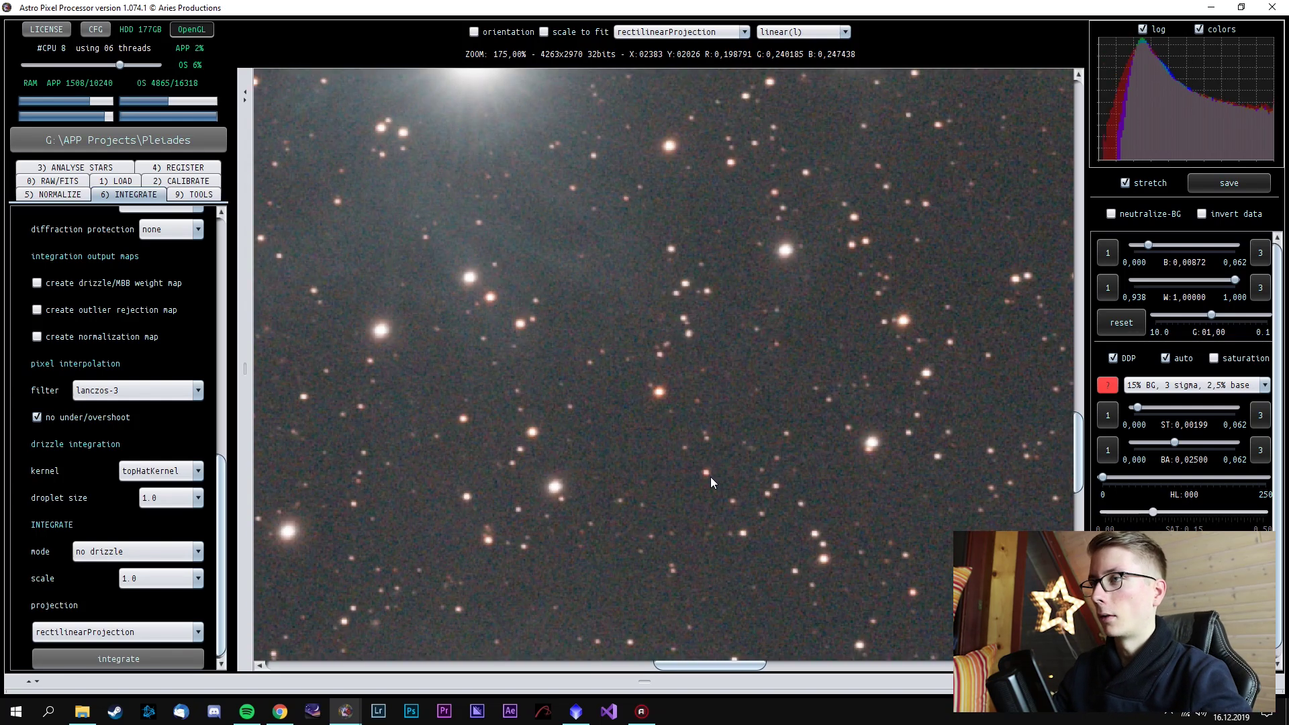
drag(711, 475, 610, 491)
scroll(609, 491, down, 2)
scroll(610, 491, up, 5)
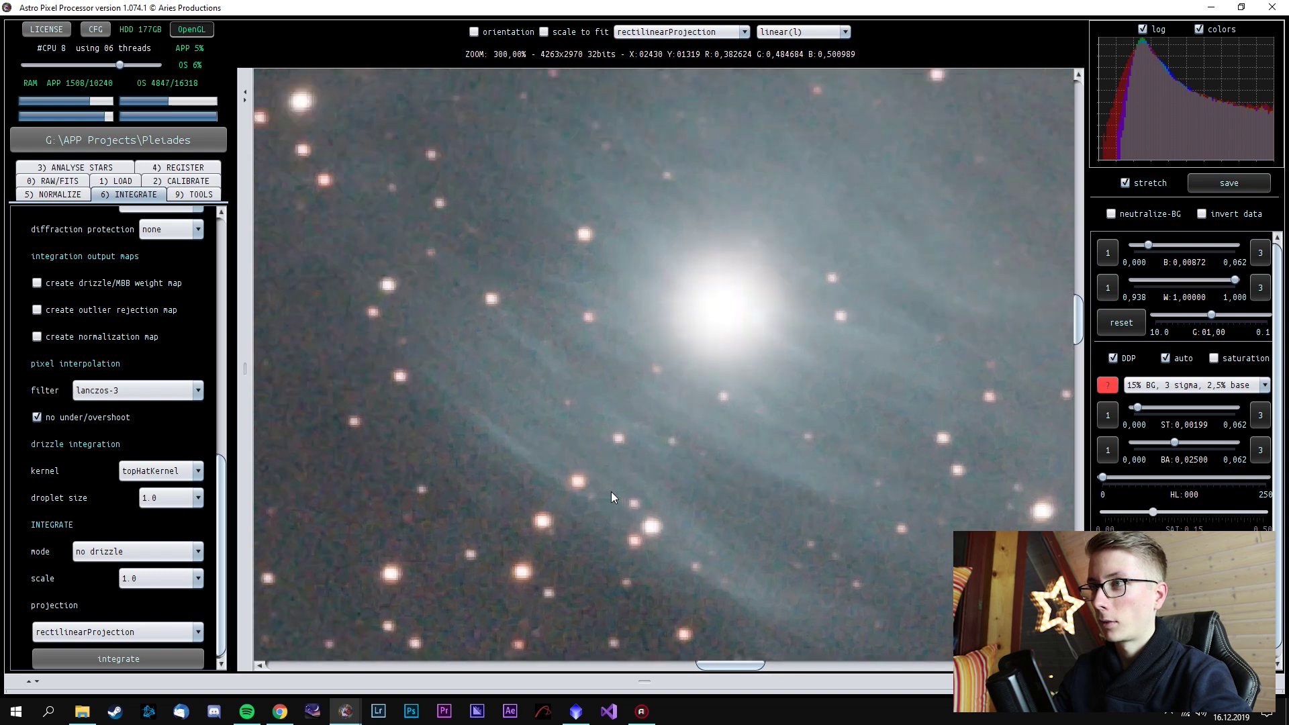
scroll(417, 431, down, 8)
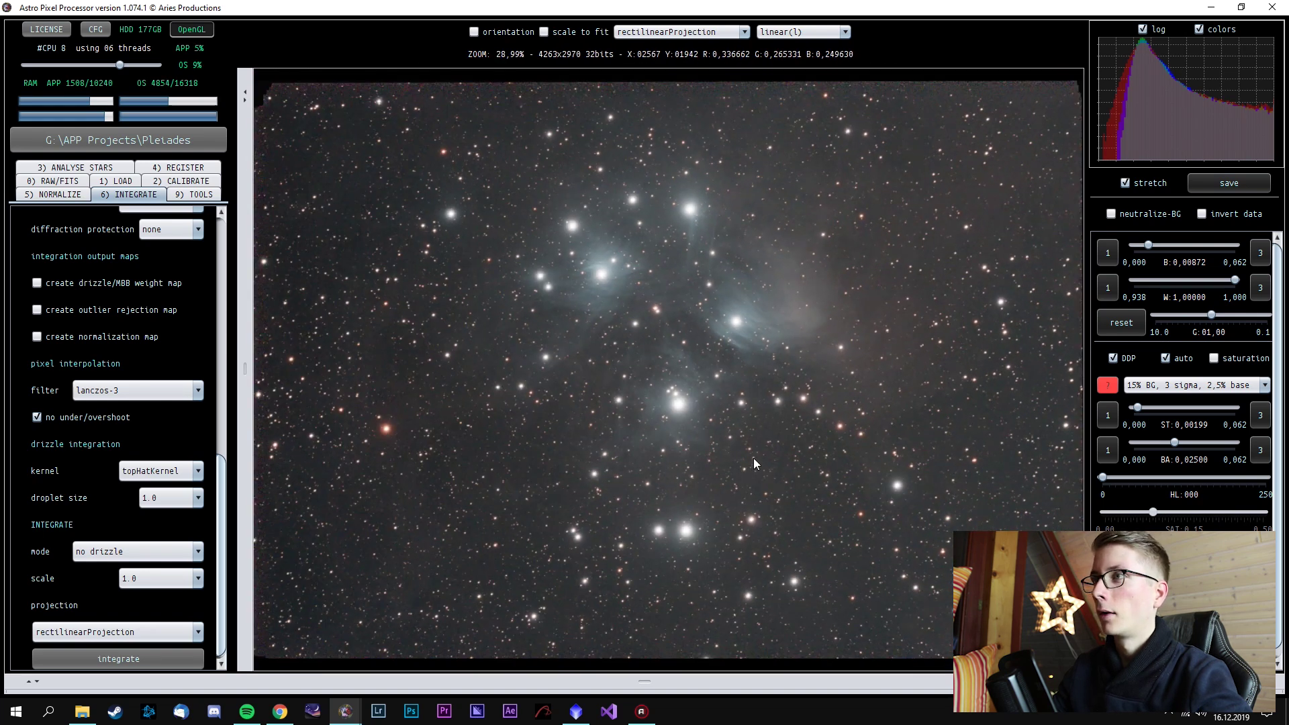
scroll(980, 148, up, 4)
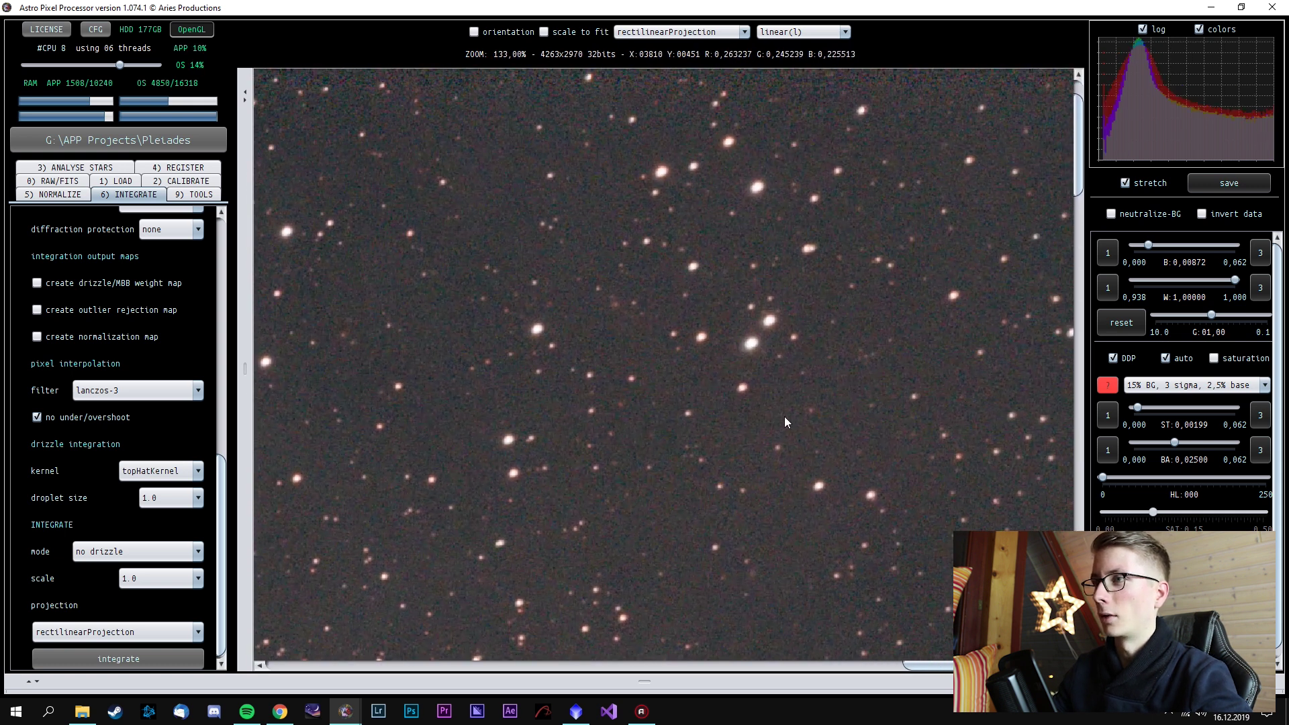
scroll(850, 449, down, 2)
scroll(850, 448, up, 2)
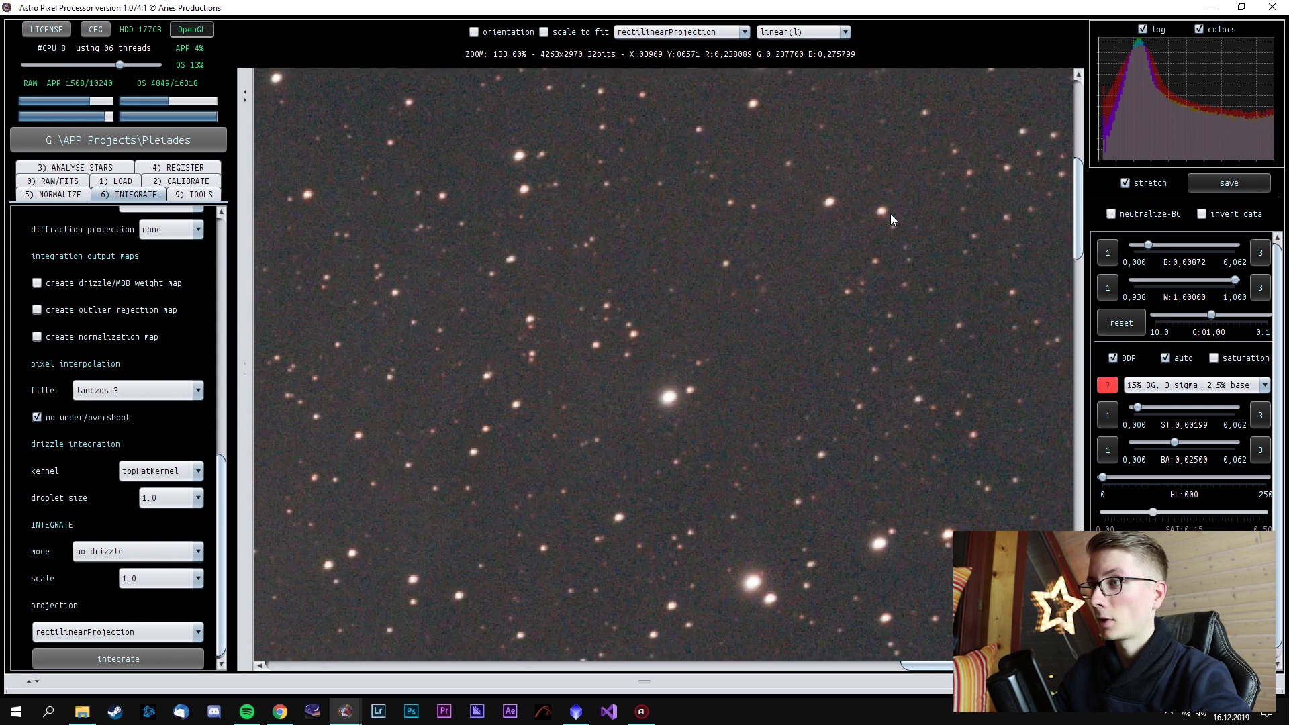
drag(847, 591, 816, 50)
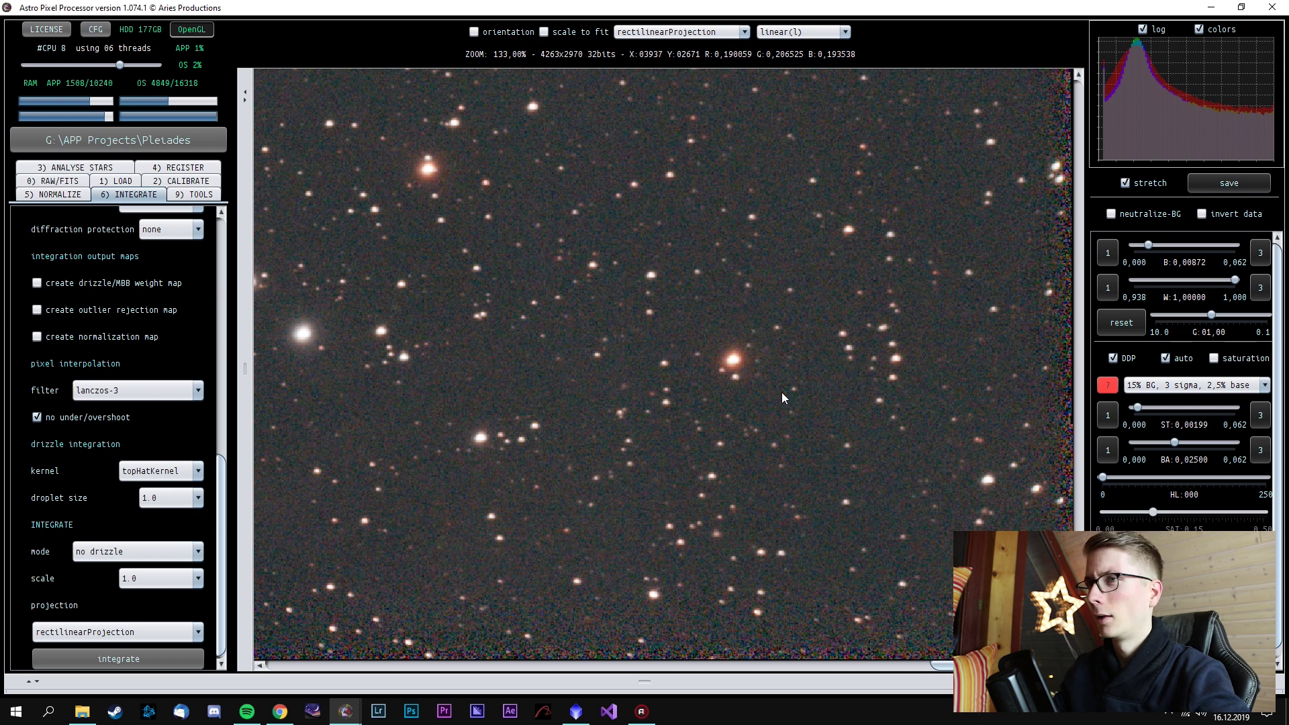
scroll(782, 400, down, 5)
scroll(798, 417, down, 2)
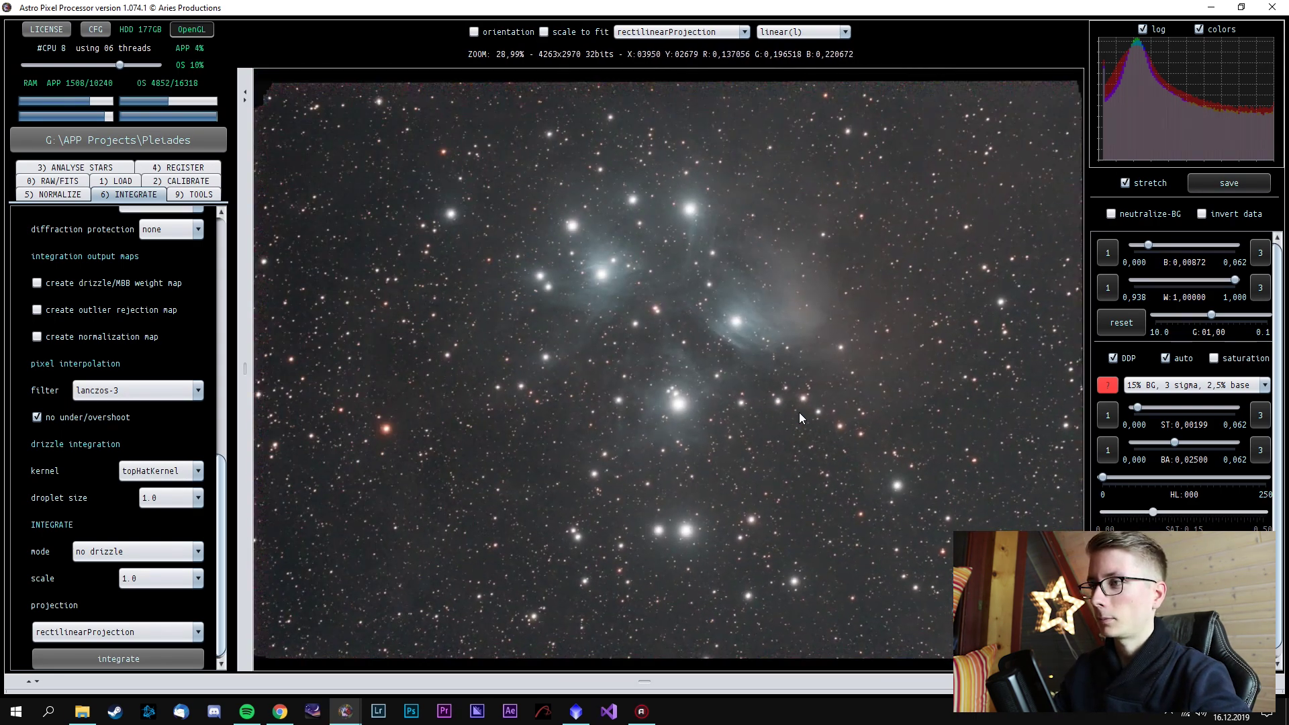
Show the post-processing tools for the stacked Pleiades image
click(194, 194)
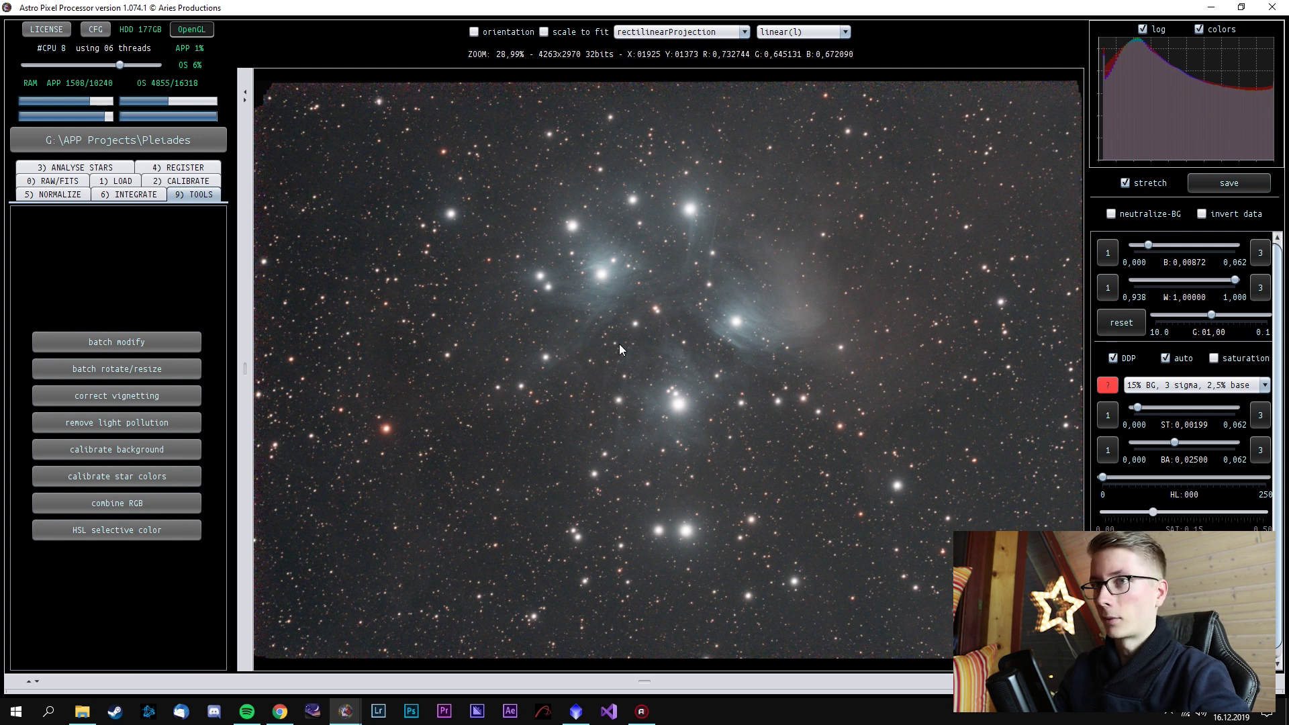
click(133, 370)
click(757, 425)
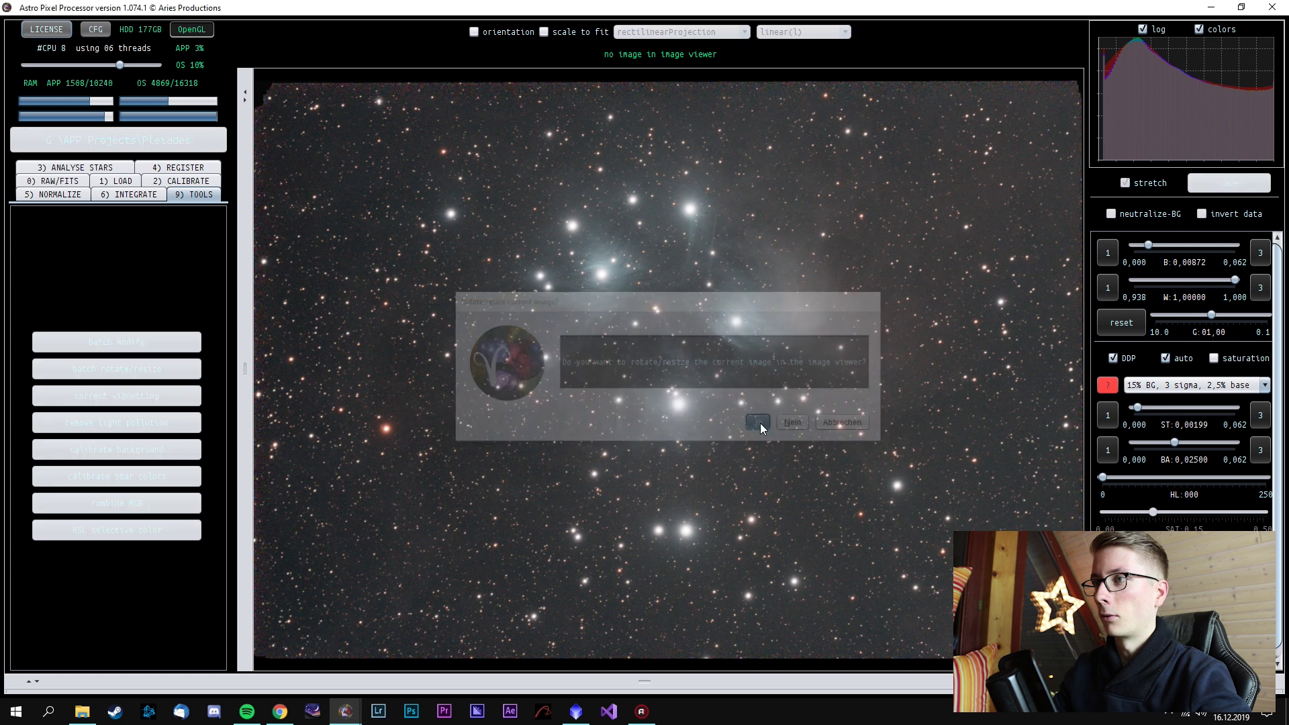
click(118, 521)
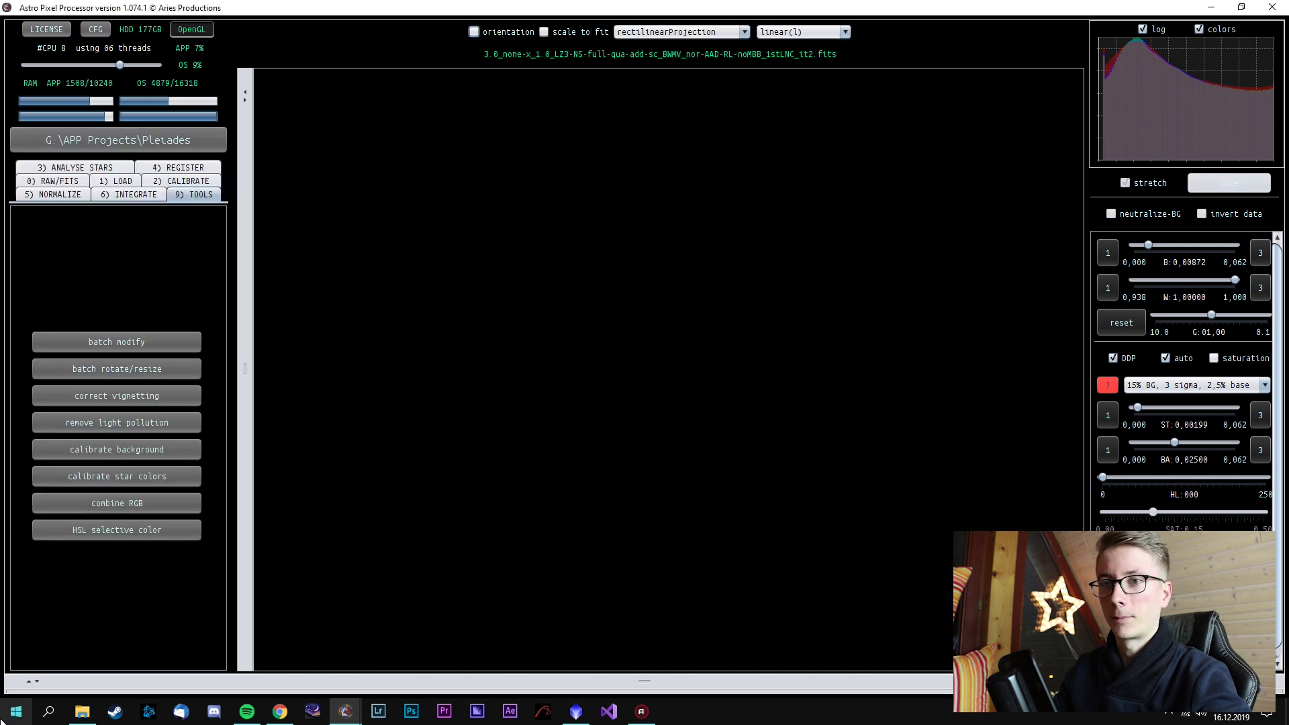
Crop the stacked image just inside its ragged edges to about 3990 x 2685 pixels and save it under the suggested file name
click(144, 346)
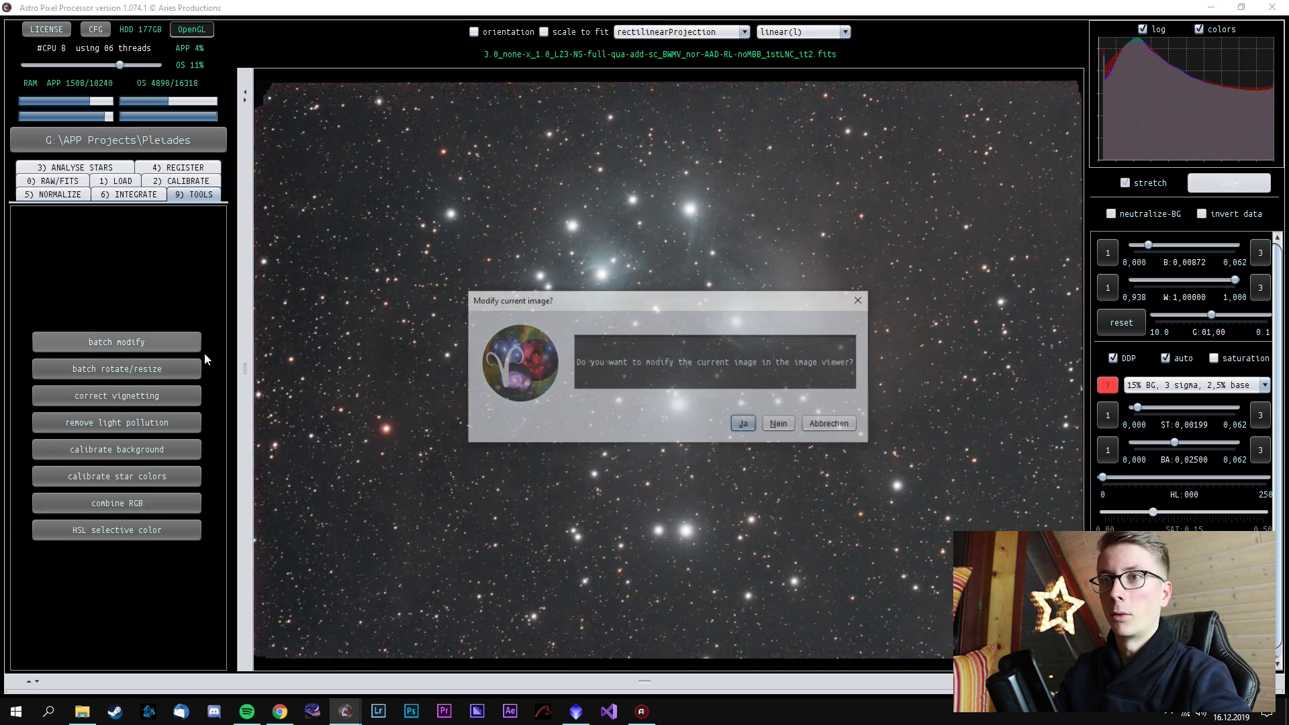
click(744, 424)
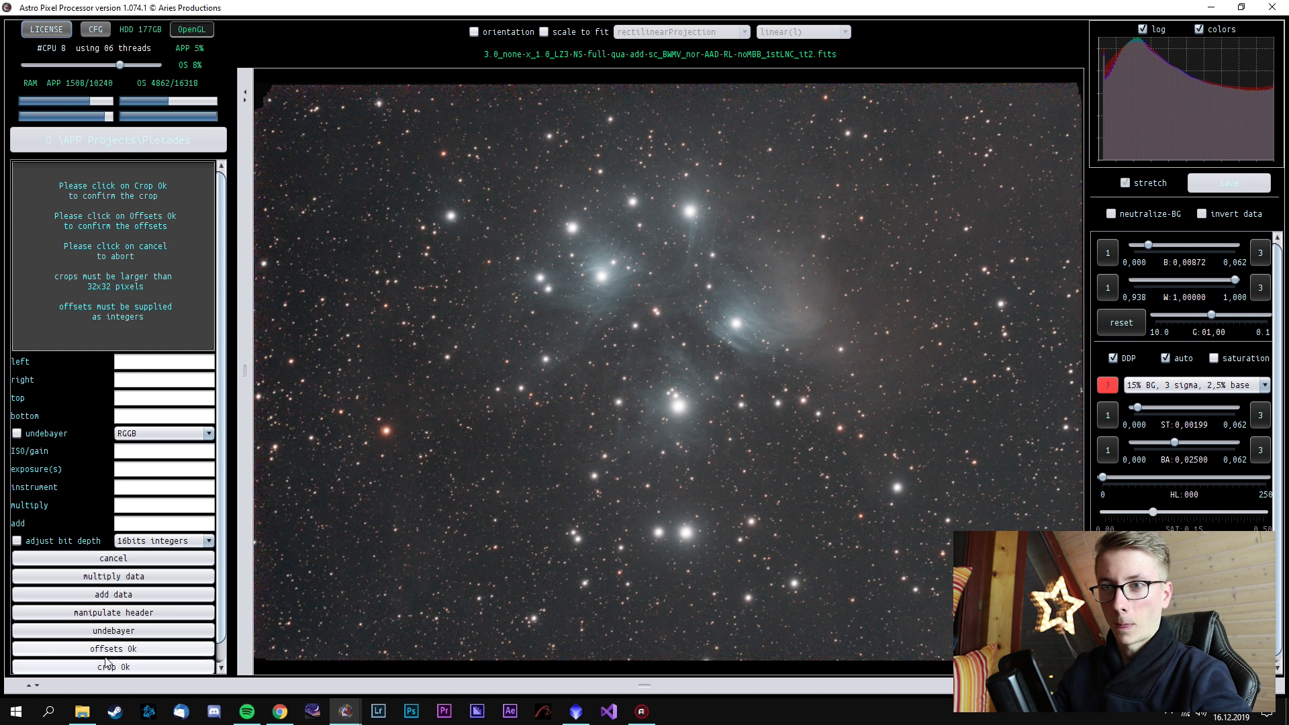
scroll(711, 409, down, 1)
scroll(710, 409, down, 1)
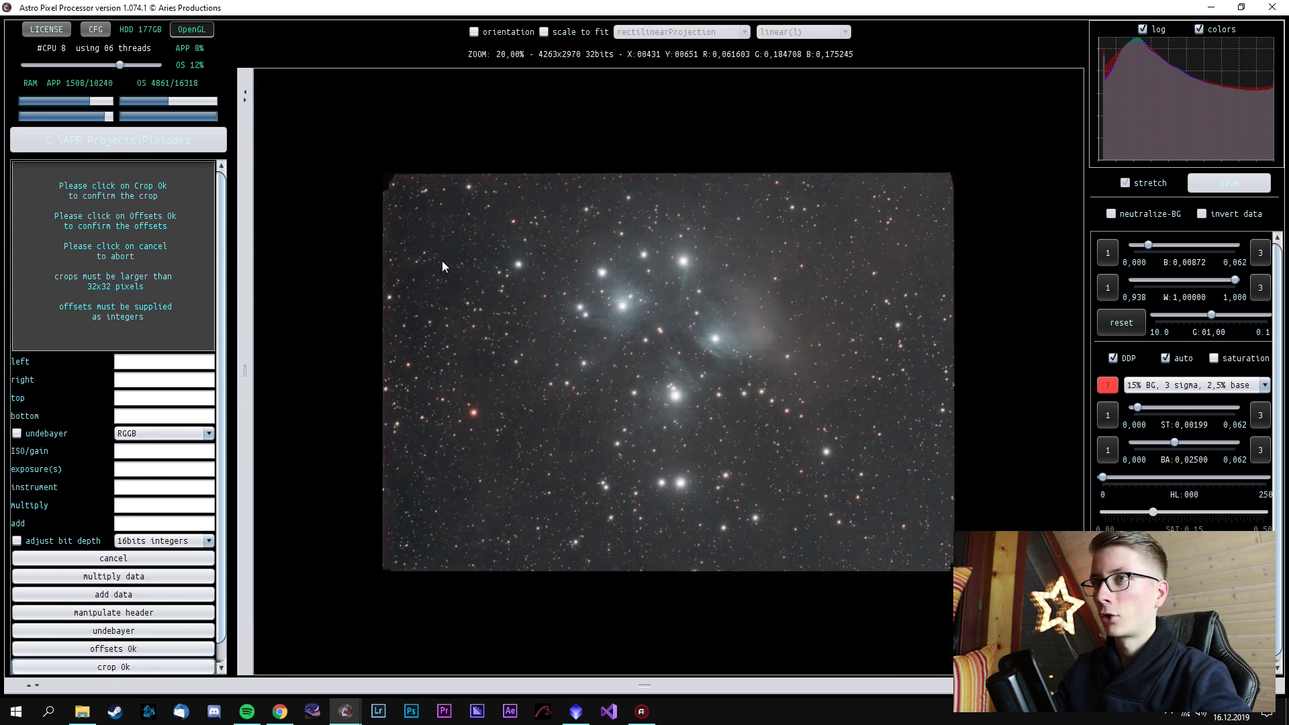
drag(402, 192, 938, 553)
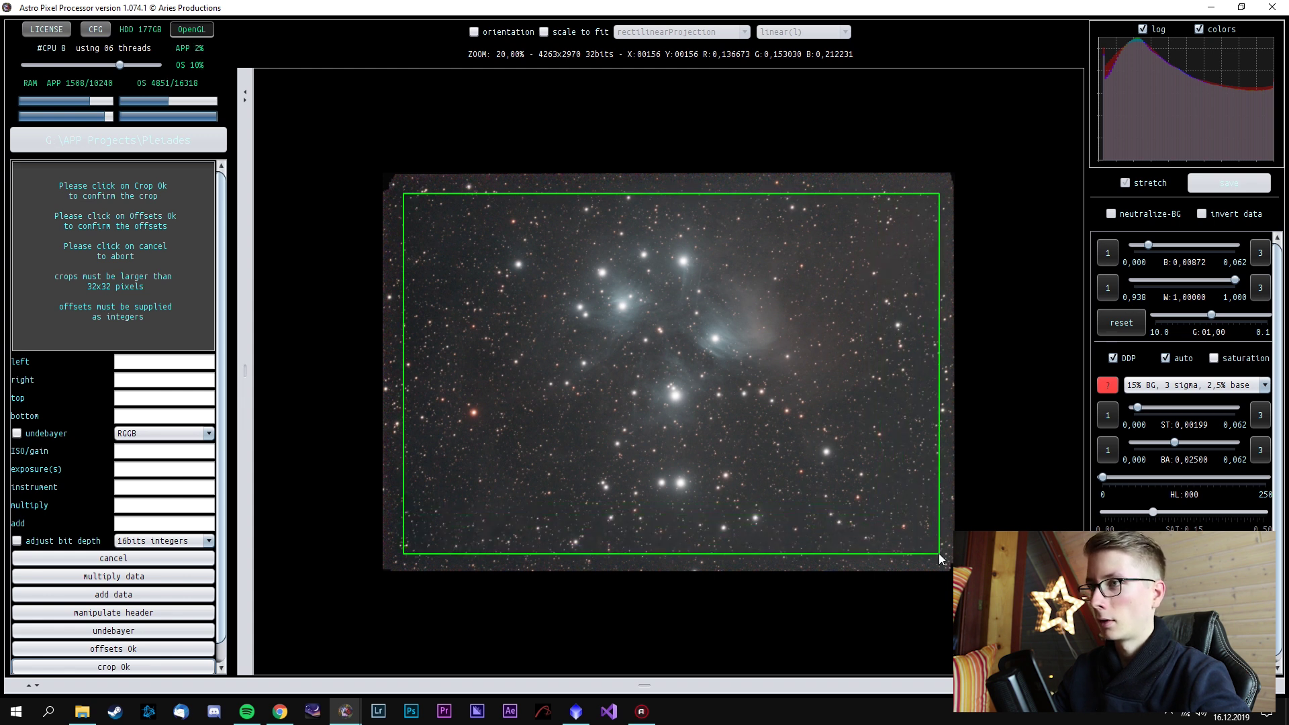
scroll(111, 644, down, 1)
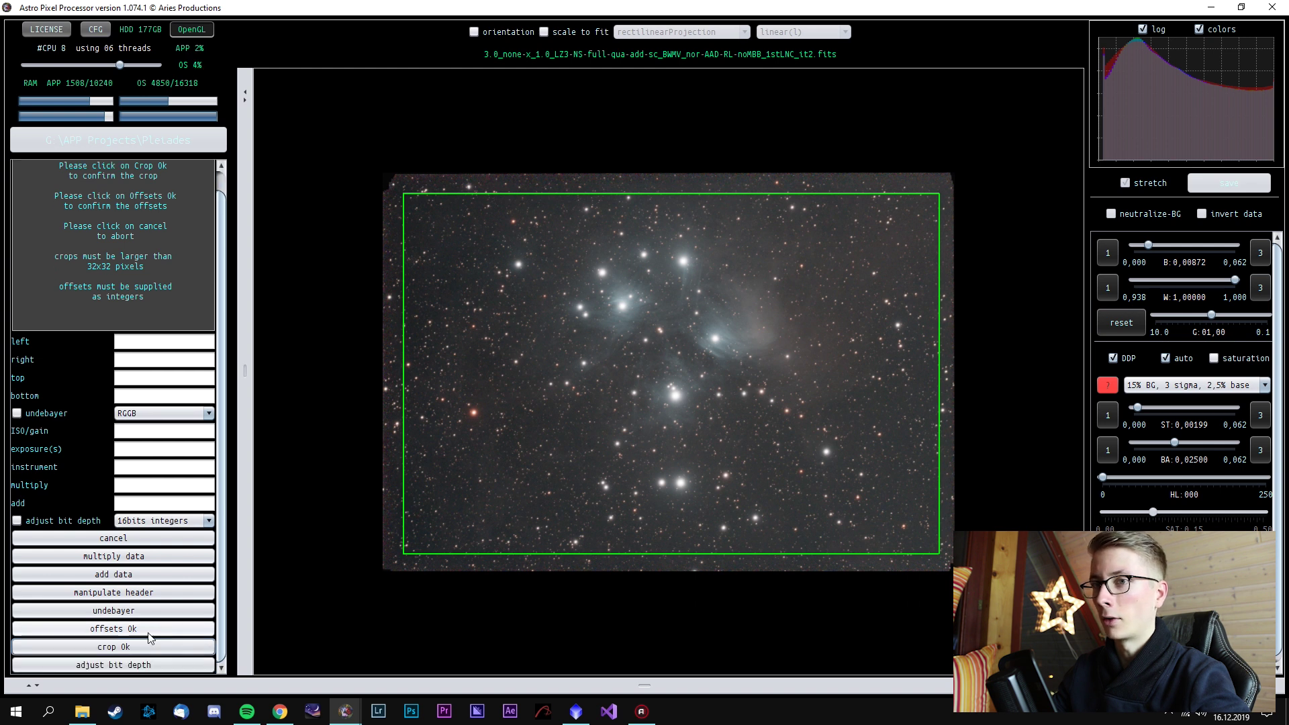
click(111, 646)
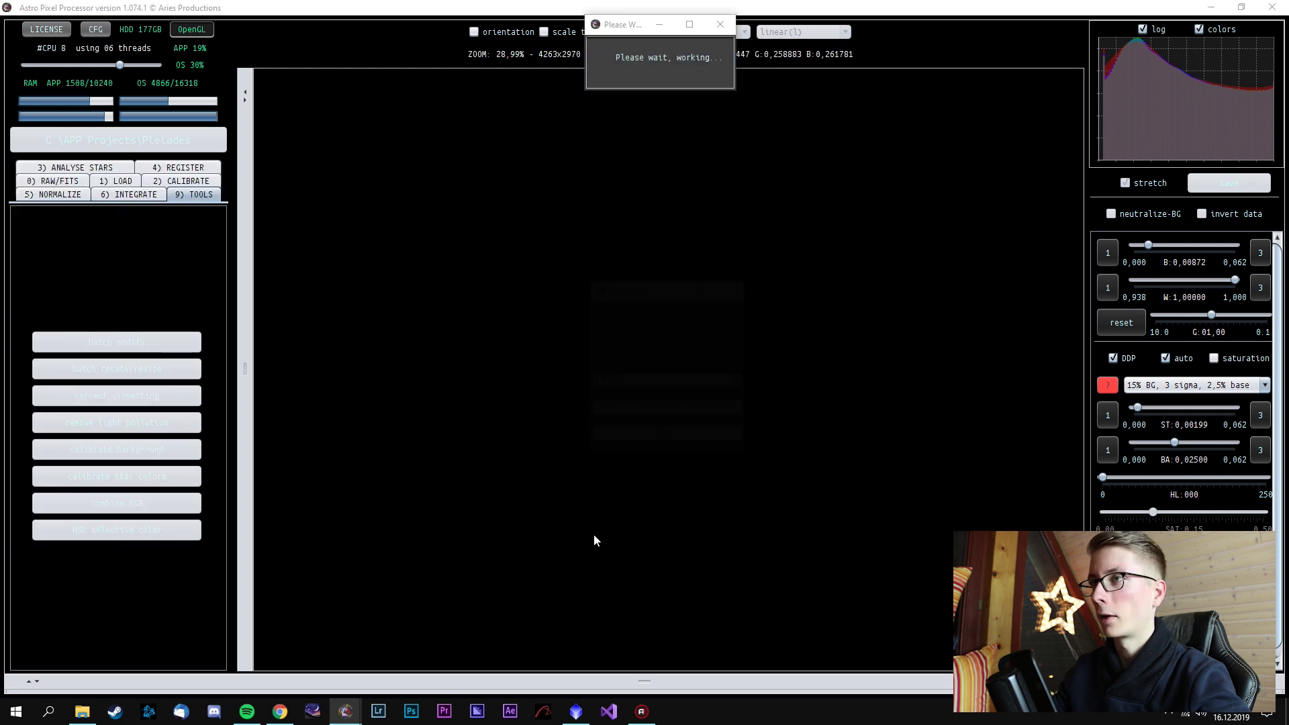
click(640, 437)
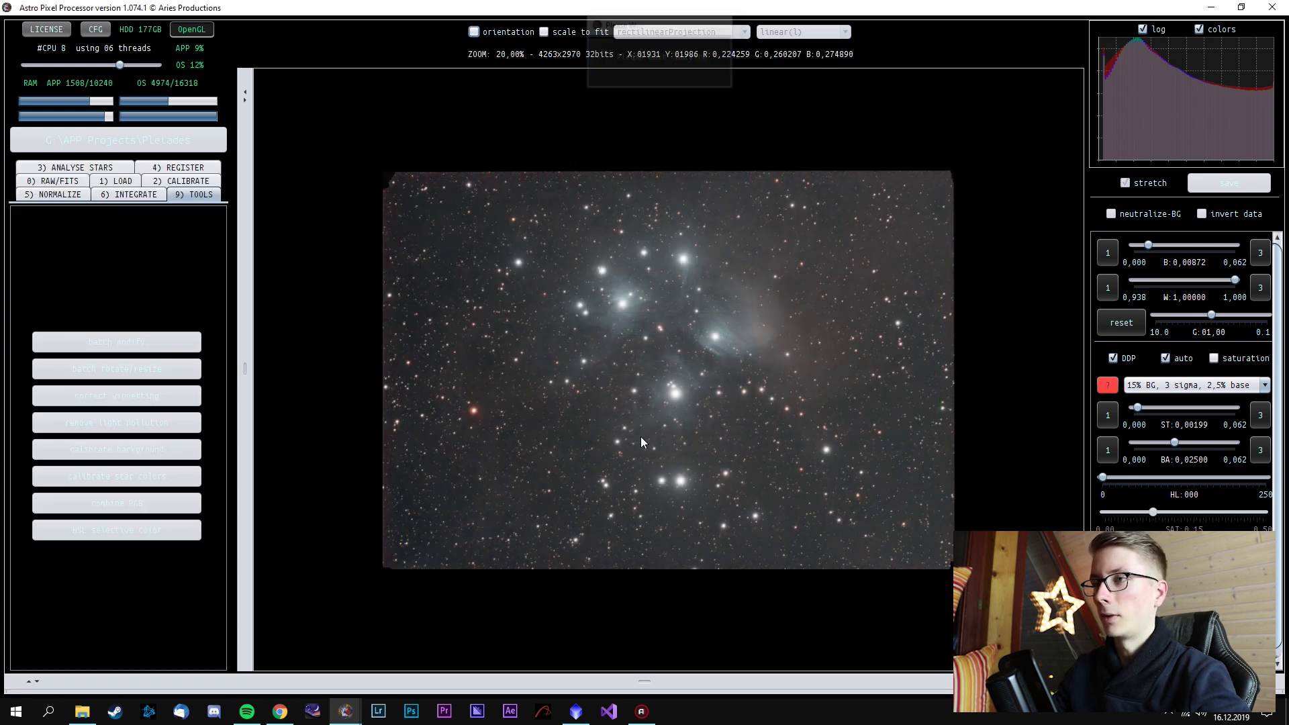
Load the cropped Other/Processed 1 frame into the image viewer and collapse the frame list
click(55, 679)
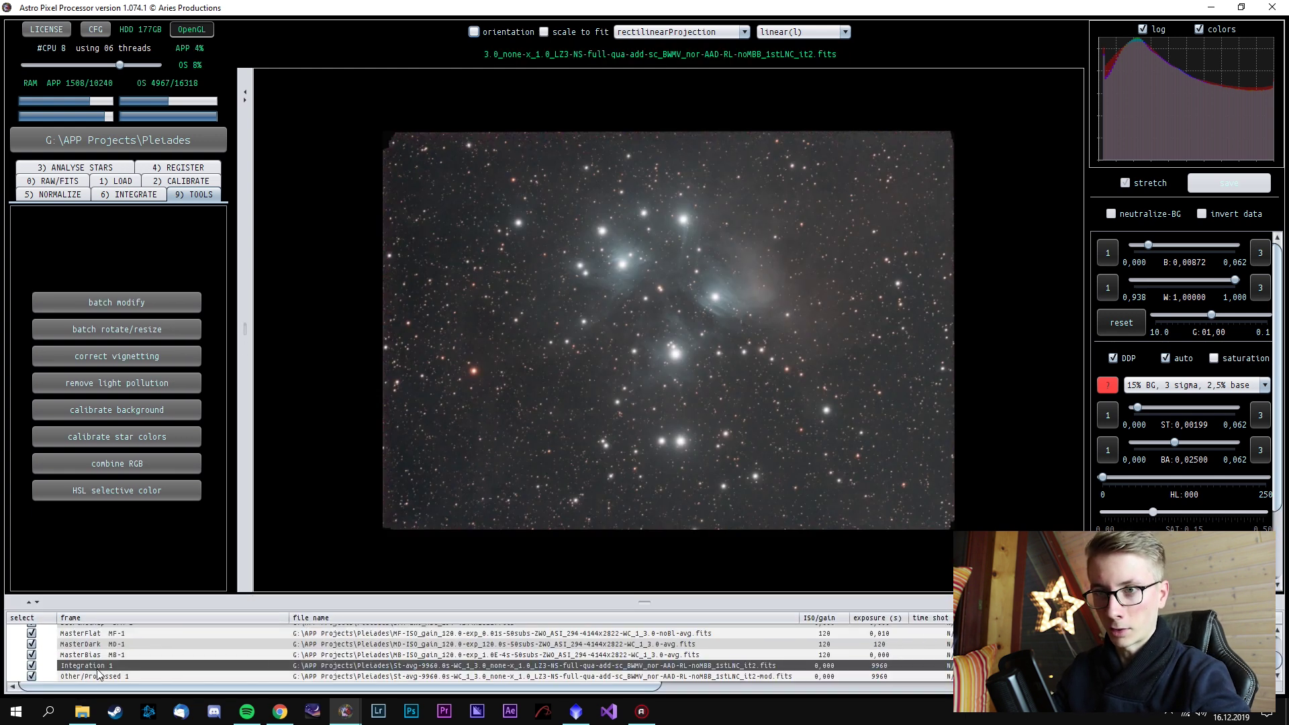
click(97, 674)
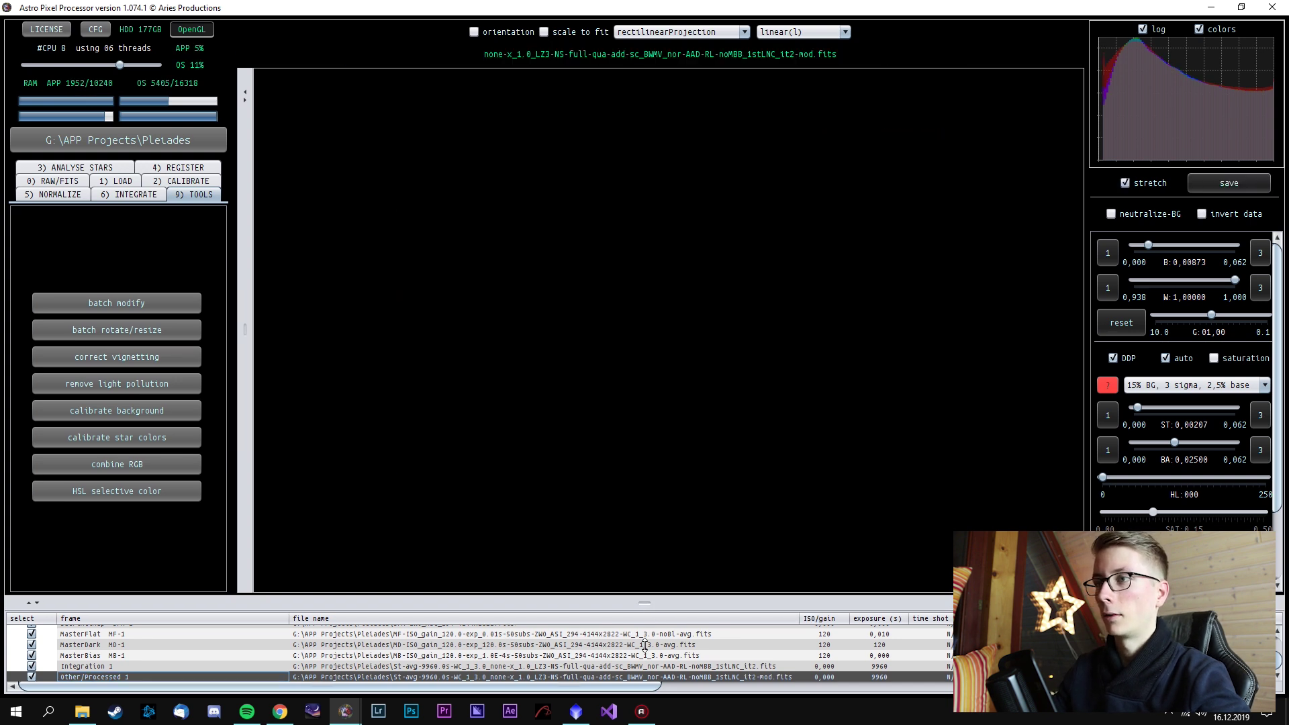
drag(643, 602, 641, 686)
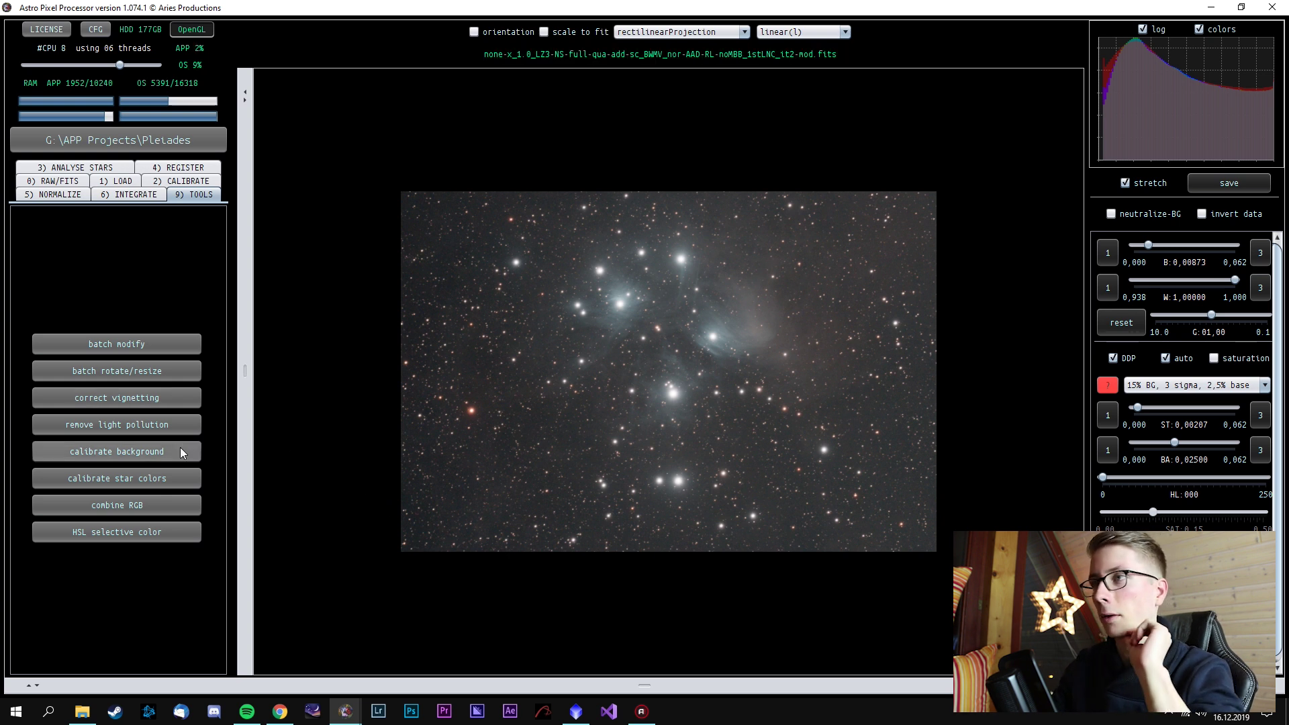
scroll(606, 404, up, 2)
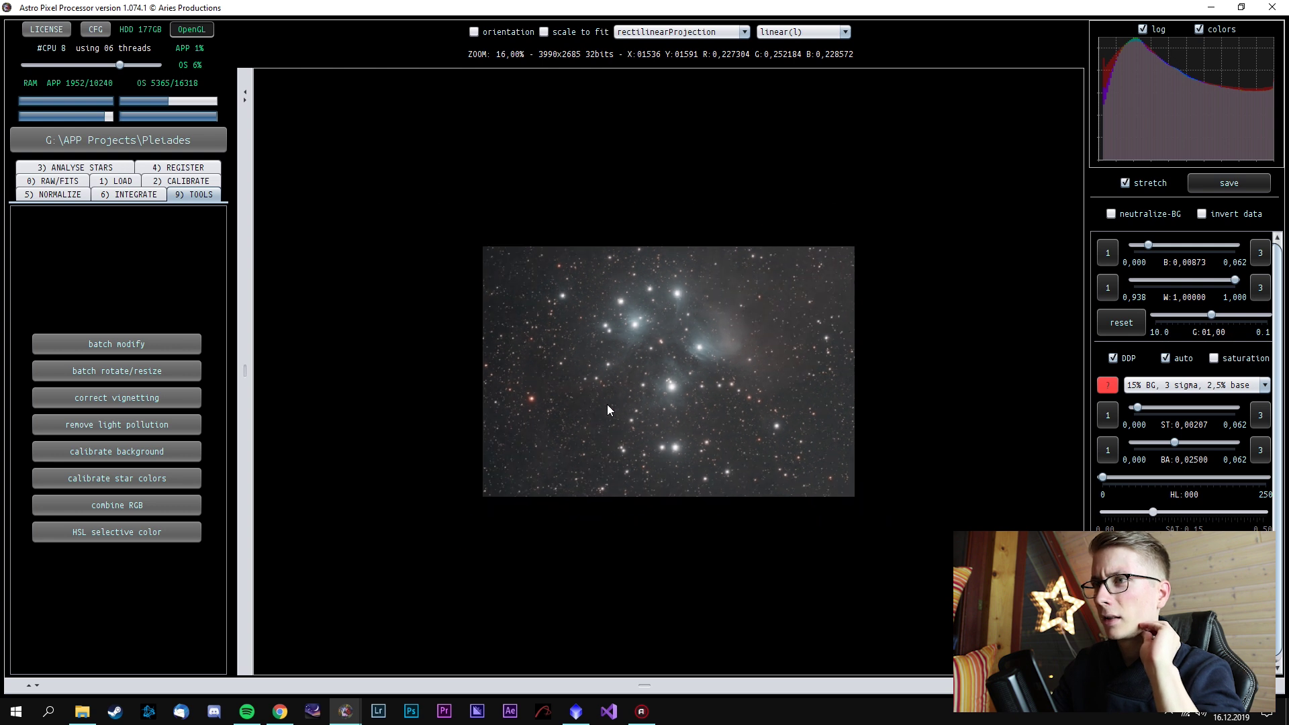
scroll(607, 407, down, 1)
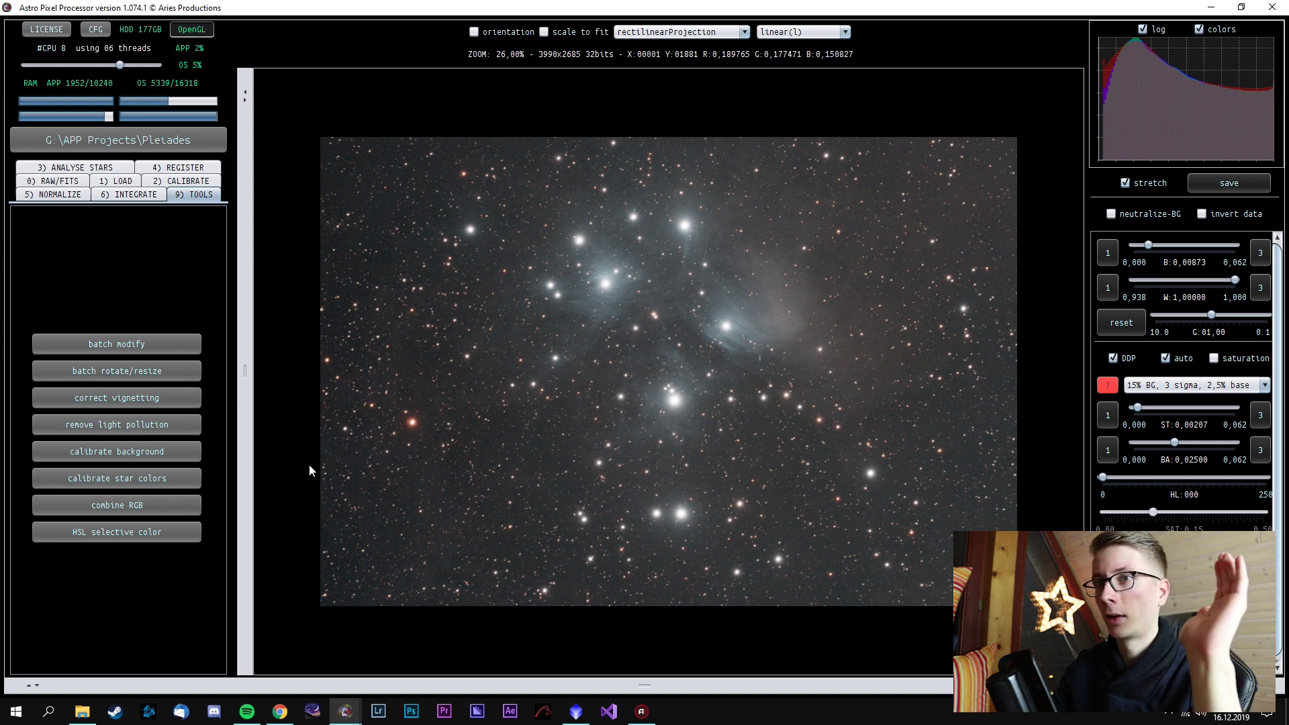
Start light pollution removal on the cropped image and mark six nebula-free background areas near its corners and left edge
click(188, 433)
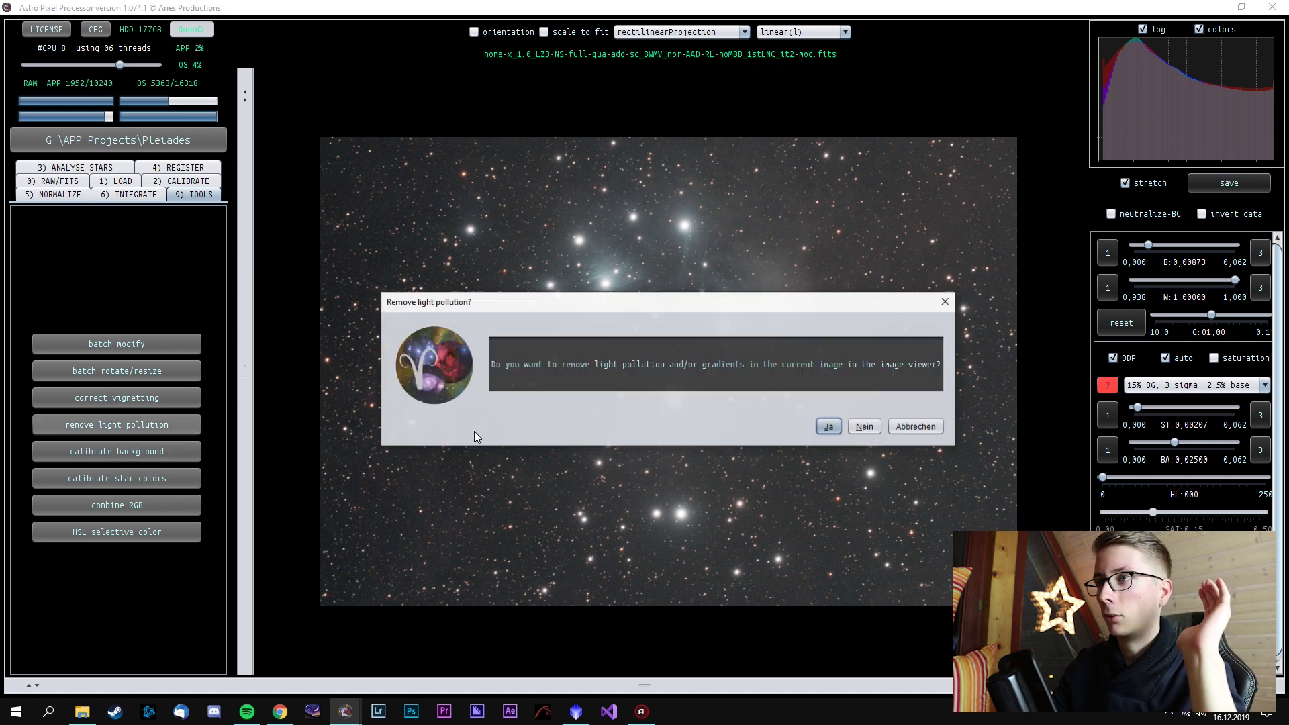
click(831, 430)
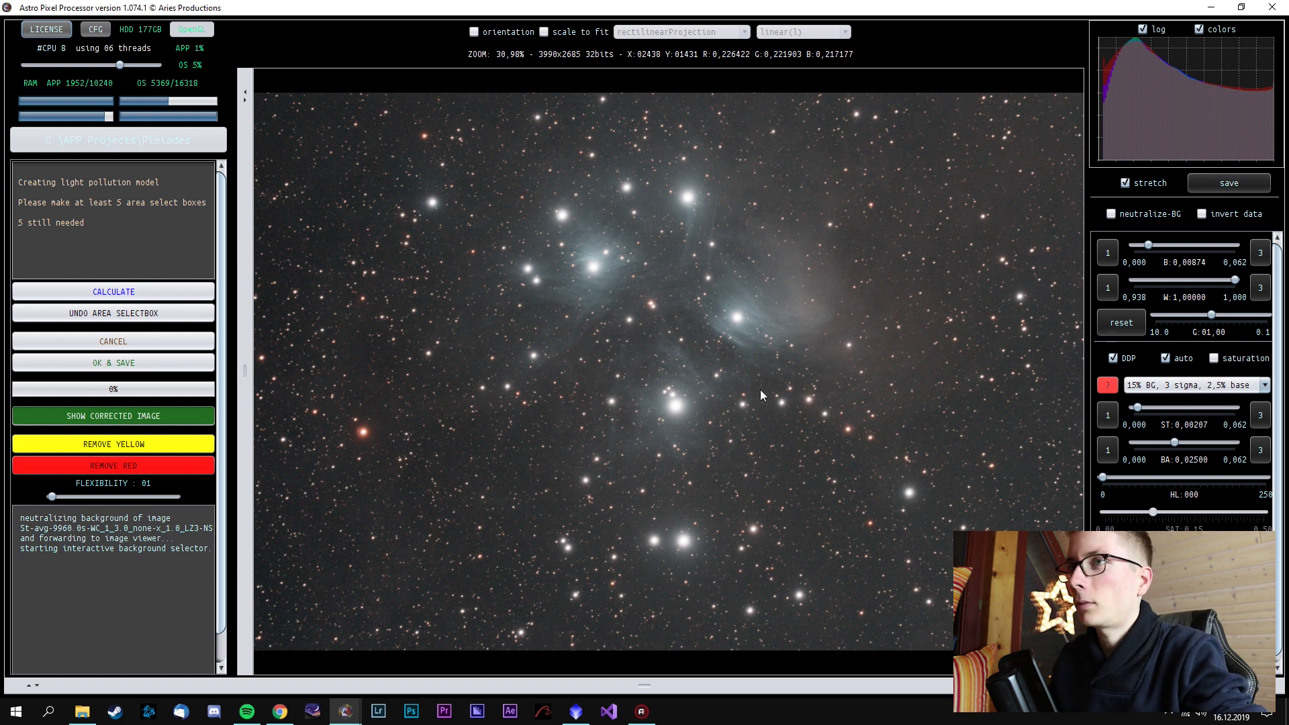
drag(312, 164, 336, 203)
drag(332, 549, 361, 584)
drag(839, 572, 868, 598)
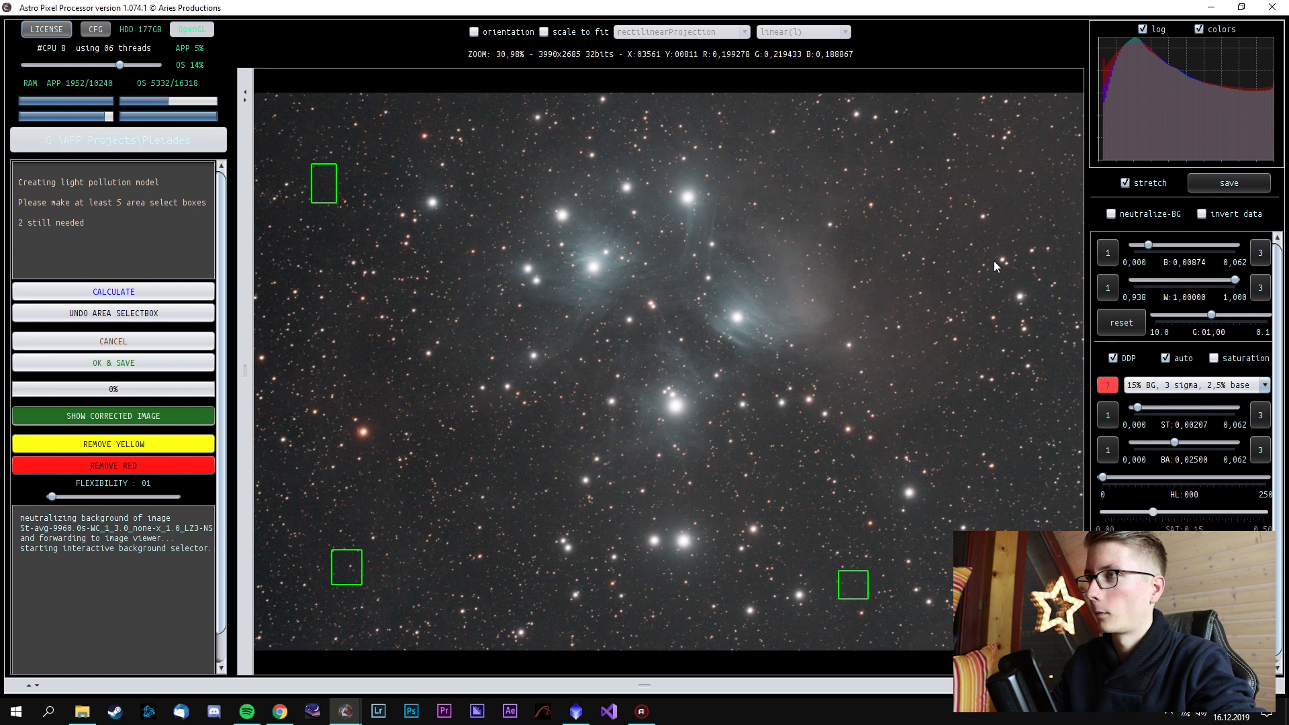
drag(984, 173, 1015, 212)
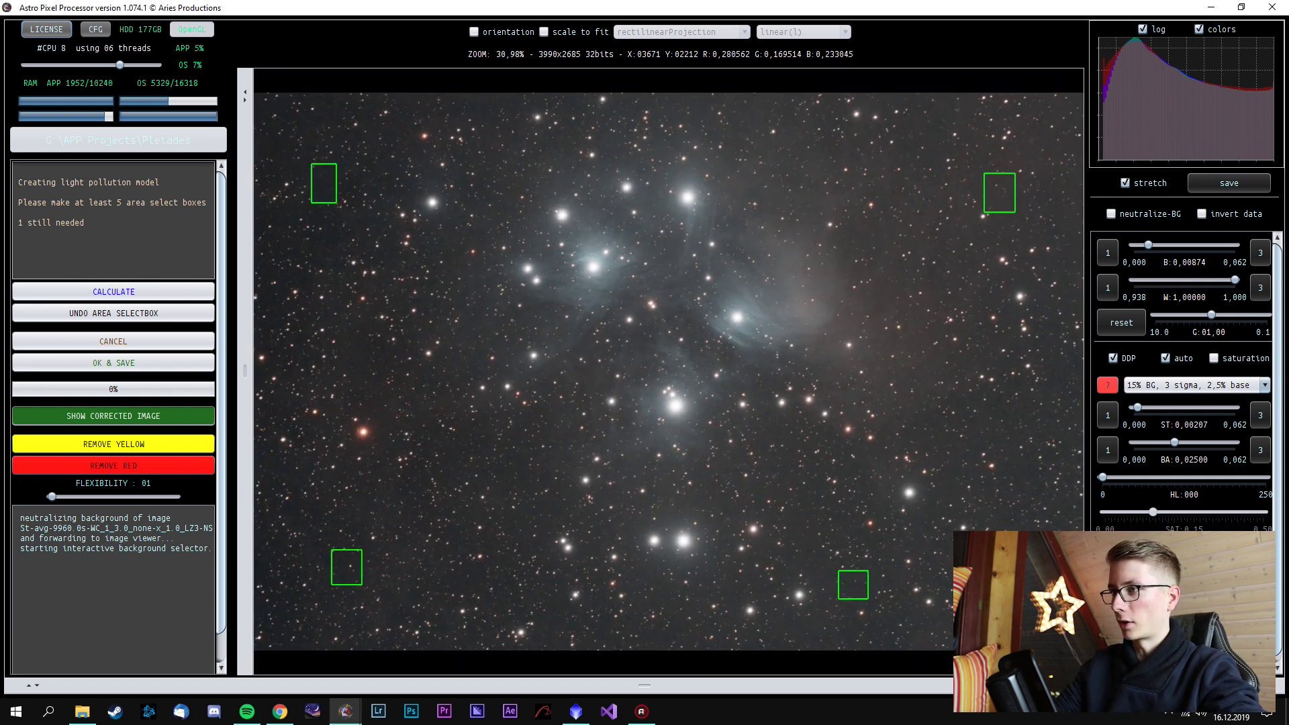
drag(1018, 552, 1037, 572)
drag(357, 355, 371, 381)
Set the stretch preset to 30% BG, 2 sigma, 0,0% base and add background areas near the image's right edge and lower left edge
click(1188, 385)
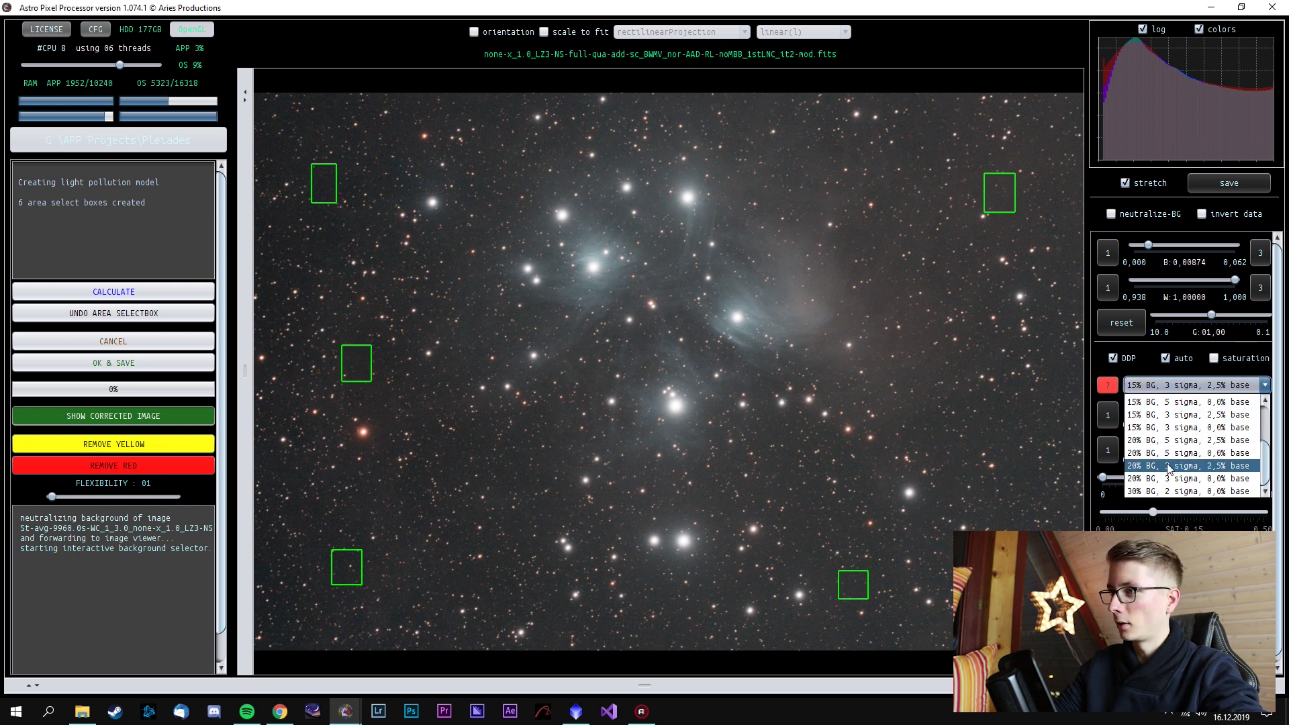
click(1141, 488)
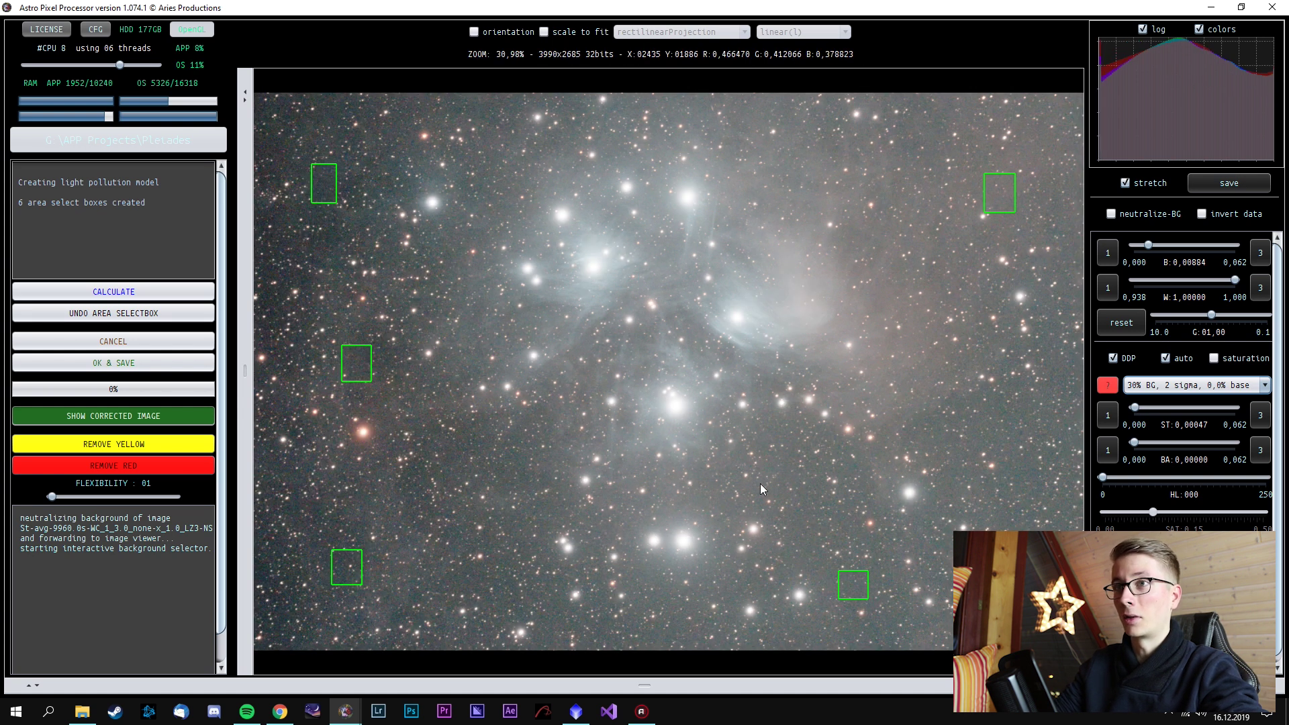
drag(1007, 392, 1032, 443)
drag(293, 497, 303, 522)
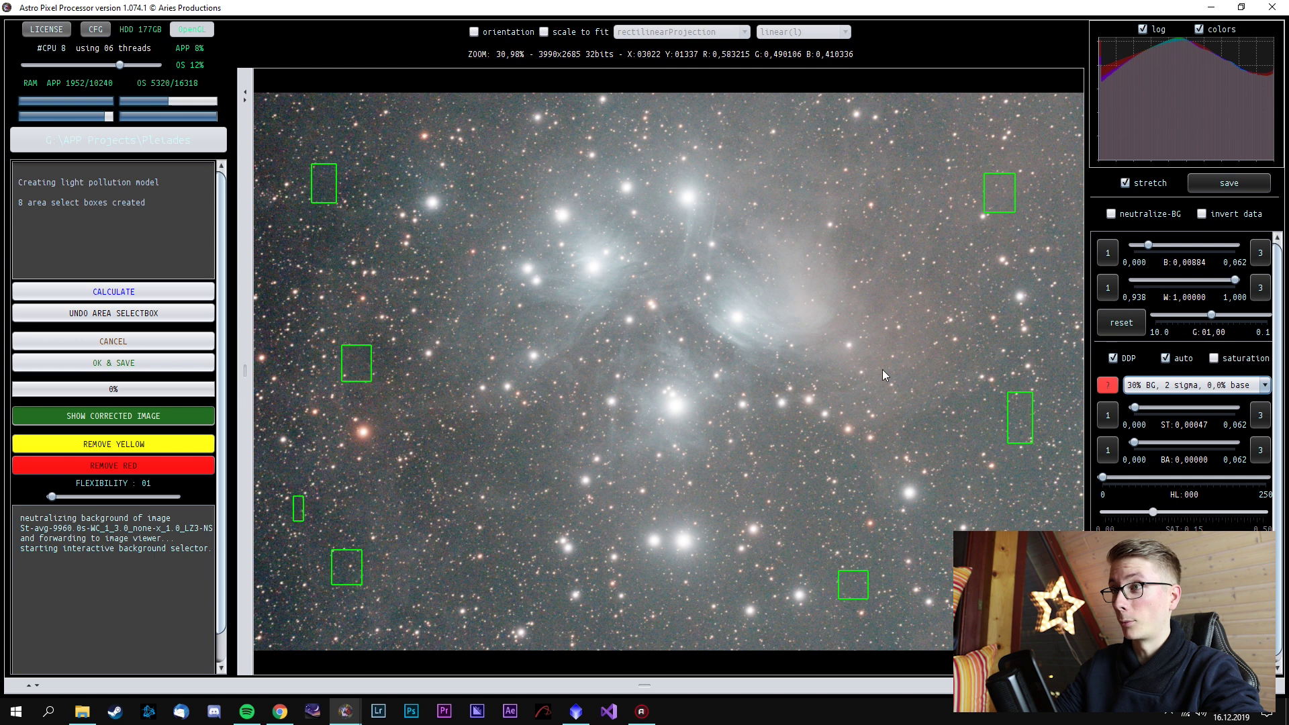
Set the stretch preset to 15% BG, 3 sigma, 0,0% base and calculate the light pollution correction
click(1163, 385)
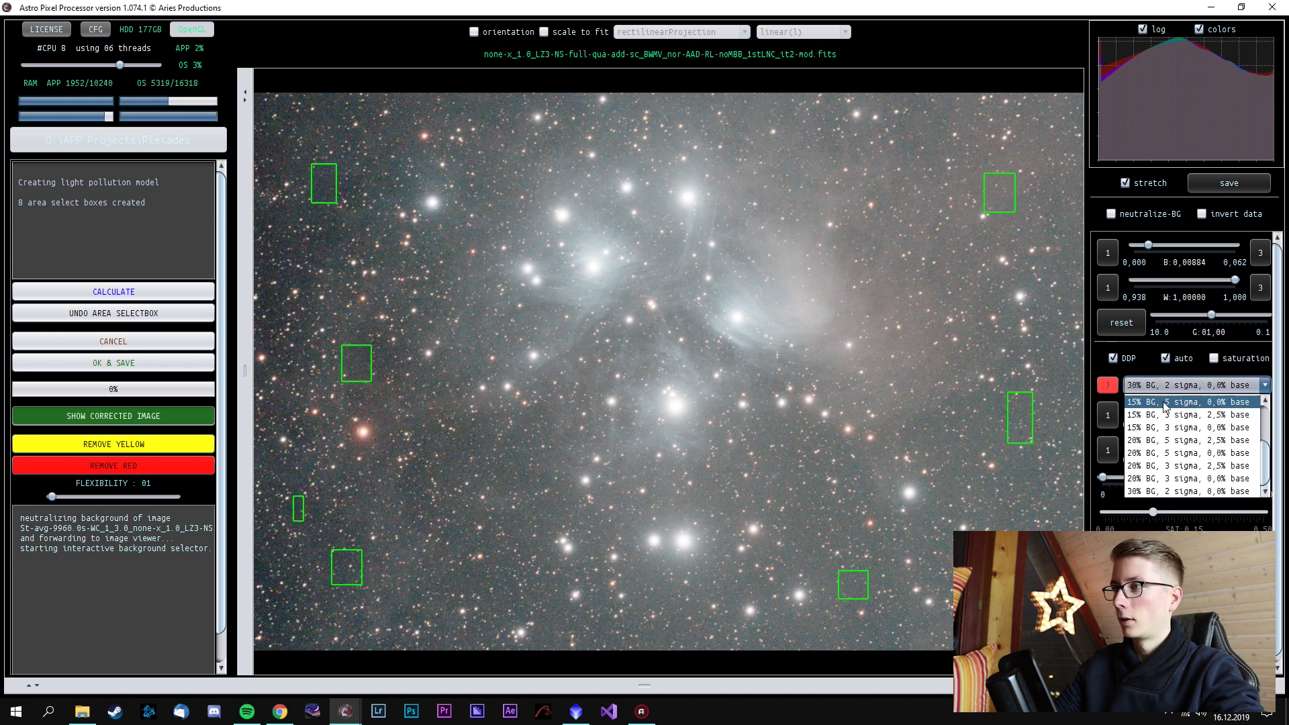
click(1172, 428)
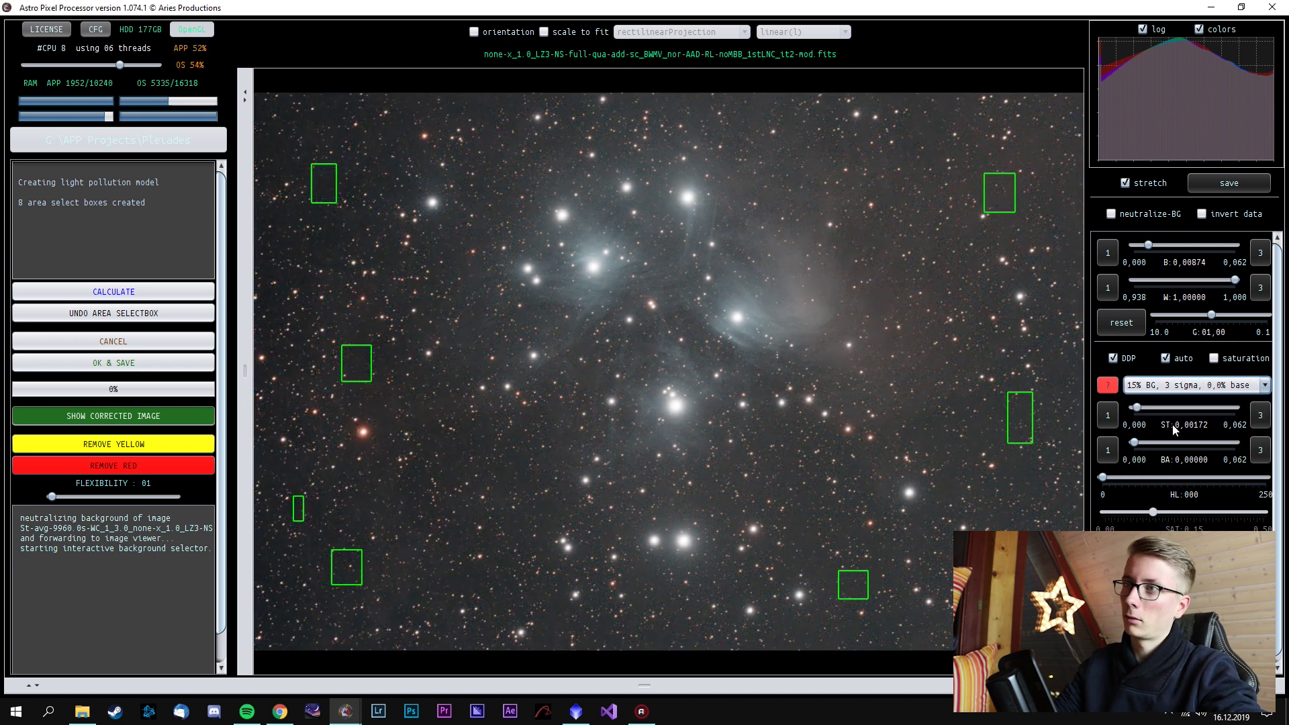
click(145, 290)
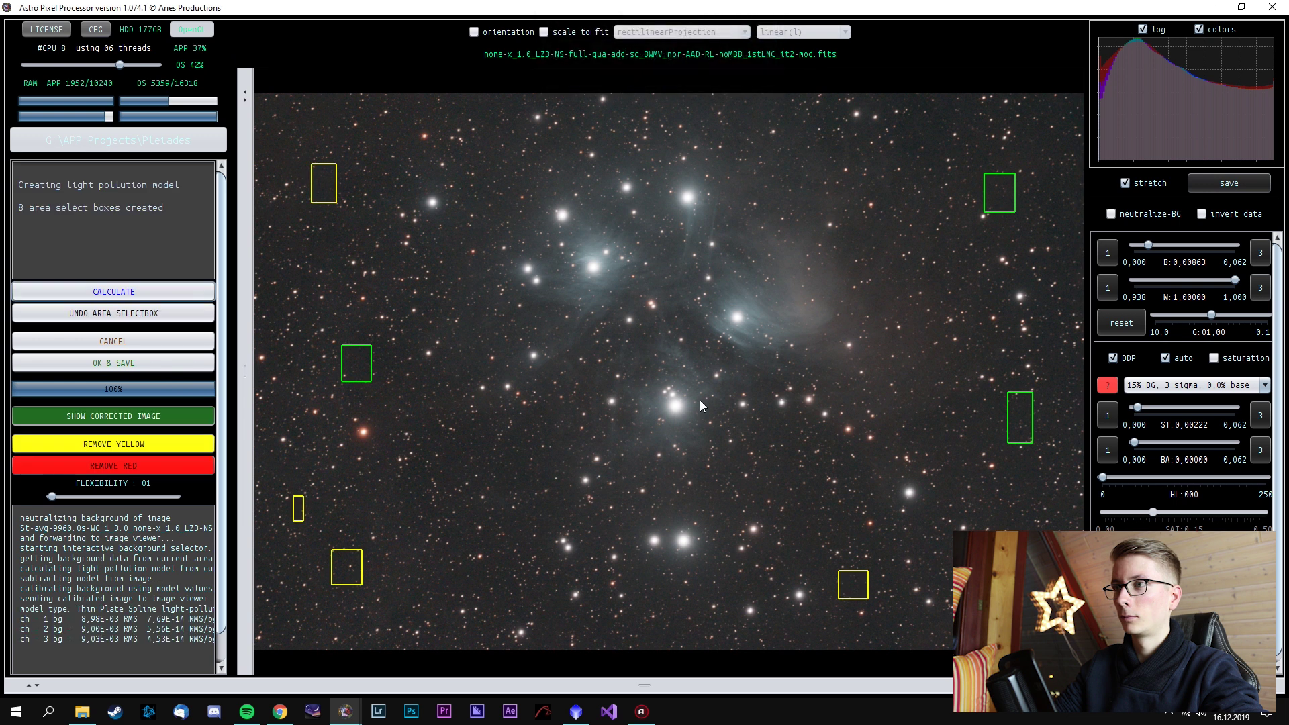
Check the correction with the 30% BG, 2 sigma, 0,0% base stretch and save the corrected image under the suggested file name
click(1188, 384)
click(1168, 480)
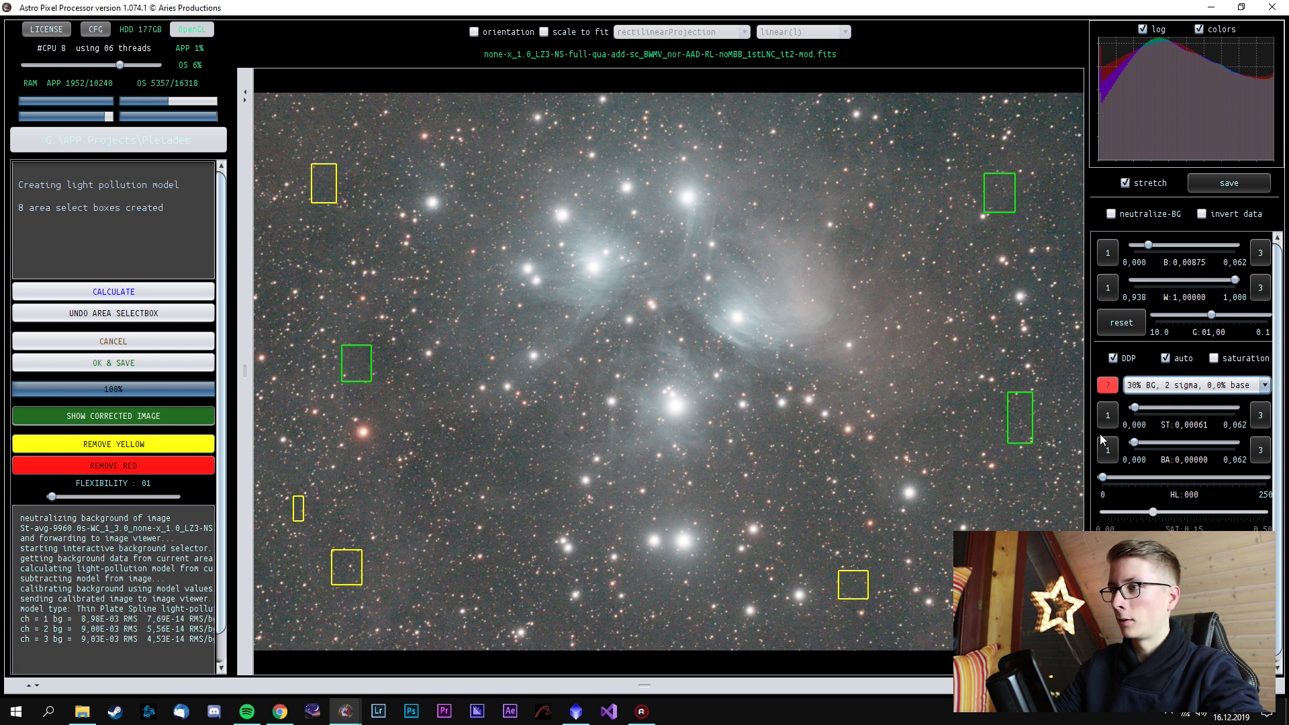
click(112, 362)
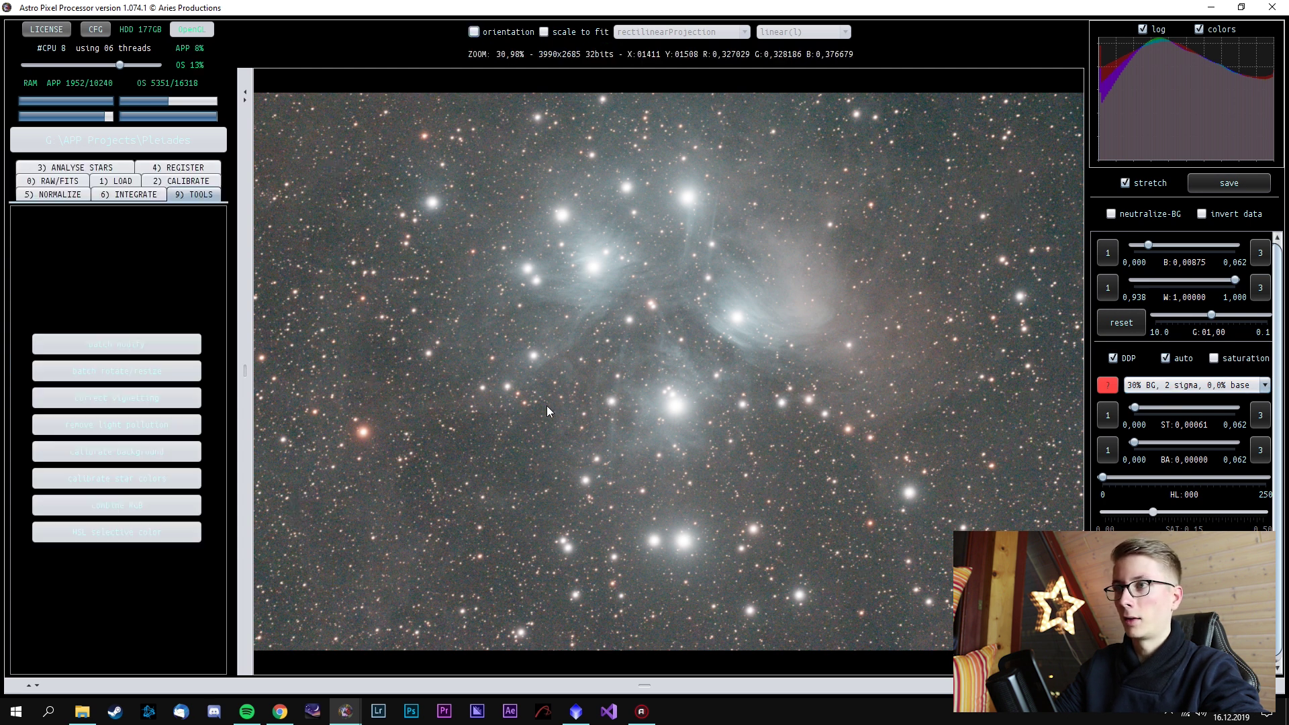
click(628, 437)
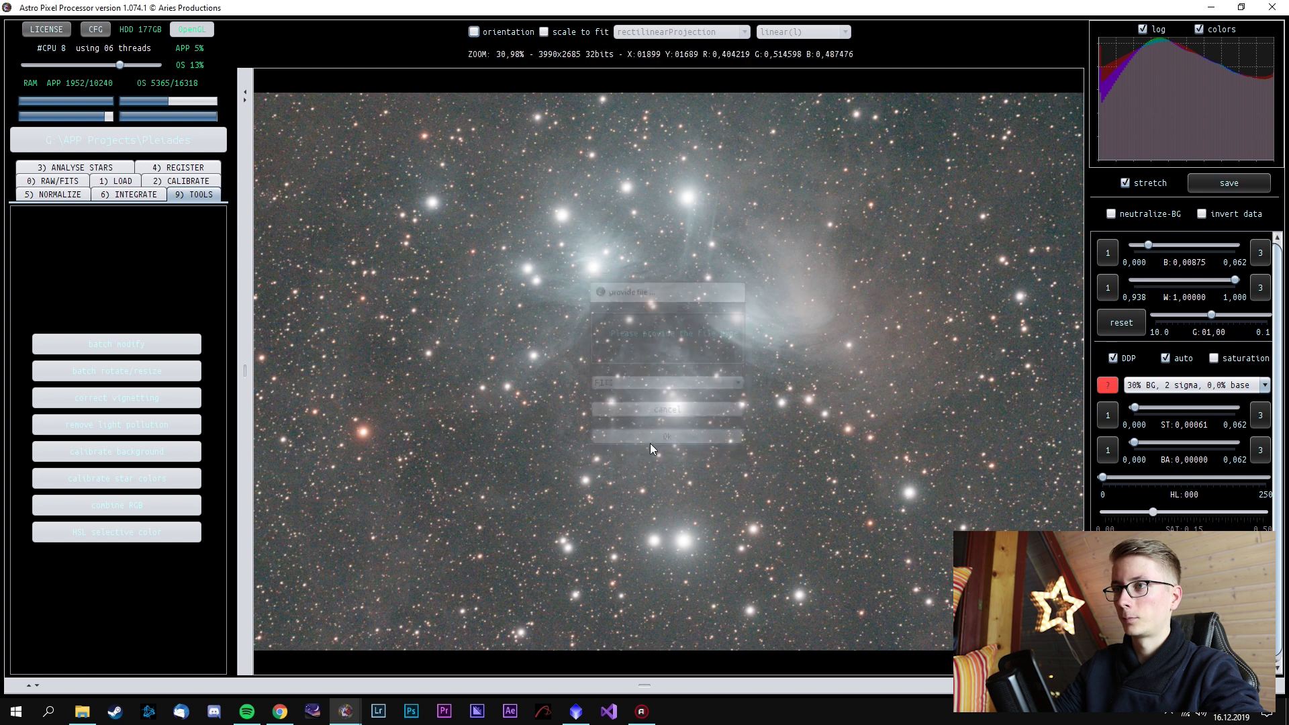
Calibrate the image's background from seven nebula-free areas around its outskirts and save the result under the suggested file name
click(135, 454)
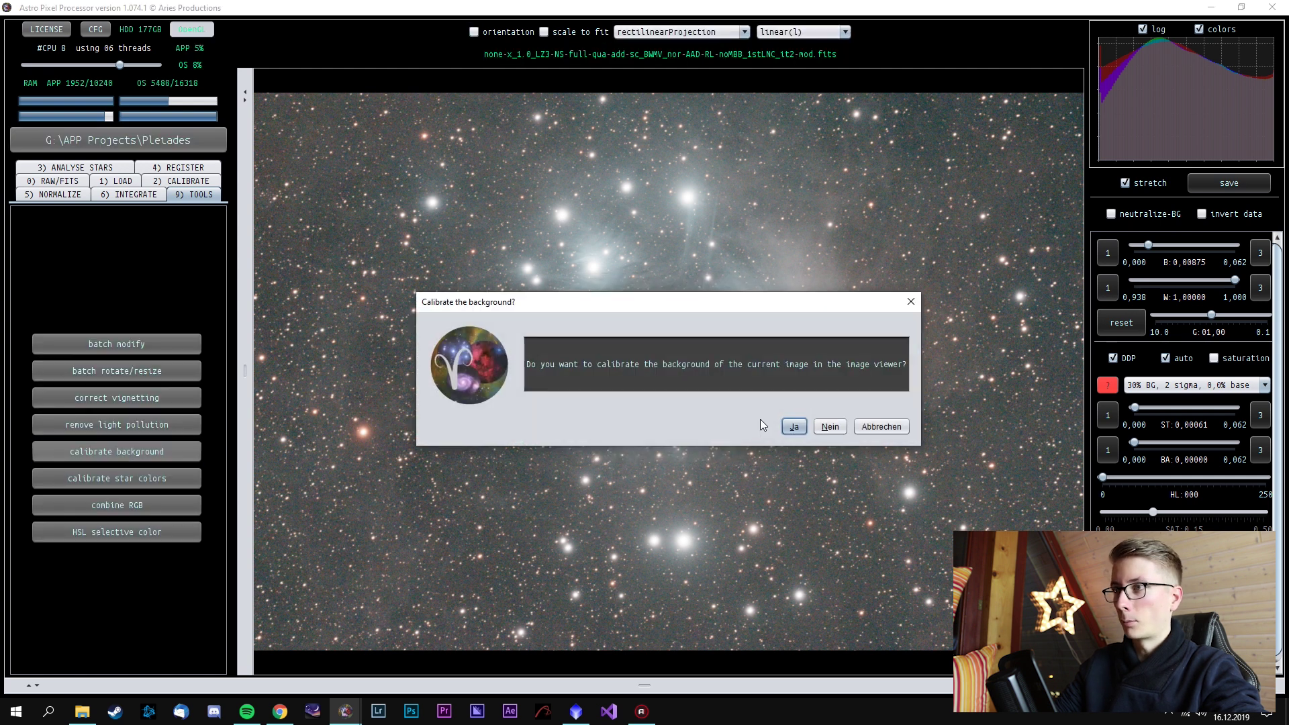
click(794, 426)
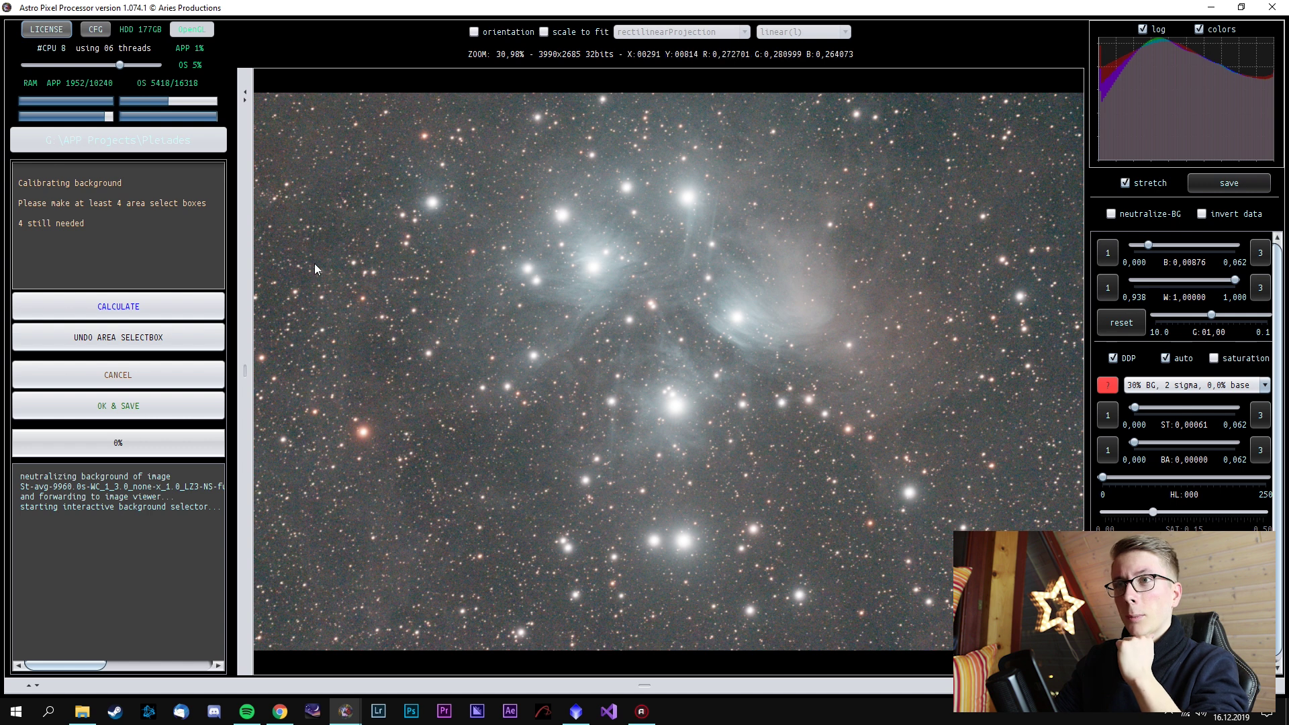
drag(305, 168, 333, 193)
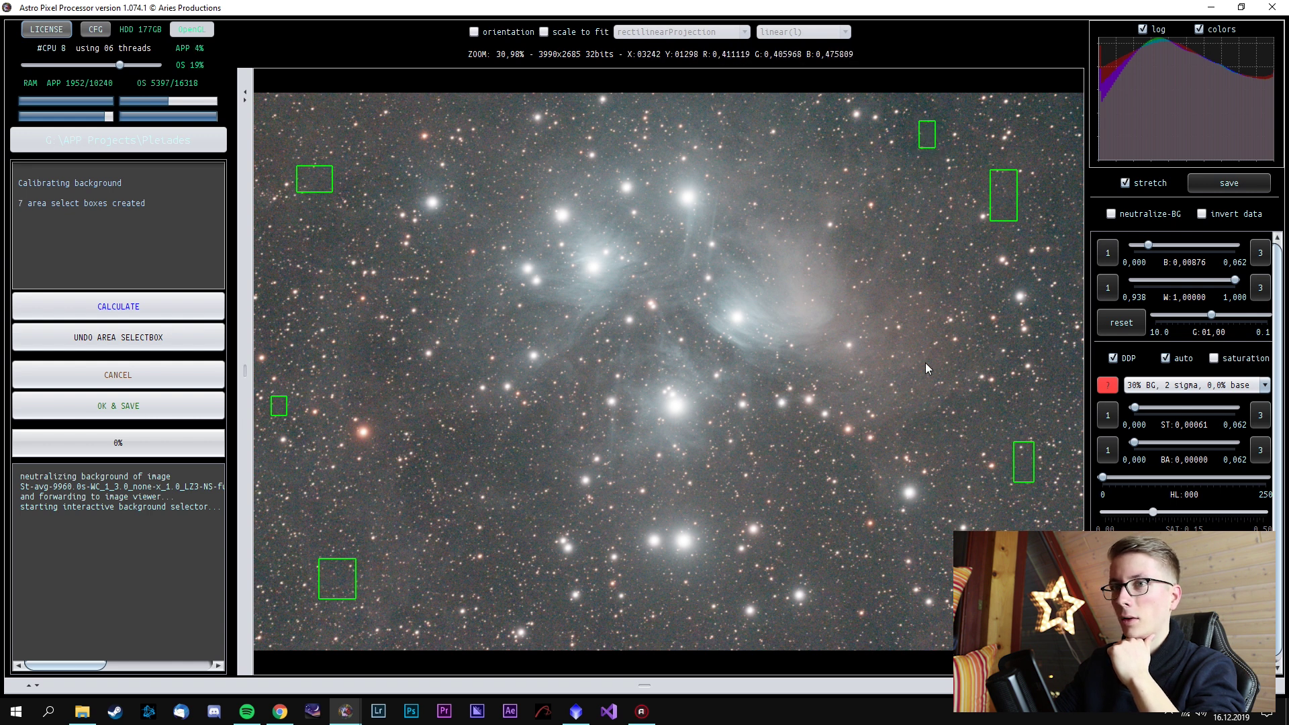
click(168, 299)
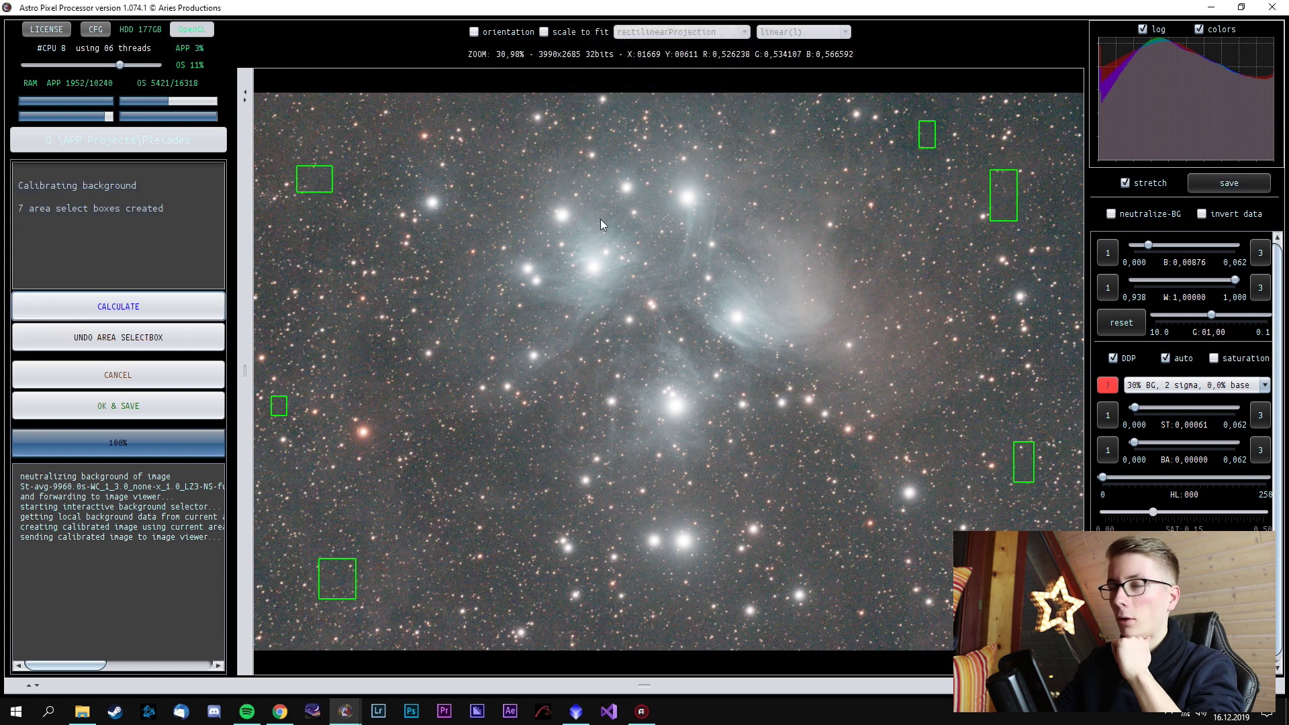
click(141, 405)
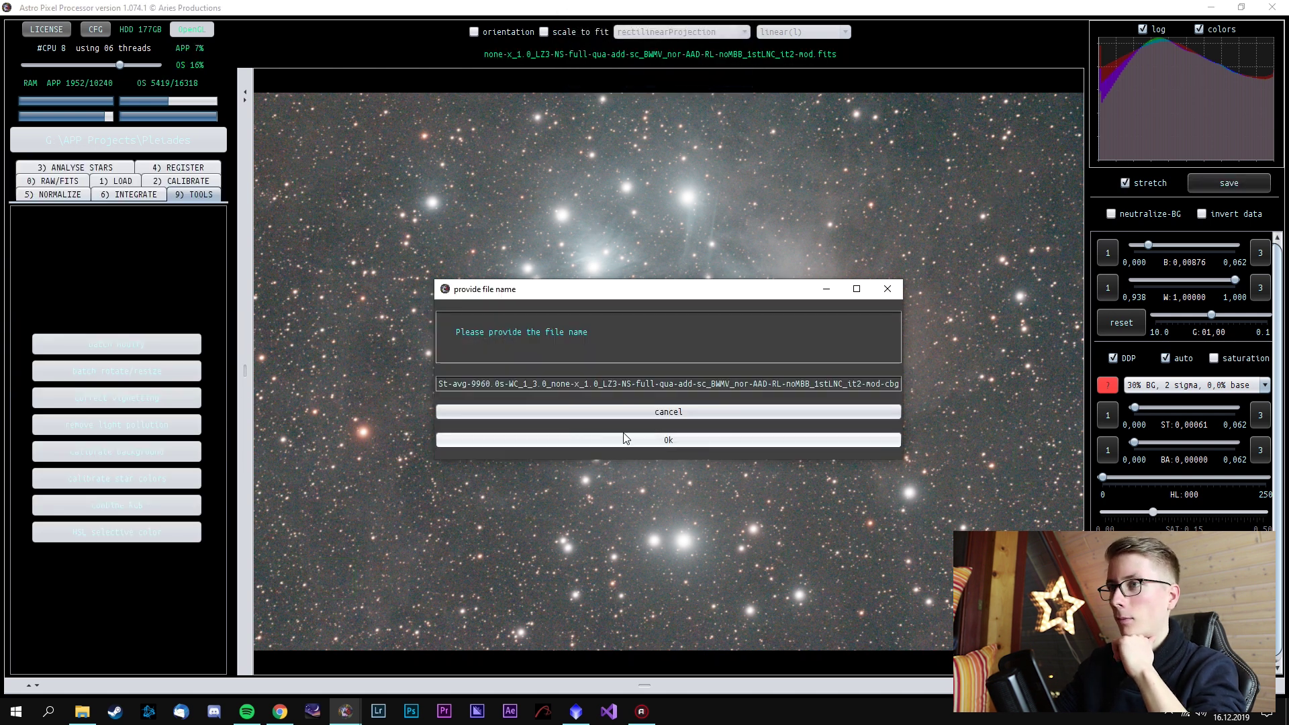
click(658, 438)
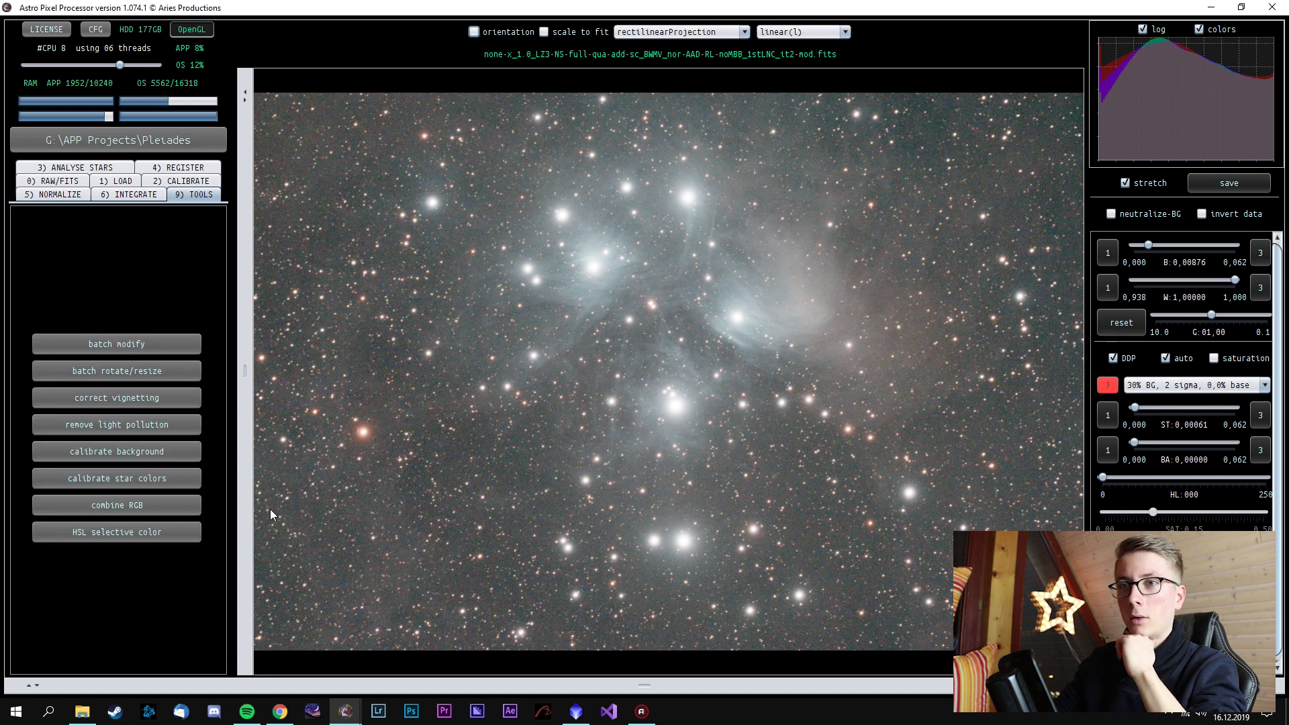
Set the stretch preset to 15% BG, 5 sigma, 2,5% base, then to 15% BG, 3 sigma, 0,0% base
click(1188, 385)
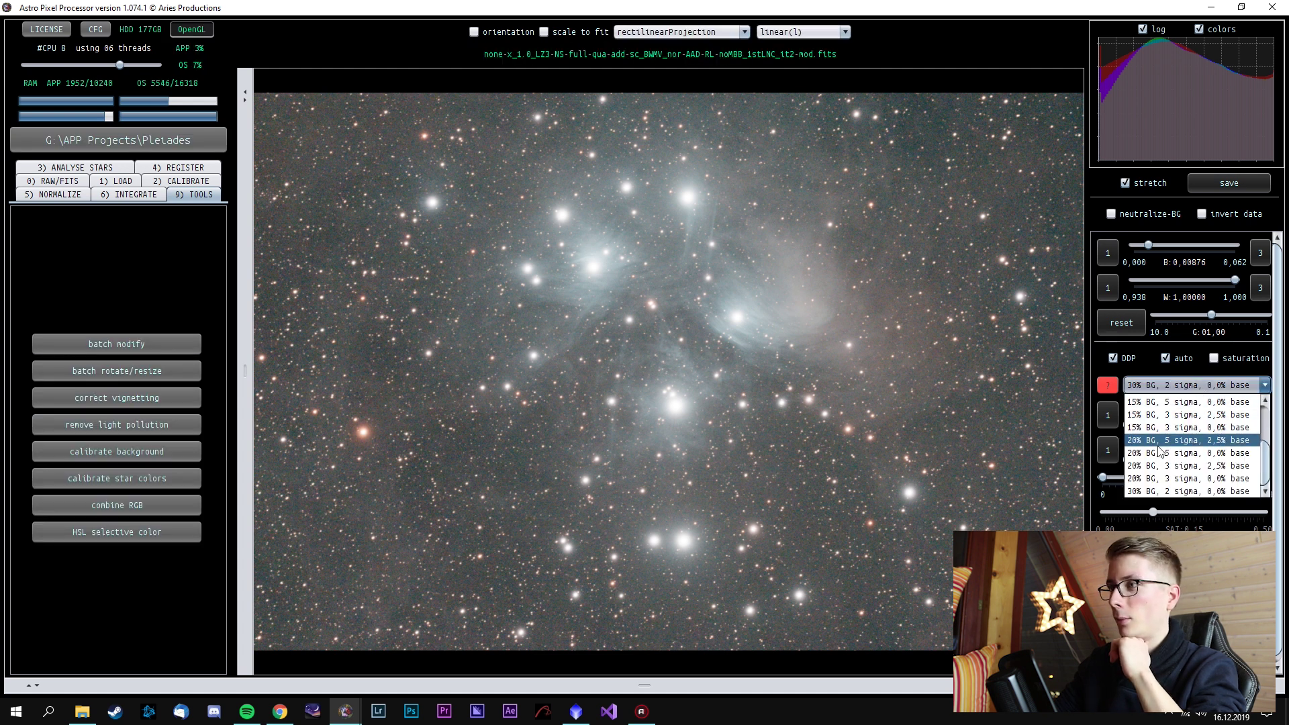
click(1169, 427)
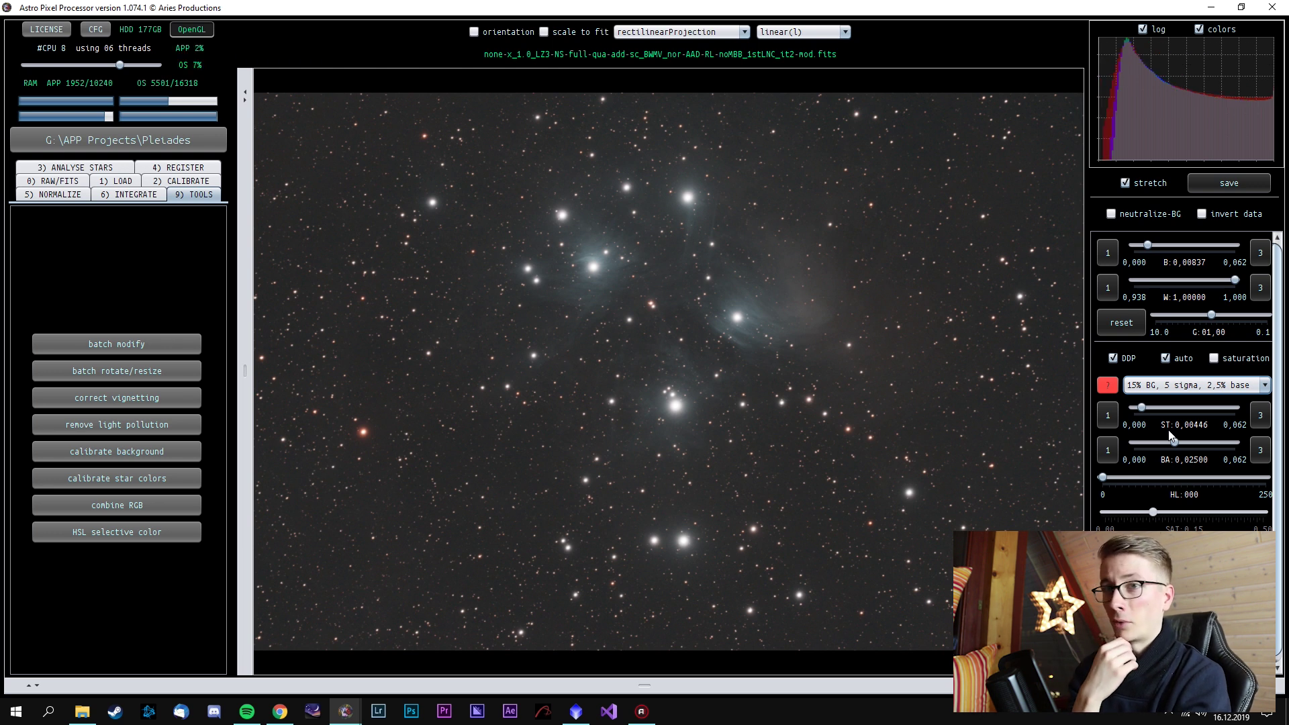
click(1187, 386)
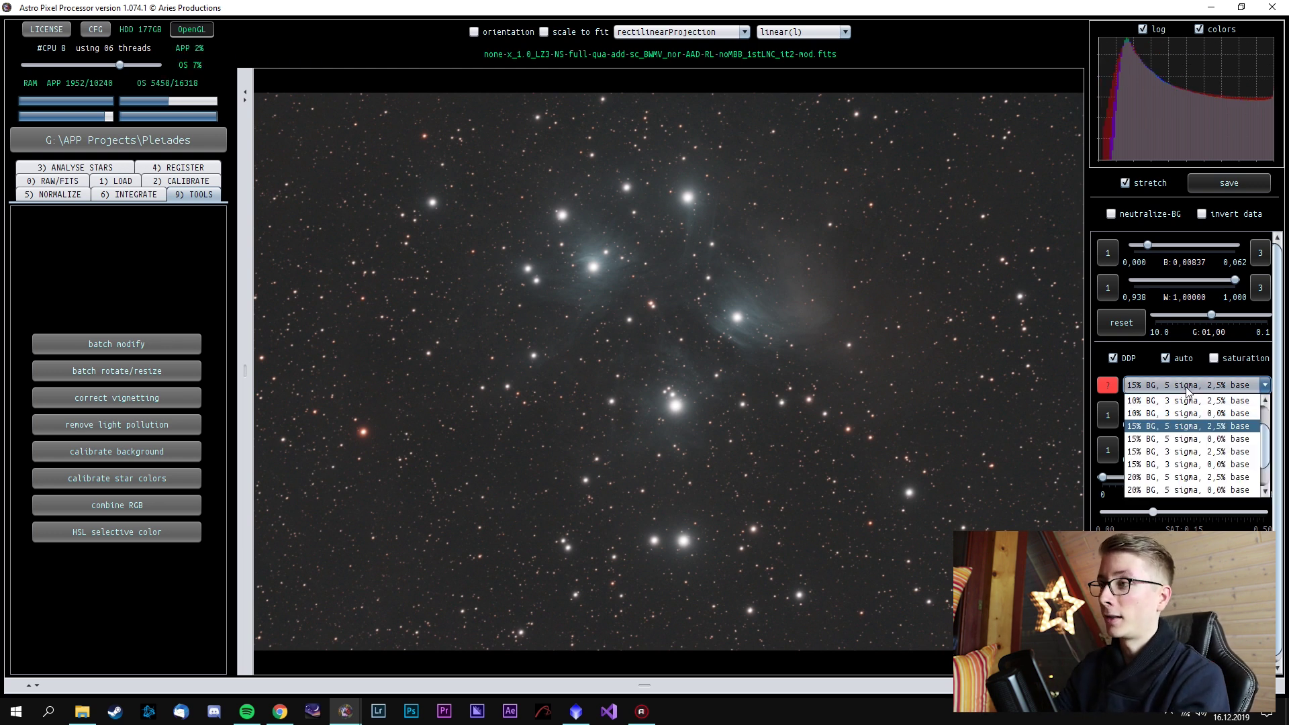
click(1183, 463)
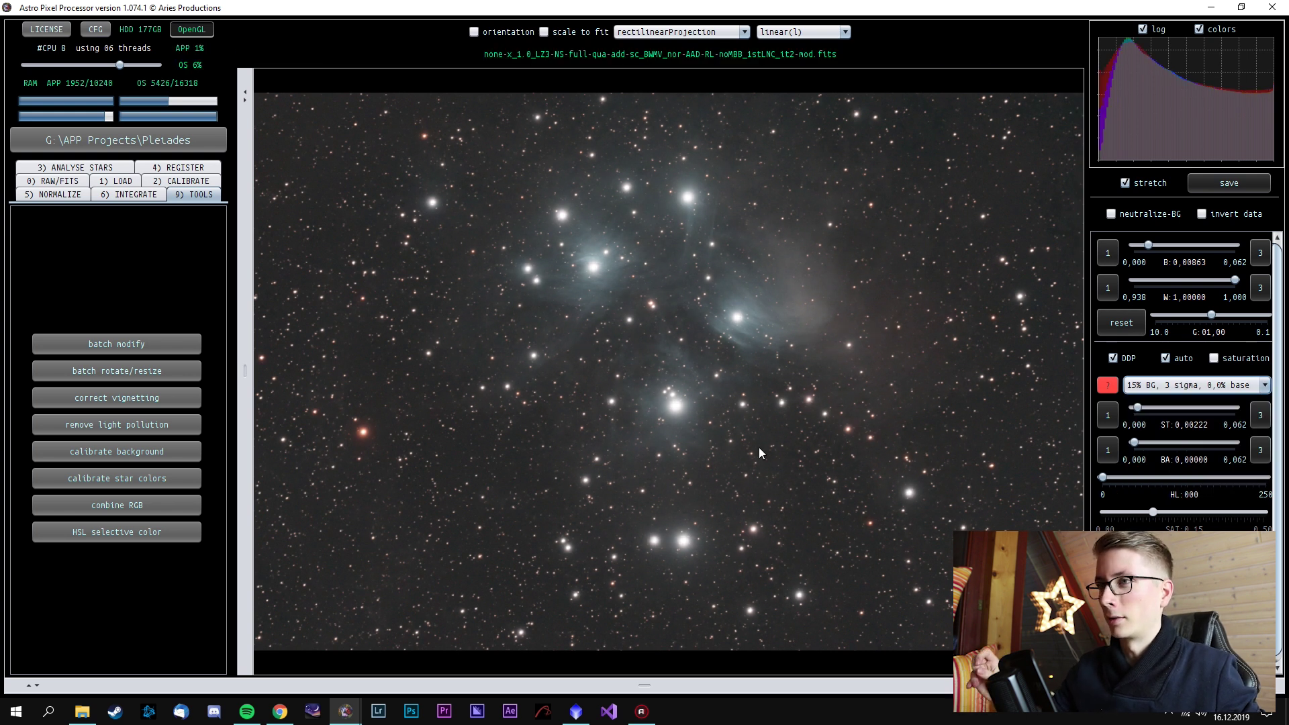
Start the star color calibration on the current image and mark five star areas spread around the outside of the bright nebulosity
click(118, 480)
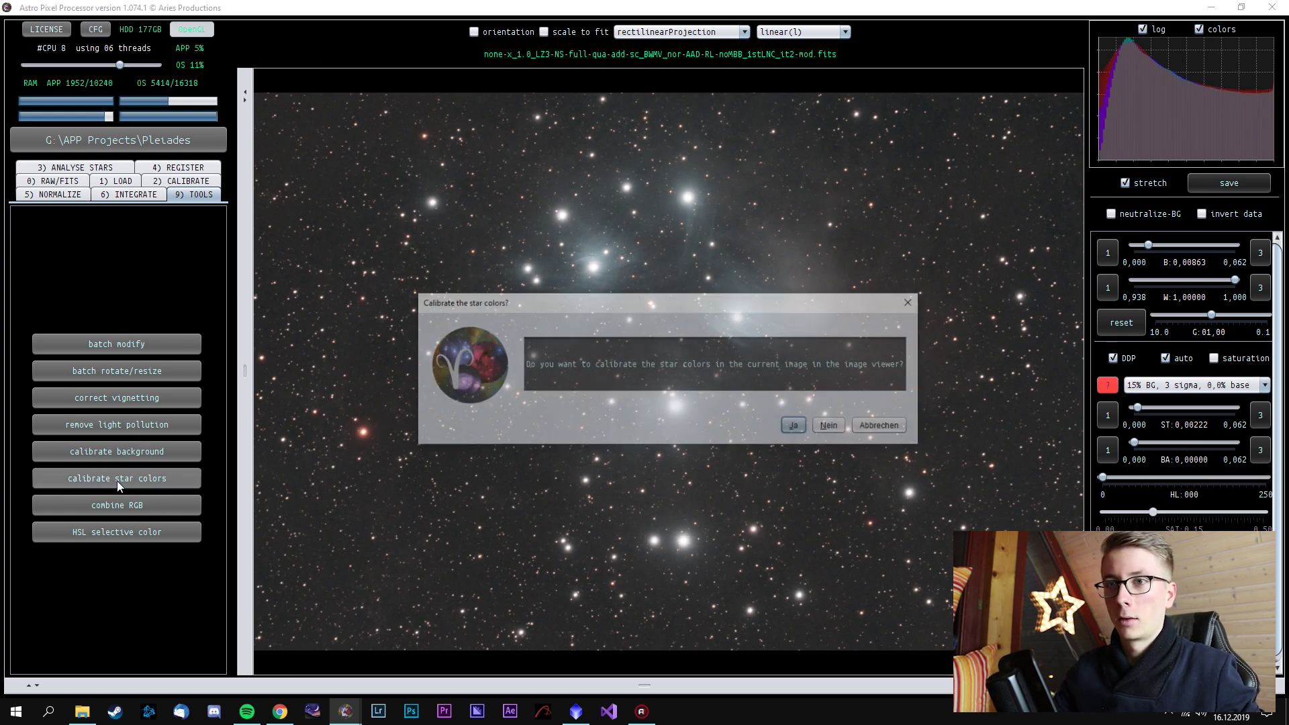
click(794, 426)
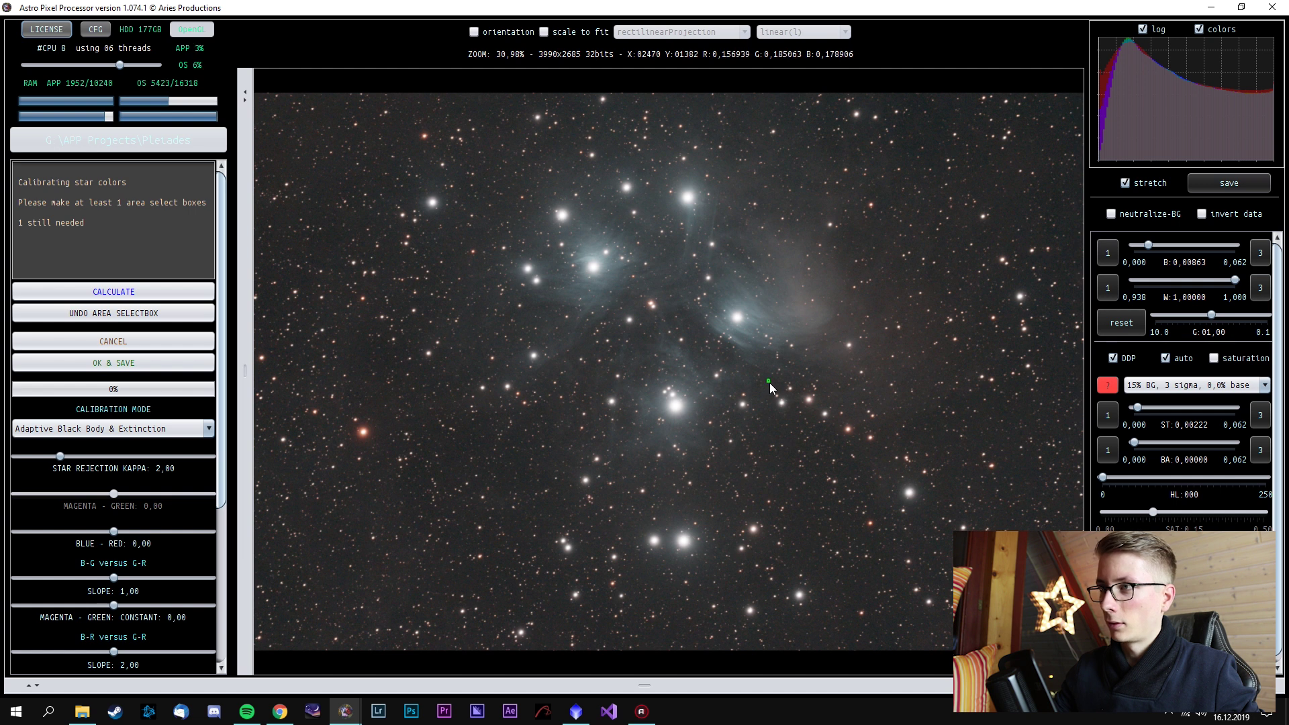
drag(880, 447, 881, 447)
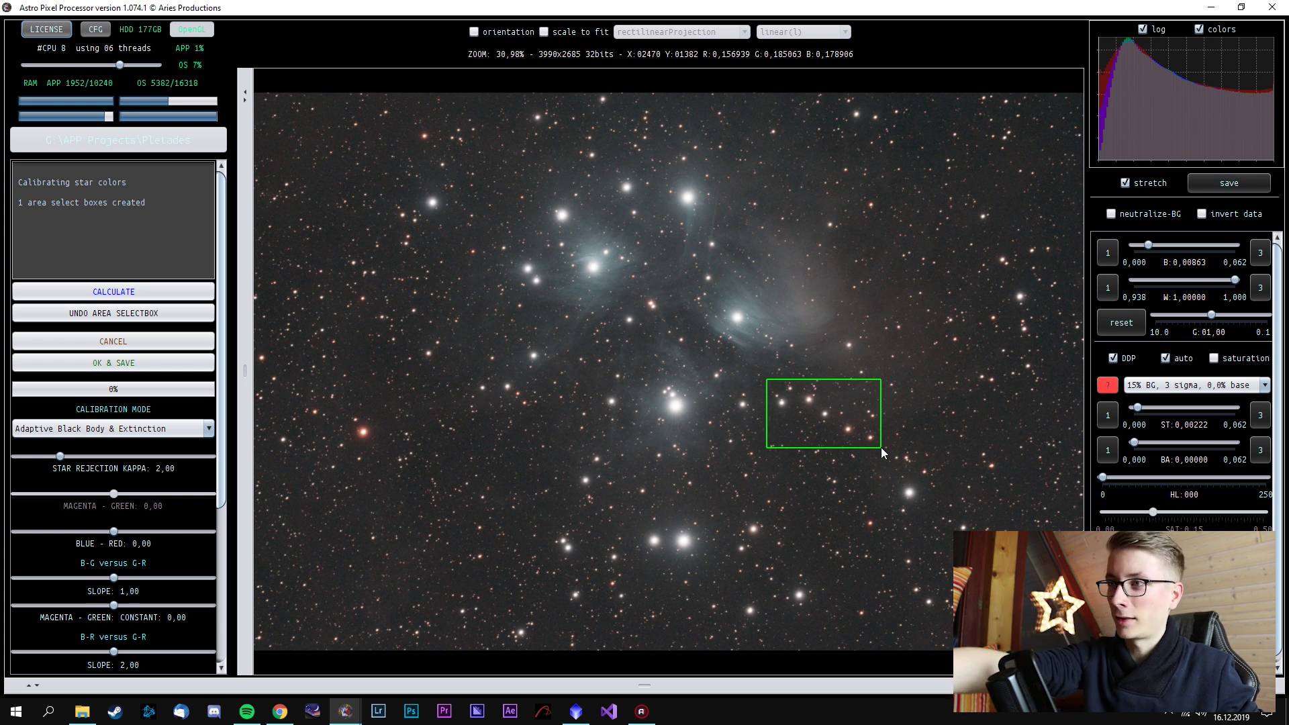
scroll(957, 489, down, 1)
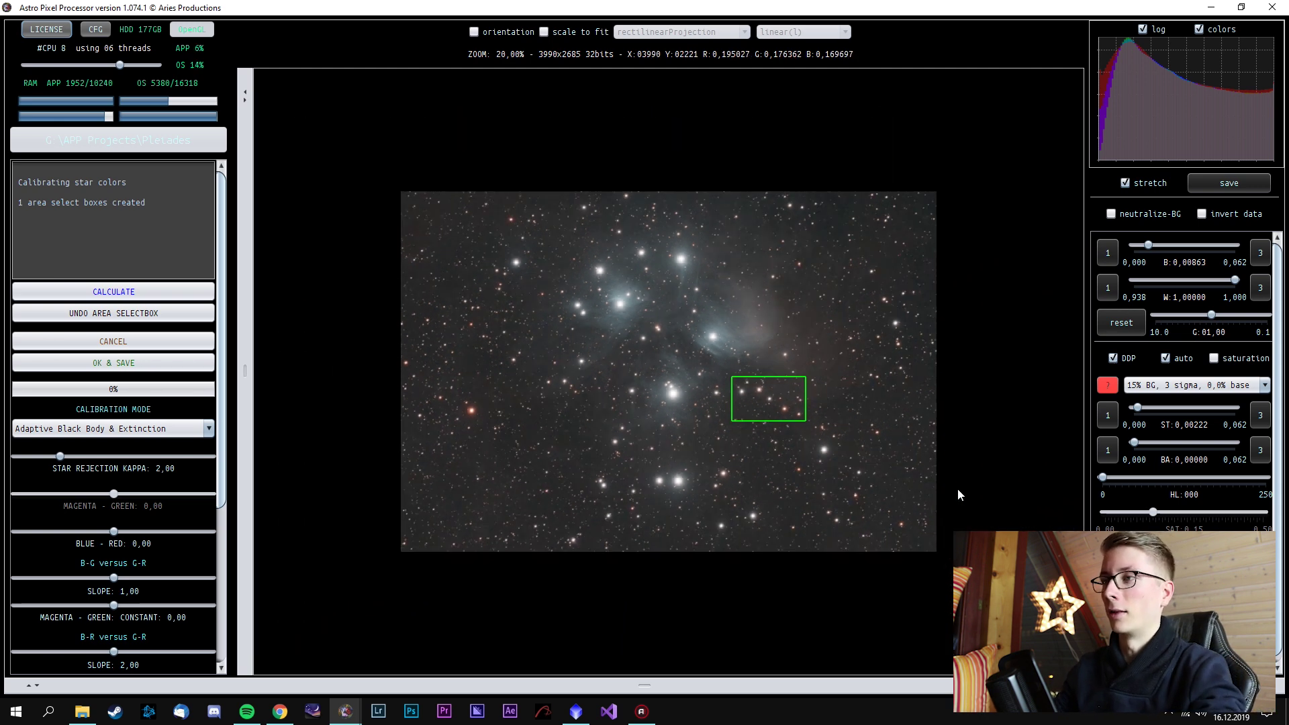
scroll(956, 488, up, 4)
scroll(768, 367, up, 3)
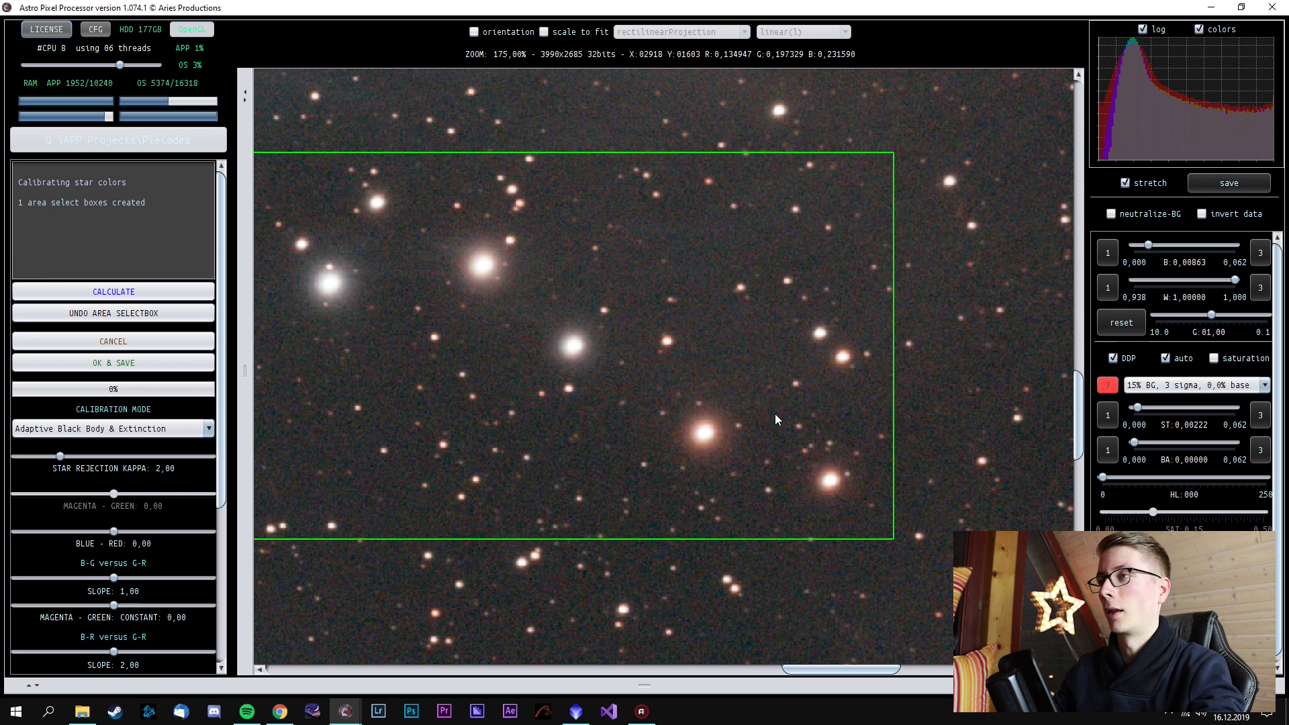
scroll(775, 416, down, 8)
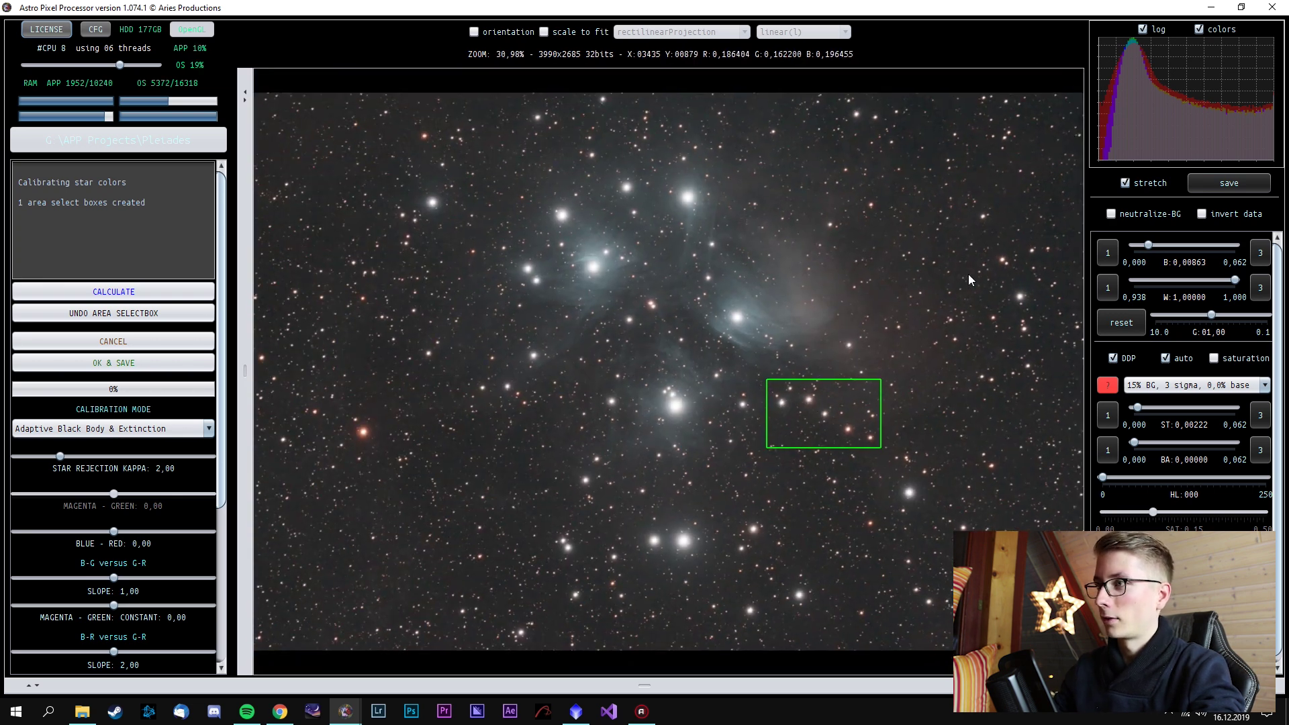
drag(1015, 329, 1044, 379)
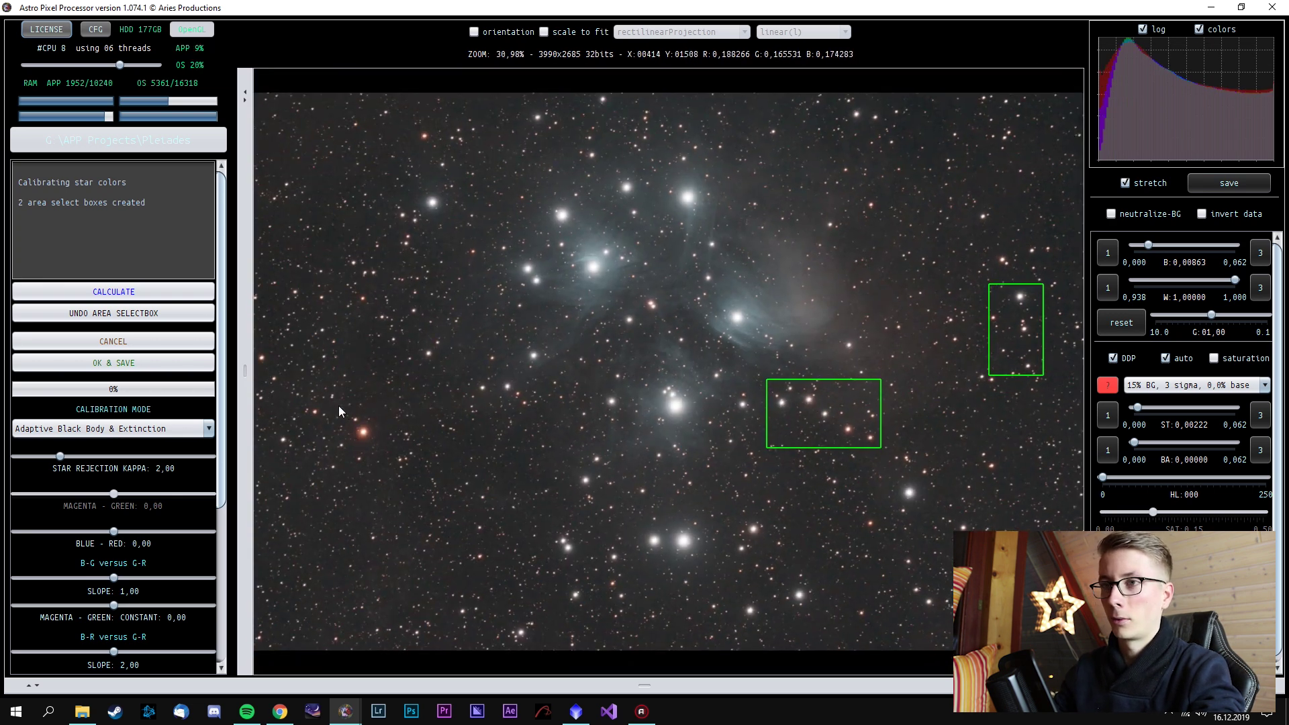
drag(295, 421, 375, 469)
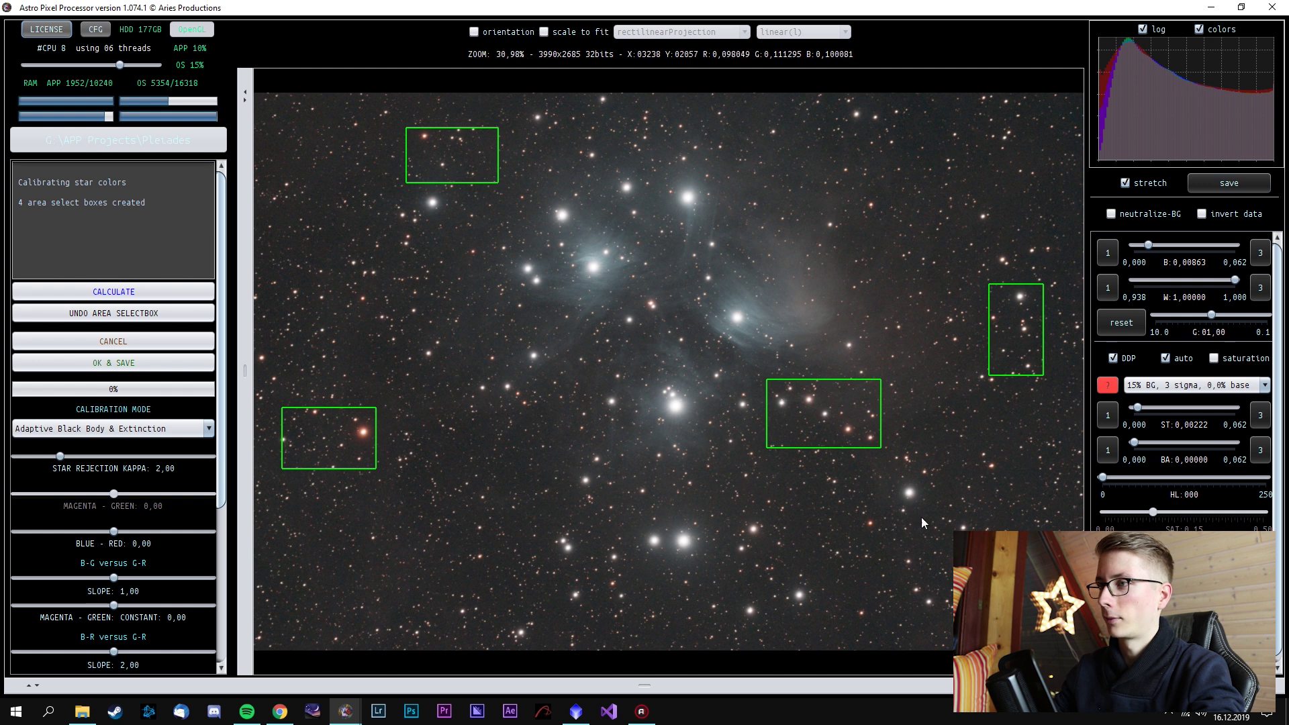
drag(925, 561, 1042, 618)
Calculate the star color calibration in Balance RGB mode
click(126, 435)
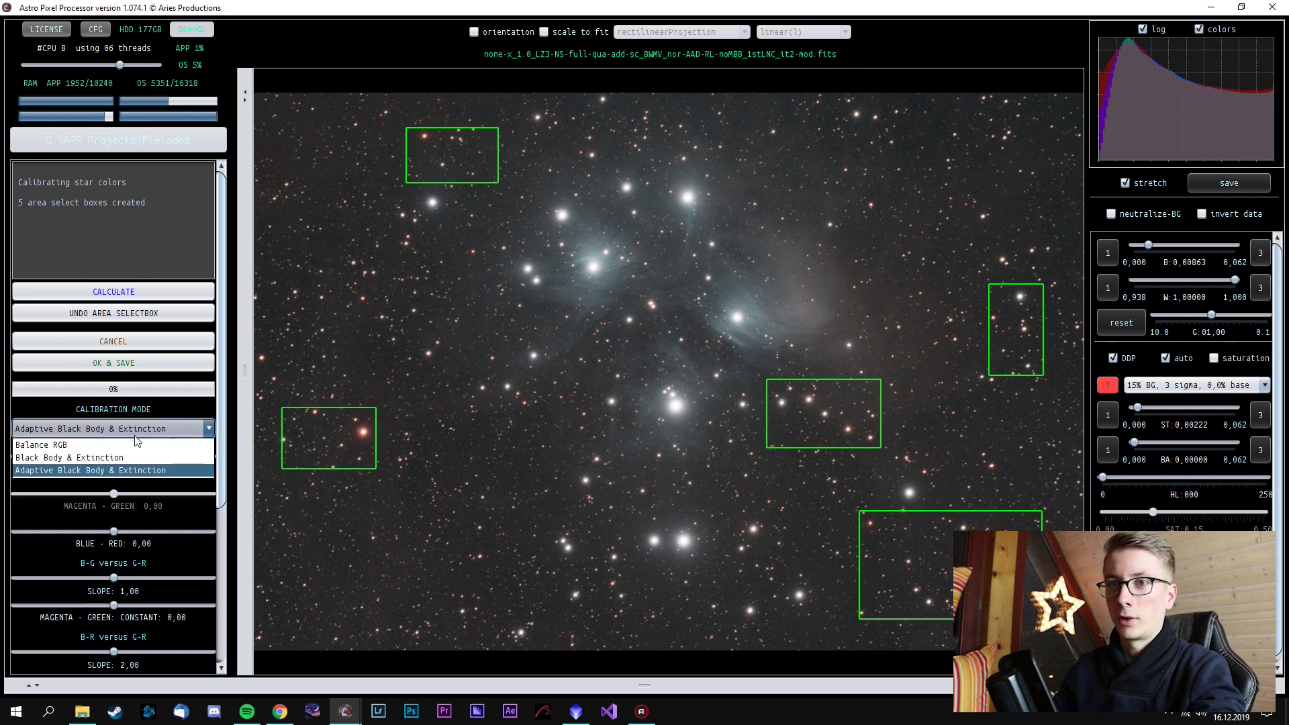
click(131, 451)
click(114, 291)
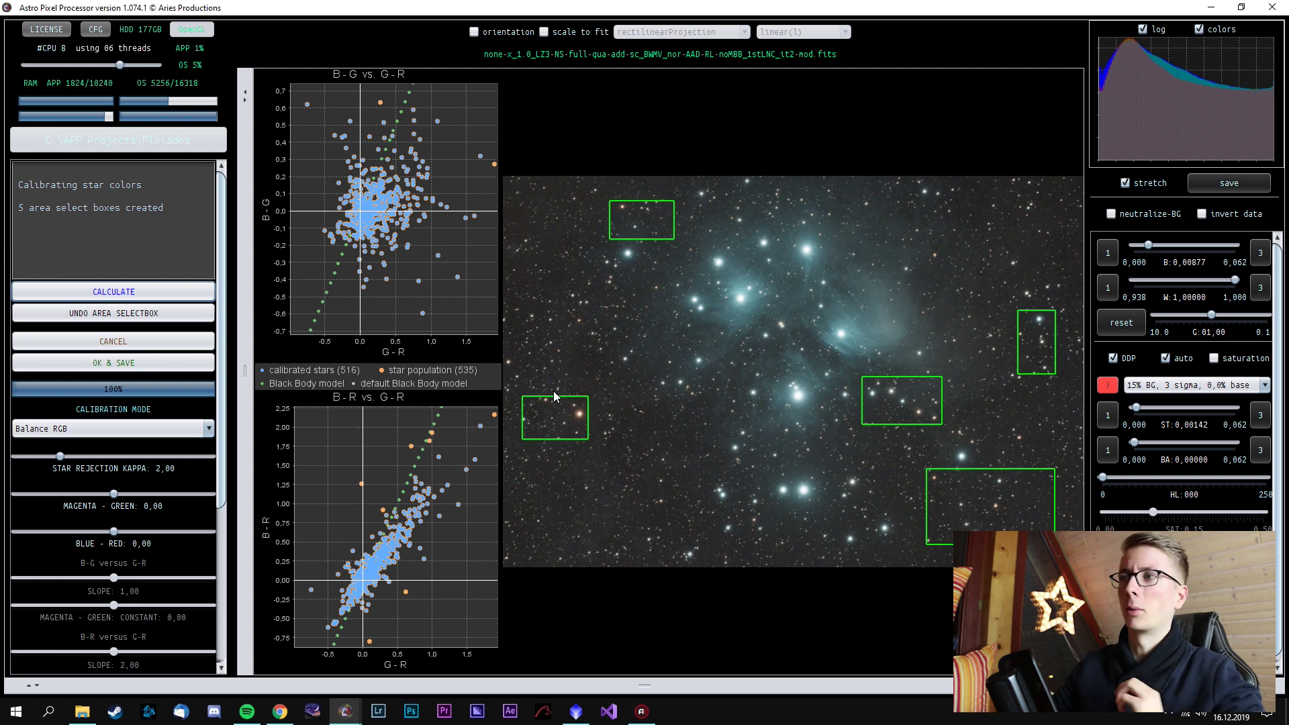
Inspect the RGB-balanced image up close and turn off the histogram's logarithmic scale
scroll(810, 357, up, 2)
scroll(804, 387, down, 3)
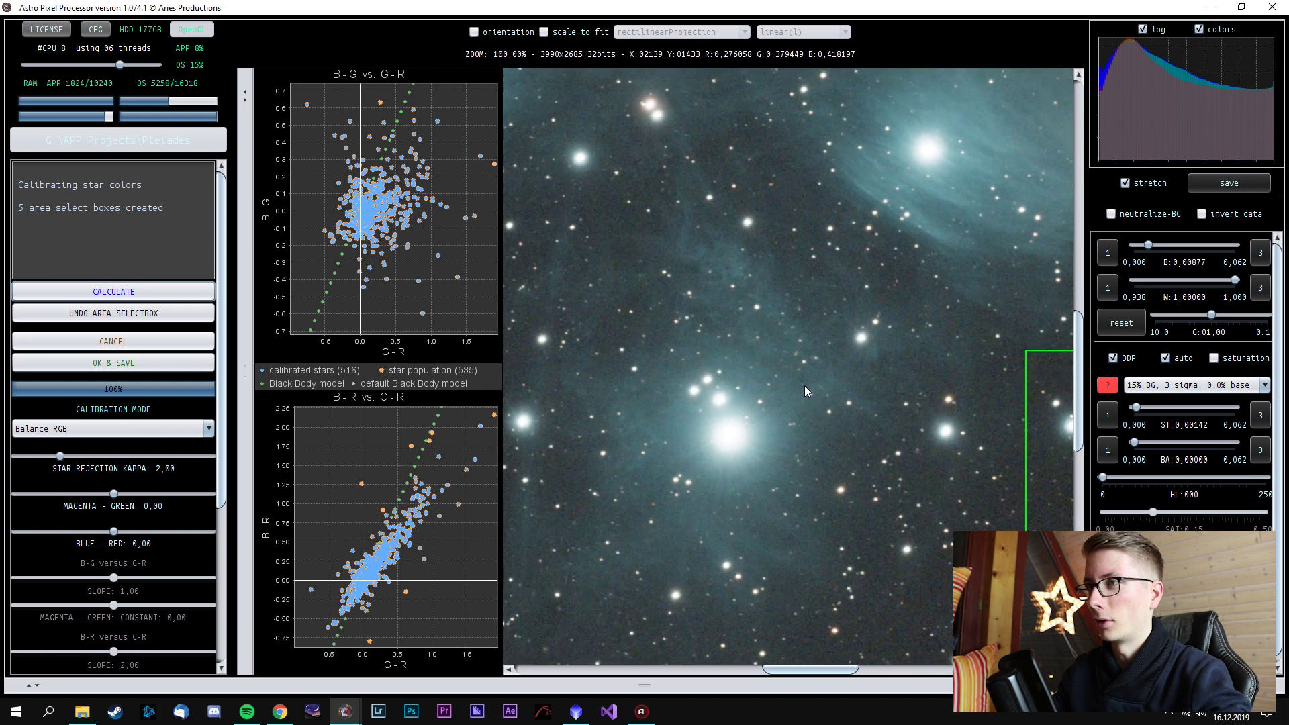
scroll(804, 385, down, 2)
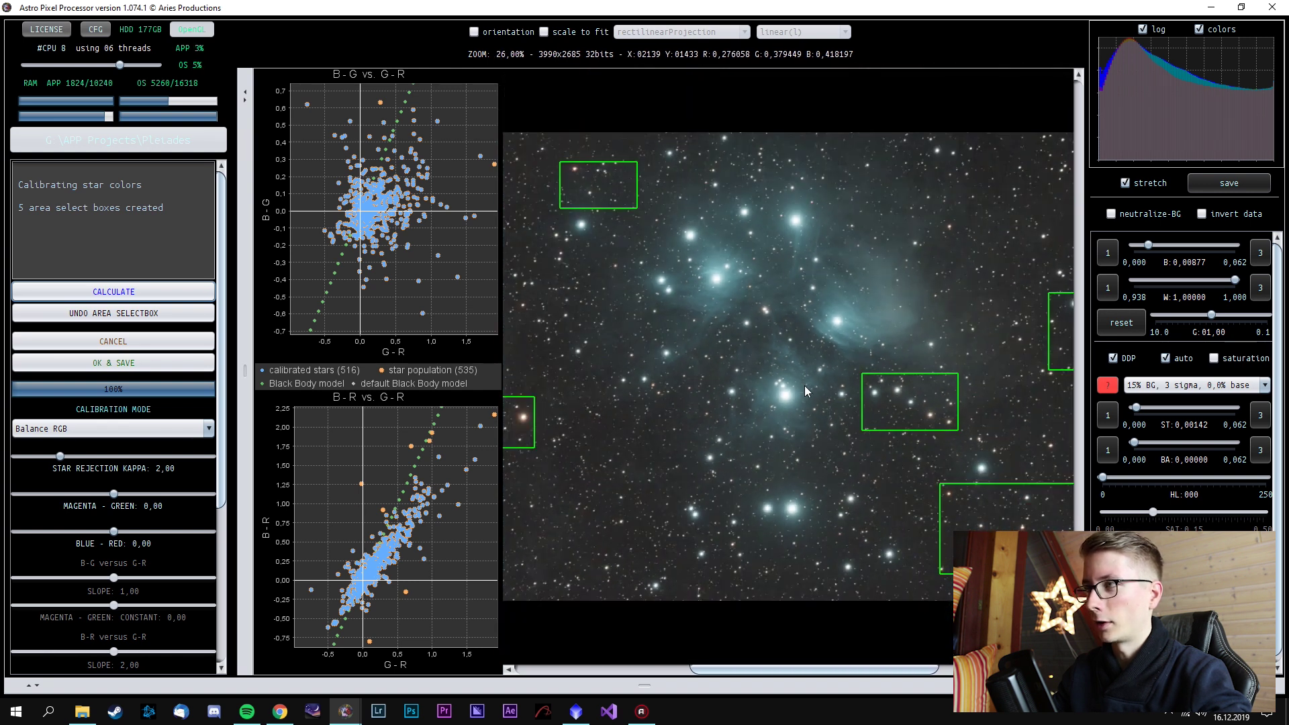
click(1149, 31)
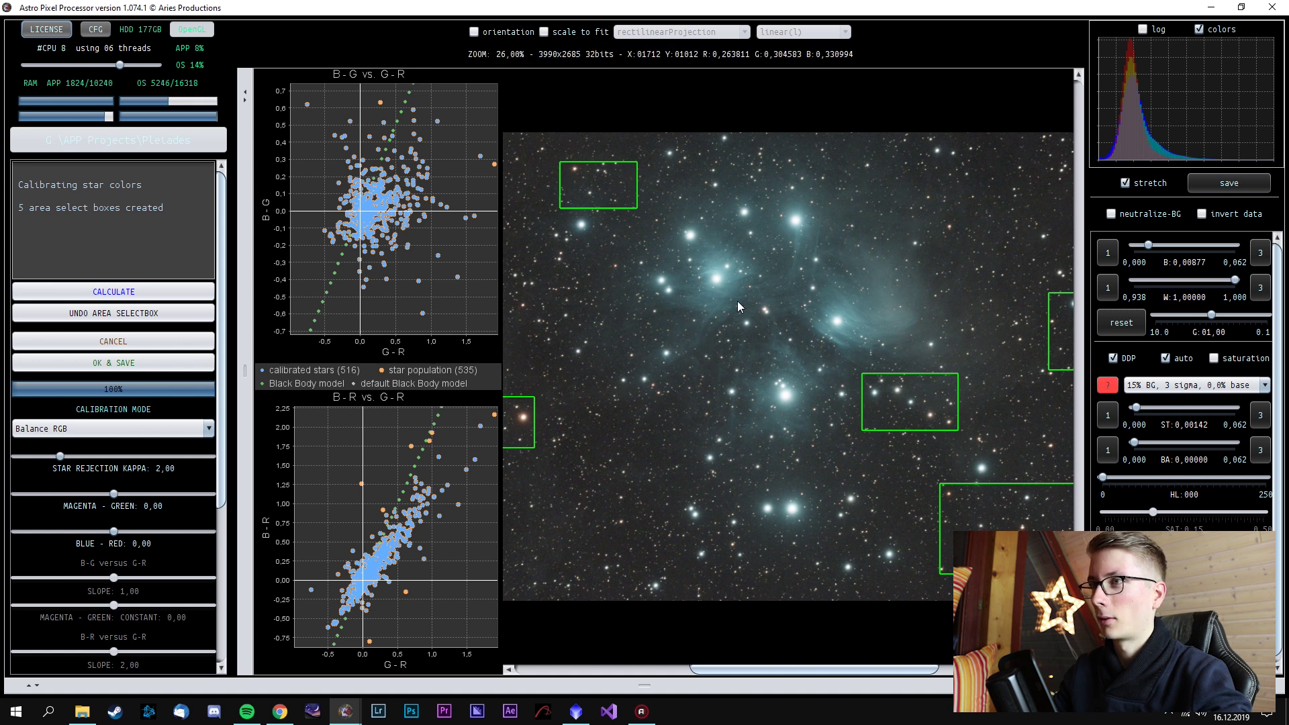
scroll(846, 438, down, 3)
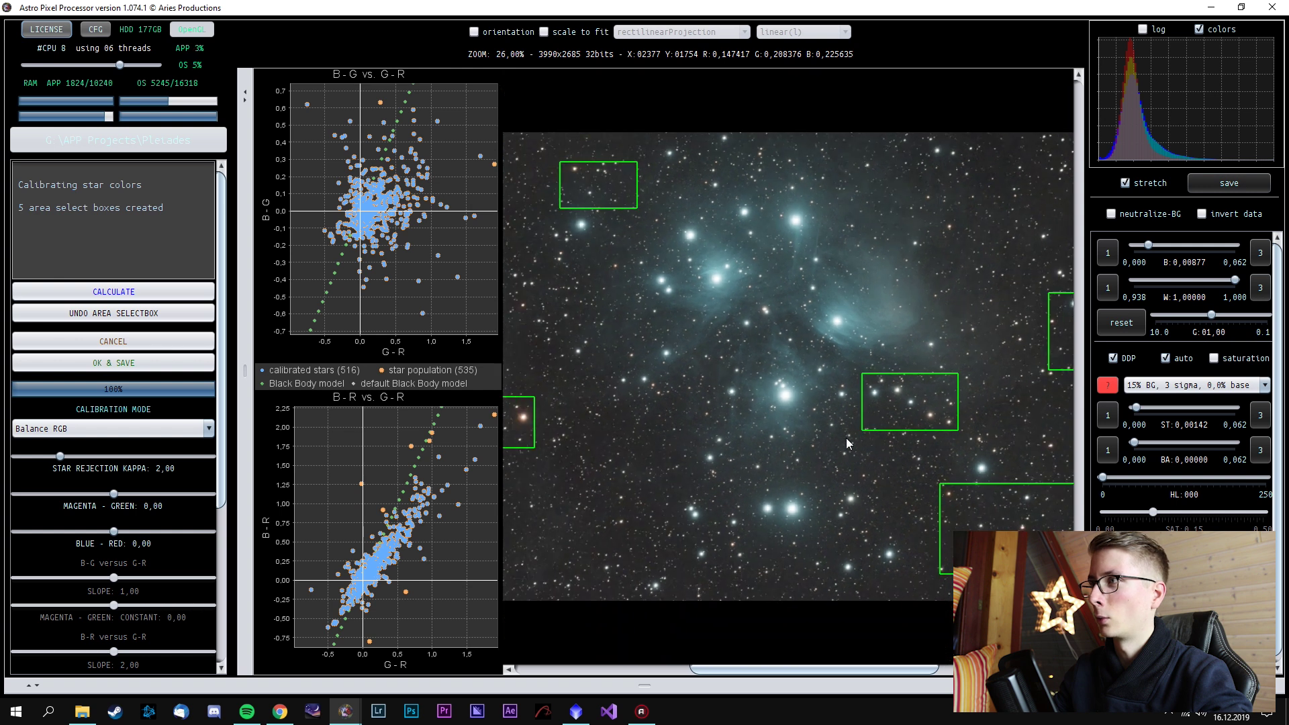
Recalculate the star colors in Black Body & Extinction mode, inspect the nebula and try to save the result
click(169, 430)
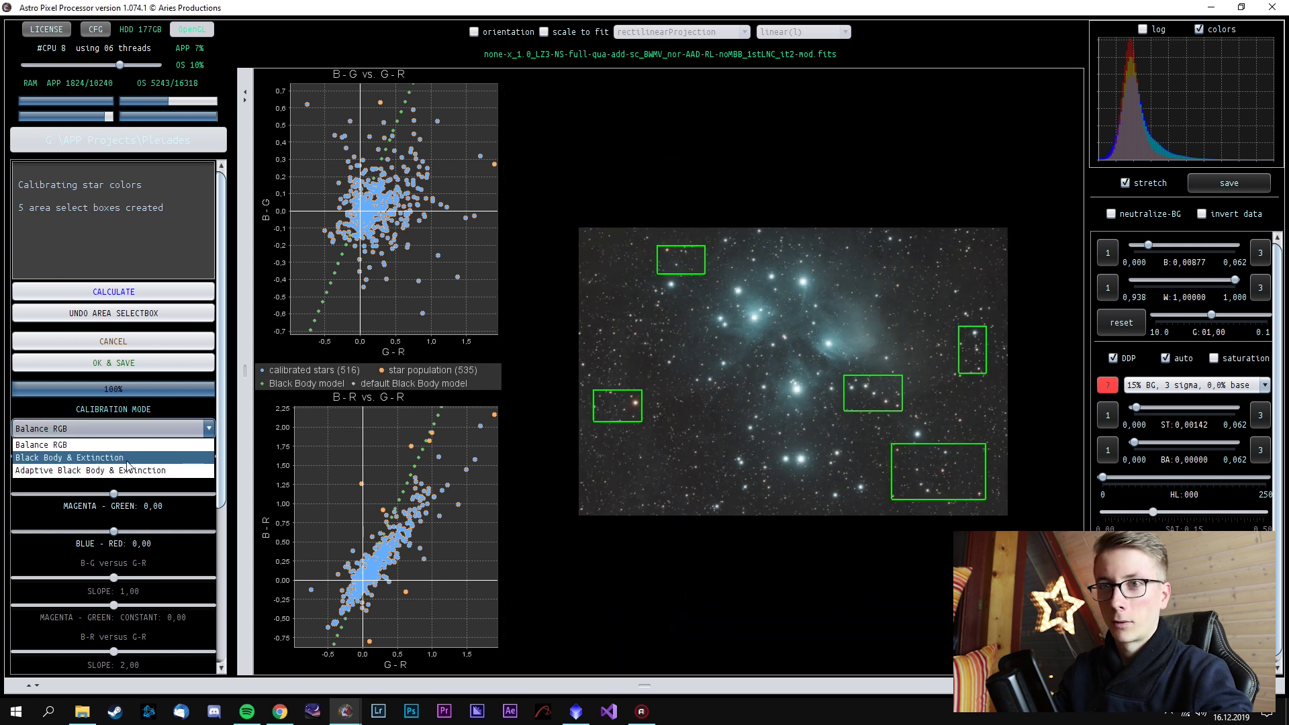
click(81, 457)
click(161, 292)
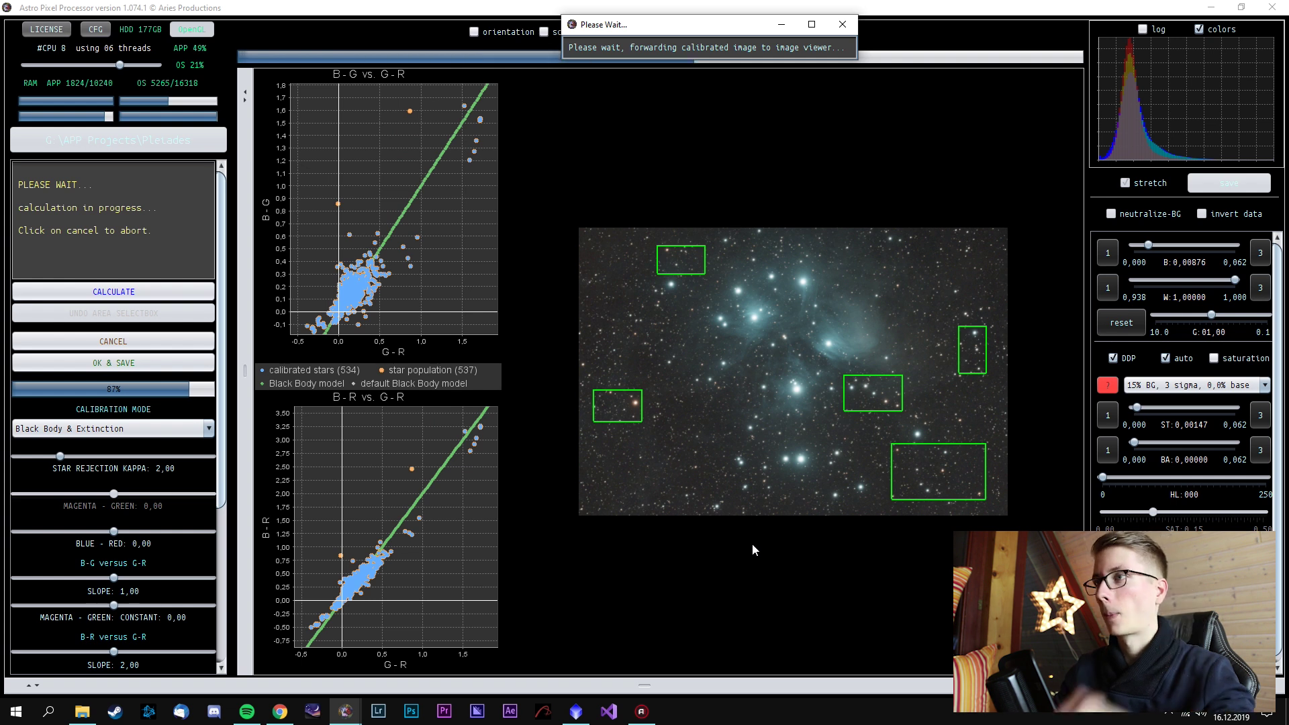
scroll(786, 404, up, 2)
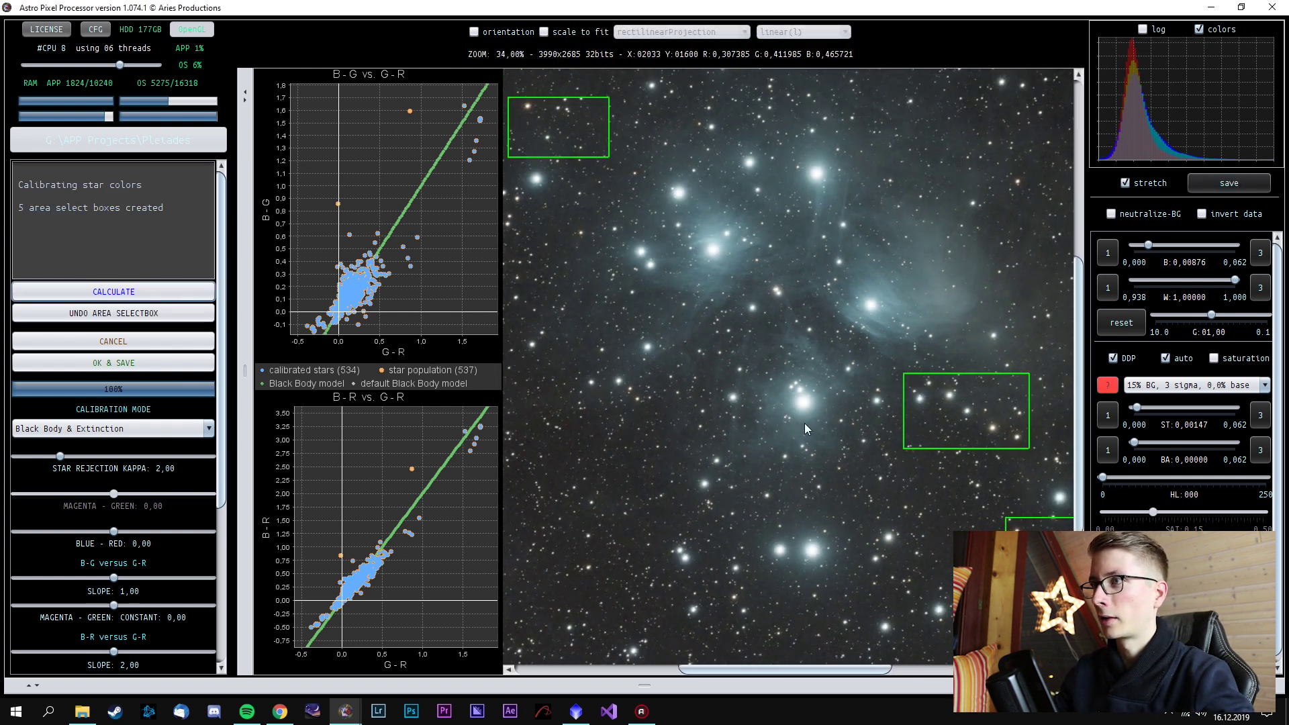
drag(865, 422, 643, 442)
click(205, 363)
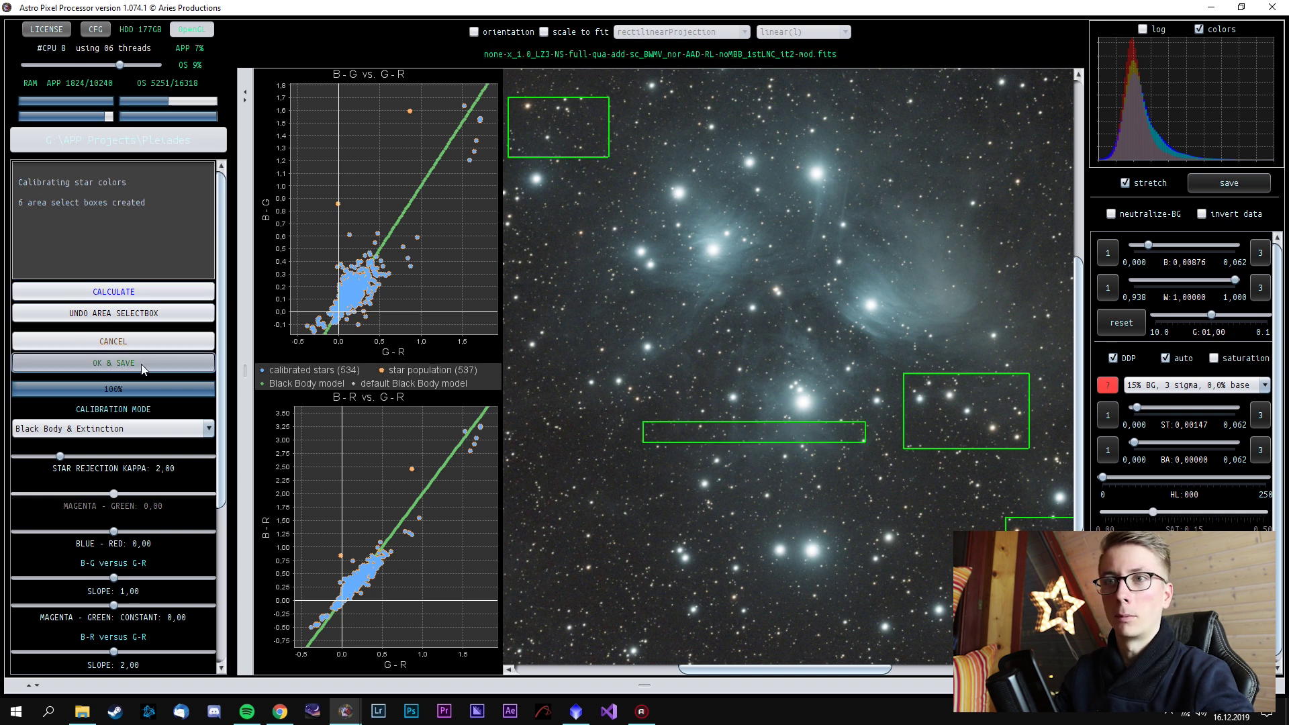
click(730, 412)
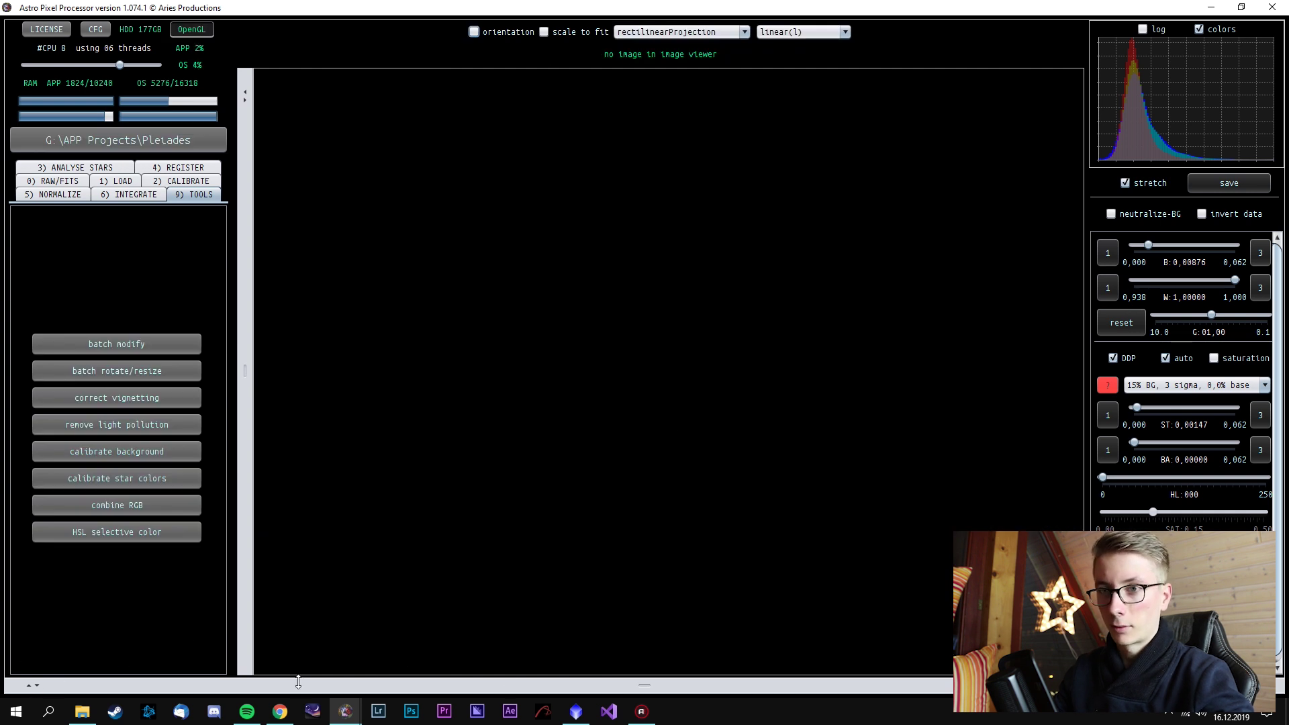
Load the background-calibrated image ending in mod-cbg.fits from the frame list into the image viewer
drag(690, 684, 690, 460)
double_click(101, 676)
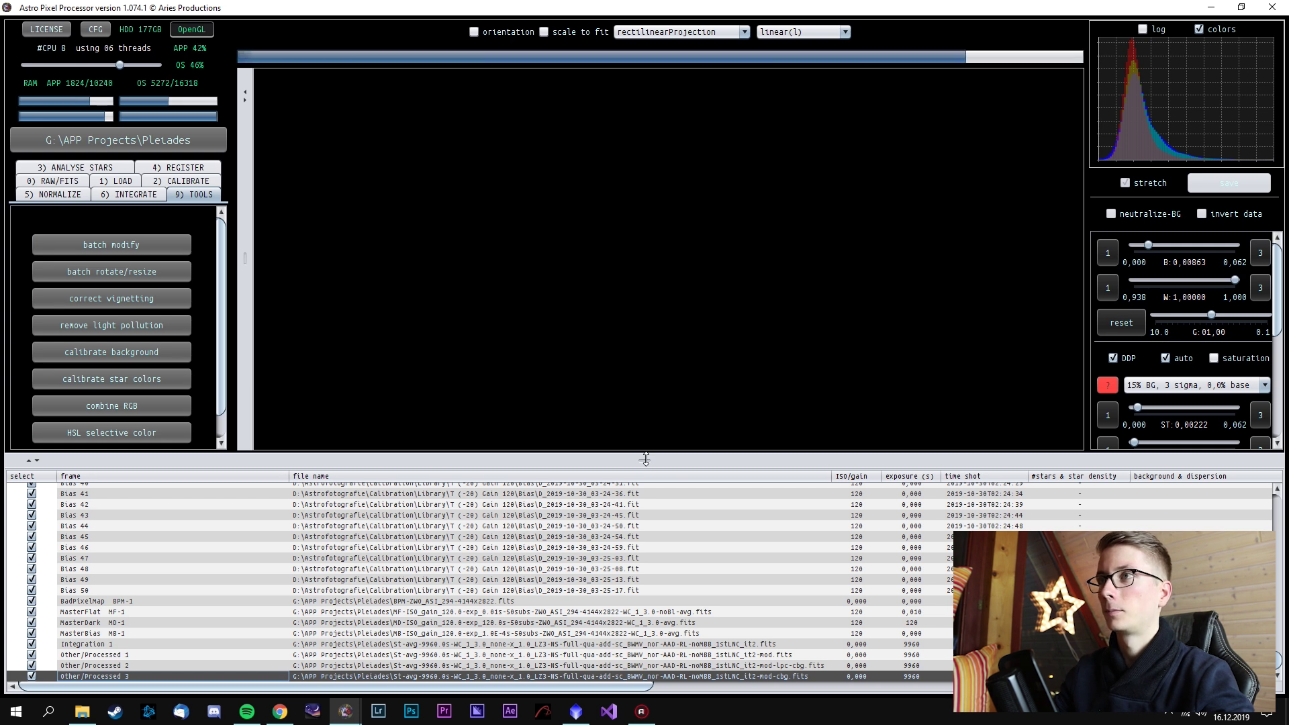
drag(645, 459, 596, 685)
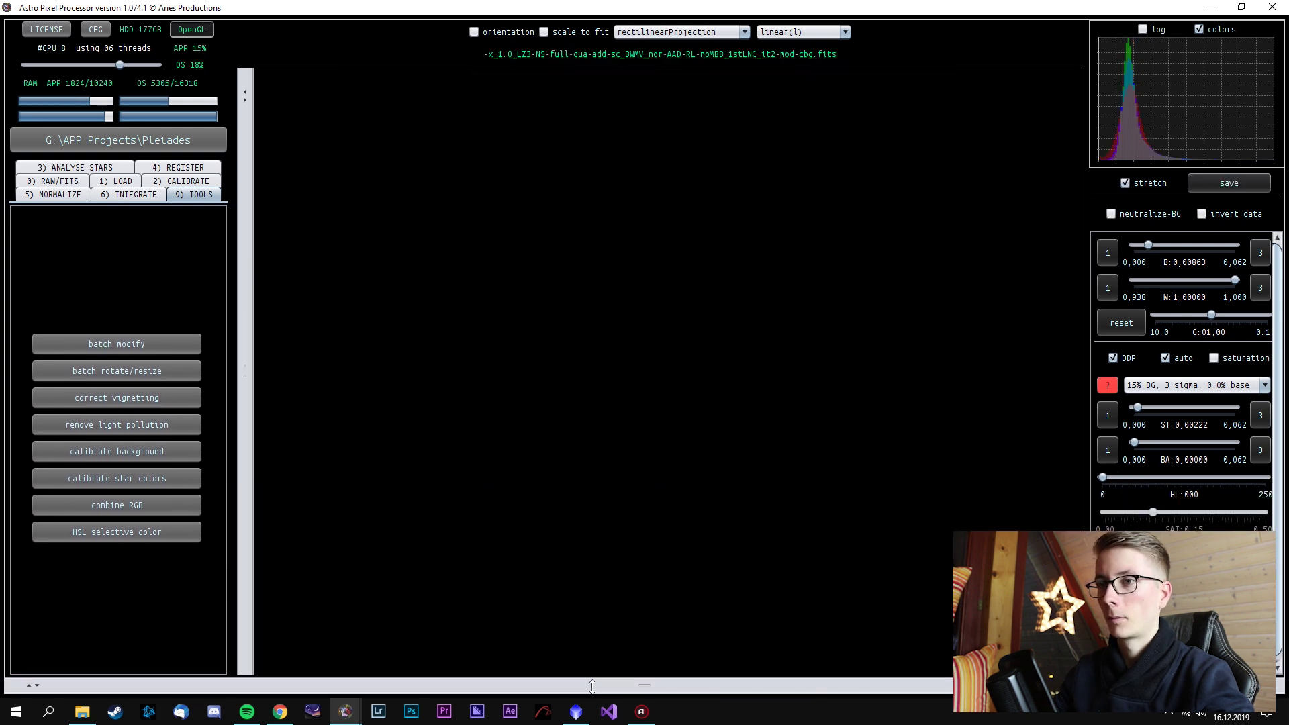
Start the star color calibration on the loaded image and mark four star areas around the nebula, including the bright orange star
click(159, 487)
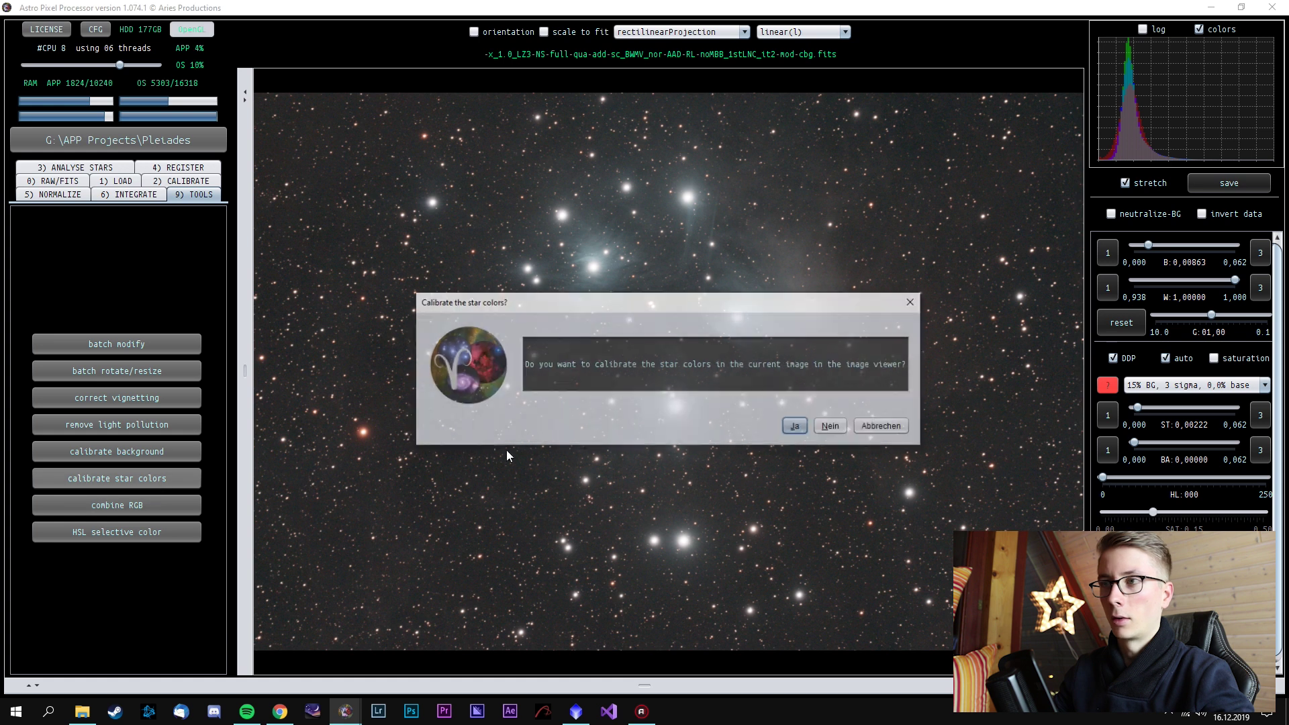
click(805, 427)
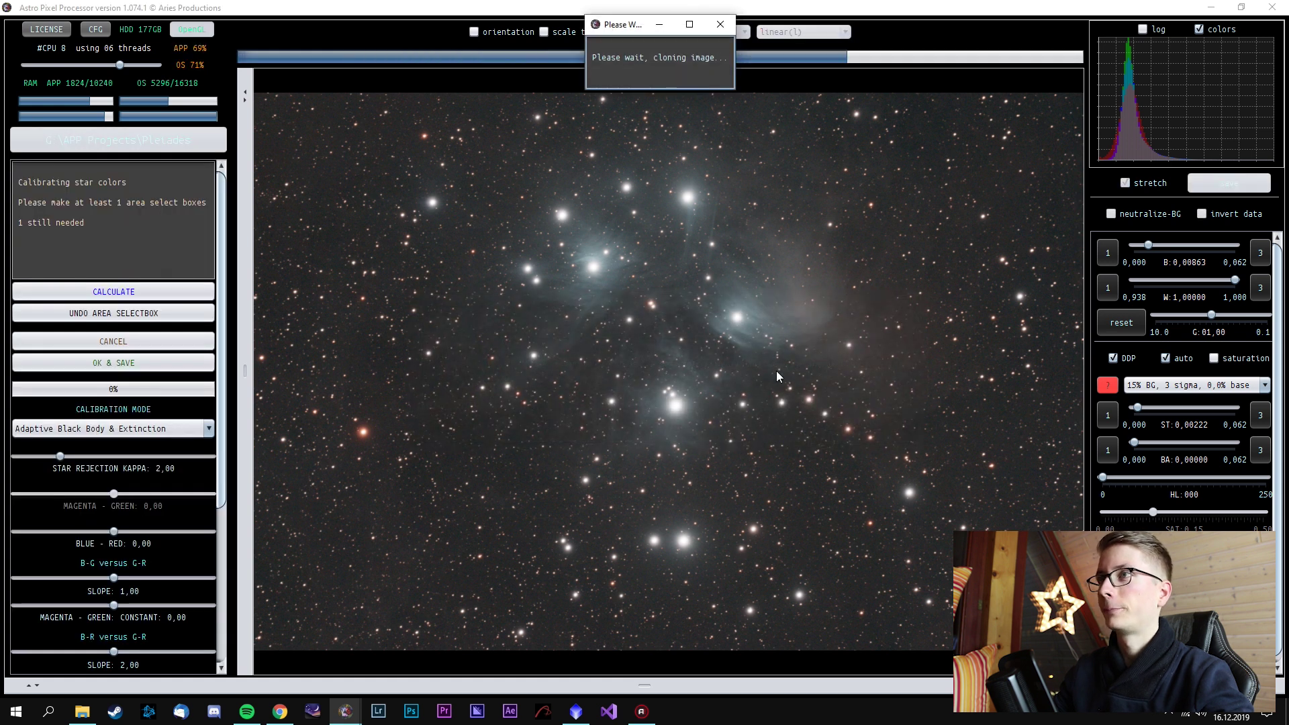
mouse_move(768, 373)
mouse_down()
mouse_move(828, 427)
mouse_move(887, 455)
mouse_up()
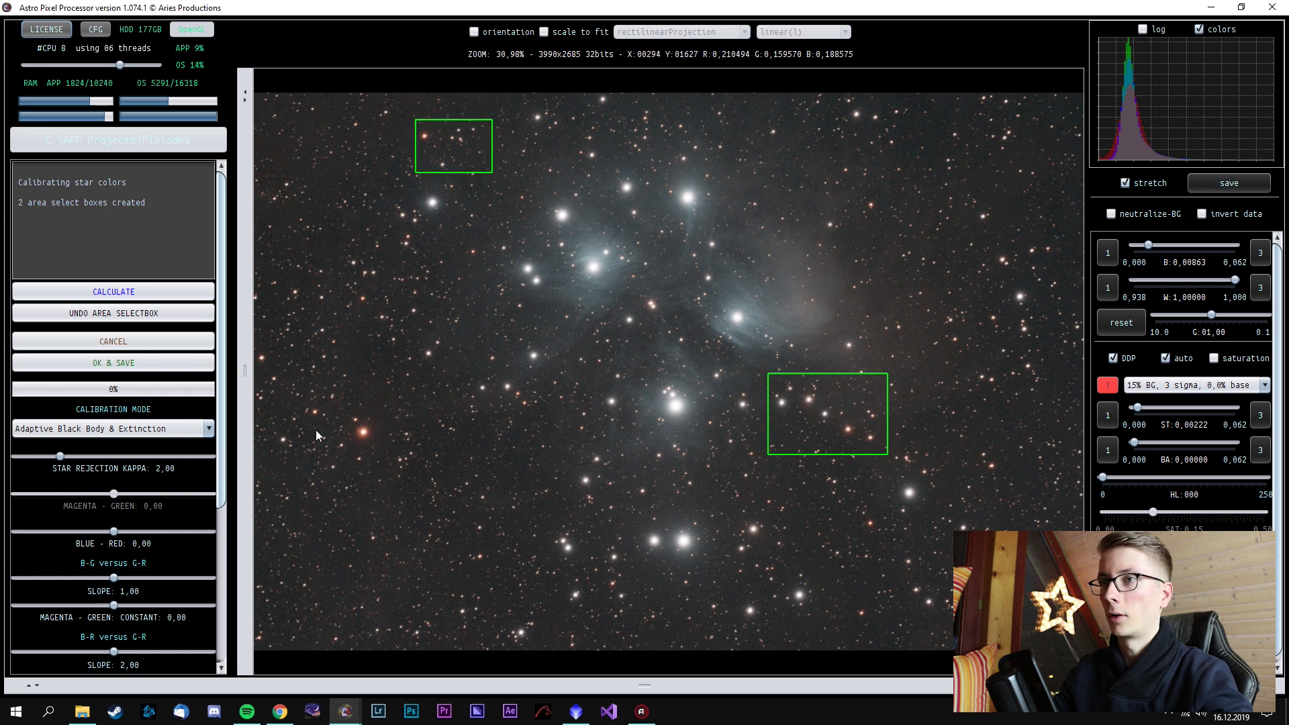
drag(278, 396, 377, 454)
drag(894, 527, 1047, 621)
Calculate the star colors in Adaptive Black Body & Extinction mode and inspect the nebula and the bright orange star up close
click(166, 428)
click(139, 470)
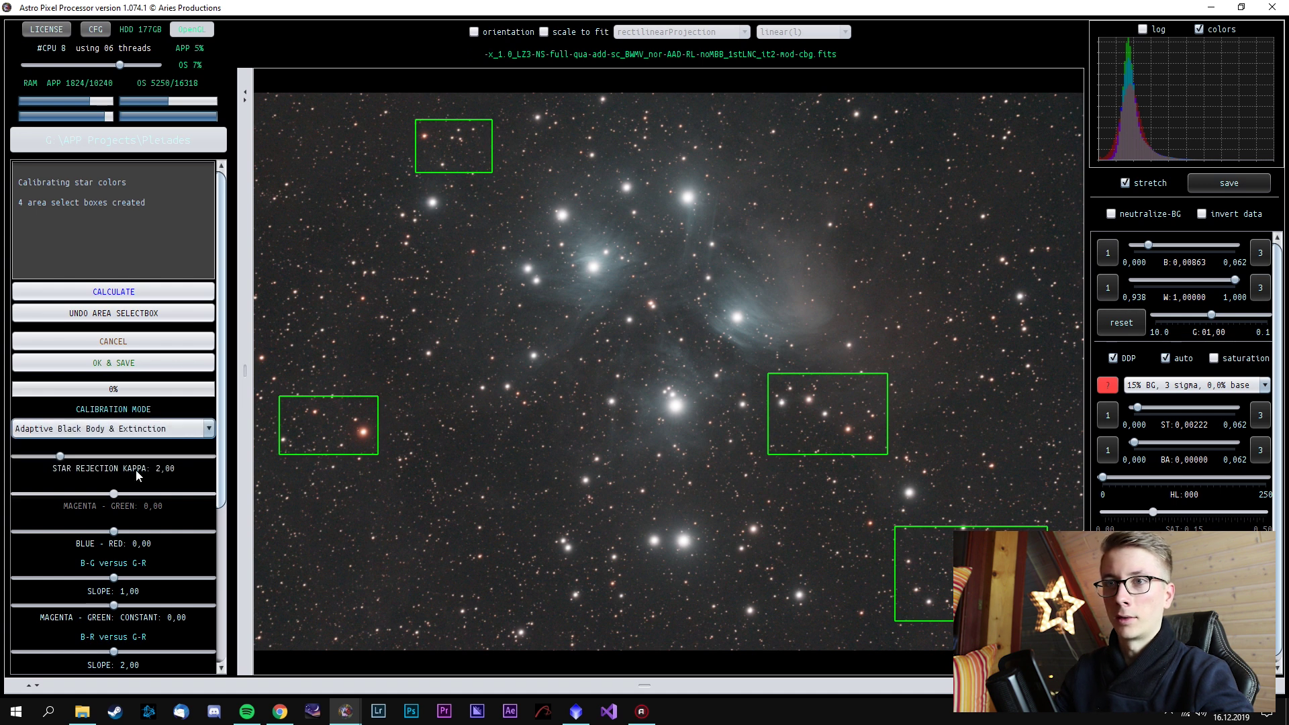
click(180, 292)
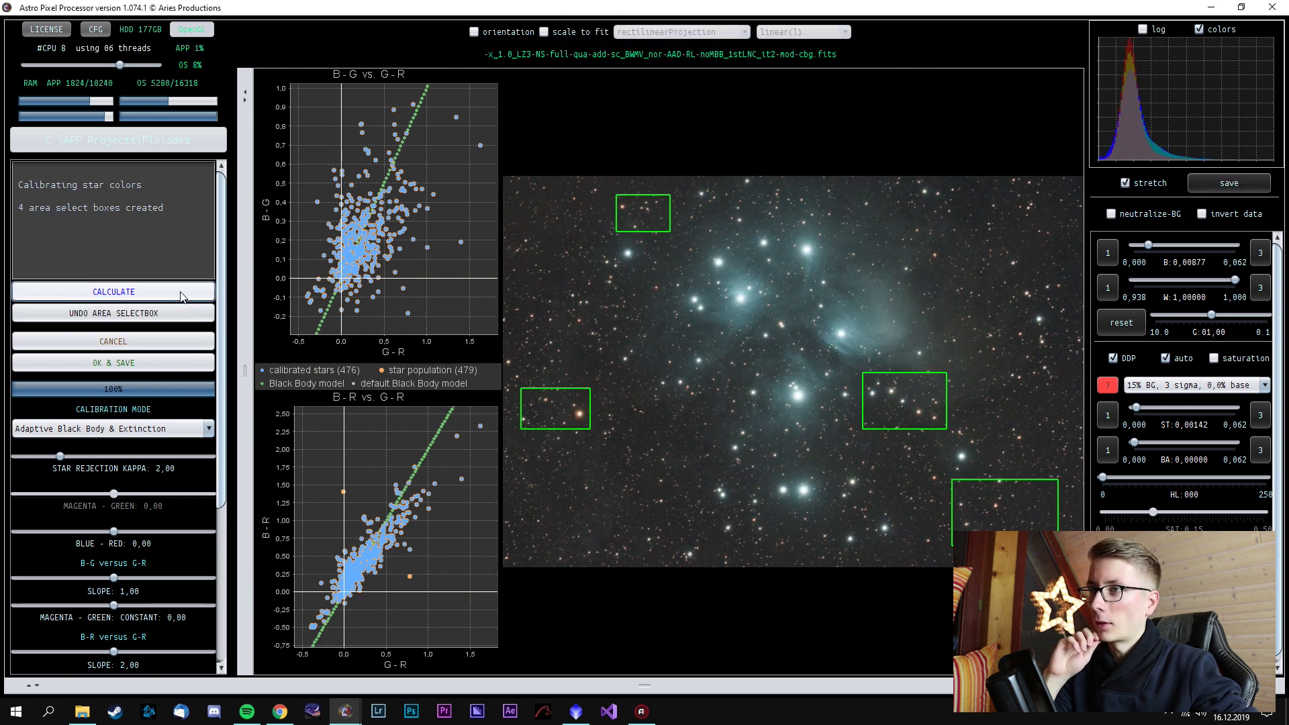
scroll(767, 439, down, 1)
scroll(714, 443, up, 3)
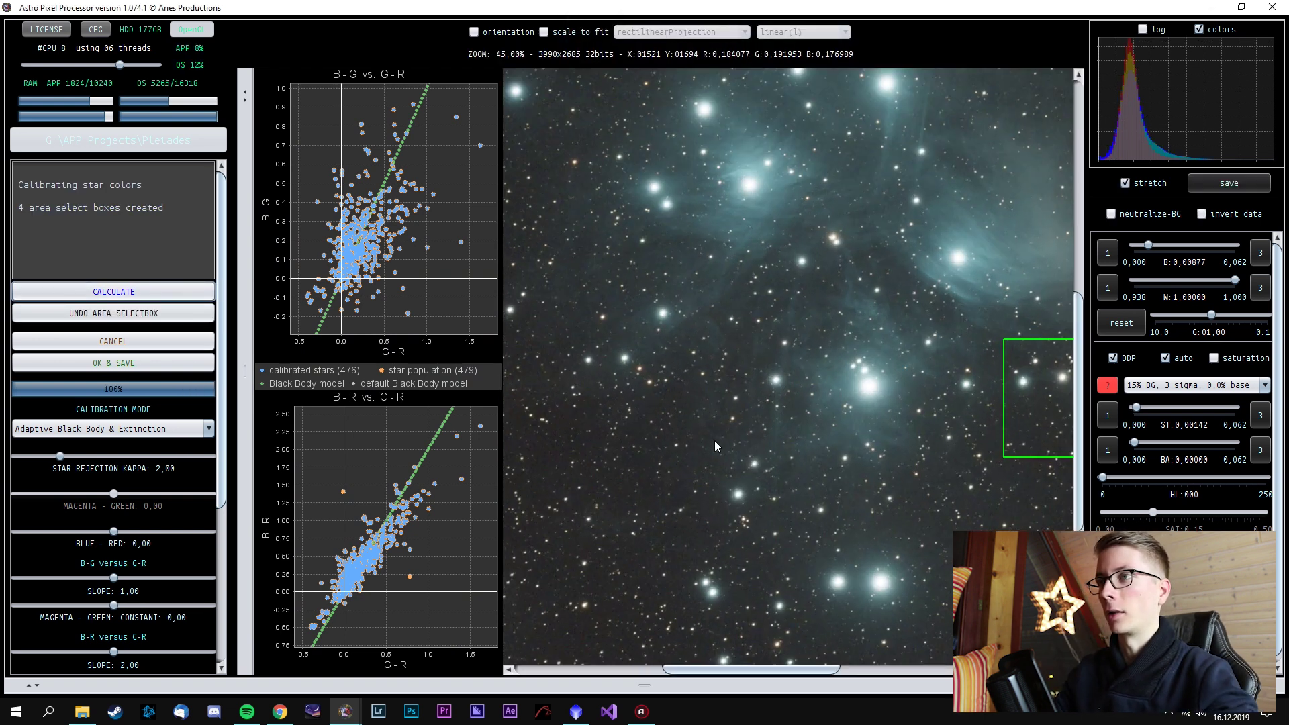
drag(745, 669, 597, 669)
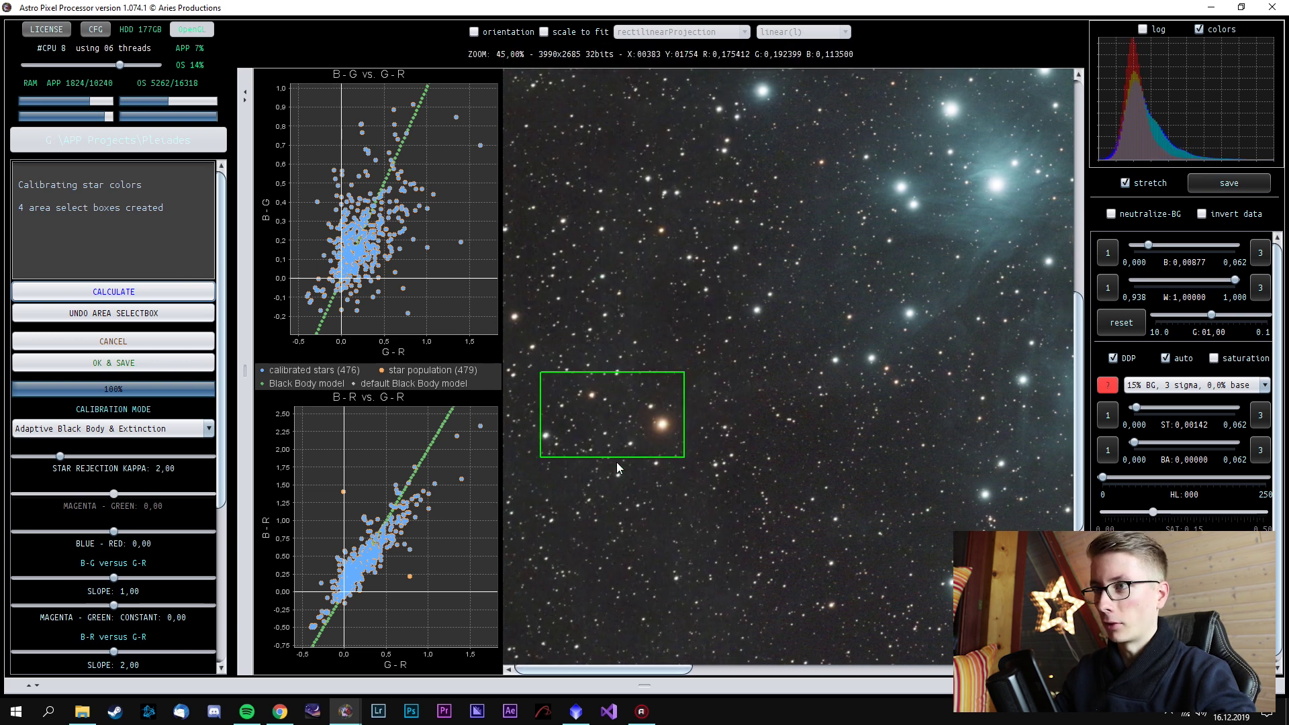
scroll(651, 429, up, 5)
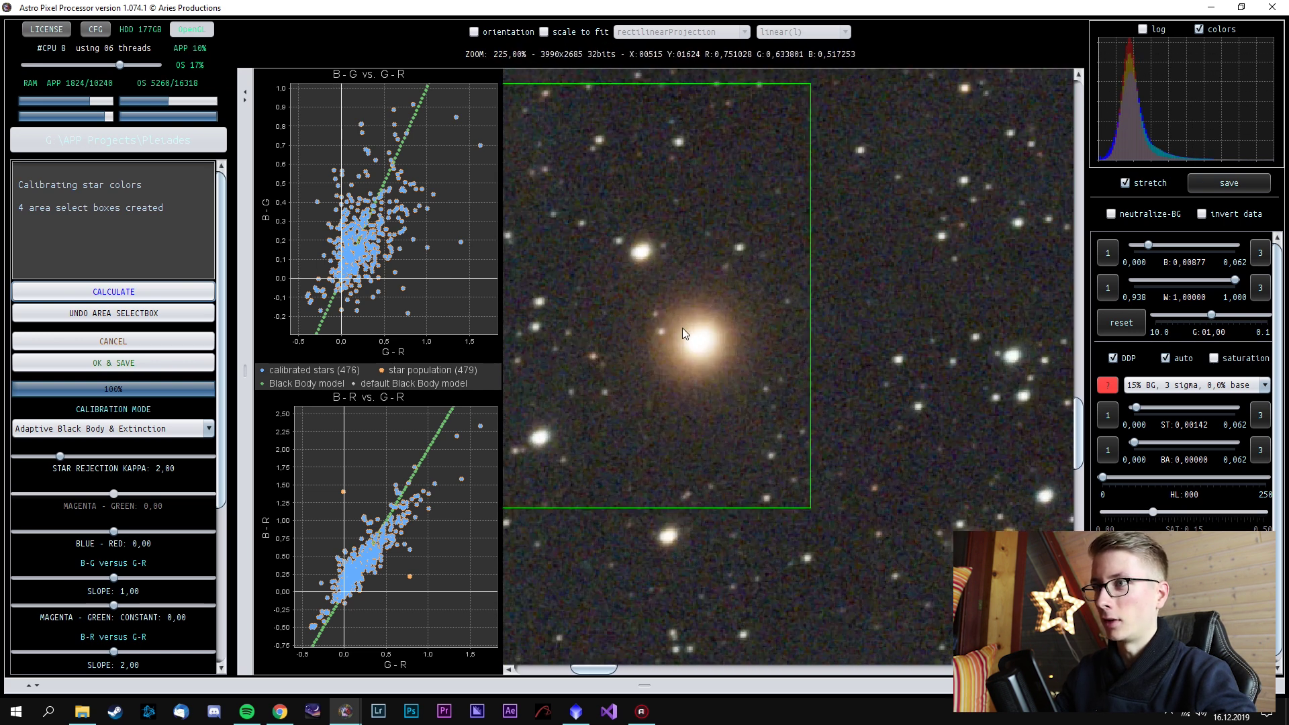
scroll(709, 347, down, 6)
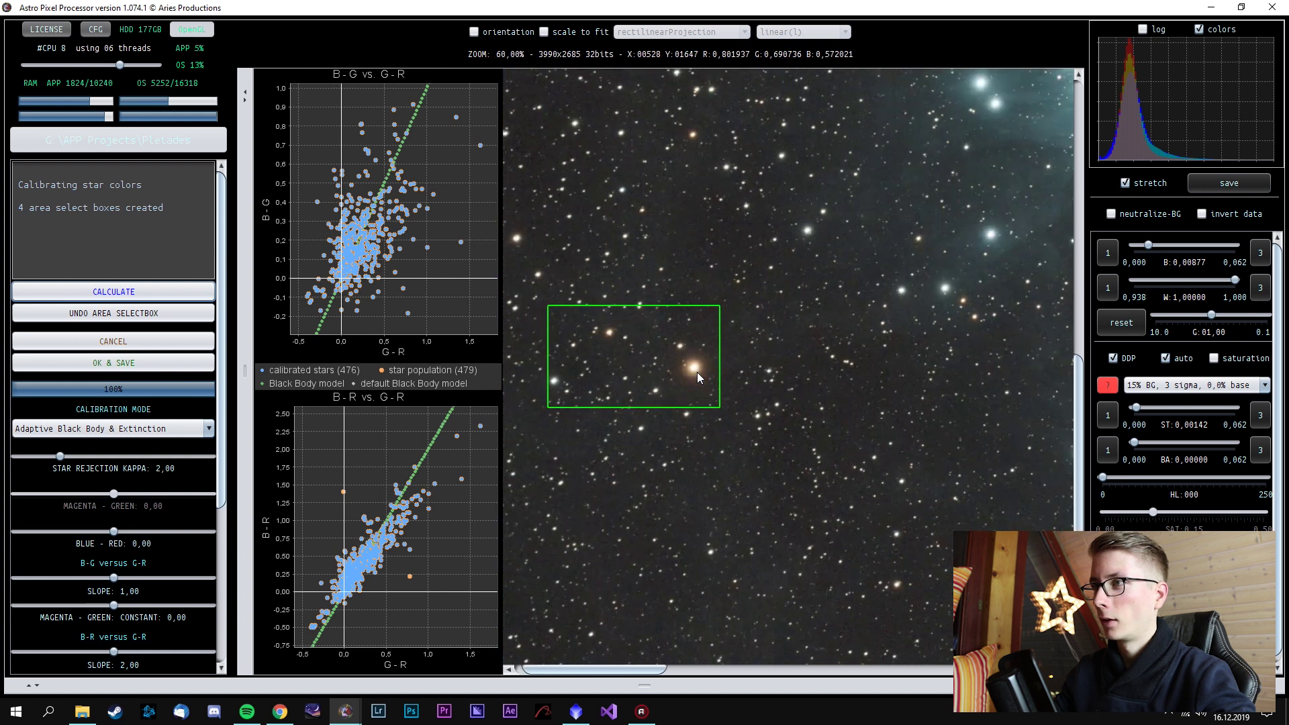
Switch the calibration mode to Black Body & Extinction and recalculate the star colors from the four marked areas
click(111, 428)
click(67, 456)
click(118, 363)
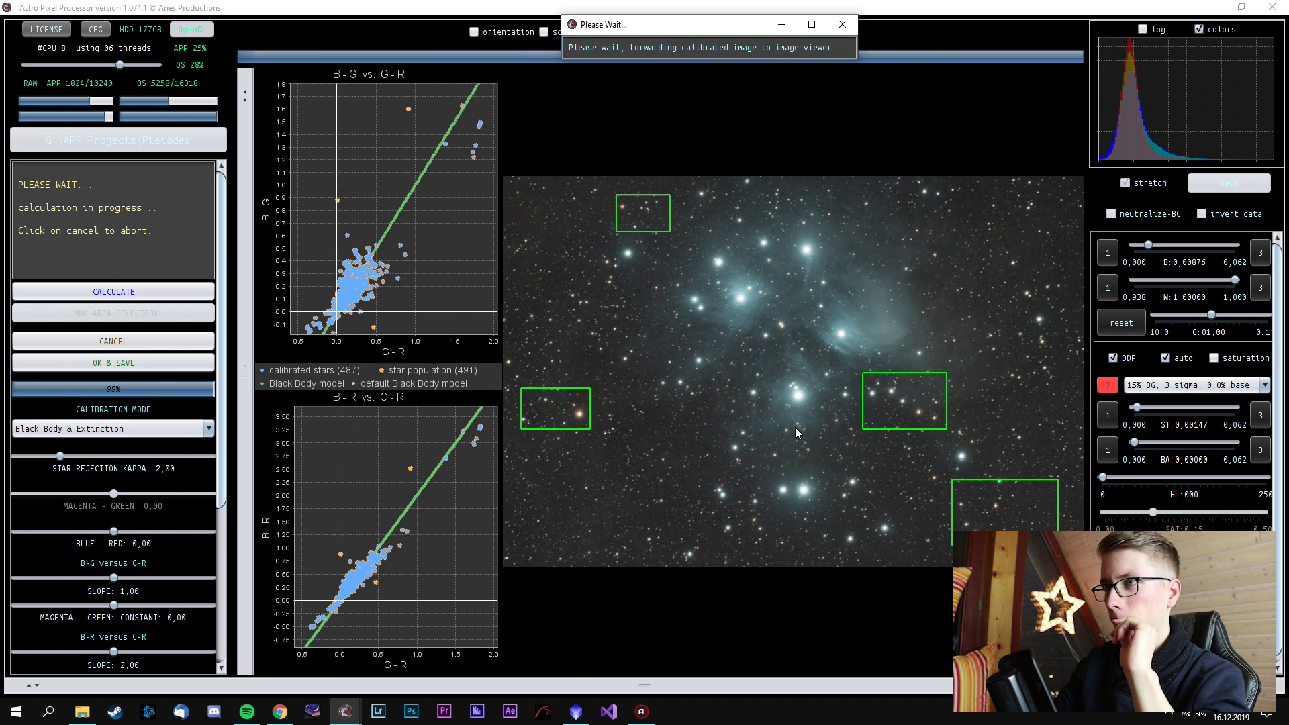
Set Blue - Red to 0,35 and the B-G versus G-R magenta-green constant to 0,16, and recalculate the star colors
scroll(822, 353, up, 4)
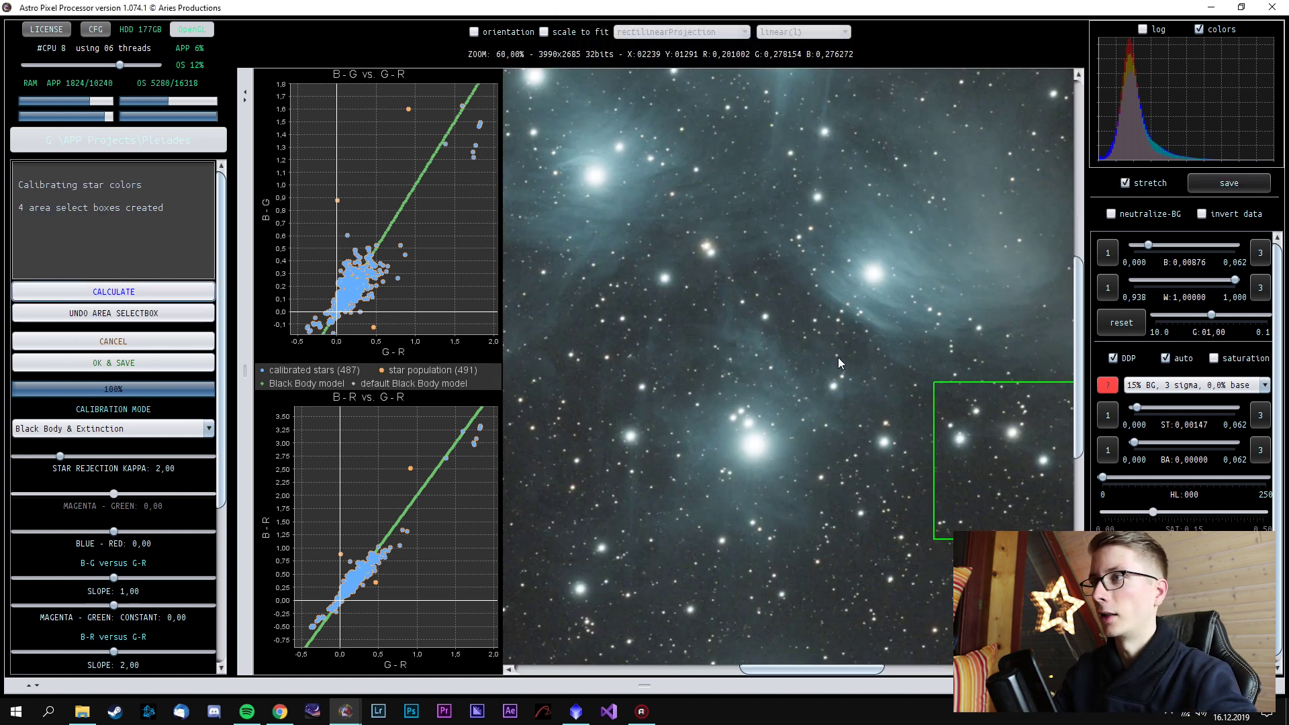
scroll(840, 361, down, 4)
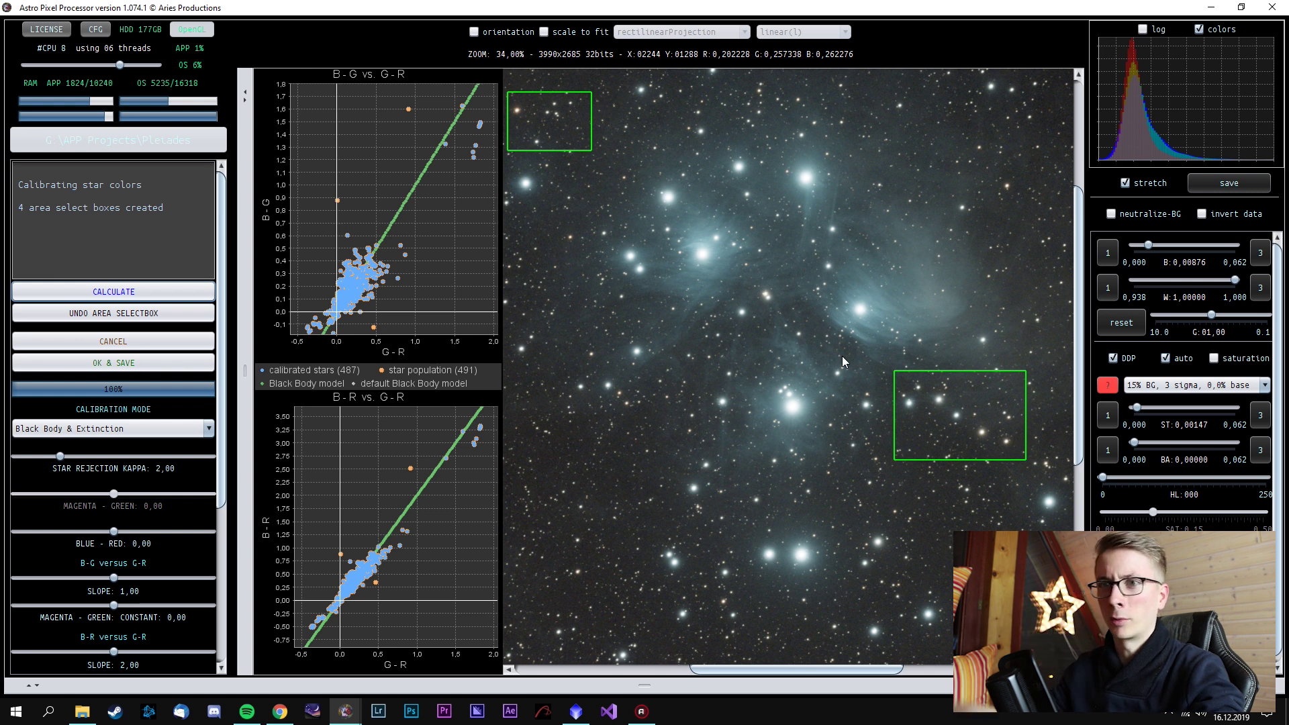
scroll(903, 457, down, 2)
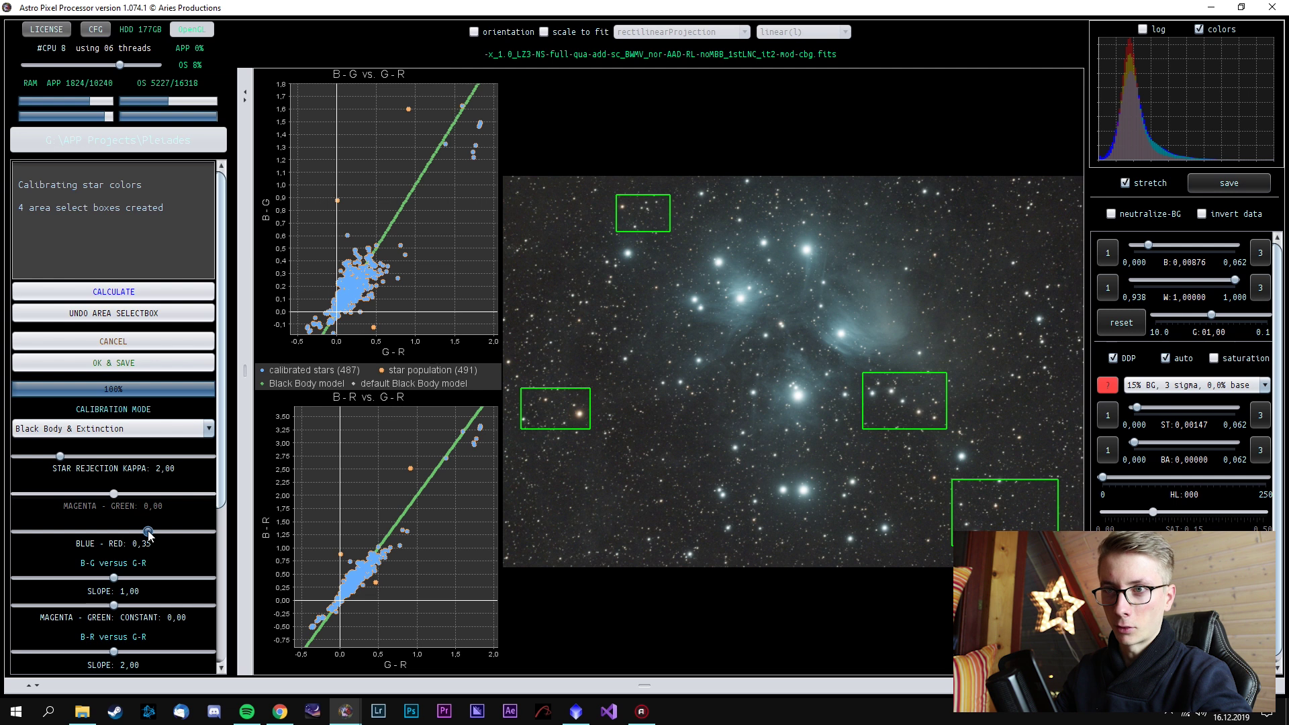
scroll(174, 549, down, 3)
click(113, 544)
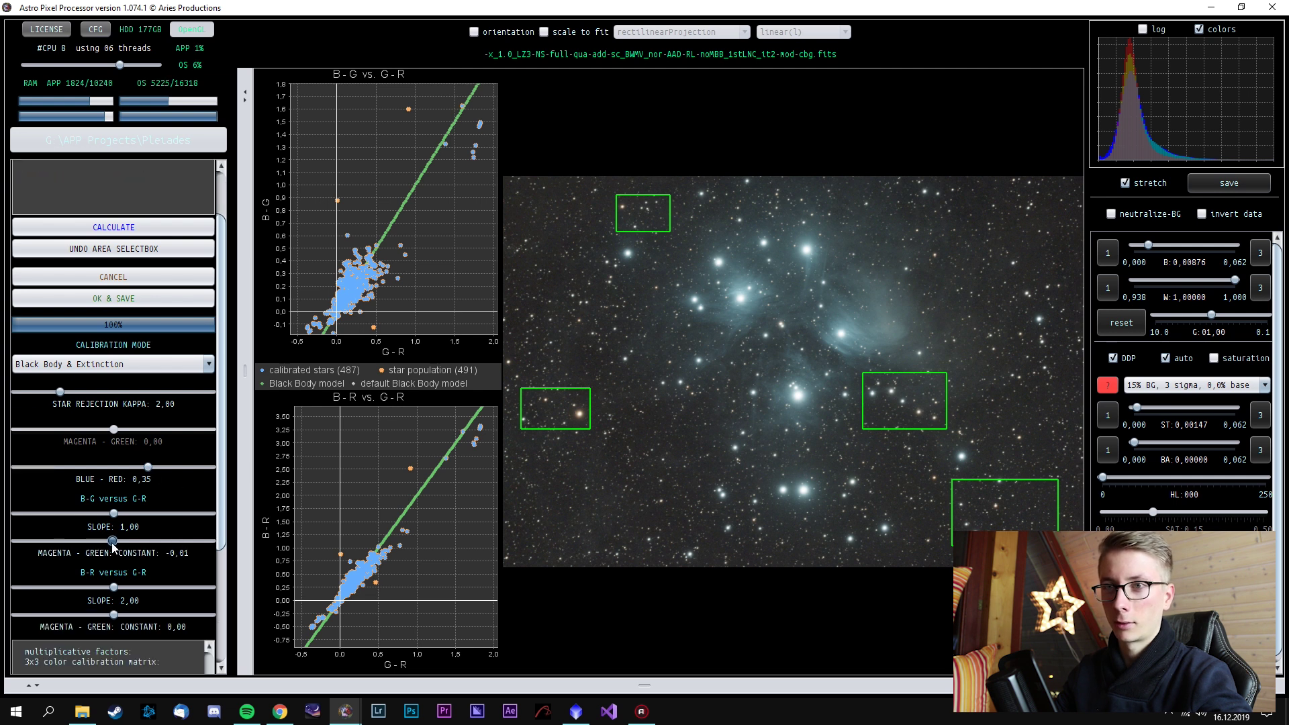
drag(109, 544, 117, 544)
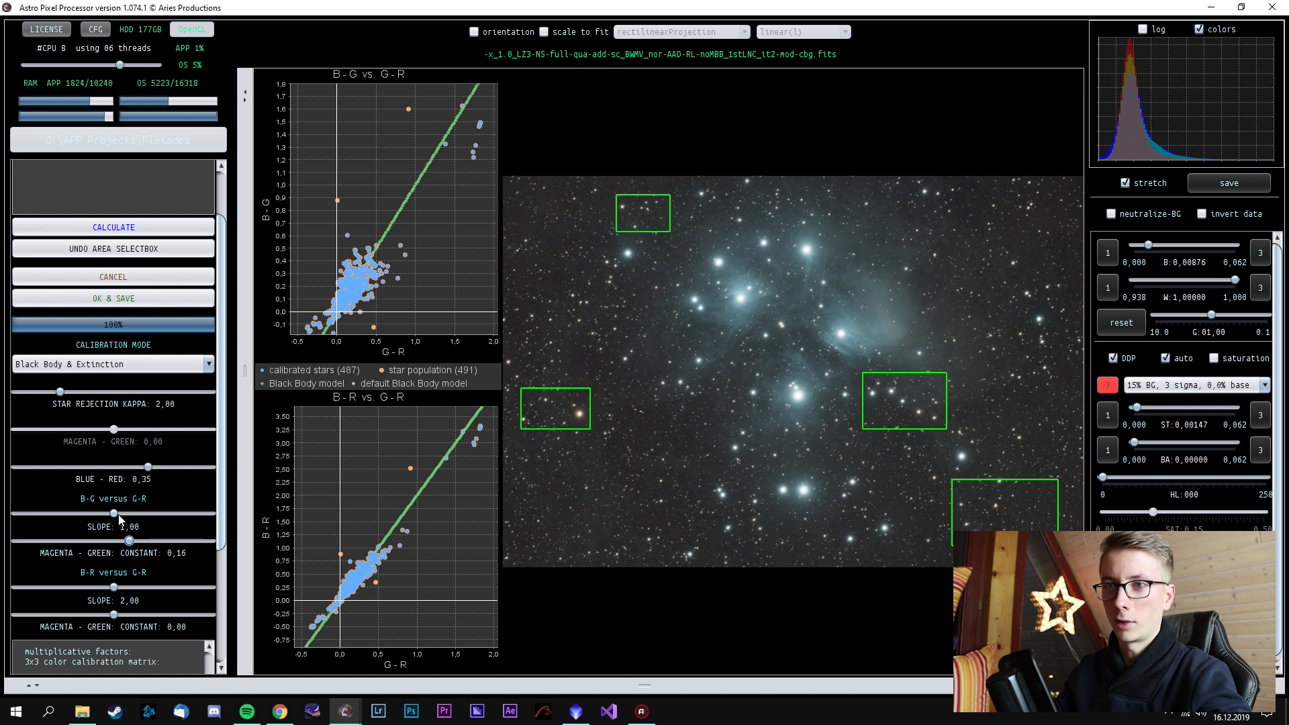
click(175, 229)
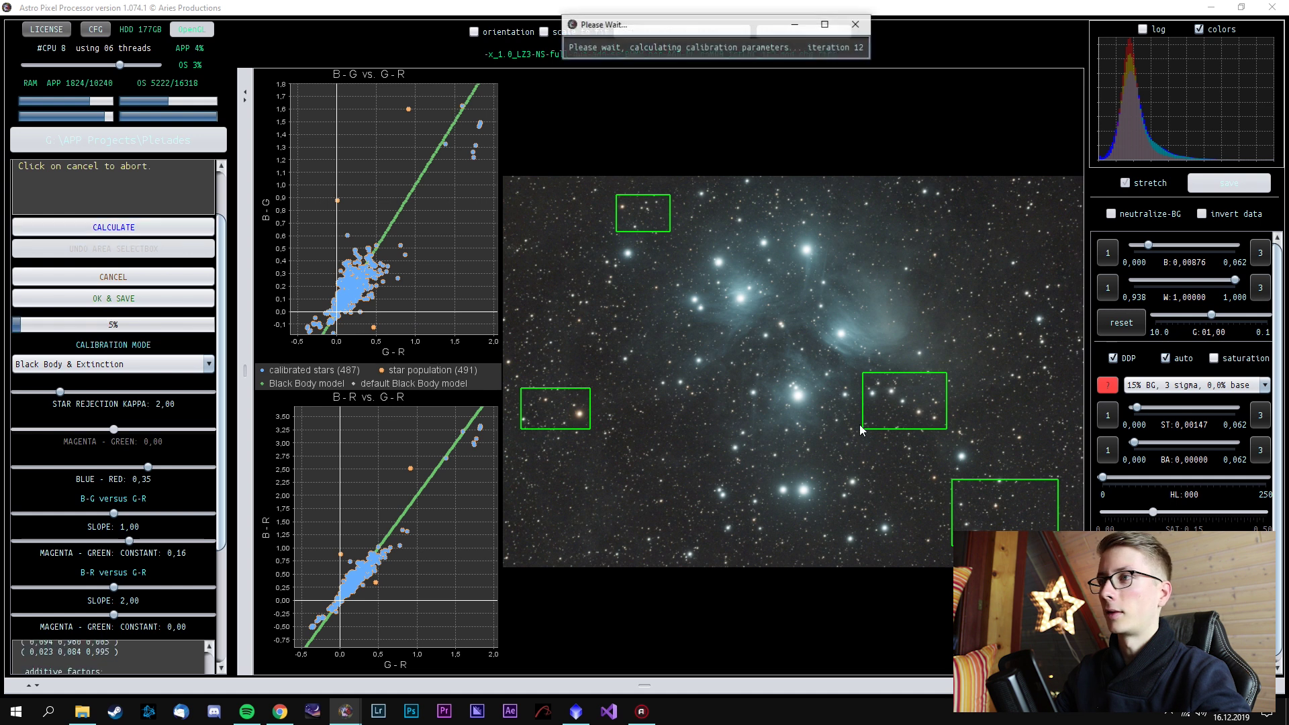
Examine the recalculated star colors up close around the marked star group beside the nebula
scroll(770, 351, down, 1)
scroll(861, 430, up, 3)
scroll(861, 430, up, 2)
scroll(861, 431, down, 1)
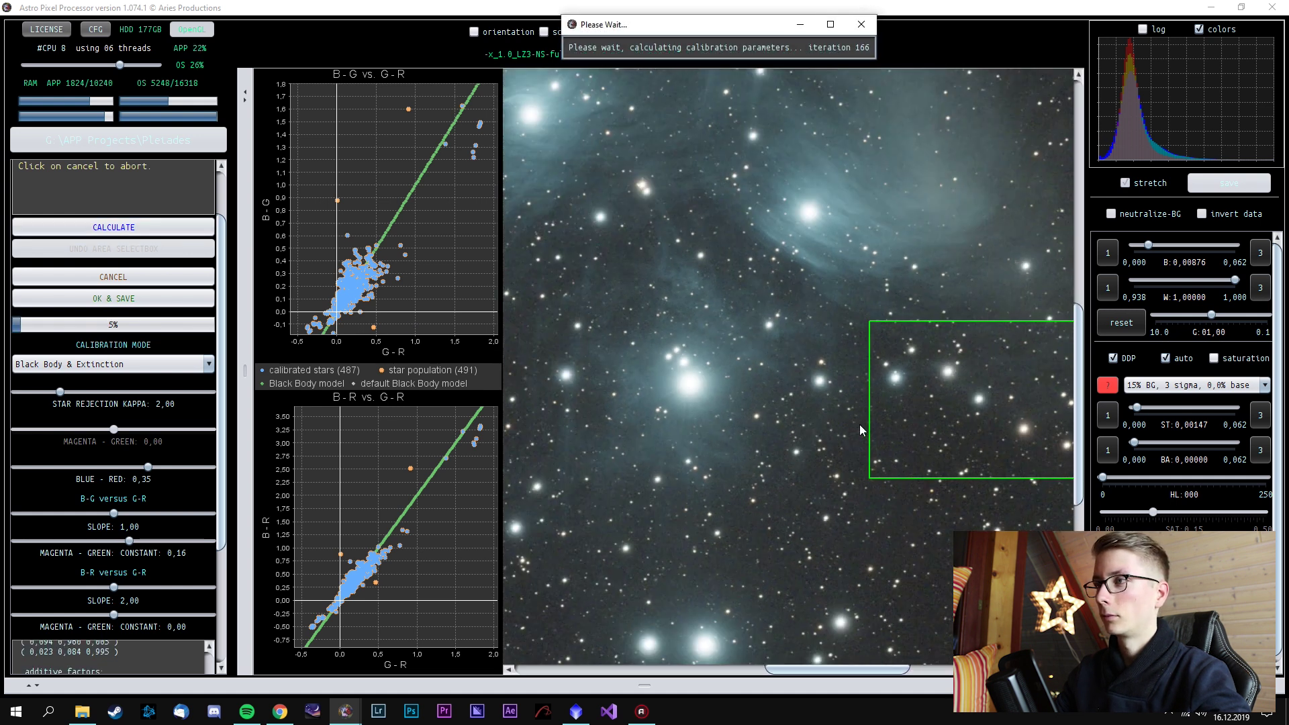
drag(812, 669, 871, 670)
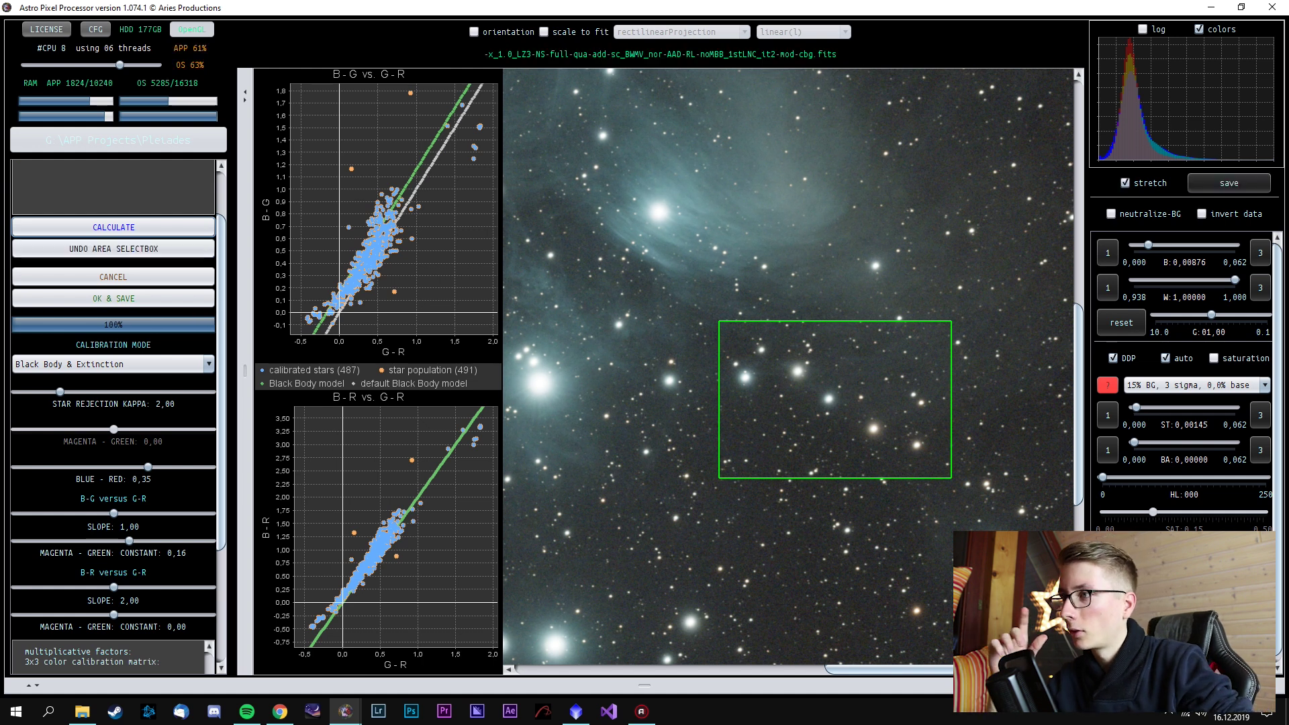
scroll(818, 435, down, 2)
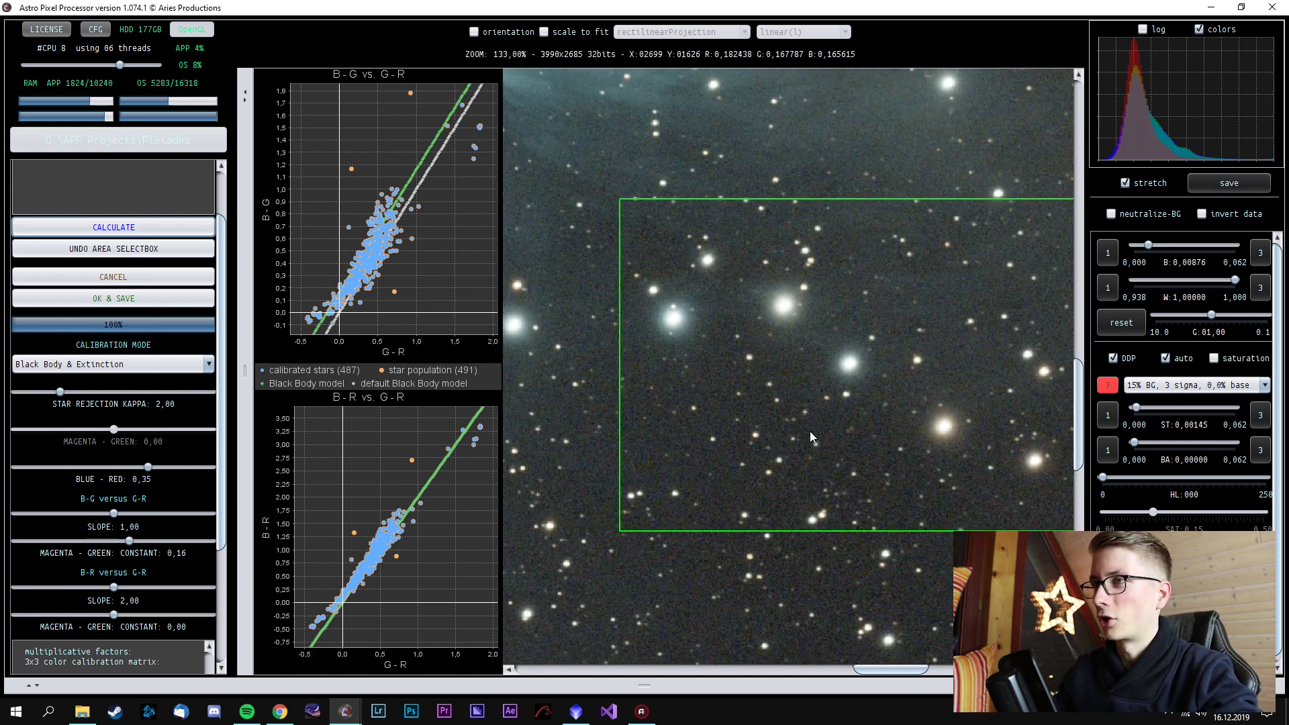
scroll(818, 434, down, 1)
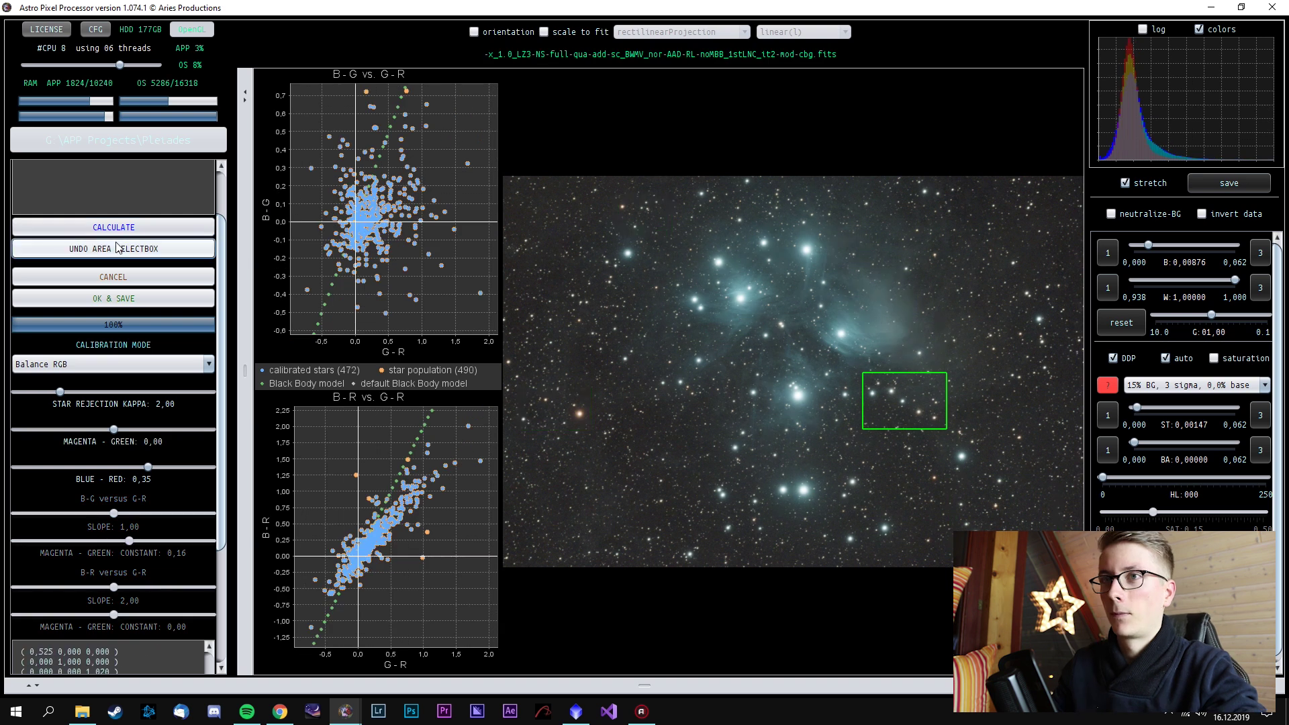
drag(861, 380, 974, 439)
drag(981, 301, 1062, 369)
drag(982, 193, 1048, 253)
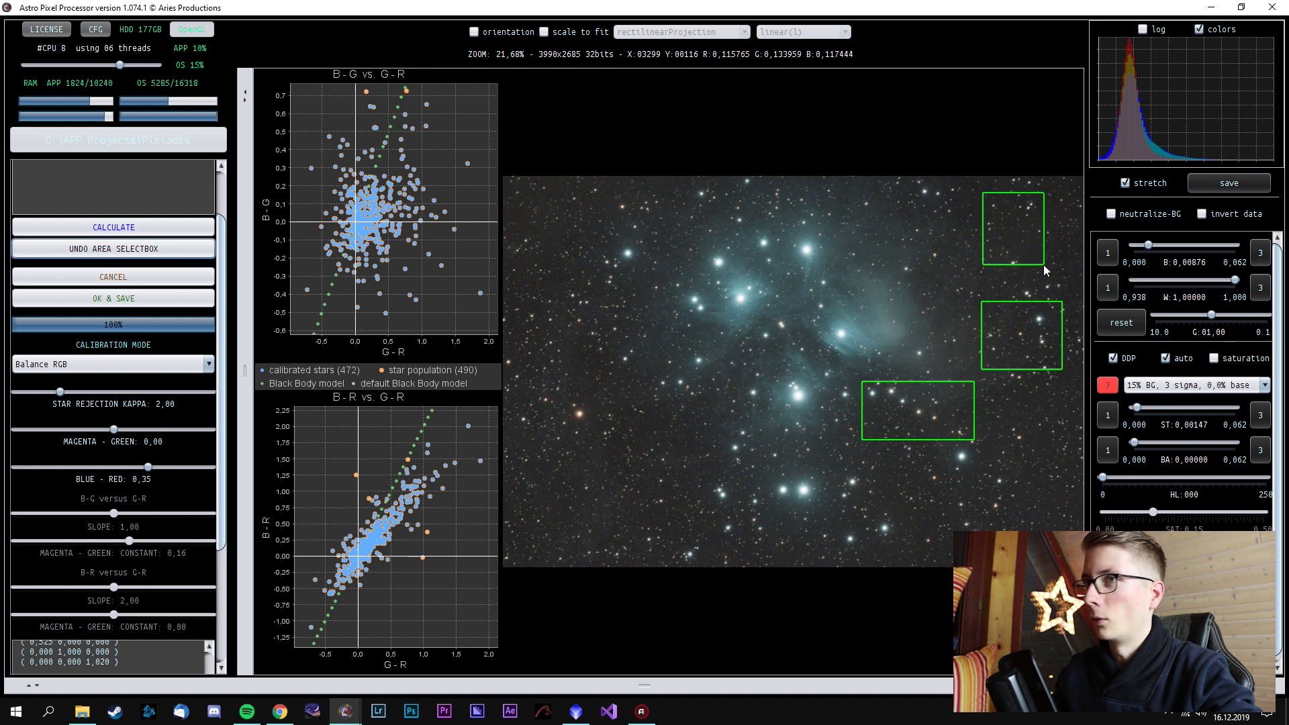
click(161, 252)
click(161, 251)
click(161, 252)
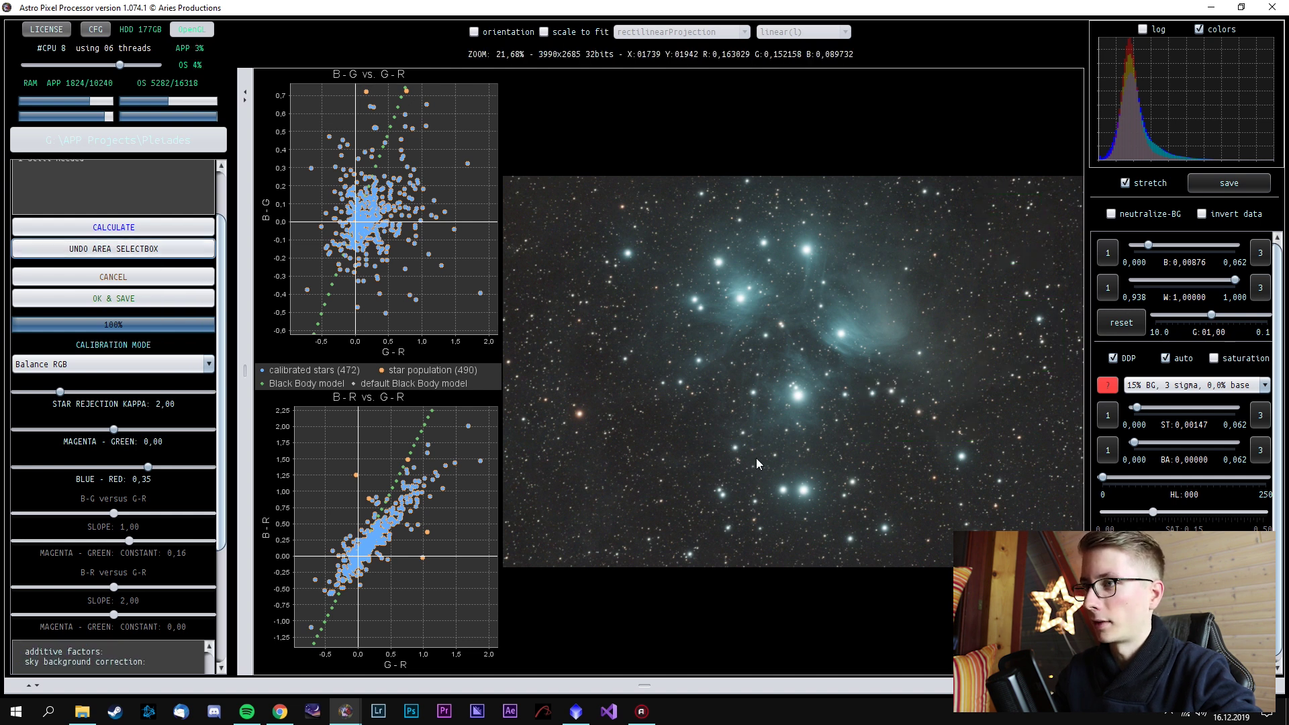
Mark four star areas near the image's edges, away from the nebula, and calculate the star colors in Balance RGB mode
drag(1005, 268, 1063, 377)
drag(992, 177, 1049, 227)
drag(575, 370, 575, 371)
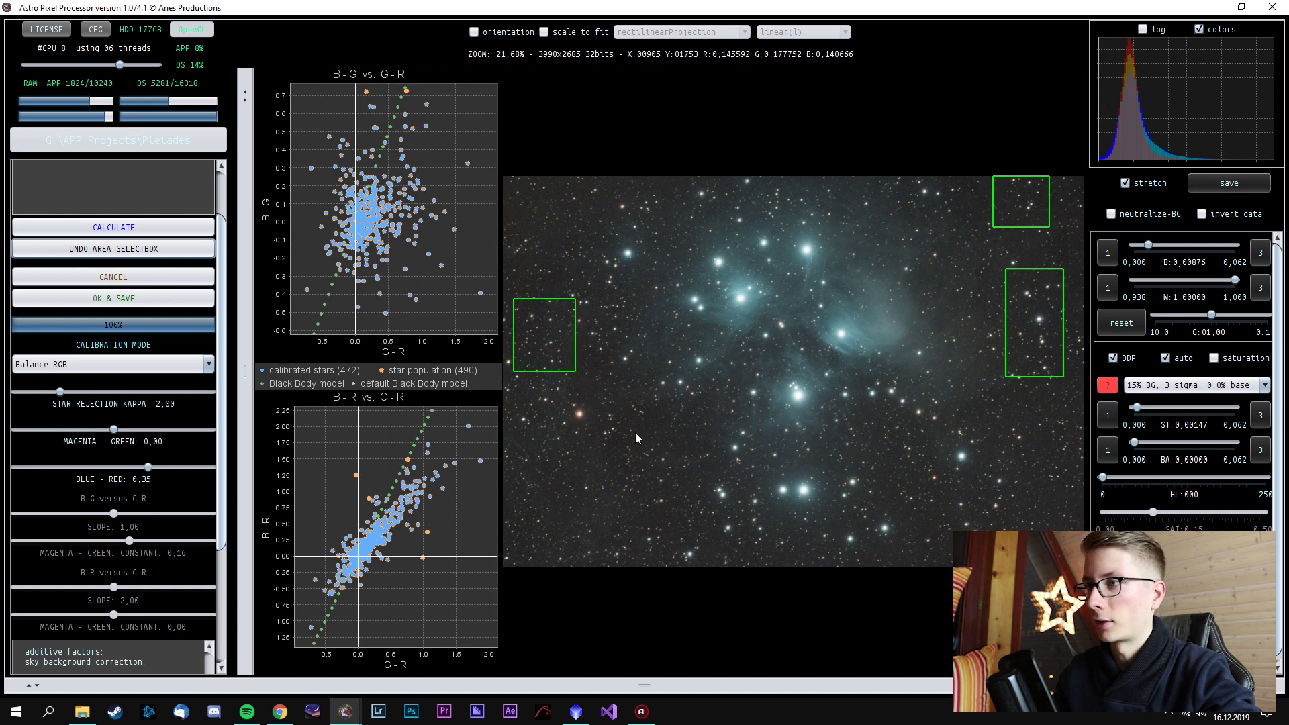
drag(746, 488, 772, 551)
click(179, 230)
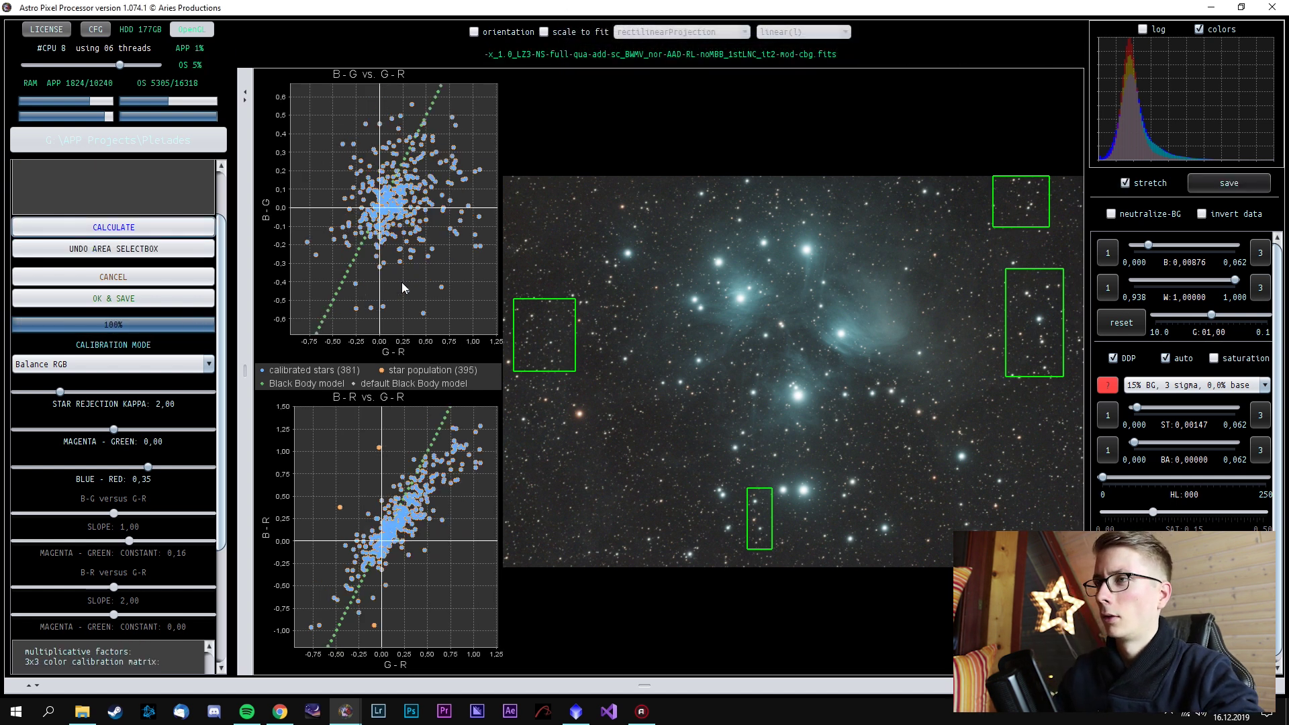
Recalculate the star colors in Adaptive Black Body & Extinction mode and save the result under the proposed file name ending in mod-cbg-csc
click(94, 363)
click(82, 403)
click(114, 227)
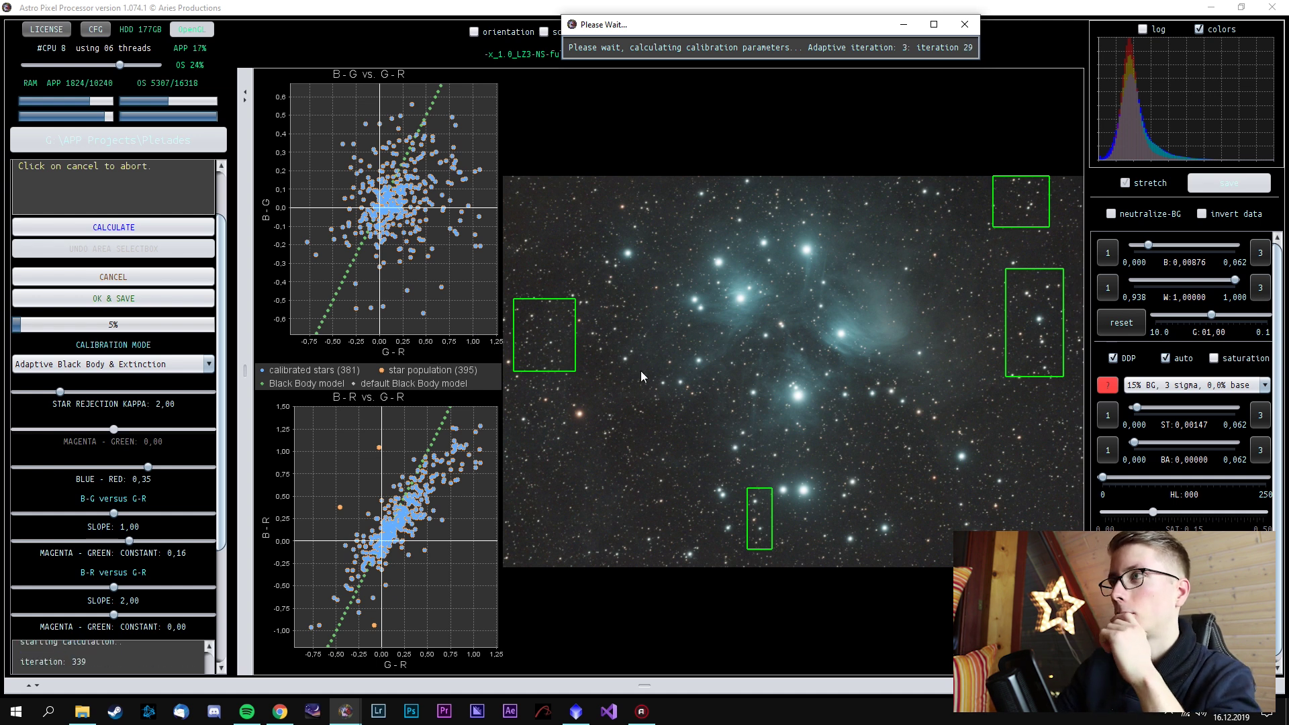
click(773, 382)
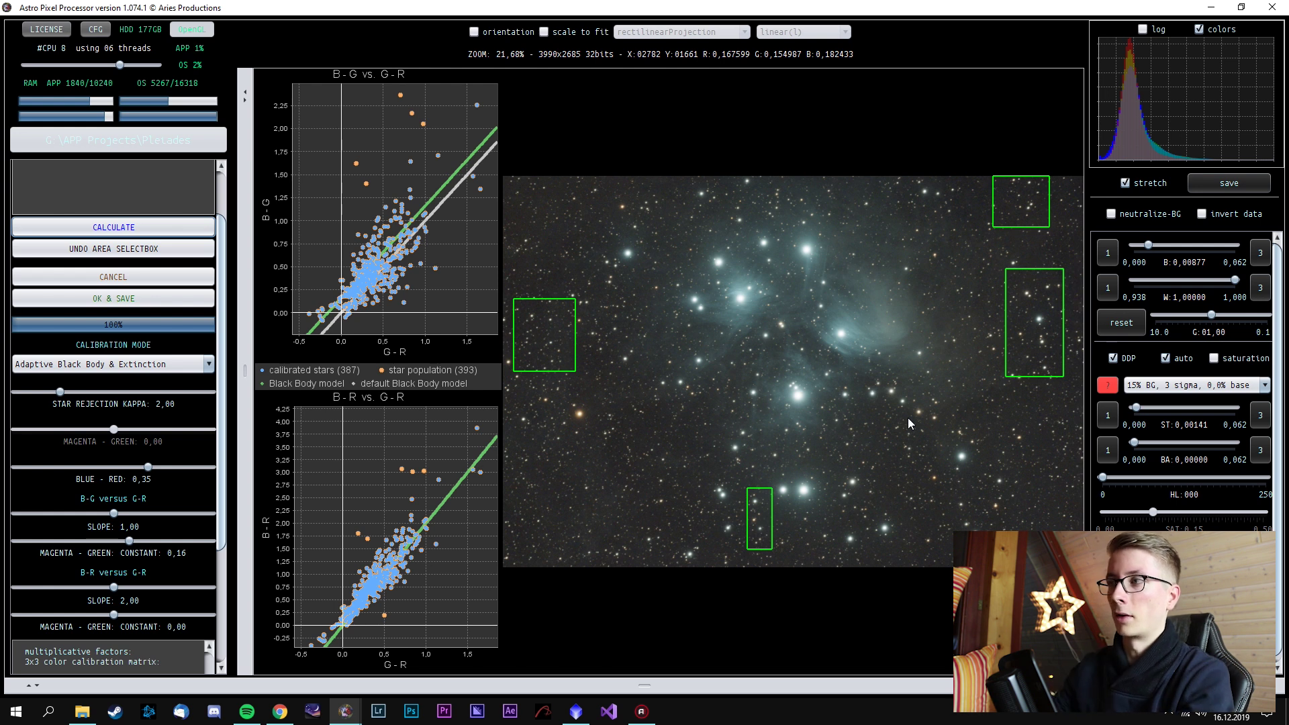
click(182, 297)
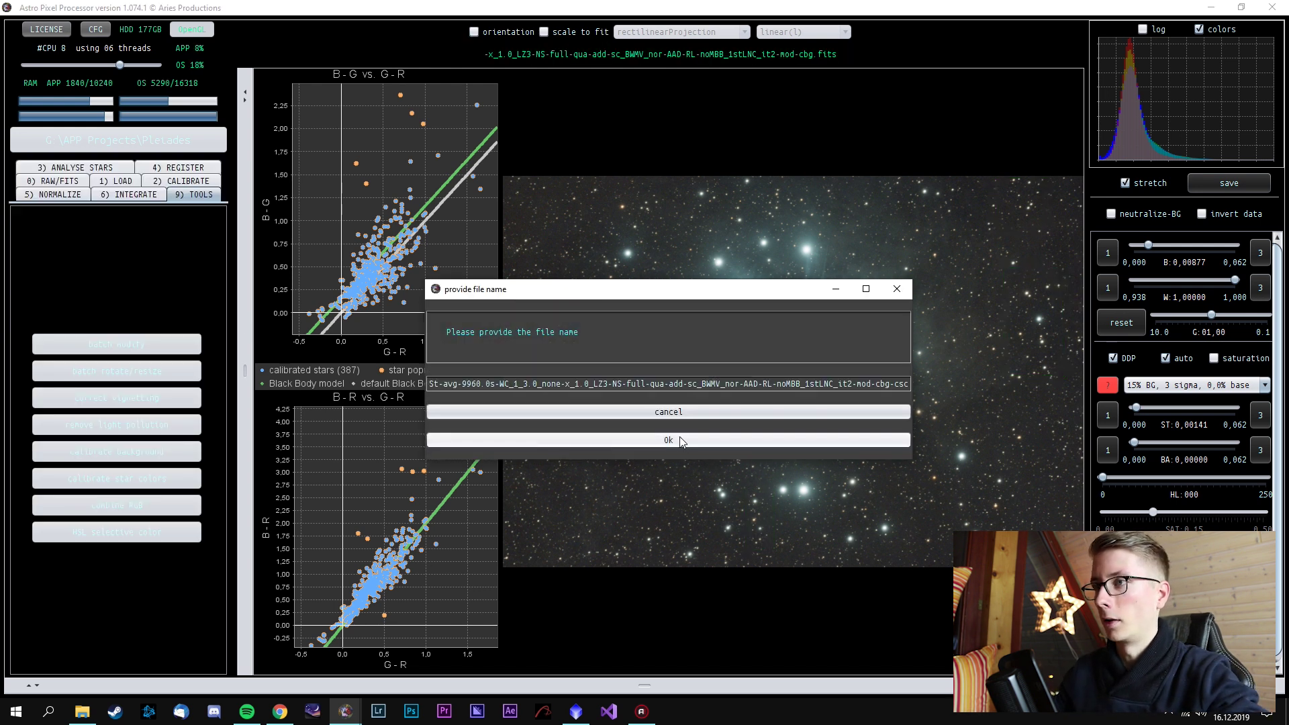
click(685, 440)
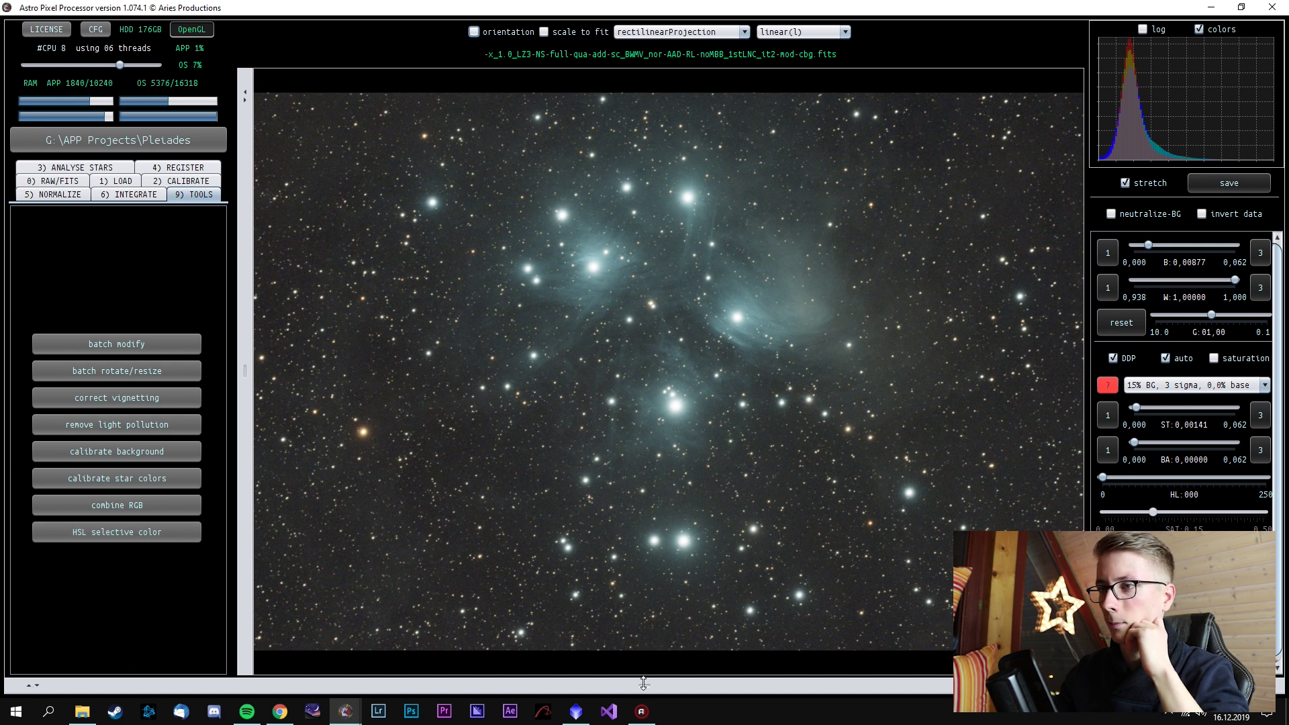
Load the color-calibrated image ending in mod-cbg-csc.fits from the frame list and start HSL selective color on it
drag(643, 682, 643, 581)
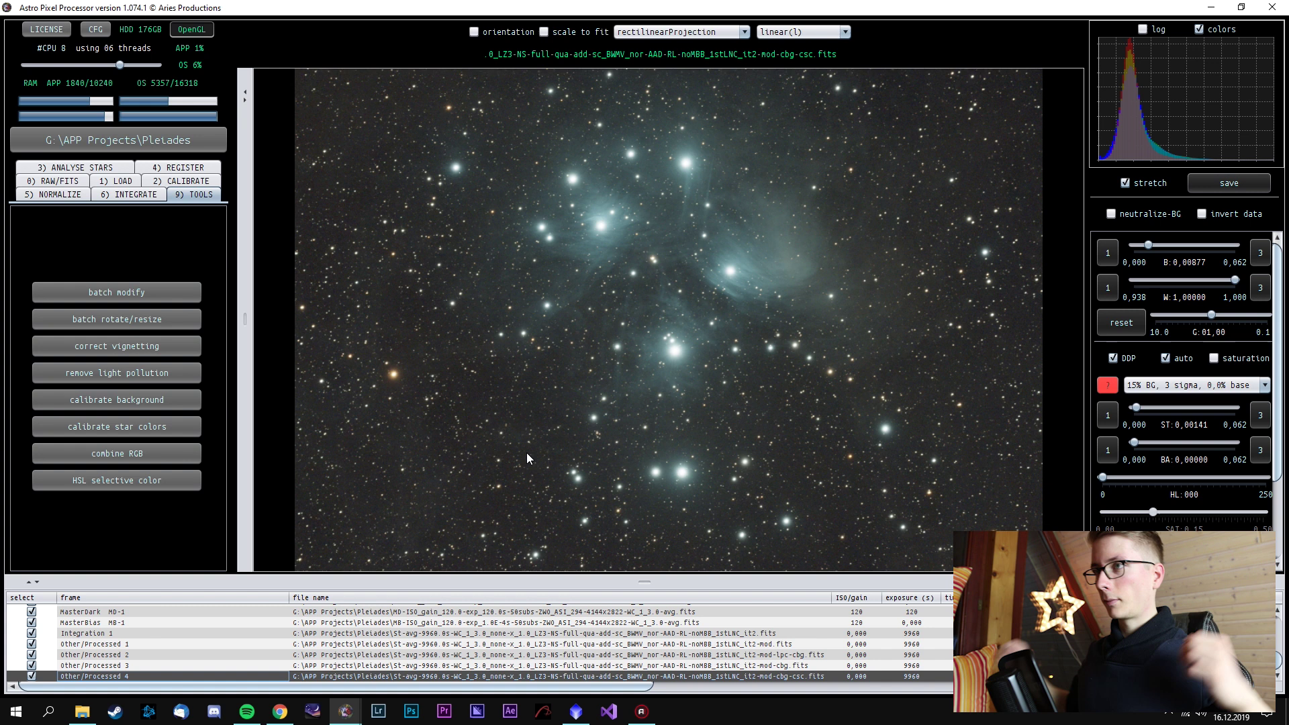
click(161, 481)
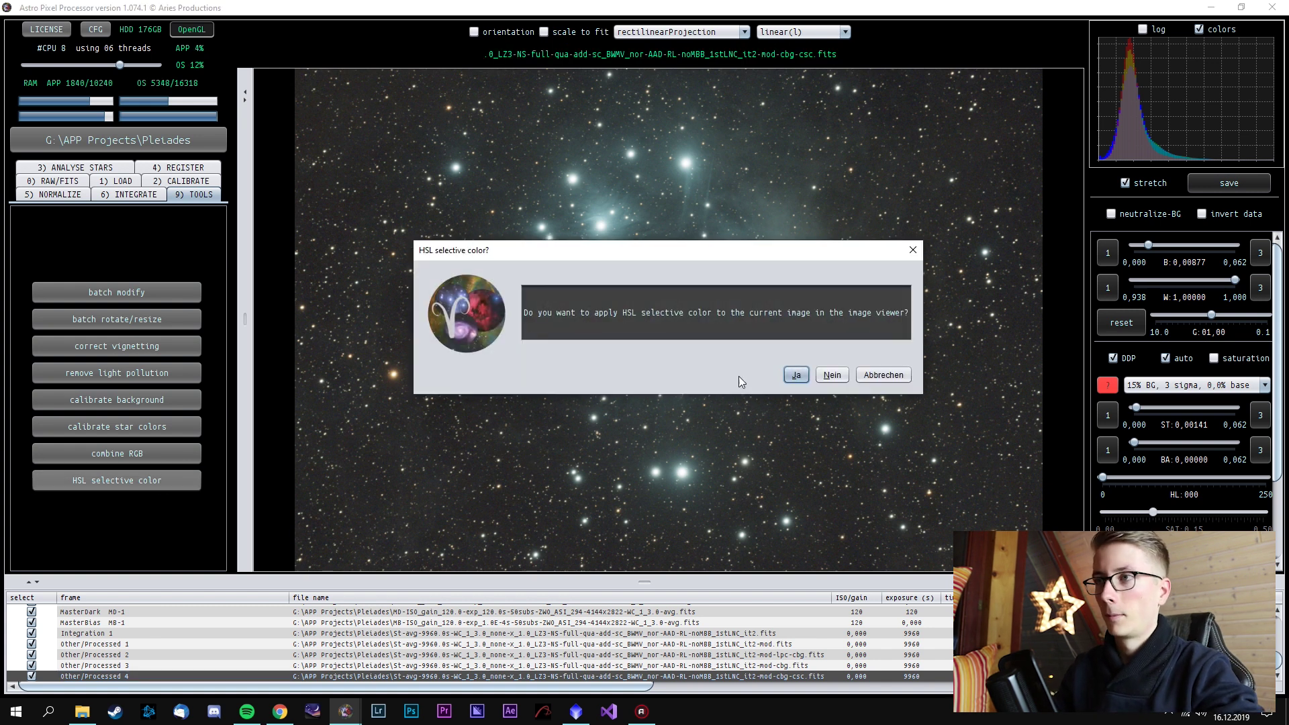
click(796, 375)
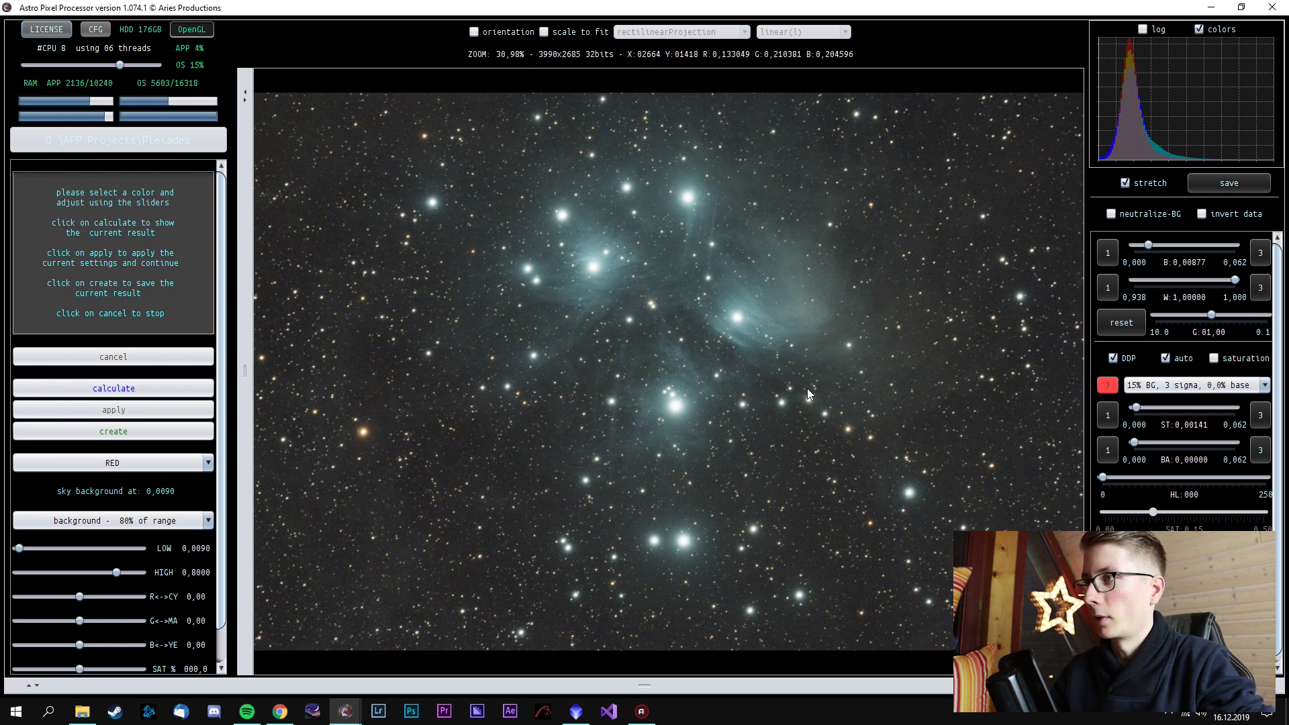
Try a RED adjustment for 80% - 100% of range with R-CY -0,46, G-MA 0,35, B-YE 0,18 and SAT 32,6%, and inspect the calculated result
scroll(173, 581, down, 1)
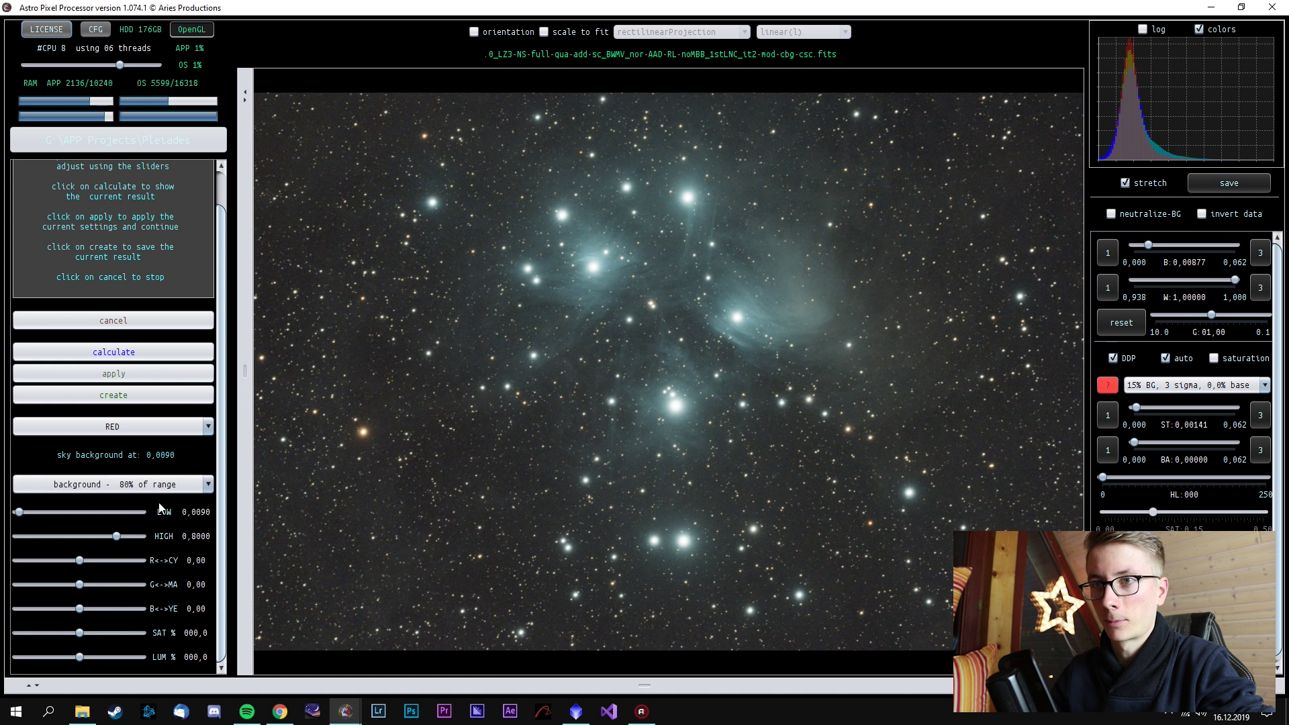
click(168, 485)
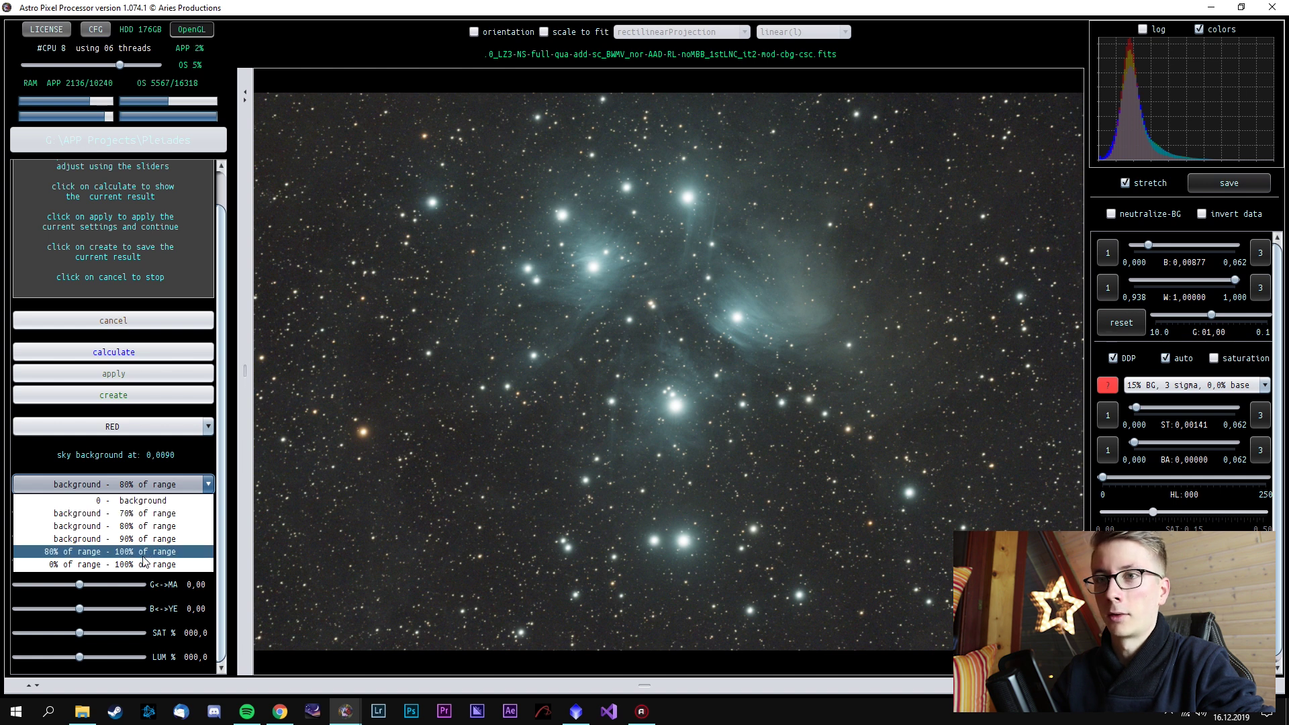
click(168, 553)
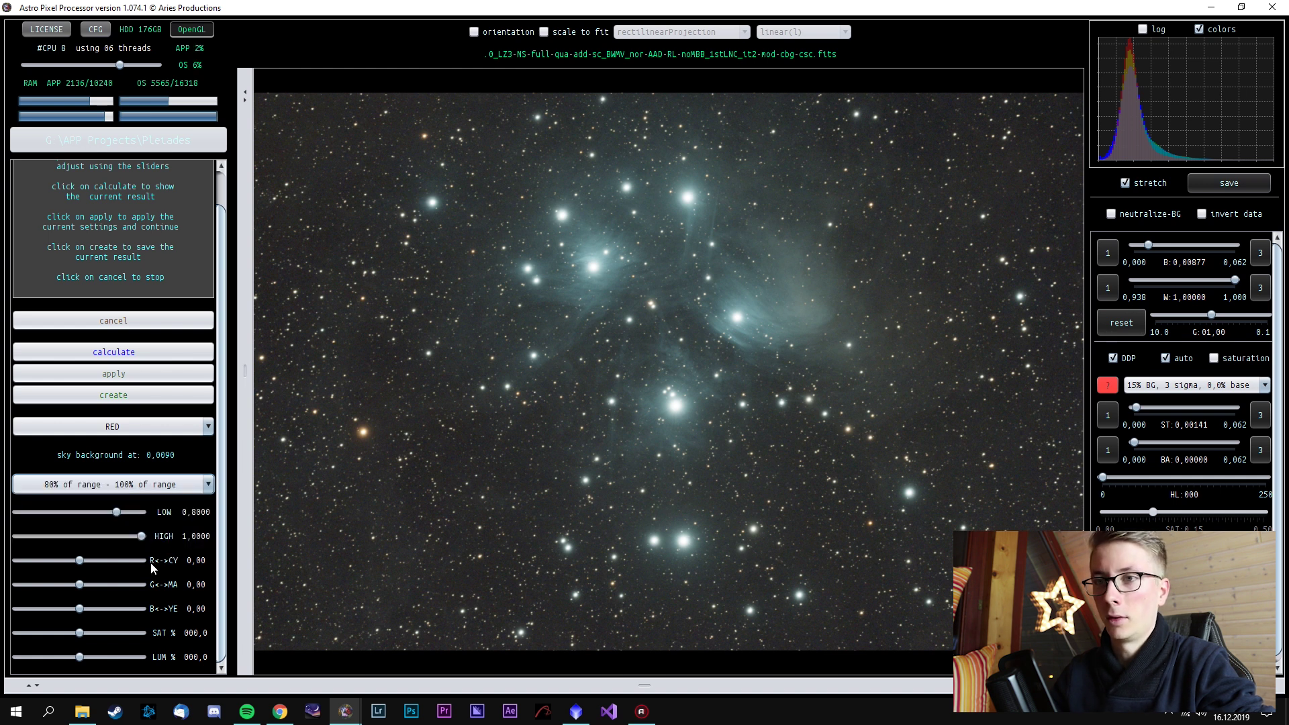
drag(80, 560, 65, 560)
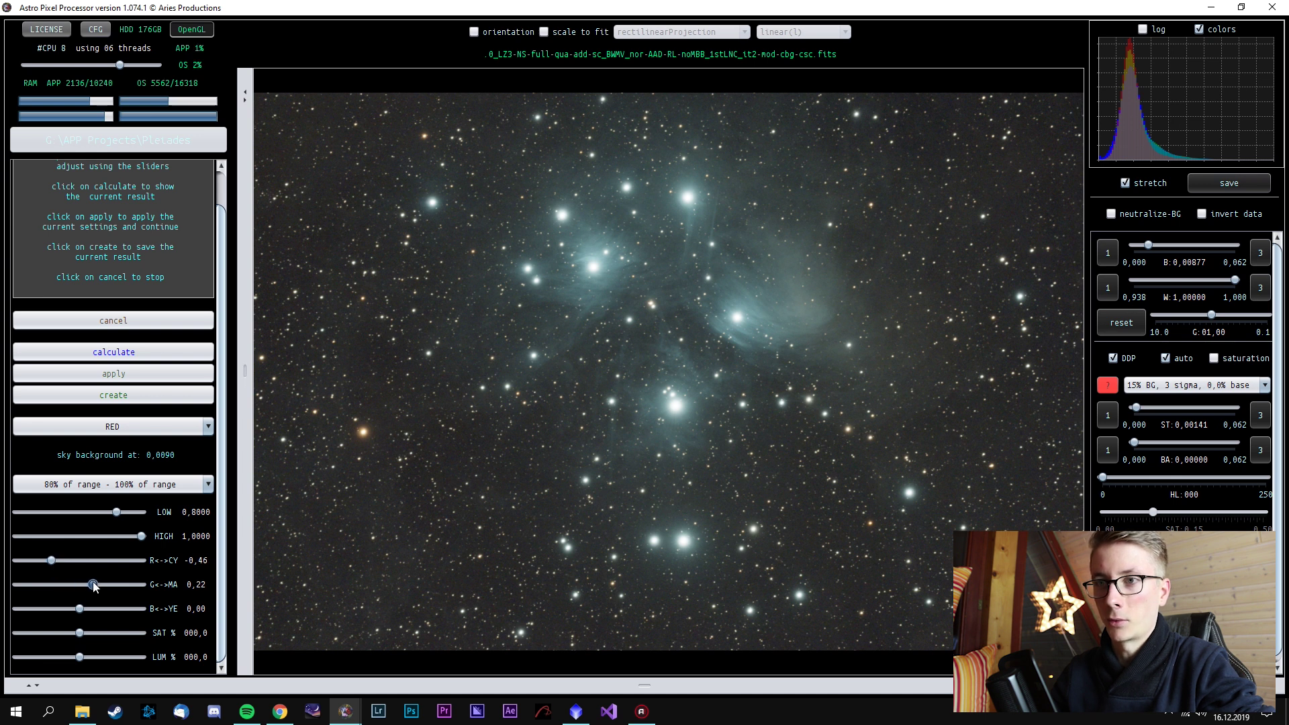
drag(81, 611, 99, 633)
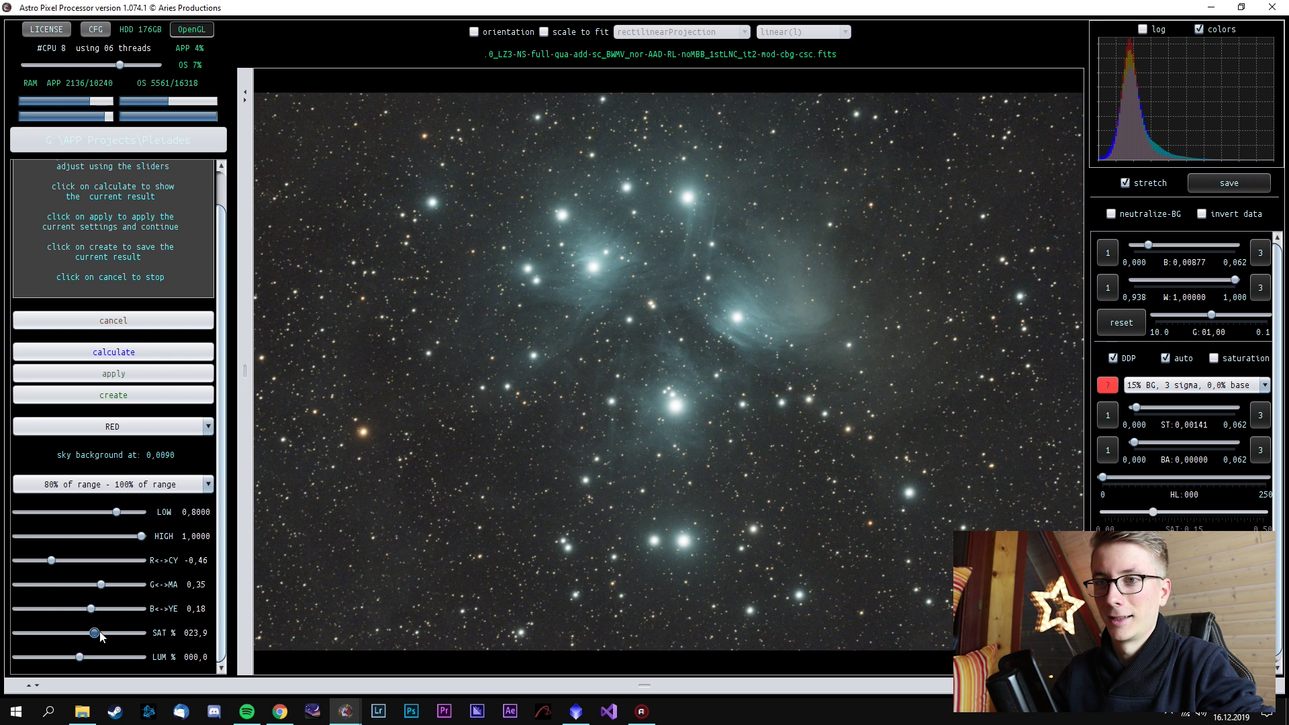
click(209, 353)
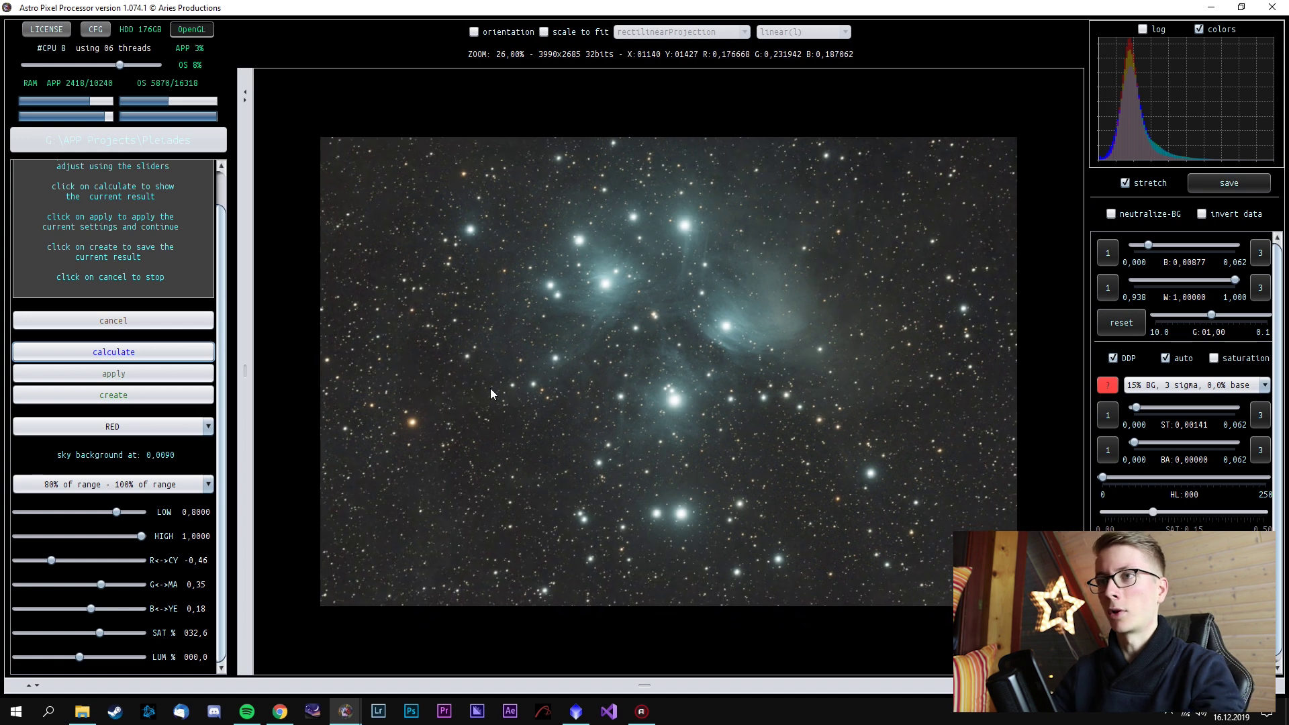
scroll(490, 387, up, 2)
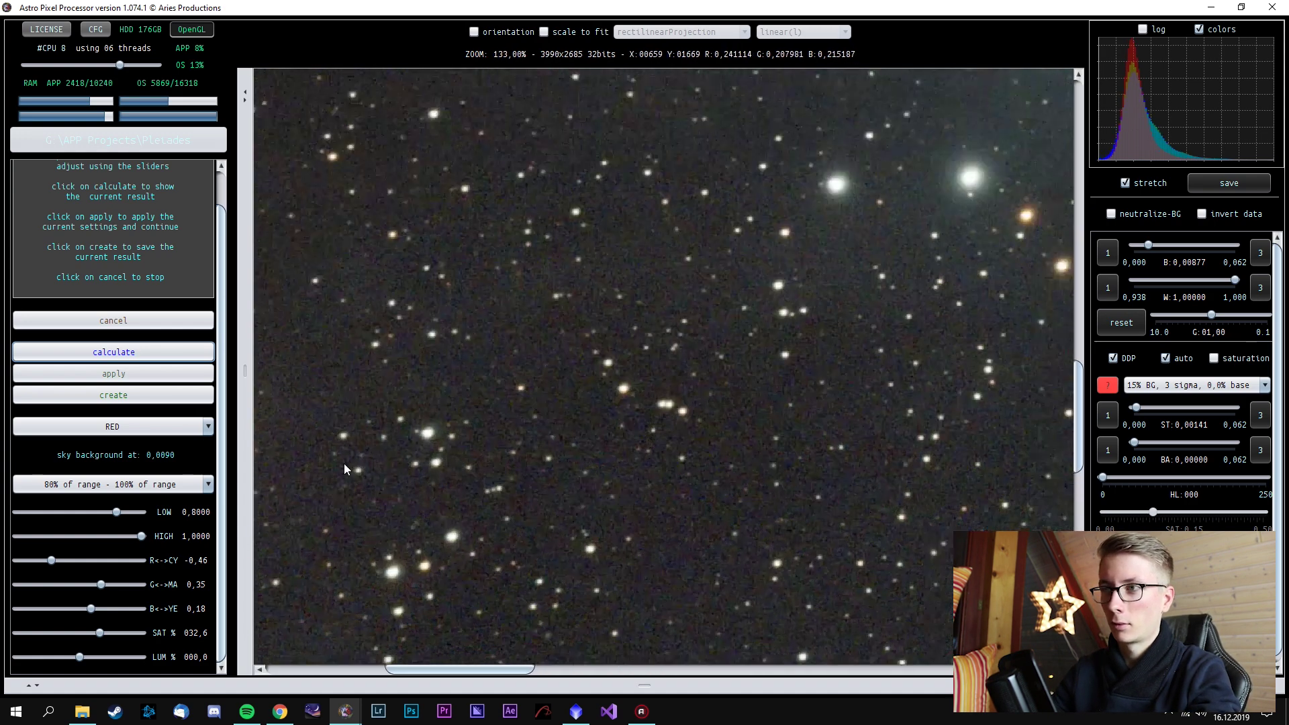
scroll(343, 463, down, 2)
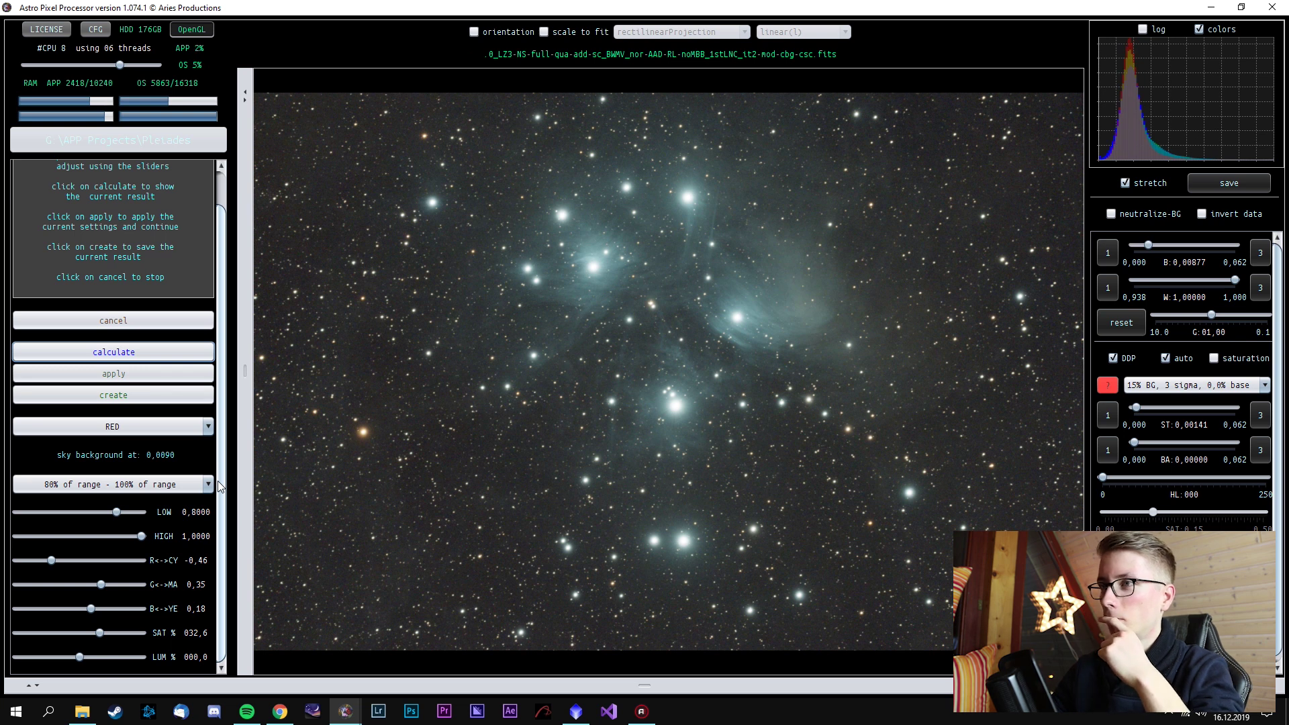
Switch the RED adjustment's range to background - 80% of range and recalculate the image
click(193, 483)
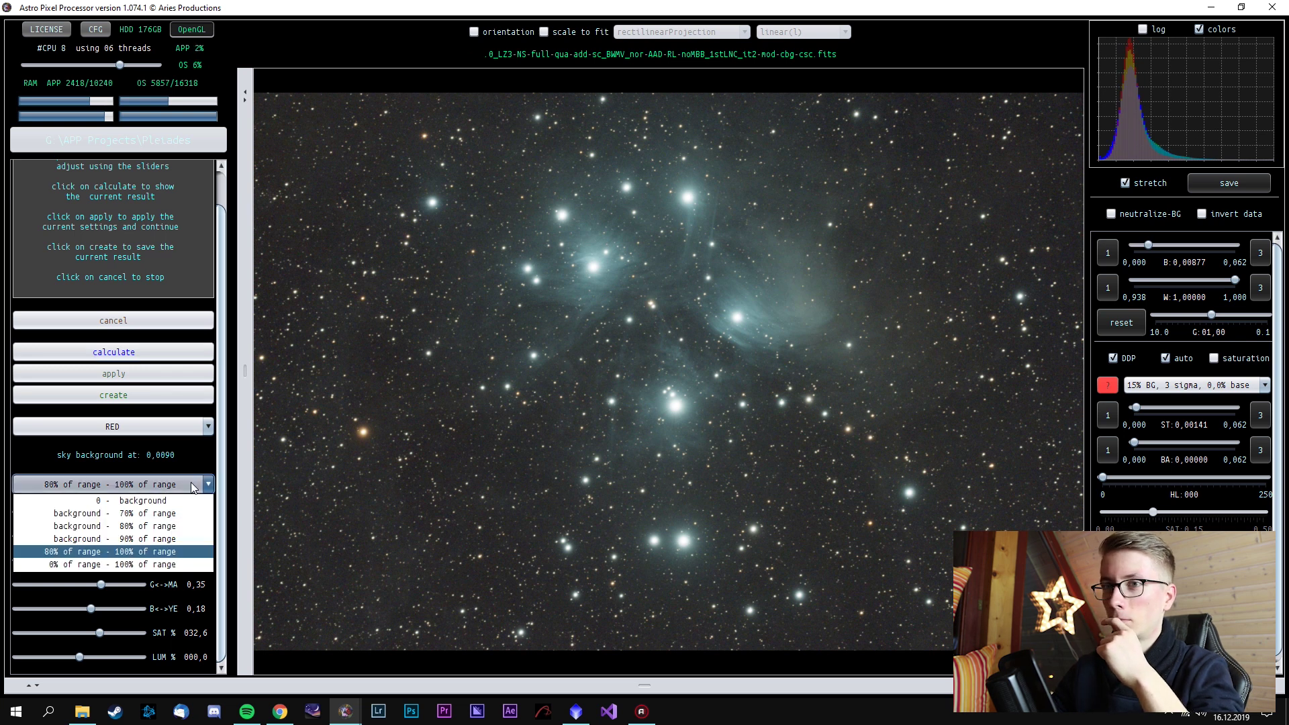
click(114, 529)
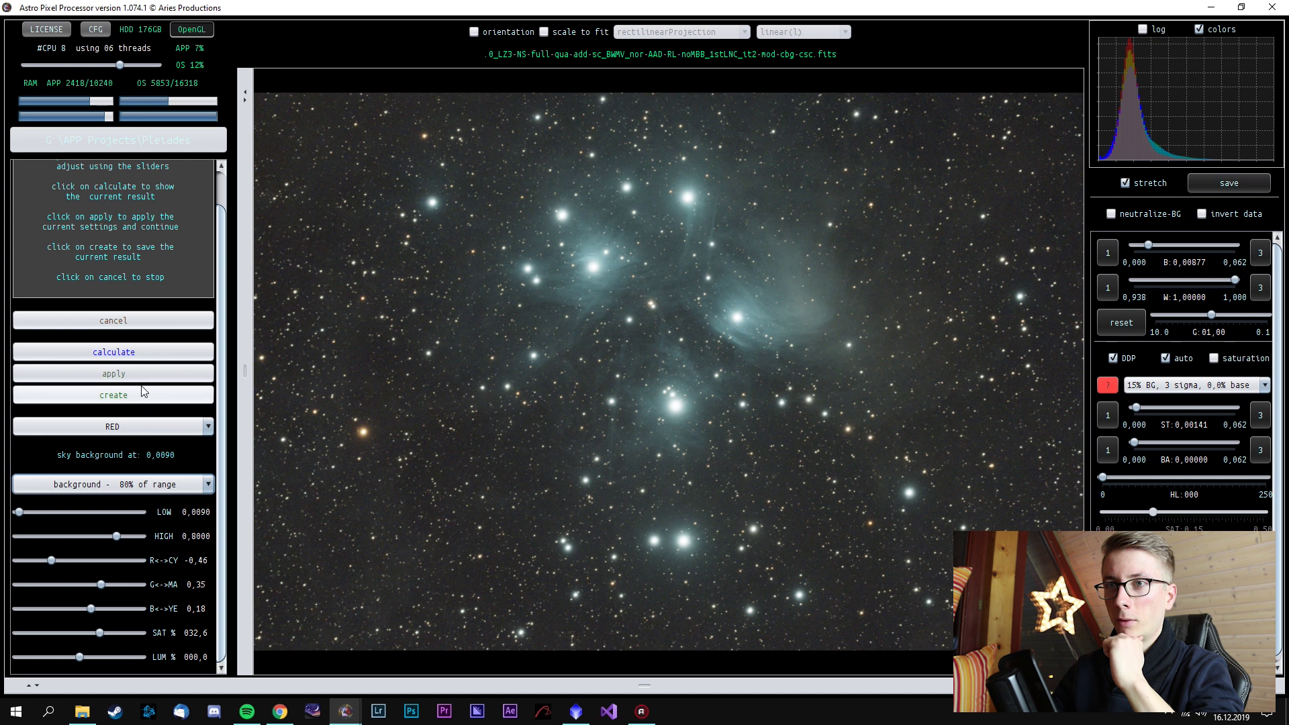
click(145, 352)
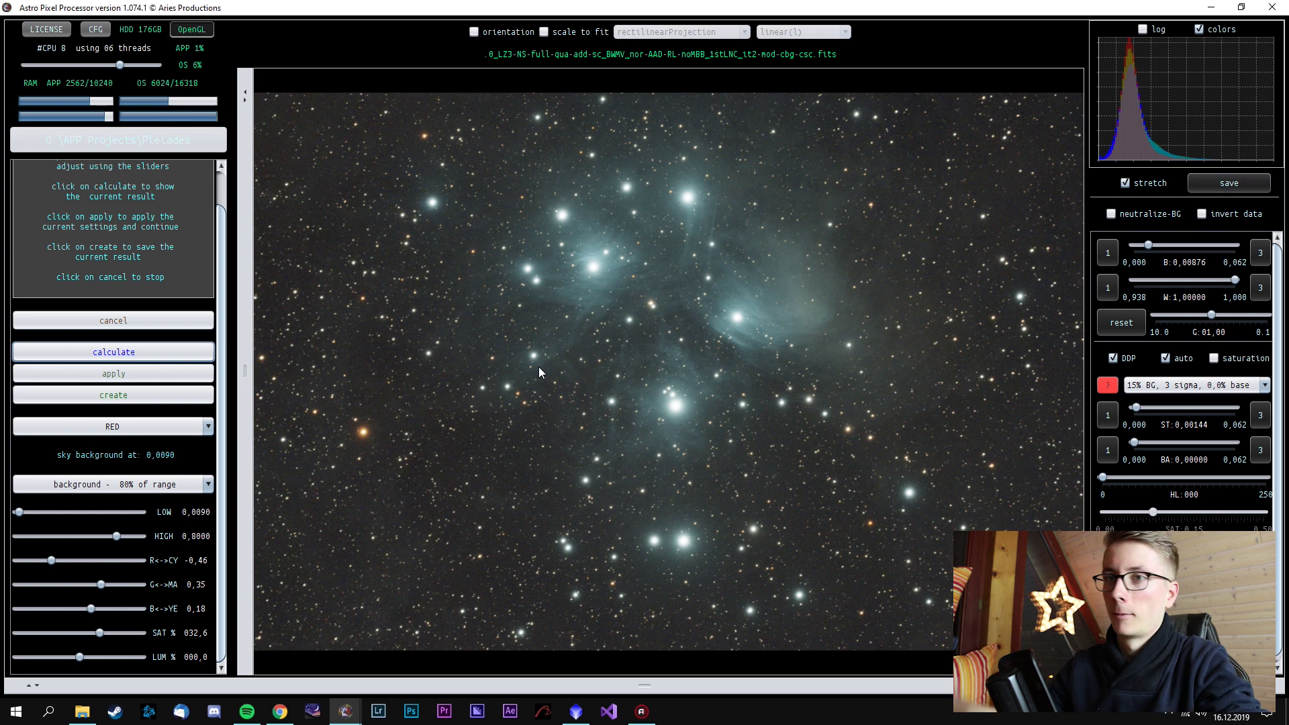
Bring the RED adjustments back near neutral: R-CY 0,01, G-MA 0,02, B-YE -0,01 and SAT 1,1%
mouse_move(117, 536)
mouse_down()
mouse_move(82, 536)
mouse_move(116, 538)
mouse_up()
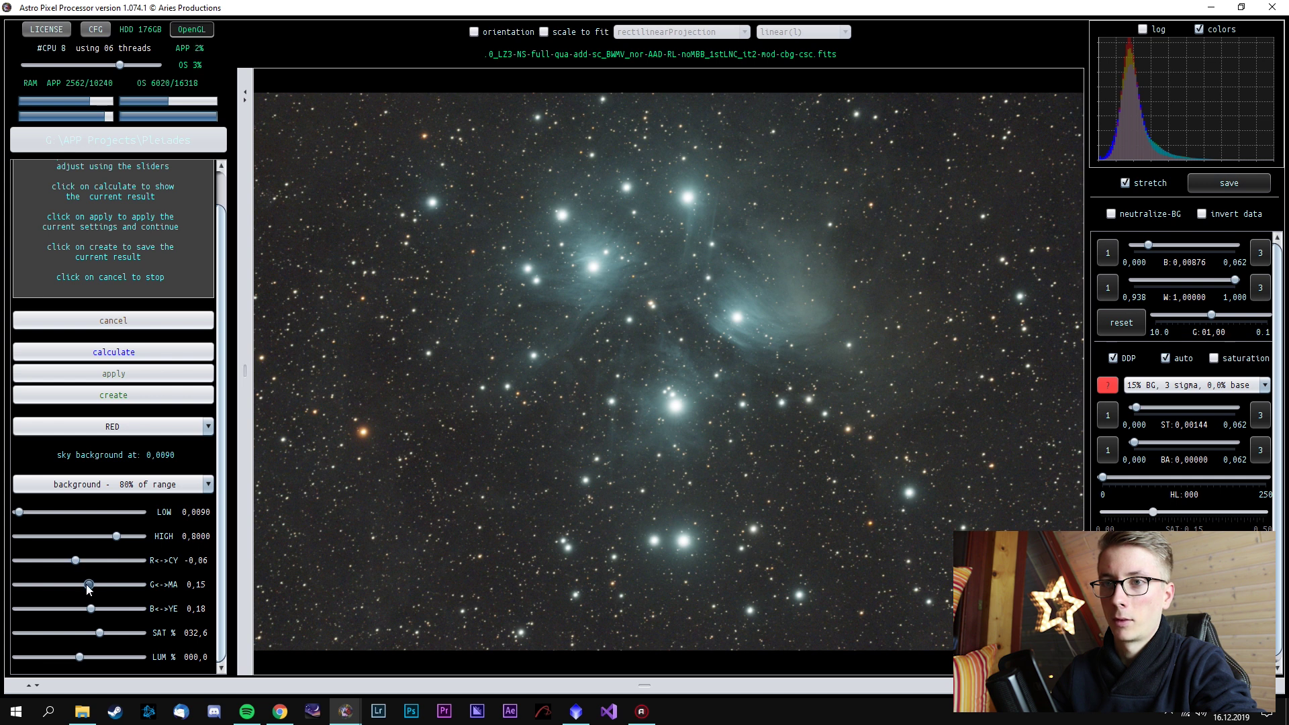
click(79, 608)
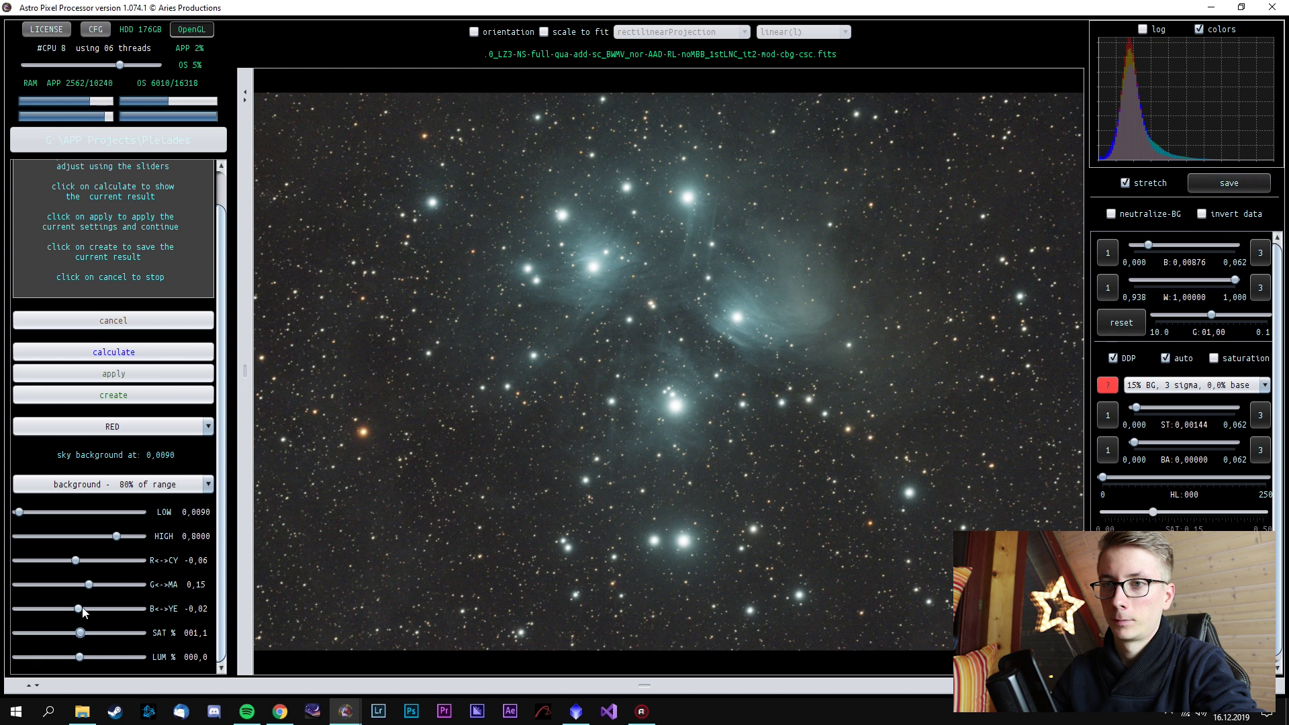
click(80, 585)
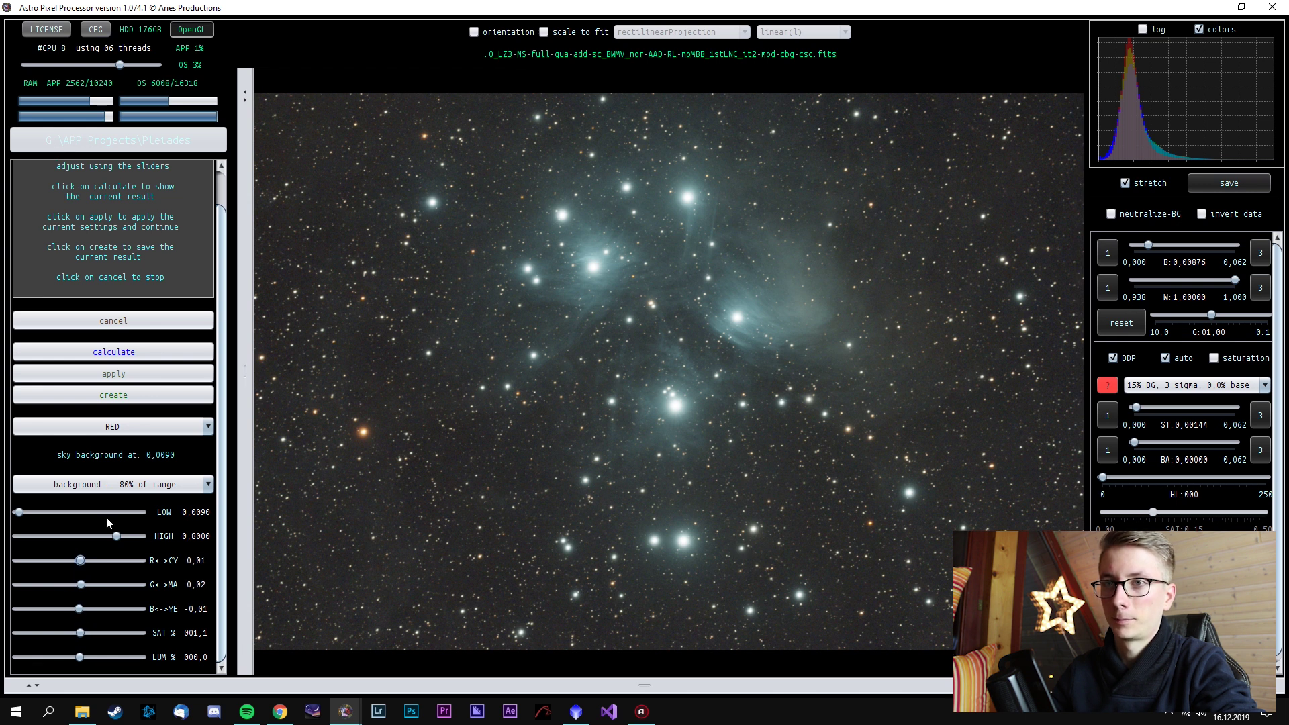
Switch the selective color adjustment to CYAN, set R-CY -0,20, G-MA 0,16 and B-YE -0,20, and calculate the result
click(131, 428)
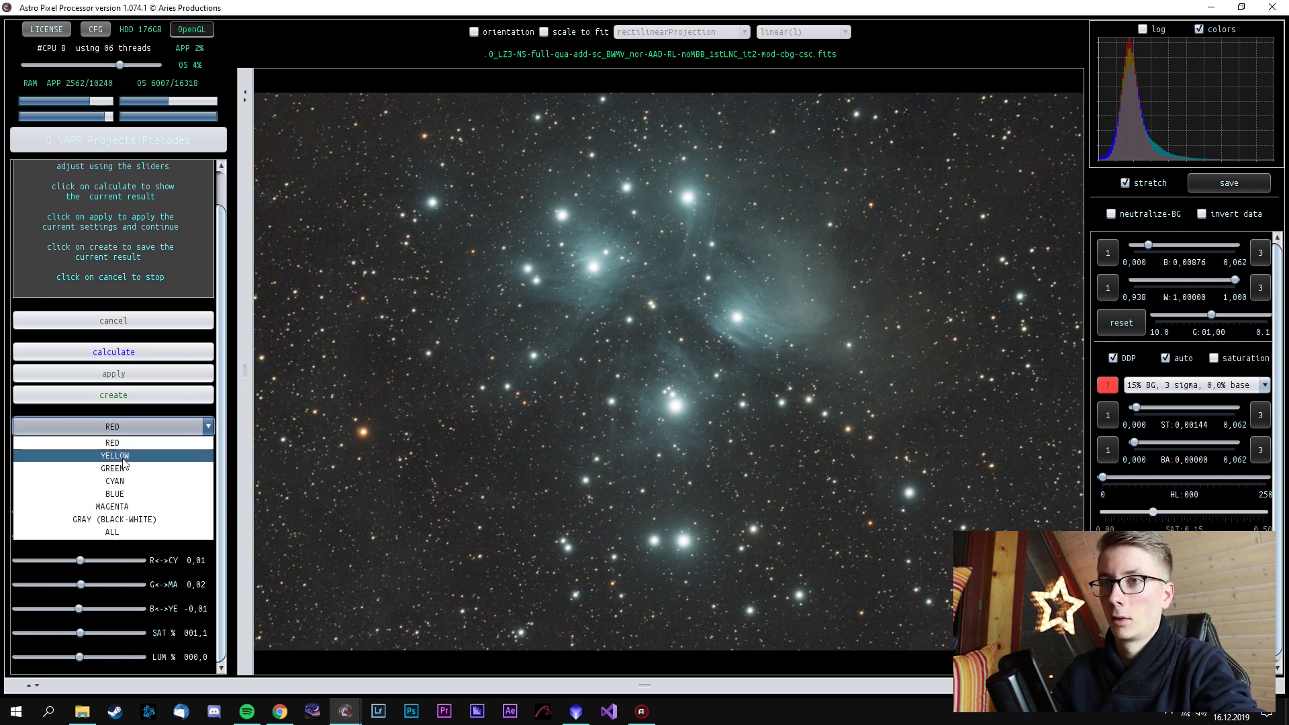
click(131, 494)
click(137, 426)
click(124, 480)
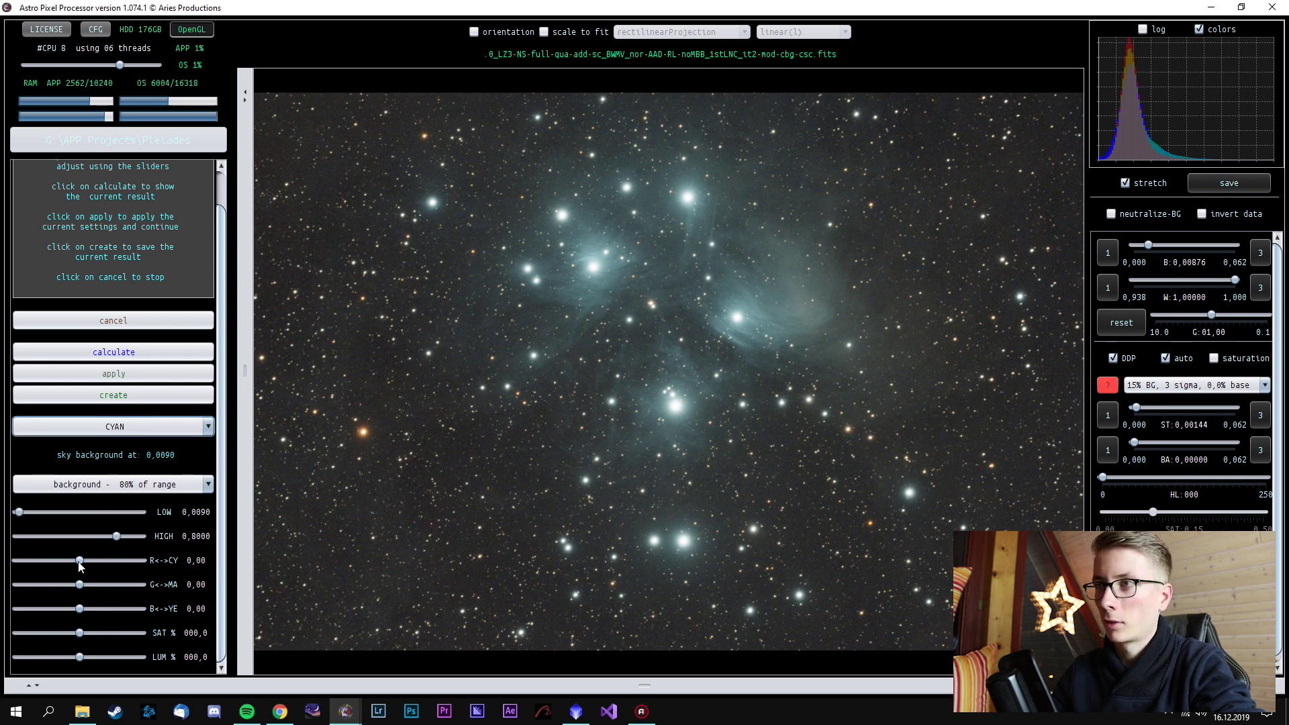
drag(79, 584, 67, 610)
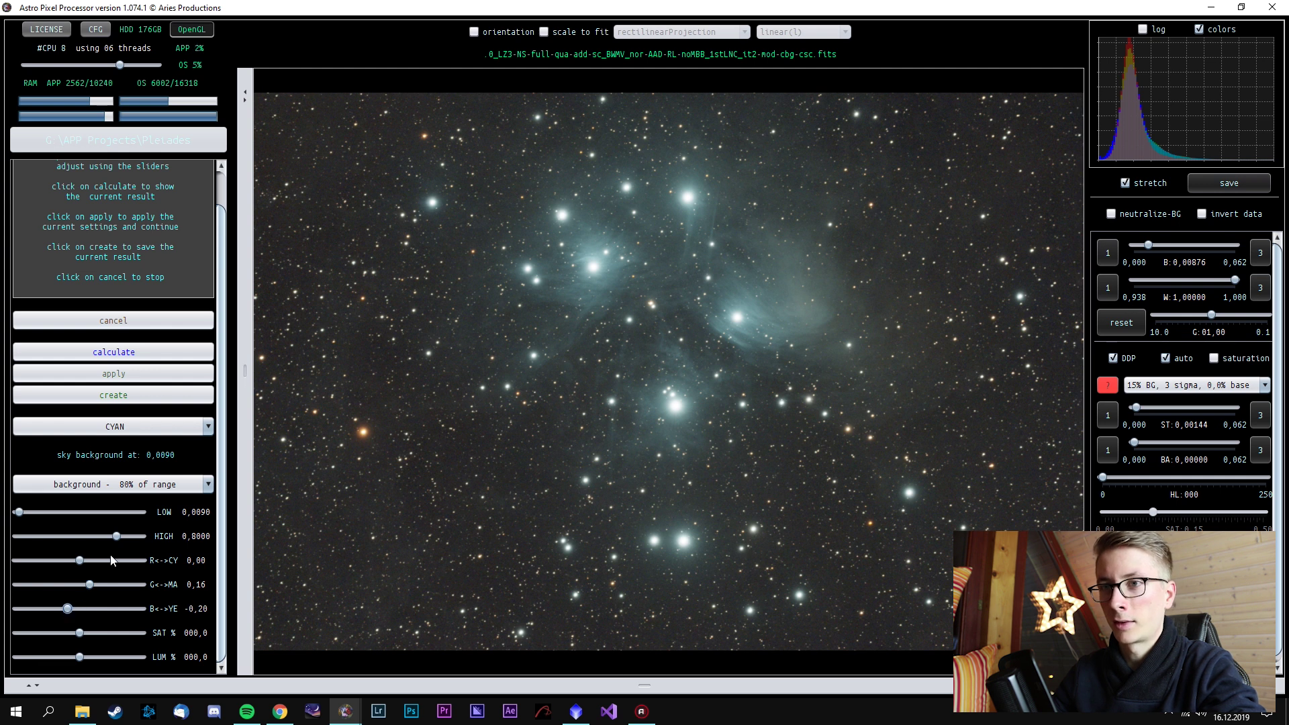
drag(71, 560, 69, 560)
click(113, 352)
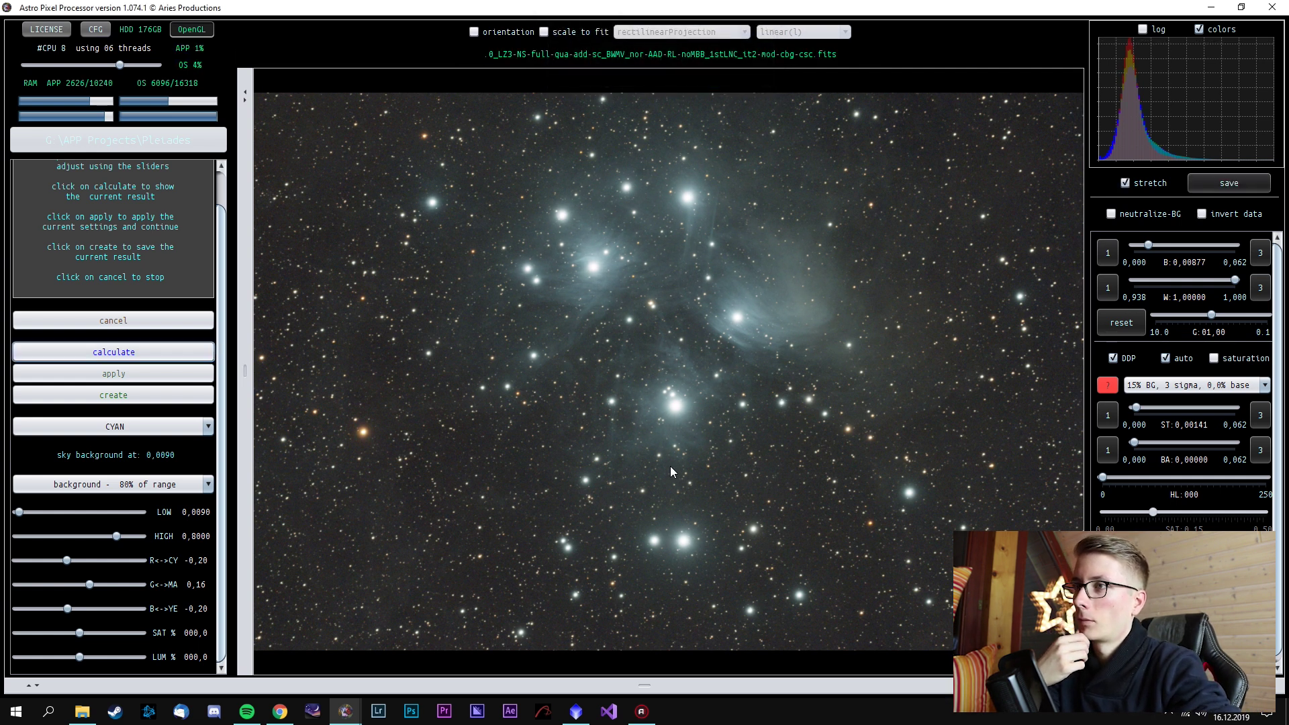
Change the CYAN adjustment to R-CY 0,00, G-MA 0,36, B-YE -0,40 and SAT 20,0%, then recalculate and inspect the nebula
click(79, 560)
click(56, 609)
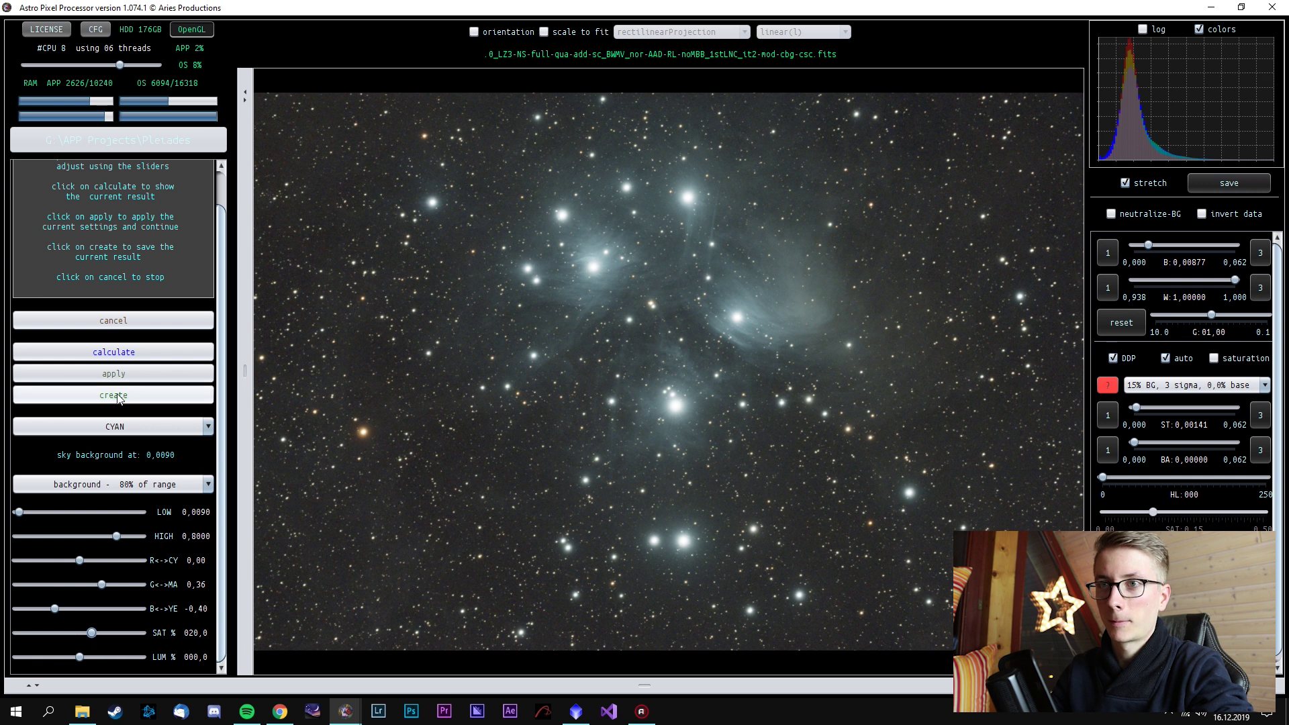
click(115, 352)
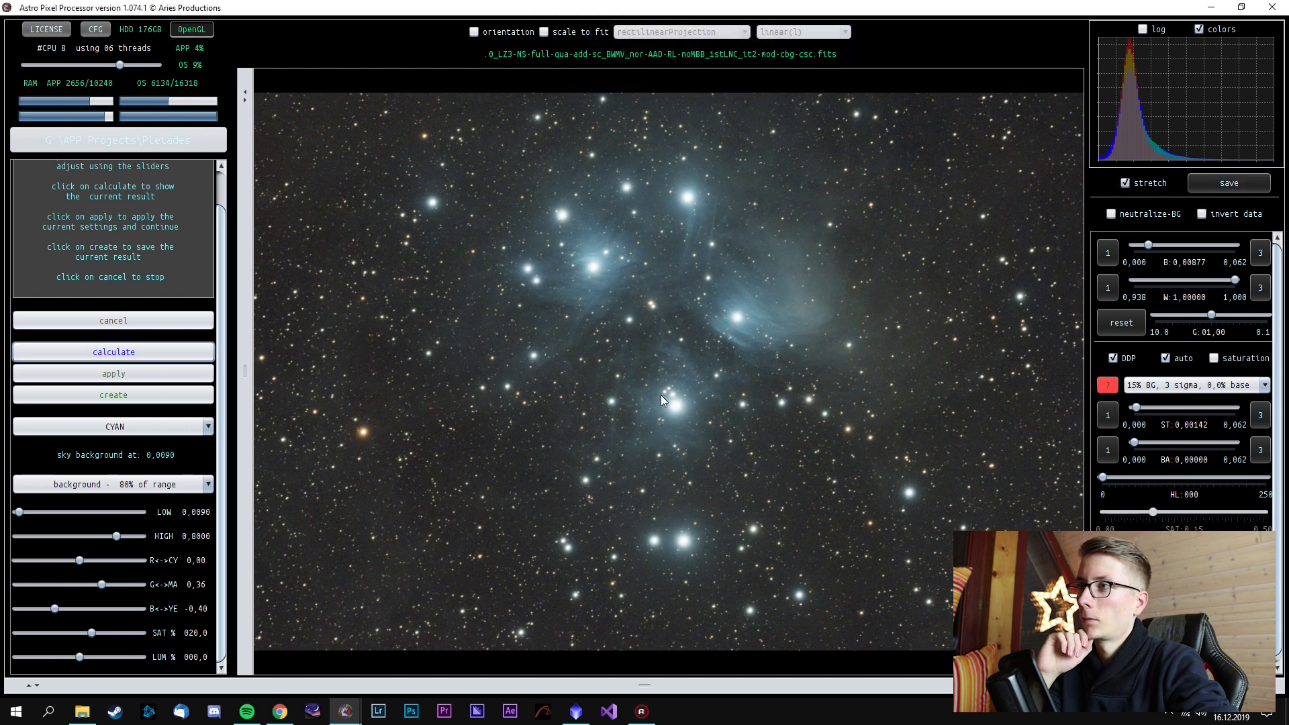
scroll(692, 369, down, 1)
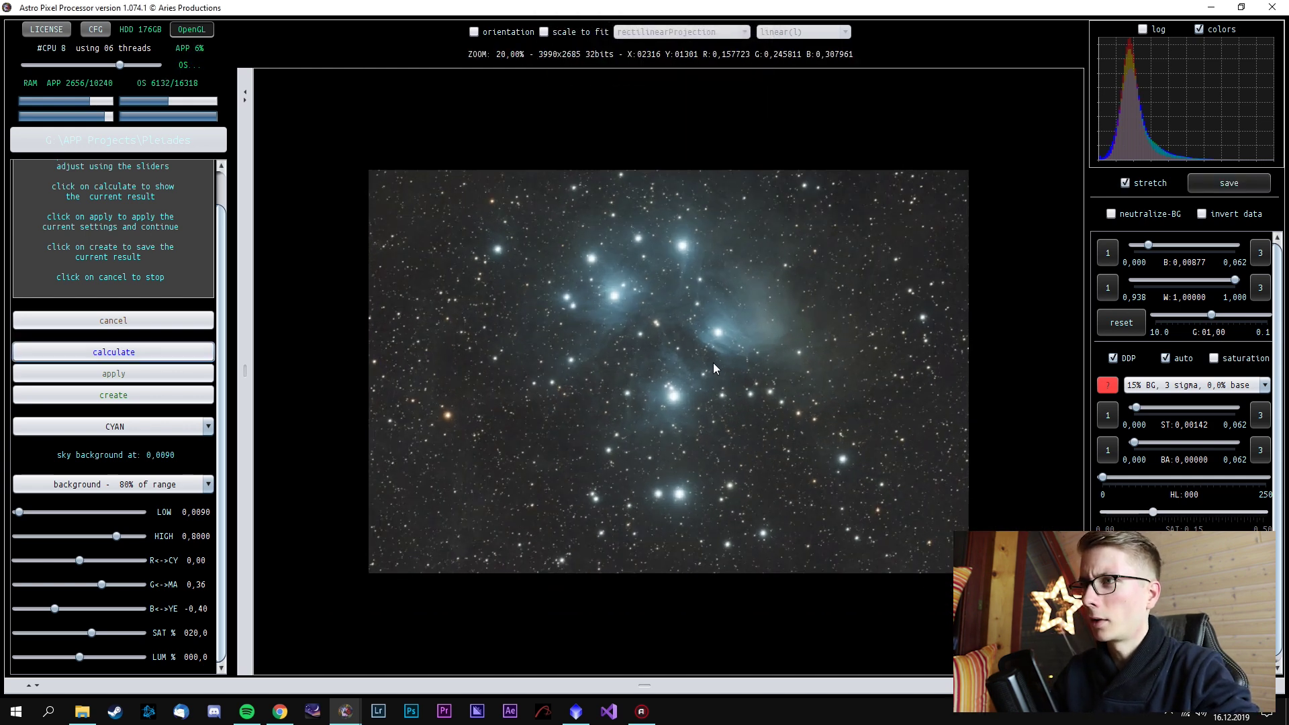
scroll(713, 362, up, 2)
scroll(712, 332, down, 1)
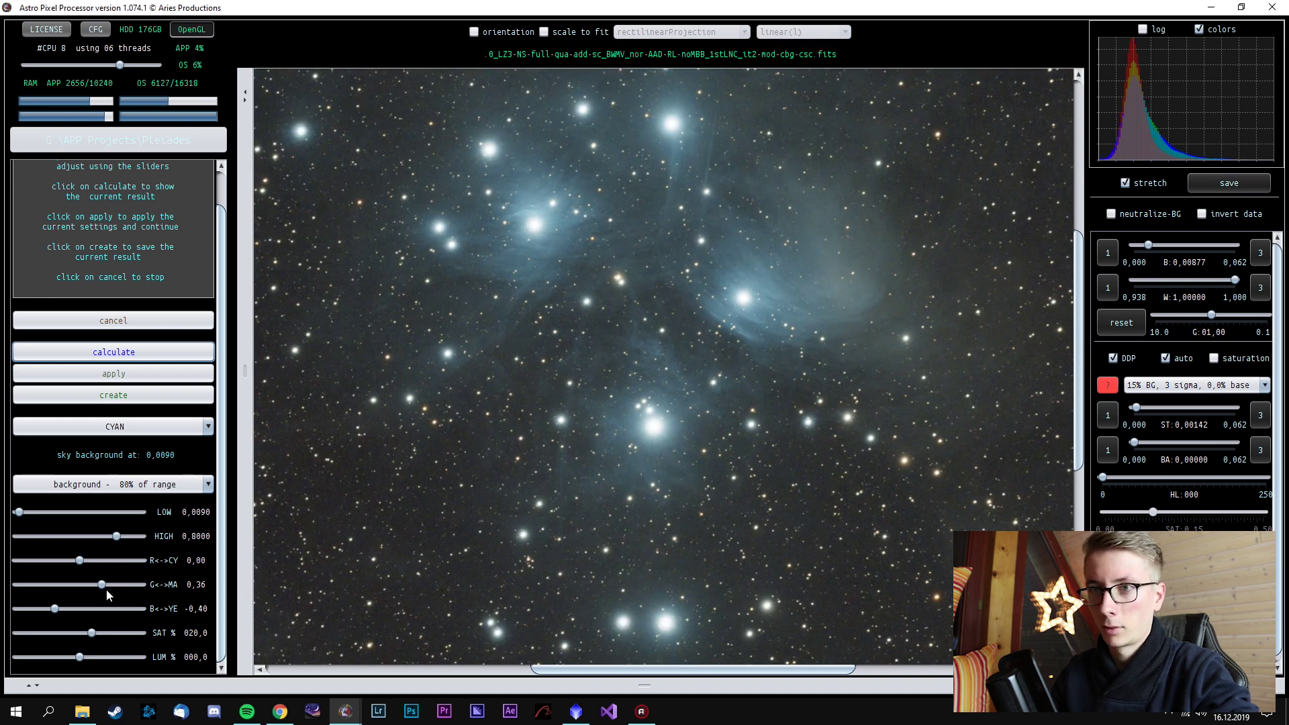
Reduce the CYAN adjustment to G-MA 0,28, B-YE -0,30 and SAT 18,5%, then recalculate and inspect the image
drag(55, 608, 57, 608)
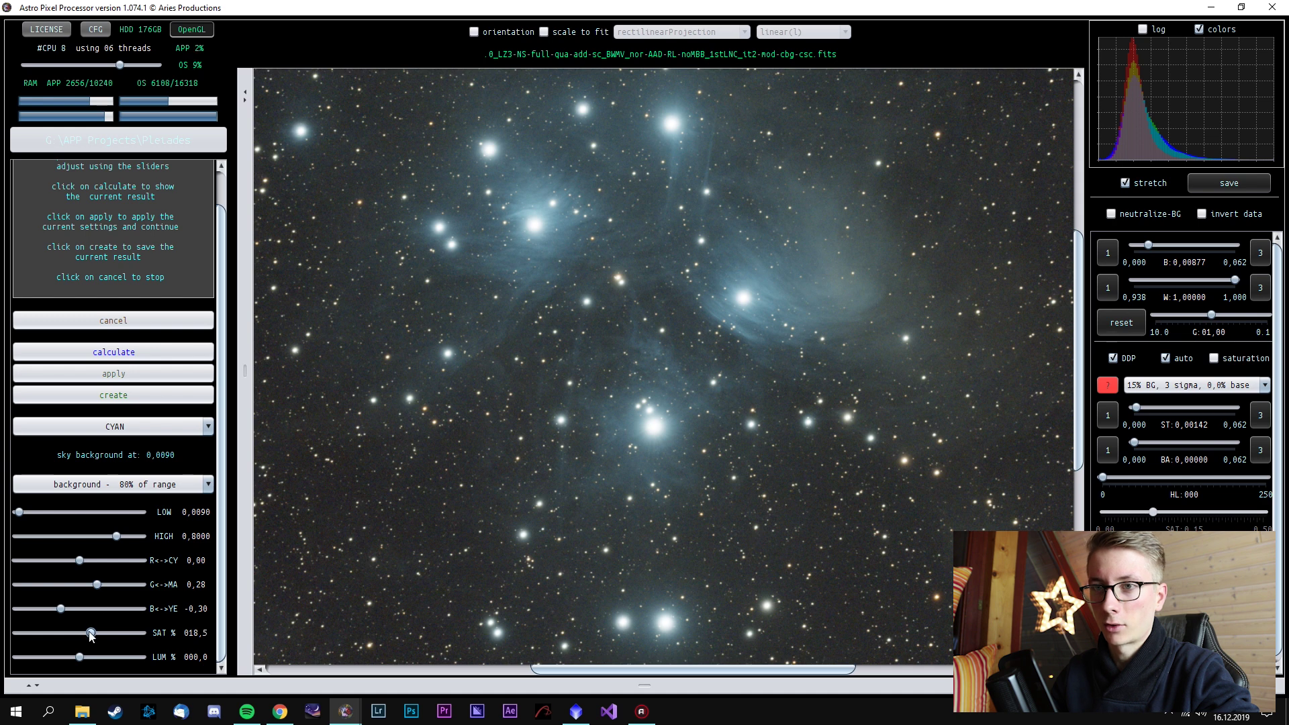
click(161, 351)
scroll(895, 453, up, 1)
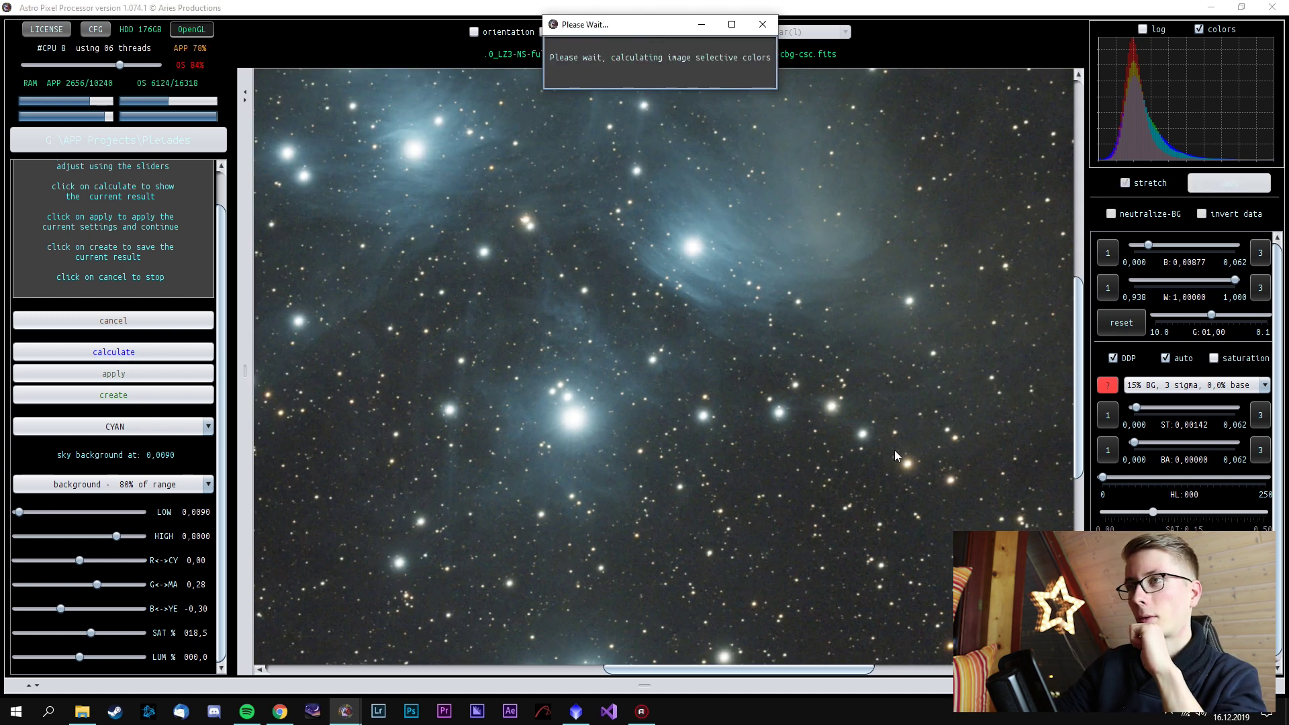
scroll(894, 450, down, 1)
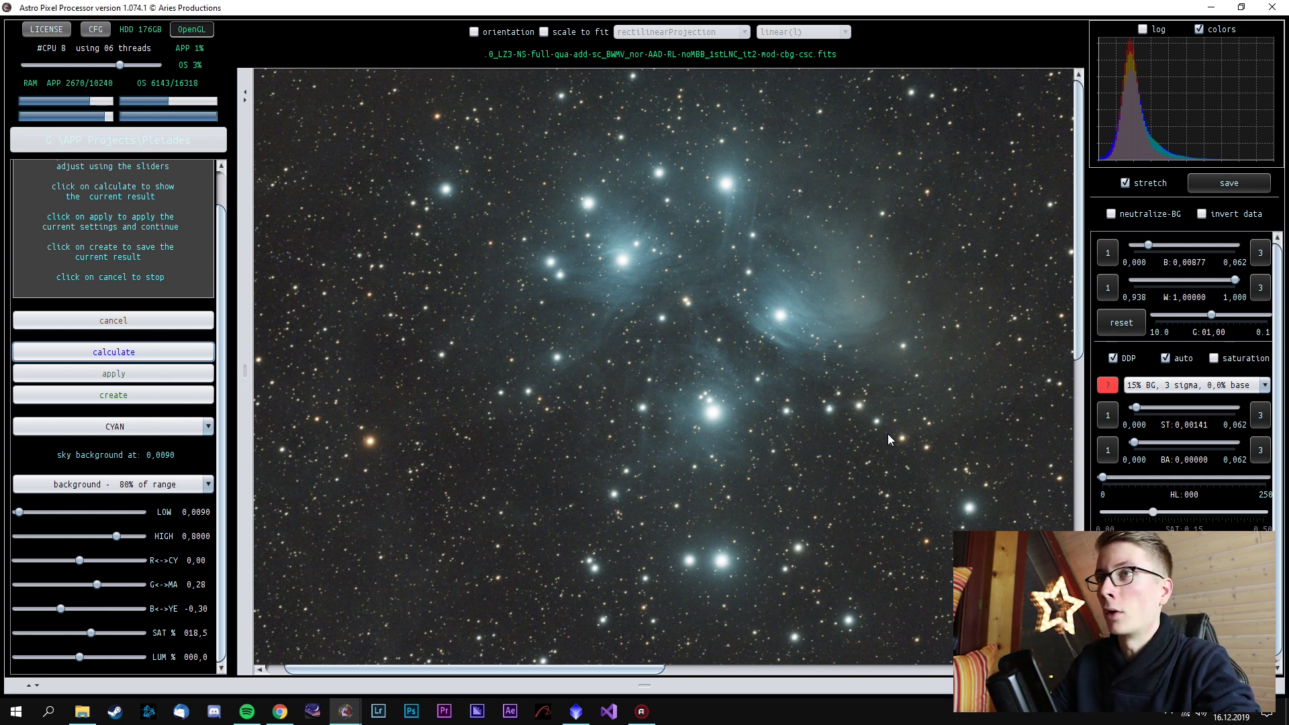
scroll(883, 423, up, 2)
scroll(883, 422, down, 3)
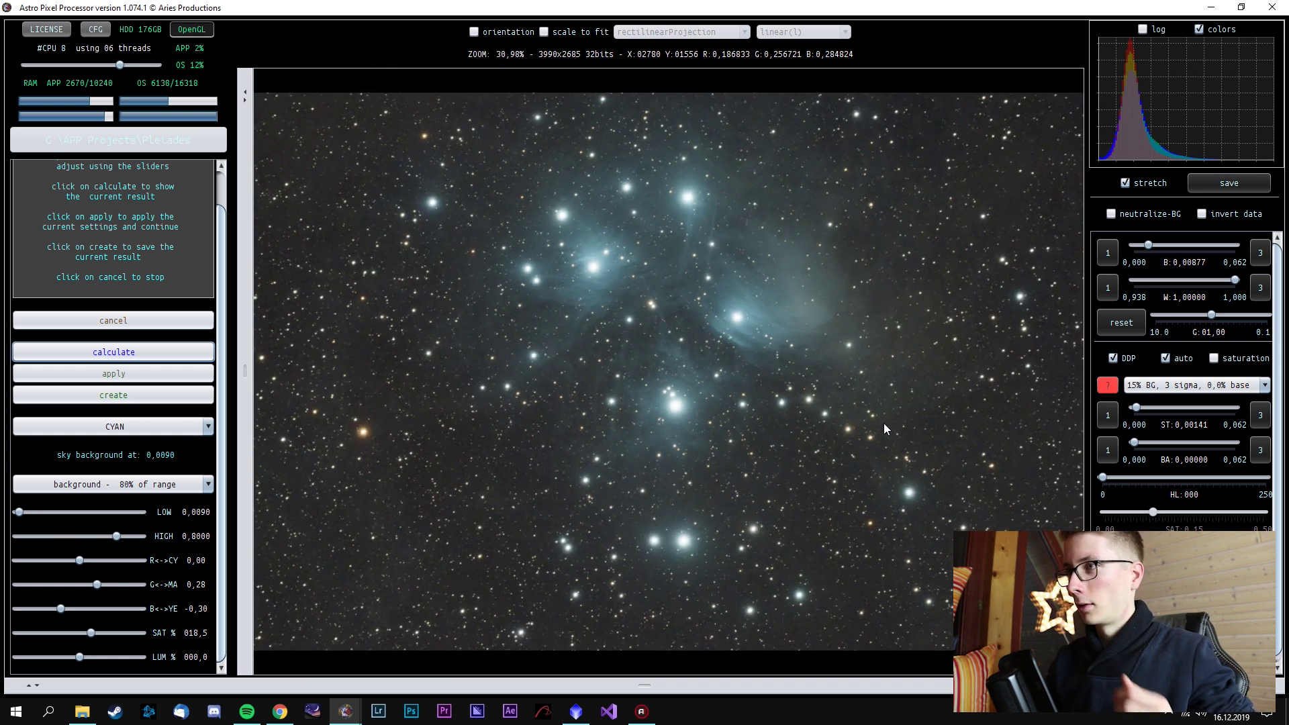
scroll(883, 423, down, 1)
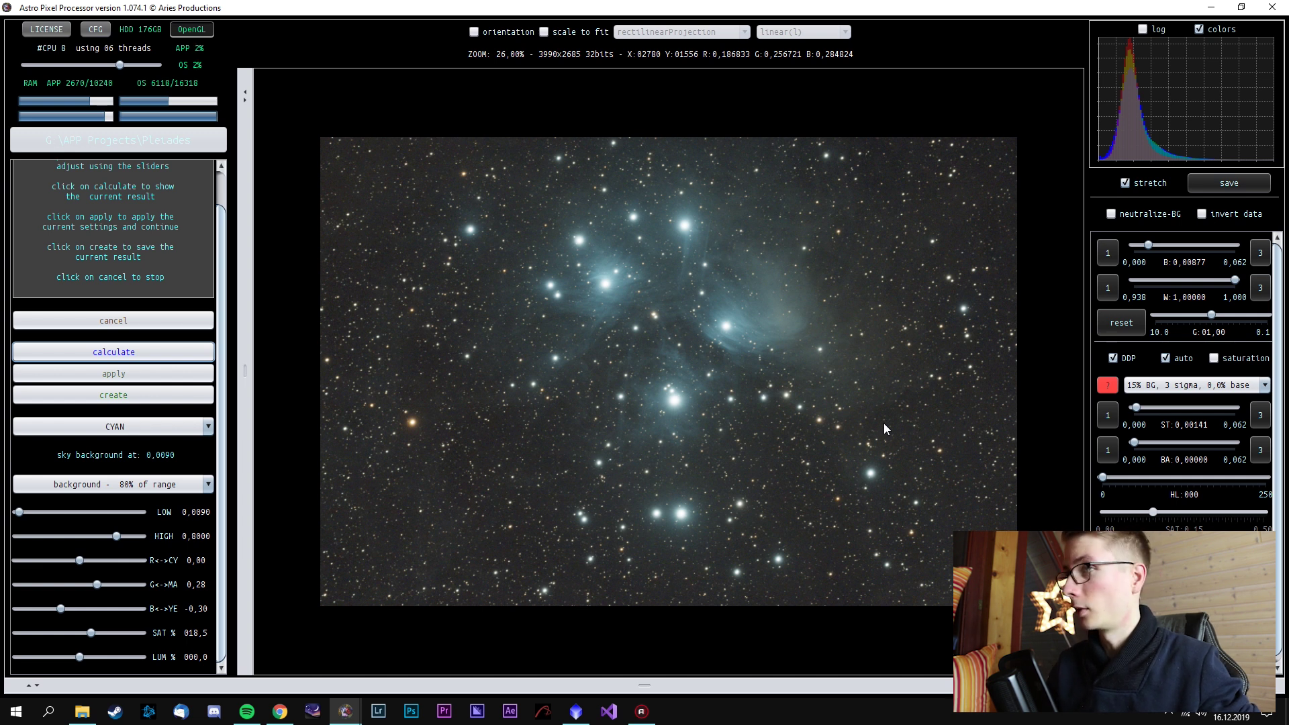
Set the preview to "no stretch (data as is)" and disable stretching so the image stays linear
click(1182, 387)
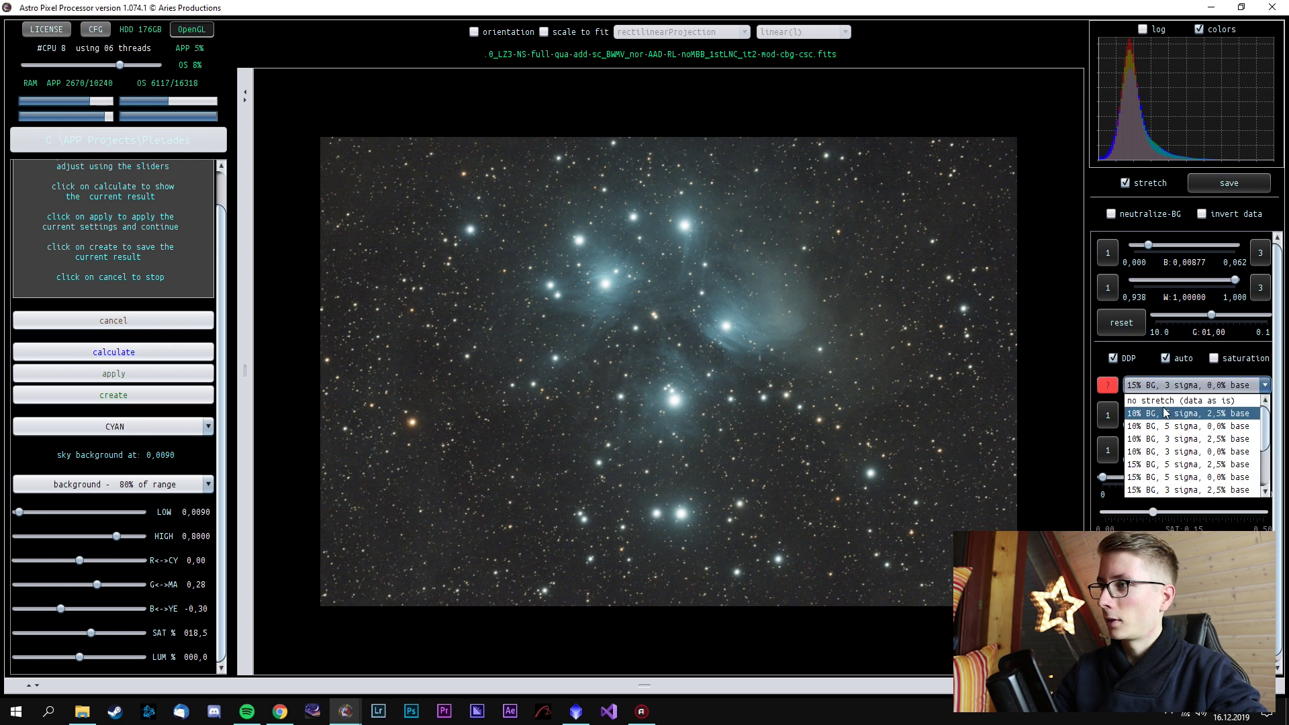
click(1168, 401)
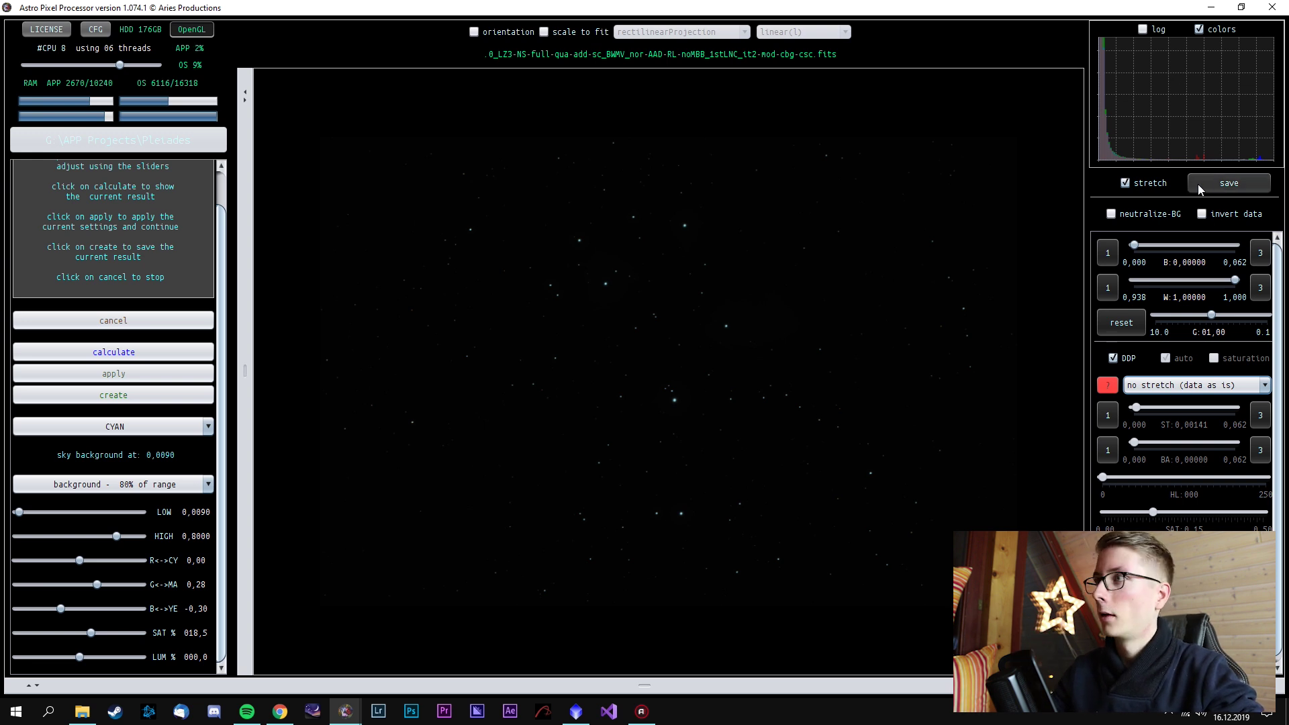
click(1122, 185)
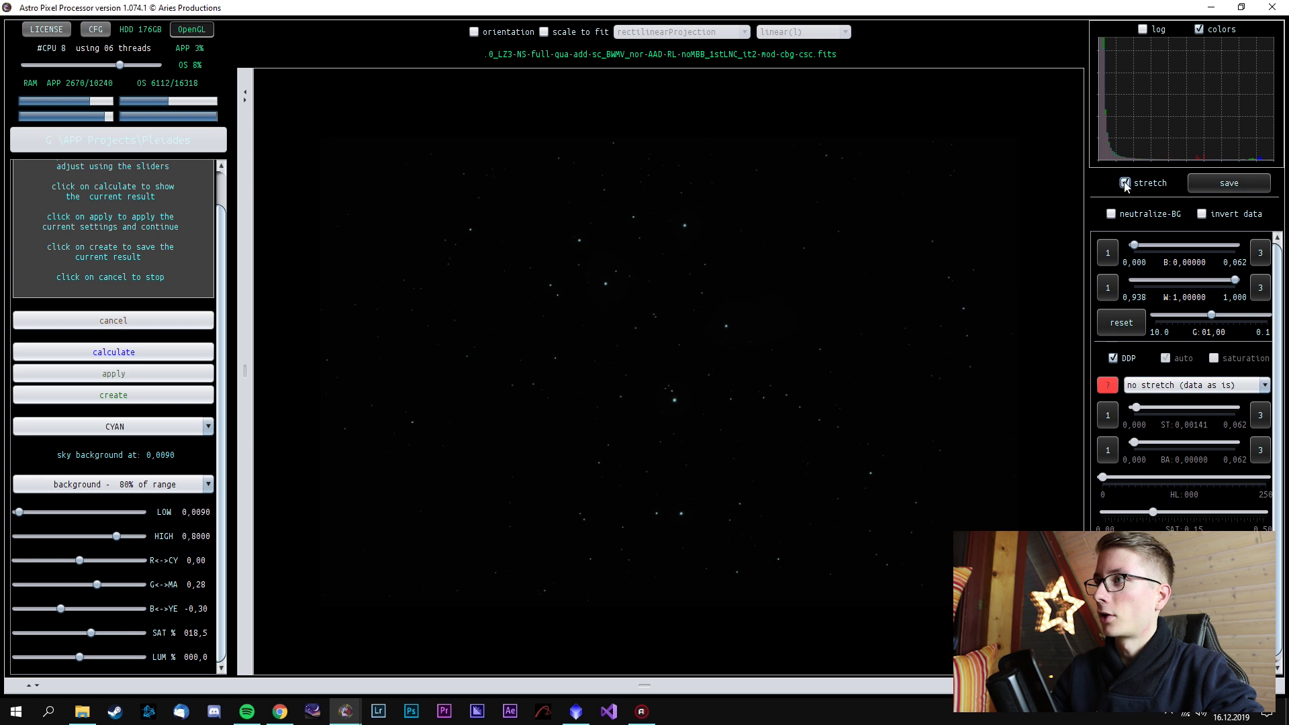
click(1124, 184)
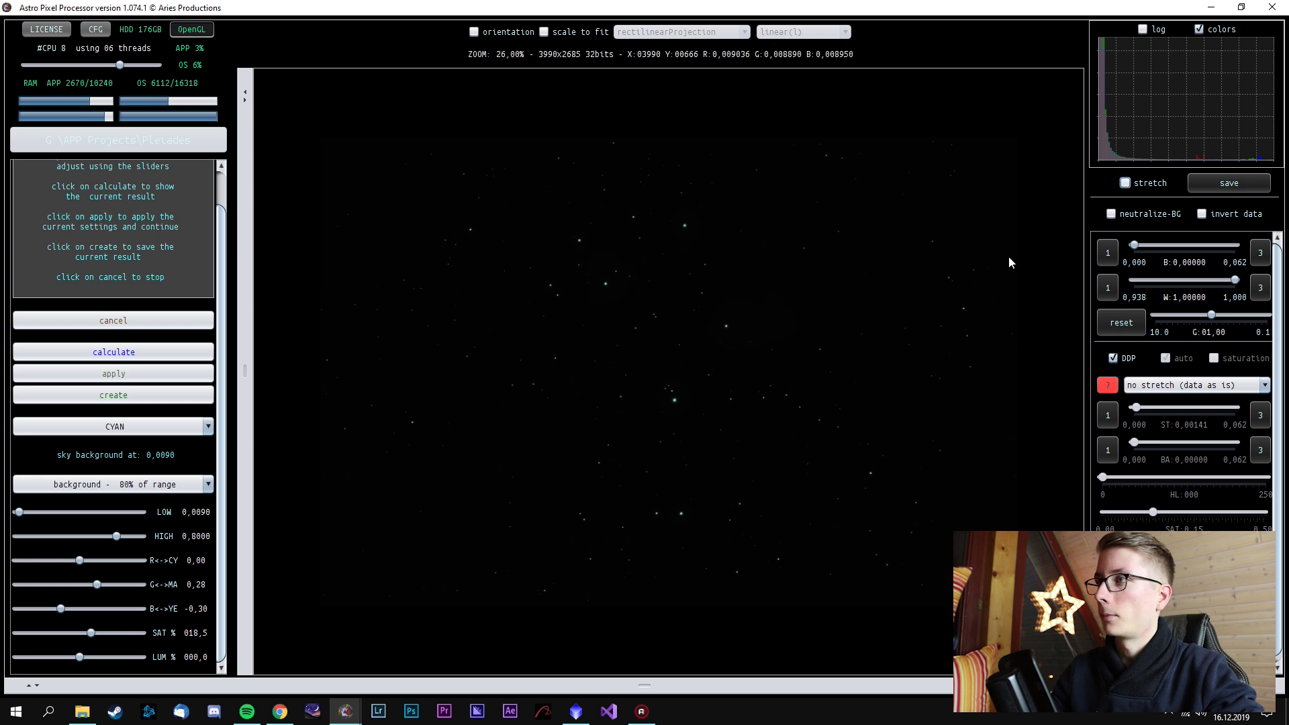
Apply the current selective color settings and create the resulting image file under the name APP_Pleiades
click(132, 379)
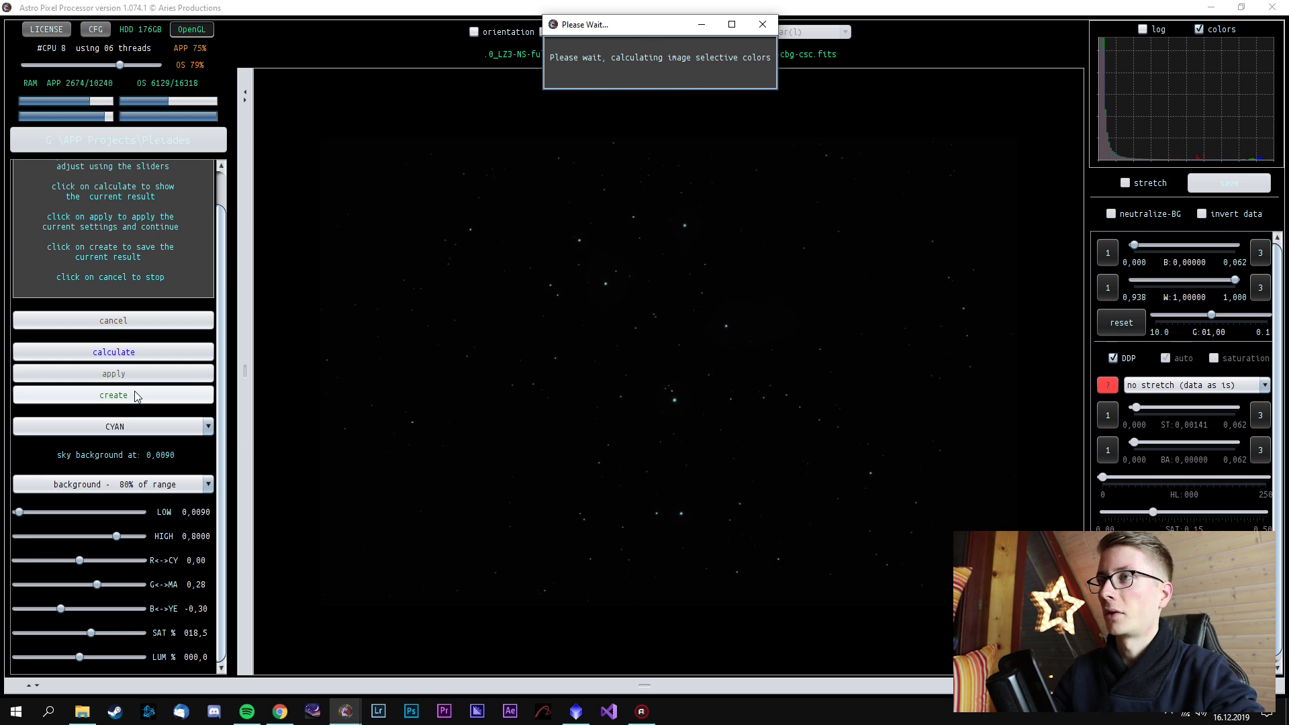
click(134, 393)
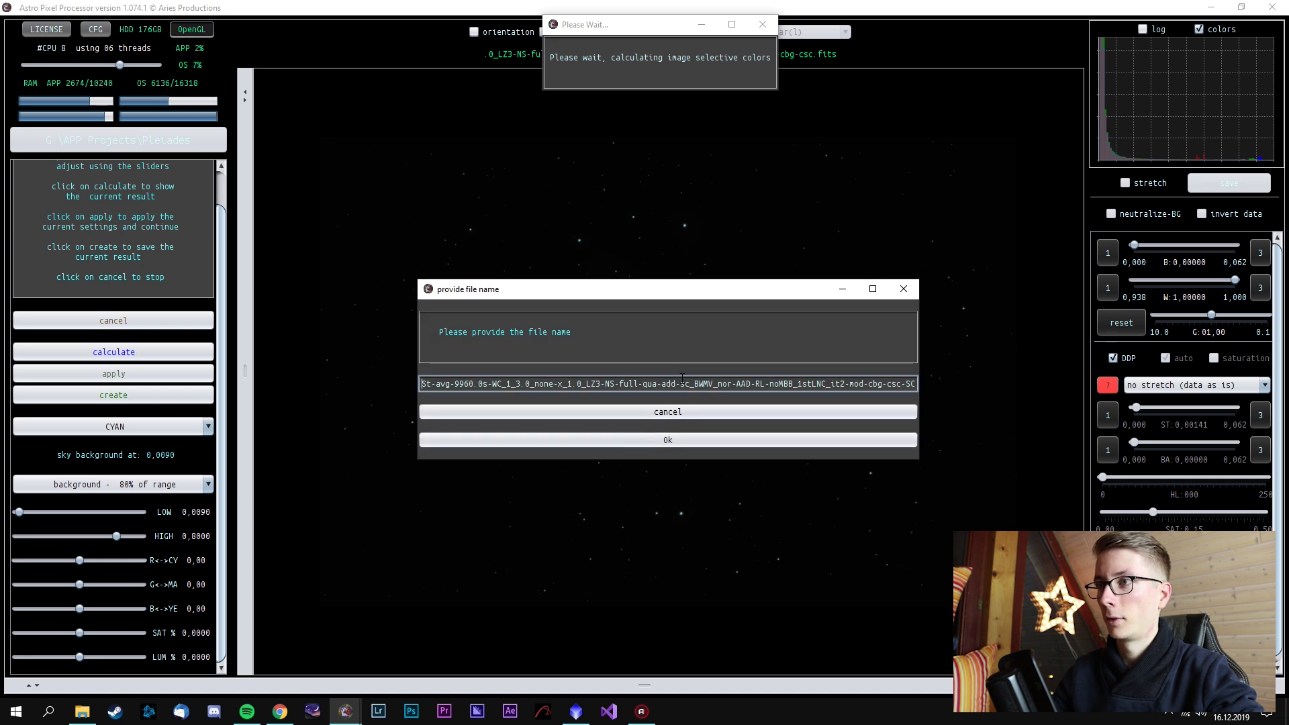
triple_click(682, 379)
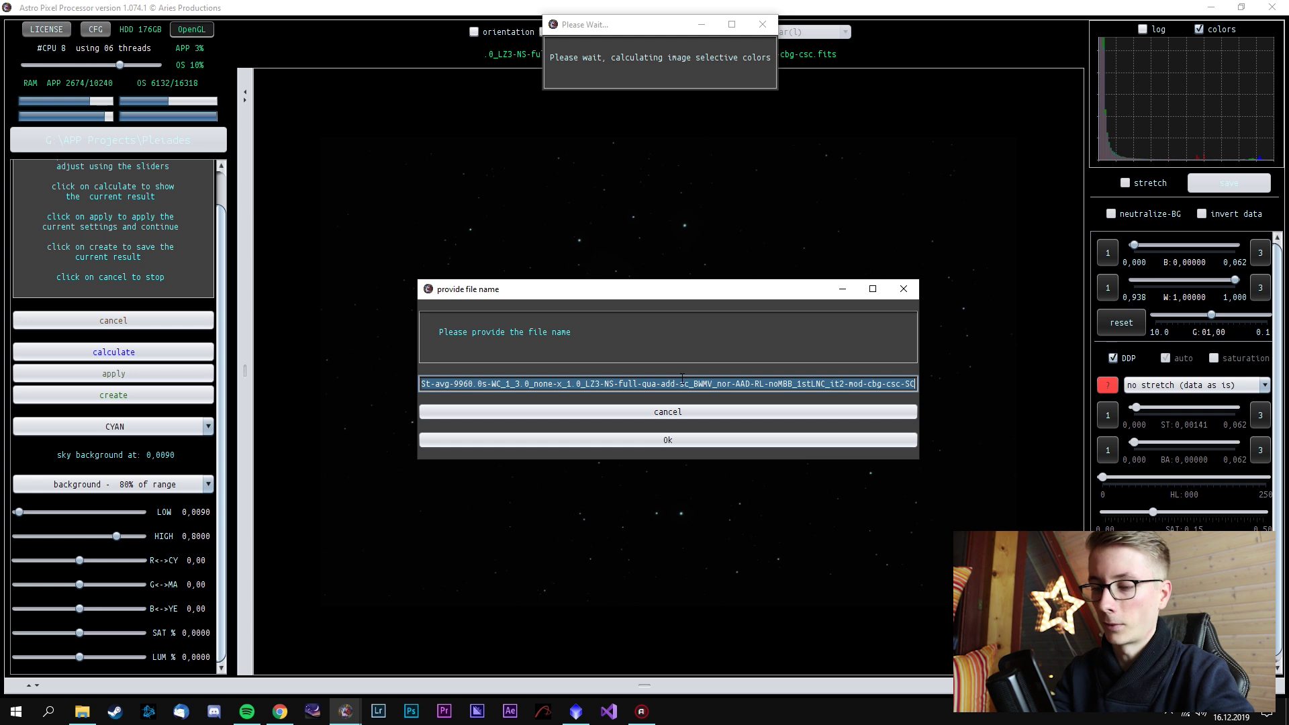
text(APP_Pleiades)
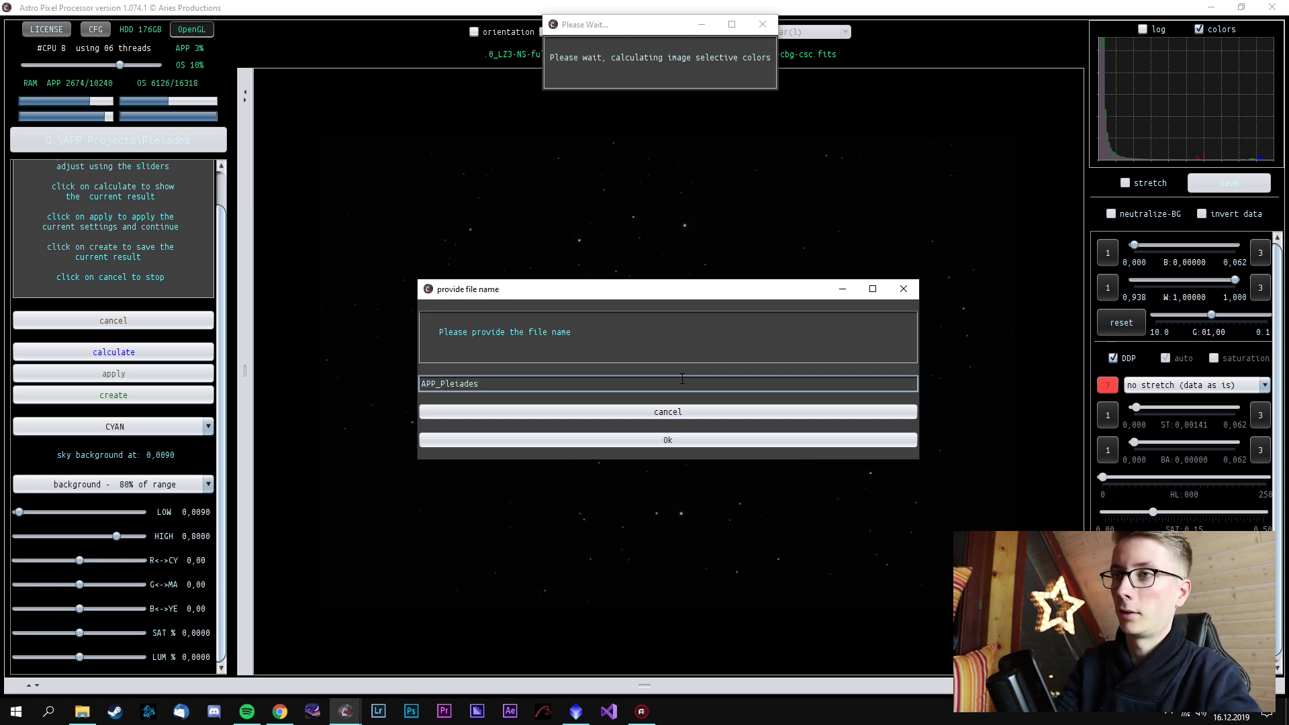
click(629, 441)
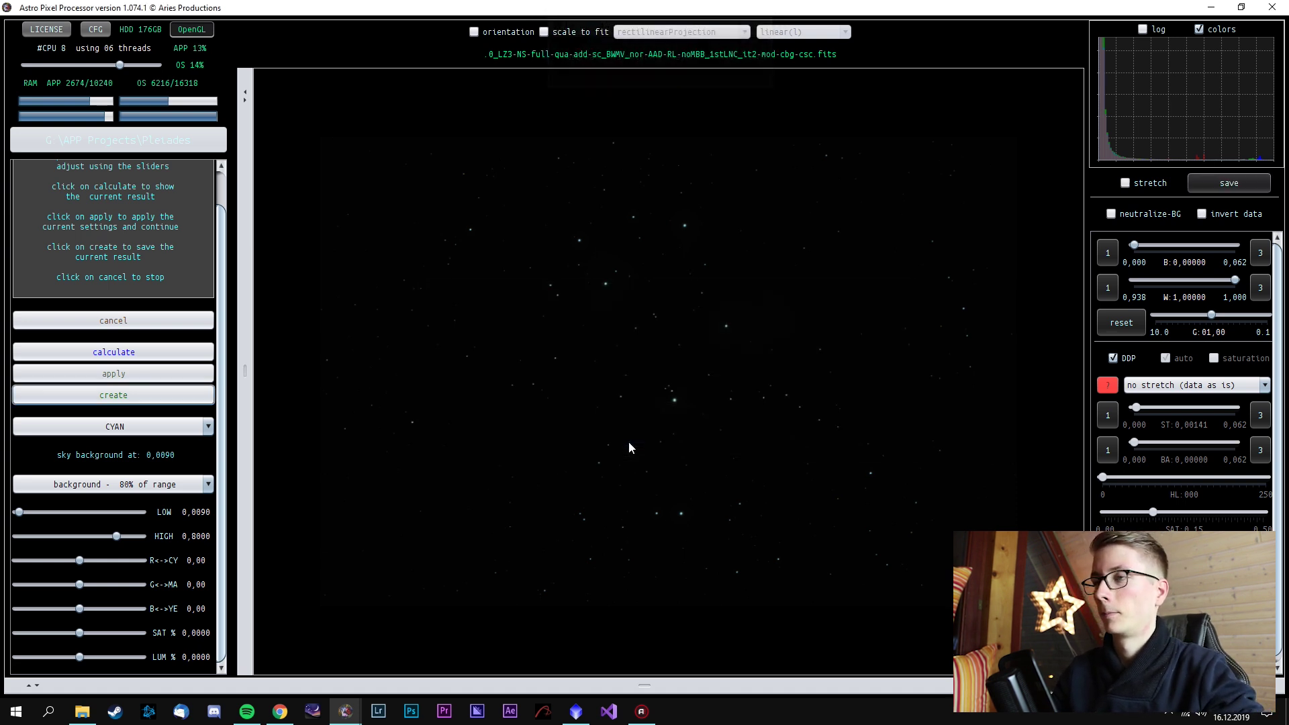
Switch to PixInsight and browse for image files in the APP Projects > Pleiades folder on the AstroSSD (G:) drive
click(1210, 7)
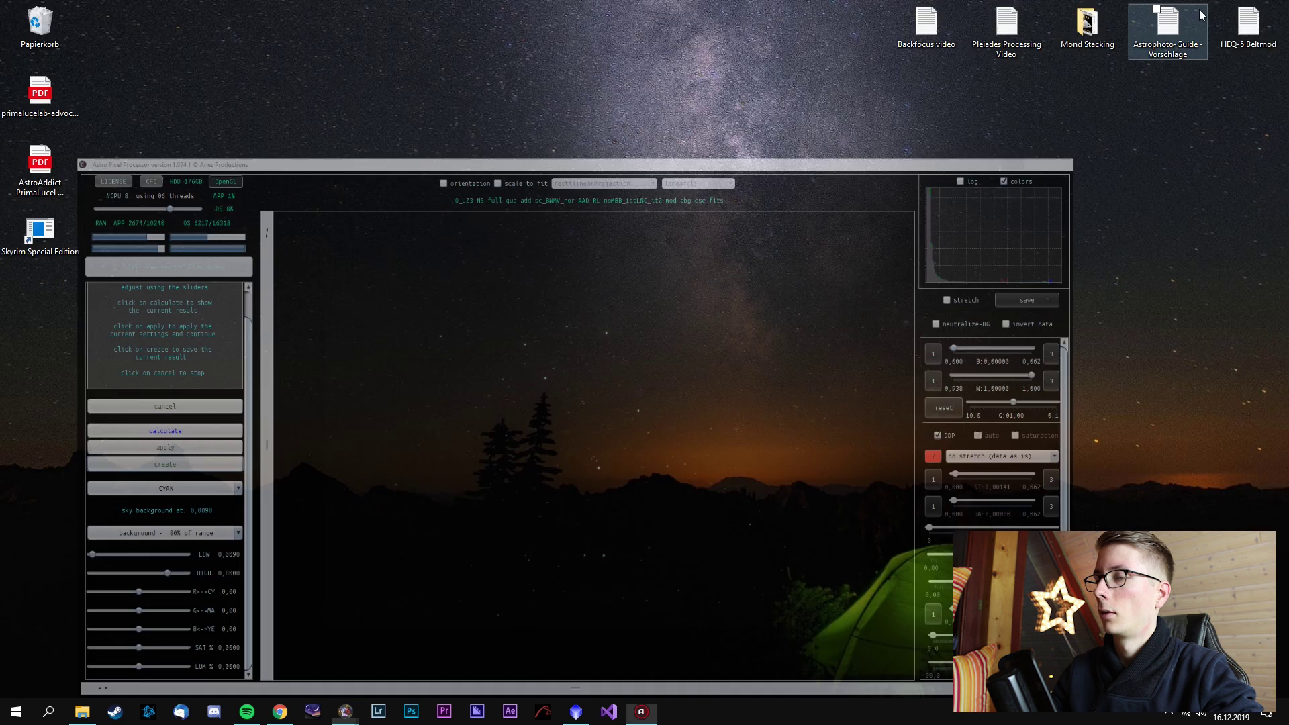
click(578, 712)
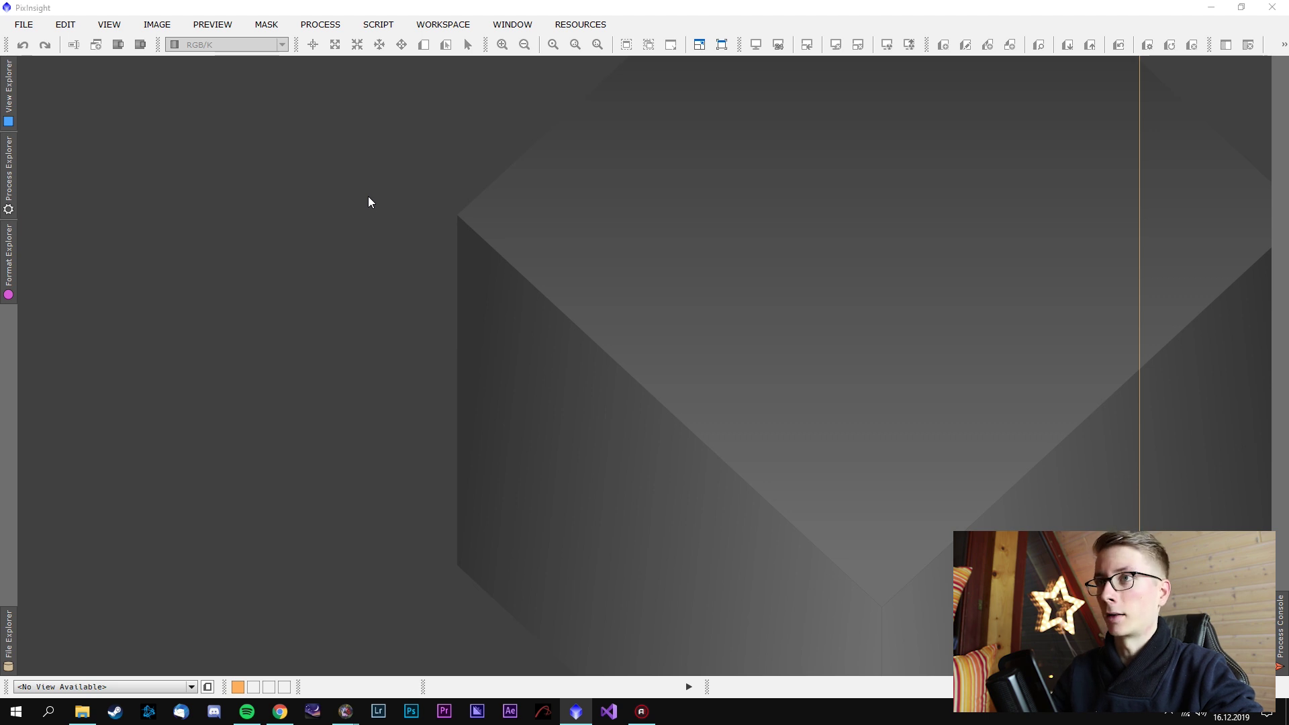
double_click(367, 197)
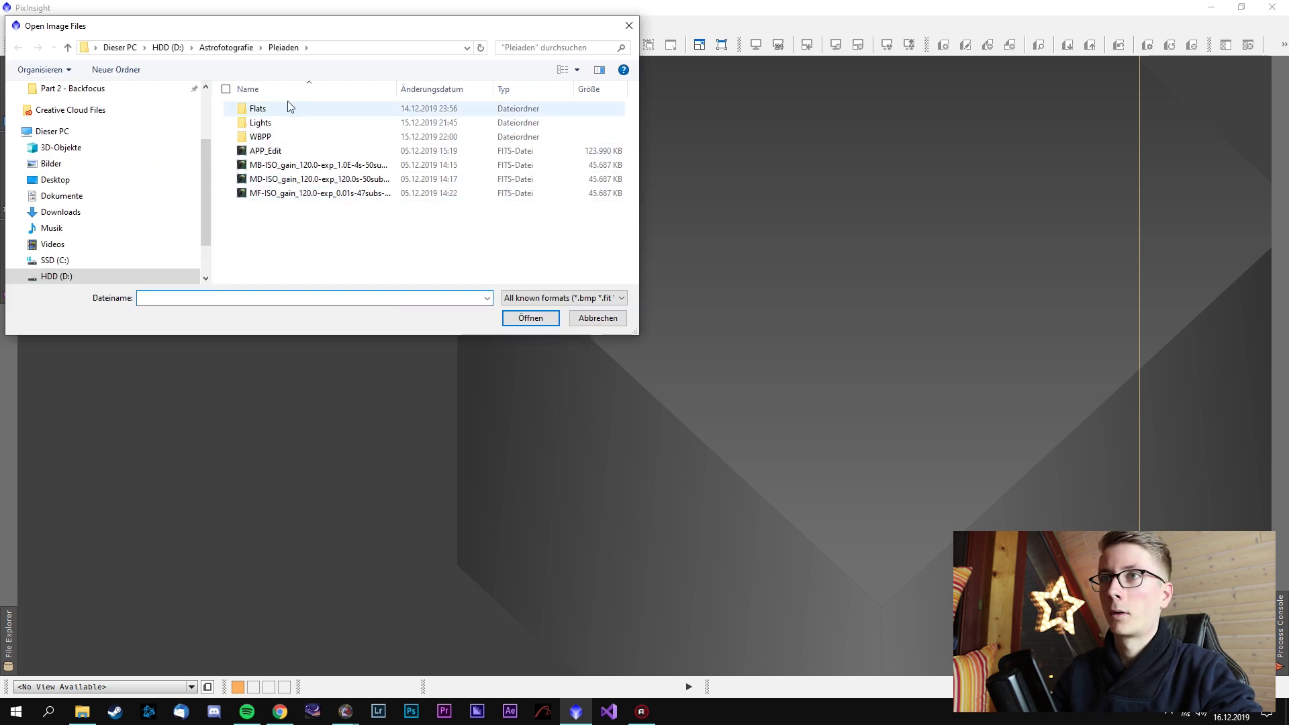
scroll(81, 228, down, 1)
click(65, 232)
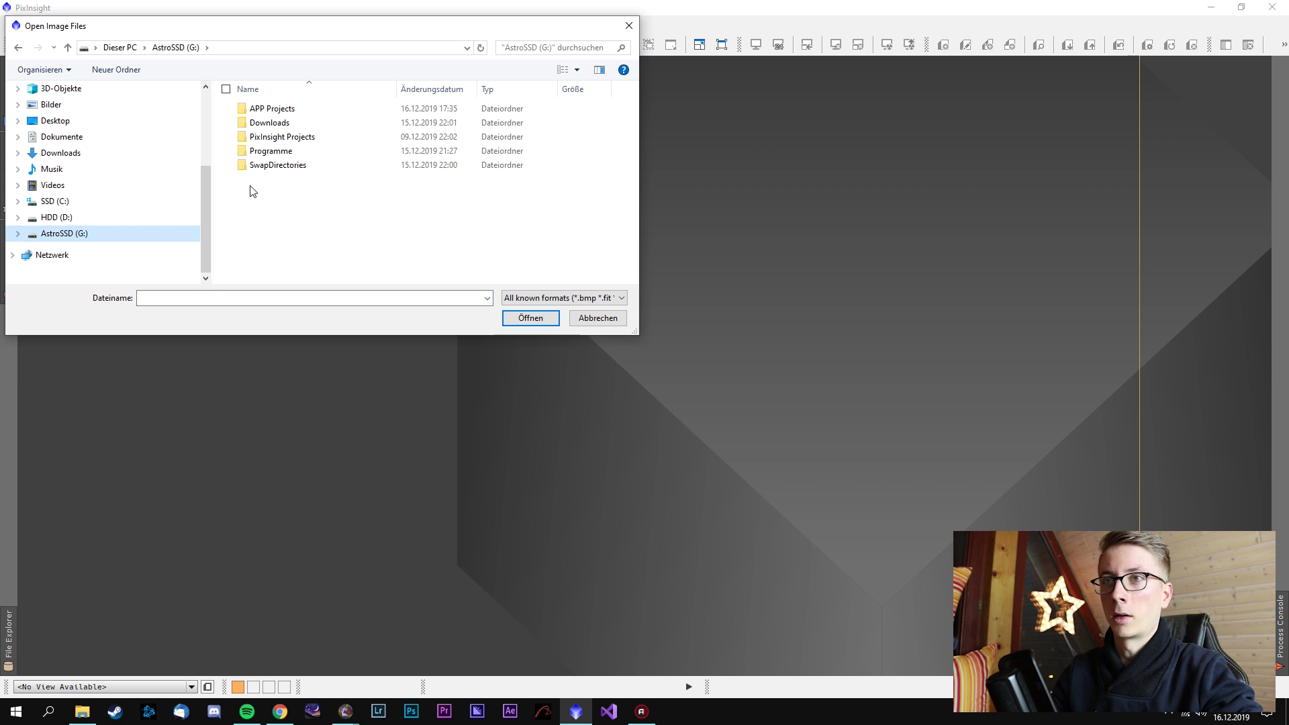
double_click(321, 112)
double_click(321, 111)
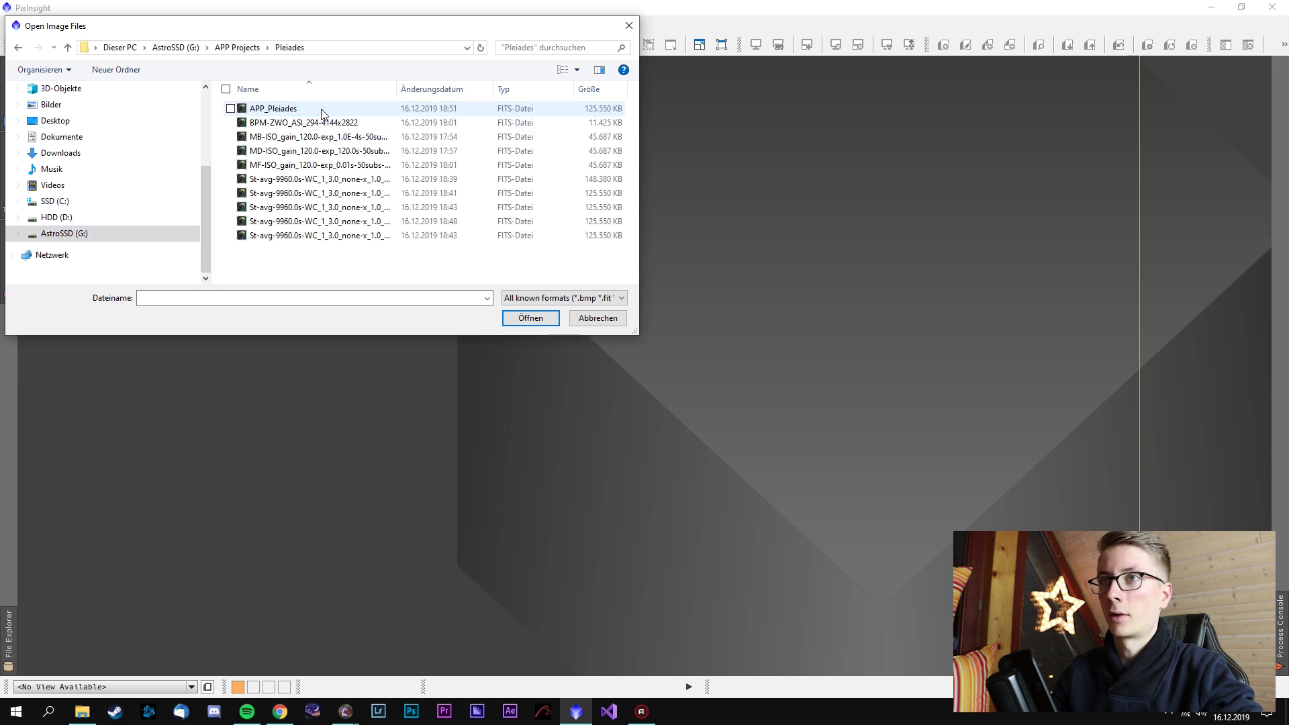
Open the APP_Pleiades FITS image and close the BPM-ZWO_ASI_294 bad pixel map opened along with it
click(320, 118)
mouse_move(338, 258)
mouse_down()
mouse_move(321, 133)
mouse_move(325, 275)
mouse_up()
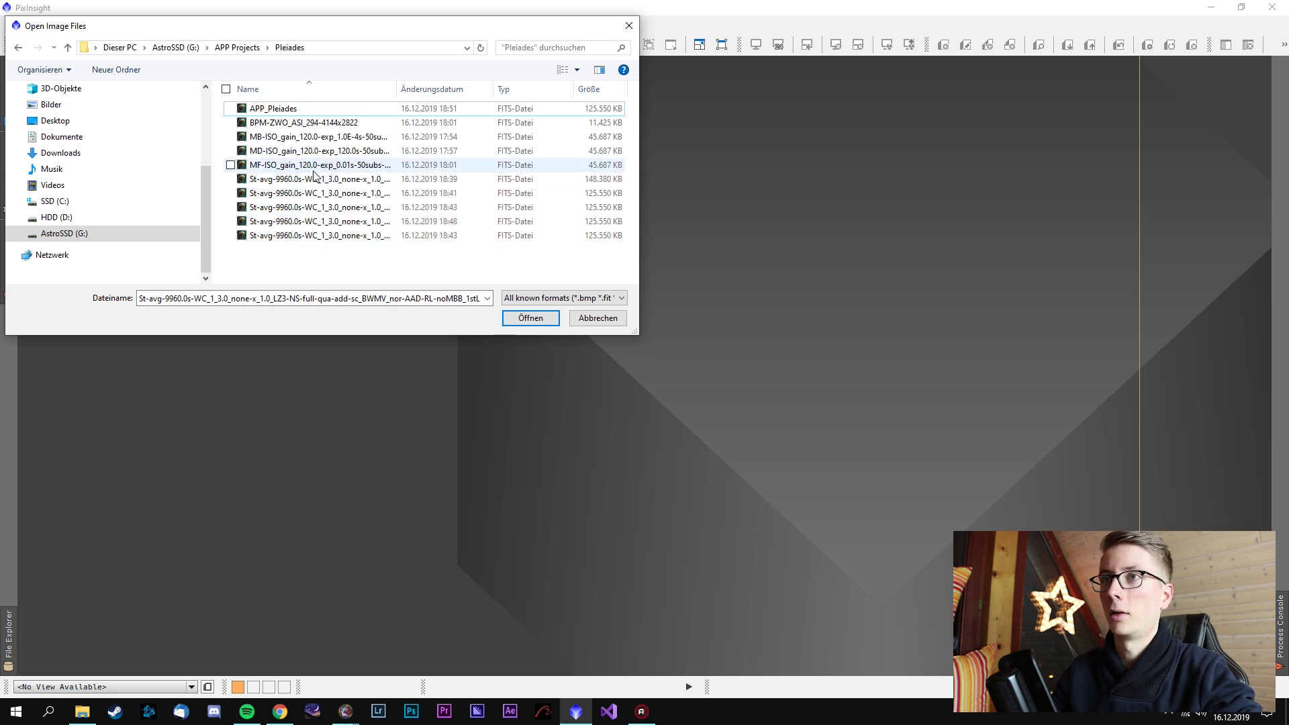
ctrl+click(312, 122)
click(507, 317)
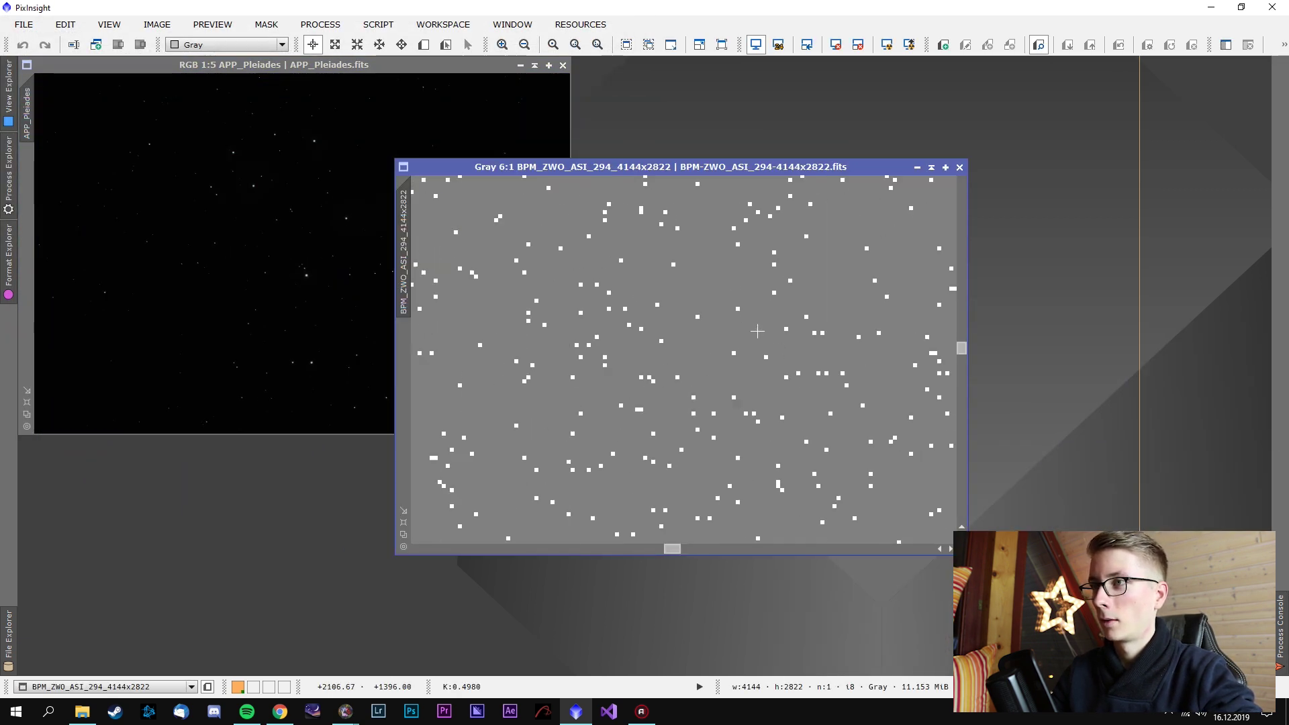
click(959, 167)
Apply an automatic screen stretch to the APP_Pleiades image and move its window aside to free workspace
drag(412, 64, 722, 153)
click(887, 44)
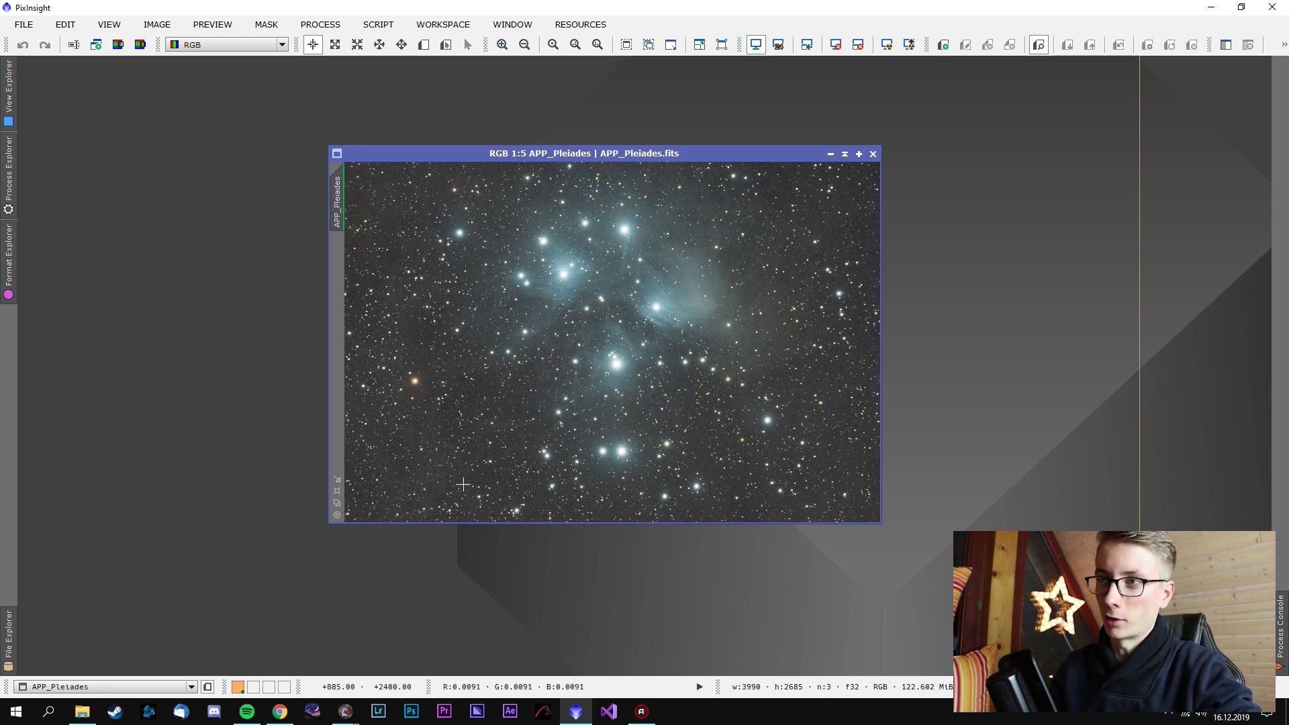
drag(671, 153, 623, 193)
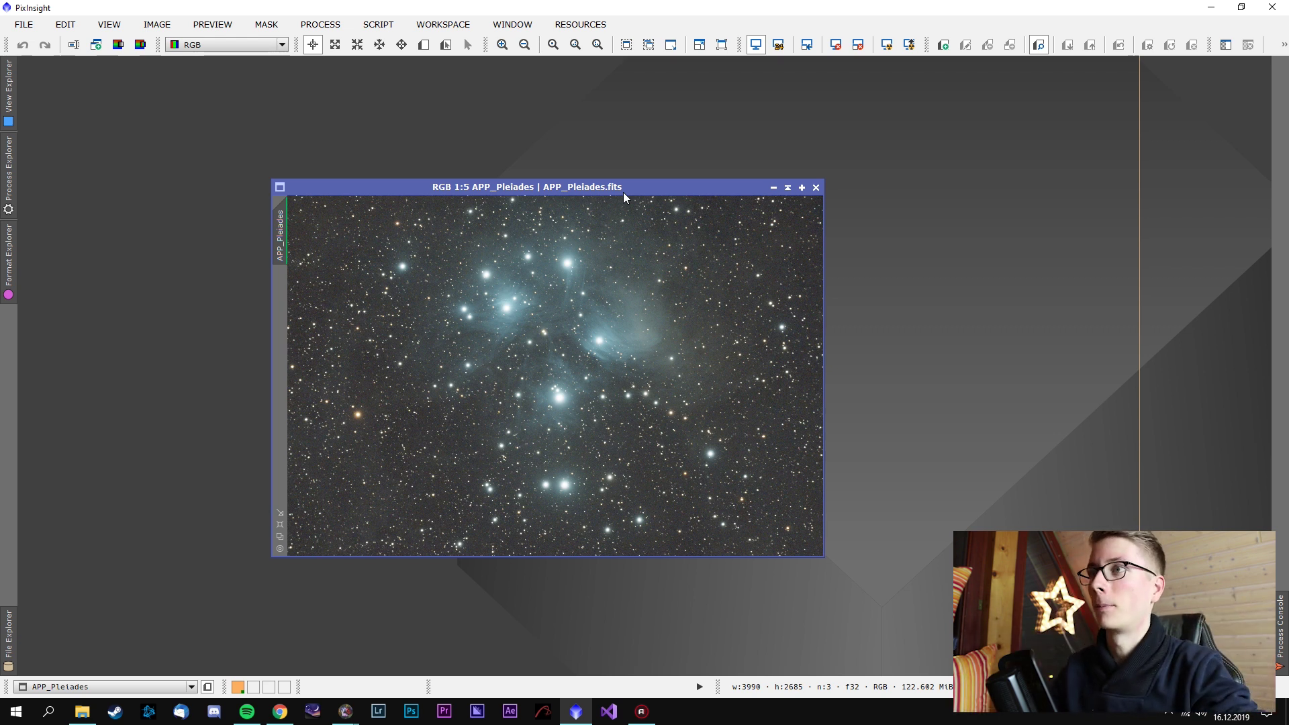
drag(623, 192, 514, 127)
right_click(805, 205)
mouse_move(831, 272)
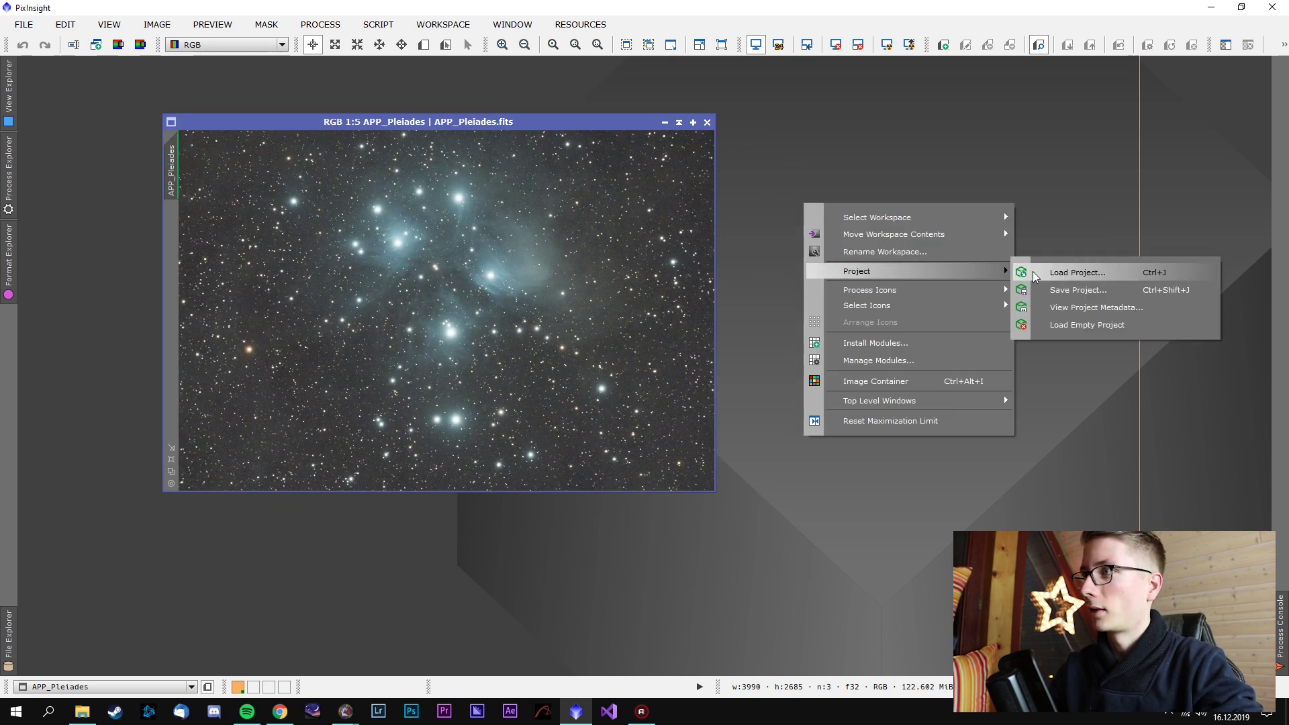
click(1077, 273)
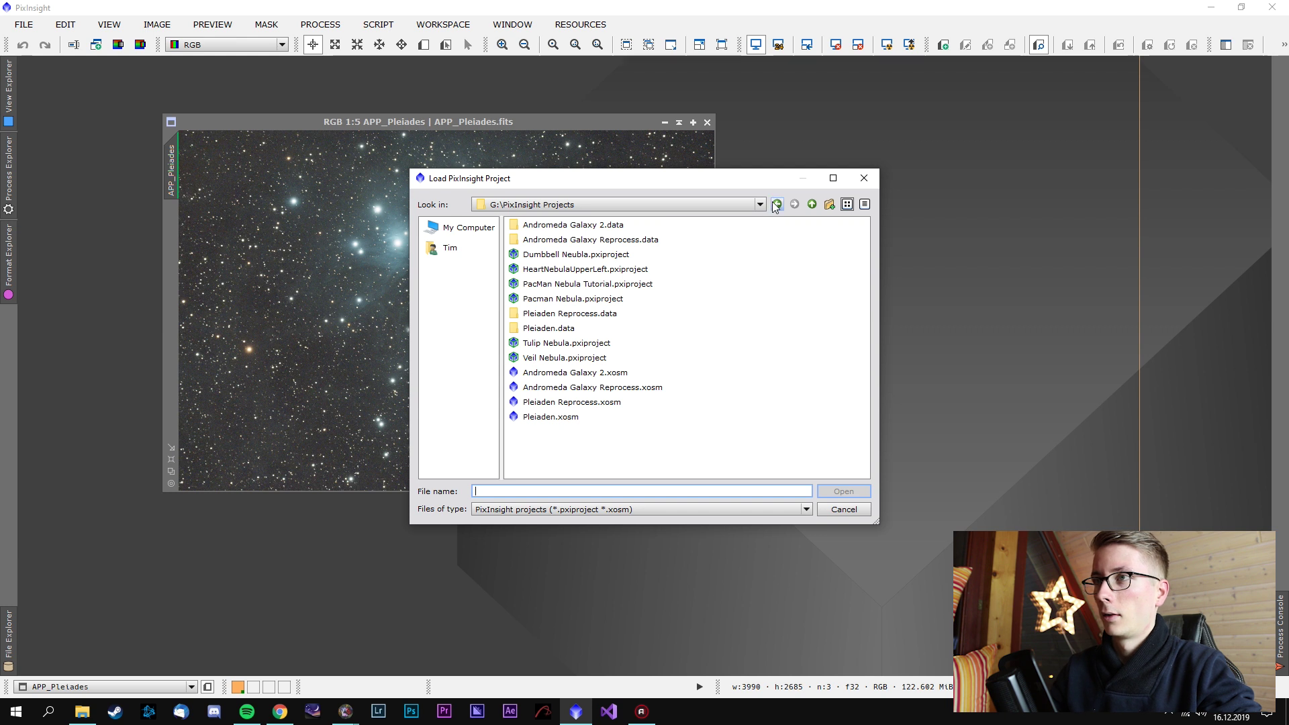
click(864, 178)
Load the saved process icon set 02.Advanced Background Modelization into the workspace
right_click(858, 164)
mouse_move(946, 267)
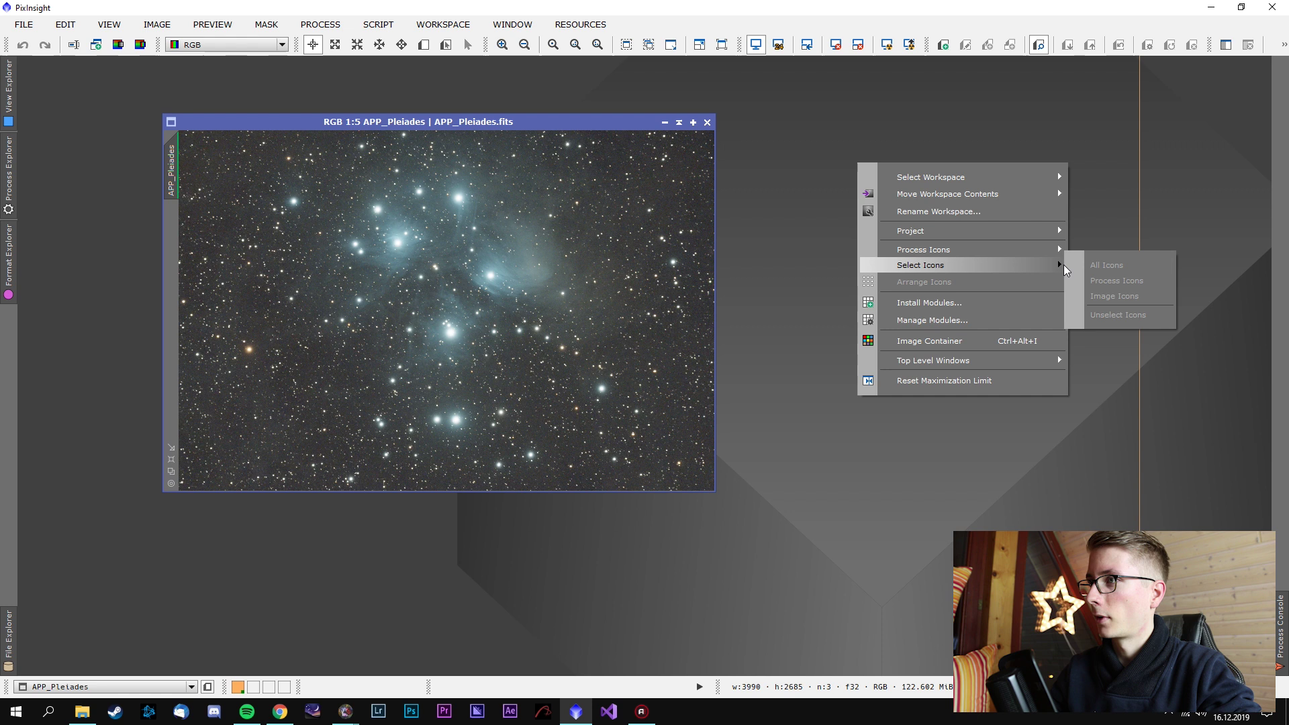
mouse_move(1014, 256)
click(1144, 250)
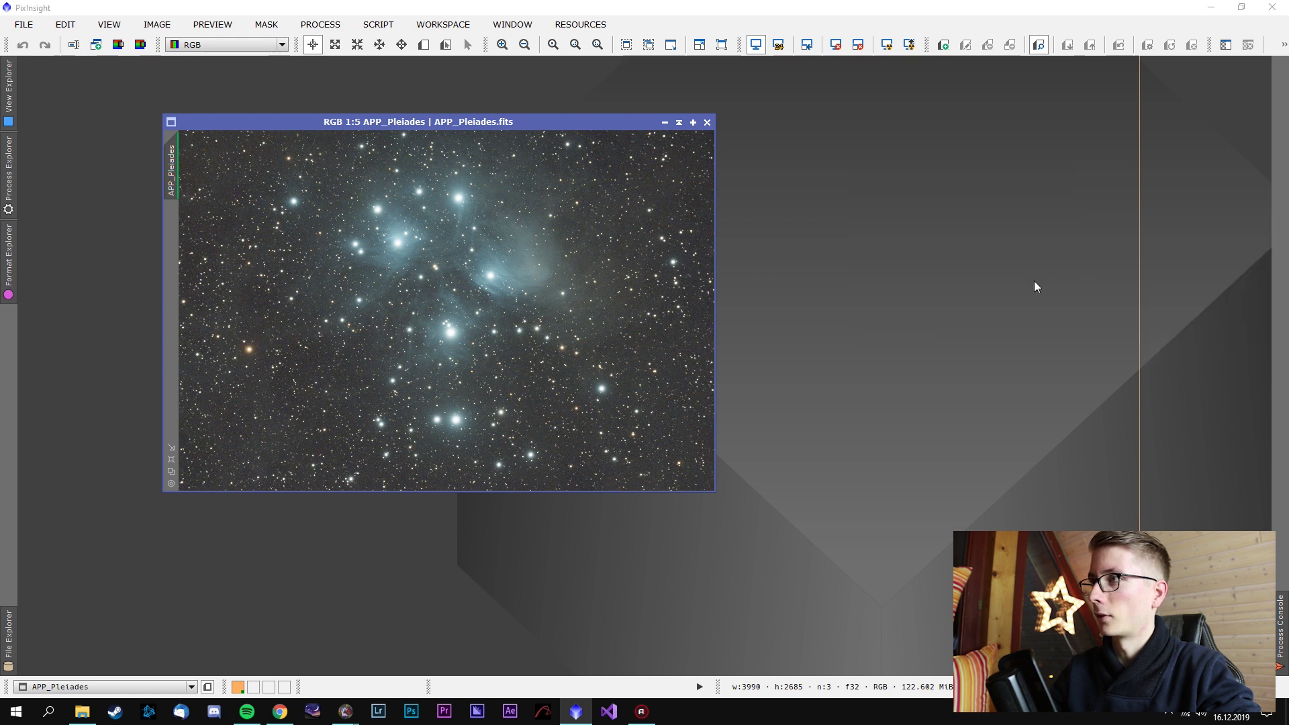
click(367, 125)
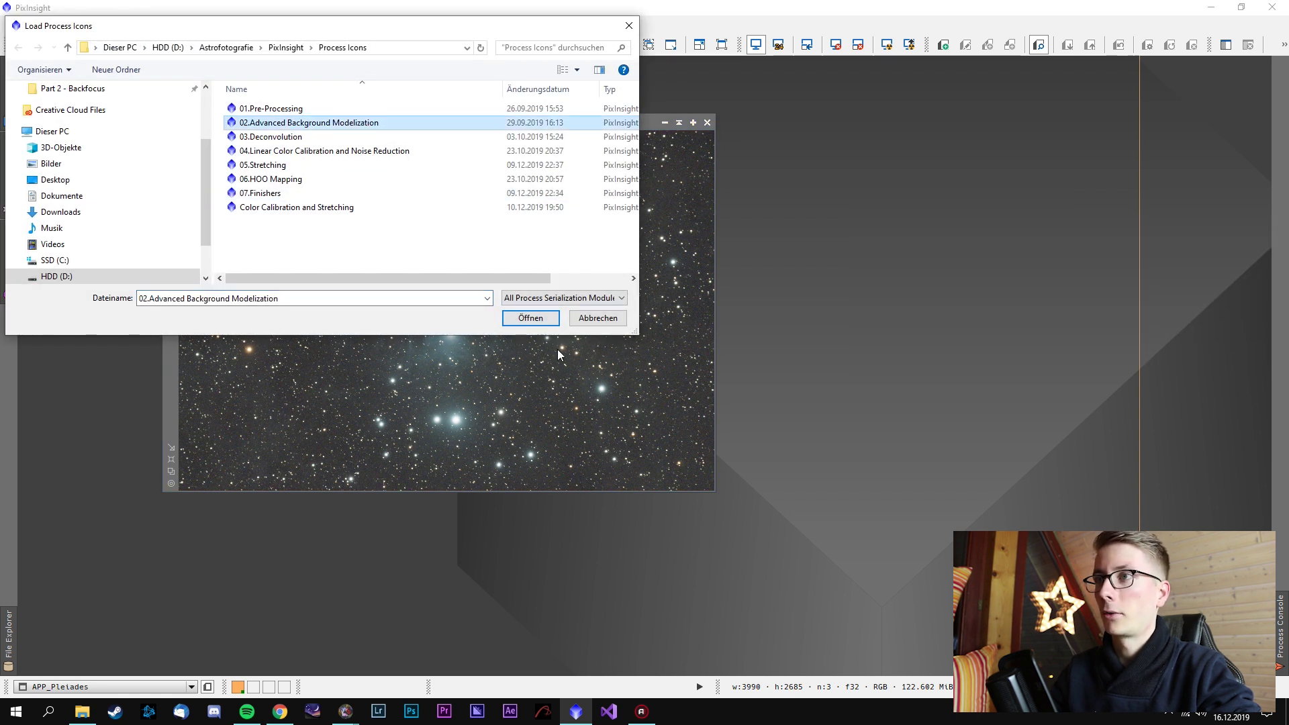
click(531, 317)
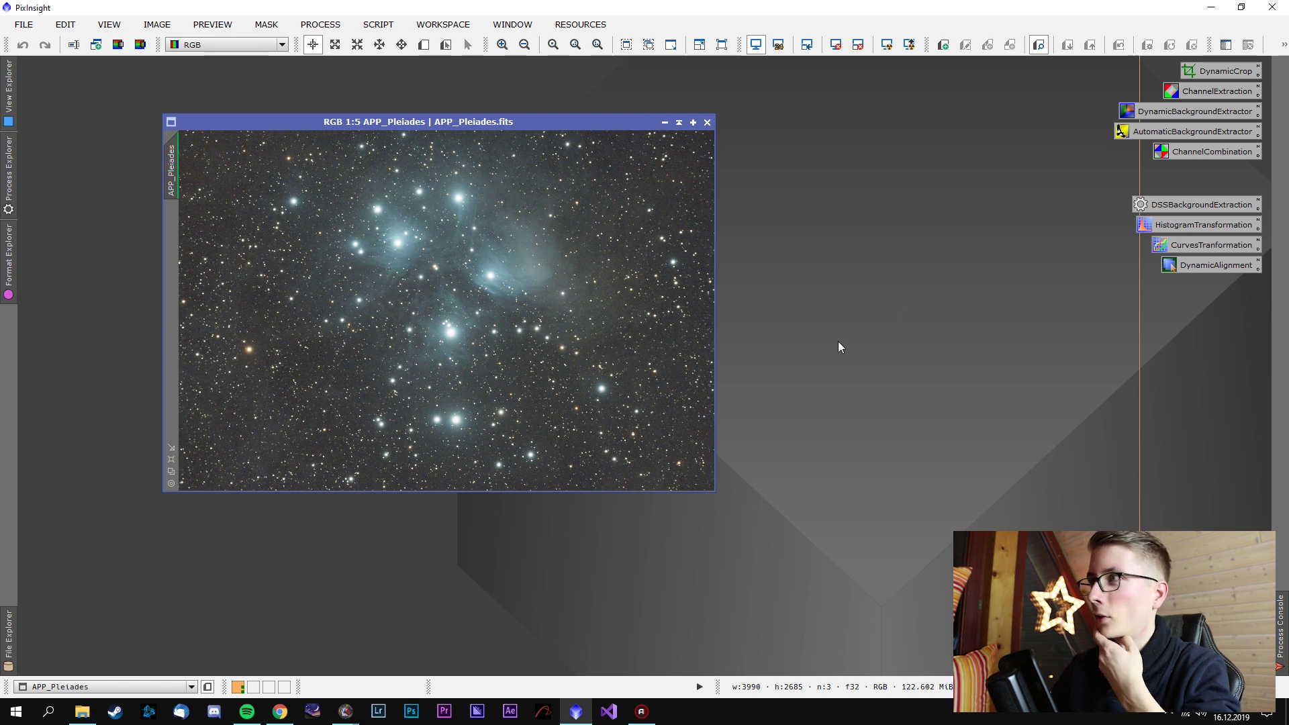
Start DynamicBackgroundExtraction on the APP_Pleiades image and place 27 background samples in the starfield around the nebula
double_click(1195, 111)
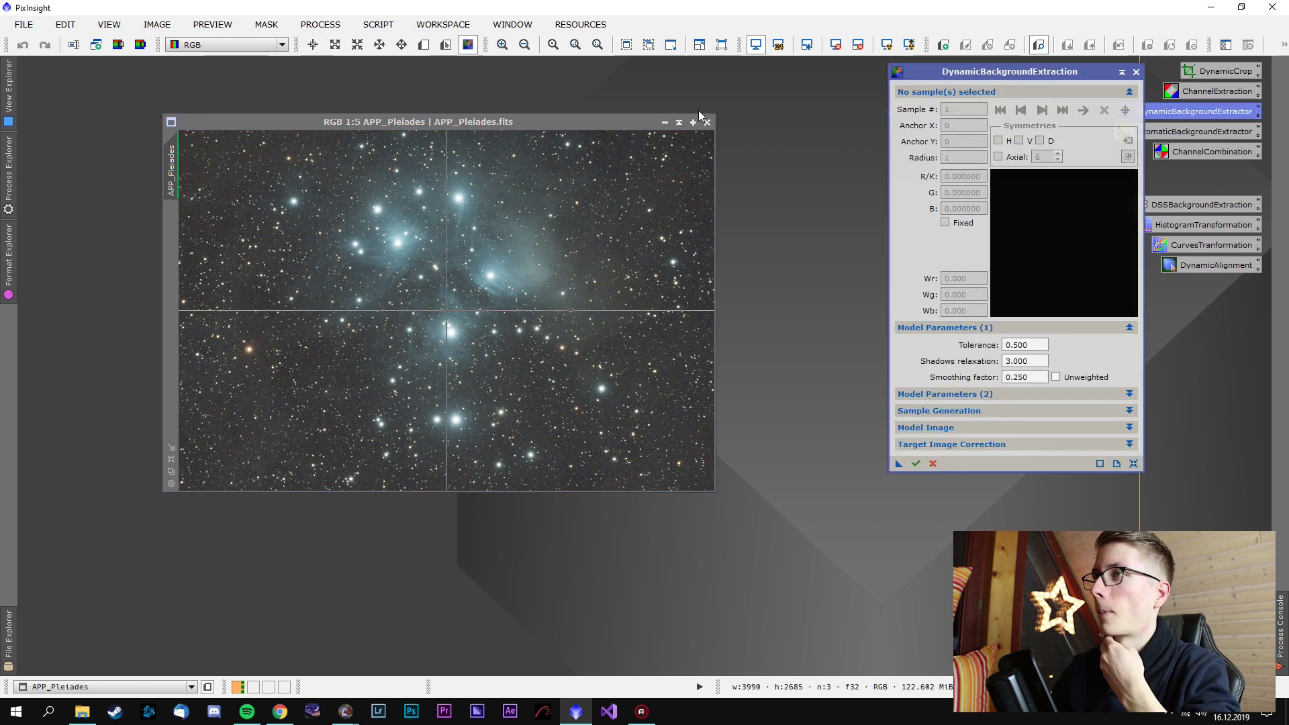
drag(1035, 73, 960, 100)
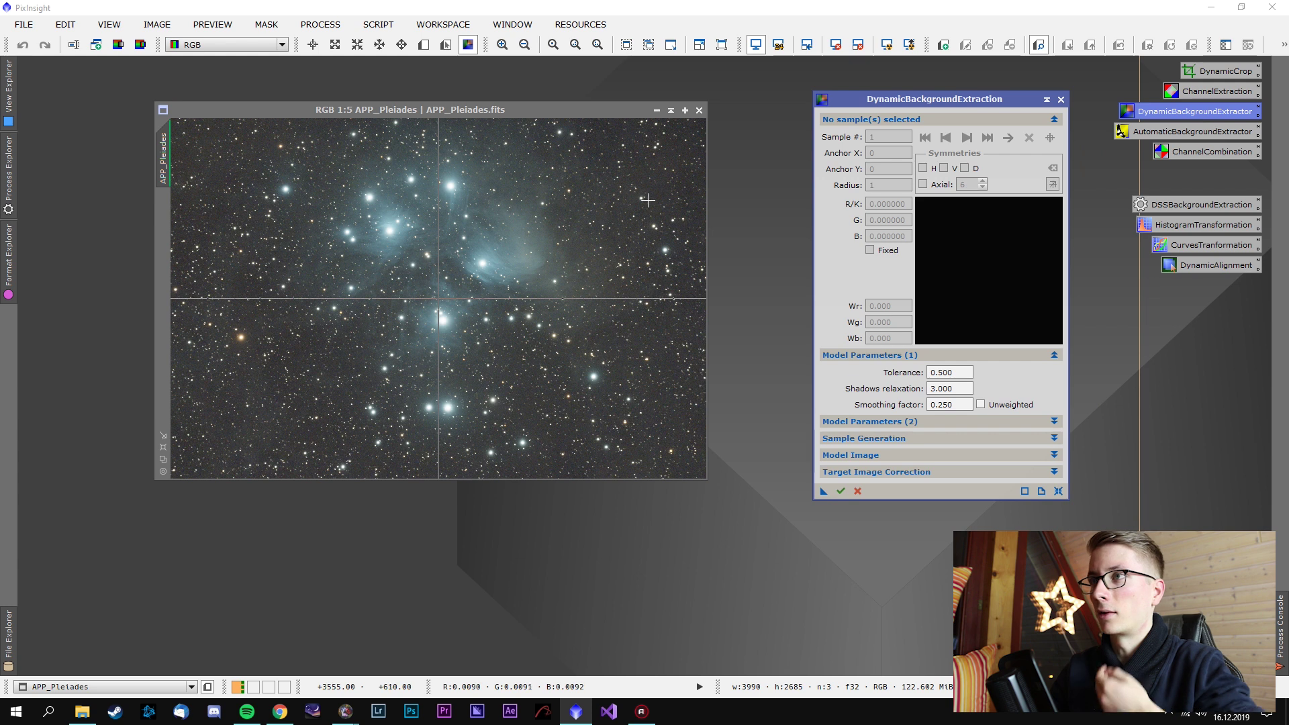
click(670, 155)
click(600, 139)
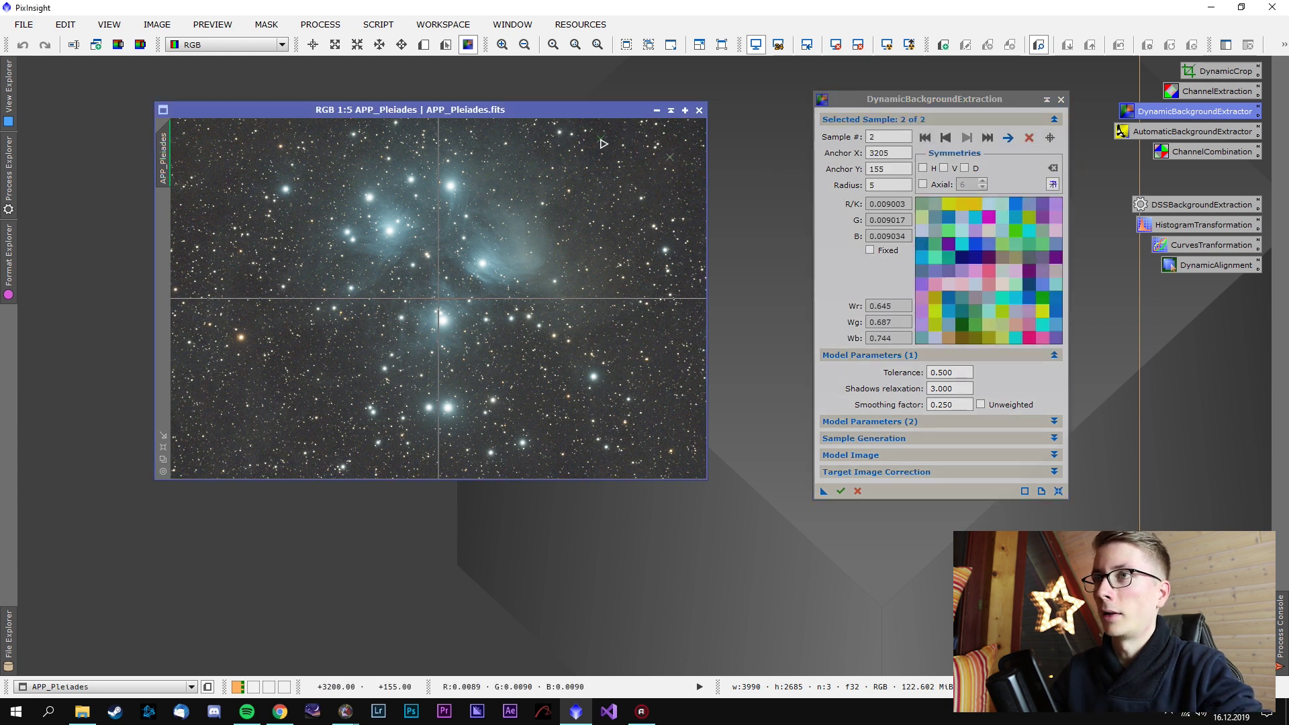
click(319, 126)
click(263, 139)
click(199, 136)
click(187, 168)
click(221, 174)
click(219, 220)
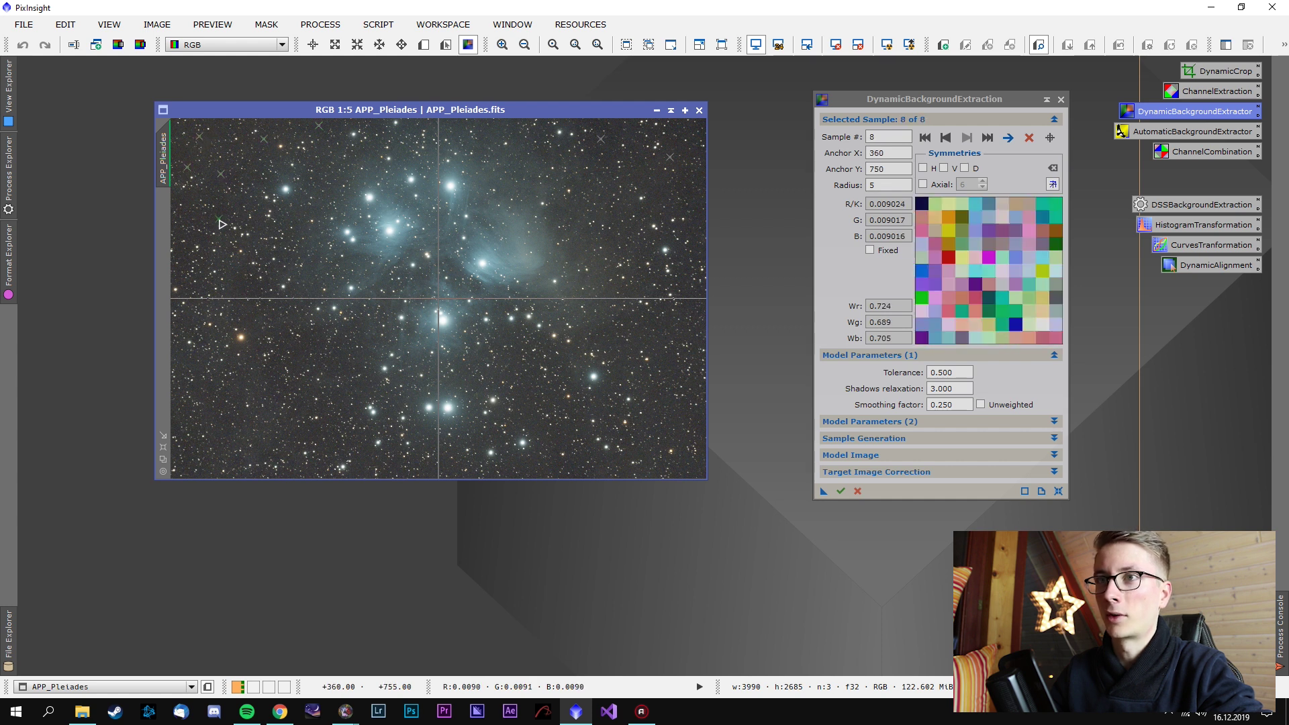
click(186, 256)
click(238, 278)
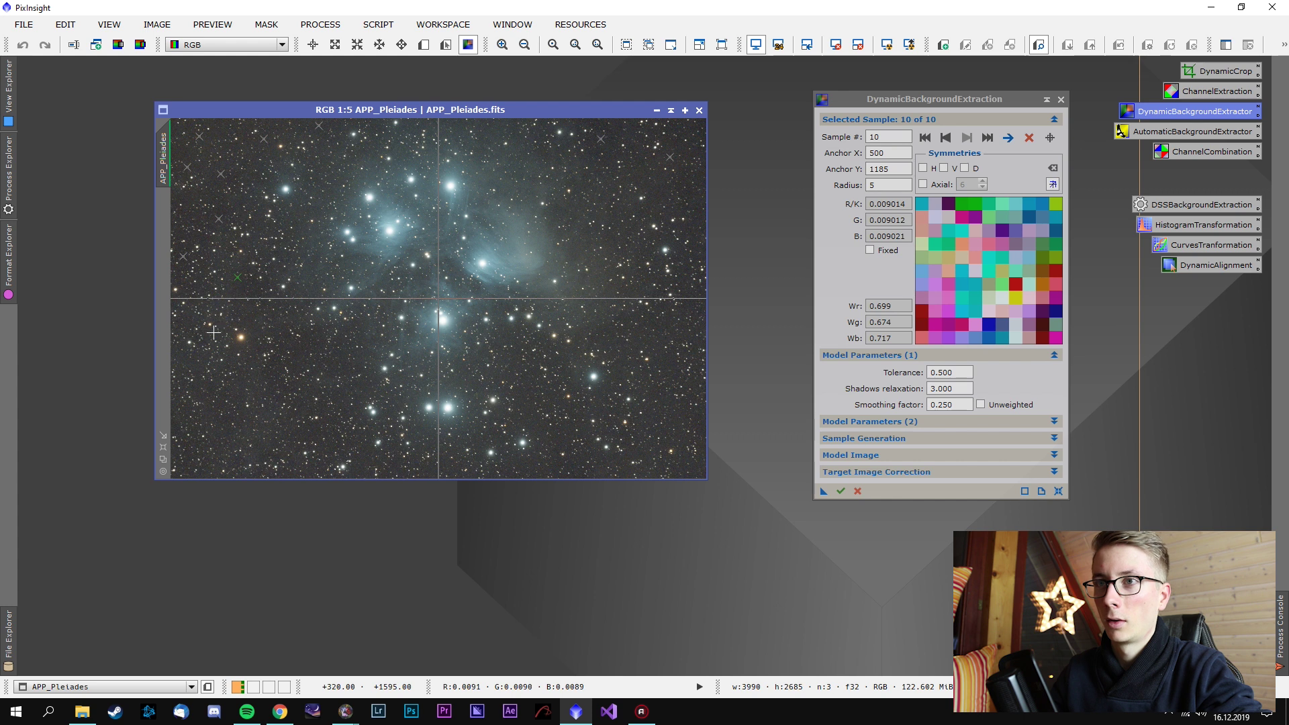
click(189, 326)
click(259, 328)
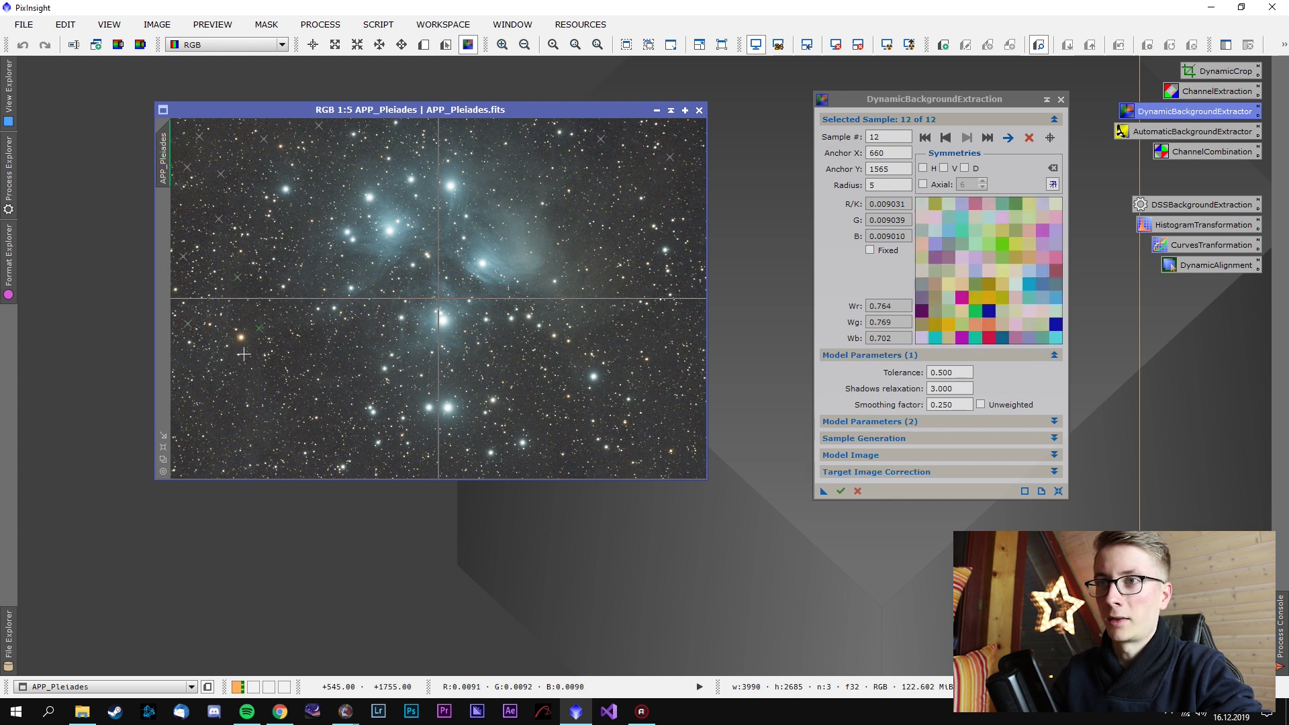
click(242, 394)
click(205, 411)
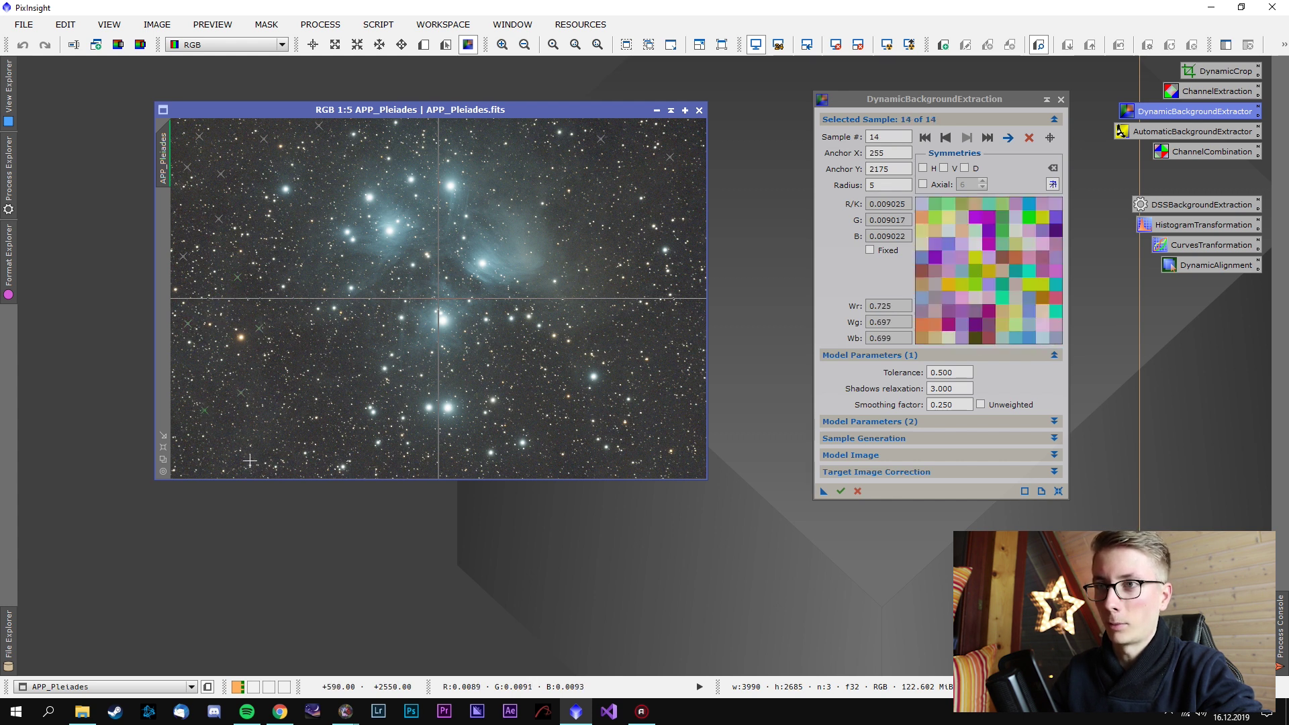
click(305, 436)
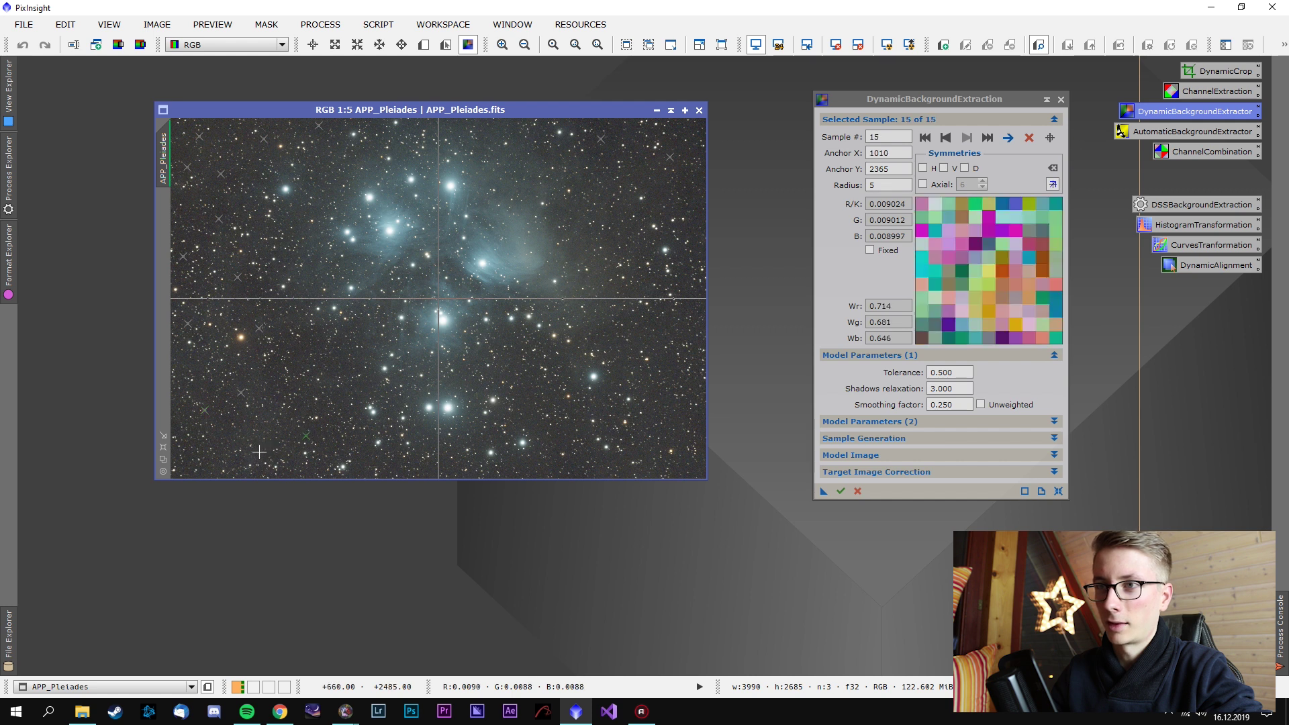
click(259, 452)
click(364, 468)
click(447, 469)
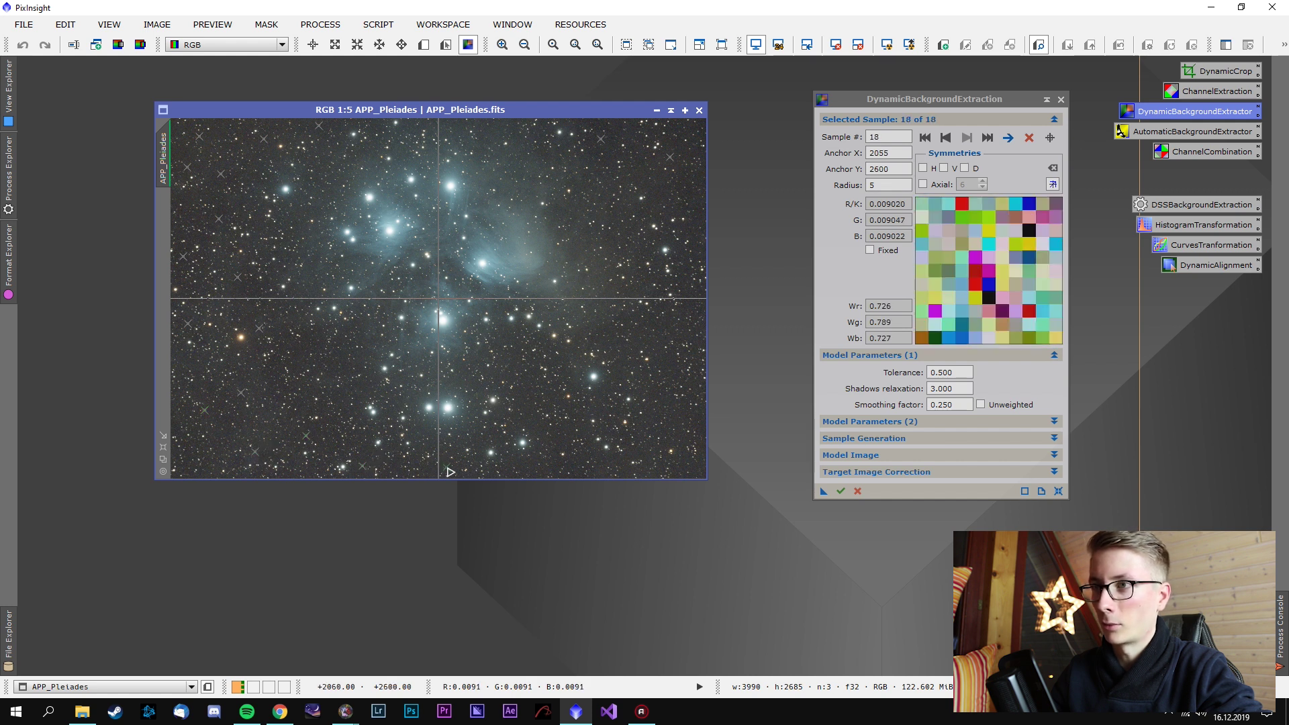
click(526, 471)
click(565, 446)
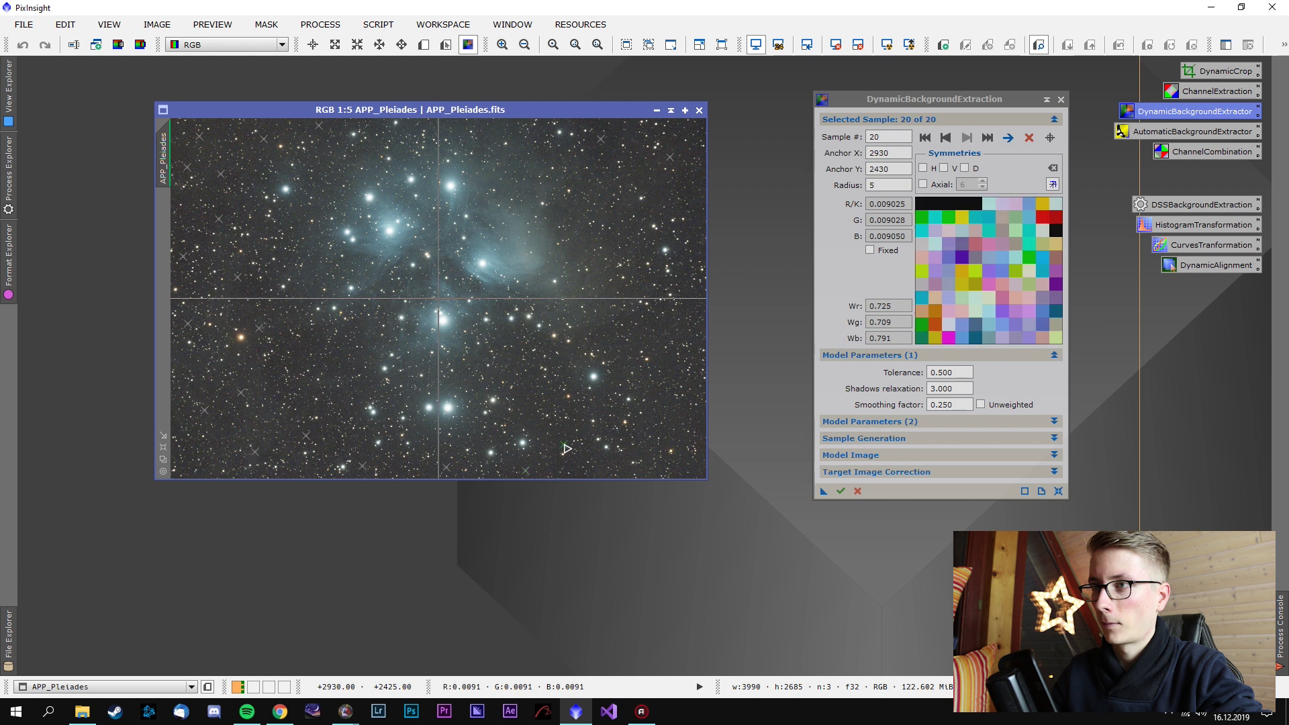
click(529, 409)
click(640, 451)
click(673, 408)
click(664, 366)
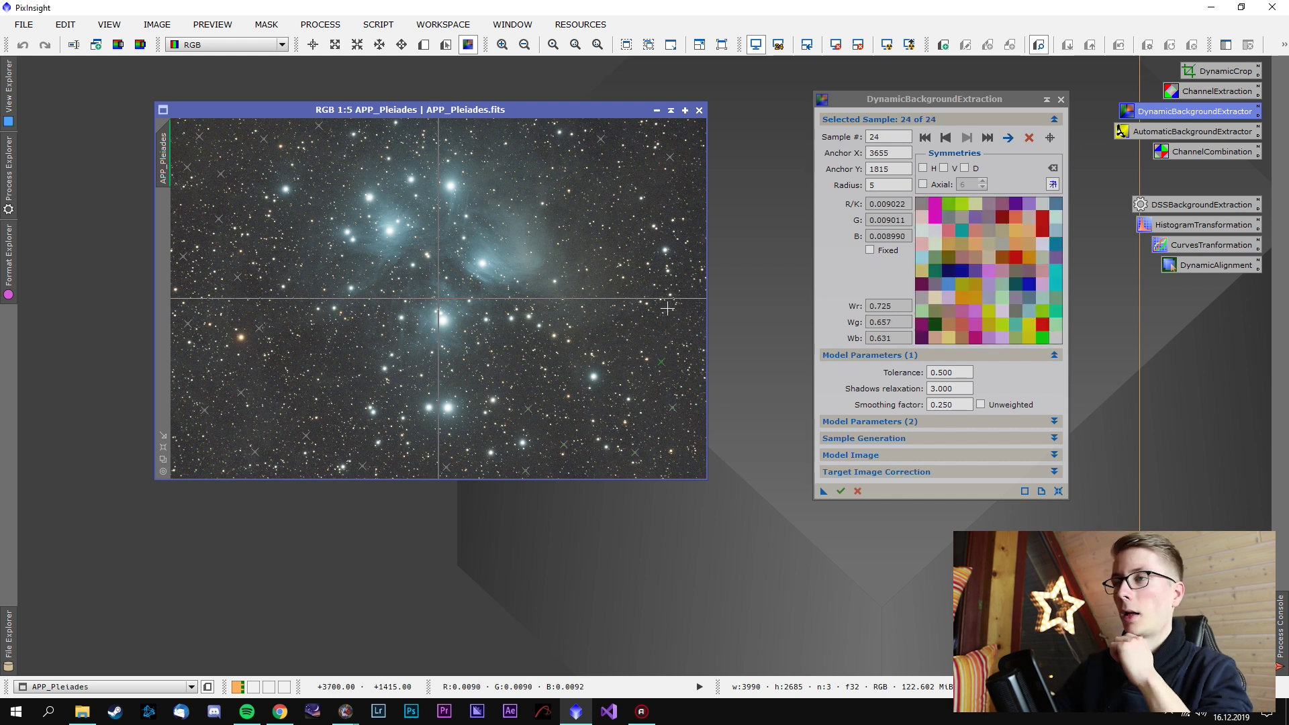
click(659, 186)
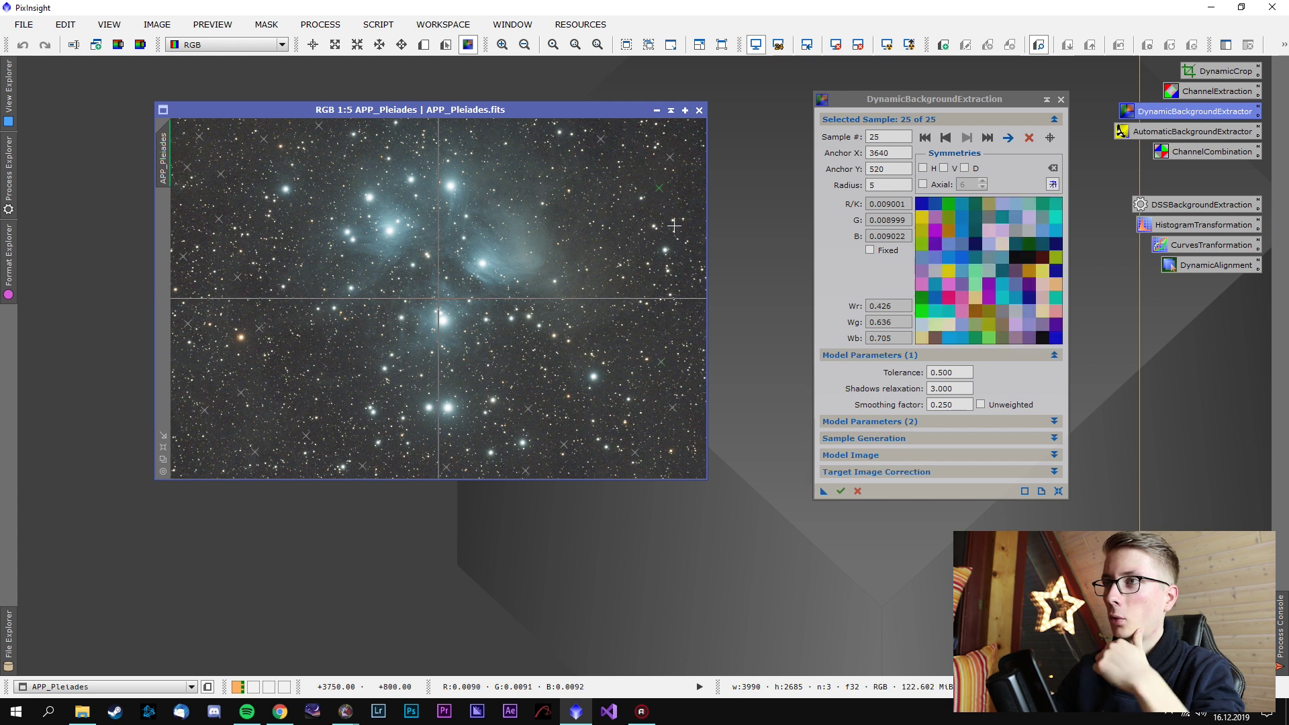
click(688, 293)
click(649, 323)
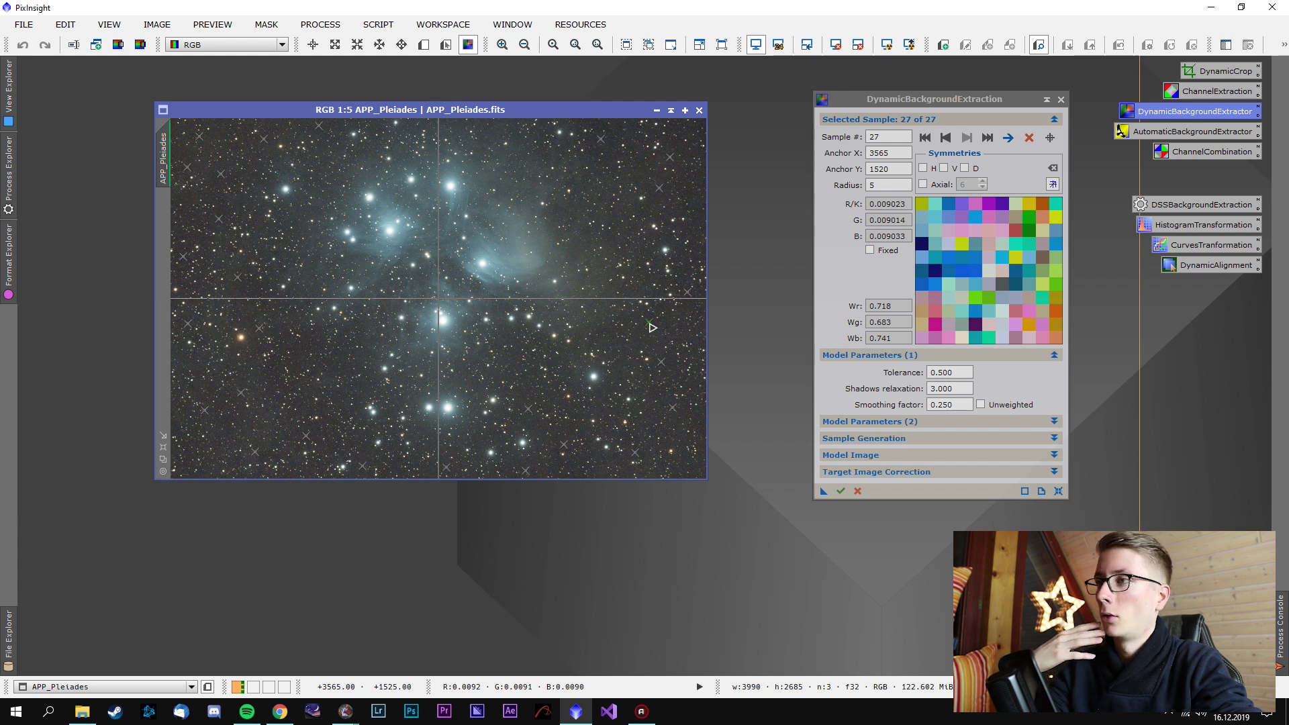
Set the target image correction to Subtraction and apply the background extraction to APP_Pleiades
click(923, 472)
click(916, 488)
click(913, 512)
drag(823, 577, 507, 263)
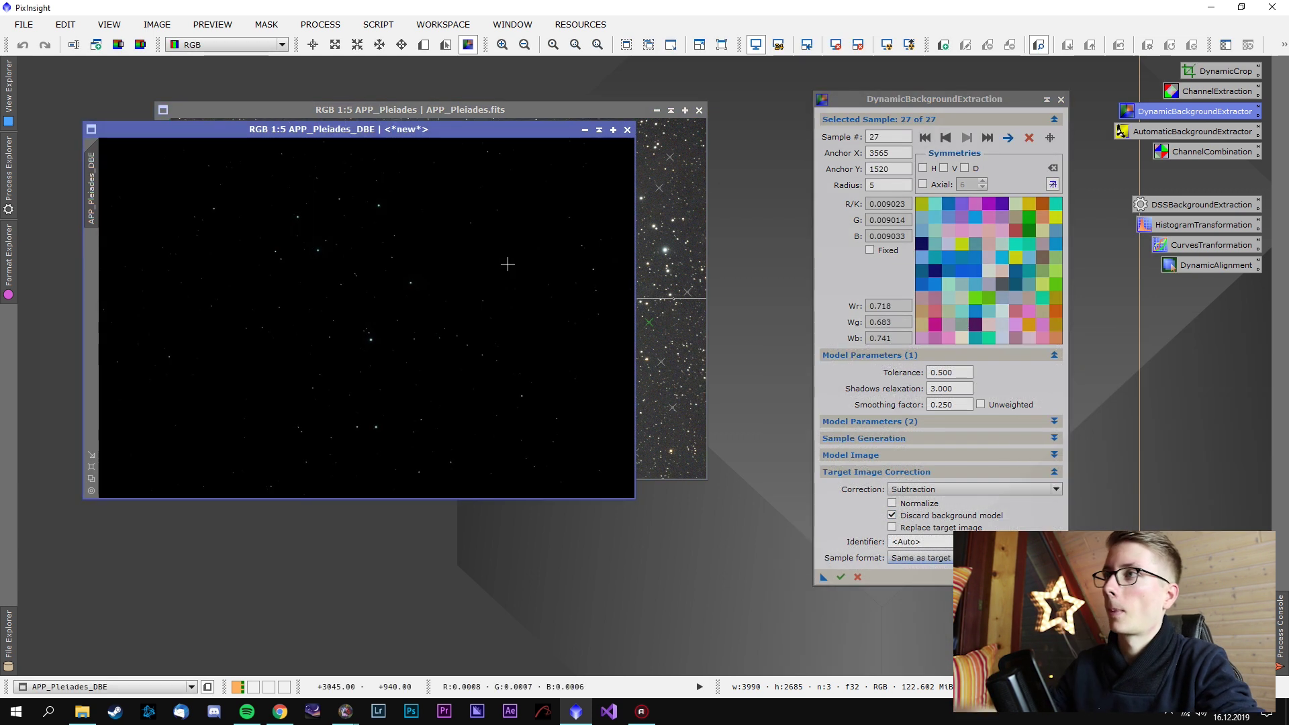
Stretch the extracted APP_Pleiades_DBE result, compare it side by side with the original, and close it
click(886, 45)
drag(412, 130, 973, 113)
drag(905, 341, 877, 541)
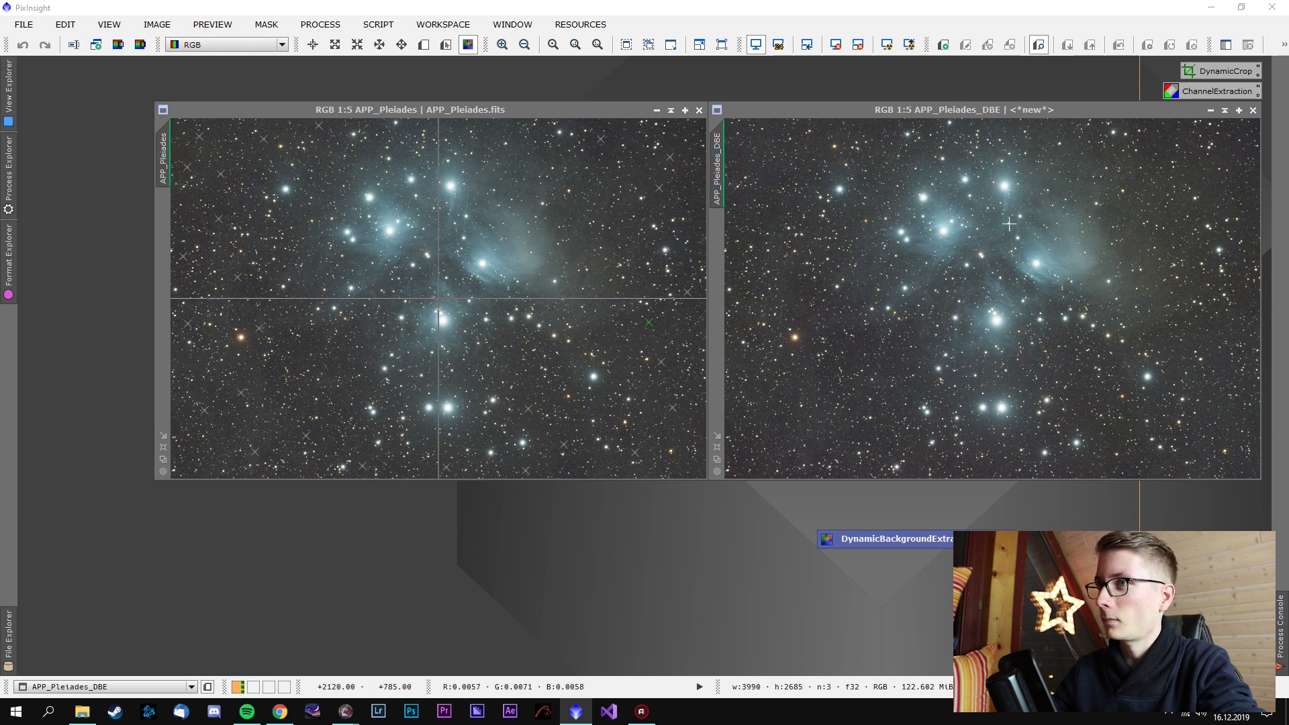
click(1252, 110)
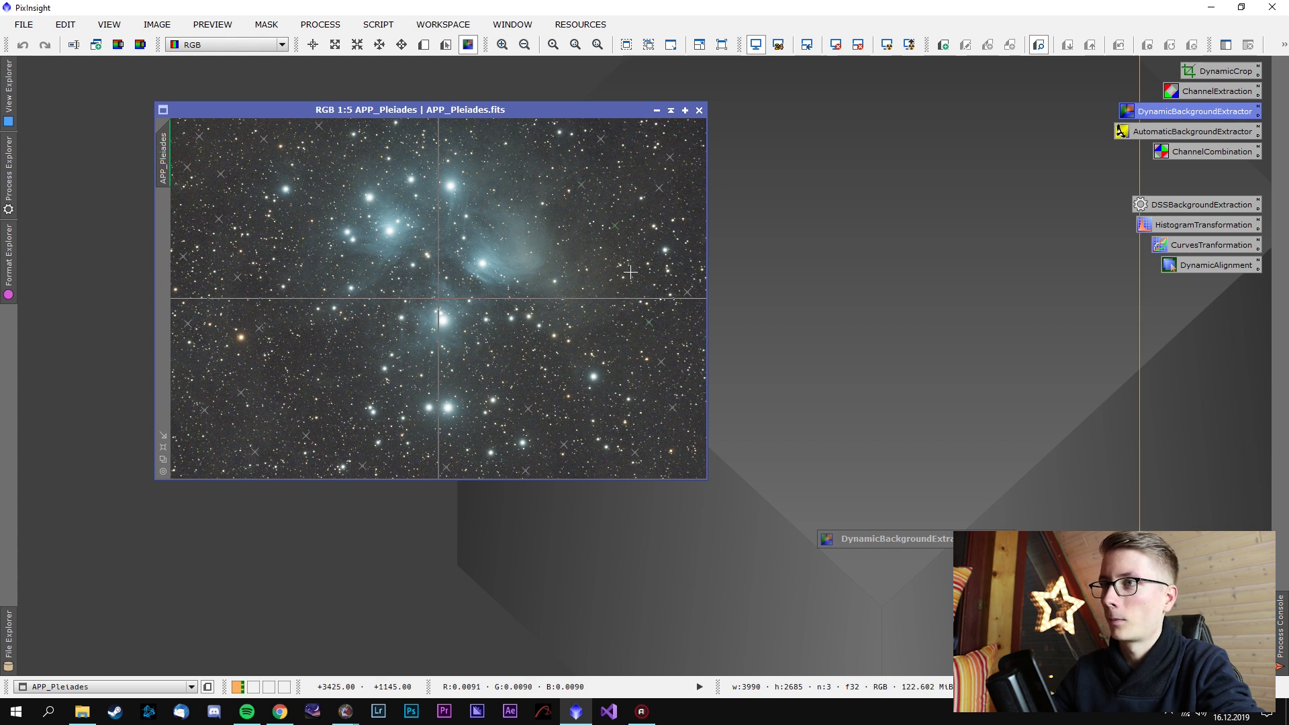
Reopen the background extraction settings, turn off discarding of the background model, and rerun the extraction on APP_Pleiades
double_click(909, 543)
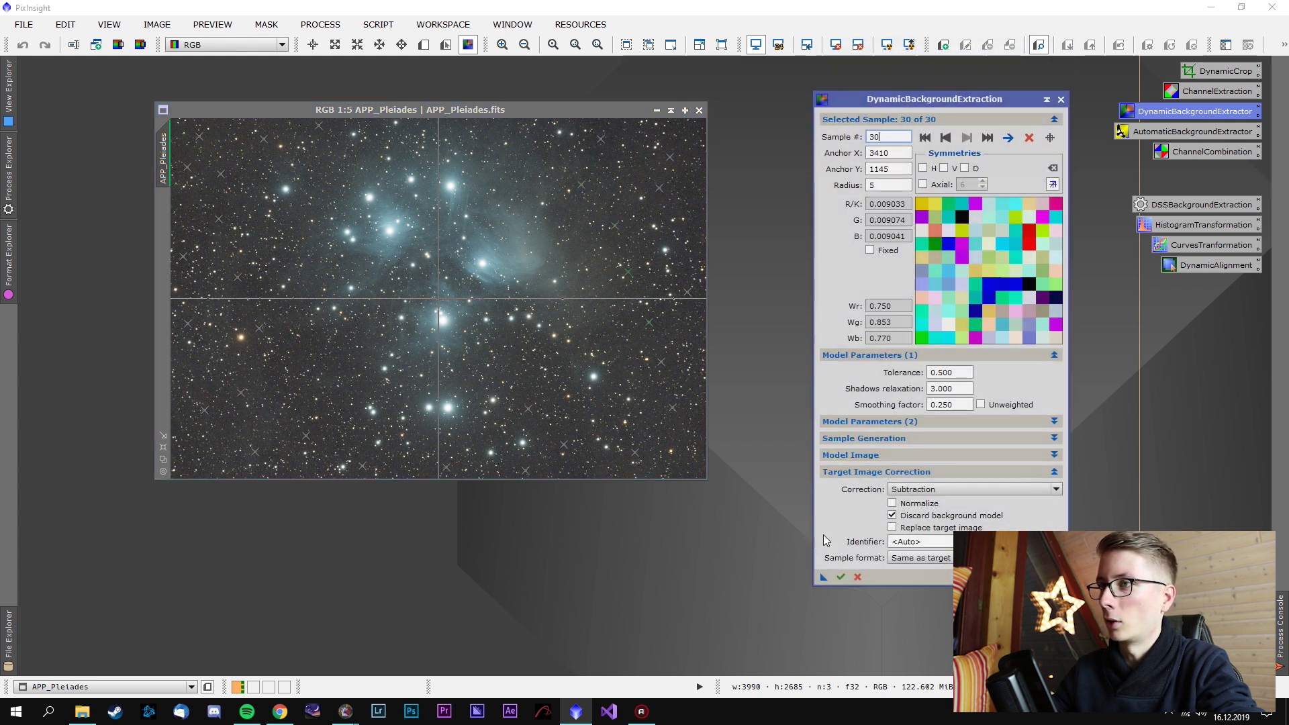
click(824, 577)
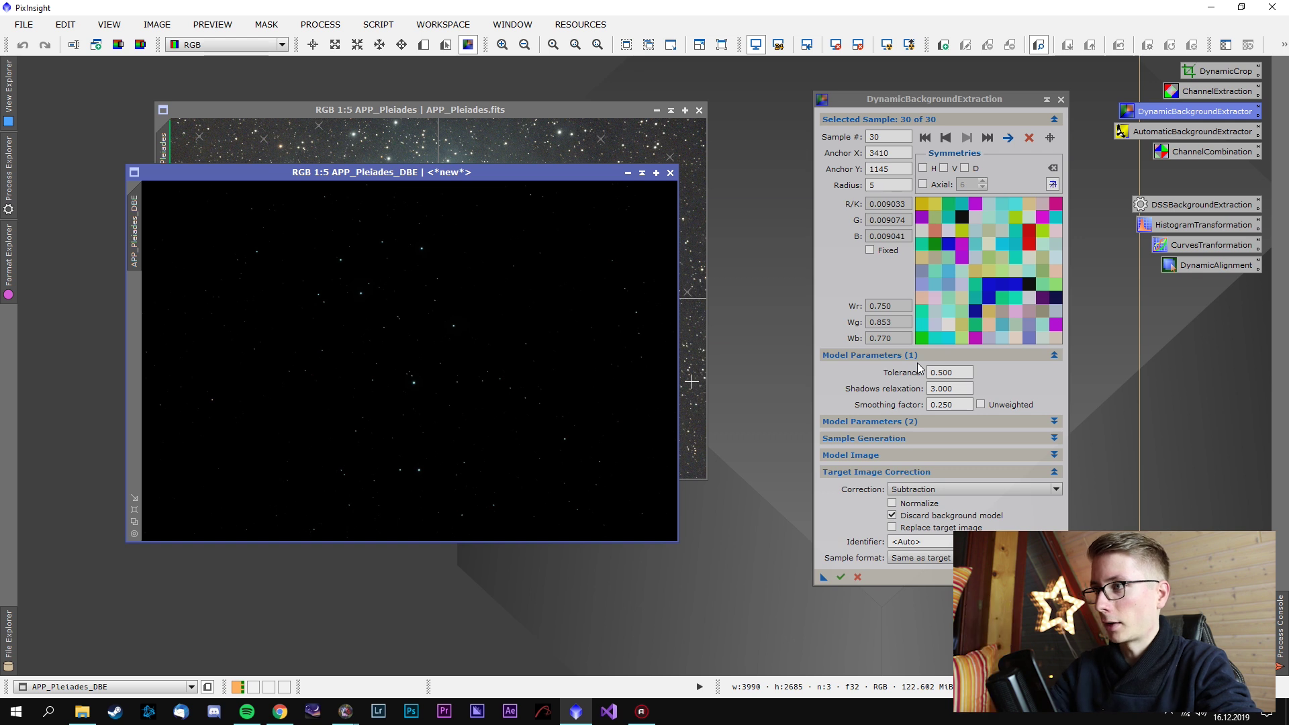
click(924, 517)
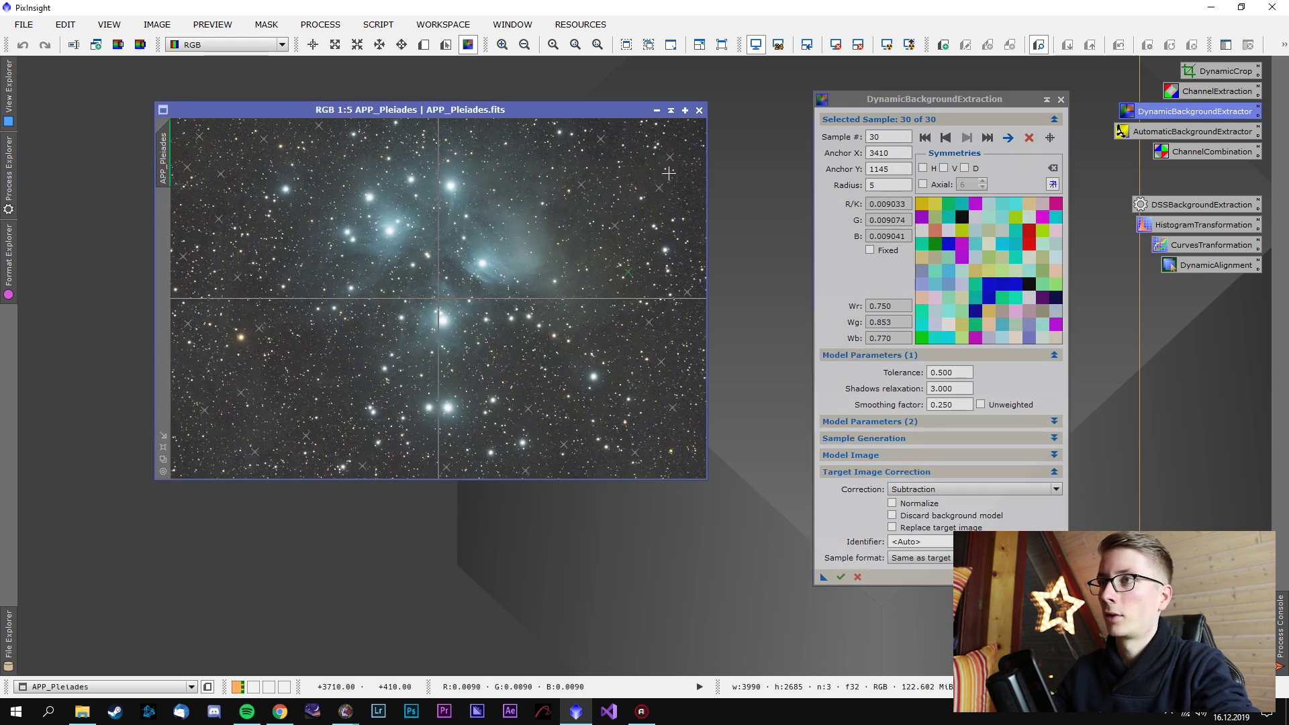
click(669, 172)
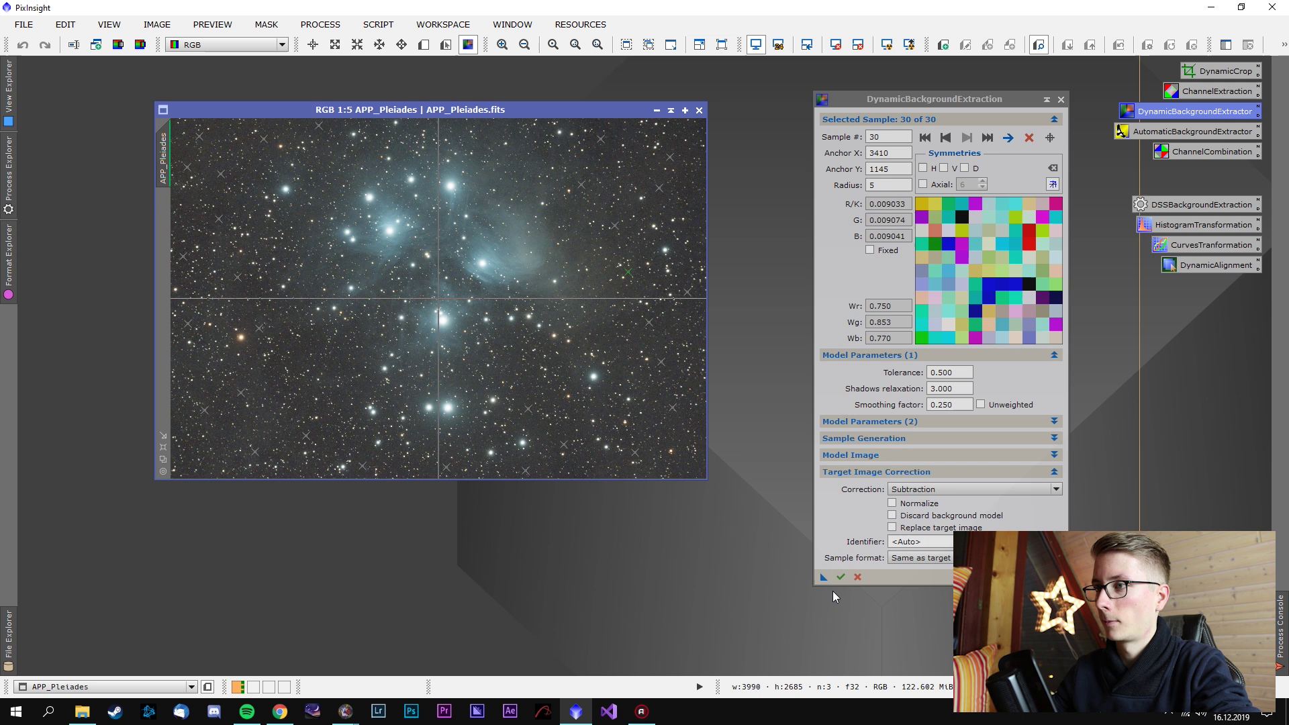
key(ctrl+e)
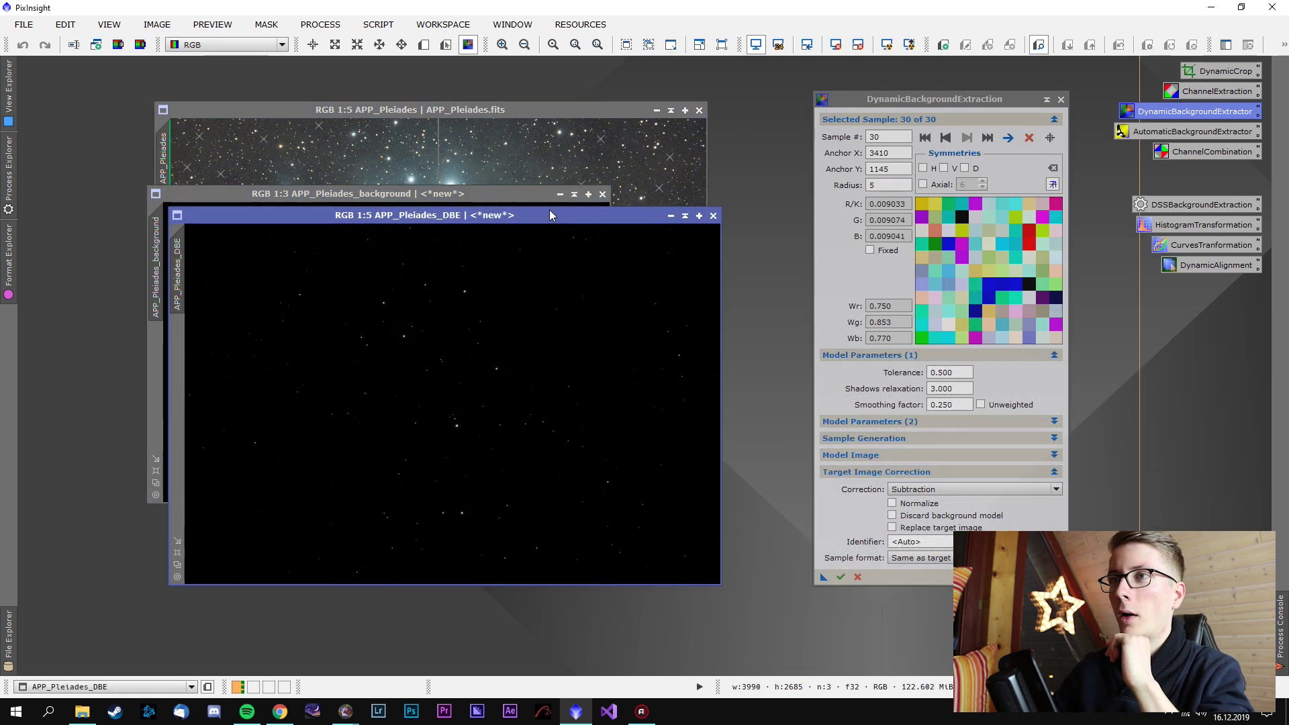
Examine the APP_Pleiades_background model with an automatic screen stretch, and close it
click(480, 194)
drag(479, 194, 575, 122)
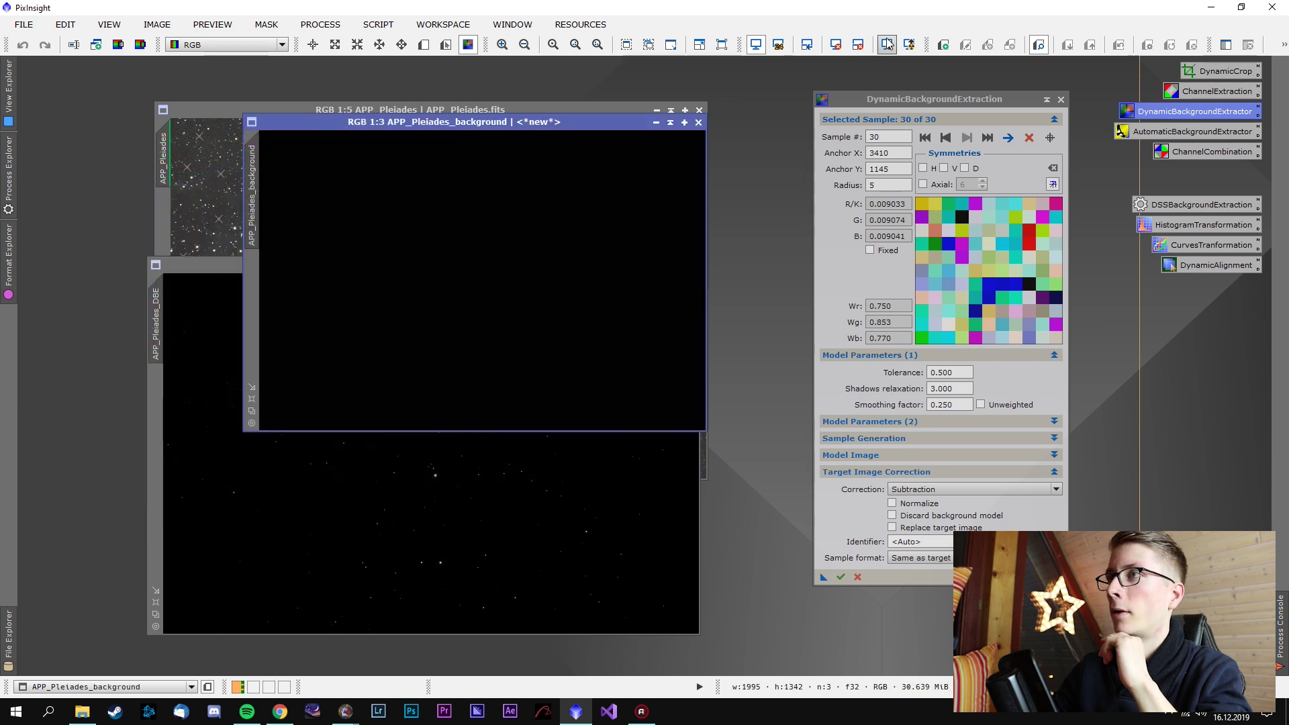
click(887, 44)
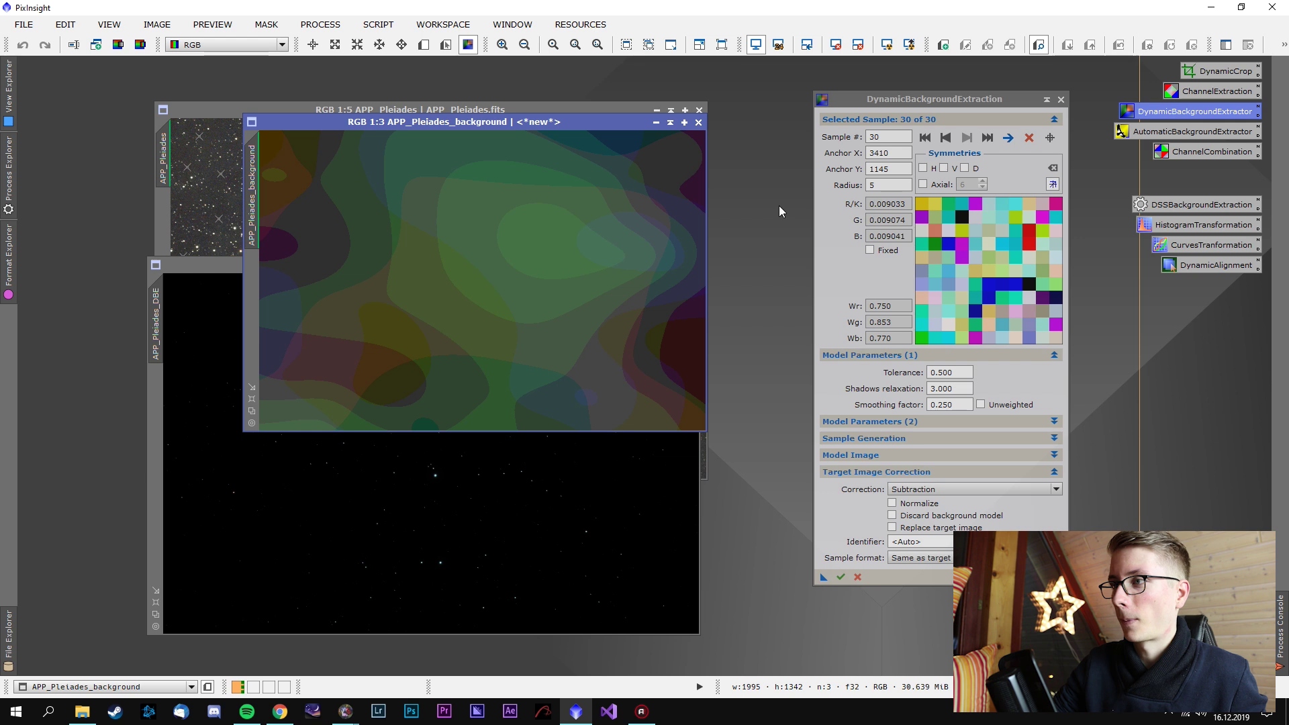
click(698, 122)
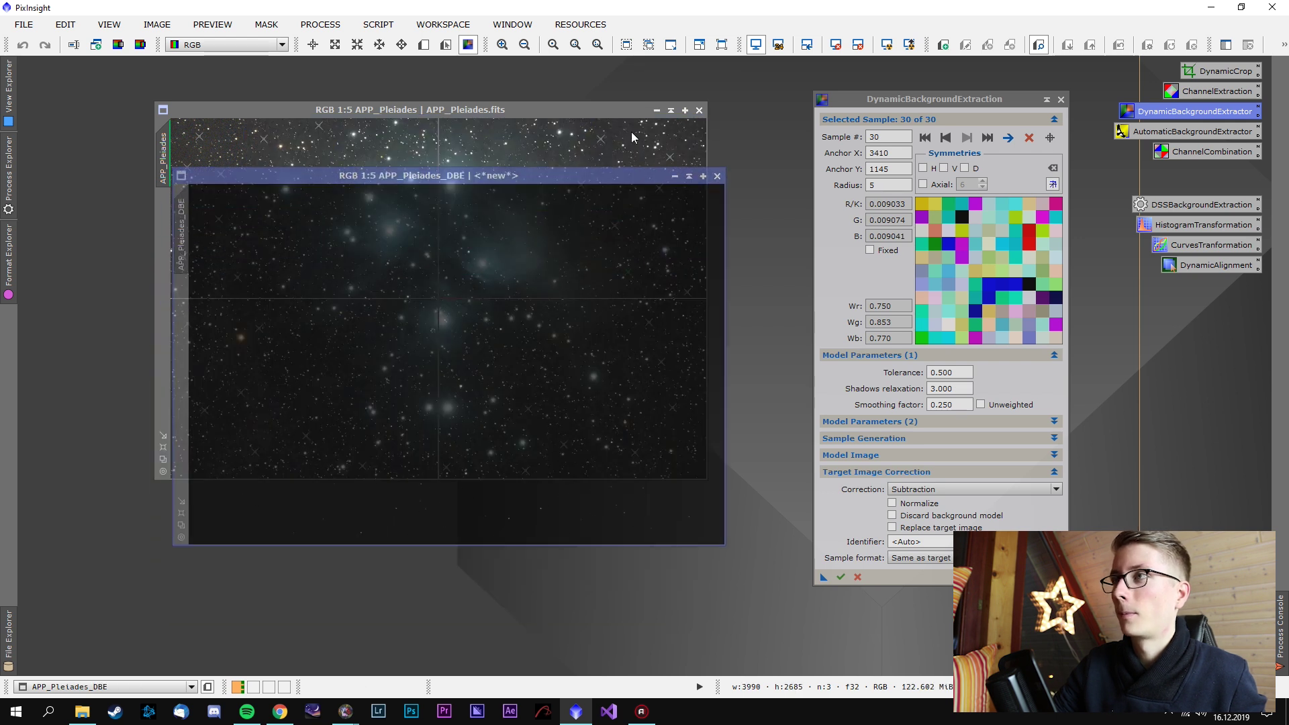
Apply an automatic screen stretch to APP_Pleiades_DBE, compare it with the original, and end the DynamicBackgroundExtraction session
click(886, 44)
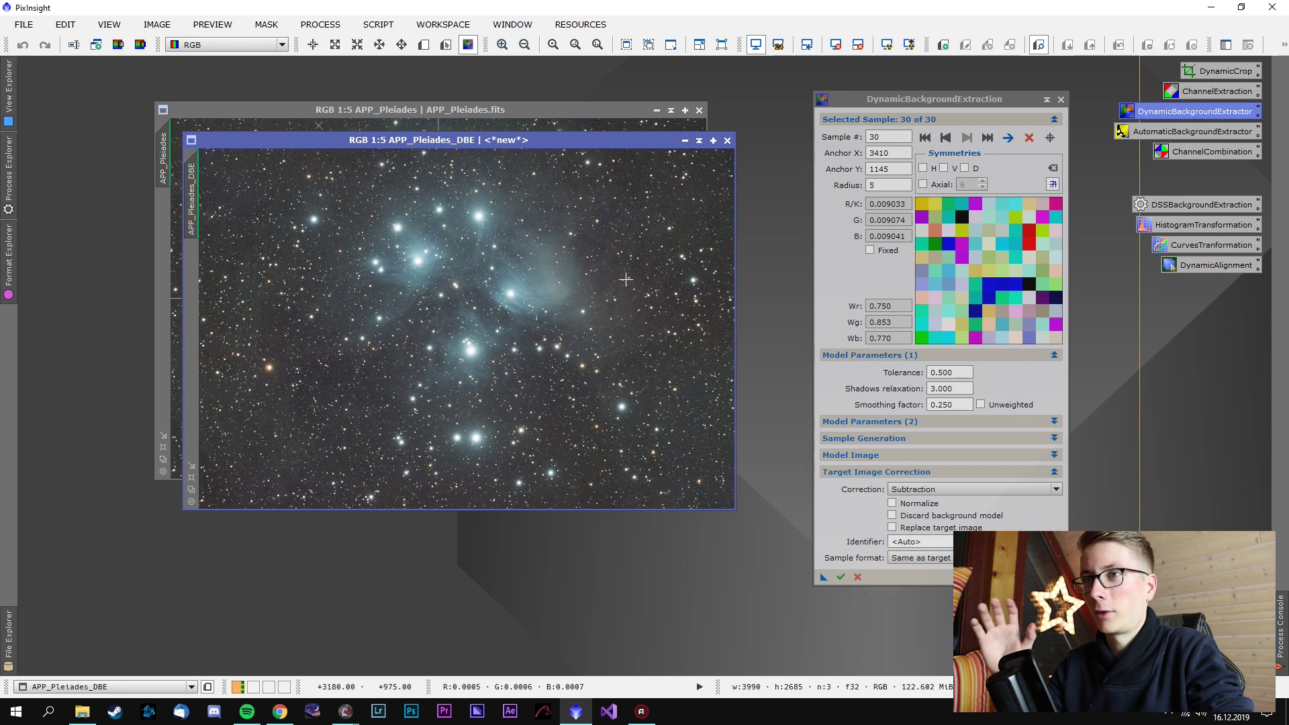
drag(571, 140, 502, 197)
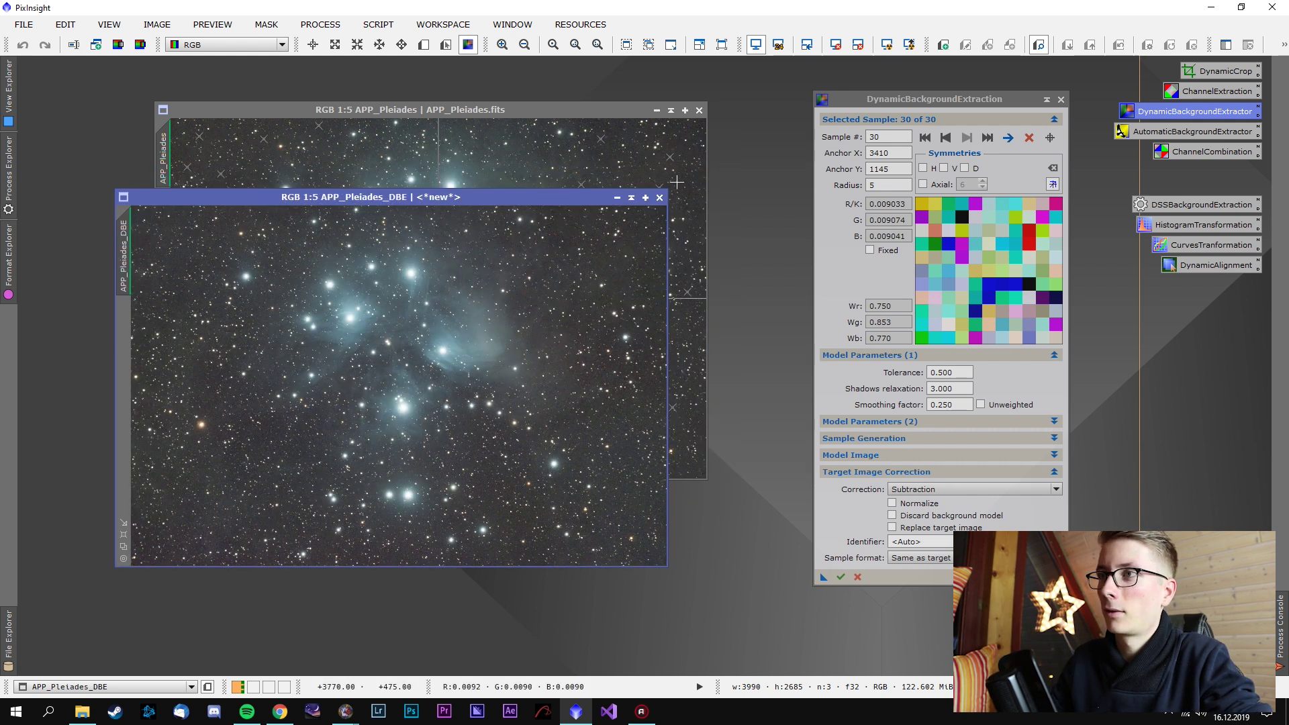
scroll(607, 324, up, 1)
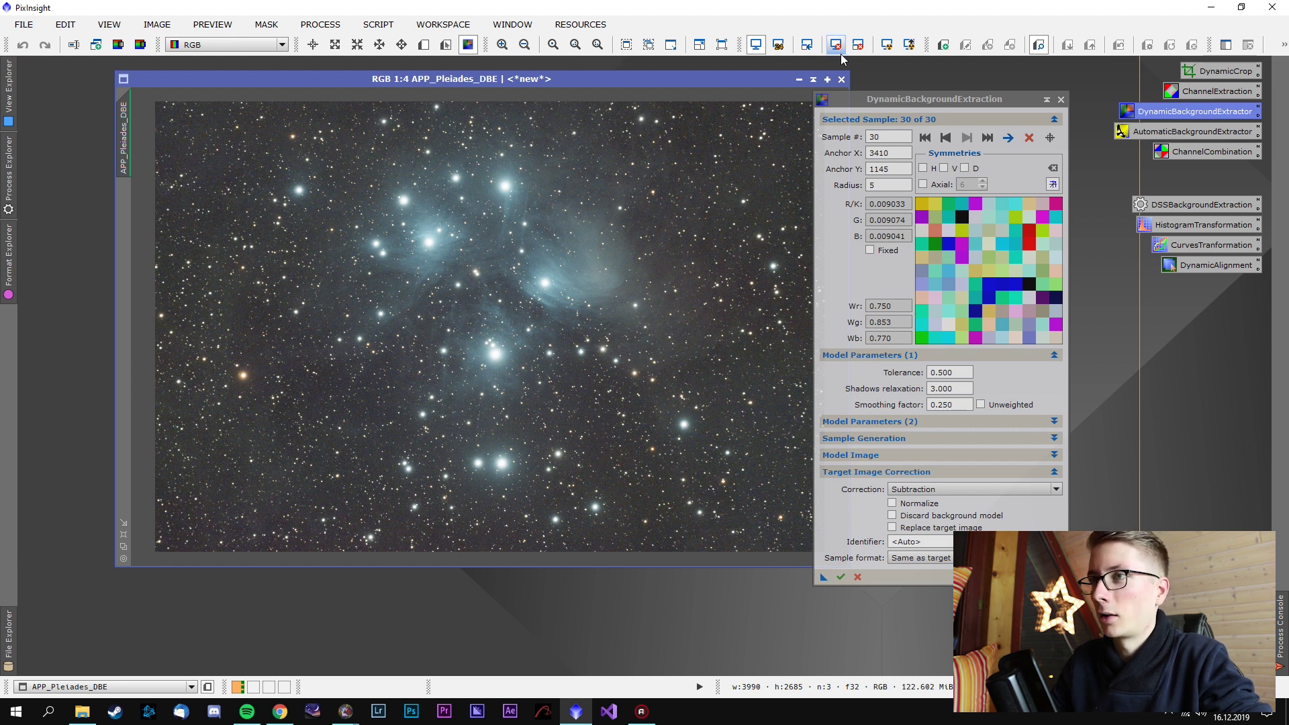
click(1060, 100)
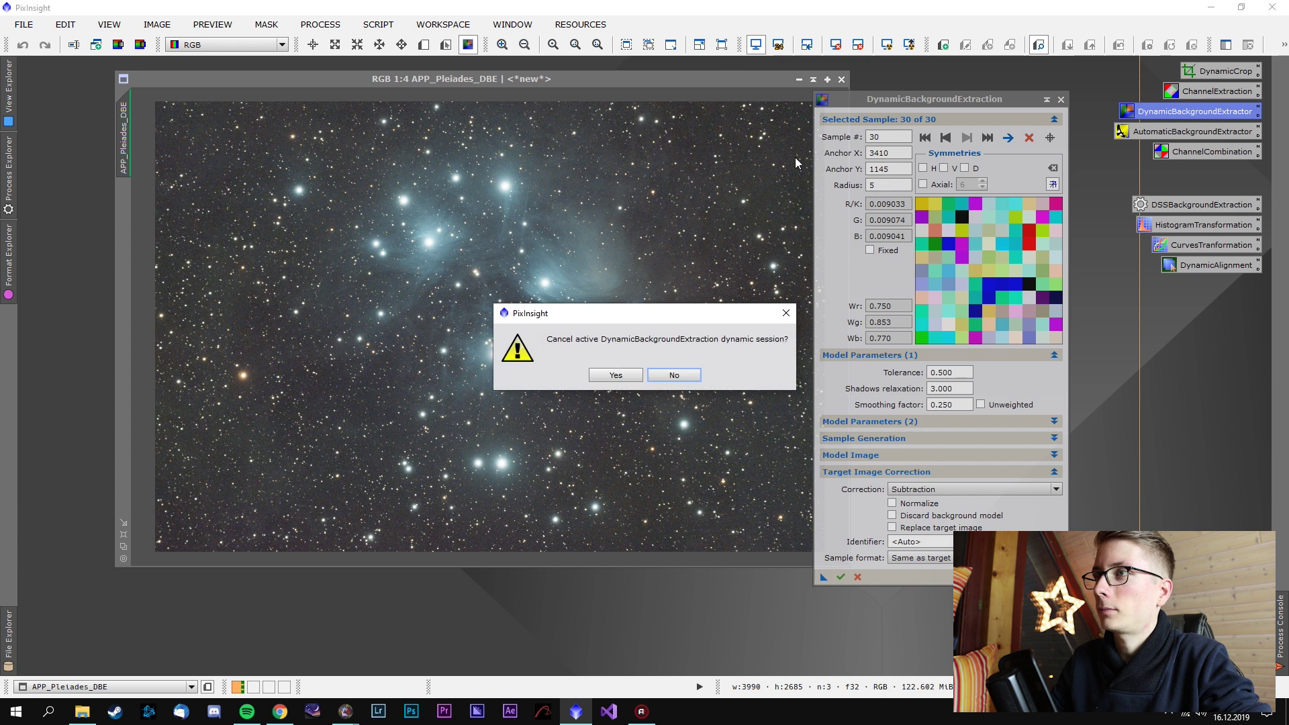
click(615, 375)
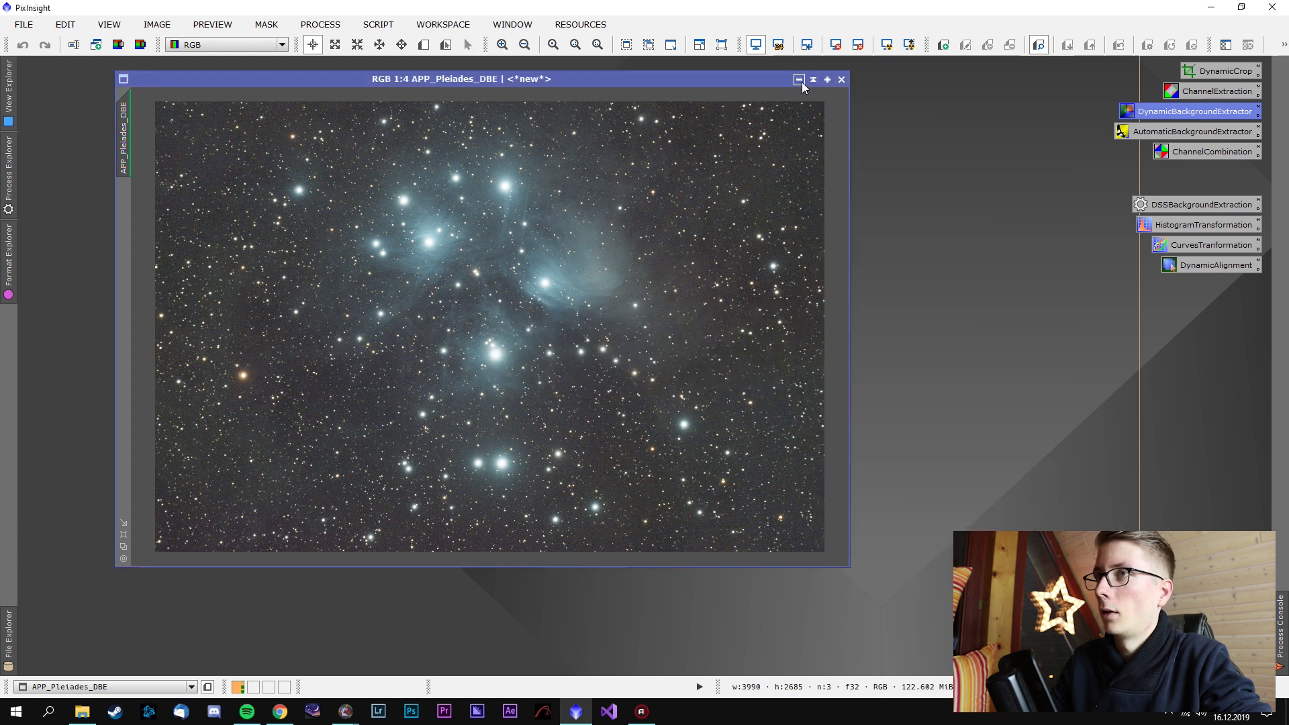
Reduce both the APP_Pleiades_DBE and APP_Pleiades images to icons and park the original's icon in the workspace's upper-left corner
click(798, 80)
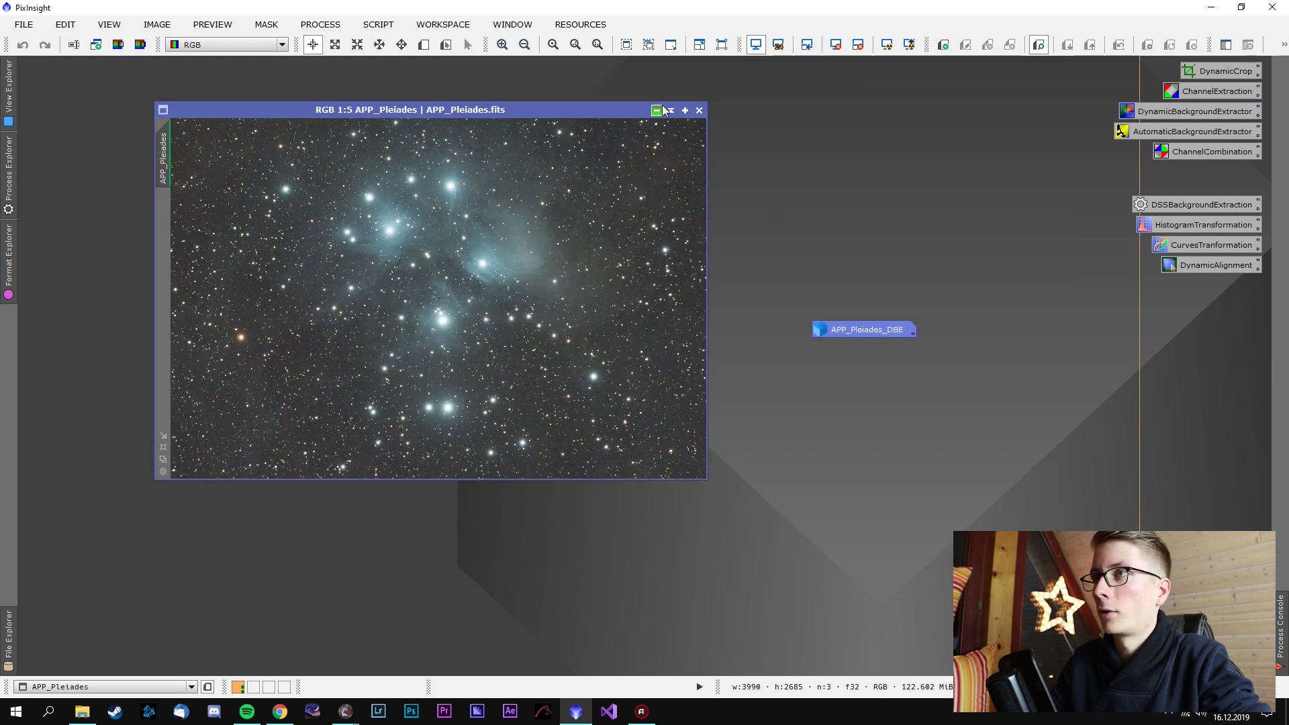
click(657, 110)
right_click(474, 299)
key(Escape)
drag(463, 299, 33, 55)
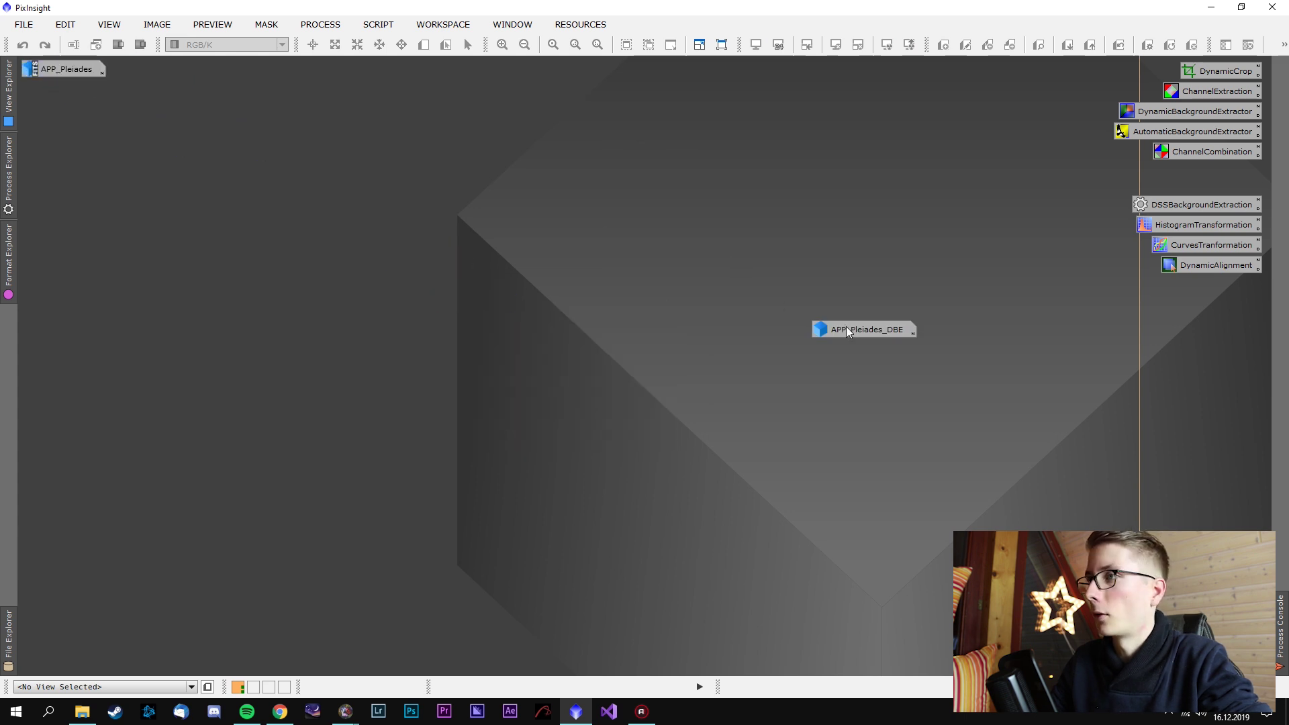
Restore the APP_Pleiades_DBE image window and load the 03.Deconvolution process icon set into the workspace
double_click(847, 328)
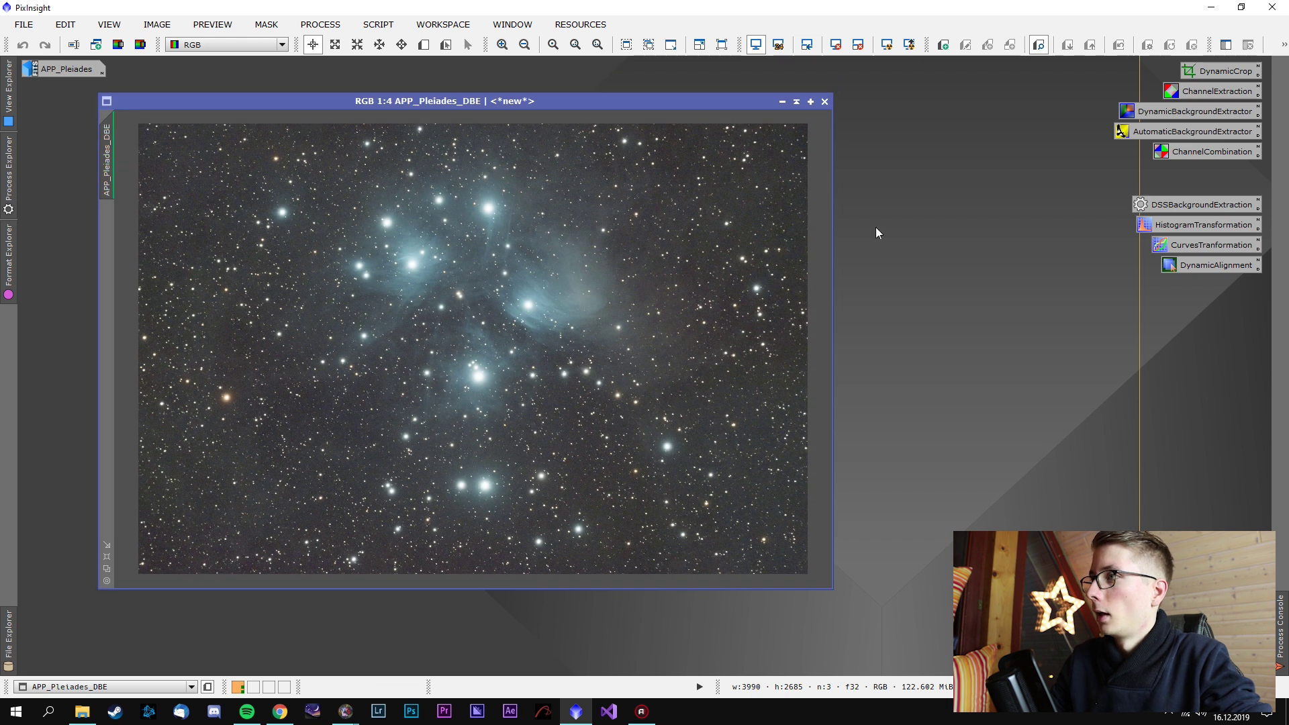
right_click(918, 240)
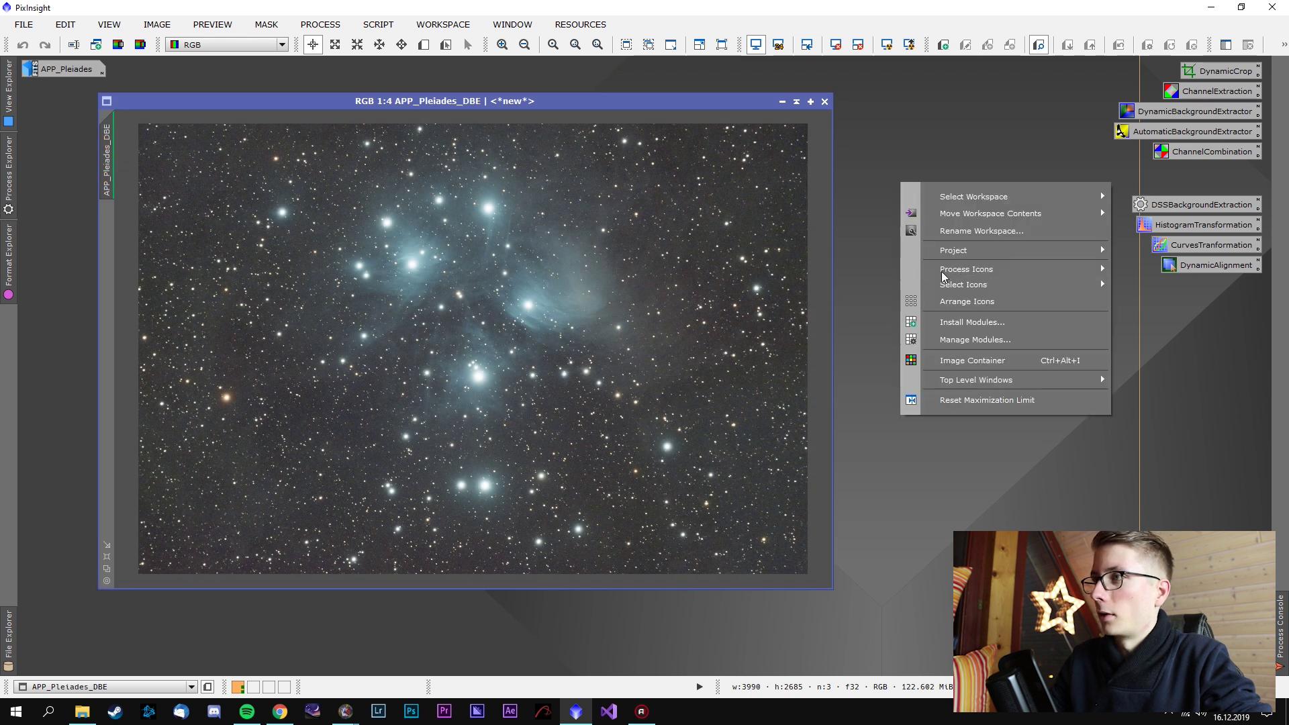
mouse_move(918, 270)
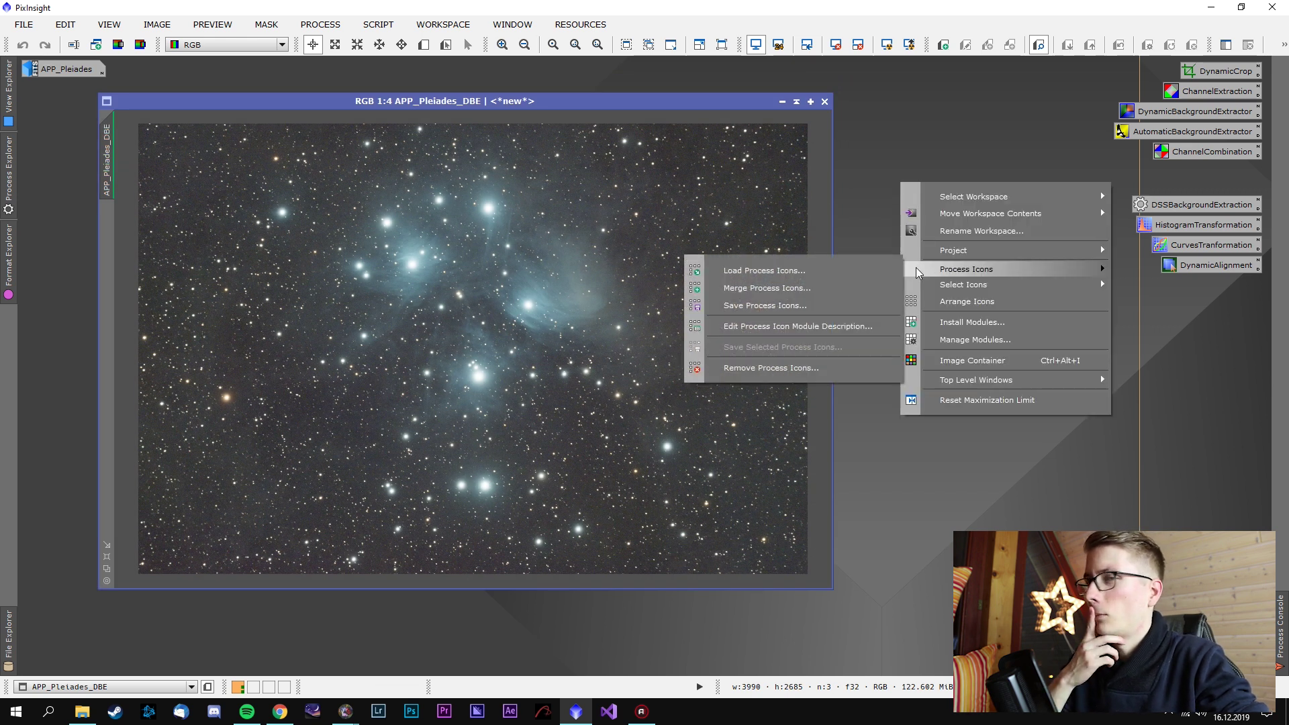
click(872, 269)
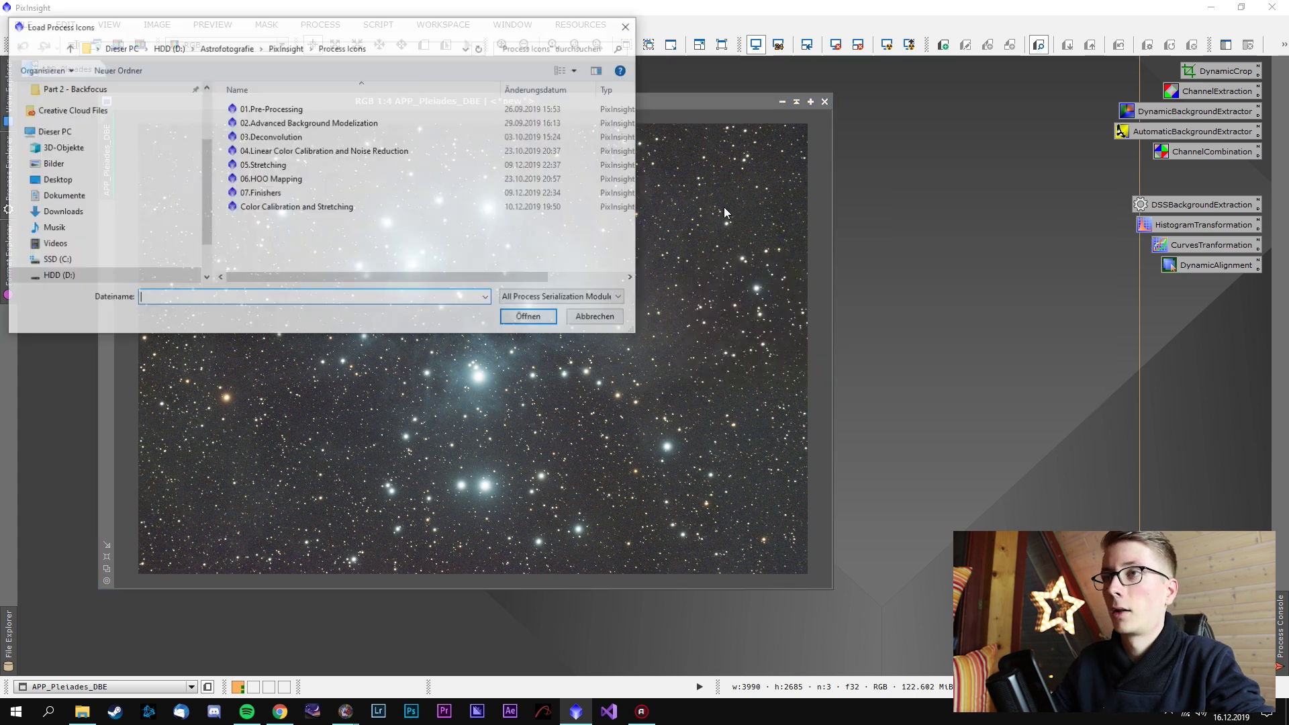
click(503, 137)
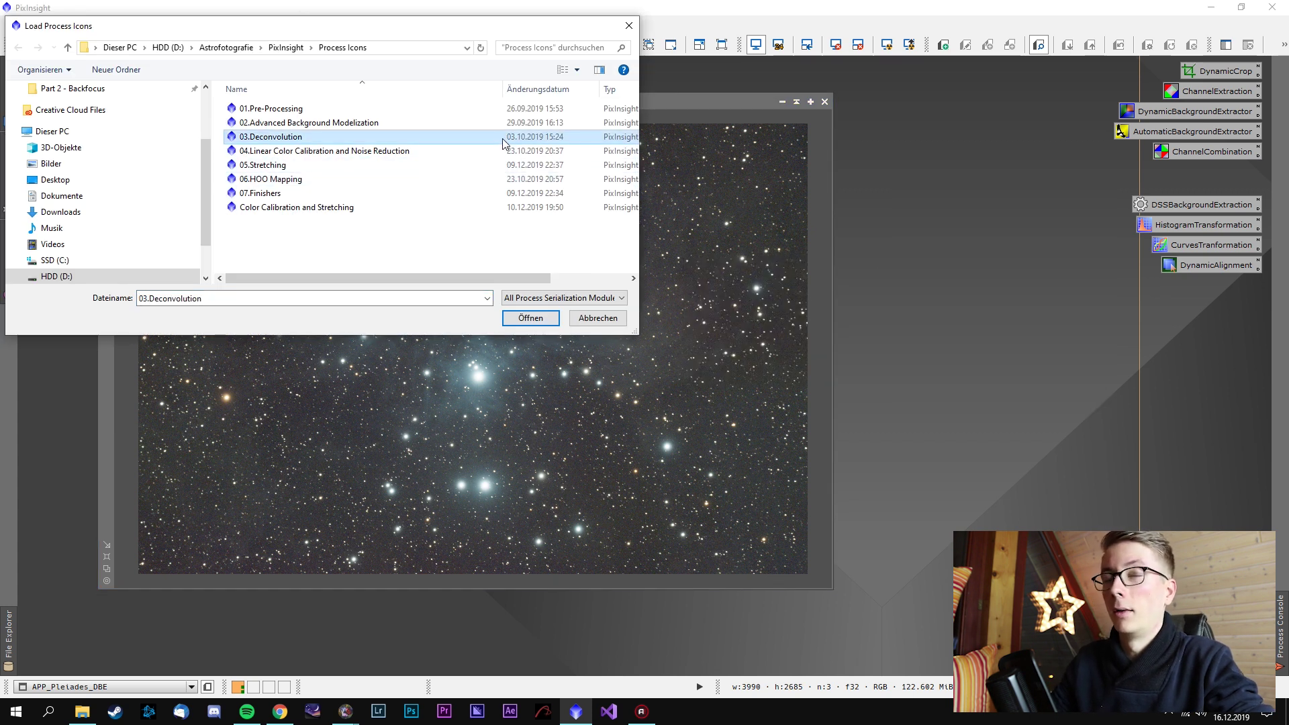
double_click(503, 138)
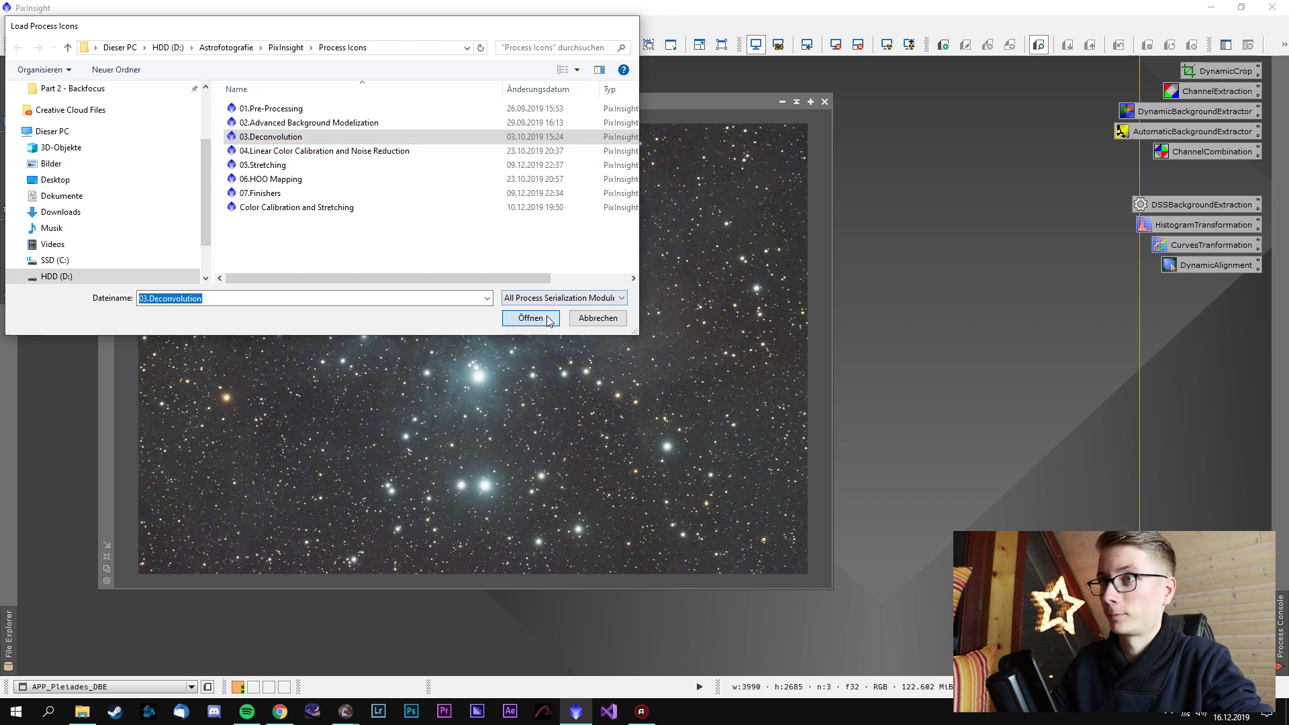
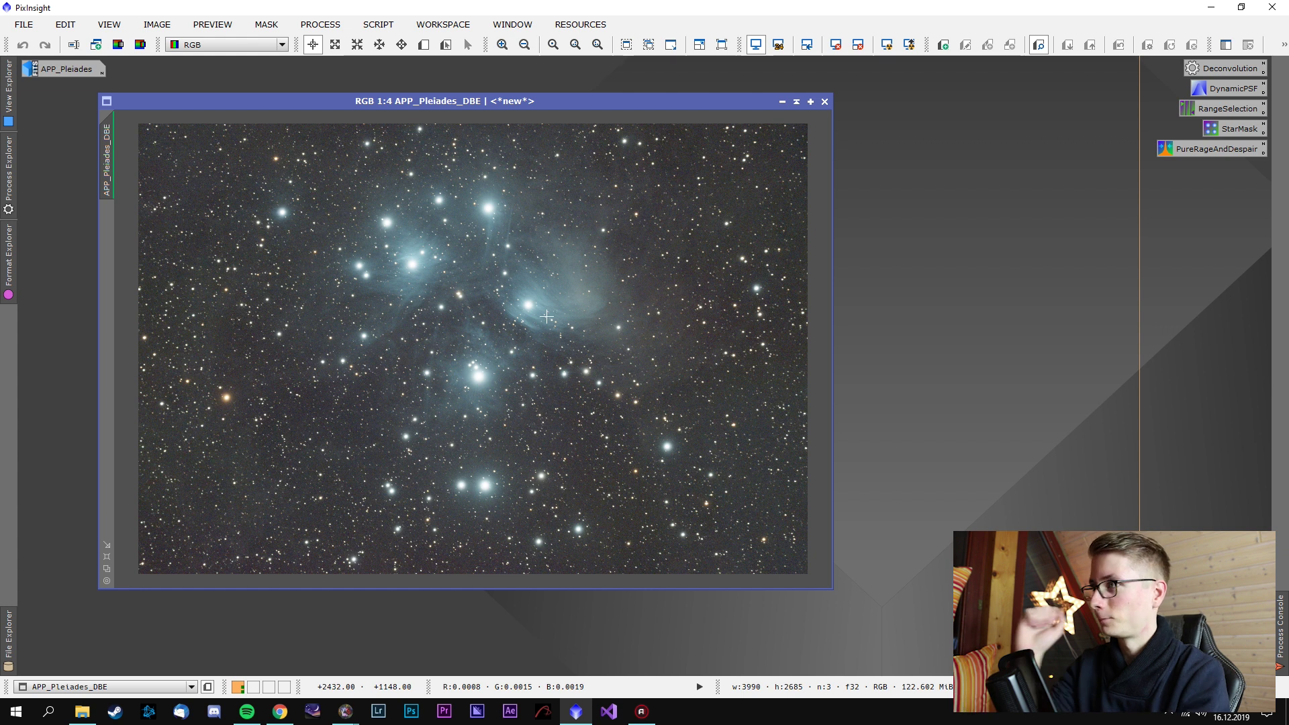
double_click(1211, 88)
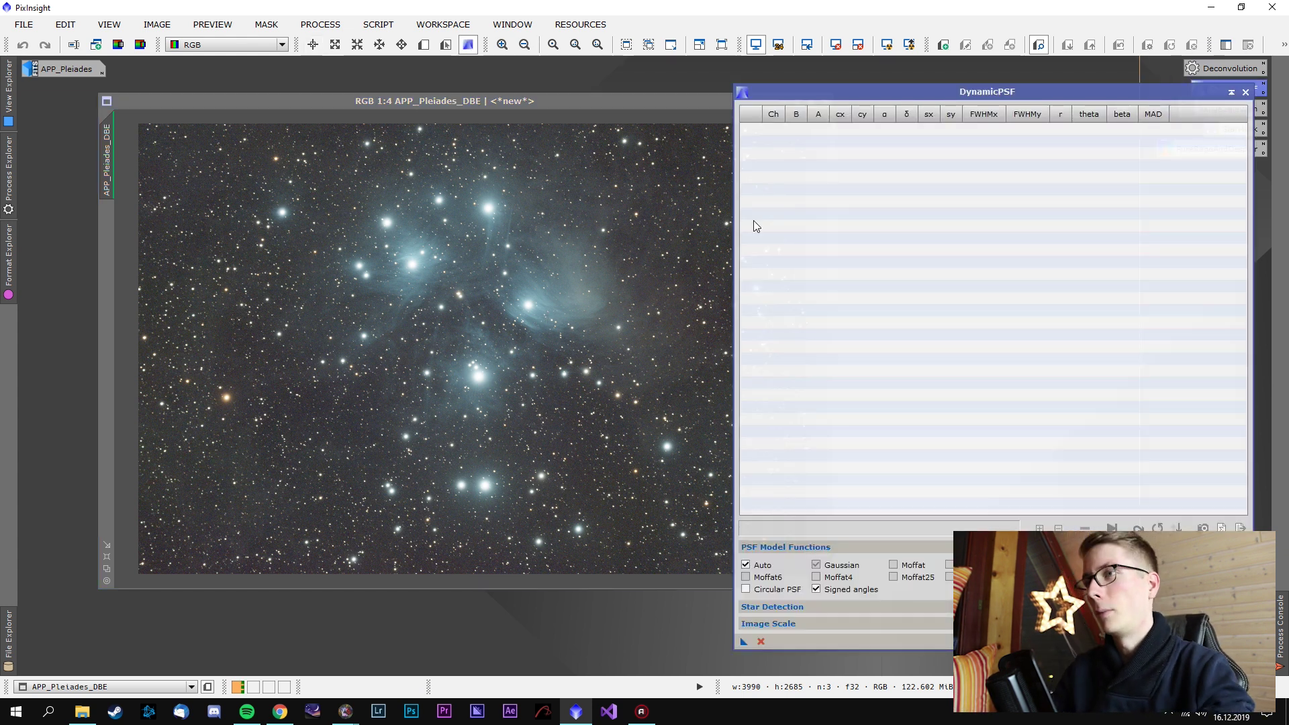
click(1245, 93)
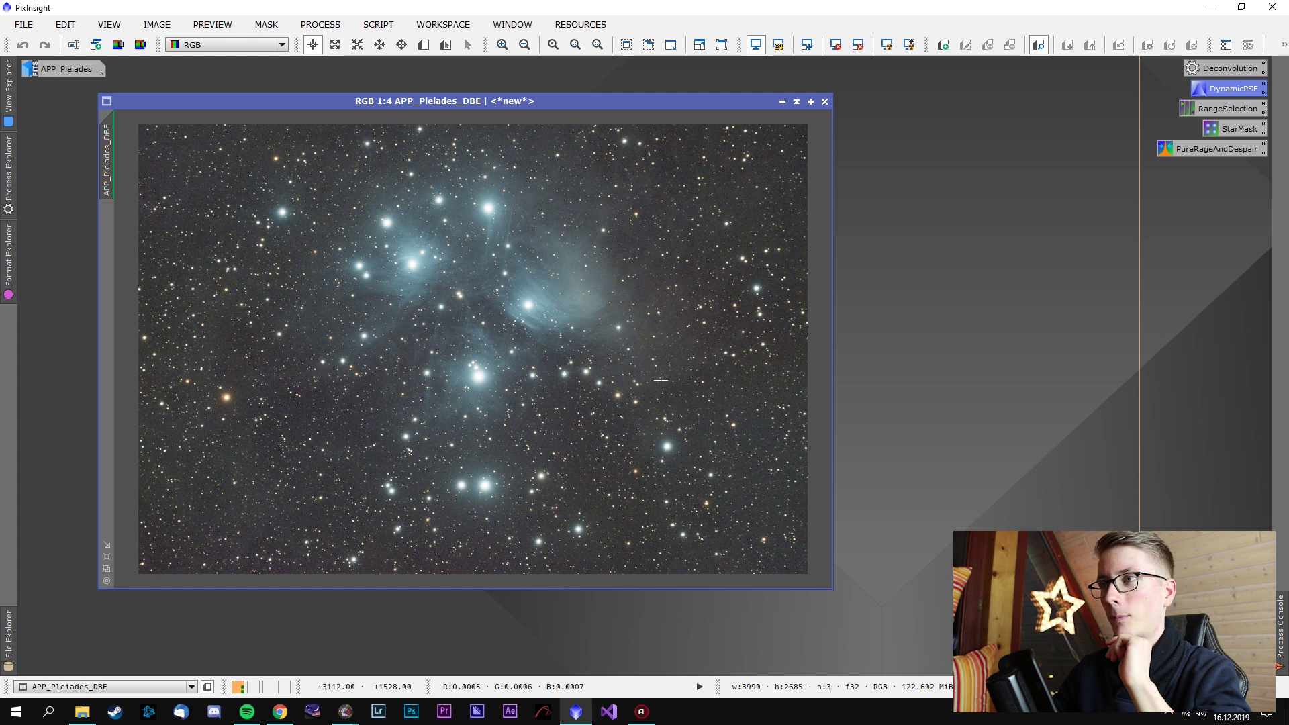
scroll(661, 380, up, 4)
scroll(660, 380, down, 4)
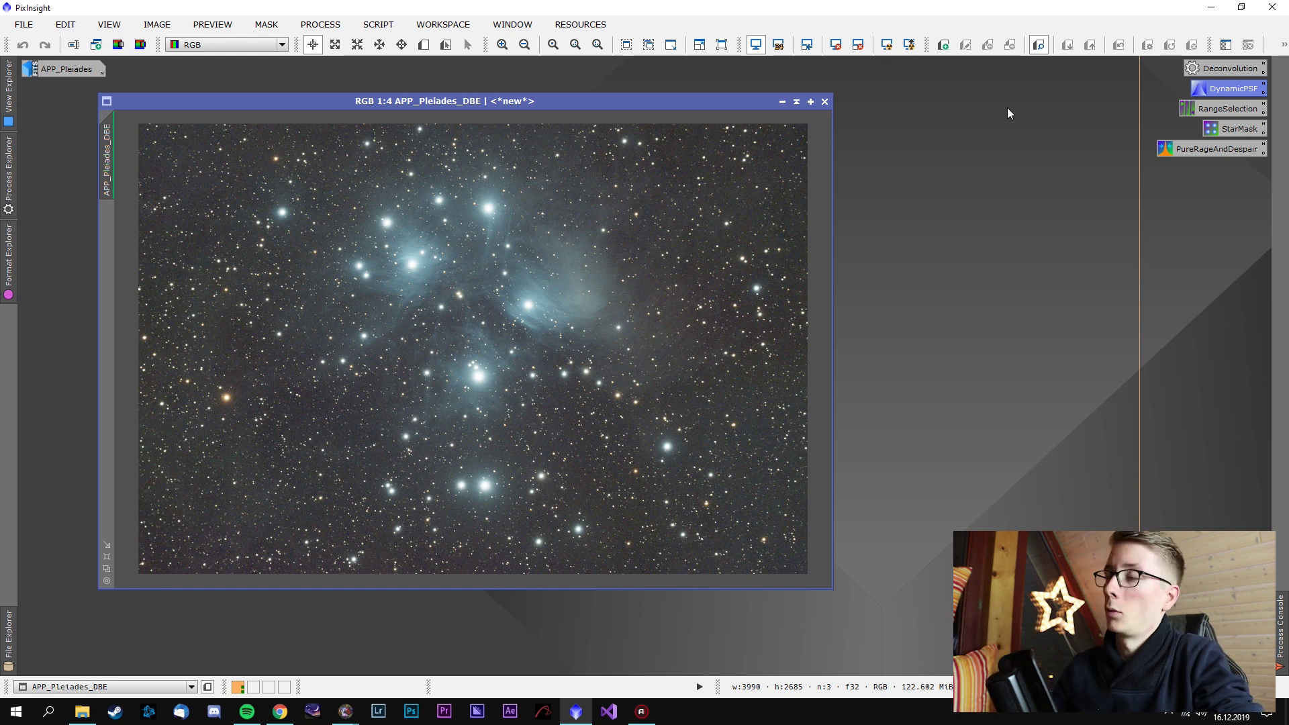
Load the 04.Linear Color Calibration and Noise Reduction process icon set and open its MultiscaleLinearTransform process
right_click(939, 176)
mouse_move(1002, 271)
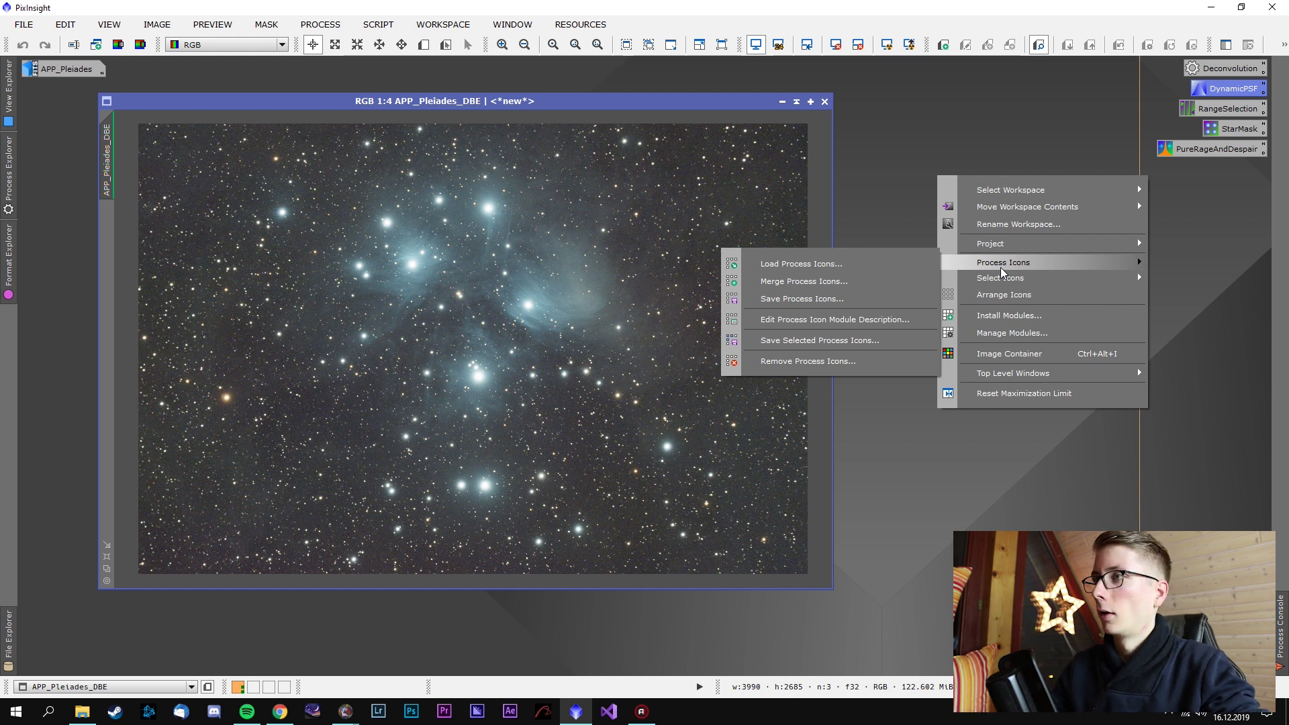
click(880, 265)
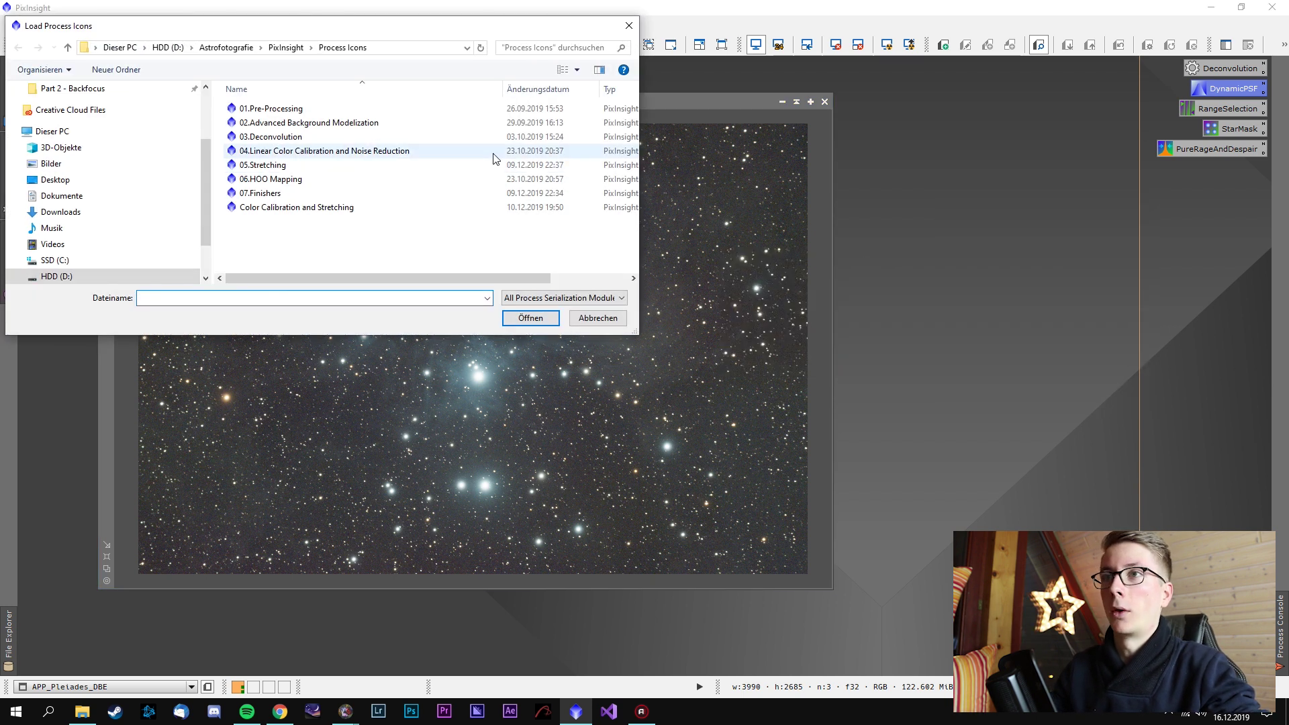
click(495, 156)
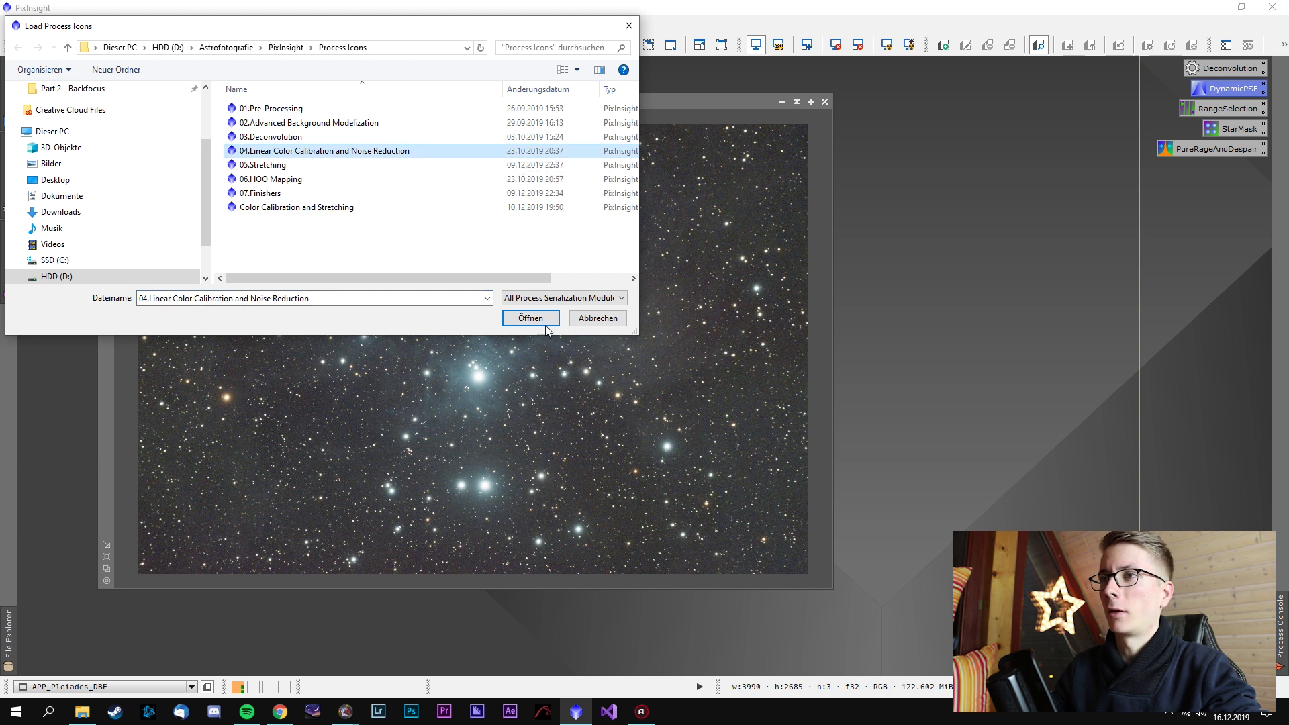
click(530, 318)
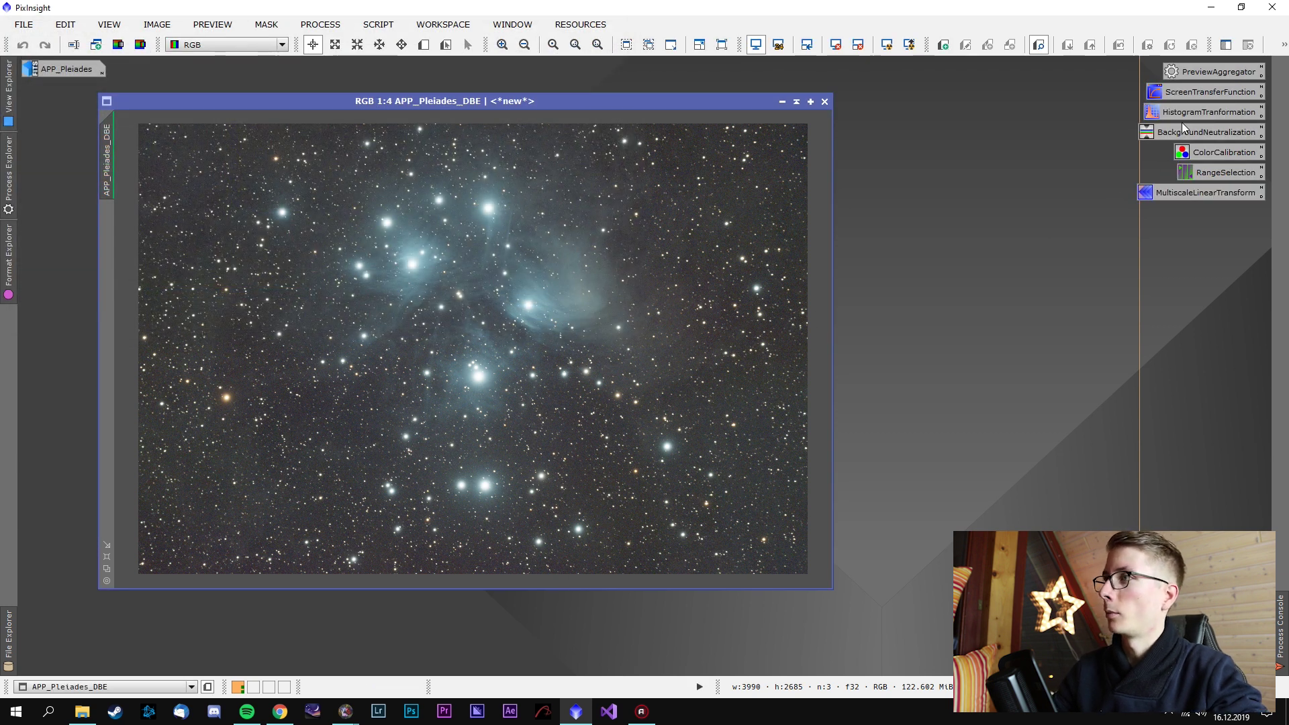
double_click(1200, 194)
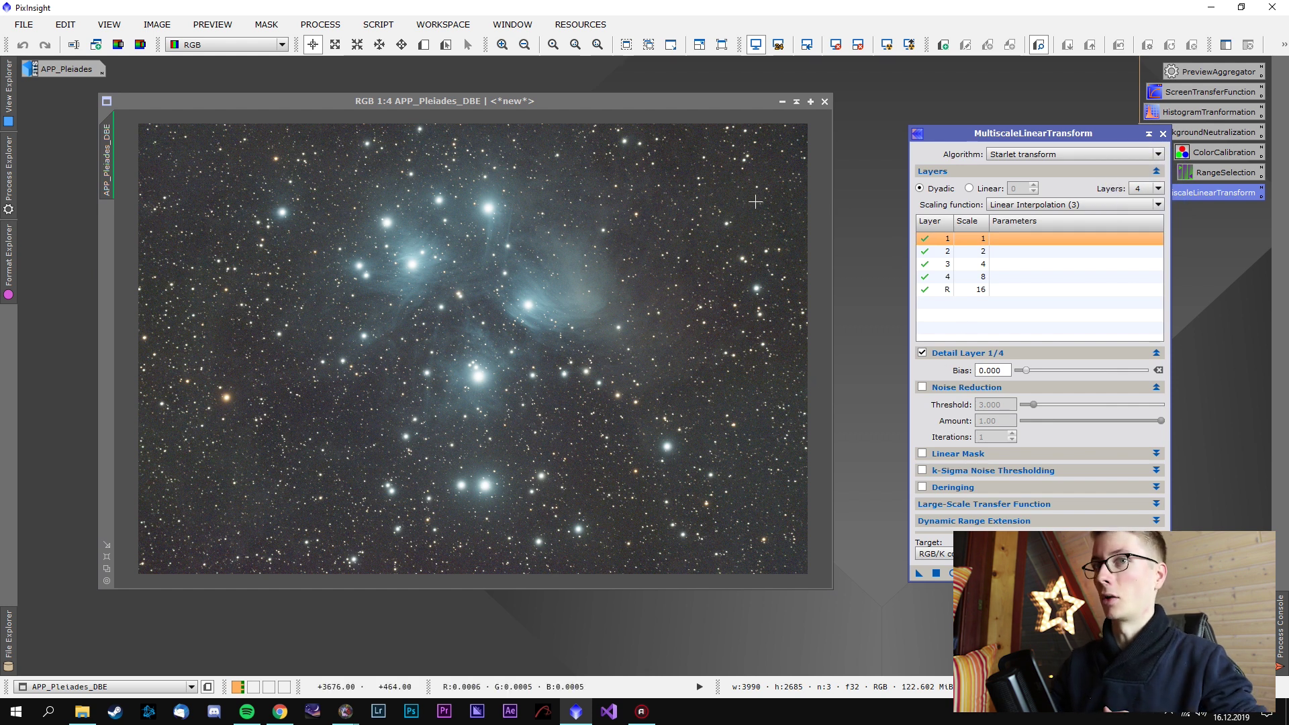
scroll(651, 274, up, 2)
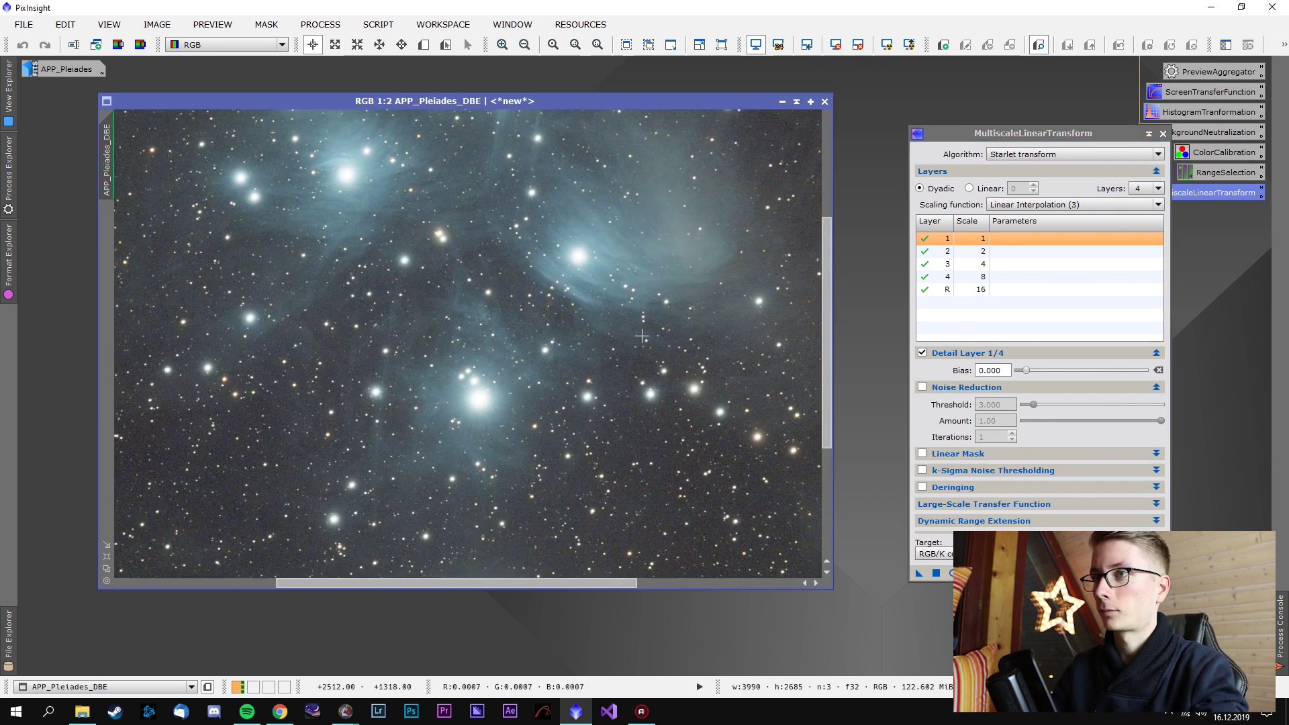
key(alt+n)
drag(194, 205, 424, 390)
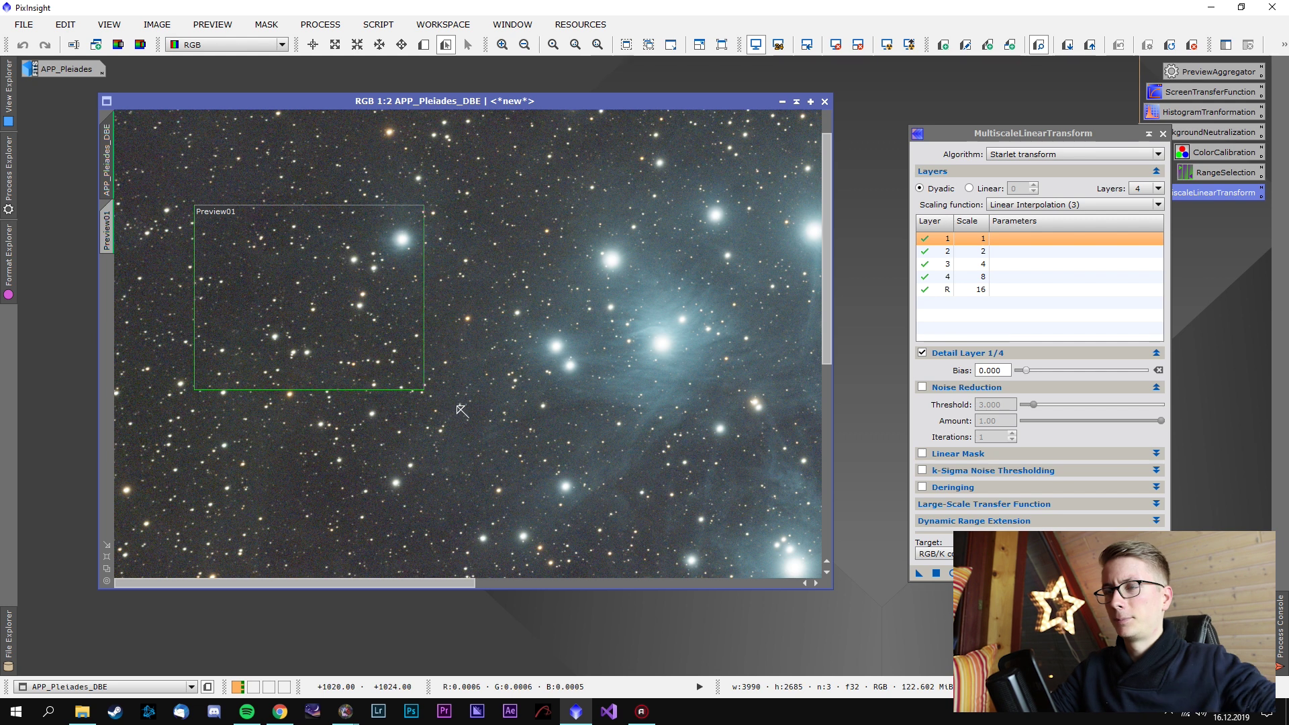
click(228, 28)
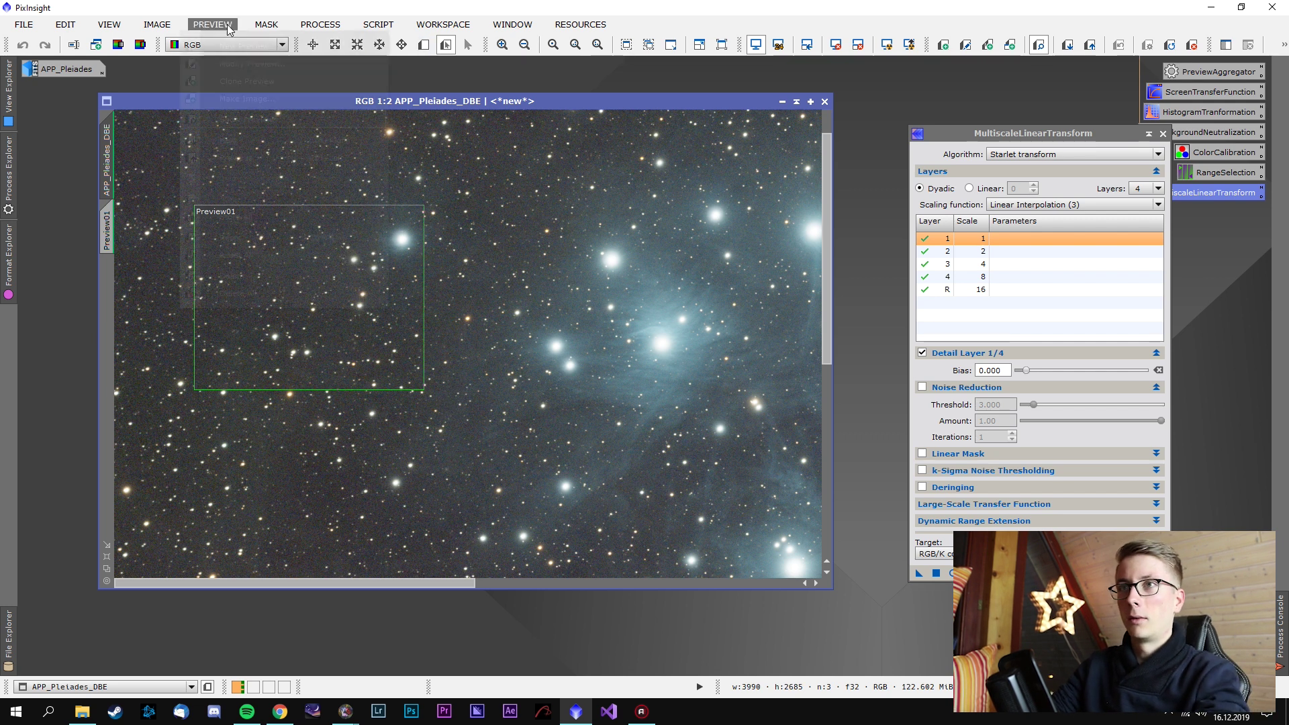
click(255, 254)
Define a preview of about 1004 × 1000 pixels on APP_Pleiades_DBE covering nebula, bright stars and dark background, and display it
drag(649, 402, 303, 175)
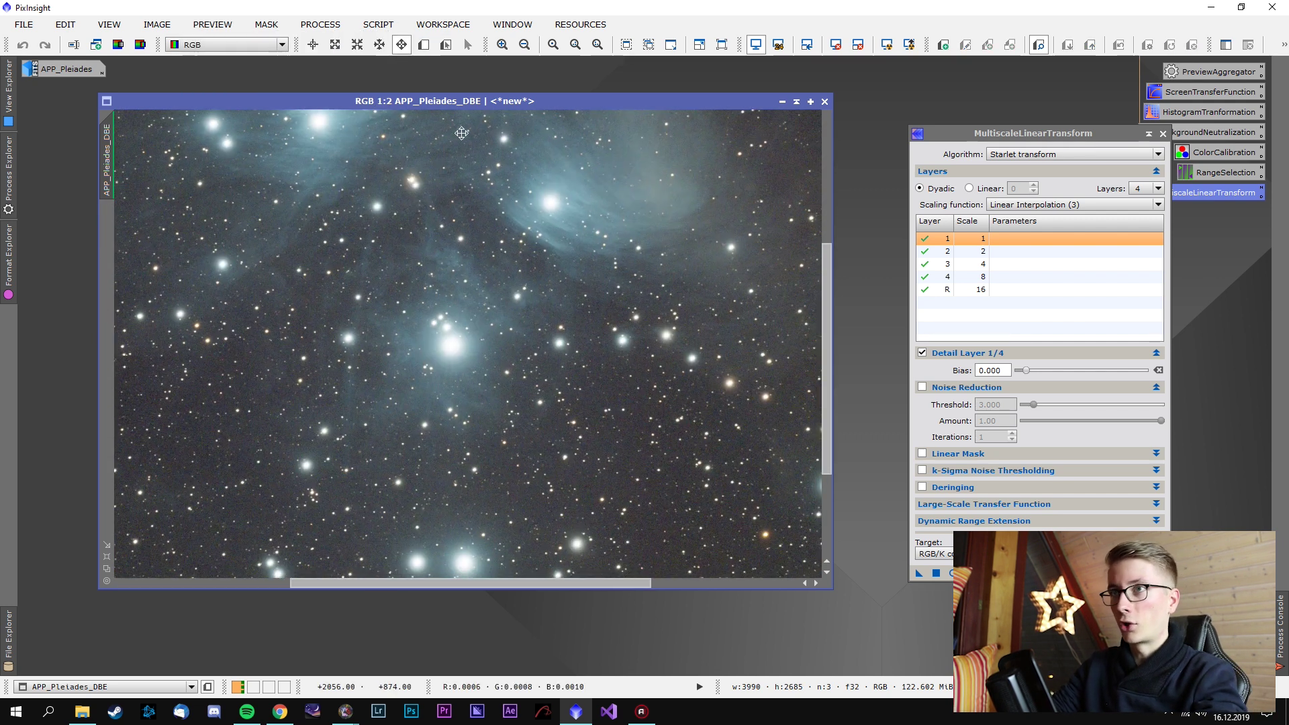
drag(650, 282, 473, 169)
key(alt+n)
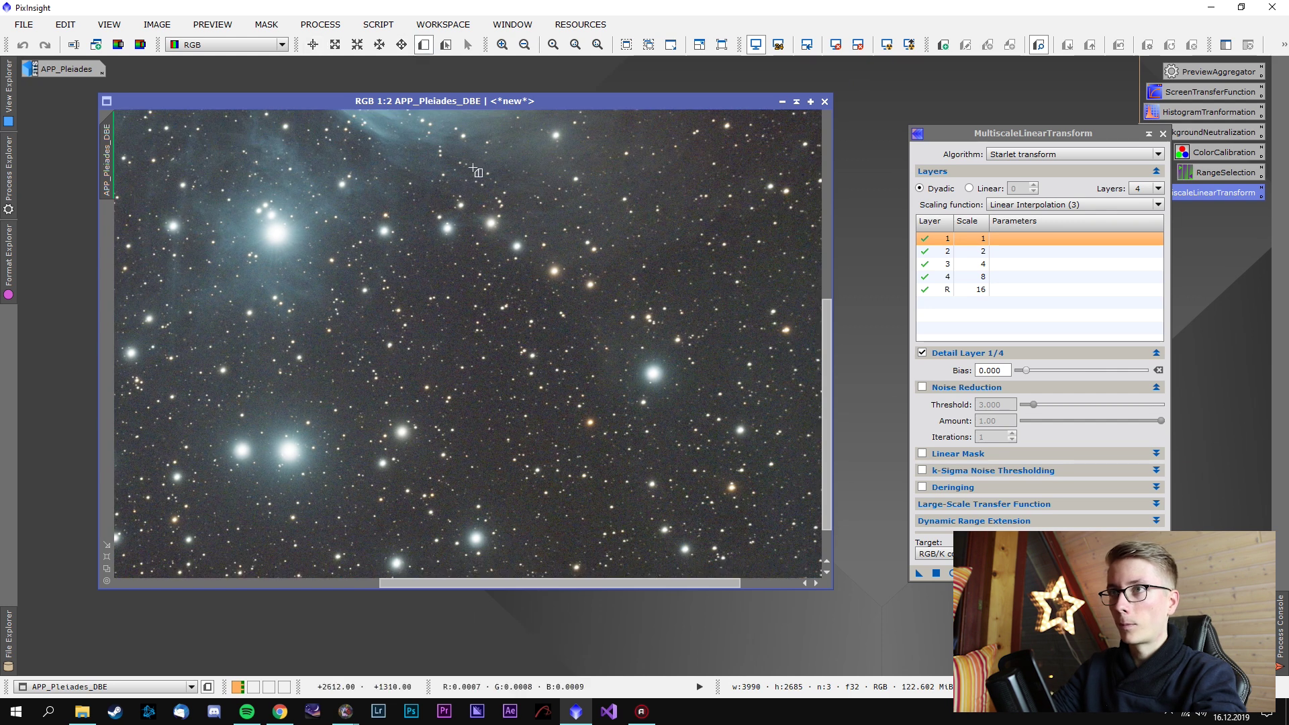
key(alt+p)
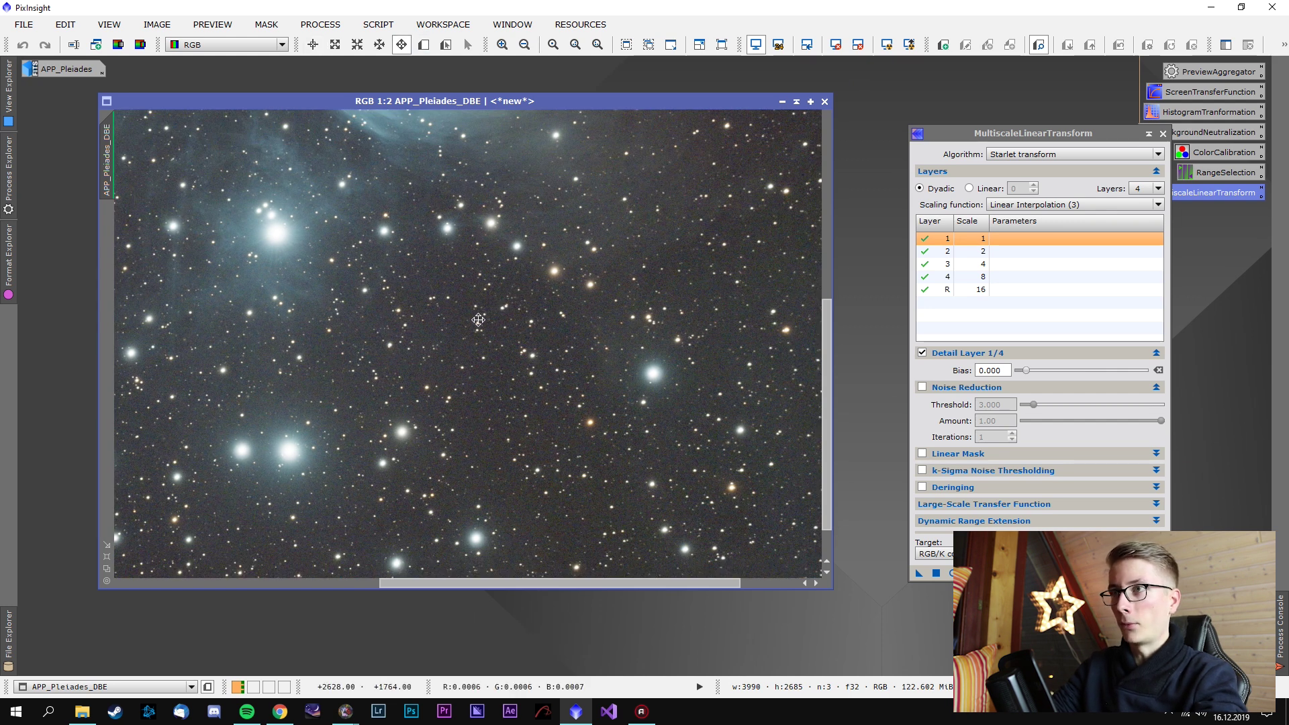
drag(445, 336, 580, 406)
key(alt+n)
drag(377, 455, 714, 121)
key(alt+e)
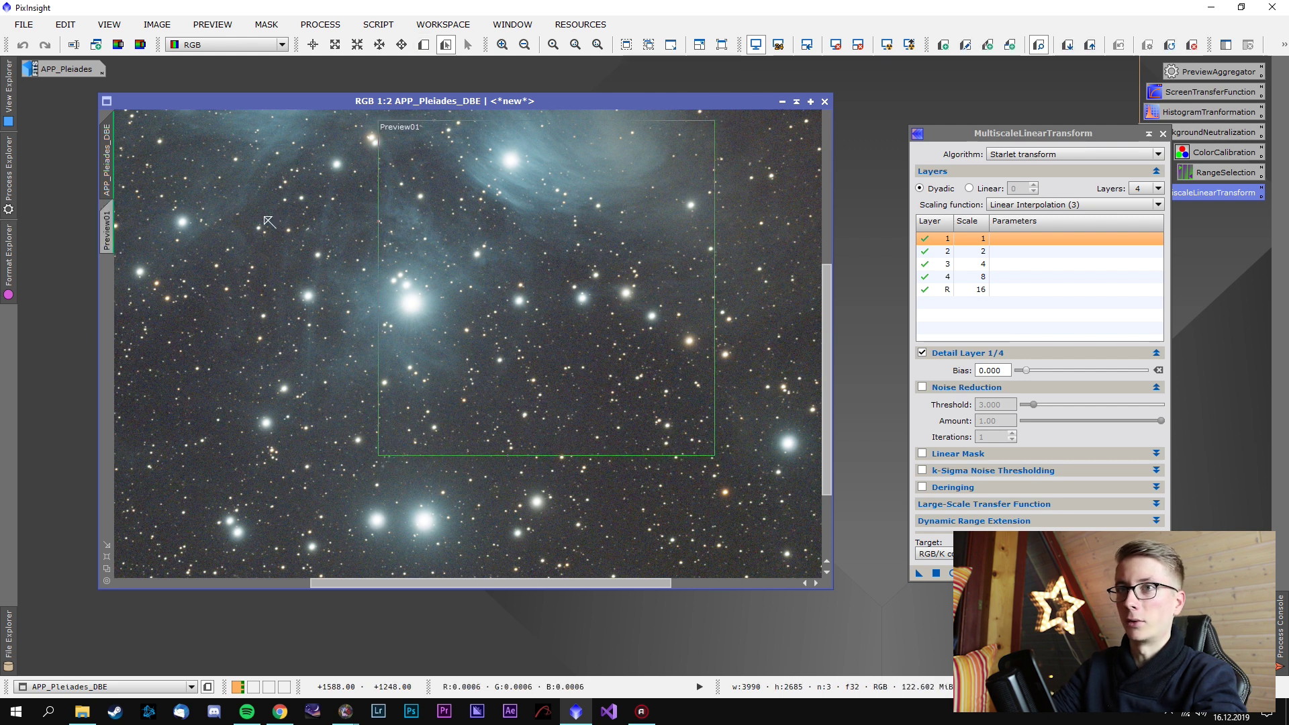
click(109, 222)
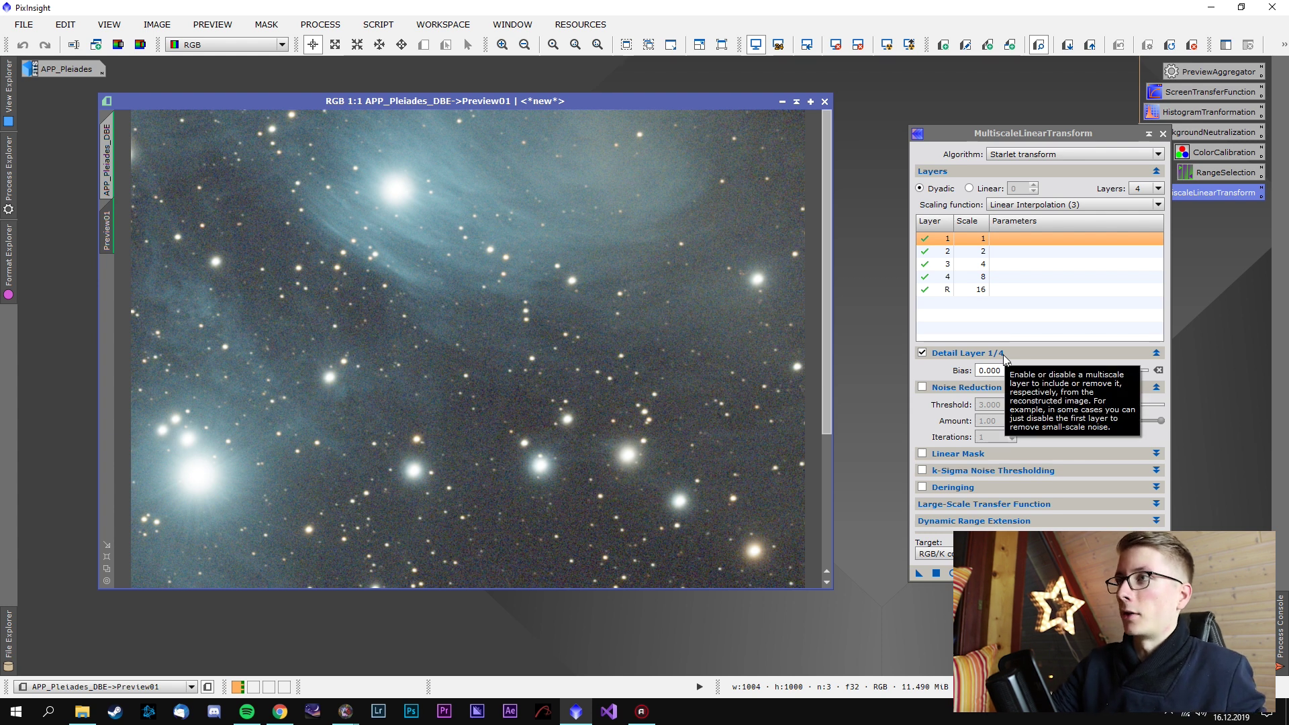
Set the algorithm to Multiscale linear transform, and reset and reapply the automatic screen stretch on the preview
click(1087, 155)
click(1077, 173)
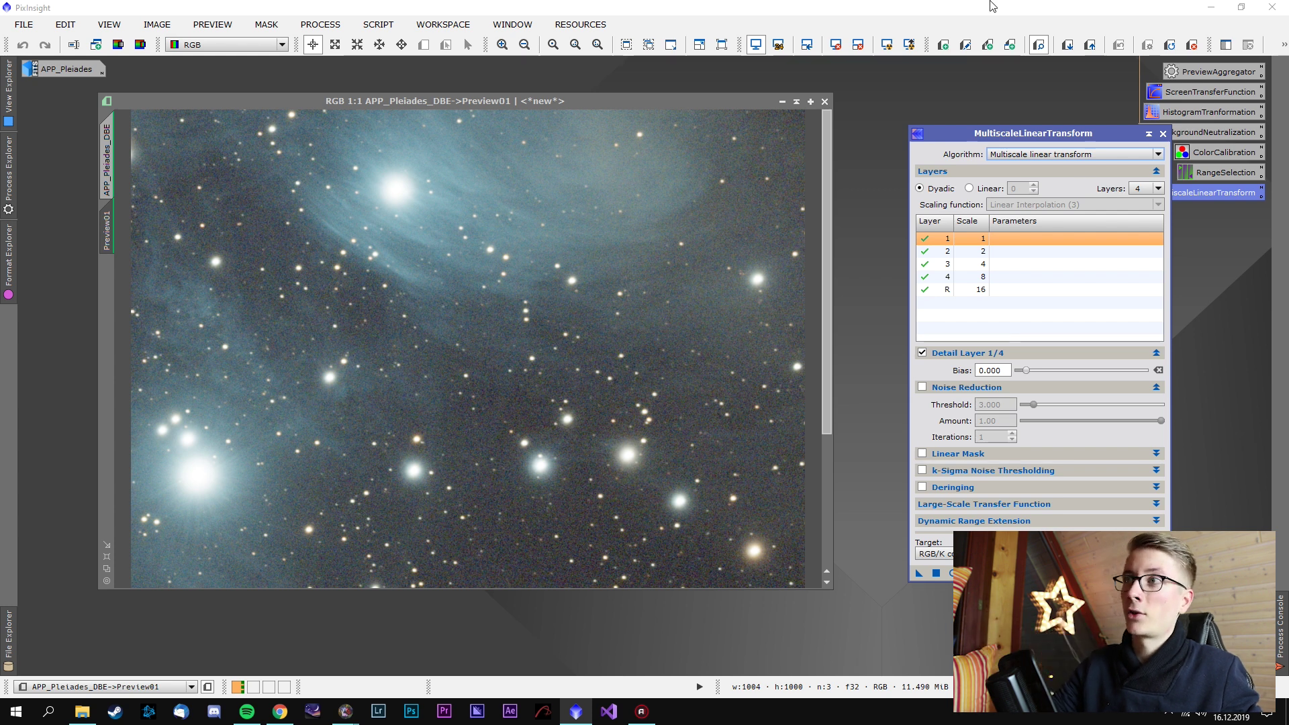
click(835, 44)
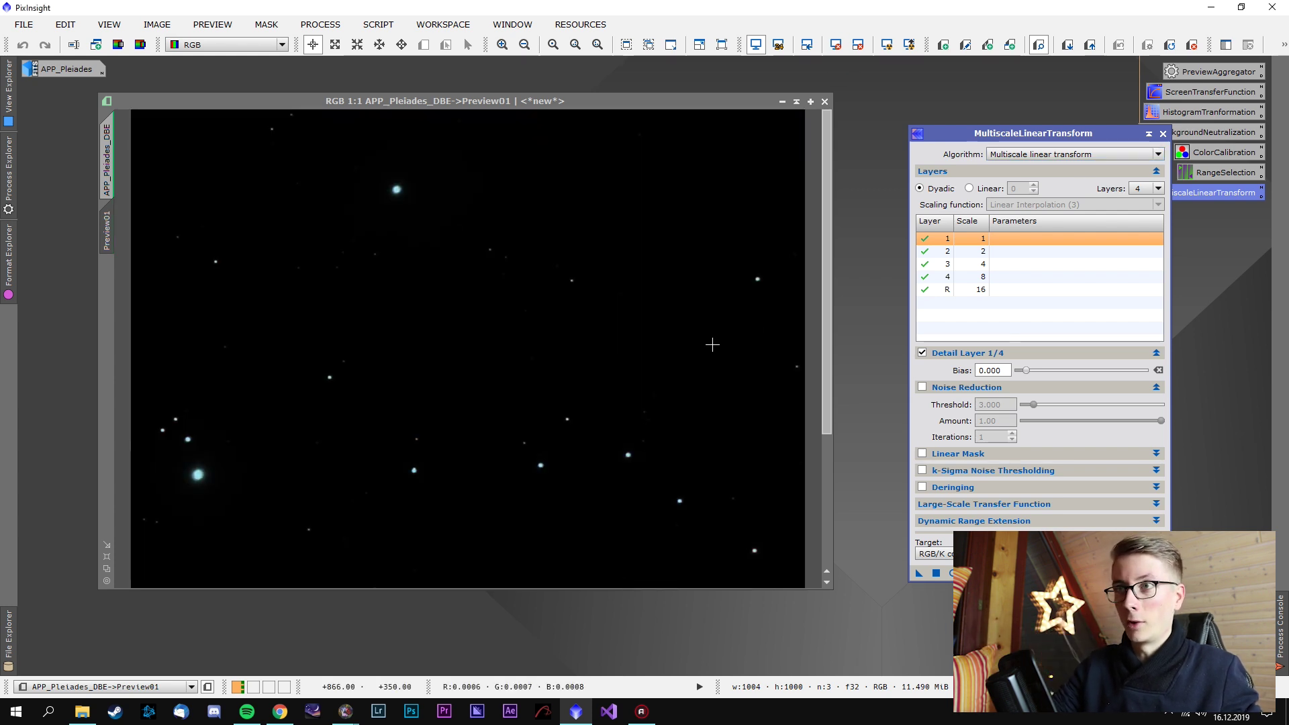
click(887, 46)
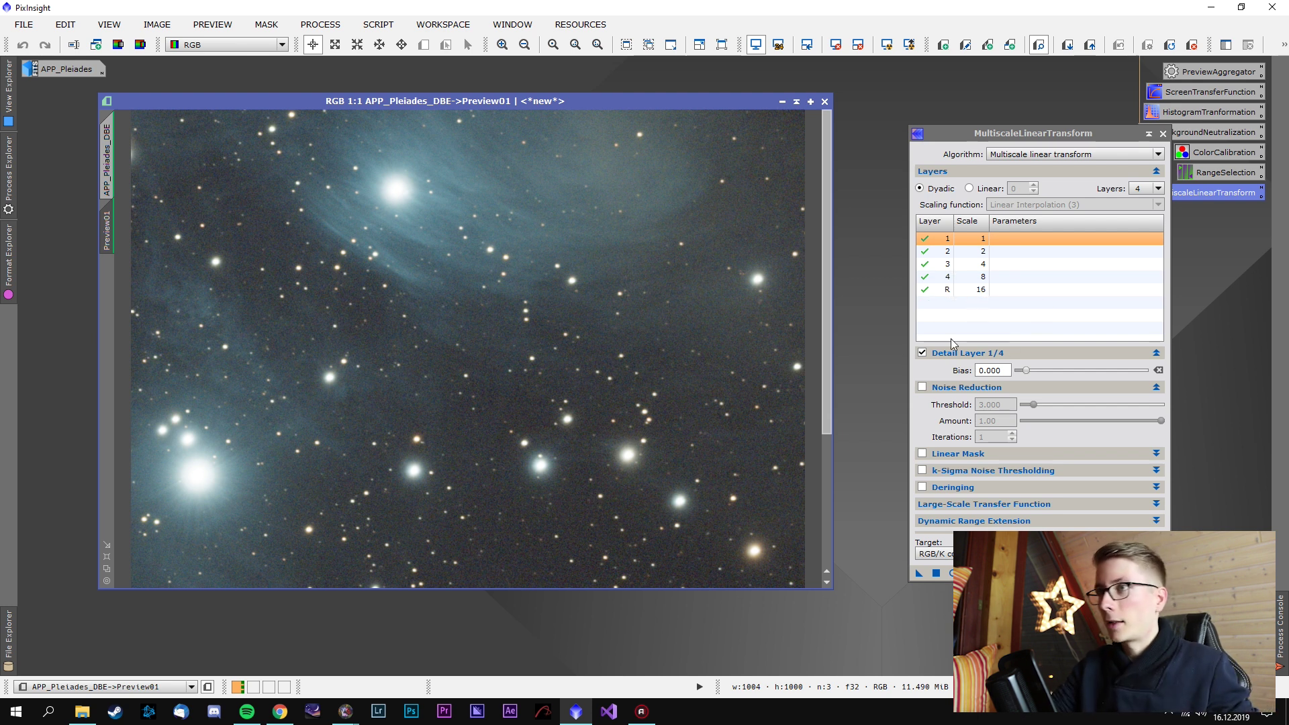
Enable noise reduction on layers 1 and 2, set the target to luminance, and apply the transform to the preview
click(923, 387)
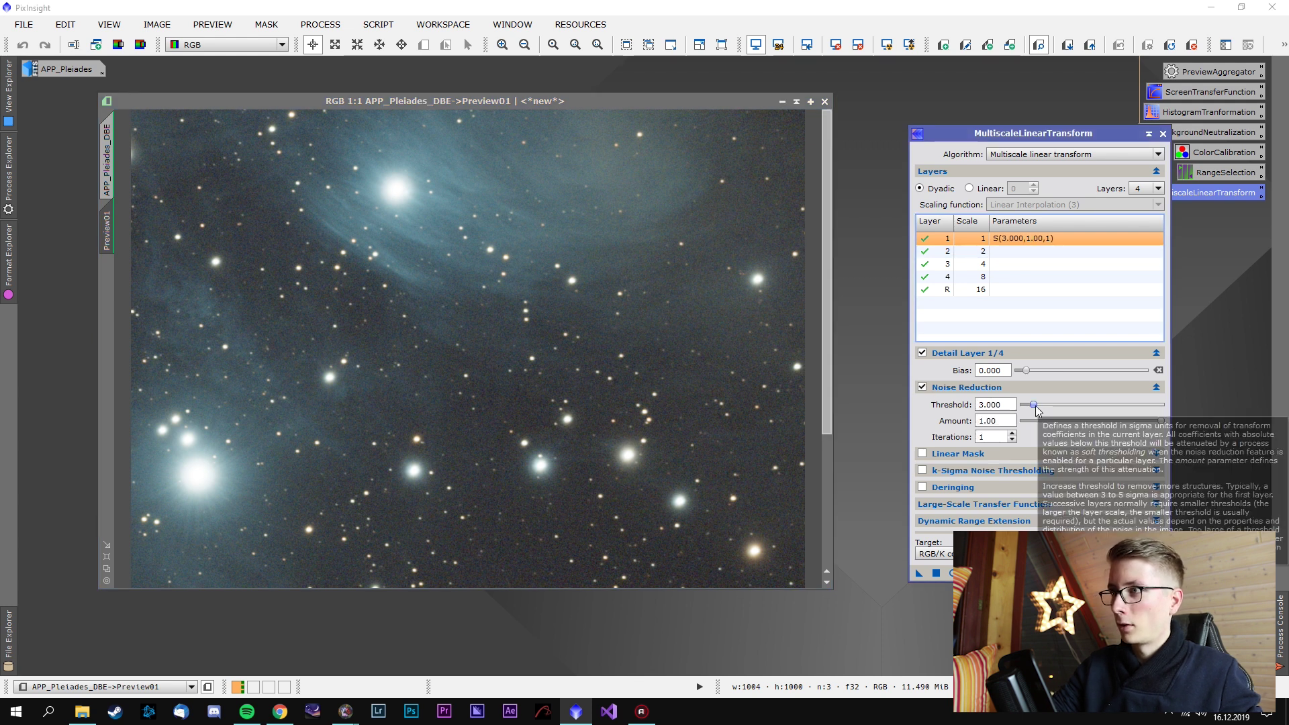
click(1024, 252)
click(921, 388)
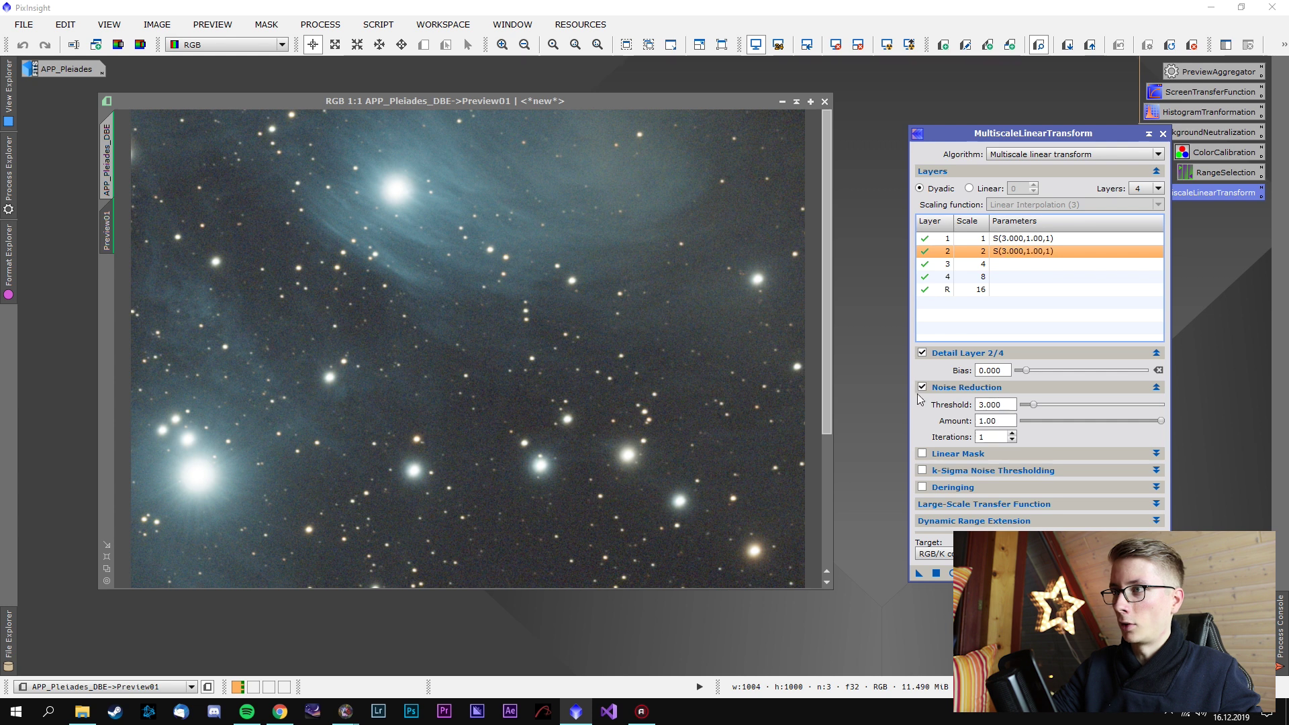
click(930, 554)
click(932, 578)
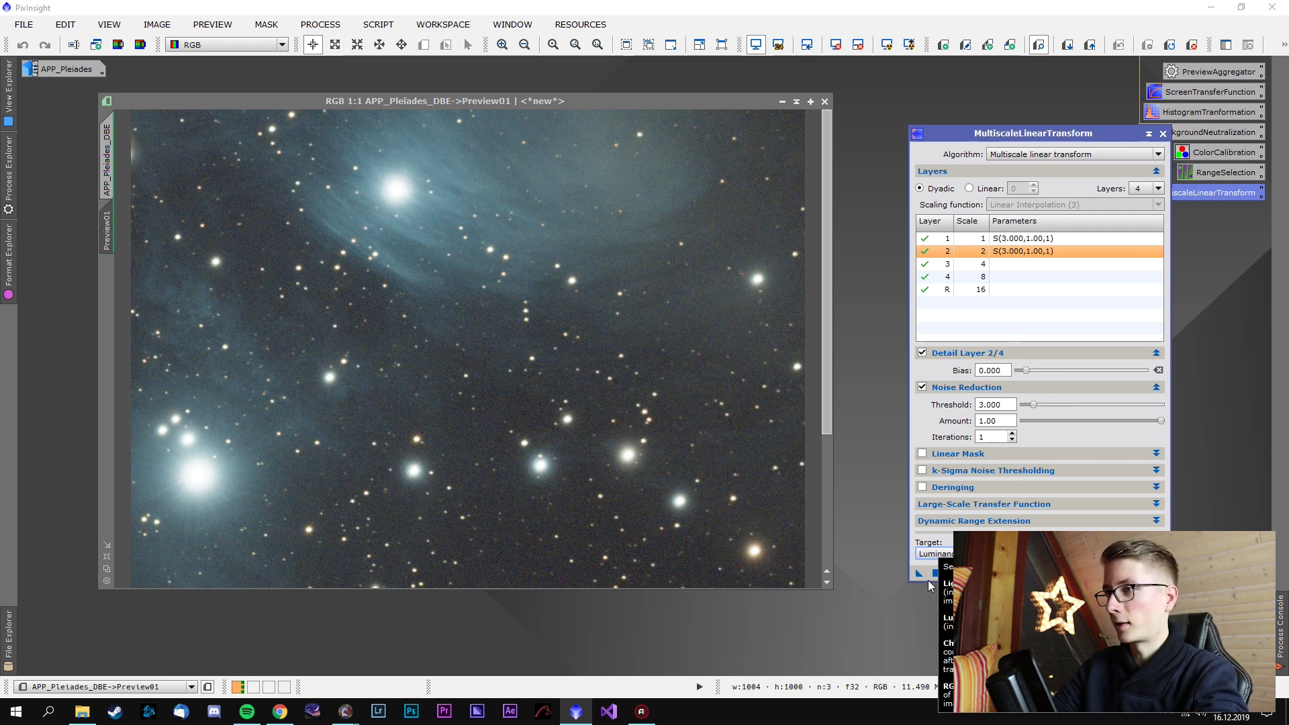
drag(922, 576, 745, 523)
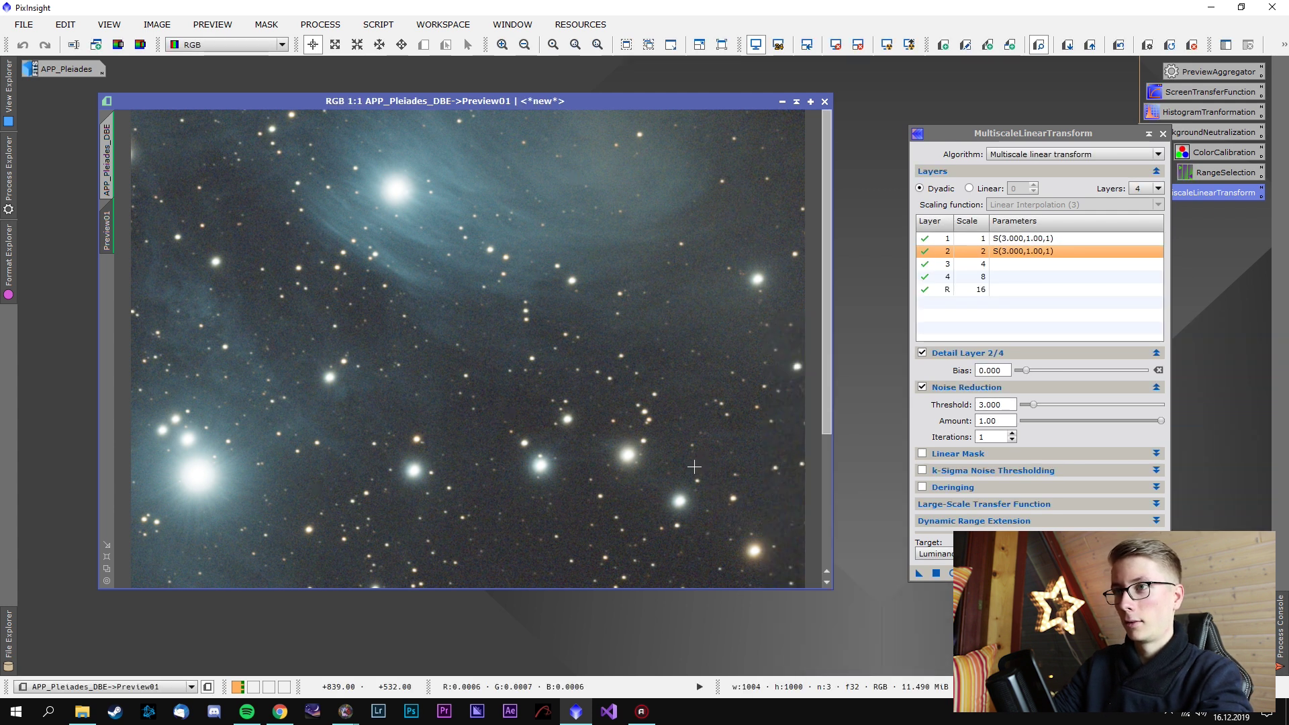
Compare the preview's background noise and stars before and after MultiscaleLinearTransform at high magnification by undoing and redoing it
scroll(694, 466, up, 5)
scroll(692, 465, up, 1)
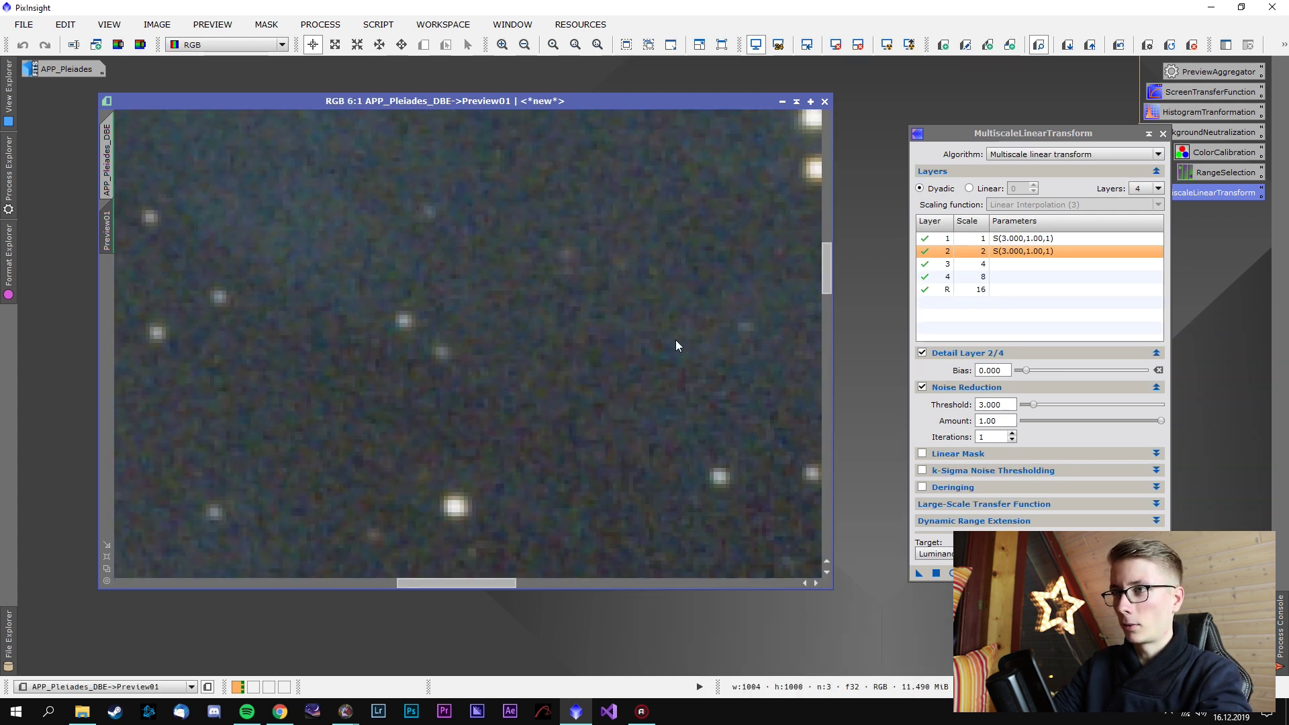
right_click(645, 333)
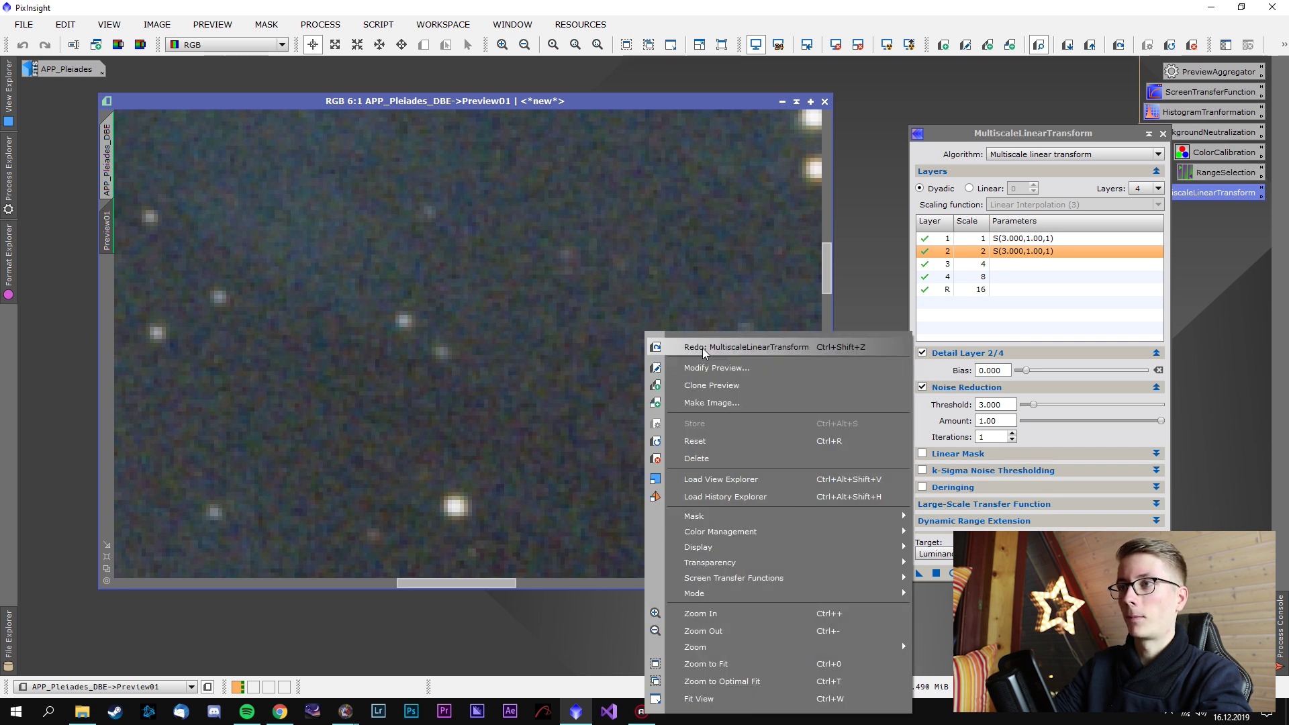
click(703, 349)
right_click(669, 295)
click(681, 302)
scroll(631, 329, up, 7)
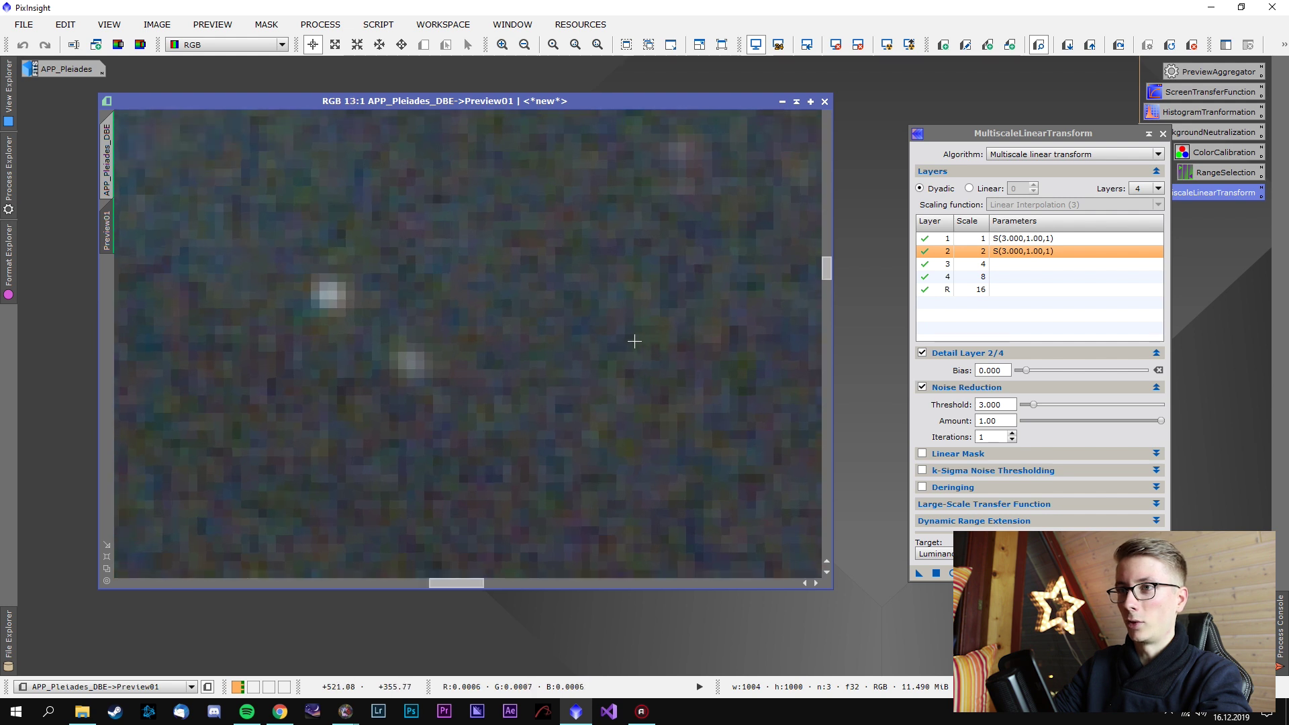
right_click(748, 275)
click(619, 351)
scroll(622, 366, down, 12)
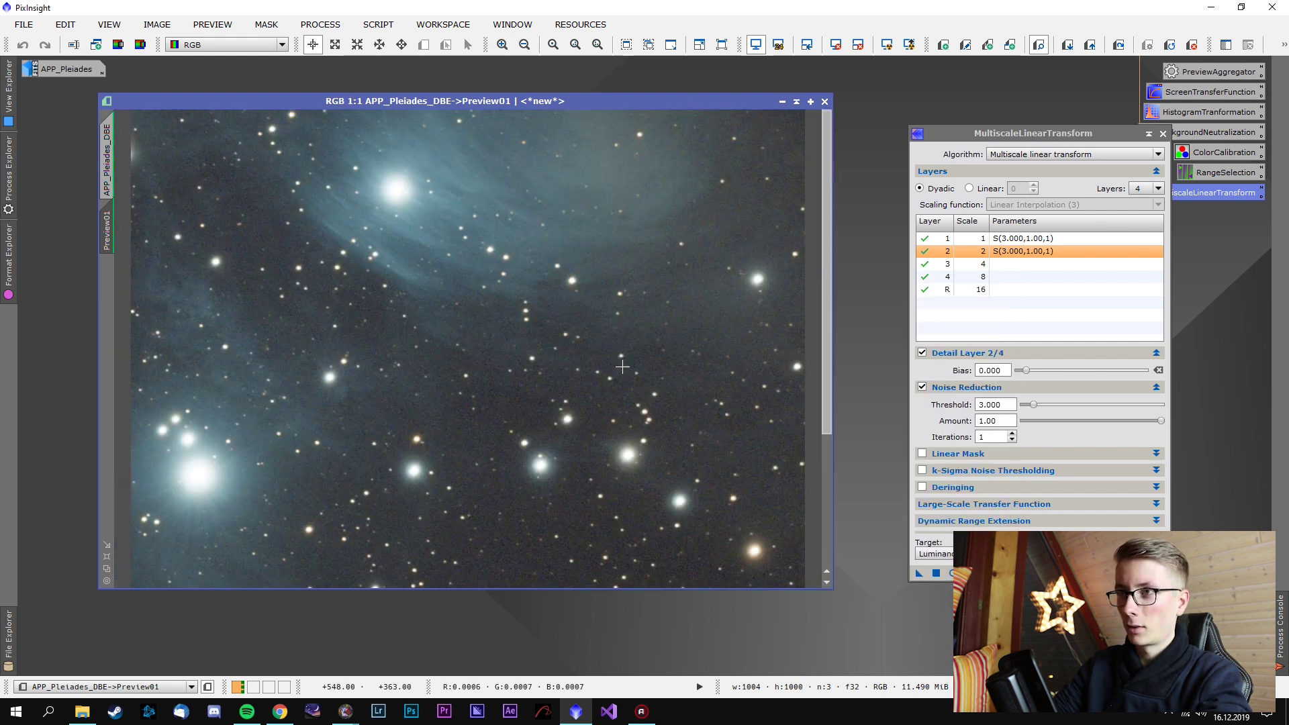
scroll(622, 369, down, 3)
scroll(614, 377, up, 5)
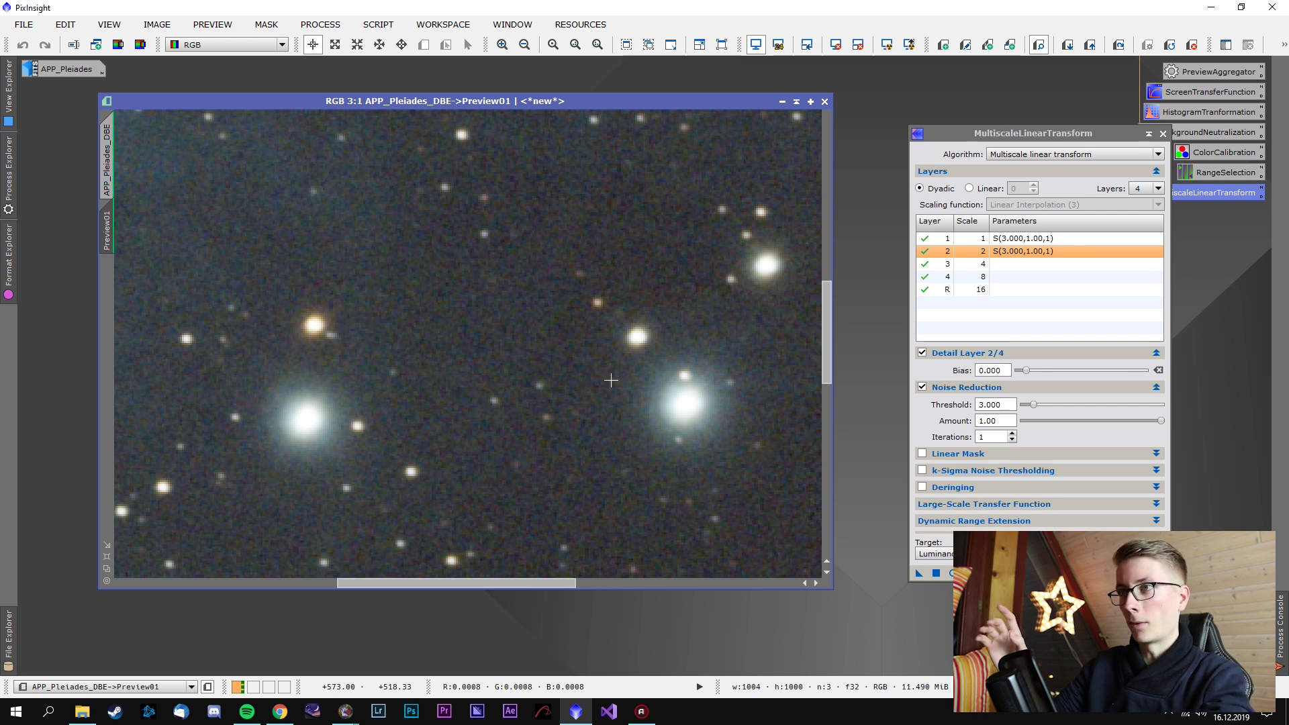
Compare the noise around the bright star in the preview before and after MultiscaleLinearTransform at 7:1 magnification
scroll(593, 391, up, 2)
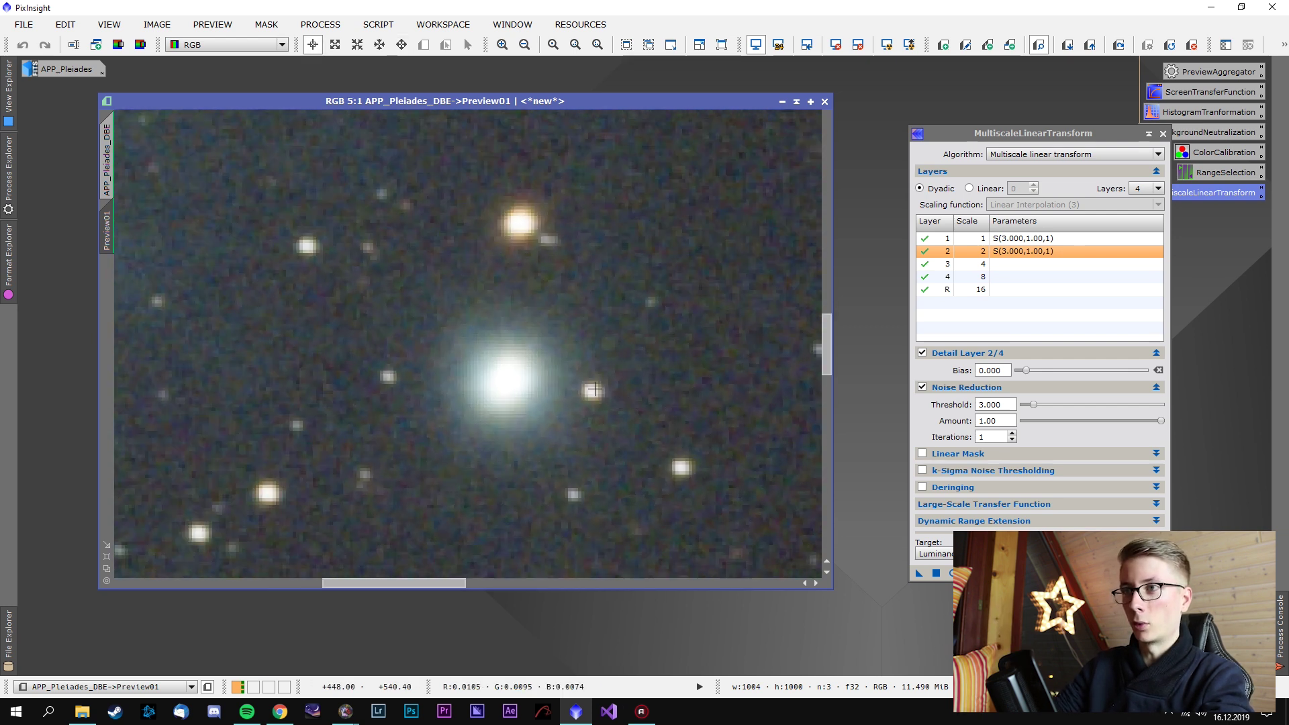
scroll(604, 379, up, 2)
right_click(613, 332)
key(Escape)
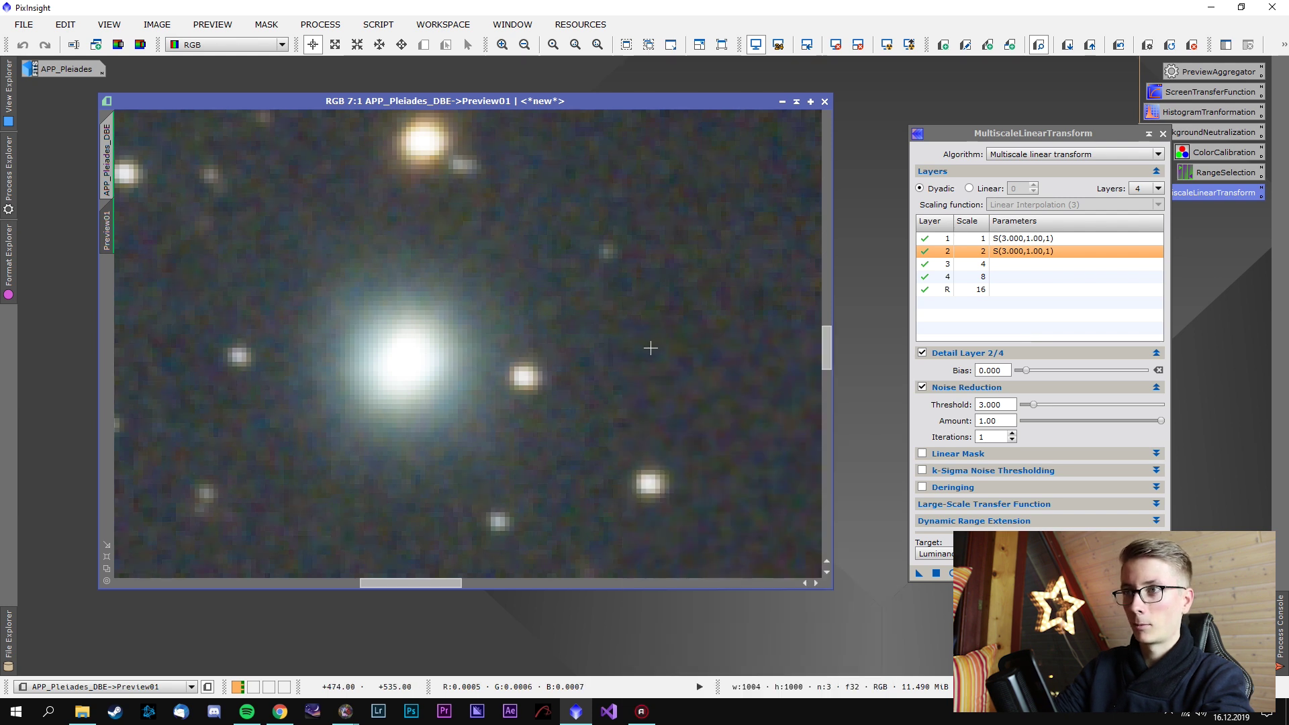
right_click(650, 348)
click(759, 19)
right_click(762, 139)
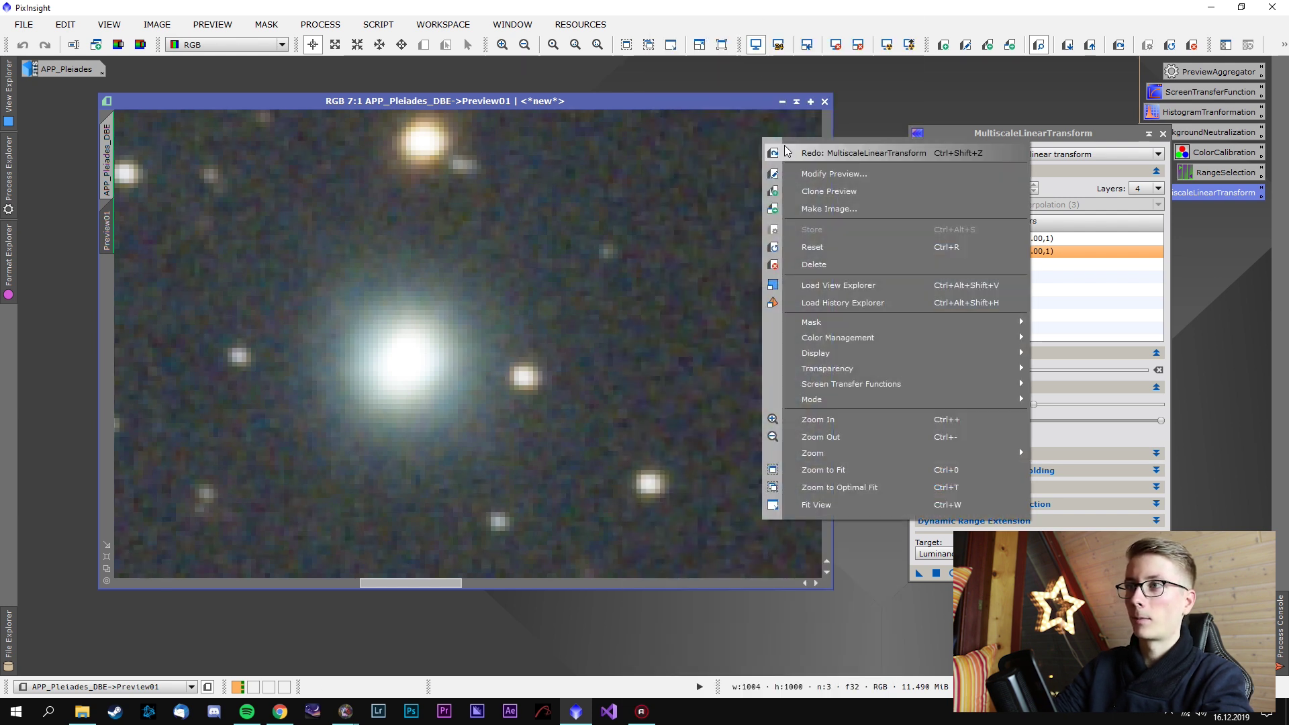
click(792, 151)
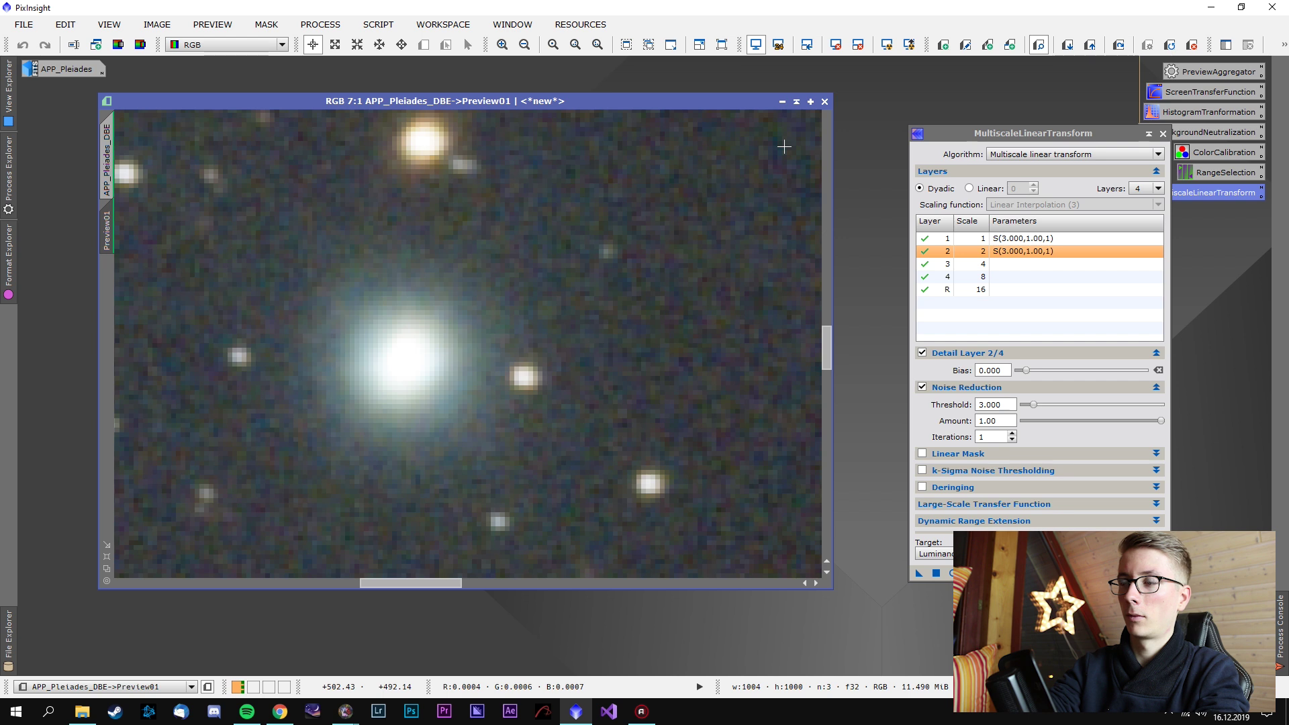
Check the preview's Luminance (CIE Y) channel and return the display to RGB
key(ctrl+shift+l)
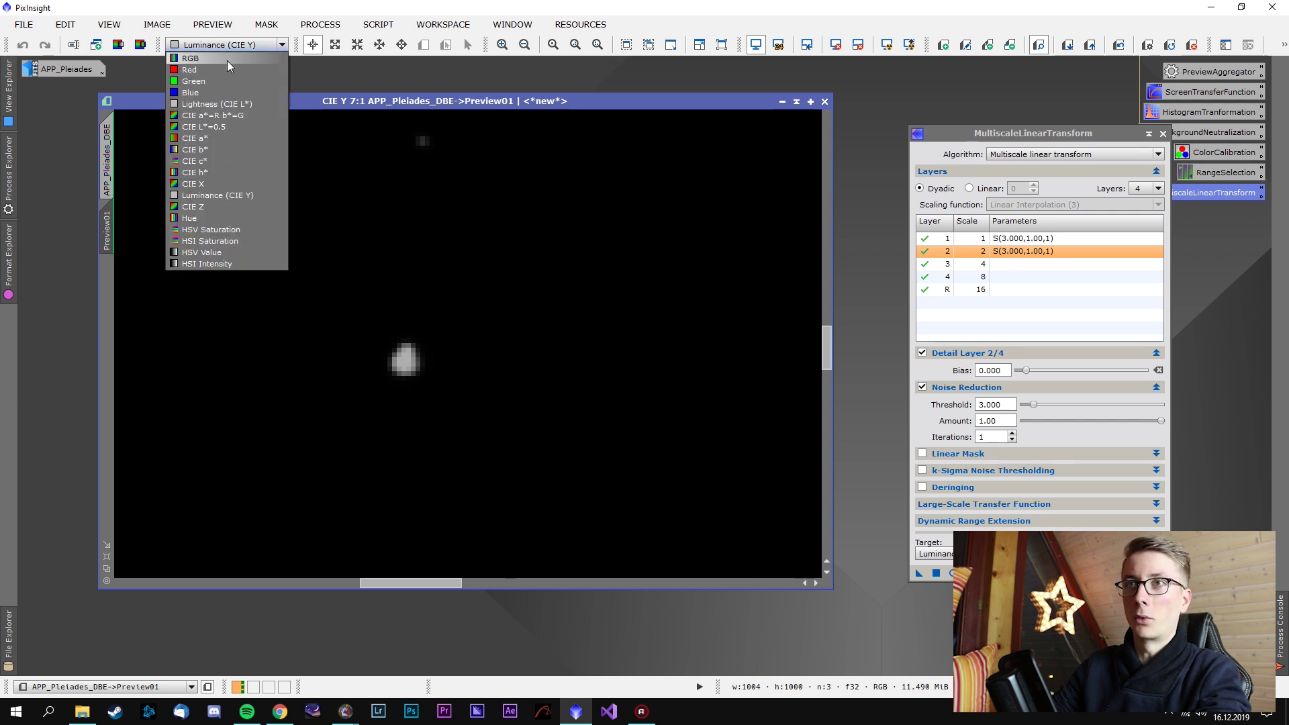
click(227, 59)
right_click(620, 306)
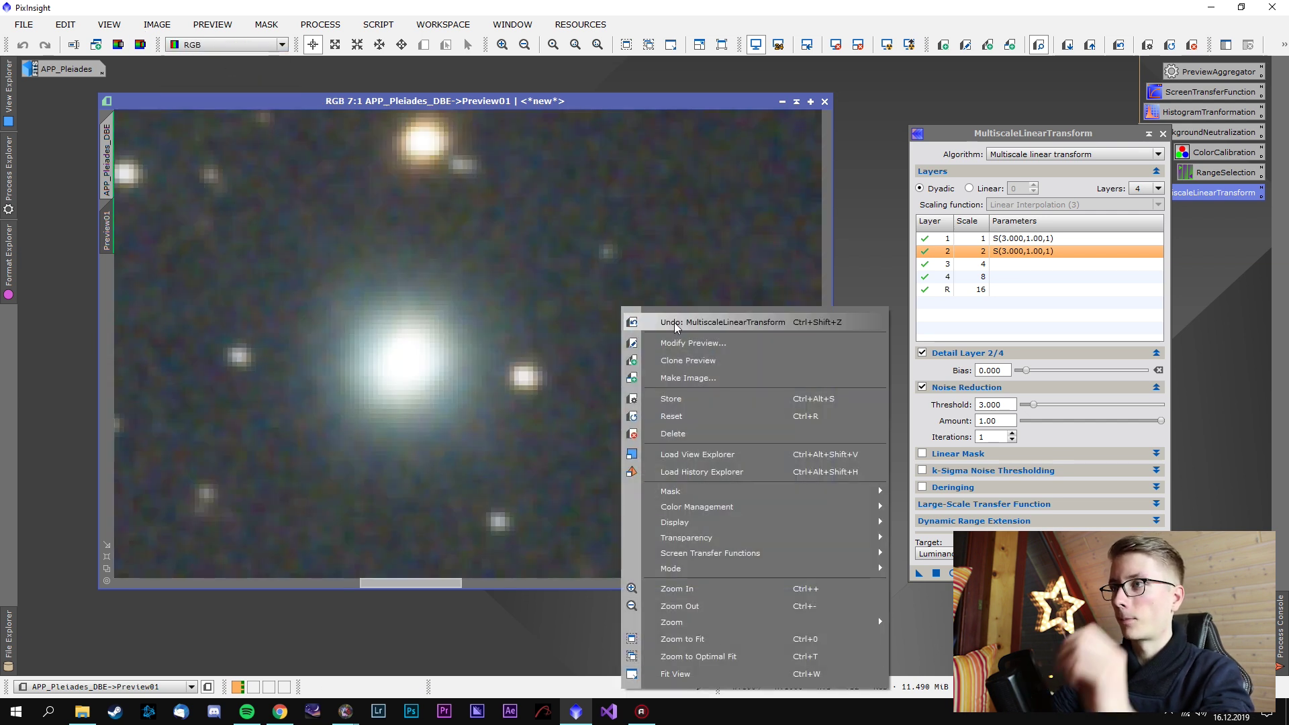
right_click(638, 172)
key(Escape)
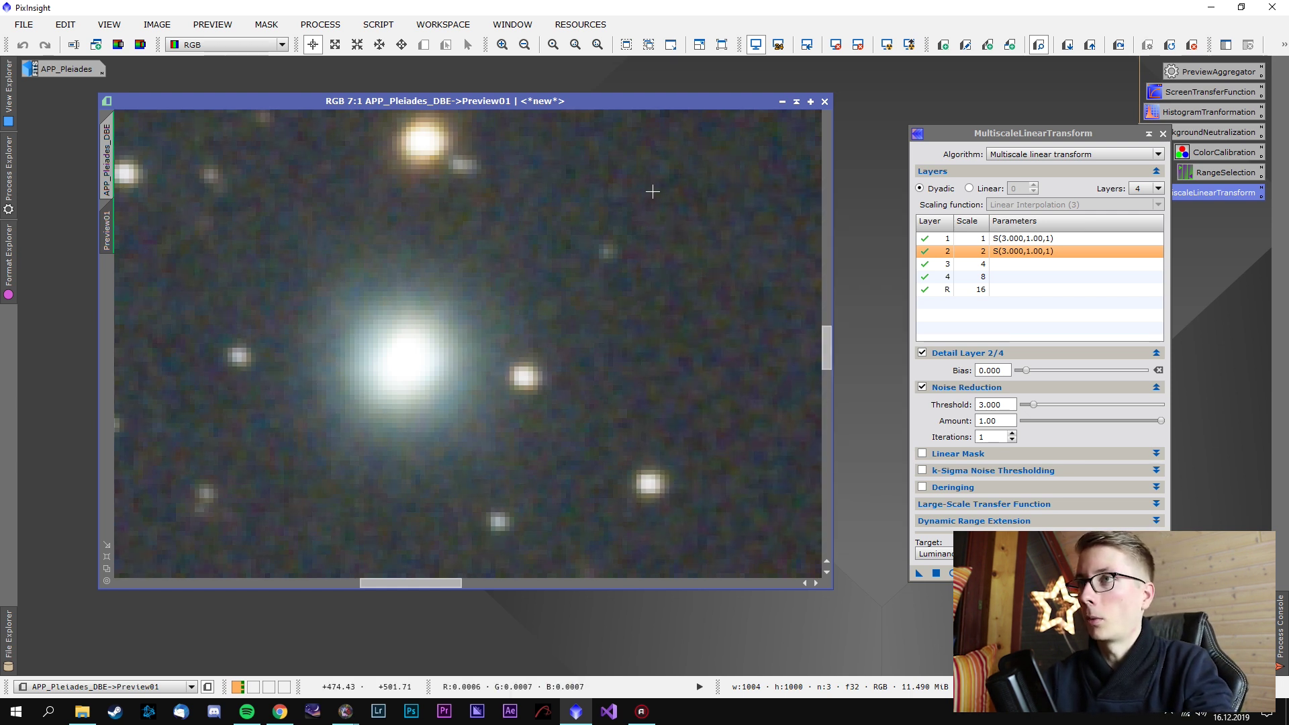
Examine the noise-reduced preview across the nebula filaments, bright stars and dark background at several magnifications
scroll(665, 268, down, 8)
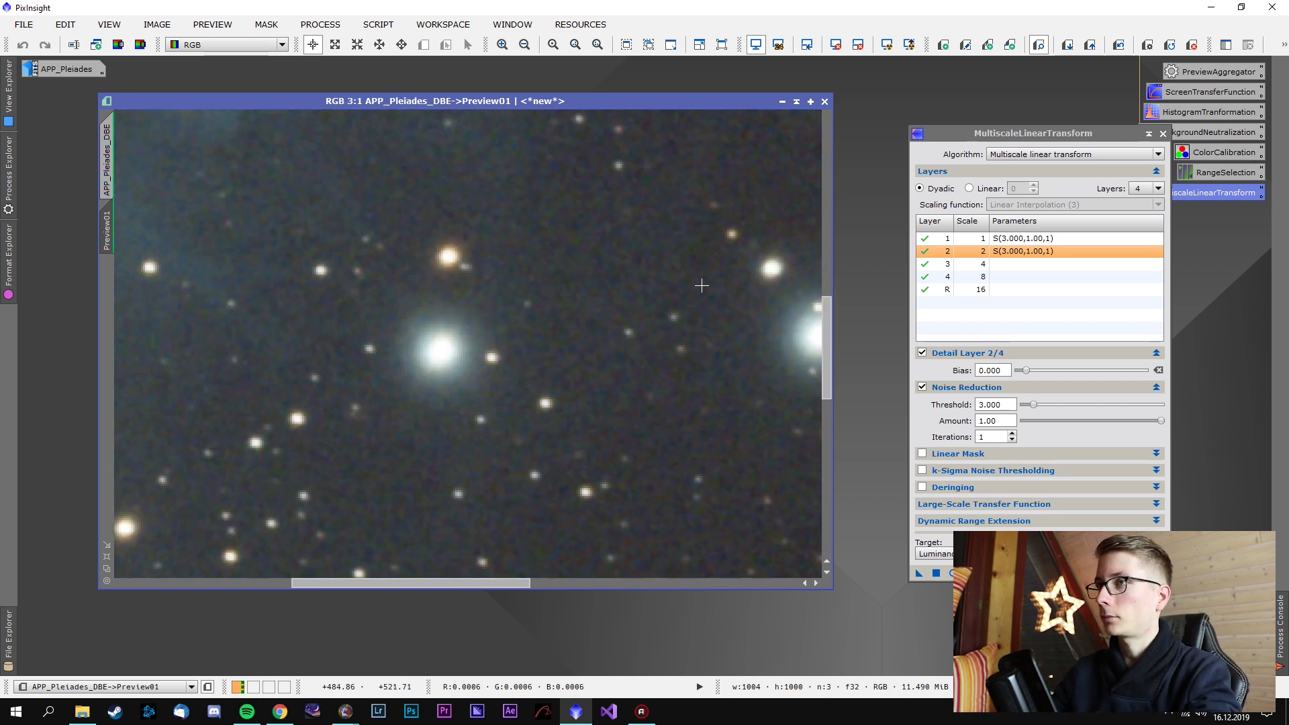
scroll(667, 292, up, 3)
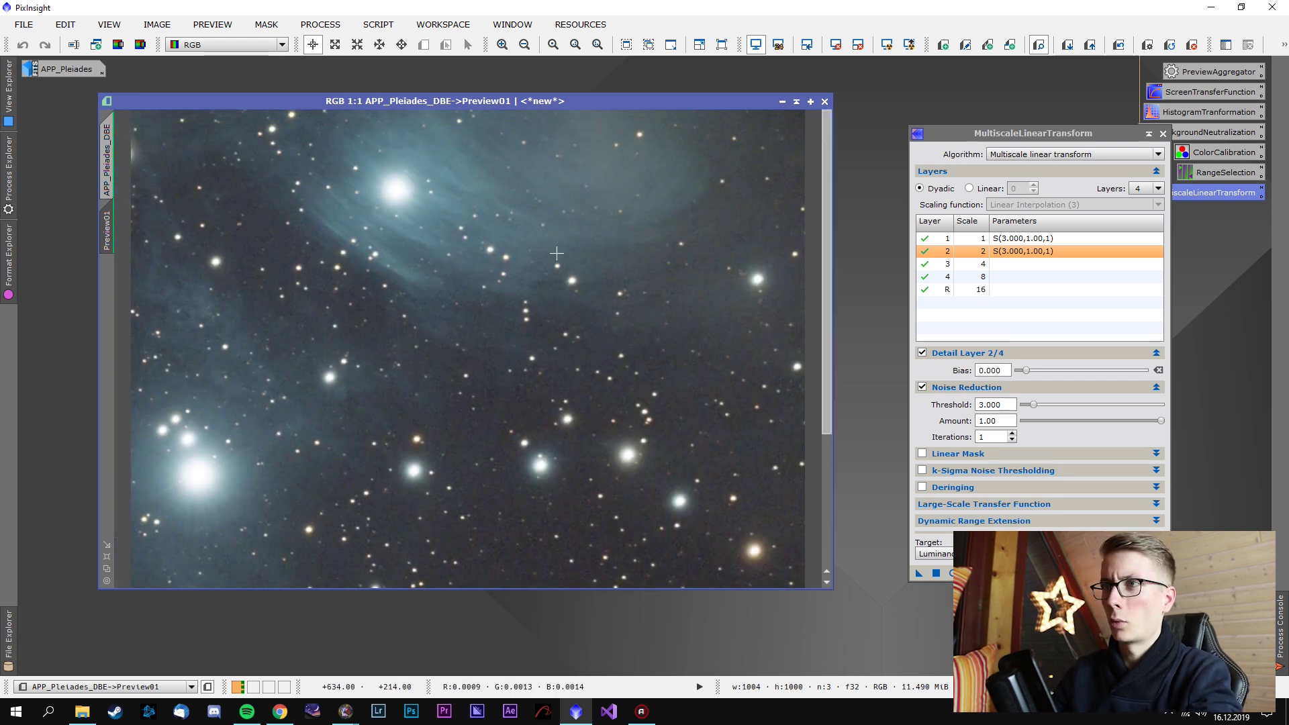
scroll(567, 284, up, 2)
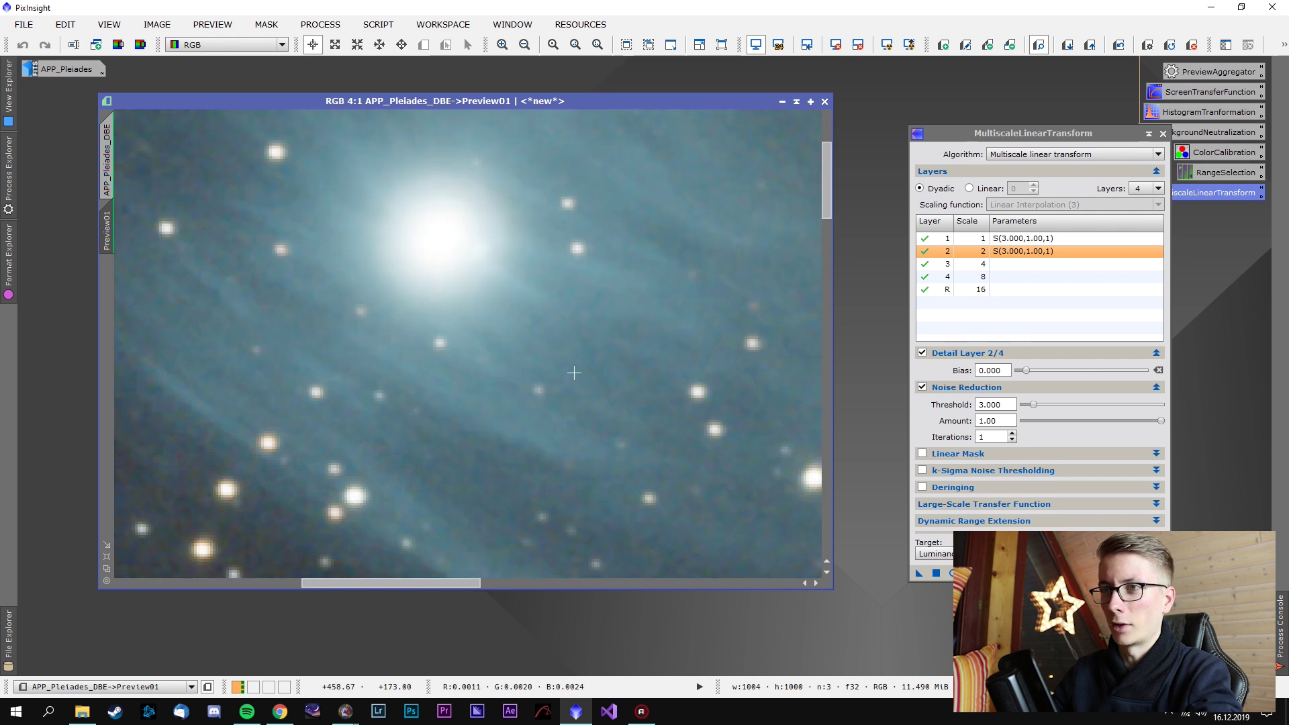
scroll(564, 423, up, 7)
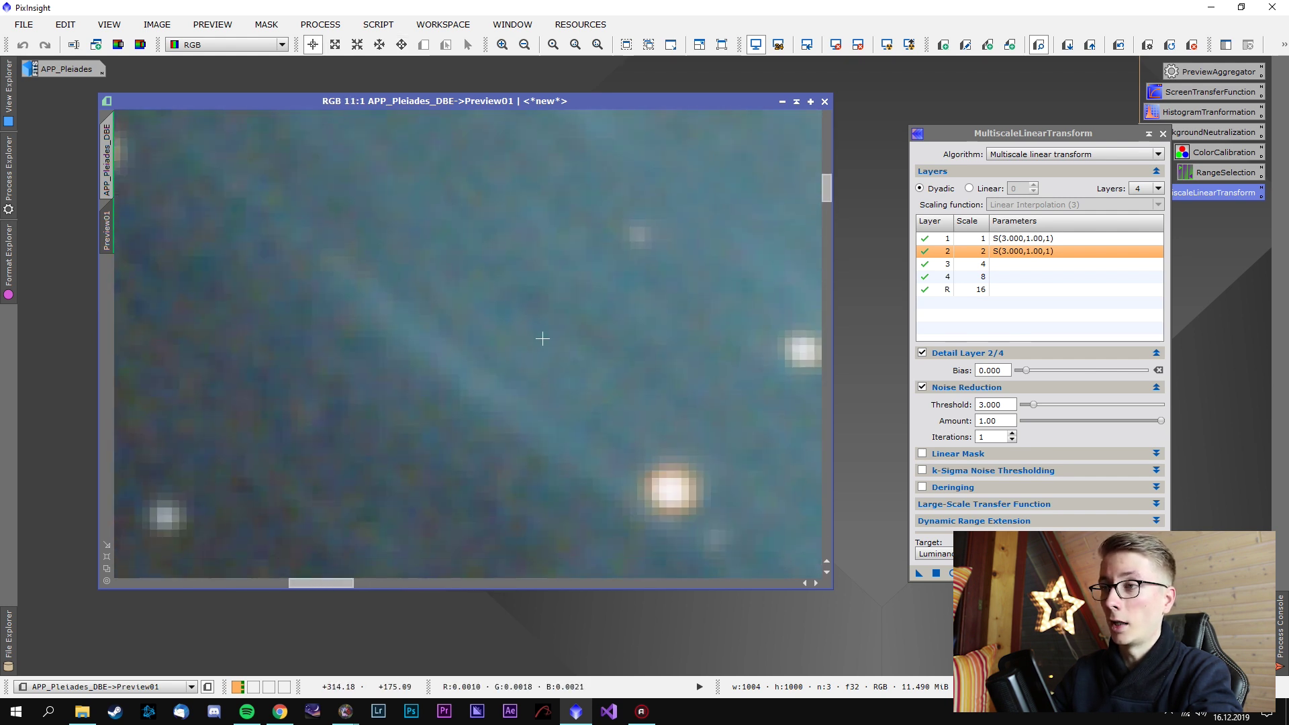
scroll(542, 338, down, 11)
Try noise reduction on layer 3 with an amount of 0.30 and apply the transform to the preview
click(1007, 265)
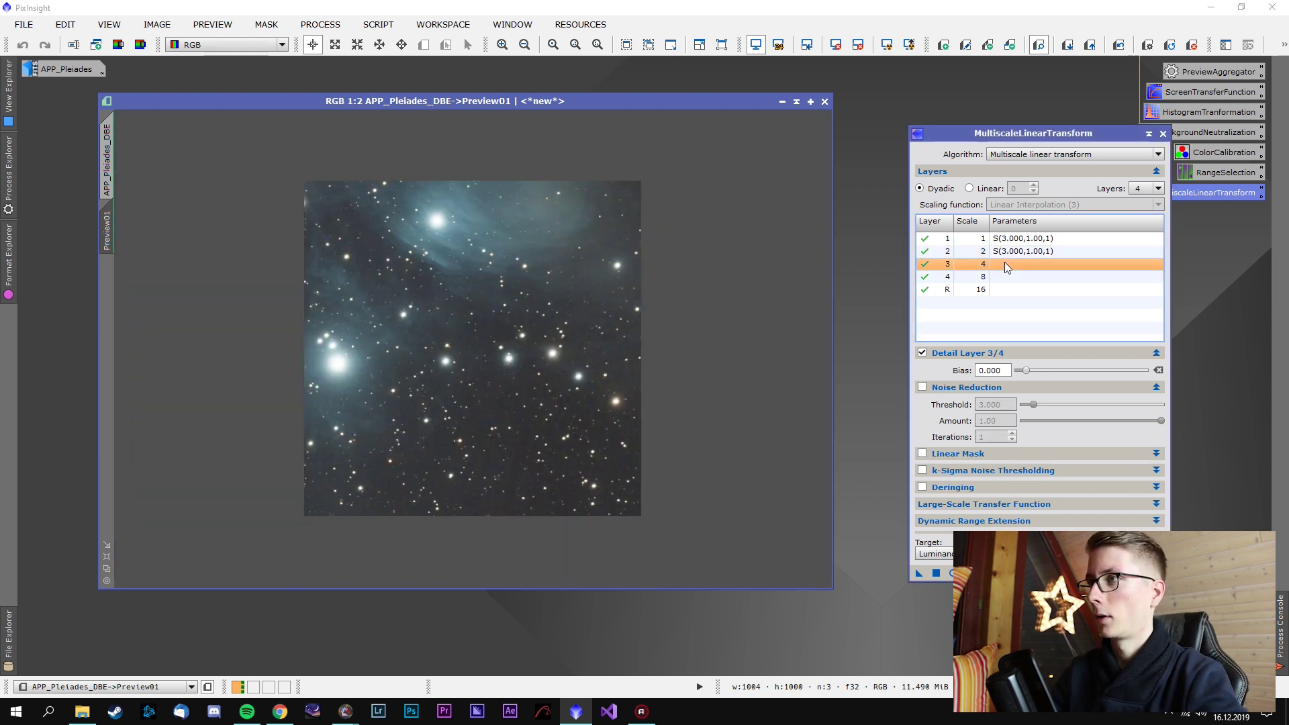
click(921, 386)
drag(1161, 420, 1094, 423)
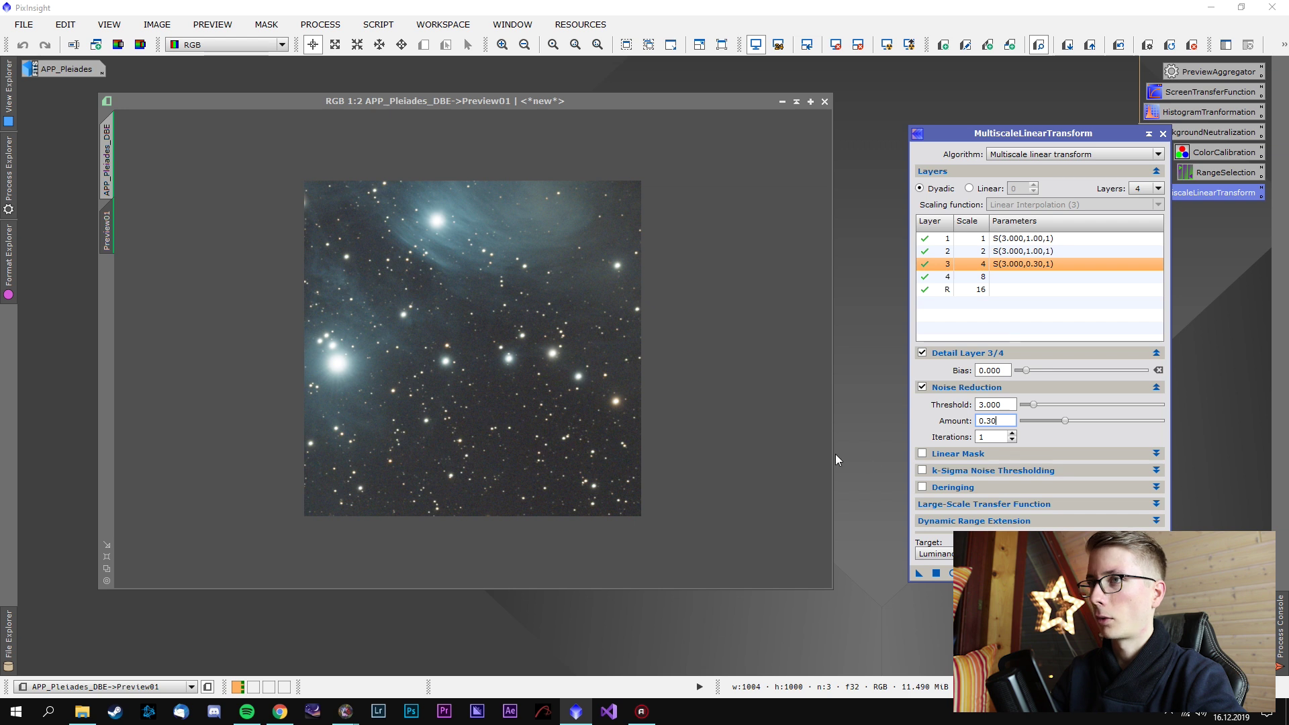
click(504, 352)
right_click(517, 342)
key(Escape)
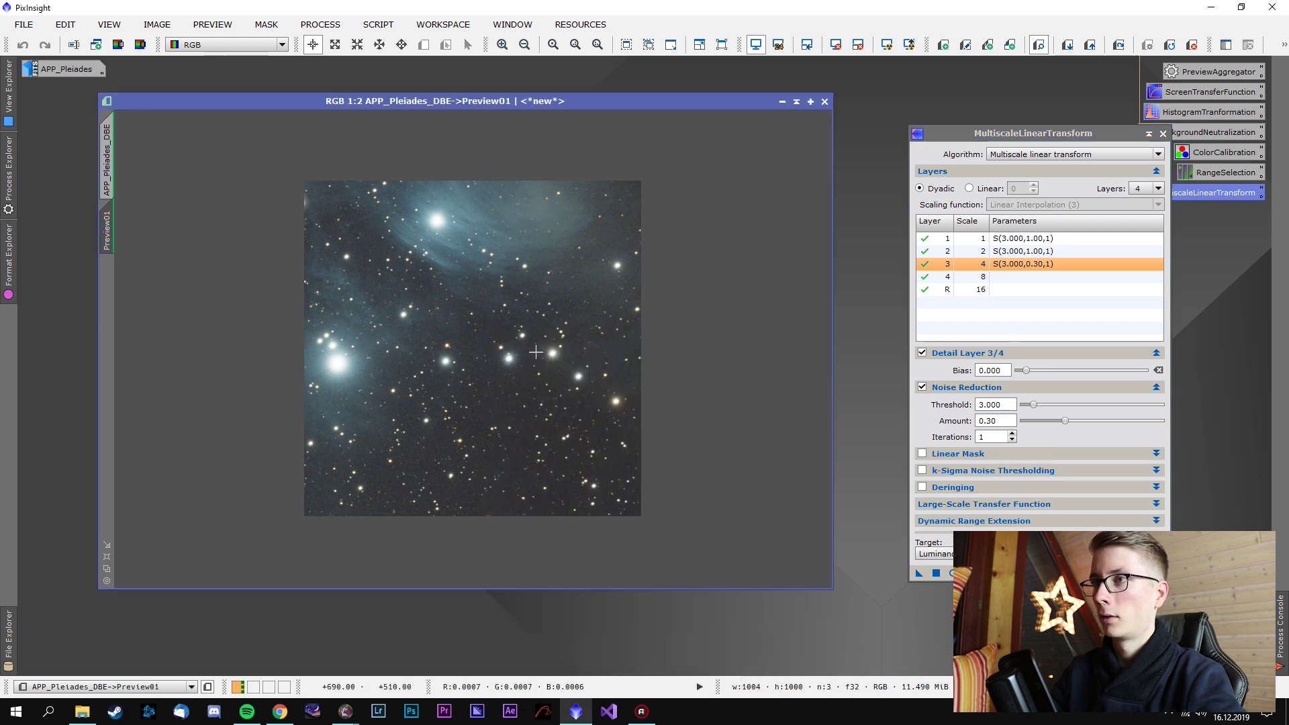
drag(919, 573, 503, 402)
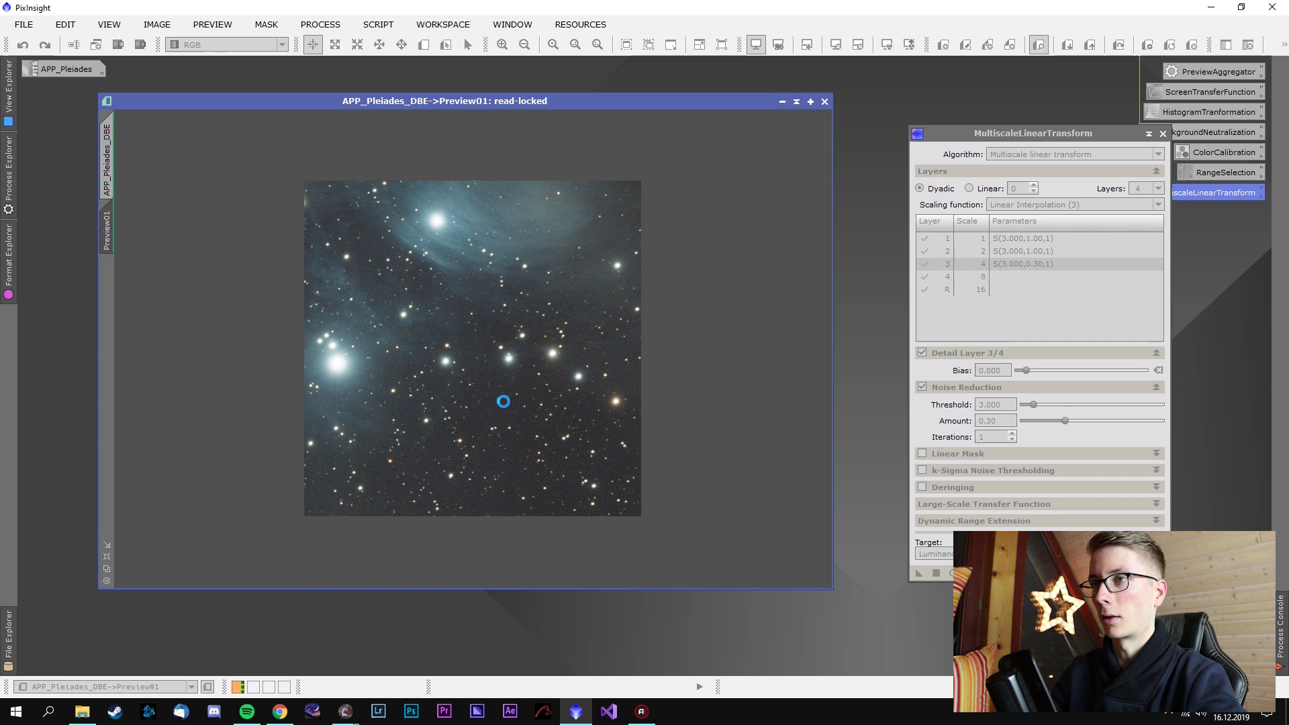
Compare the background and nebula filaments before and after the three-layer noise reduction by undoing and redoing it
scroll(503, 401, up, 7)
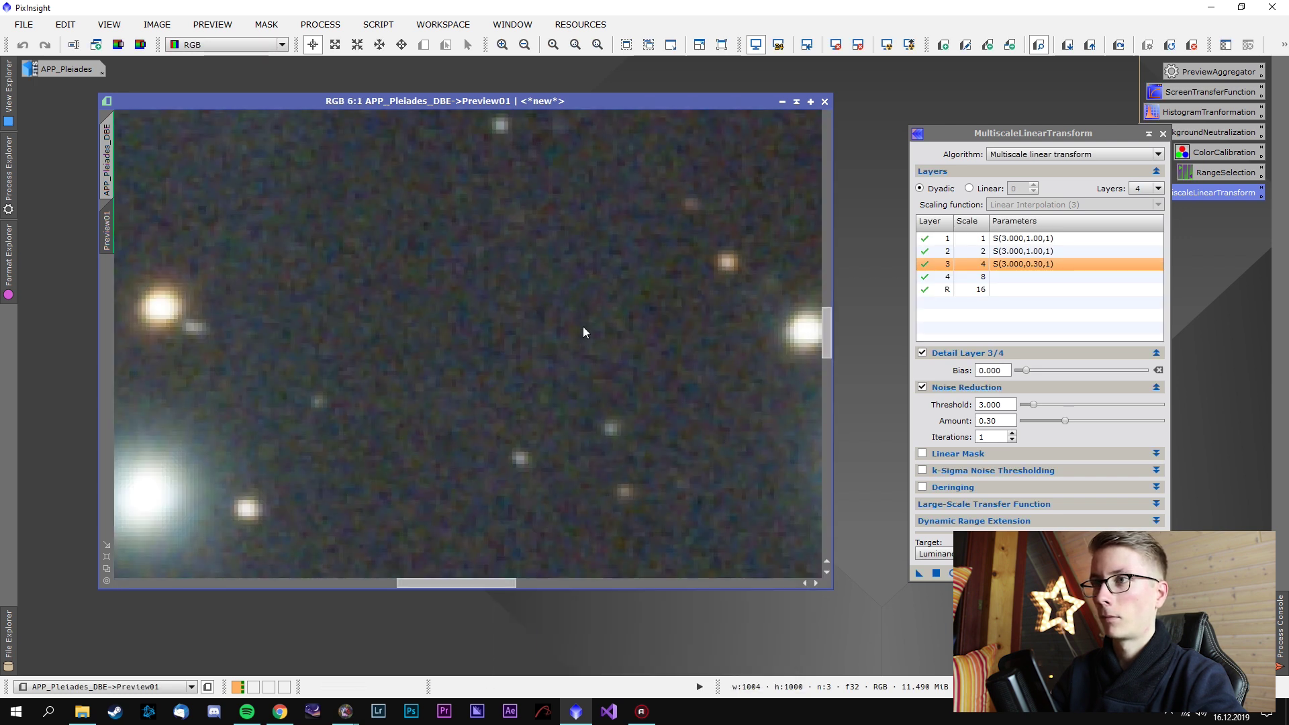
scroll(576, 323, down, 1)
key(space)
drag(577, 323, 514, 338)
right_click(514, 337)
click(631, 350)
right_click(633, 383)
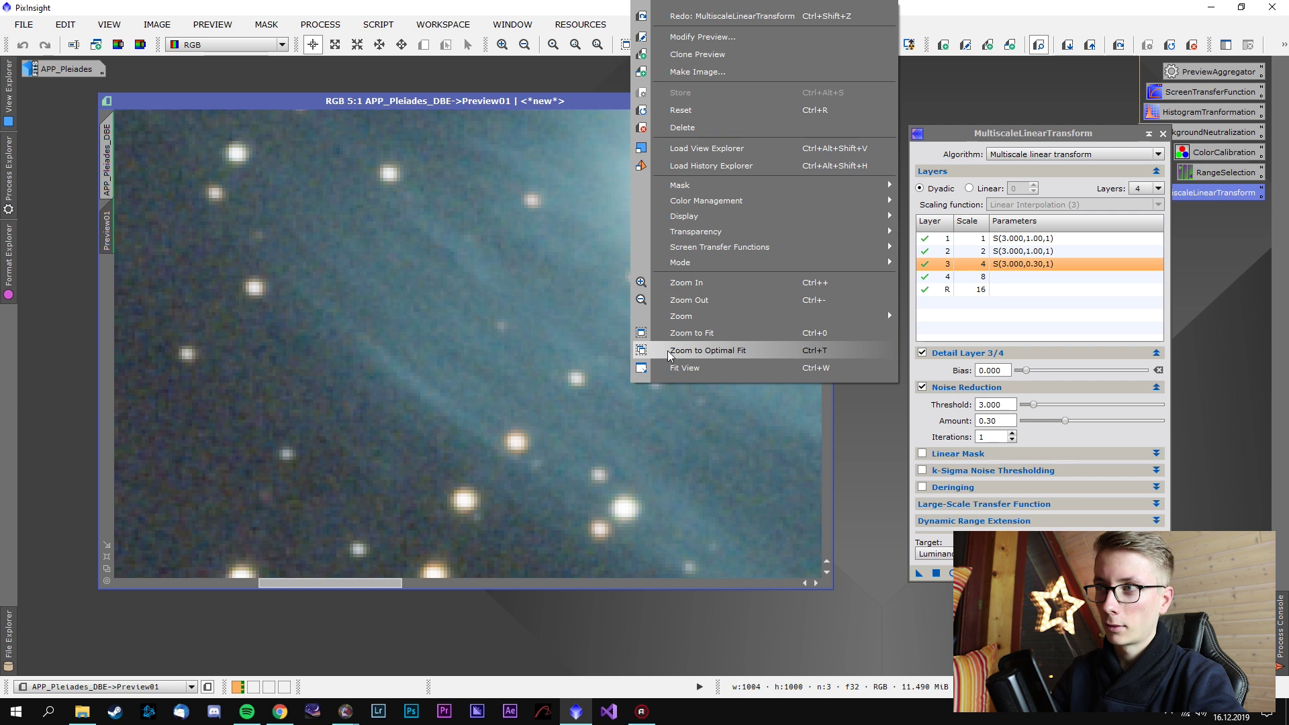
click(734, 21)
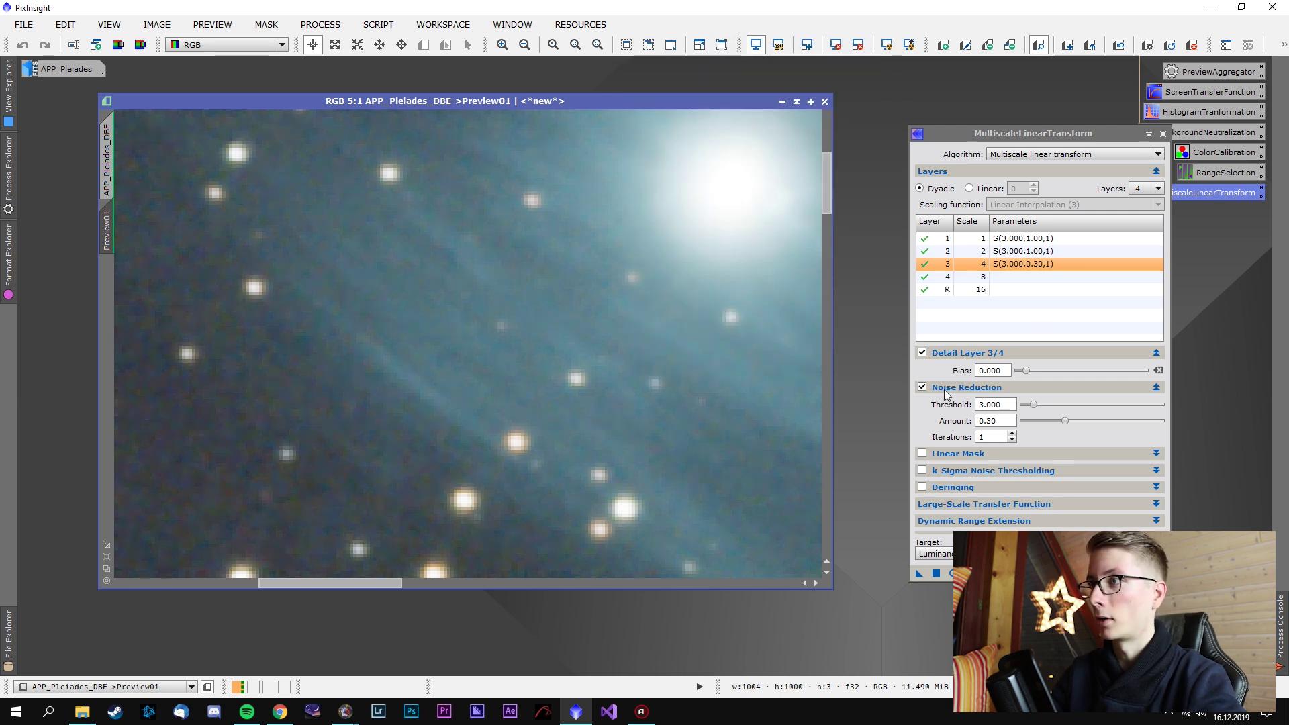
Disable noise reduction on layer 3 and return to the full APP_Pleiades_DBE image
click(922, 387)
scroll(586, 354, down, 5)
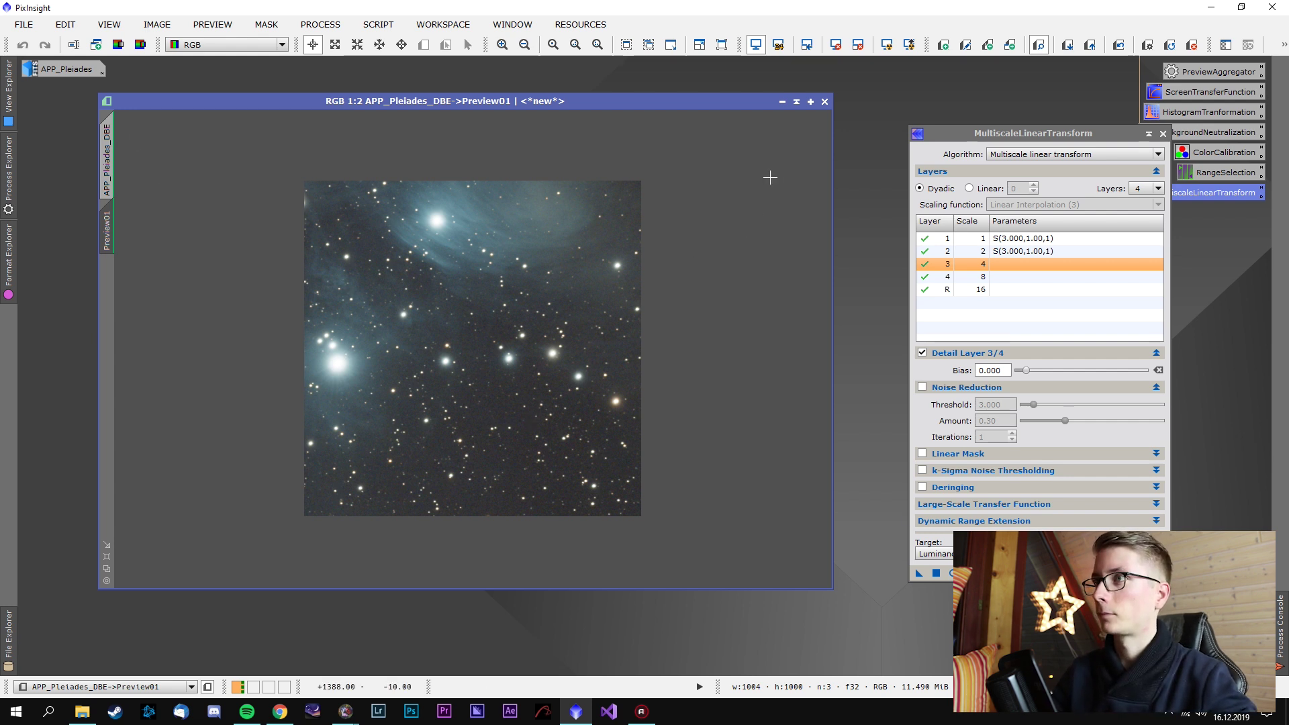
click(107, 148)
scroll(451, 350, down, 2)
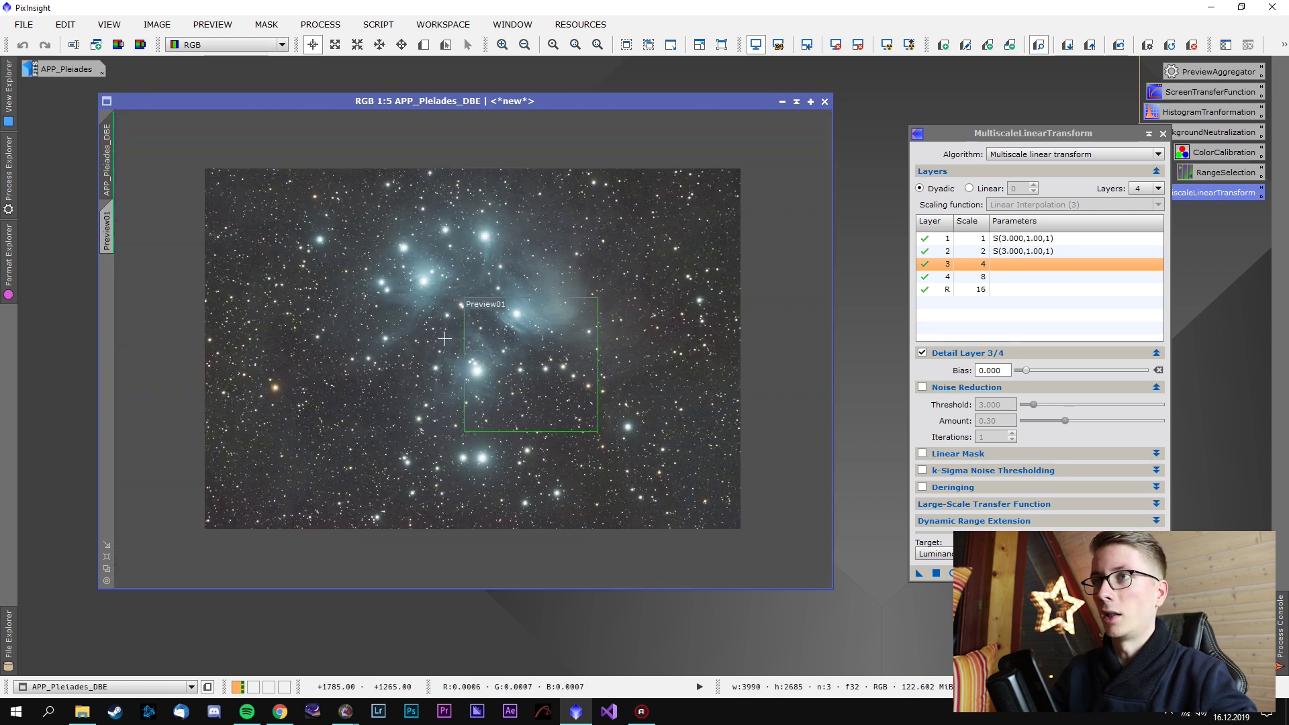
Collapse the MultiscaleLinearTransform window out of the way and duplicate APP_Pleiades_DBE as a clone
double_click(1033, 133)
drag(1033, 133, 1032, 499)
click(112, 139)
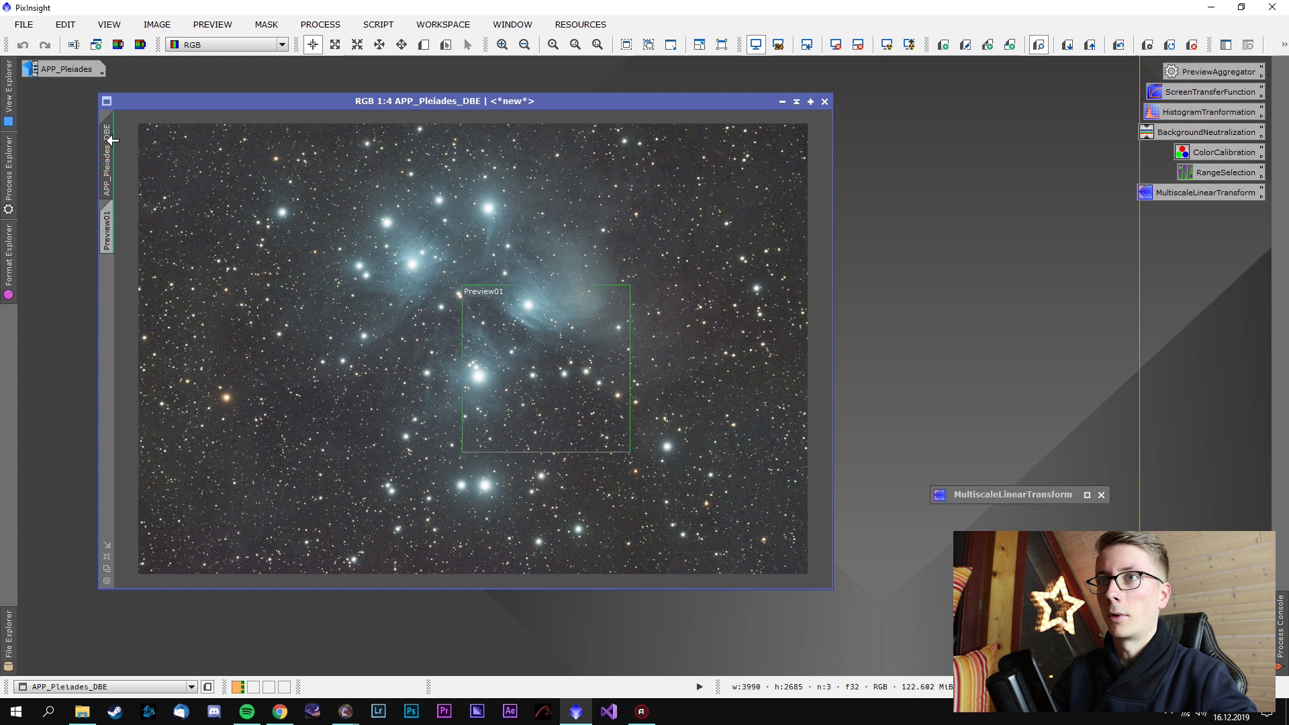
drag(878, 211, 933, 222)
drag(1016, 187, 376, 122)
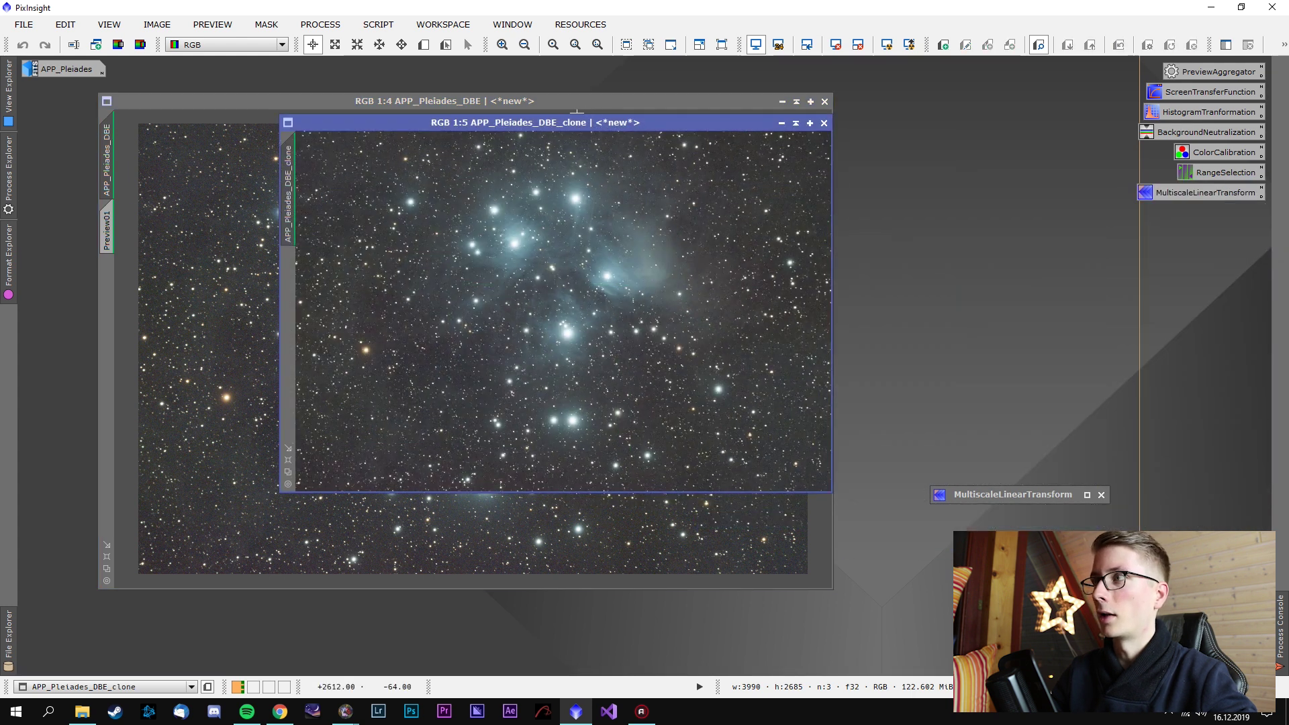
Open ScreenTransferFunction and HistogramTransformation, and reset and reapply the automatic screen stretch on the clone
double_click(1201, 91)
double_click(1208, 111)
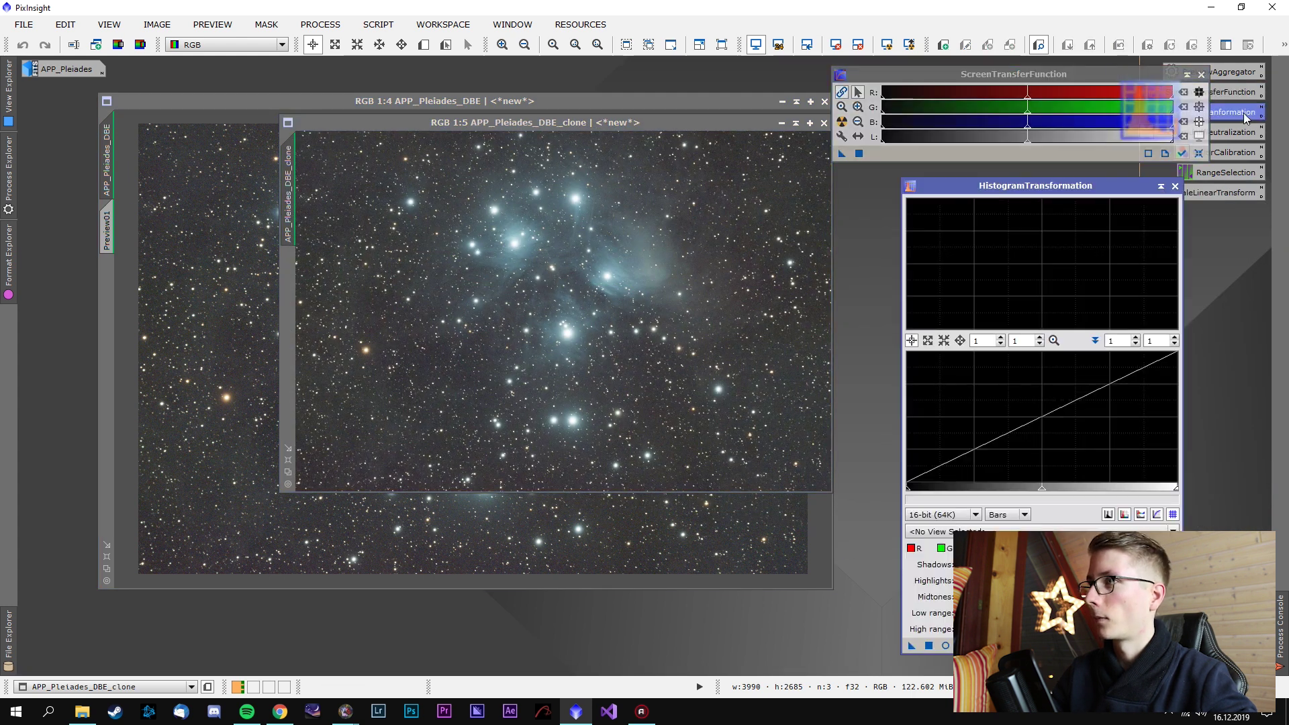
click(635, 116)
click(837, 46)
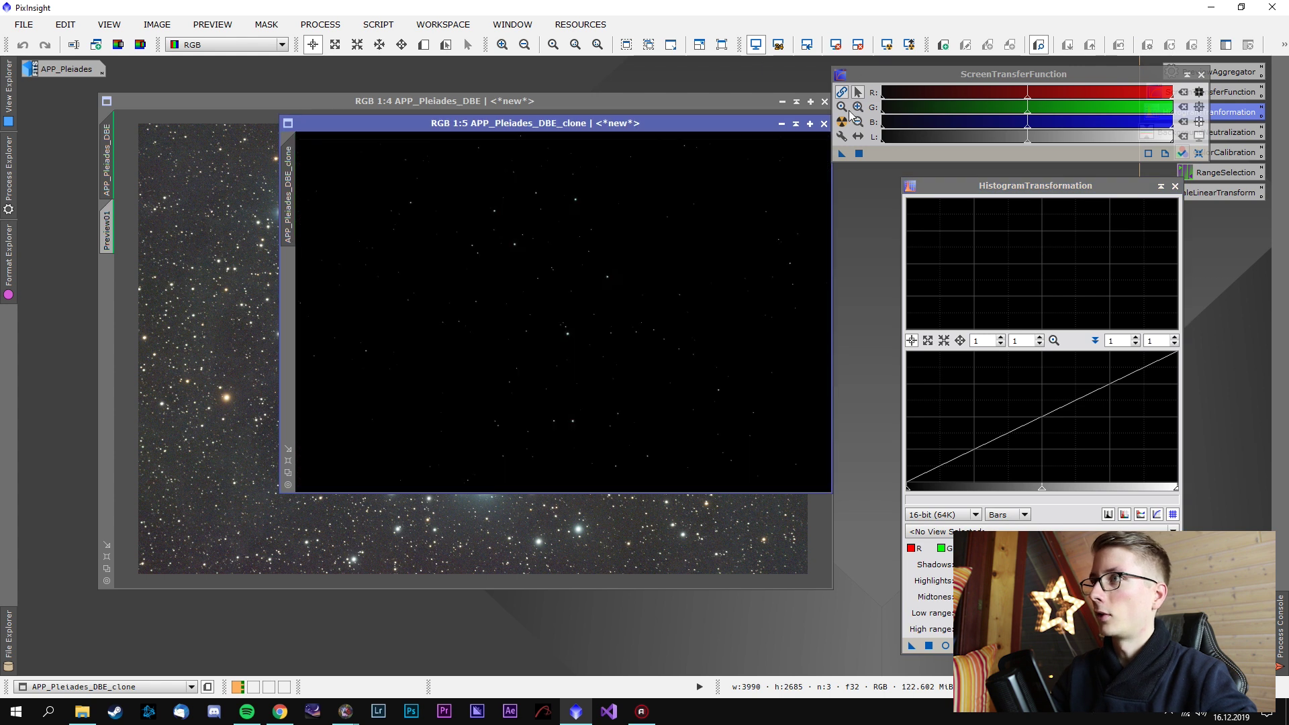
click(841, 122)
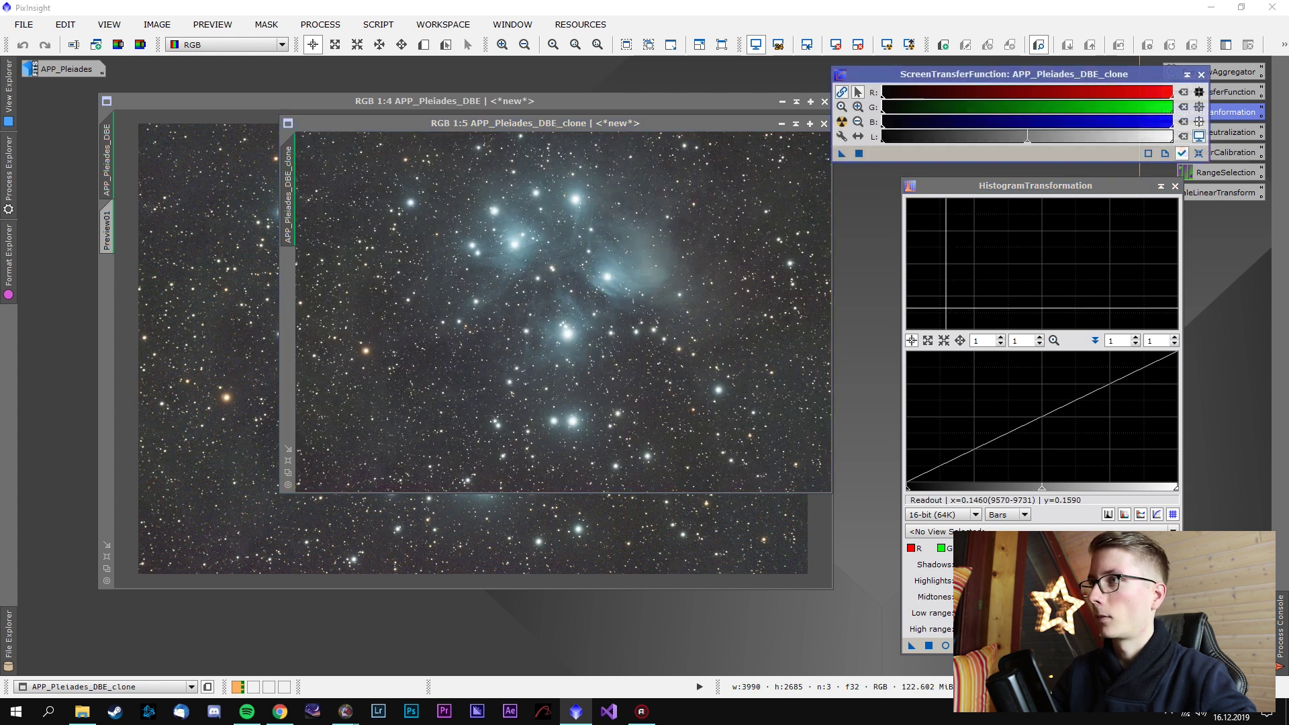
Transfer the screen stretch to HistogramTransformation, remove it from the clone's display, and apply the histogram stretch permanently to the clone
drag(841, 154, 1007, 645)
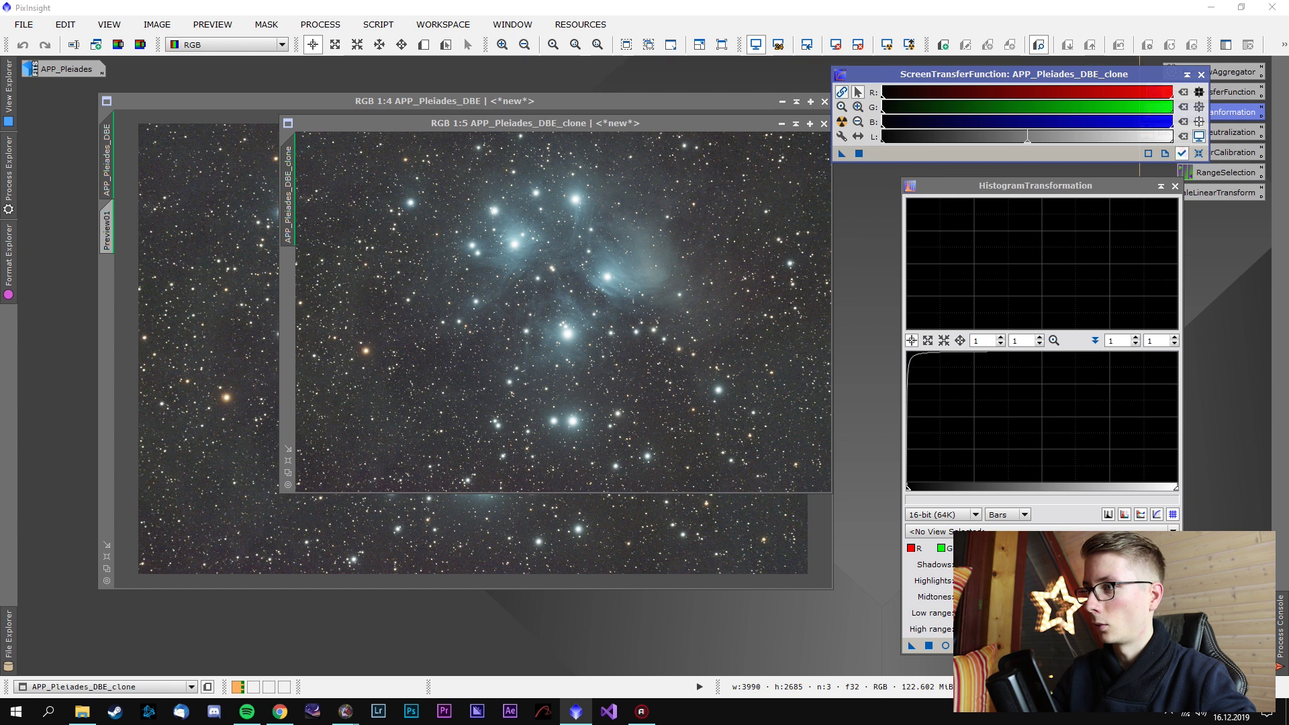
click(1201, 74)
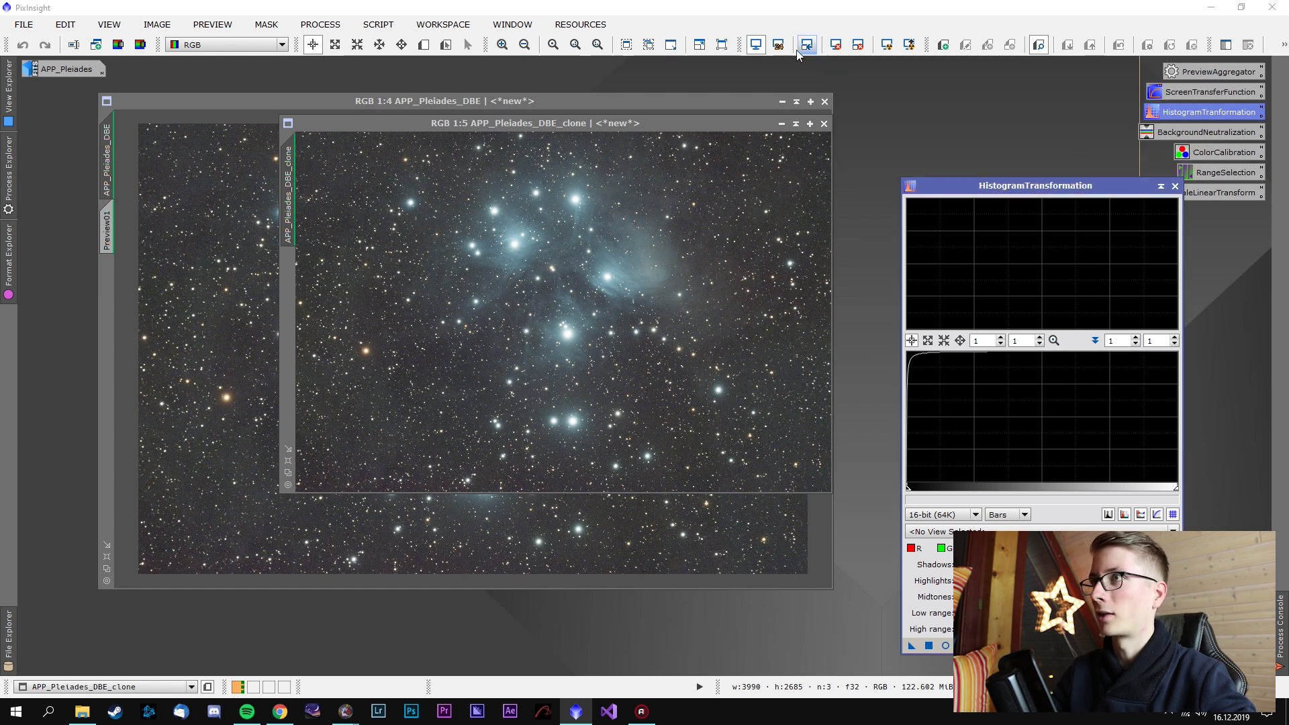
click(836, 44)
drag(911, 646, 659, 329)
click(1175, 186)
Open RangeSelection with a real-time preview of the clone, and set the lower limit to 0.29 and smoothness to 4.00
double_click(1197, 176)
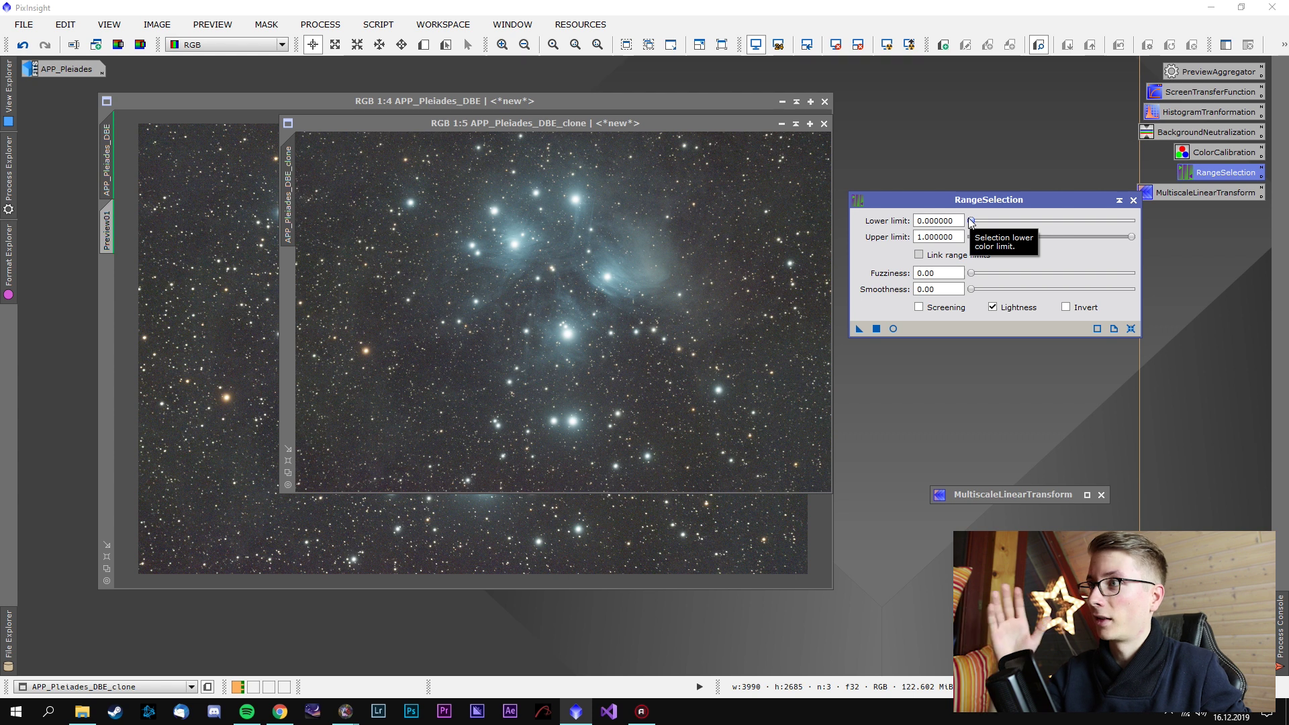
click(971, 222)
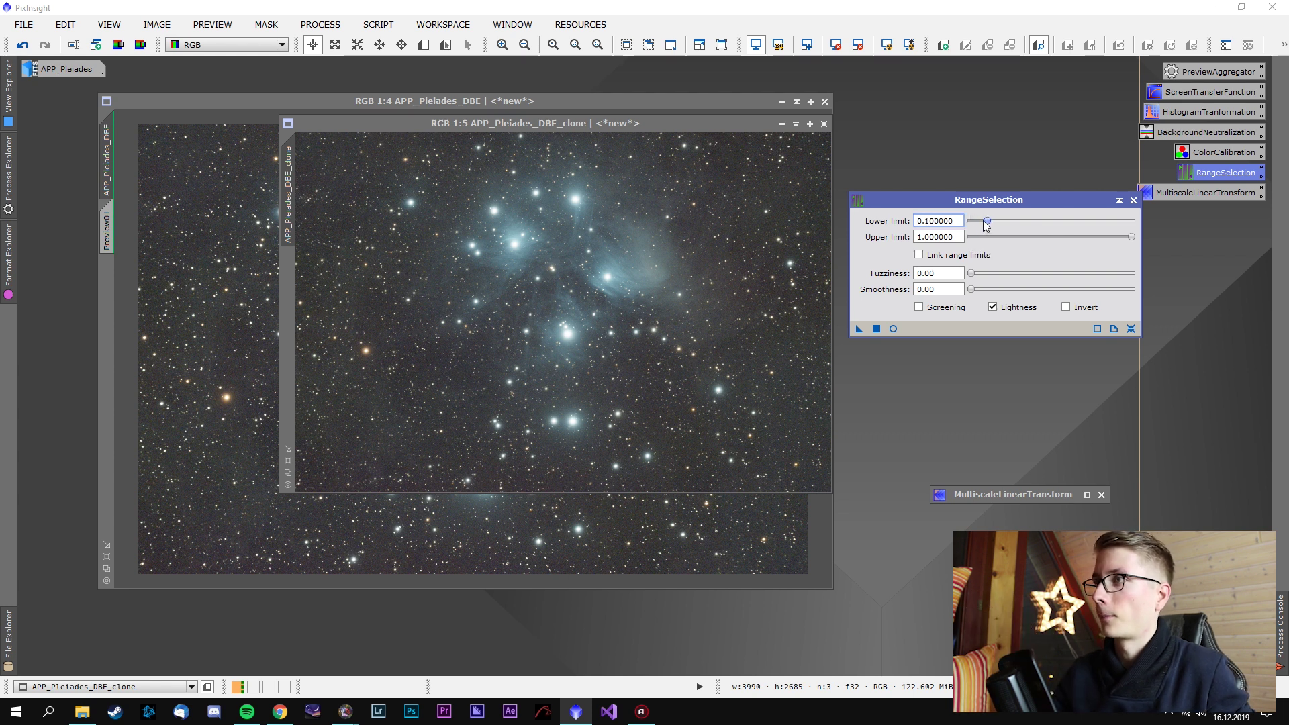
click(892, 328)
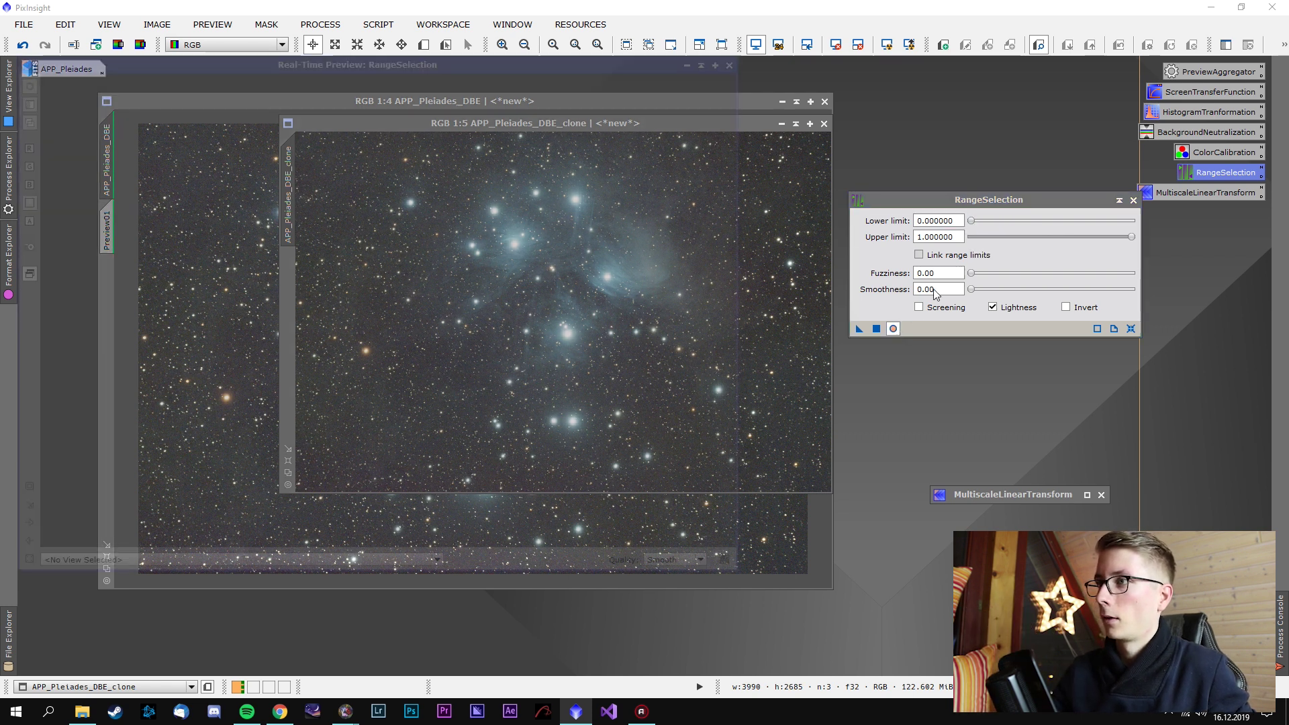
mouse_move(997, 226)
mouse_down()
mouse_move(1030, 228)
mouse_move(1017, 226)
mouse_up()
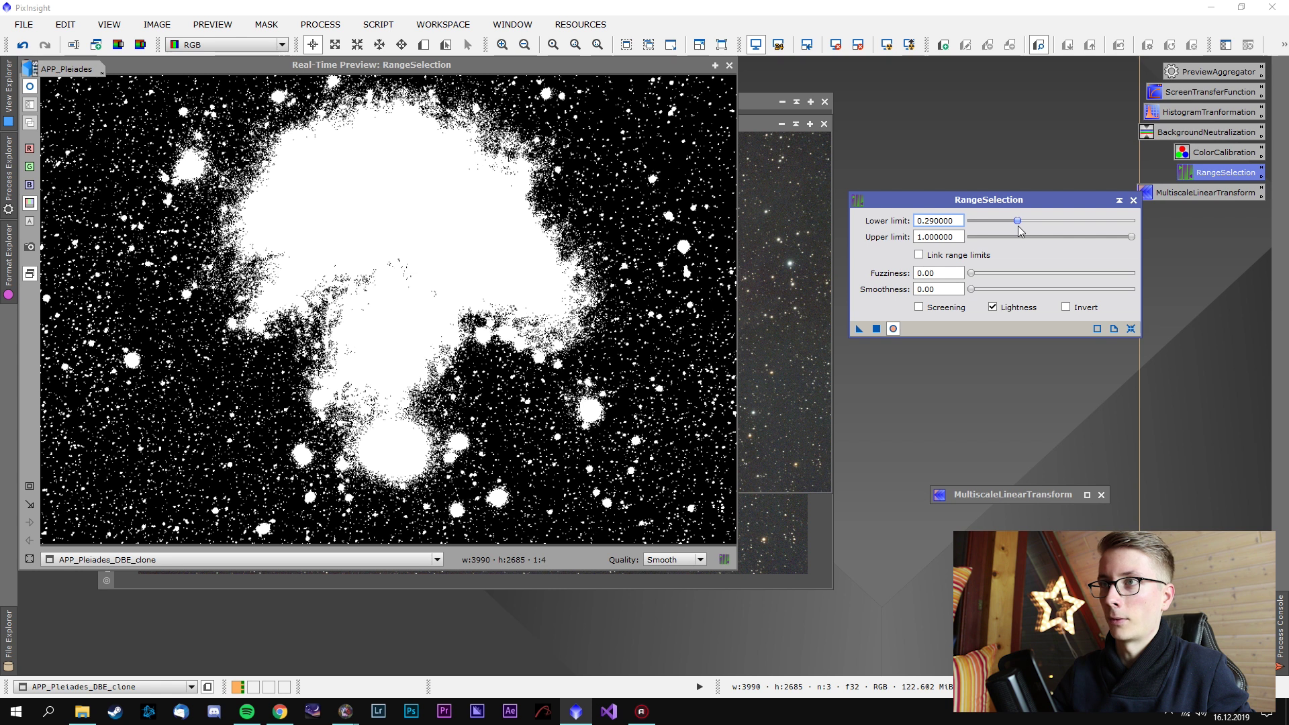
drag(972, 290, 977, 296)
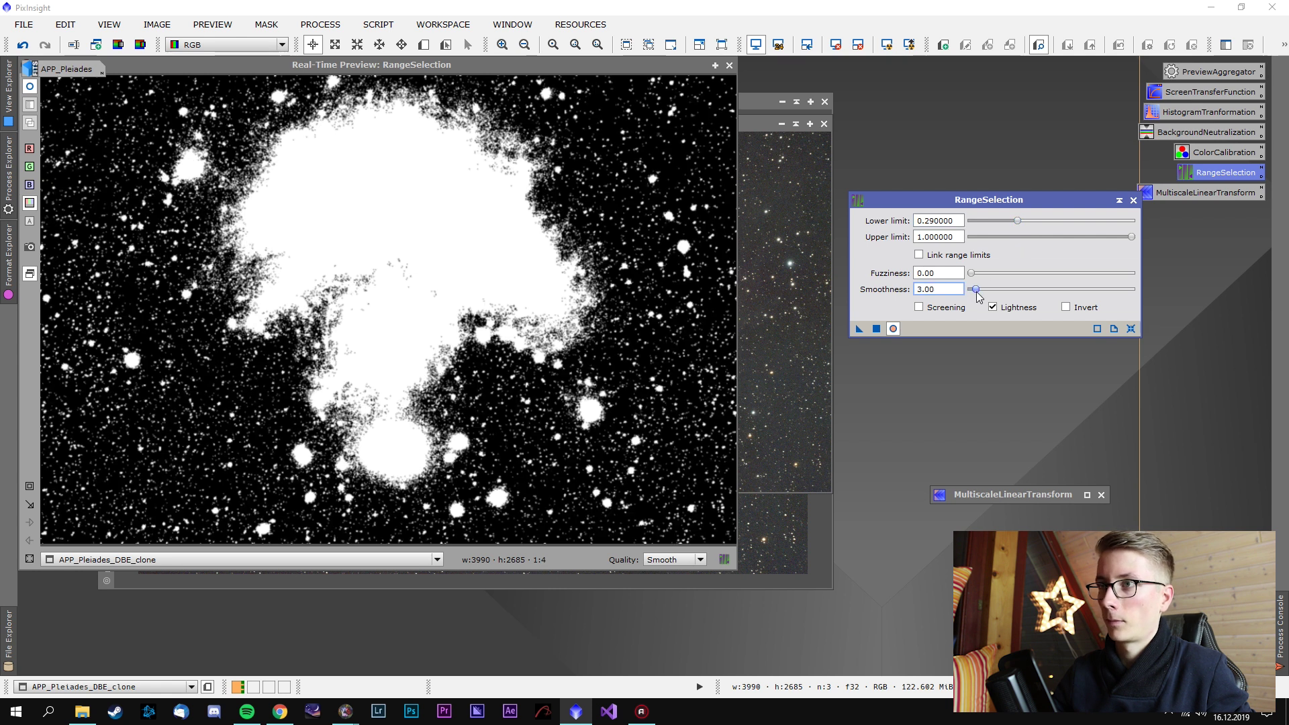
Generate a range mask from APP_Pleiades_DBE_clone and discard it
click(729, 65)
drag(858, 329, 757, 288)
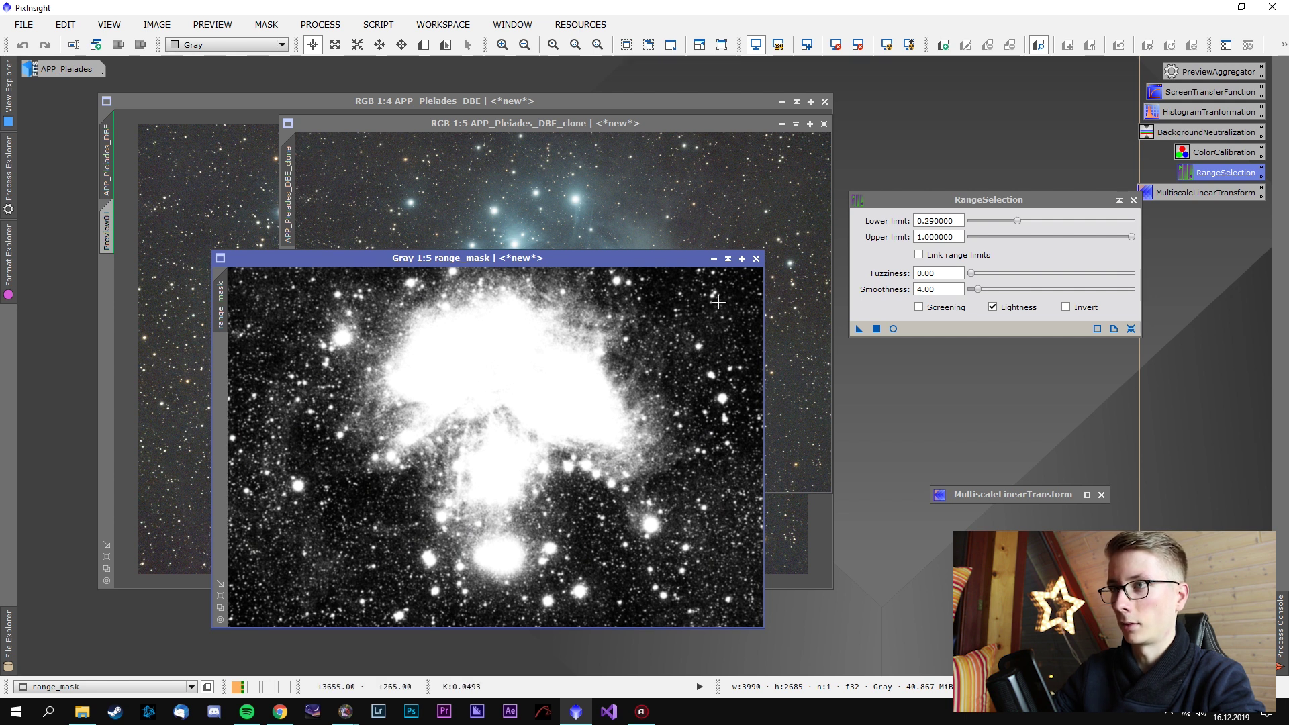
click(756, 259)
Set the RangeSelection smoothness to 5.00 using the real-time preview and generate a new range mask from the clone
click(894, 329)
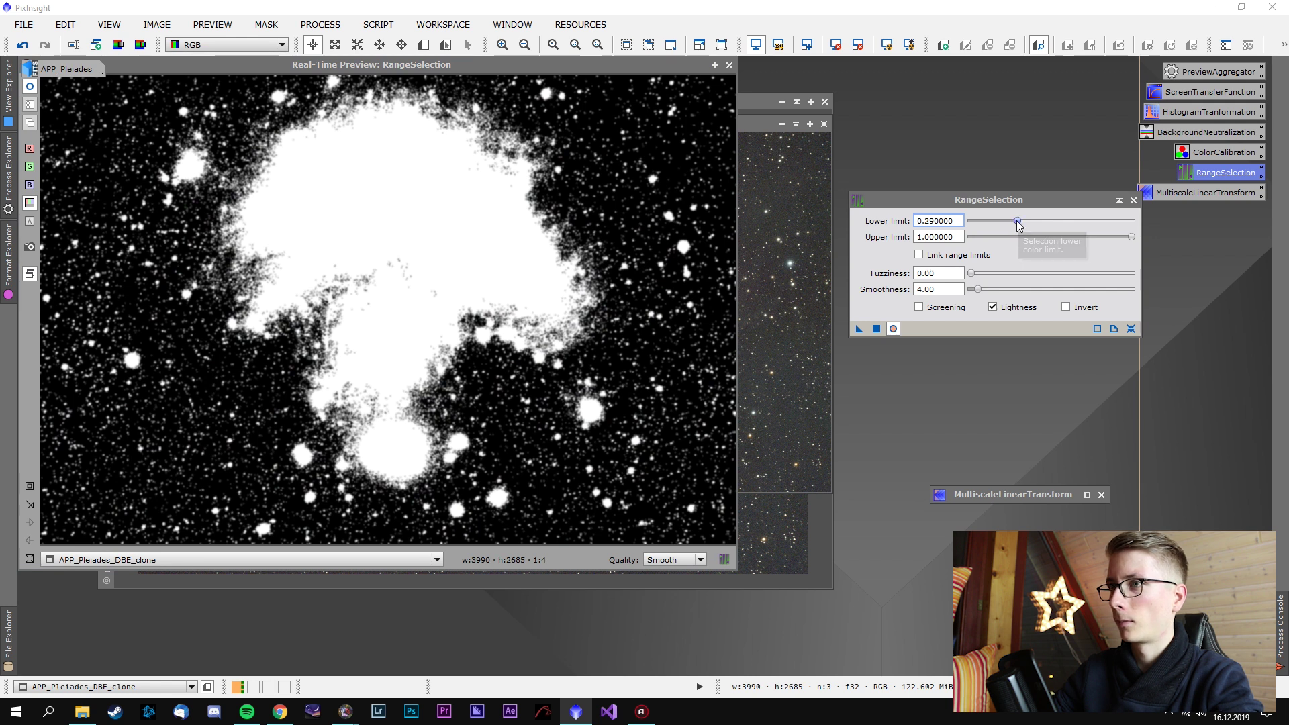
drag(977, 288, 982, 291)
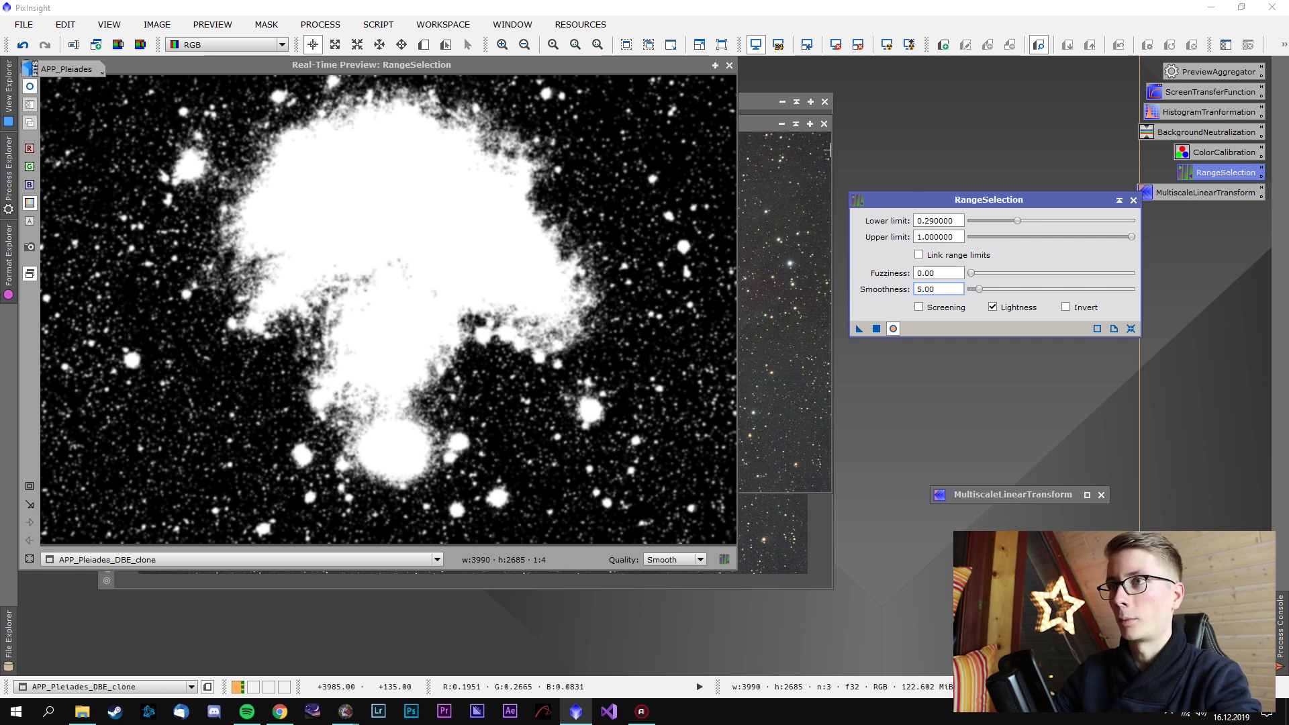
click(730, 66)
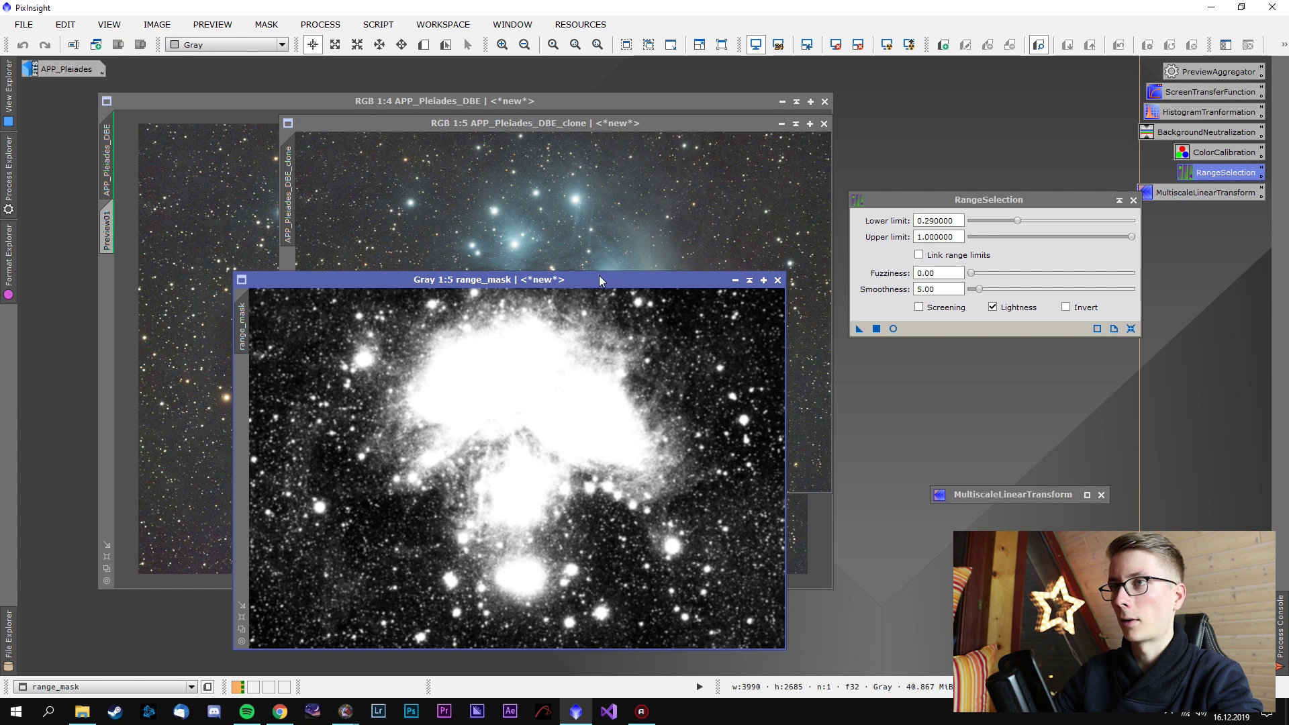
Close APP_Pleiades_DBE_clone without saving it
click(781, 123)
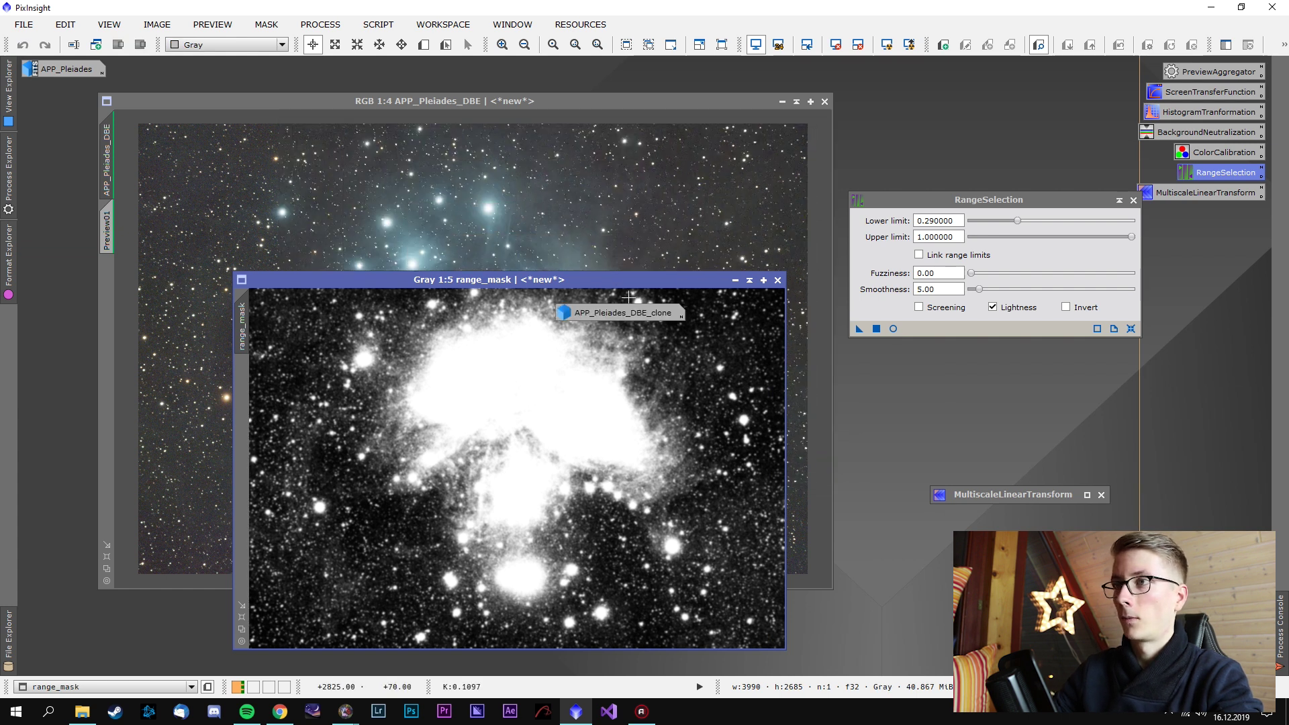
double_click(617, 313)
key(ctrl+w)
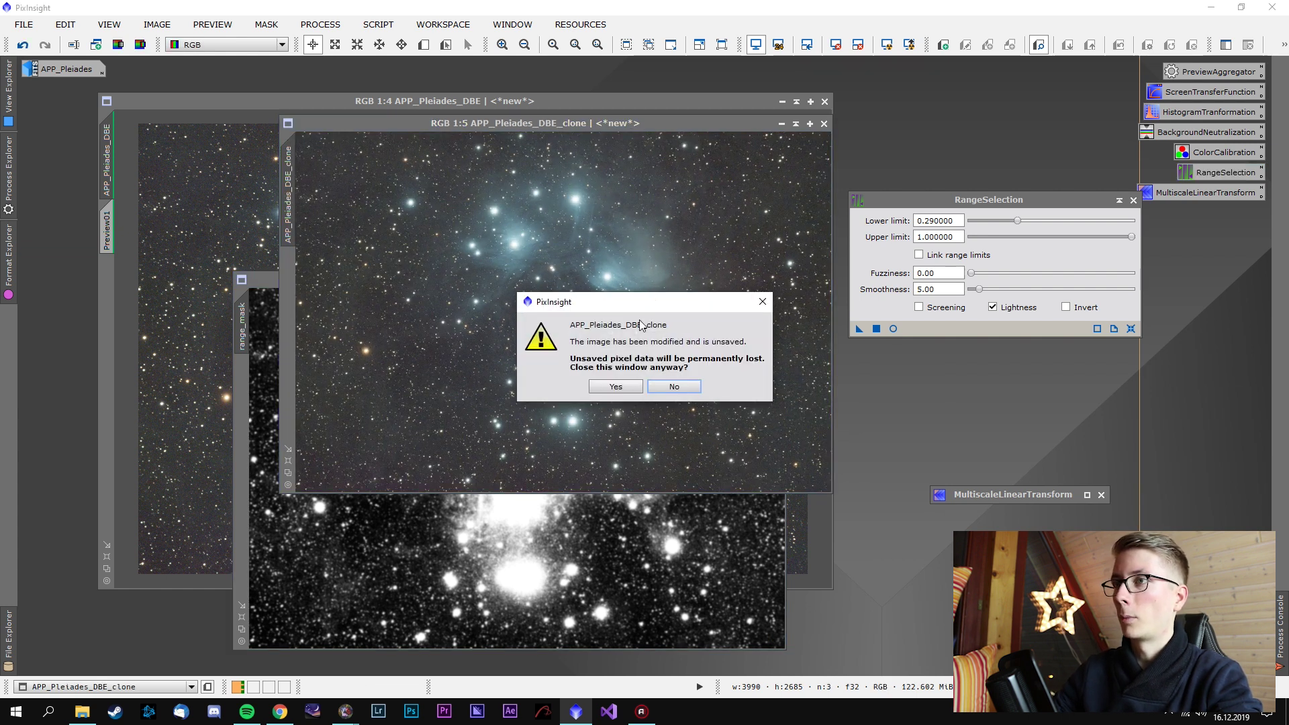
click(615, 387)
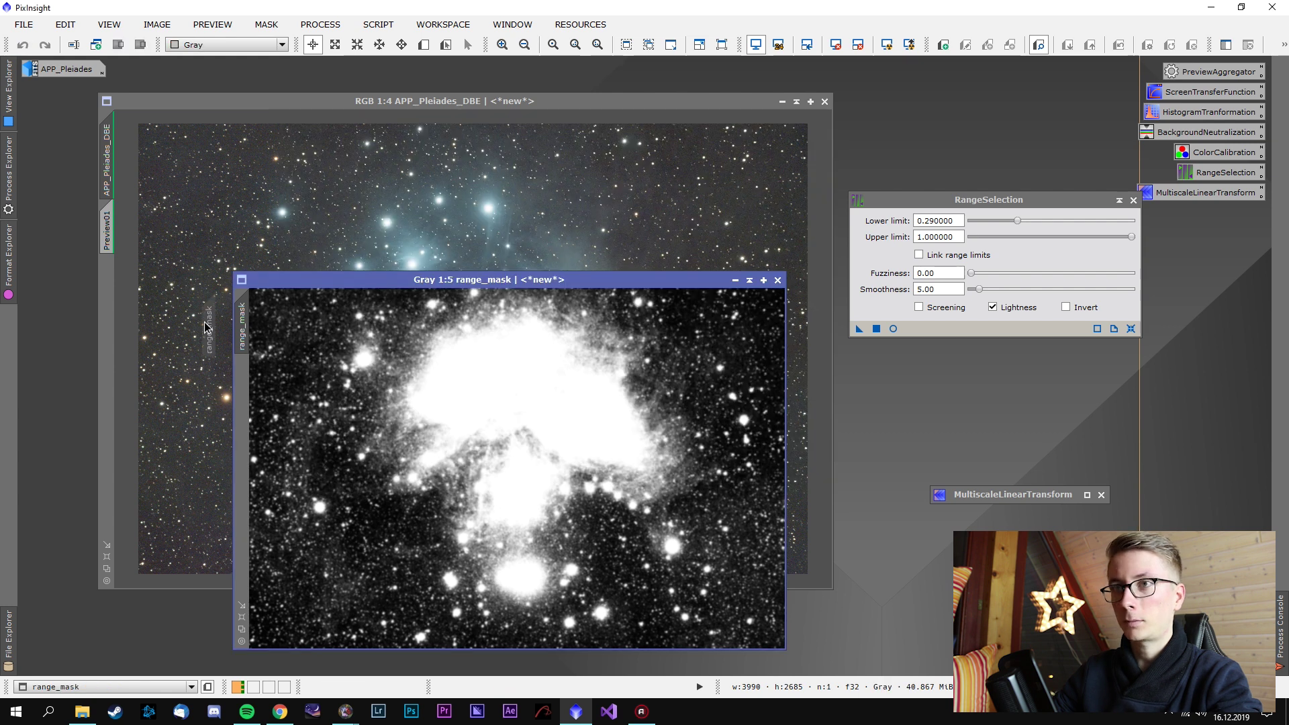
Apply range_mask as the mask of APP_Pleiades_DBE and minimize the mask window beside the image
drag(106, 316, 106, 316)
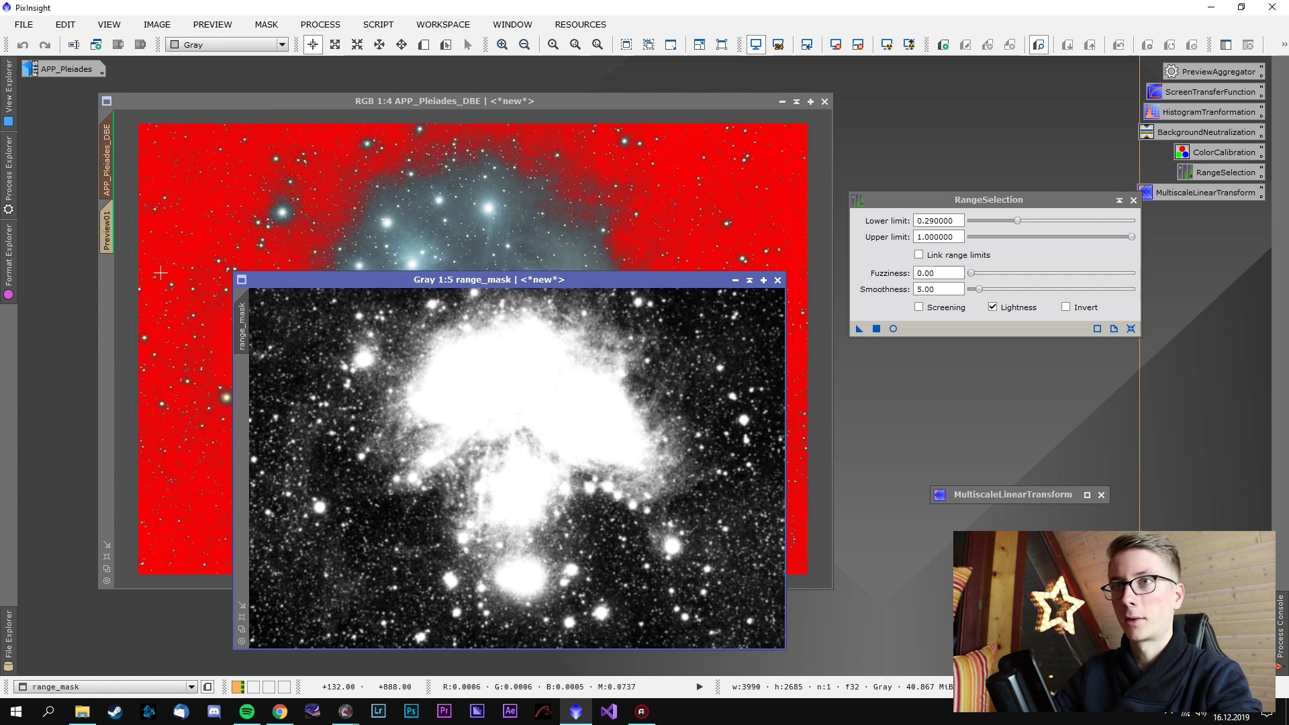
click(735, 280)
drag(549, 469, 1072, 411)
click(482, 100)
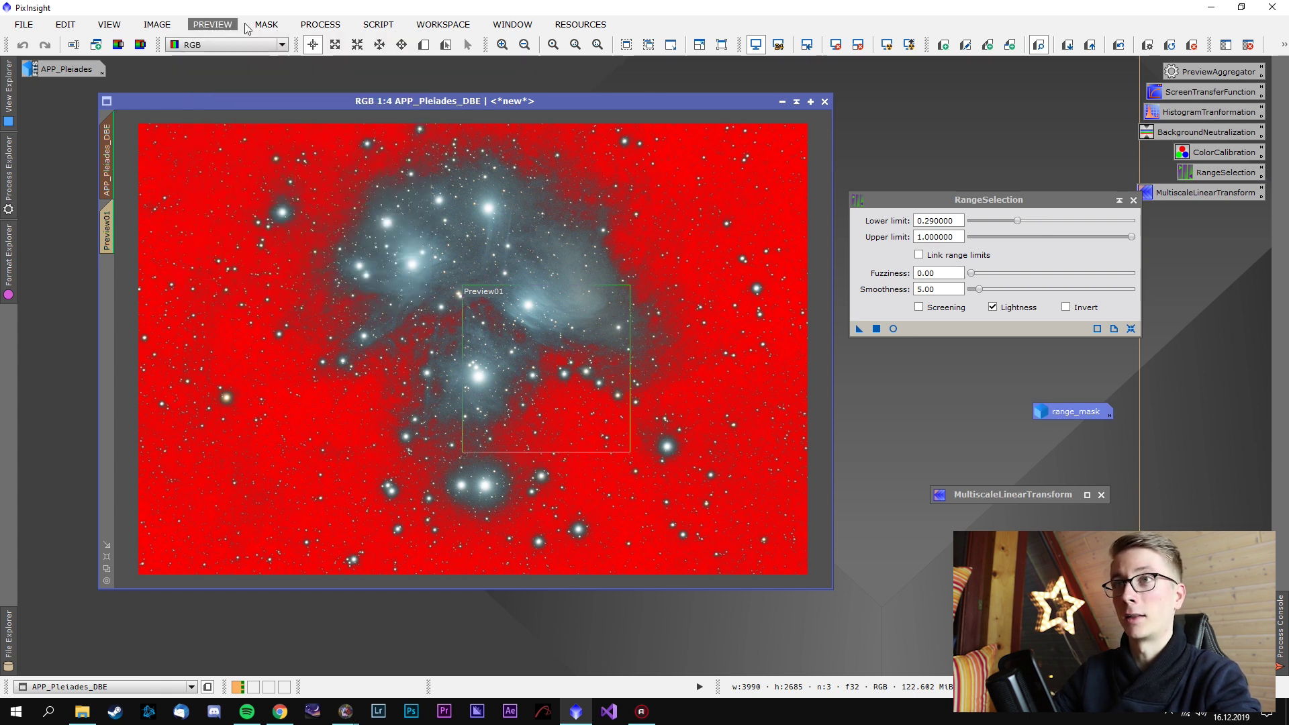
Switch the mask rendering on APP_Pleiades_DBE to a grayscale display of the mask and invert the mask
click(266, 24)
mouse_move(360, 140)
click(456, 141)
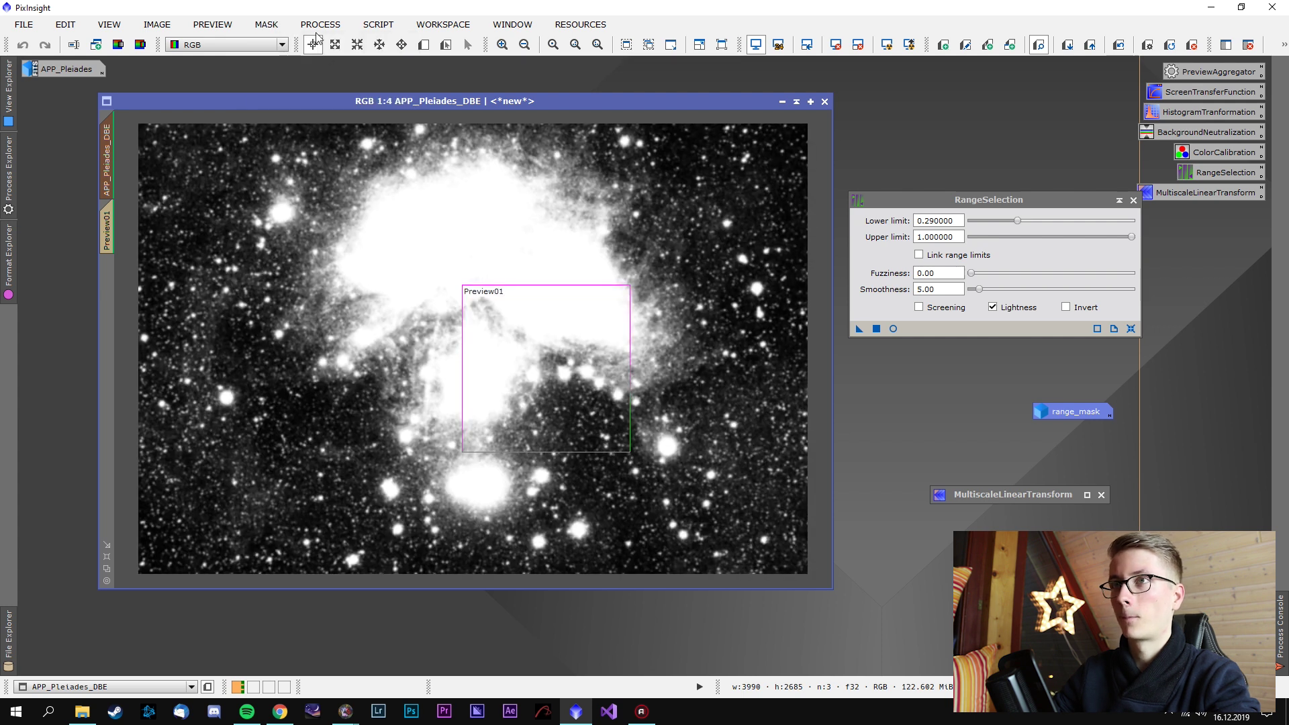
click(281, 27)
click(282, 85)
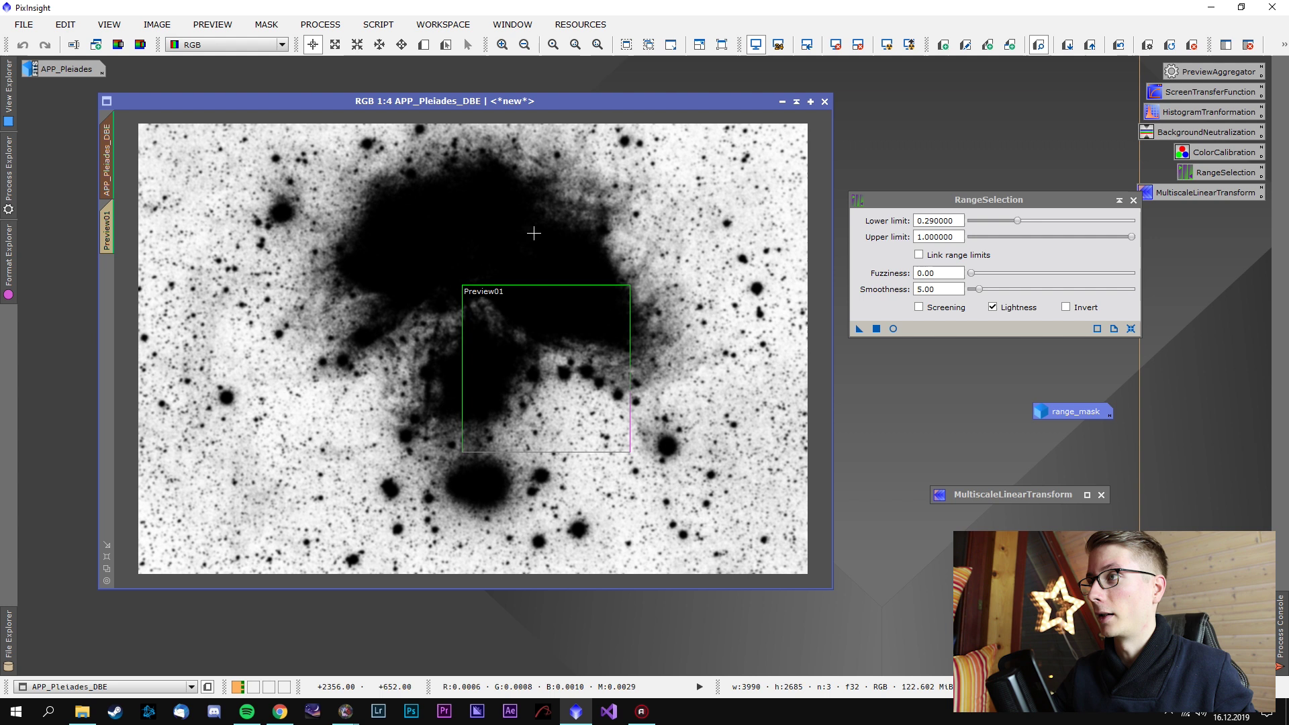
Close RangeSelection and park the minimized range_mask beneath the APP_Pleiades icon
drag(1005, 202, 994, 104)
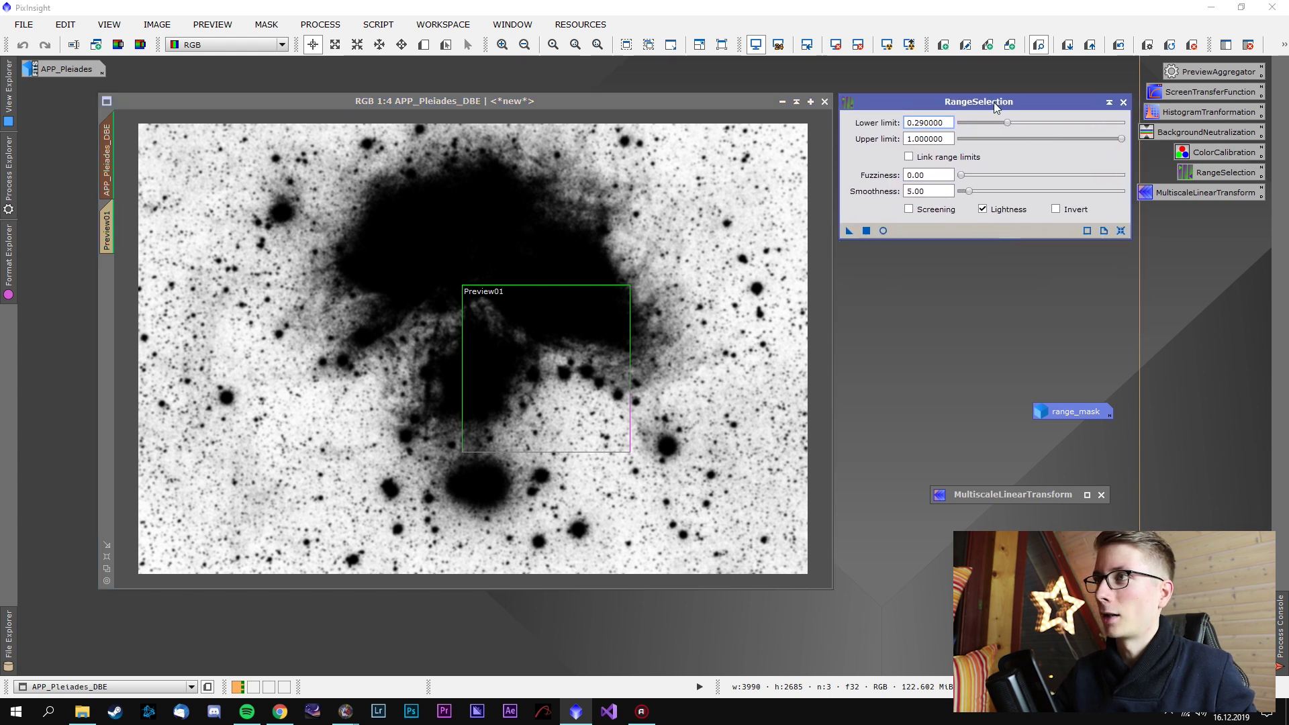
click(1123, 101)
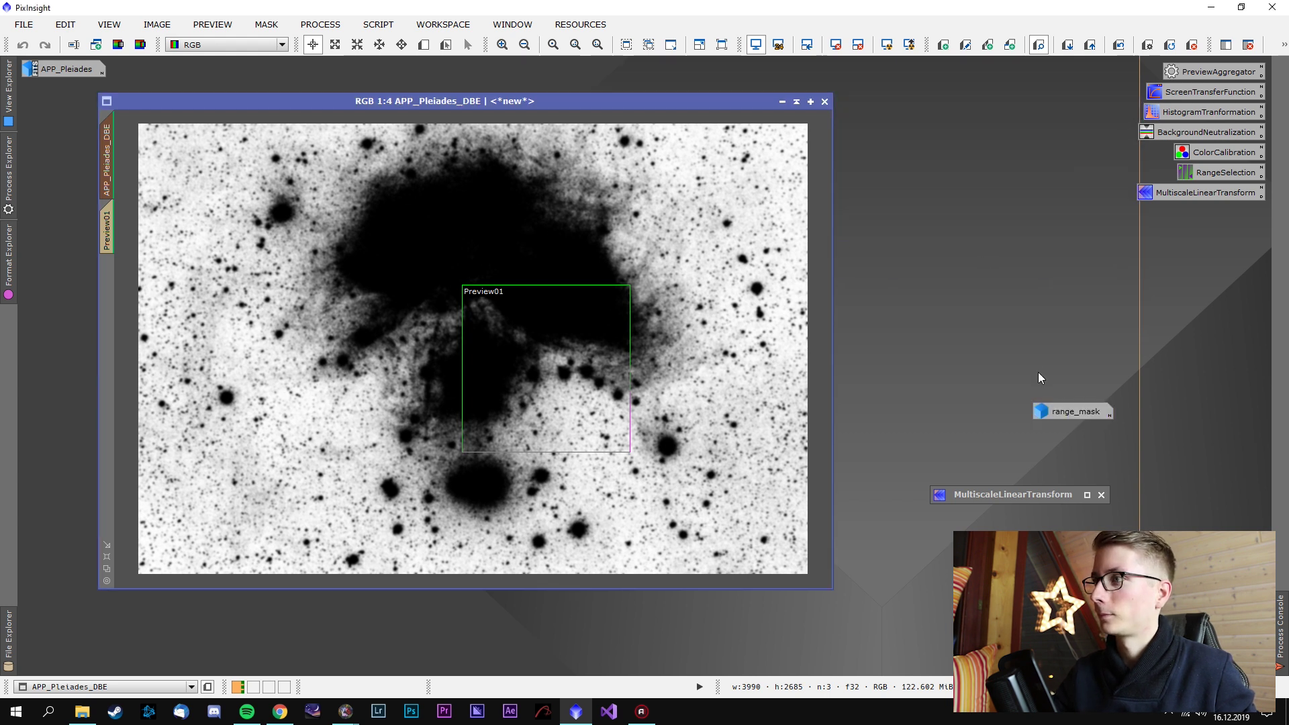
double_click(1060, 408)
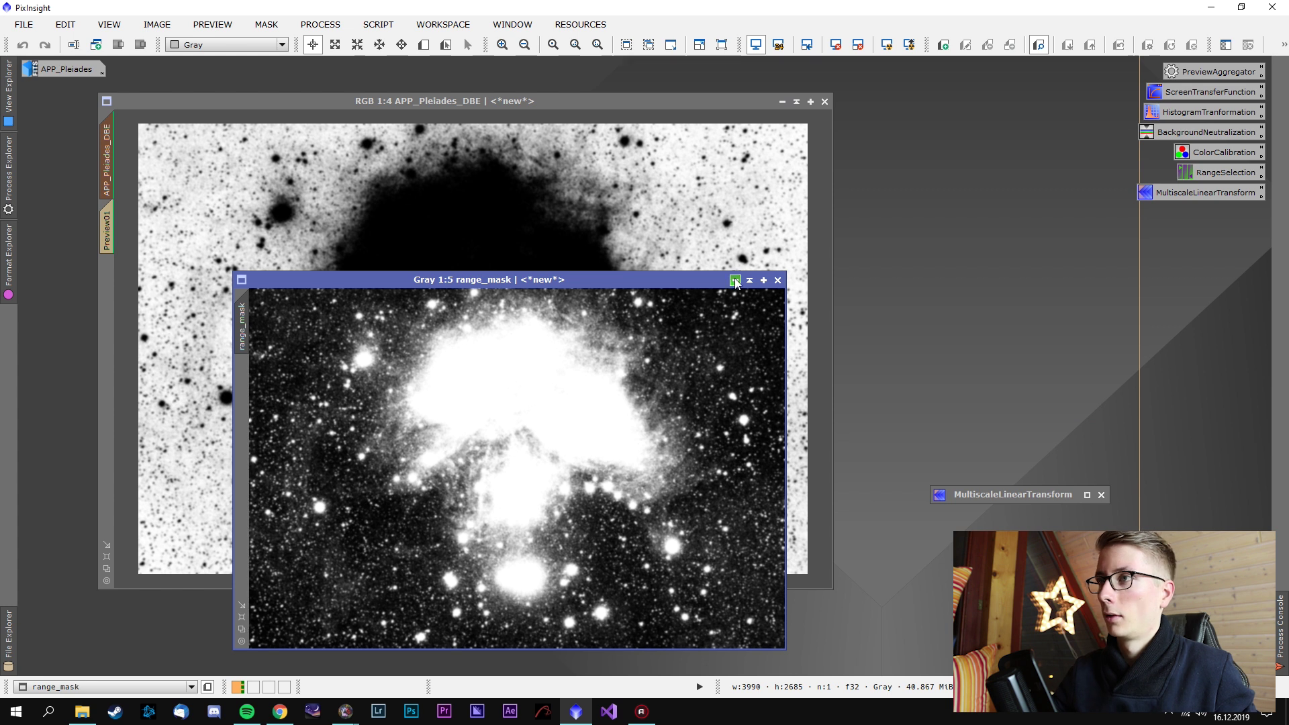
click(735, 280)
drag(1027, 412, 58, 96)
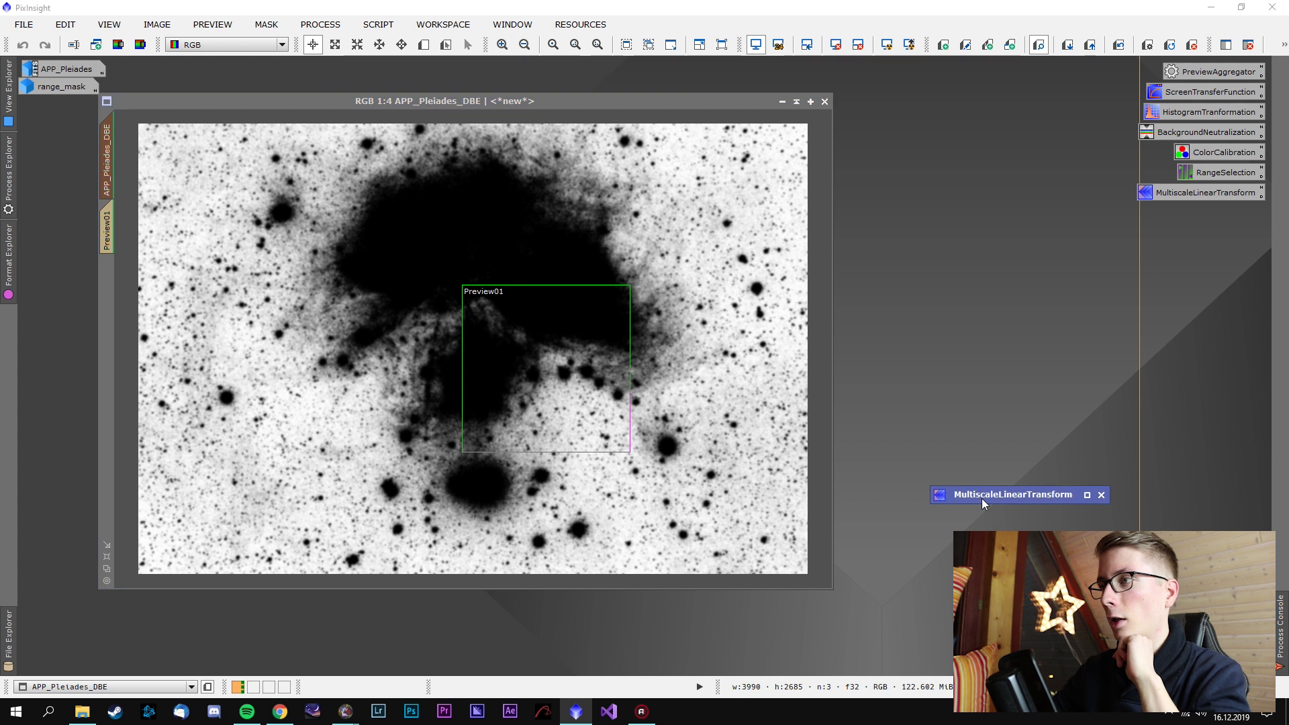
Hide the mask display and apply the luminance MultiscaleLinearTransform noise reduction to APP_Pleiades_DBE
double_click(981, 498)
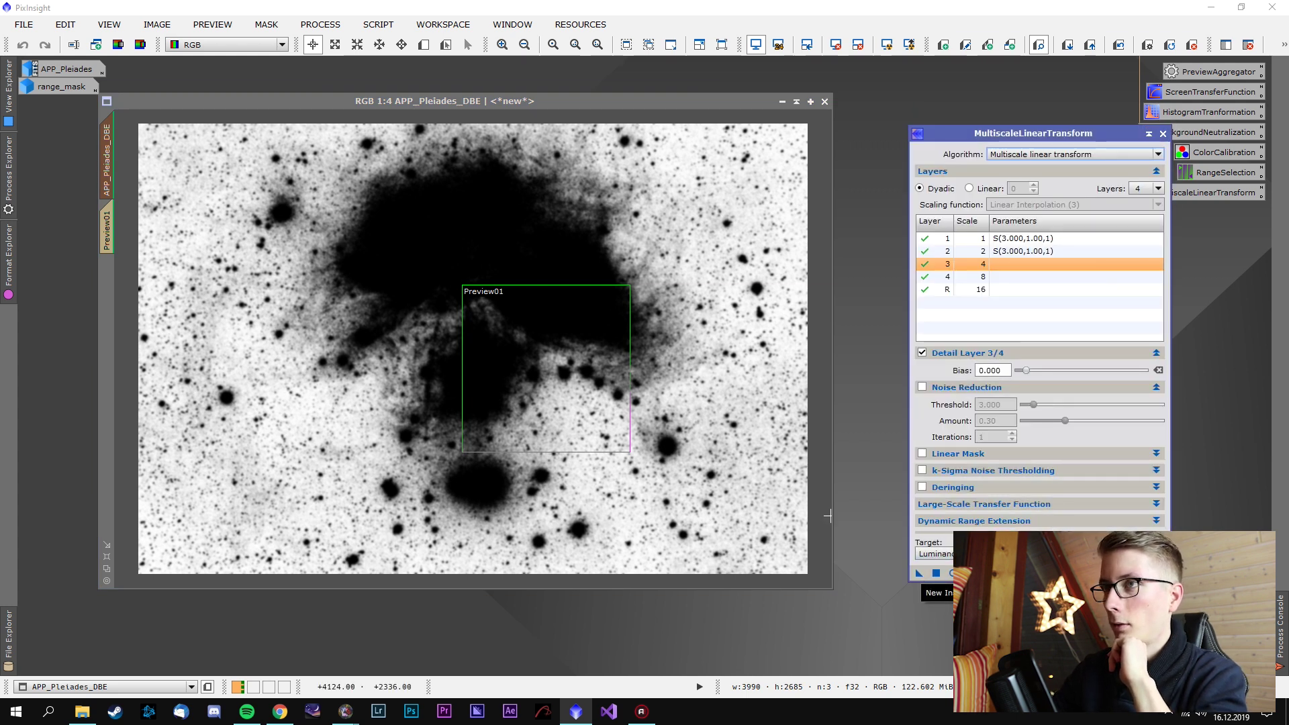
click(272, 25)
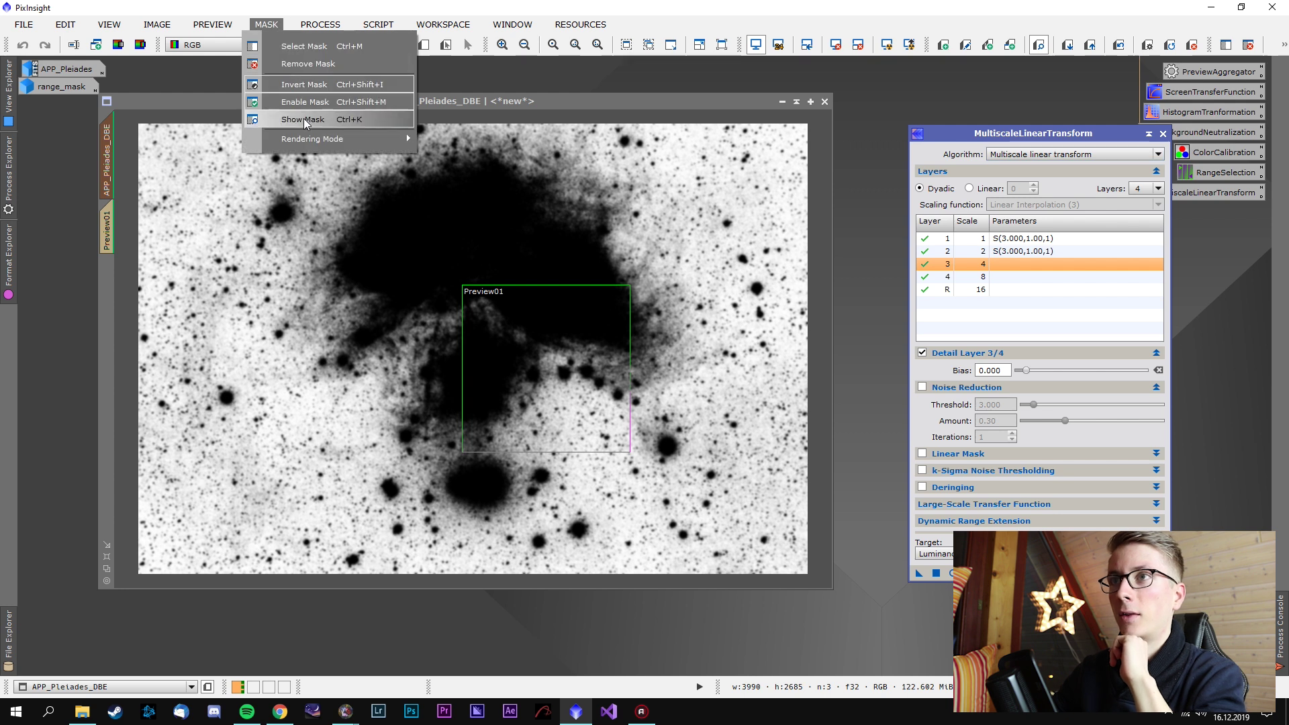
click(304, 120)
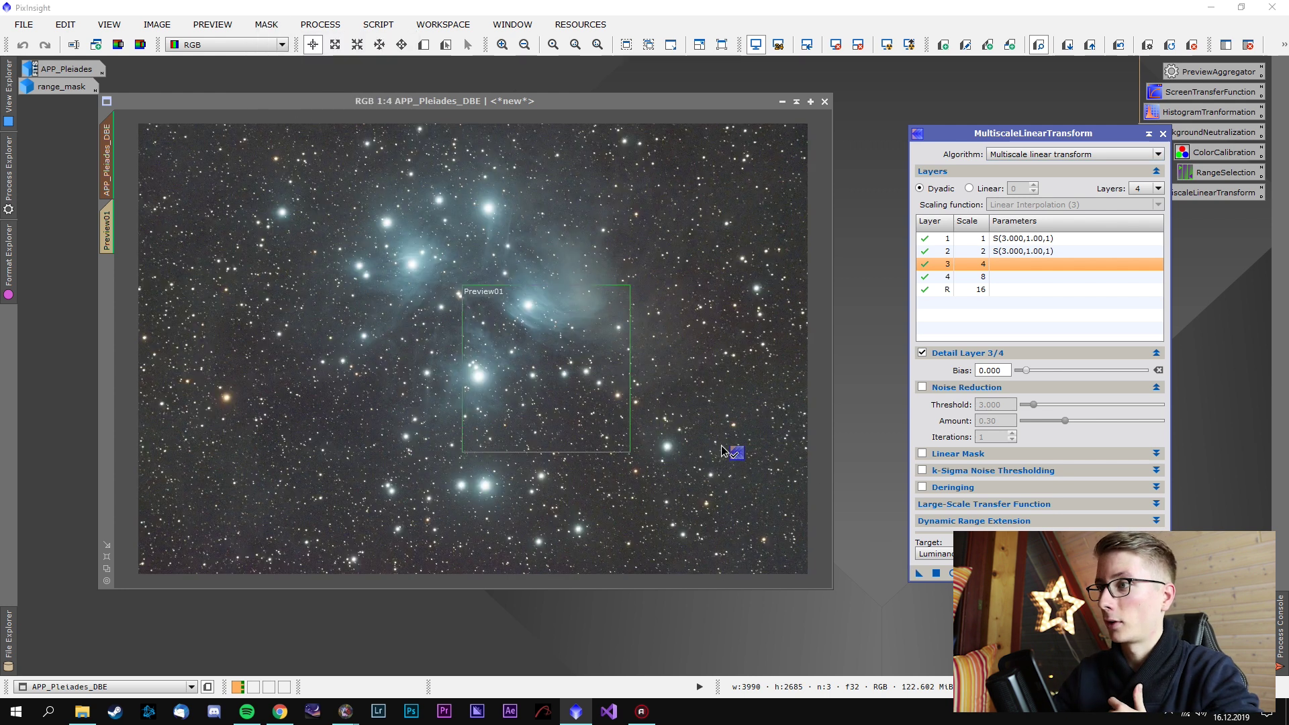
drag(722, 449, 628, 395)
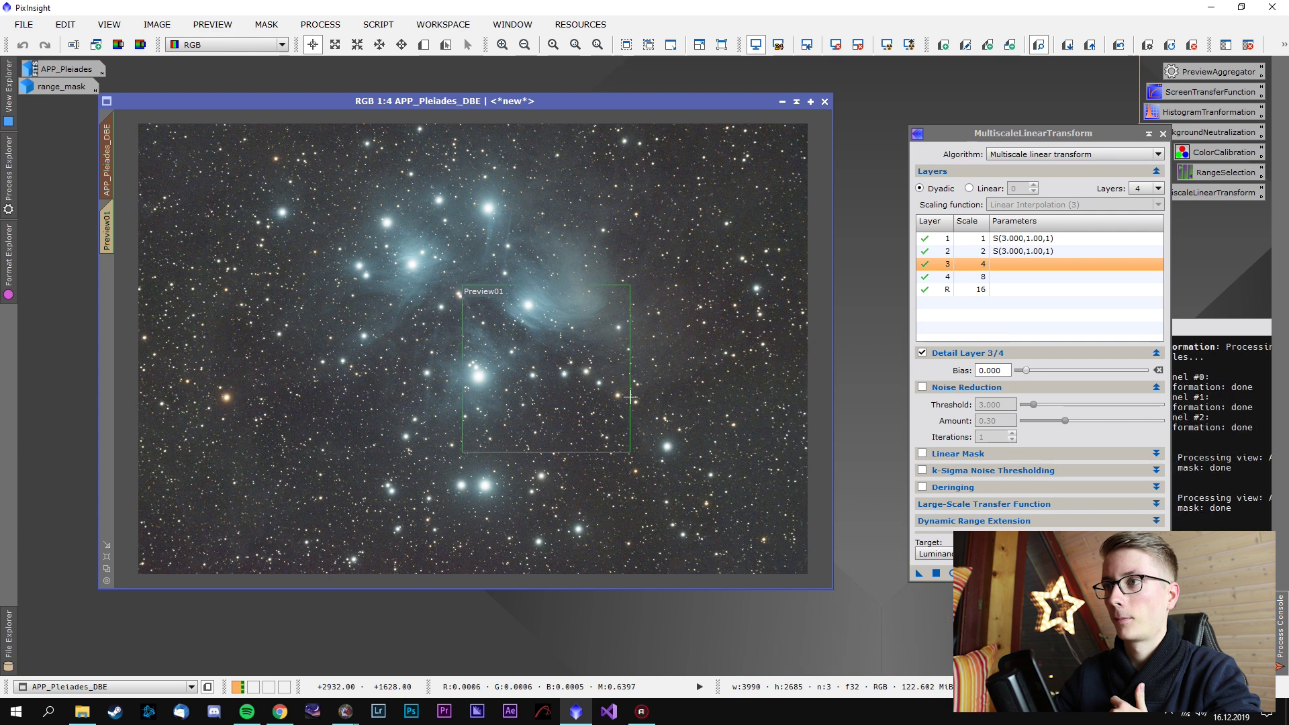
Compare the background noise of APP_Pleiades_DBE before and after the luminance noise reduction by undoing and redoing it
scroll(629, 397, up, 5)
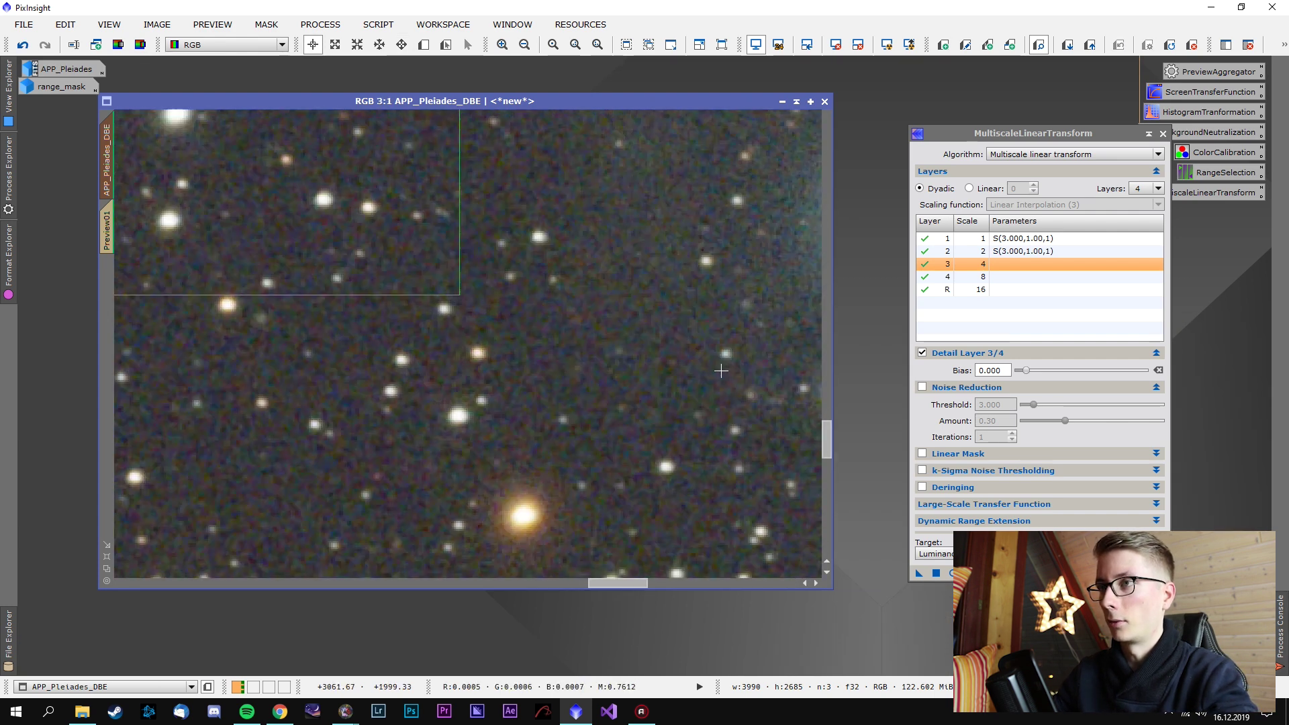
right_click(636, 292)
click(655, 307)
right_click(636, 292)
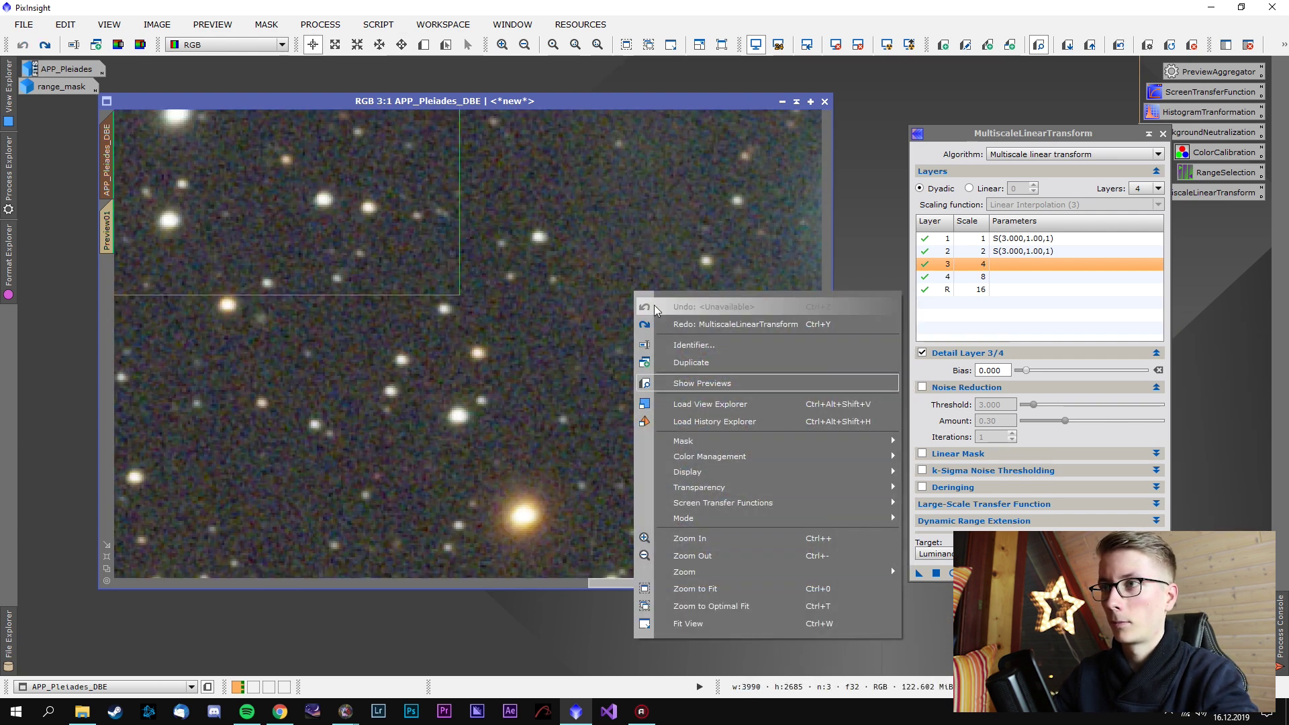
click(665, 324)
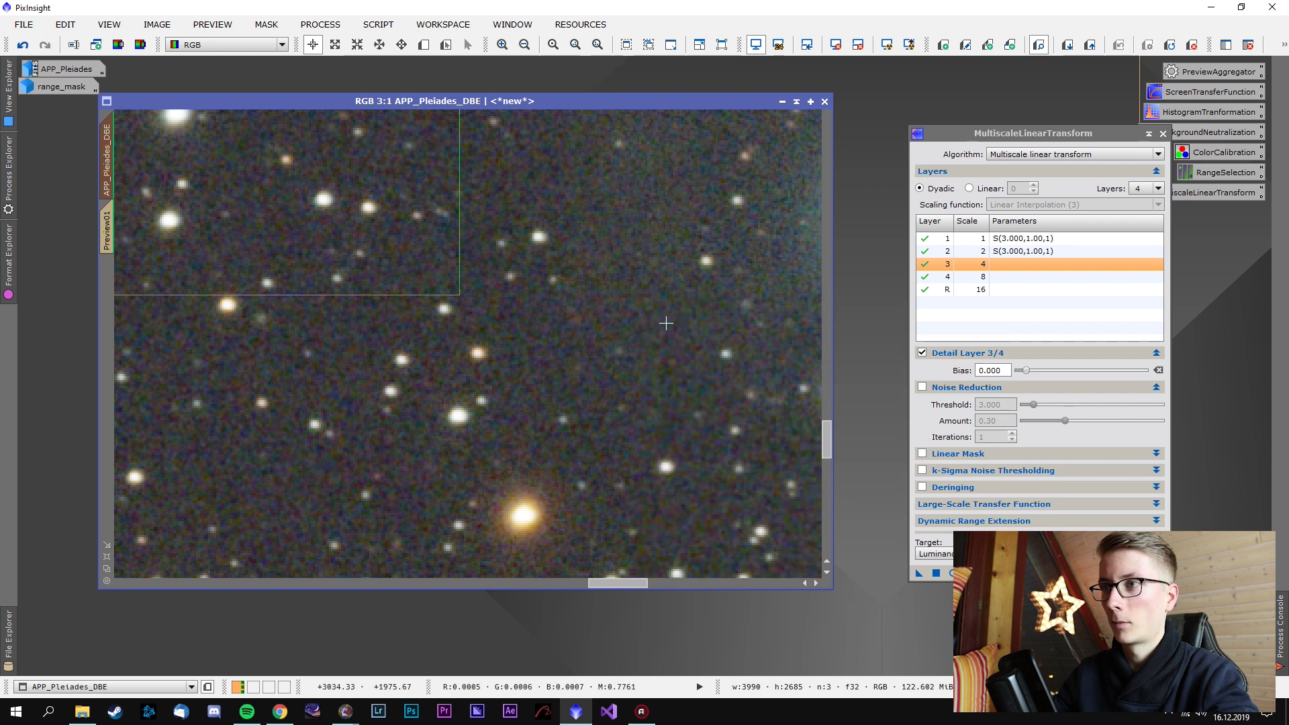
scroll(665, 323, down, 4)
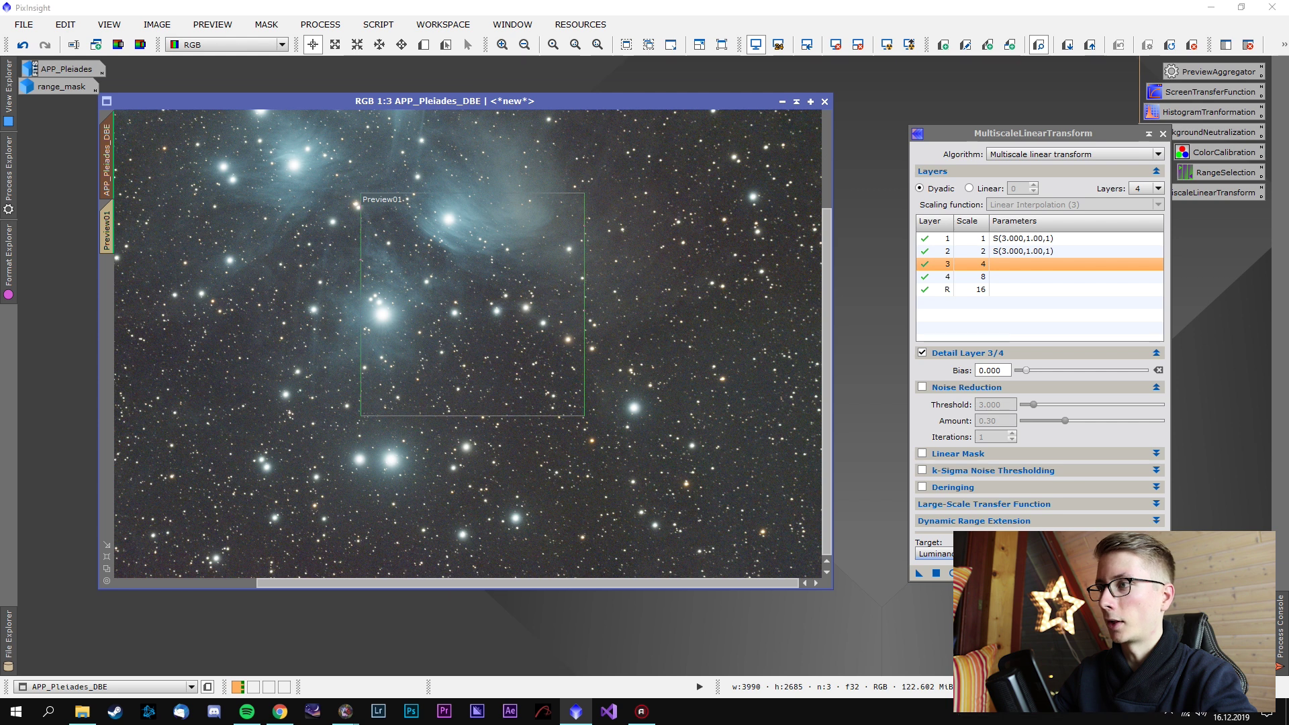
Change the MultiscaleLinearTransform target to RGB/K components and apply the noise reduction to APP_Pleiades_DBE
click(933, 553)
click(933, 596)
drag(1047, 133, 1074, 112)
drag(945, 552, 665, 435)
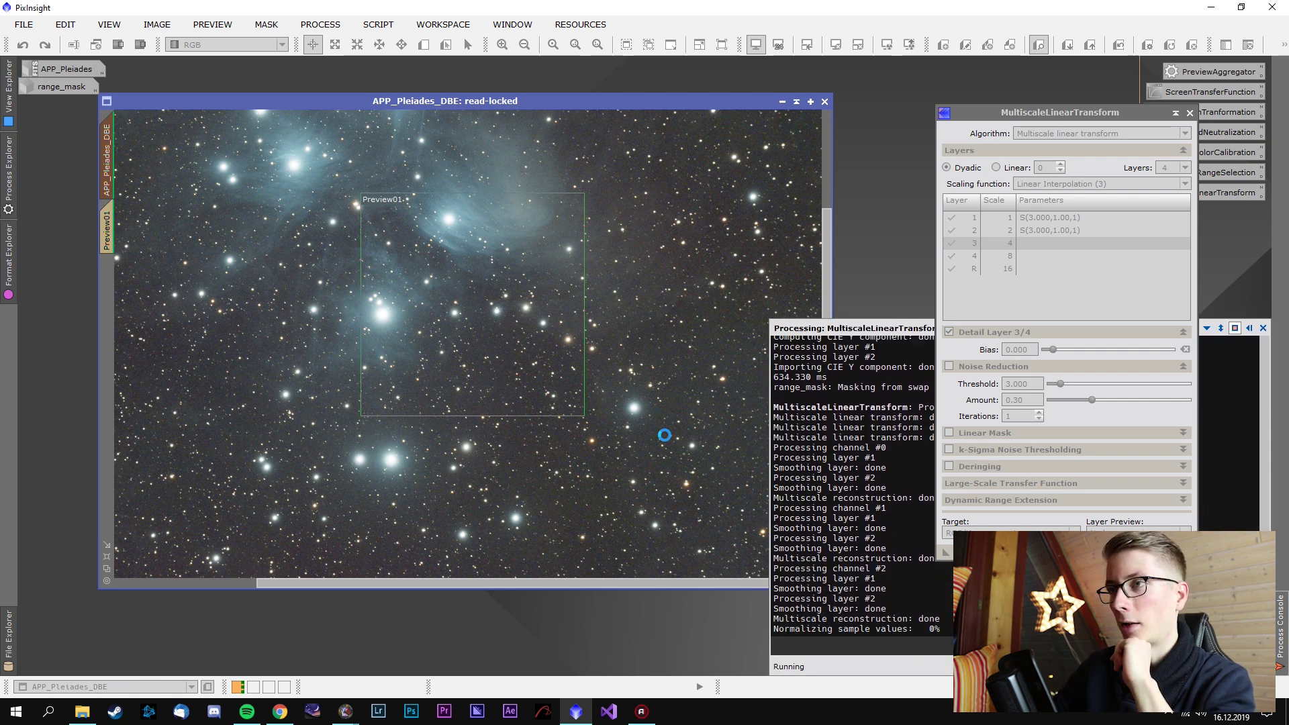
Undo and redo the RGB noise reduction to compare the colour noise in the background up close
scroll(664, 435, up, 6)
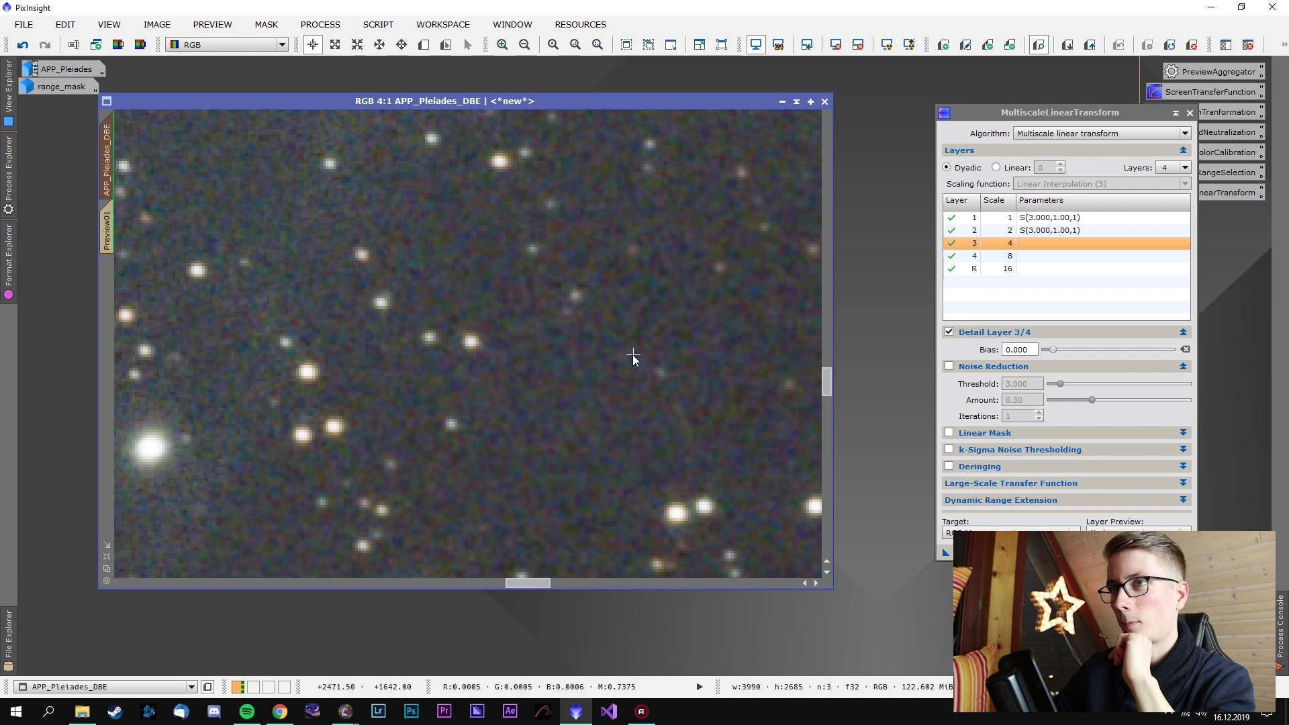
right_click(633, 355)
click(656, 368)
right_click(659, 371)
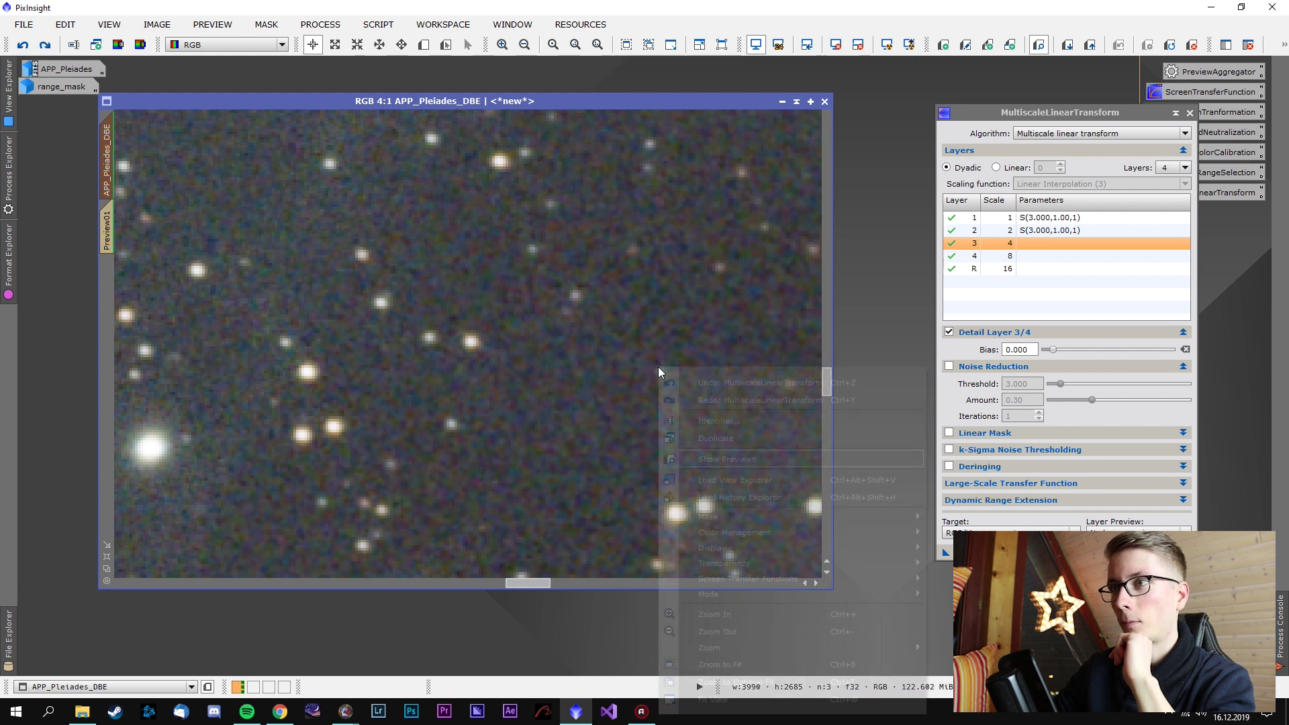
click(693, 400)
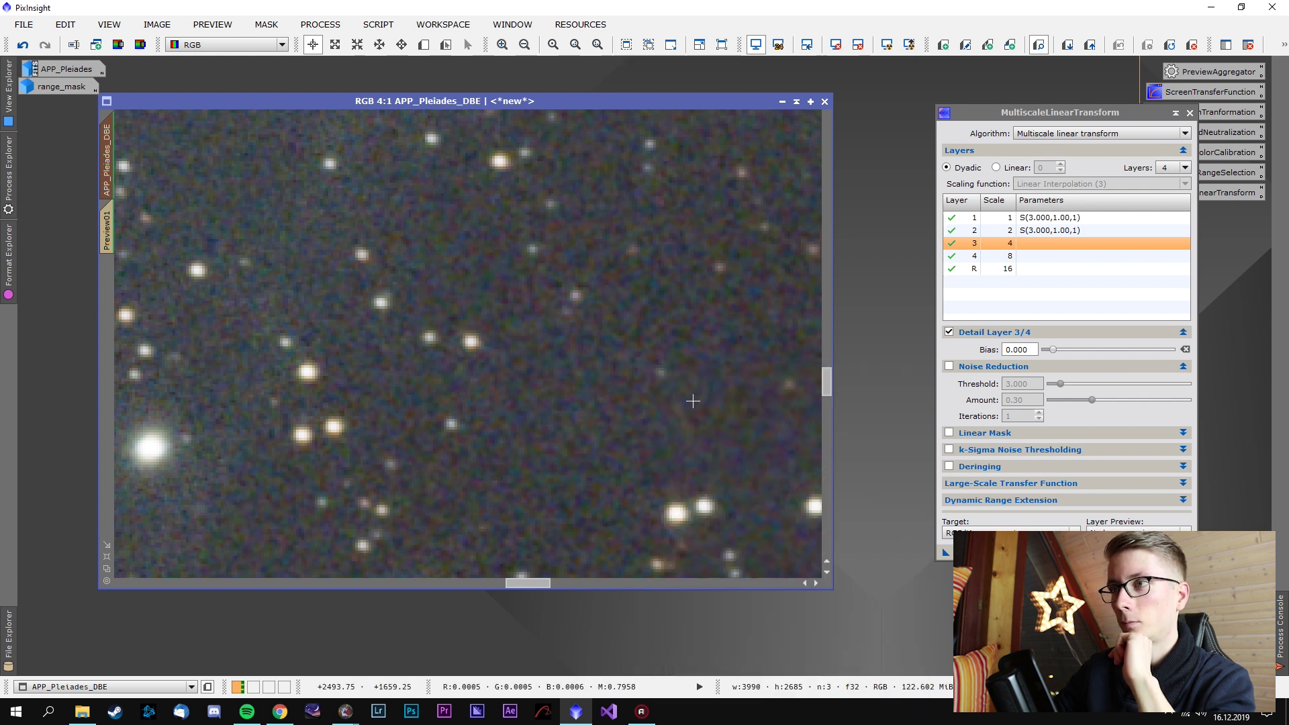
Examine the transition between bright stars and background by toggling the RGB noise reduction off and on
scroll(692, 400, down, 3)
scroll(693, 400, up, 1)
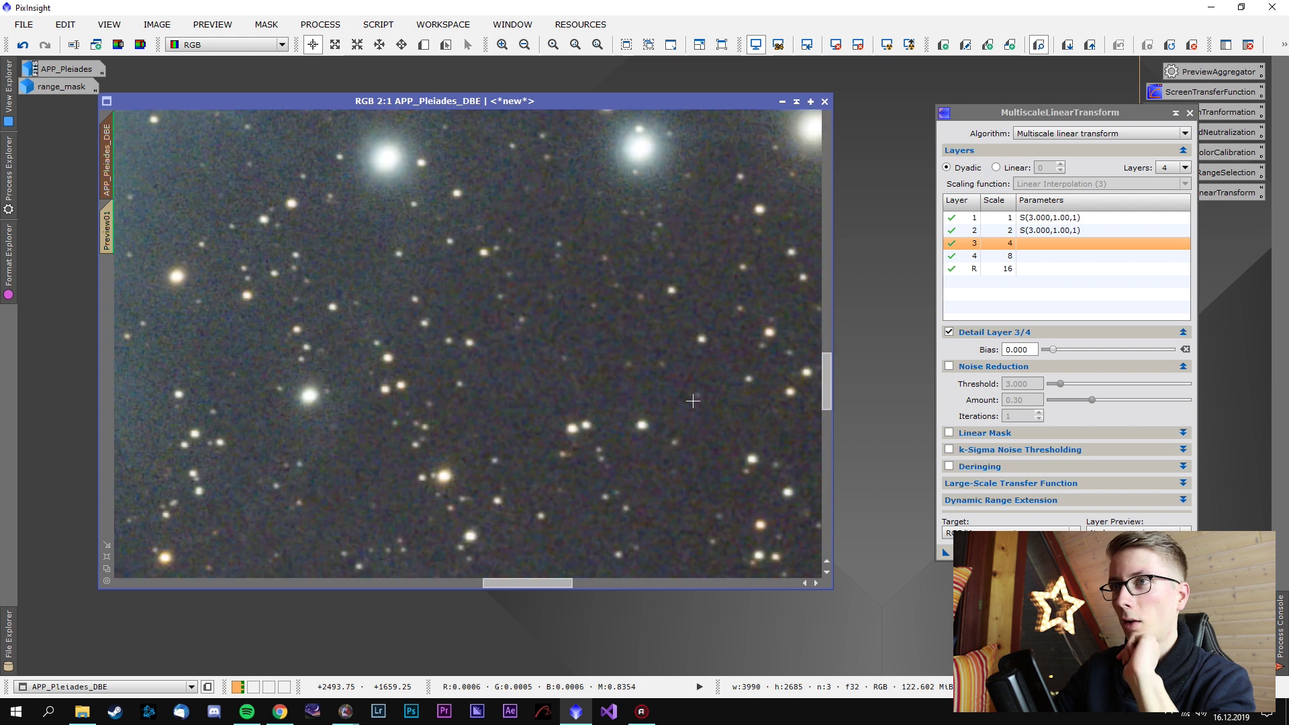
drag(493, 401, 490, 413)
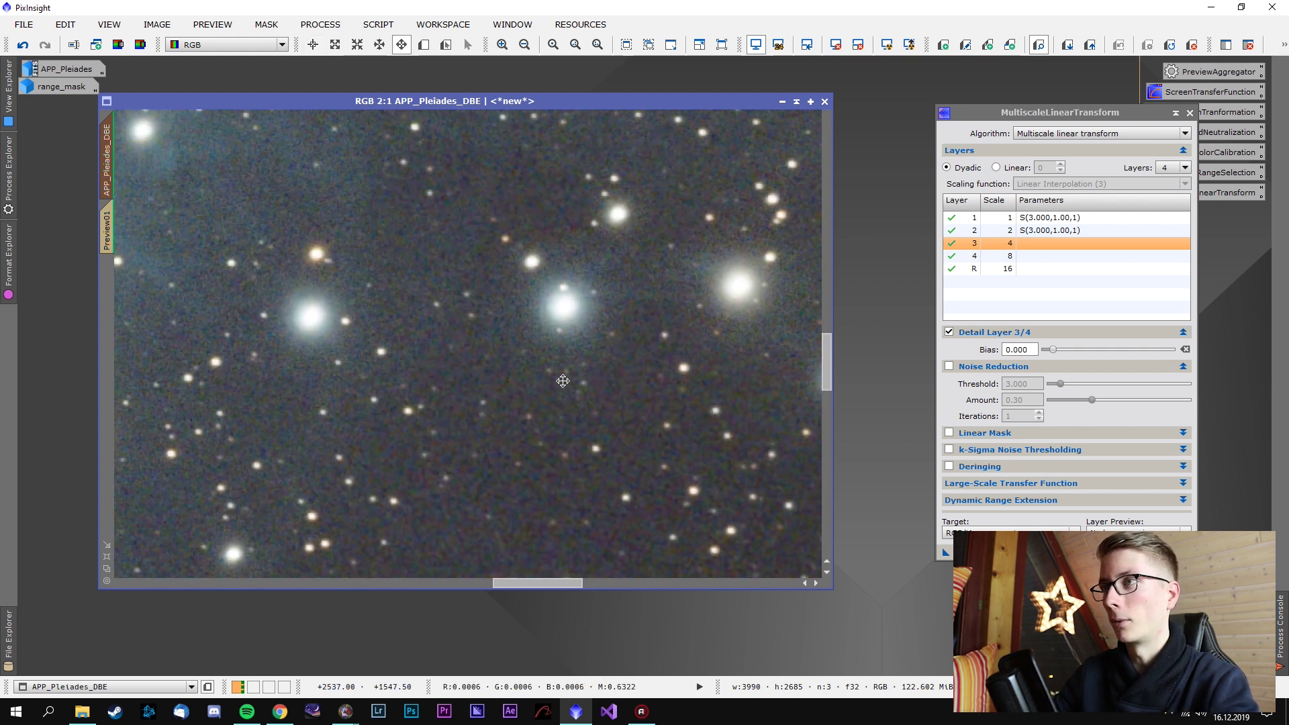
scroll(544, 375, up, 2)
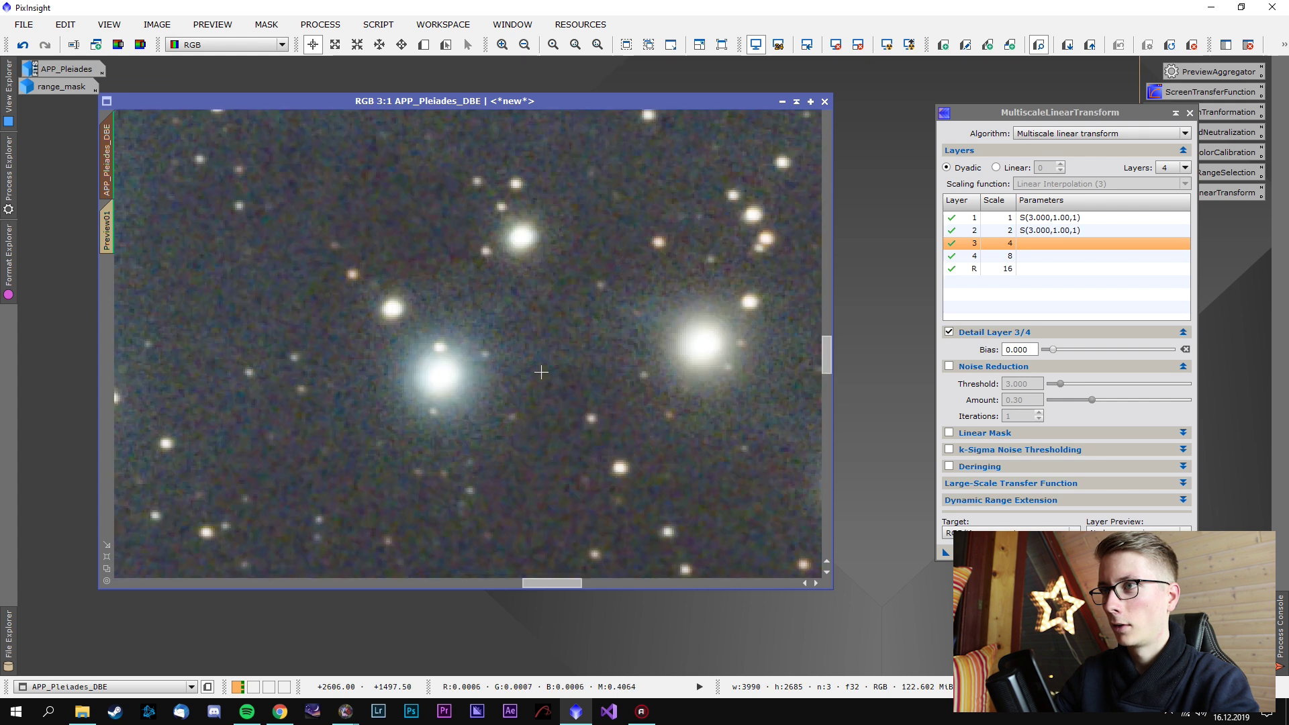
right_click(543, 374)
click(575, 388)
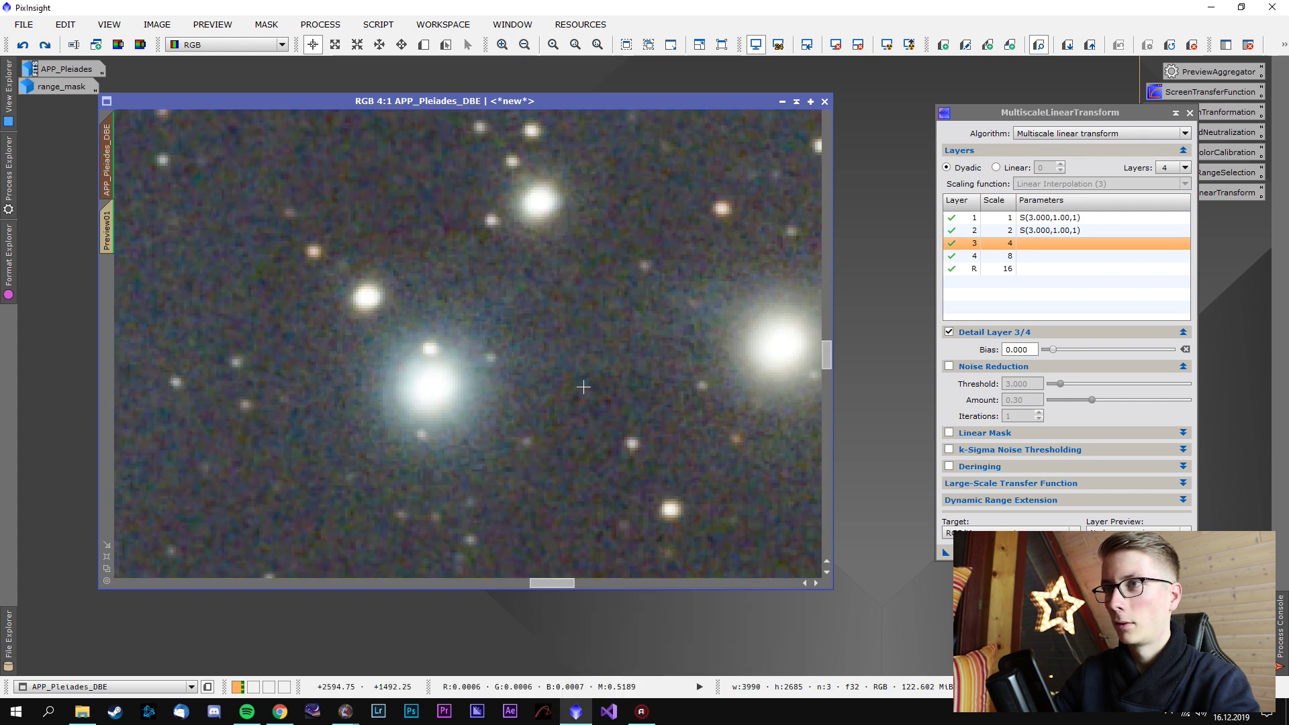
right_click(604, 344)
click(639, 377)
scroll(639, 377, down, 1)
scroll(469, 345, up, 2)
scroll(467, 345, down, 2)
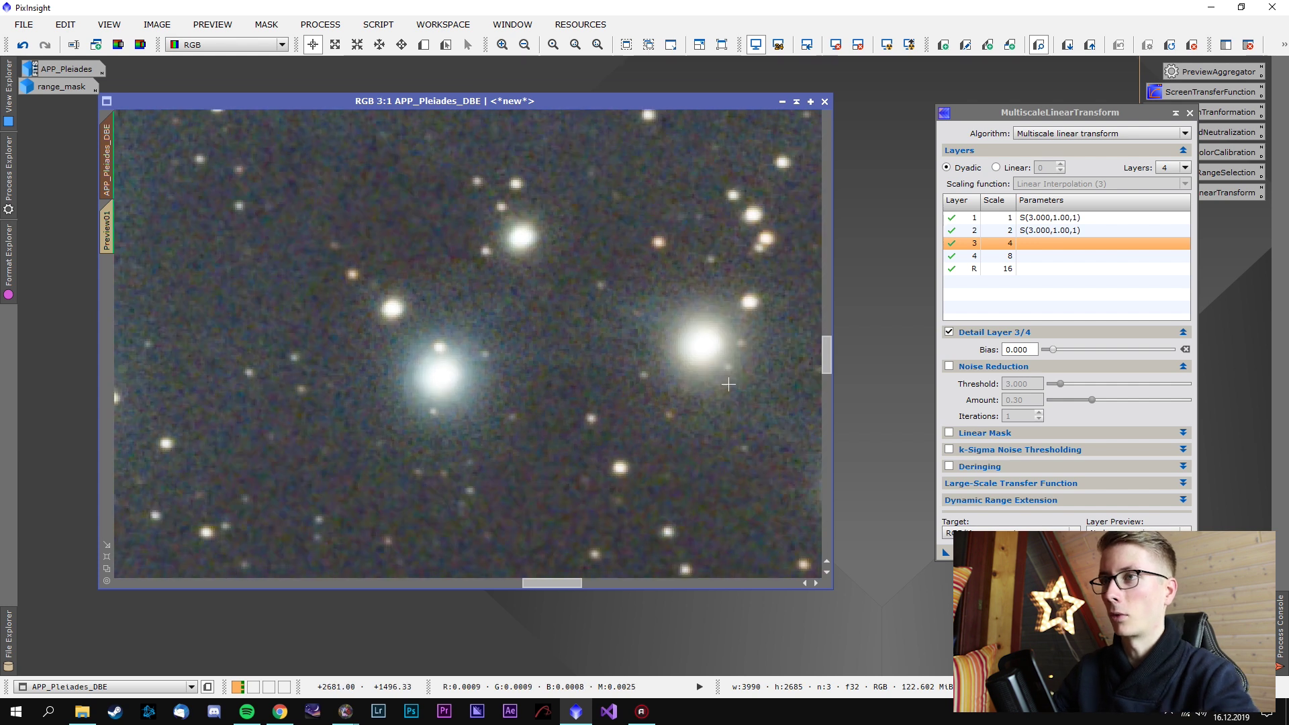
Set the MultiscaleLinearTransform target back to luminance and undo the last noise reduction on APP_Pleiades_DBE
click(265, 25)
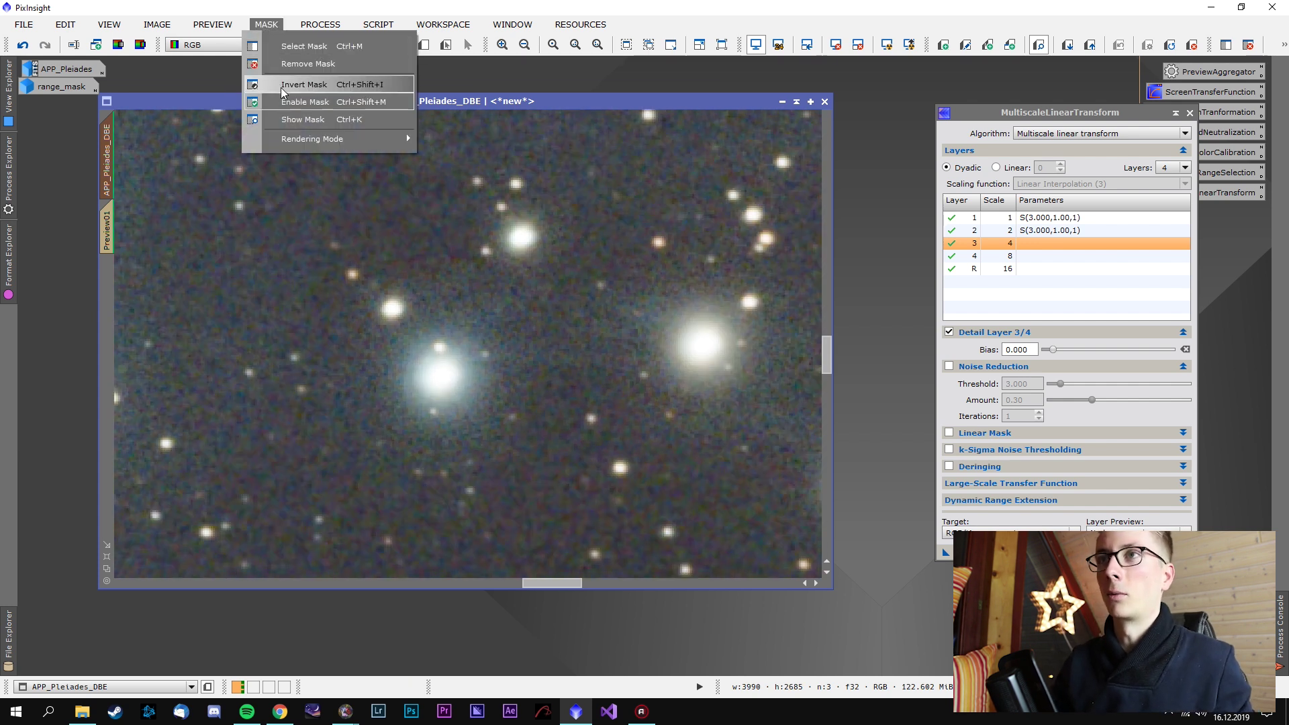
click(339, 63)
click(973, 534)
right_click(576, 310)
right_click(606, 324)
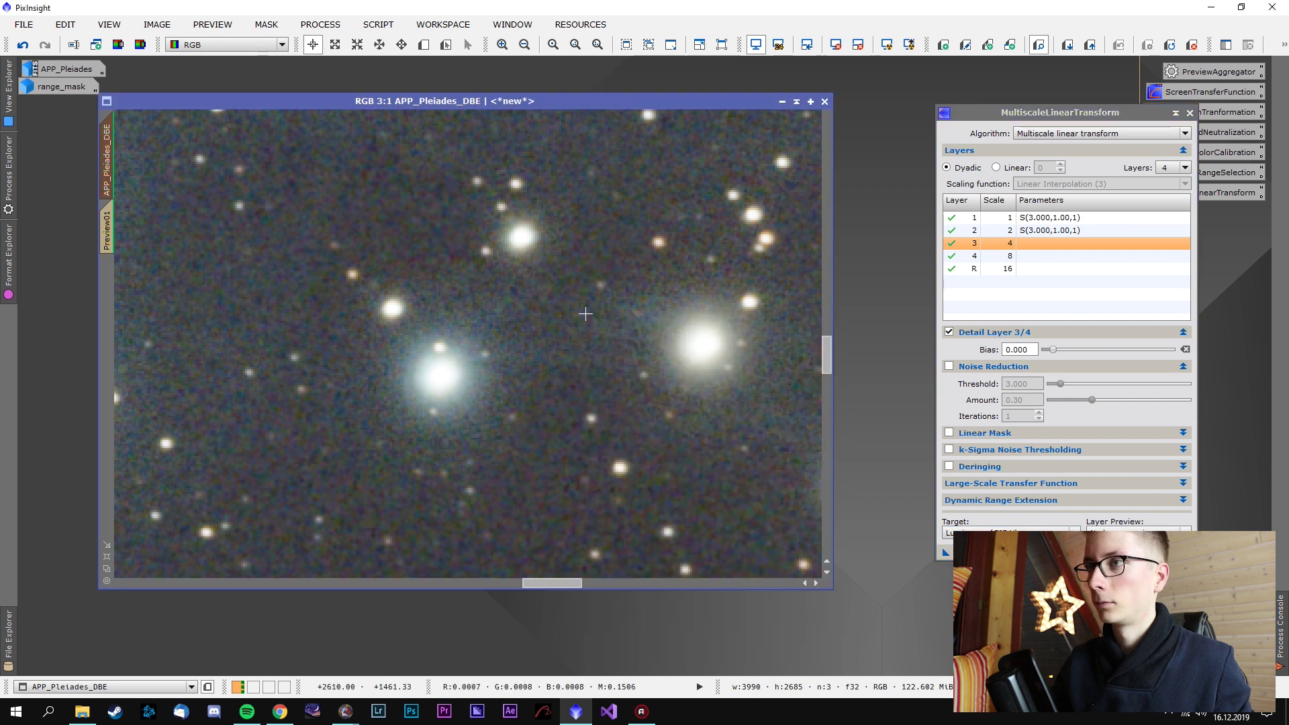
Undo the last noise reduction on the Pleiades image and apply MultiscaleLinearTransform to it again
right_click(606, 324)
click(636, 337)
right_click(616, 327)
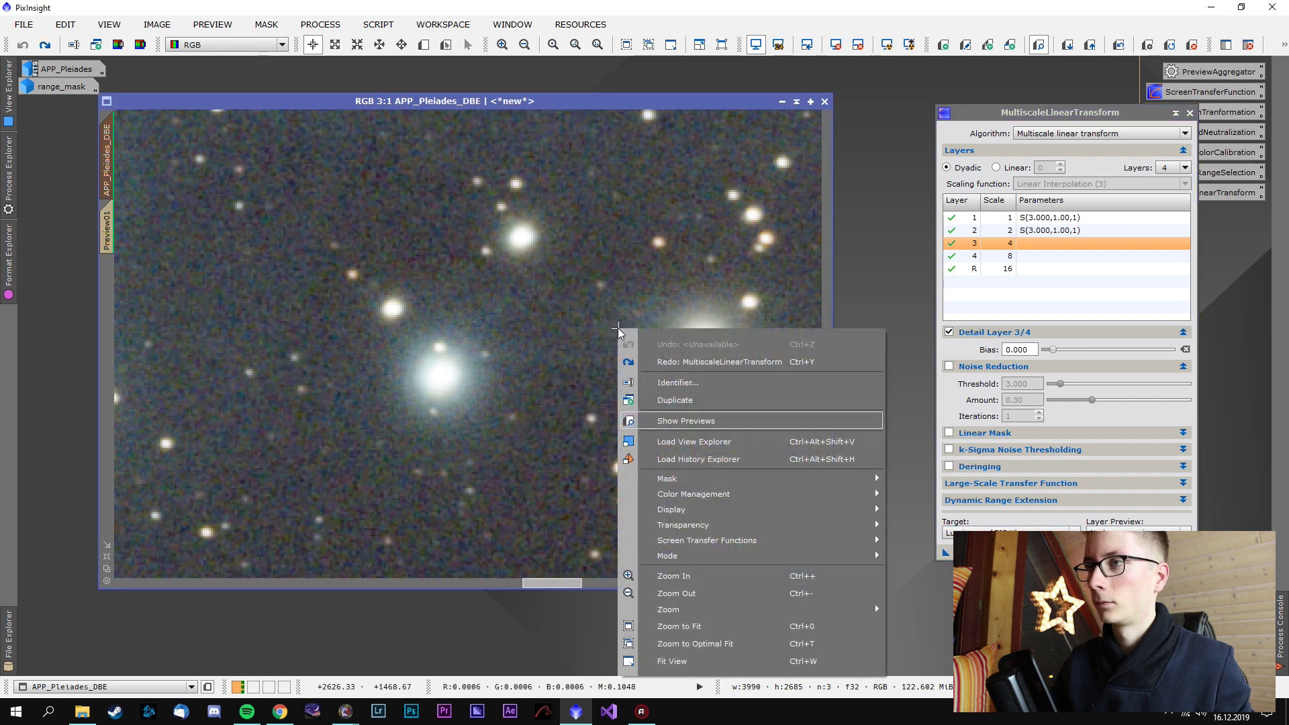
click(946, 552)
click(947, 551)
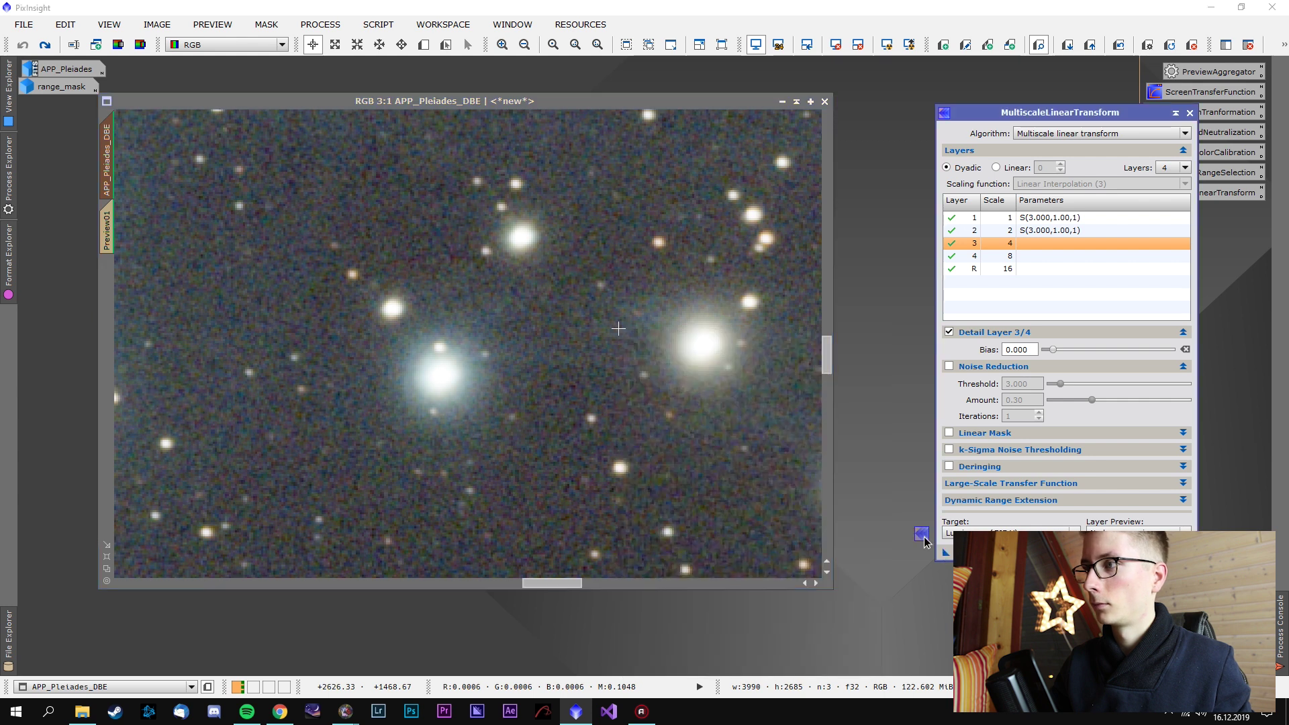
drag(923, 541, 681, 403)
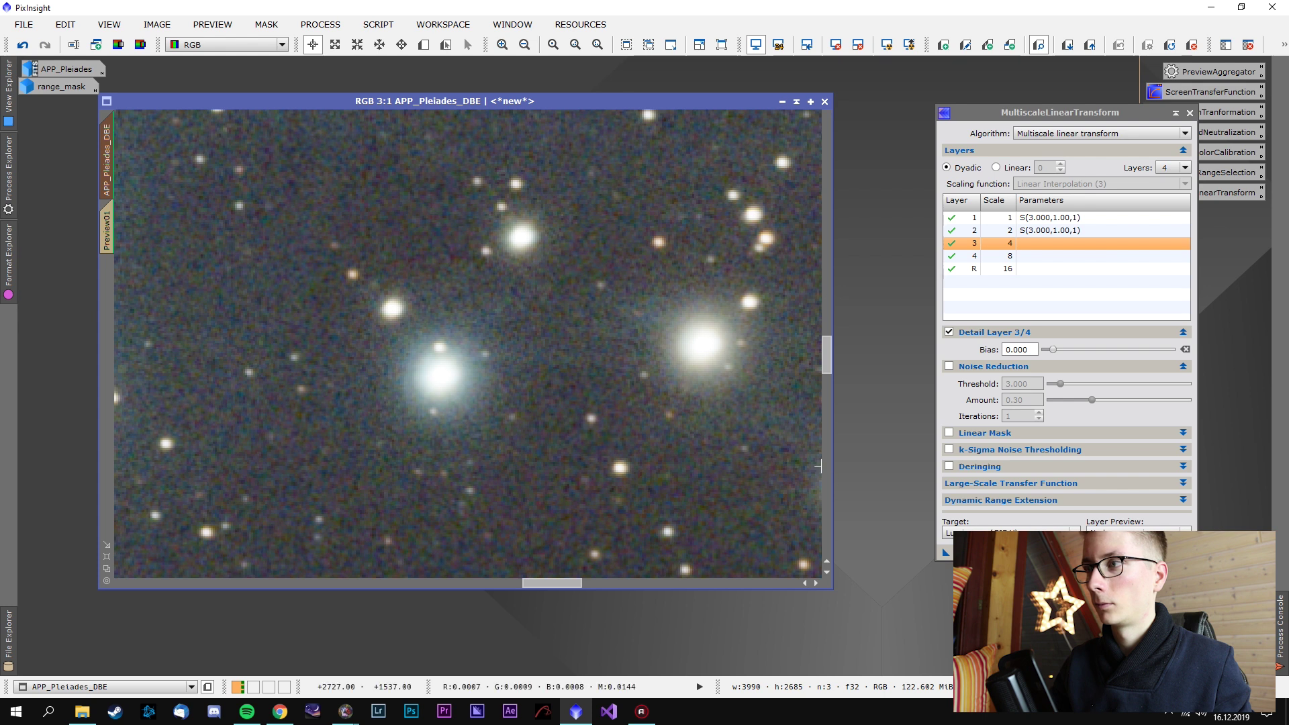
Set the MultiscaleLinearTransform noise reduction threshold to 5.000 for layer 2 and 4.500 for layer 1
scroll(556, 302, up, 2)
right_click(556, 302)
key(Escape)
right_click(600, 321)
key(Escape)
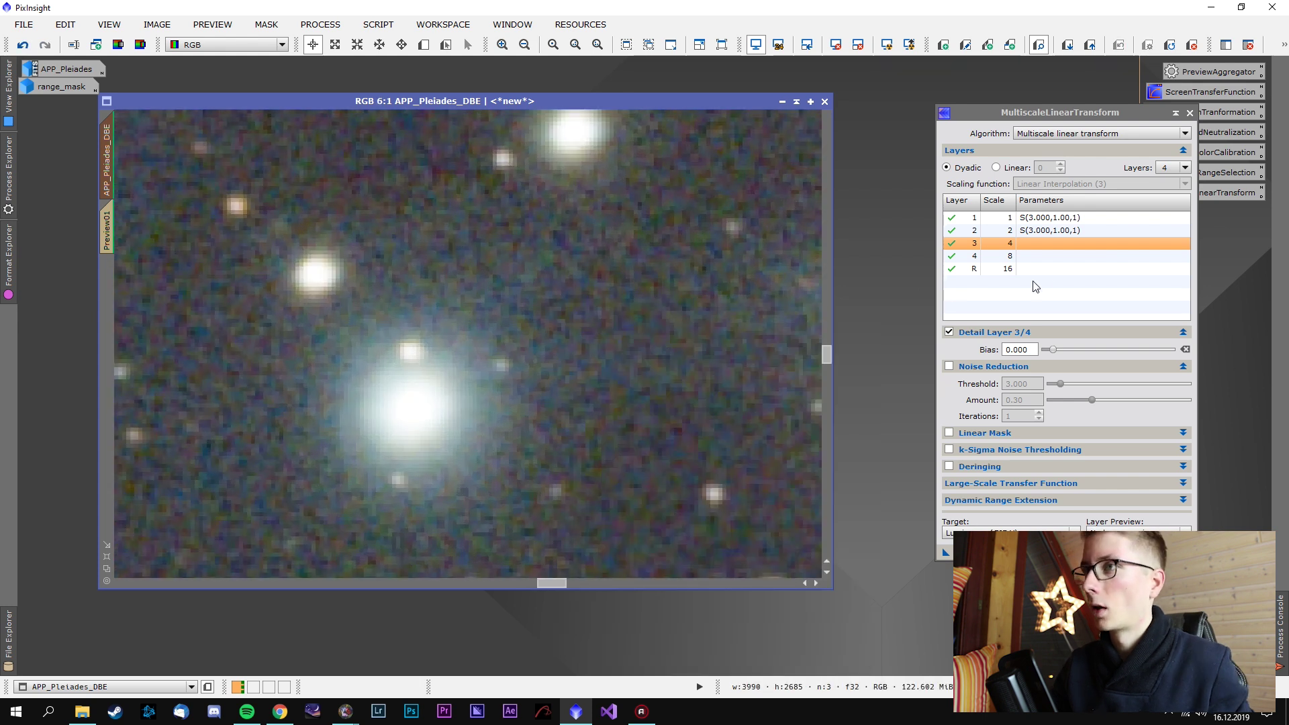
click(1050, 232)
click(1061, 384)
click(1050, 218)
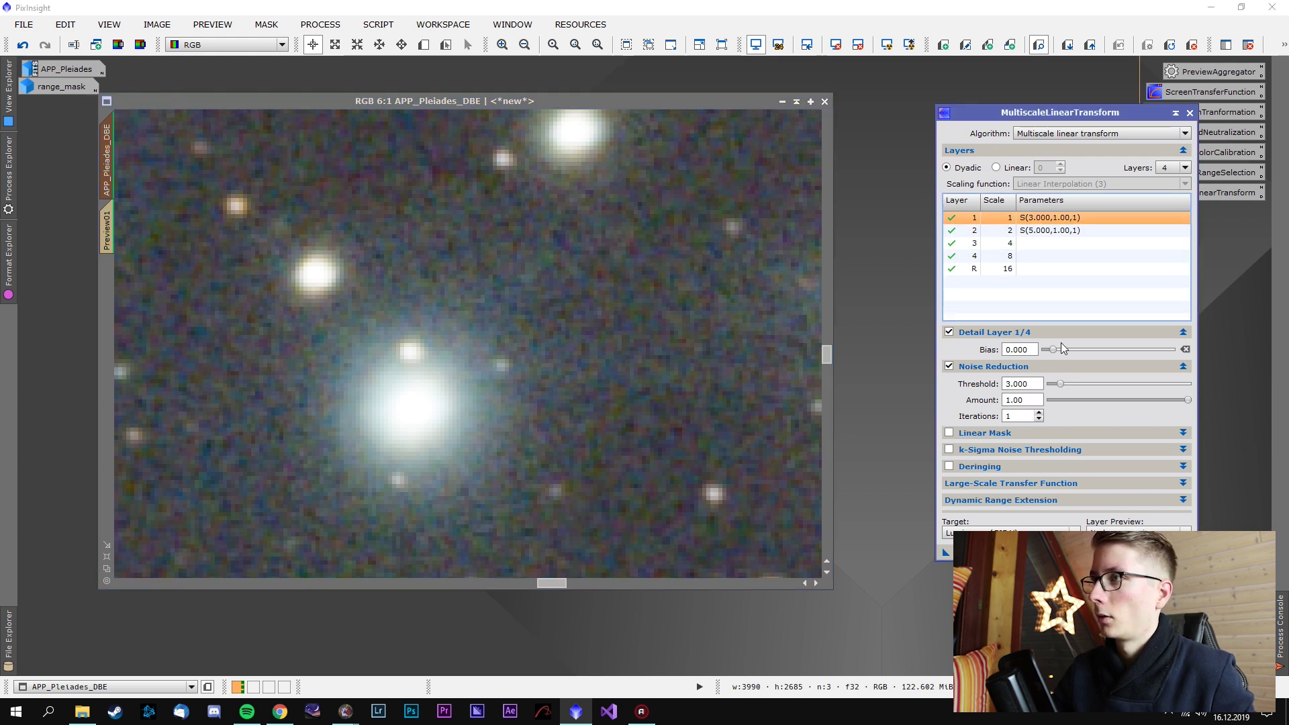
drag(1060, 383, 1065, 384)
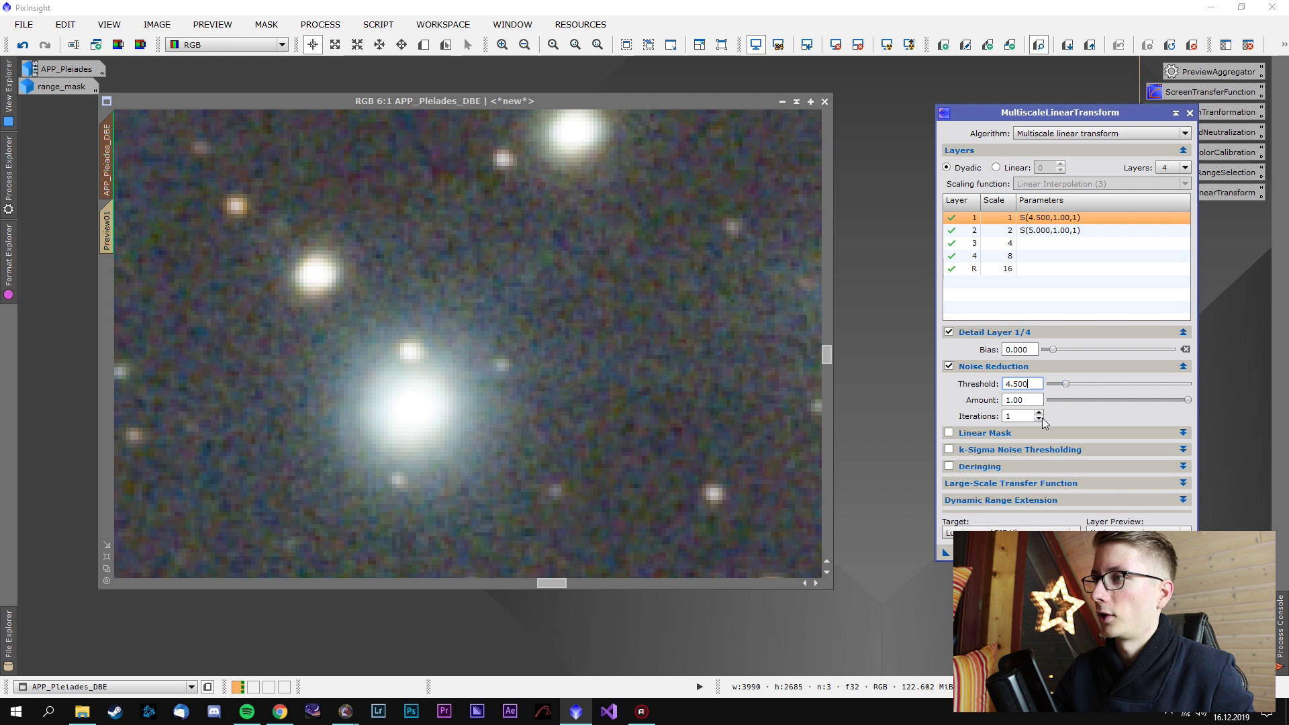
Apply the noise reduction to the image's luminance, and apply it again with the target switched to RGB
drag(945, 551, 692, 457)
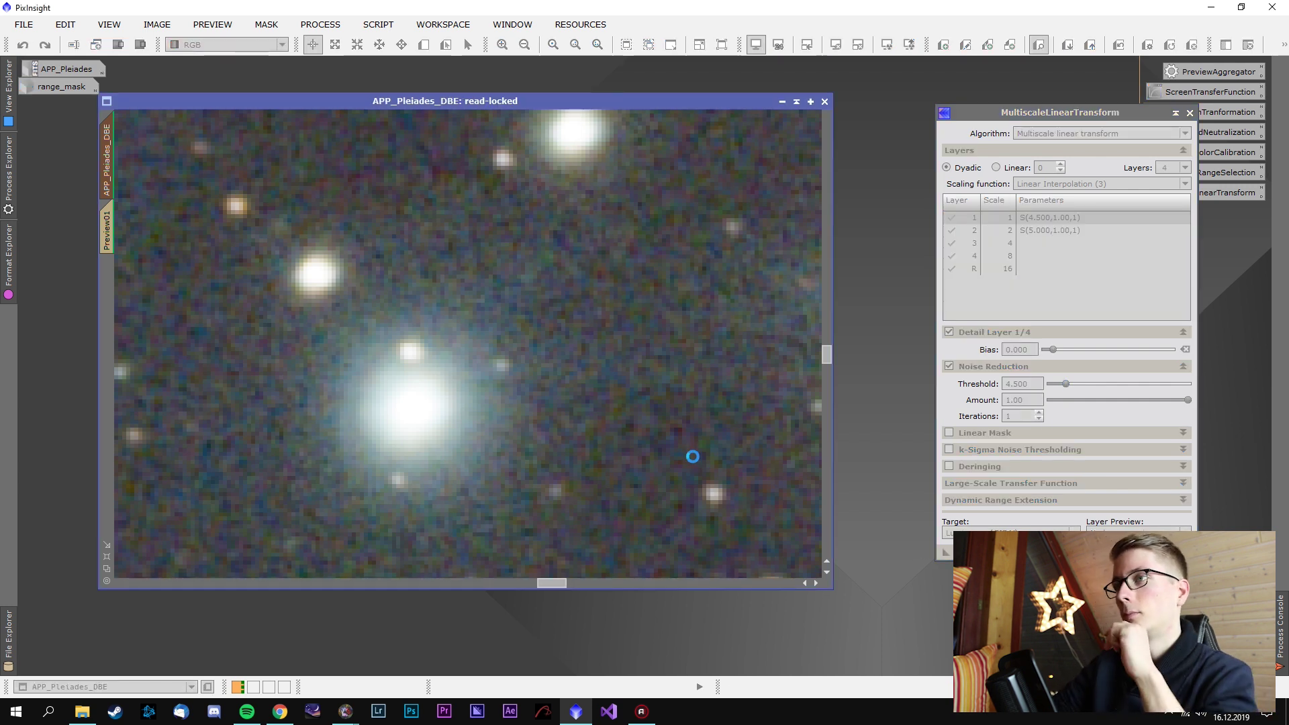
scroll(973, 532, down, 1)
drag(941, 555, 676, 442)
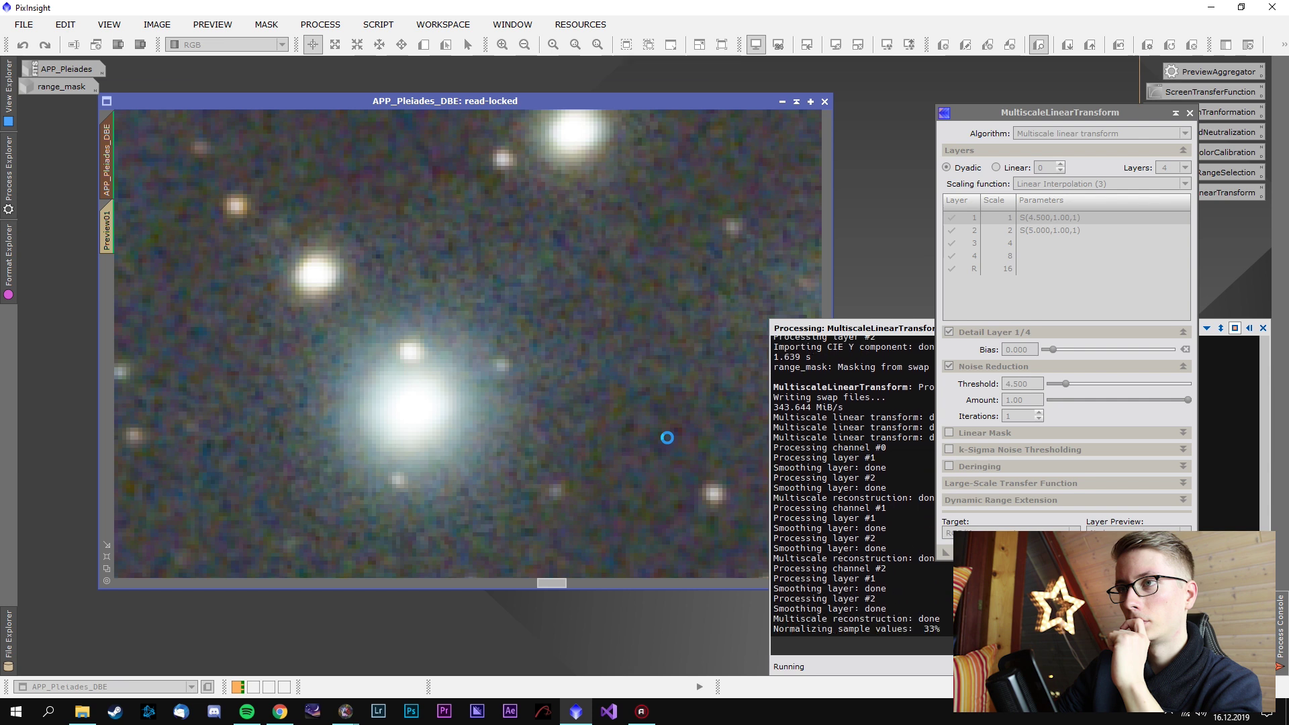
Compare the image before and after the noise reduction up close by undoing and redoing it, and view the whole image
scroll(667, 437, up, 1)
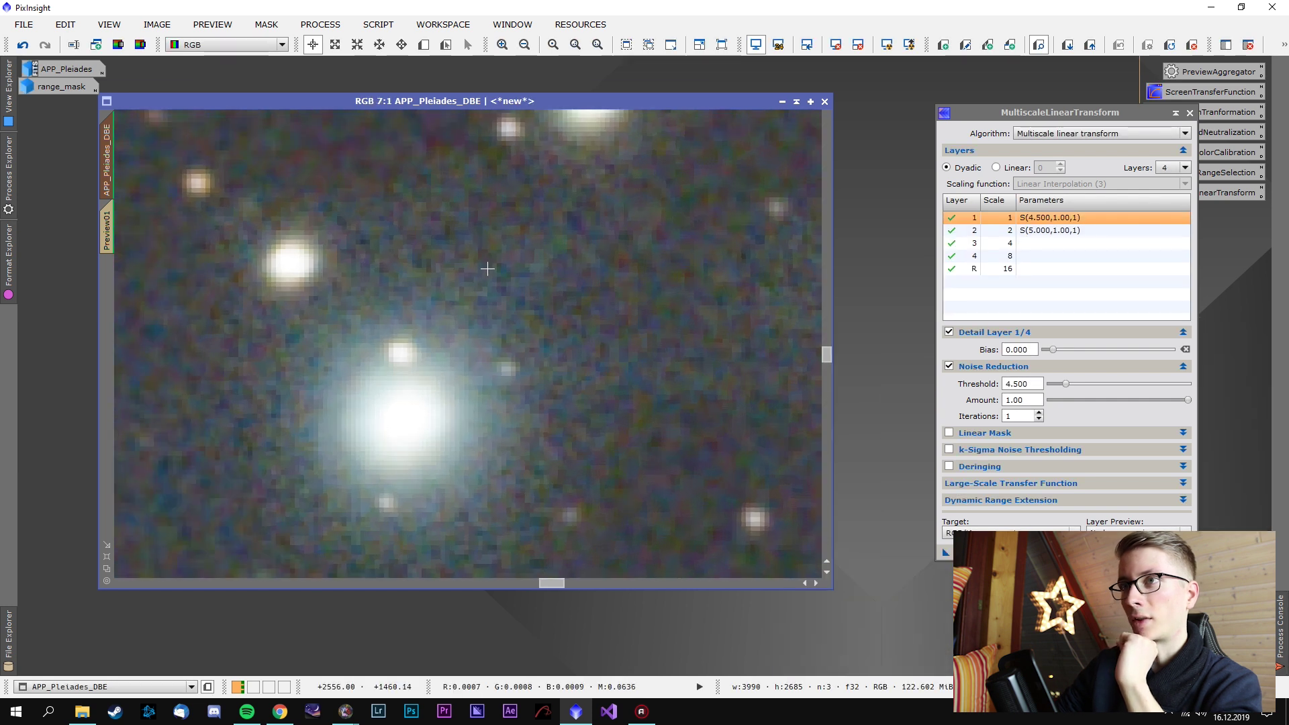
right_click(465, 239)
click(498, 251)
right_click(670, 217)
click(708, 246)
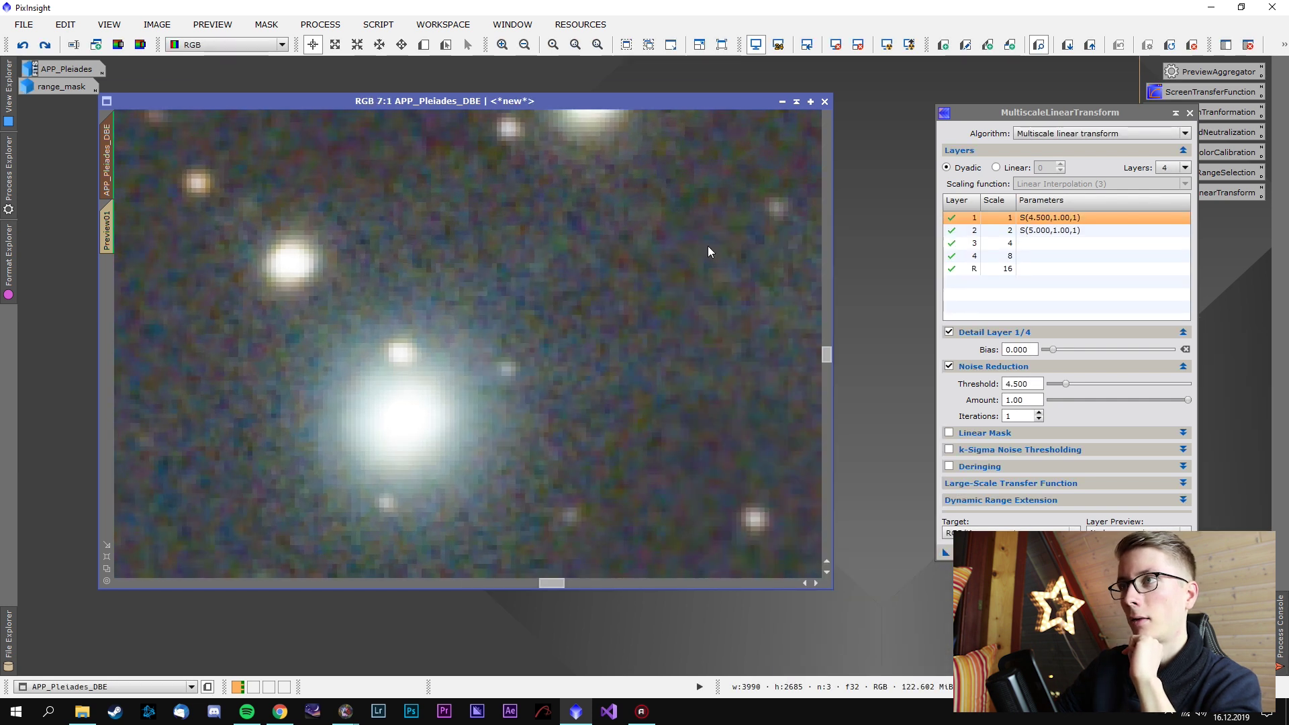
scroll(632, 401, down, 6)
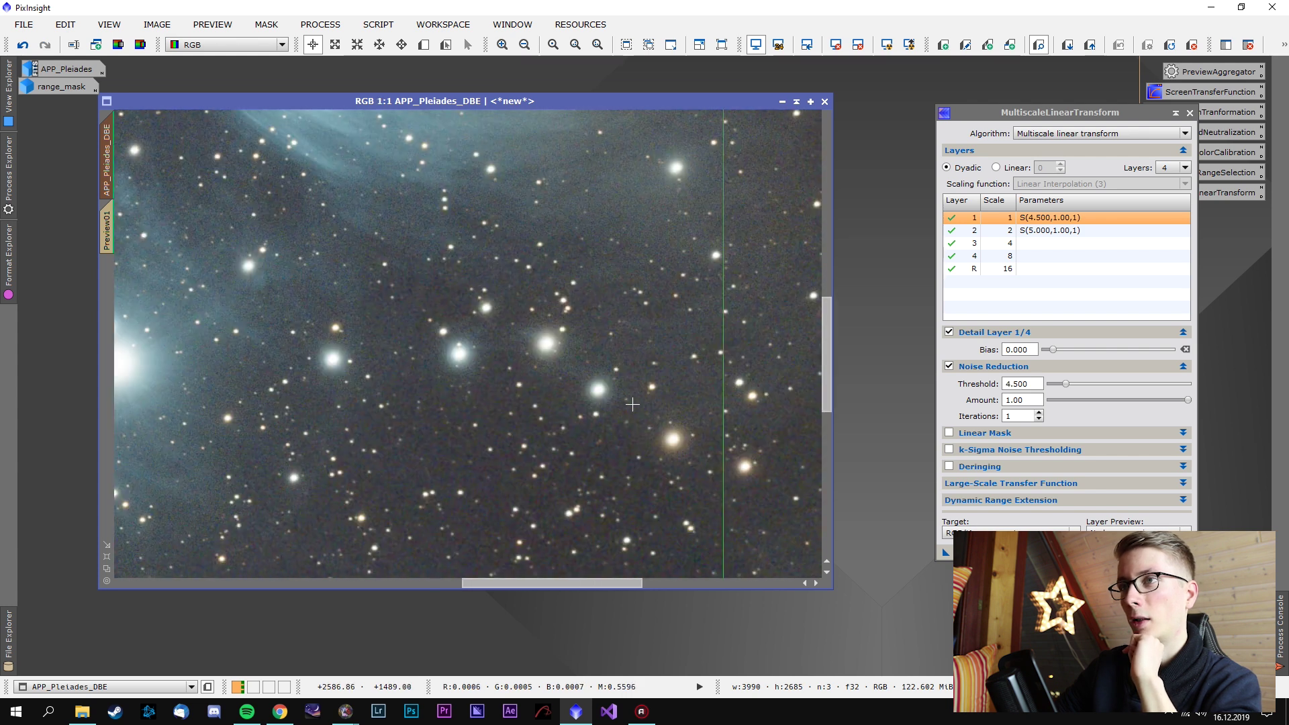
scroll(632, 404, down, 3)
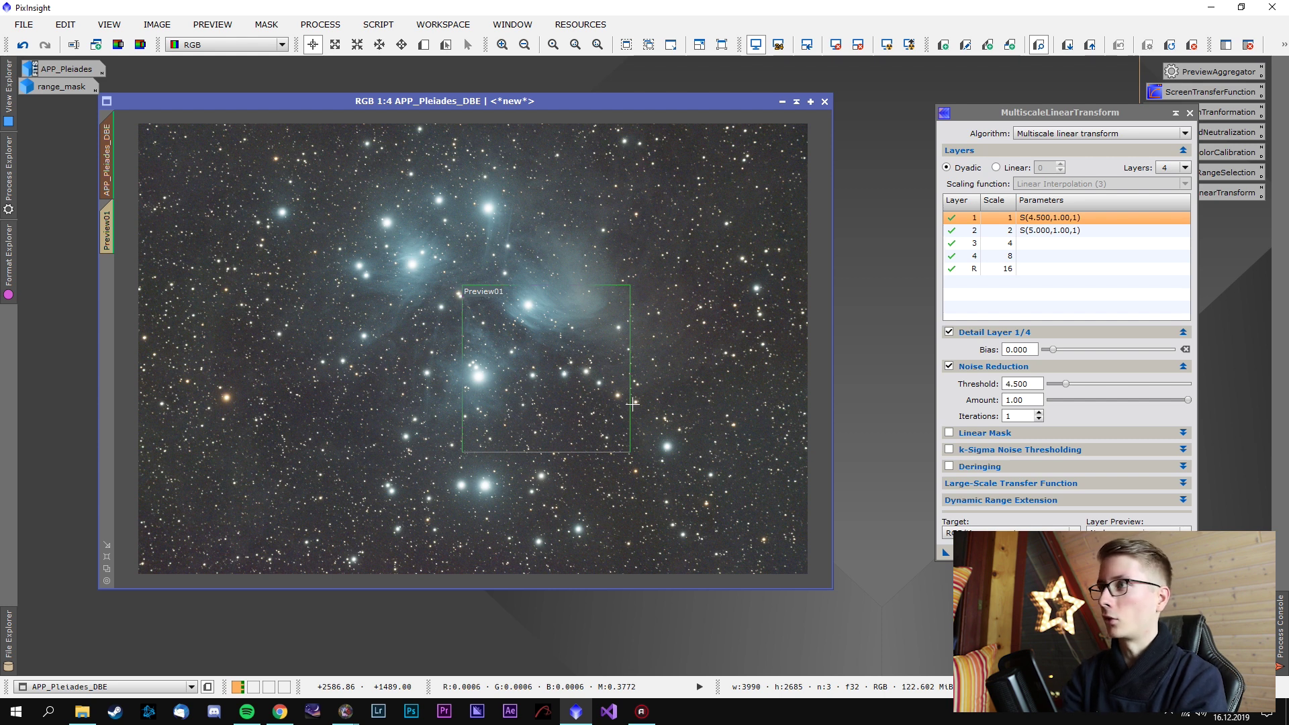
Close MultiscaleLinearTransform and load the 05.Stretching process icons into the workspace
click(1189, 113)
right_click(1110, 205)
mouse_move(1101, 280)
click(839, 280)
click(424, 166)
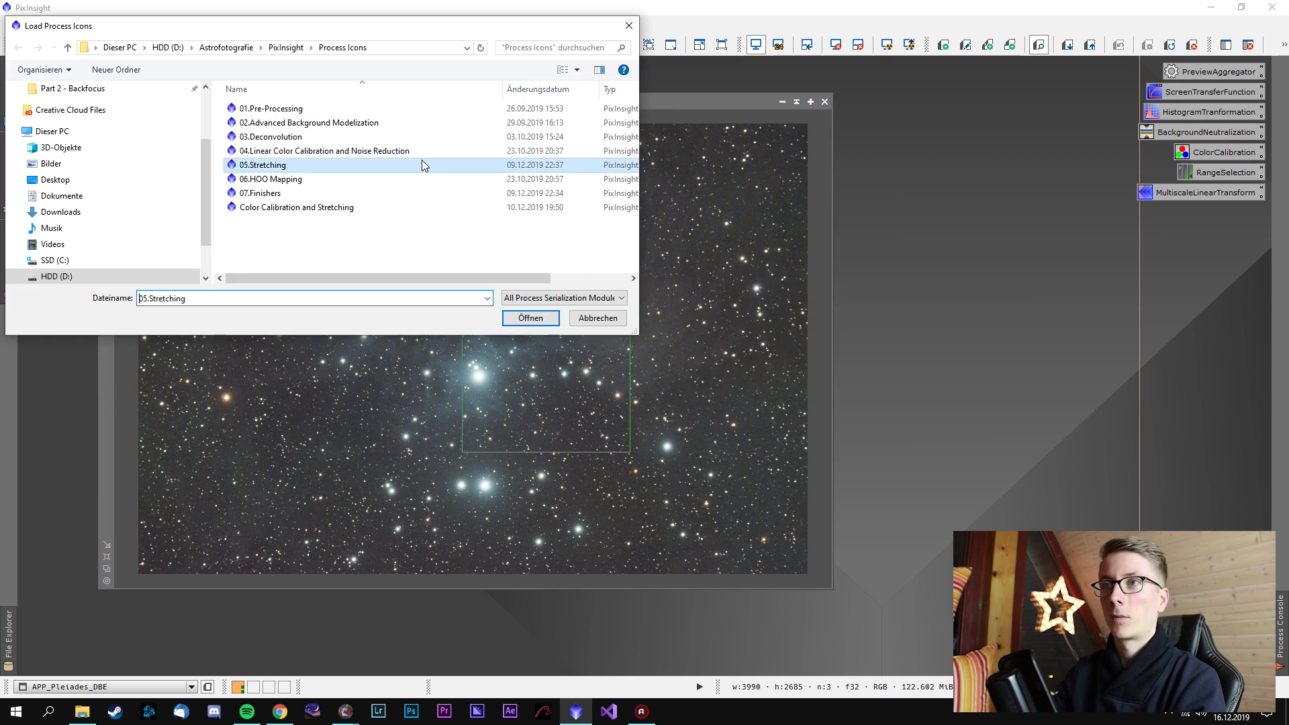
click(541, 324)
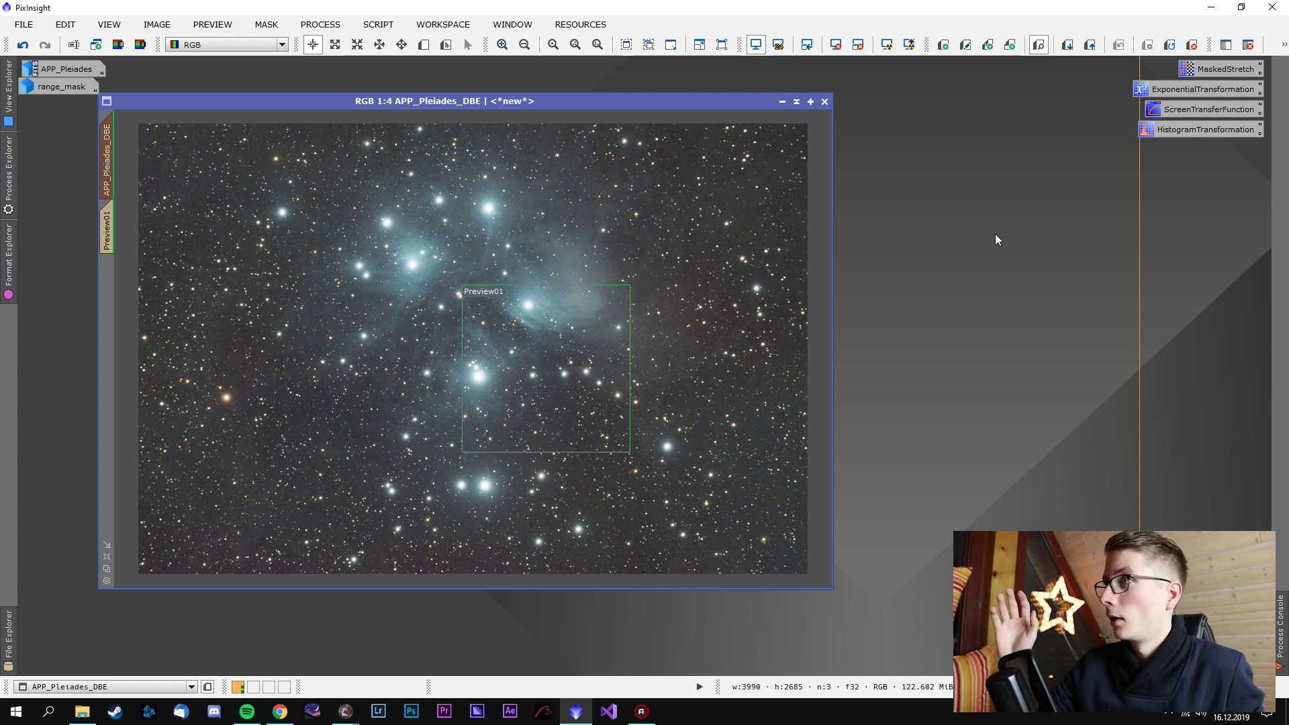
Review the MaskedStretch settings, close them, and compare the image without and with the automatic screen stretch
click(1220, 70)
double_click(1220, 70)
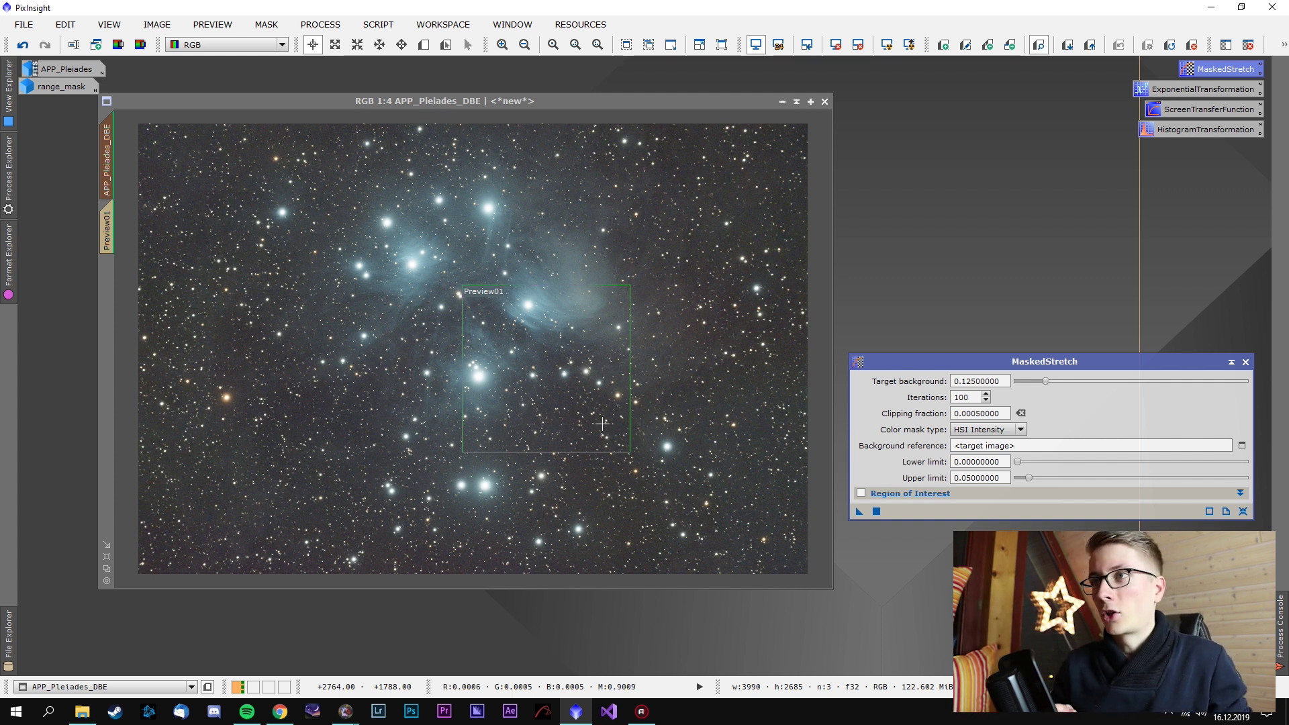
click(1243, 361)
click(856, 48)
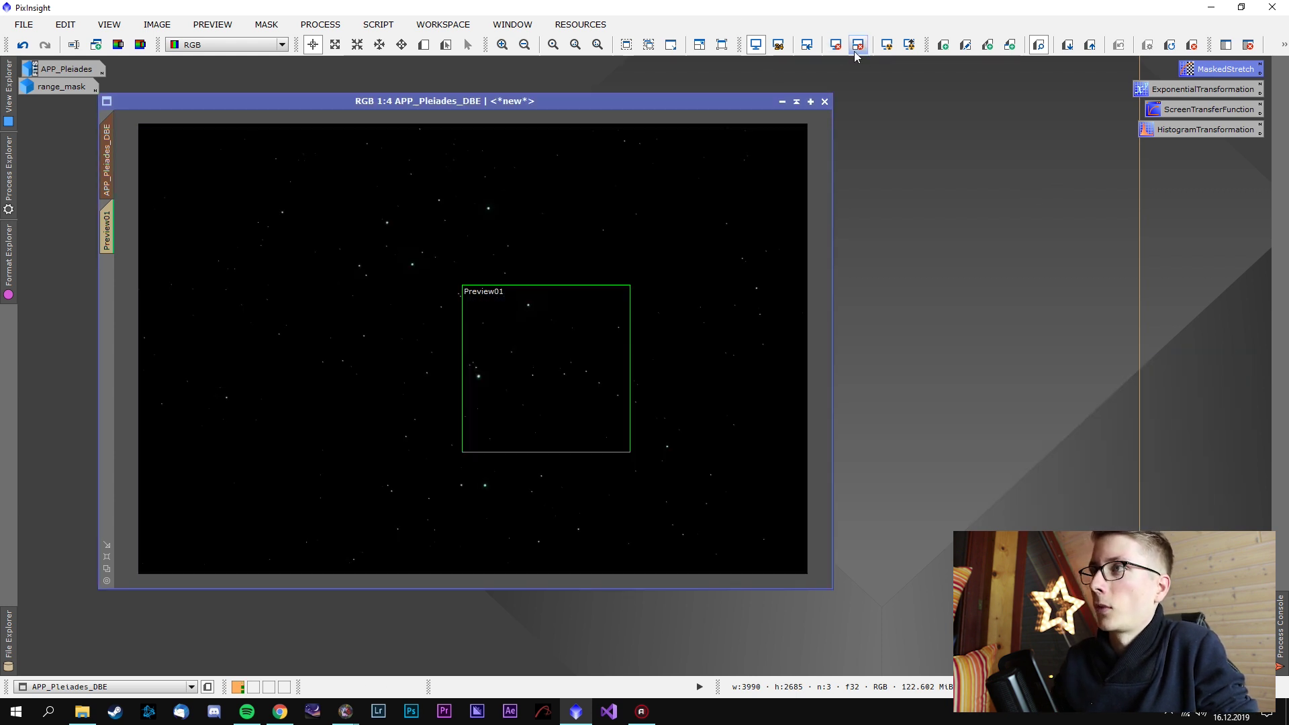
click(887, 47)
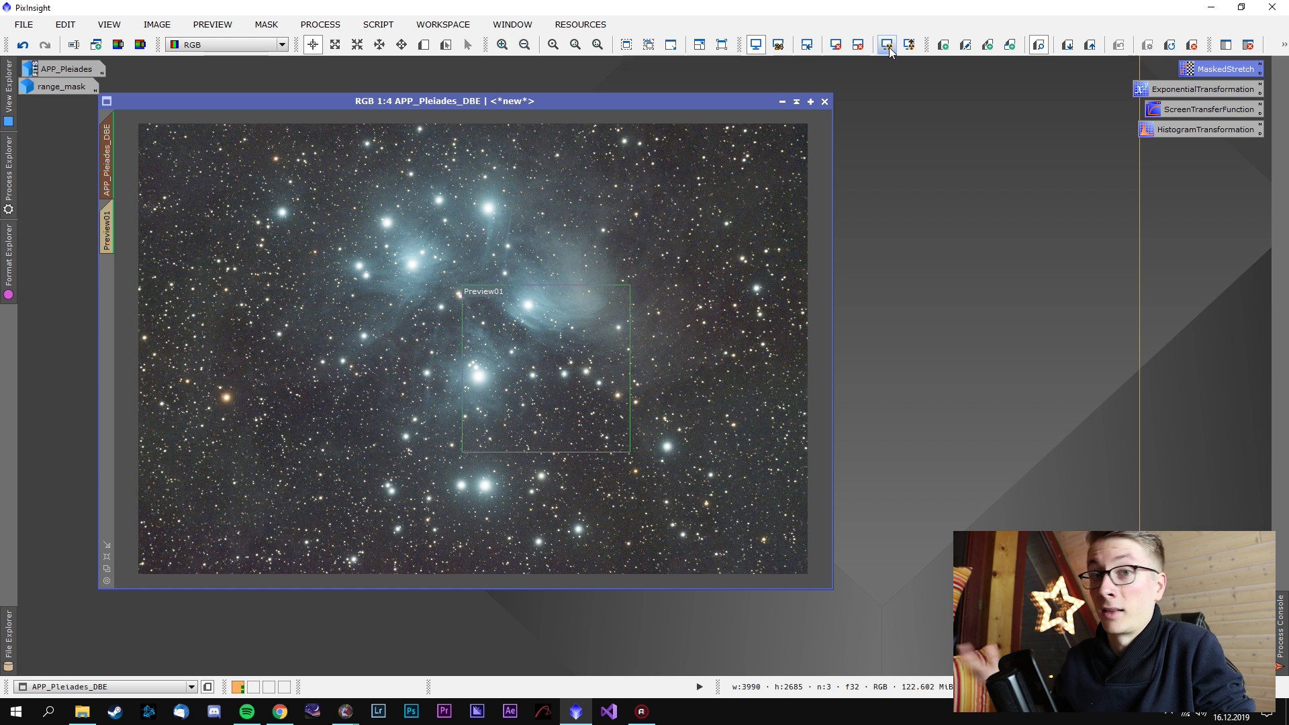
Transfer an automatic ScreenTransferFunction stretch of the image into HistogramTransformation and reset the image's screen stretch
double_click(1159, 110)
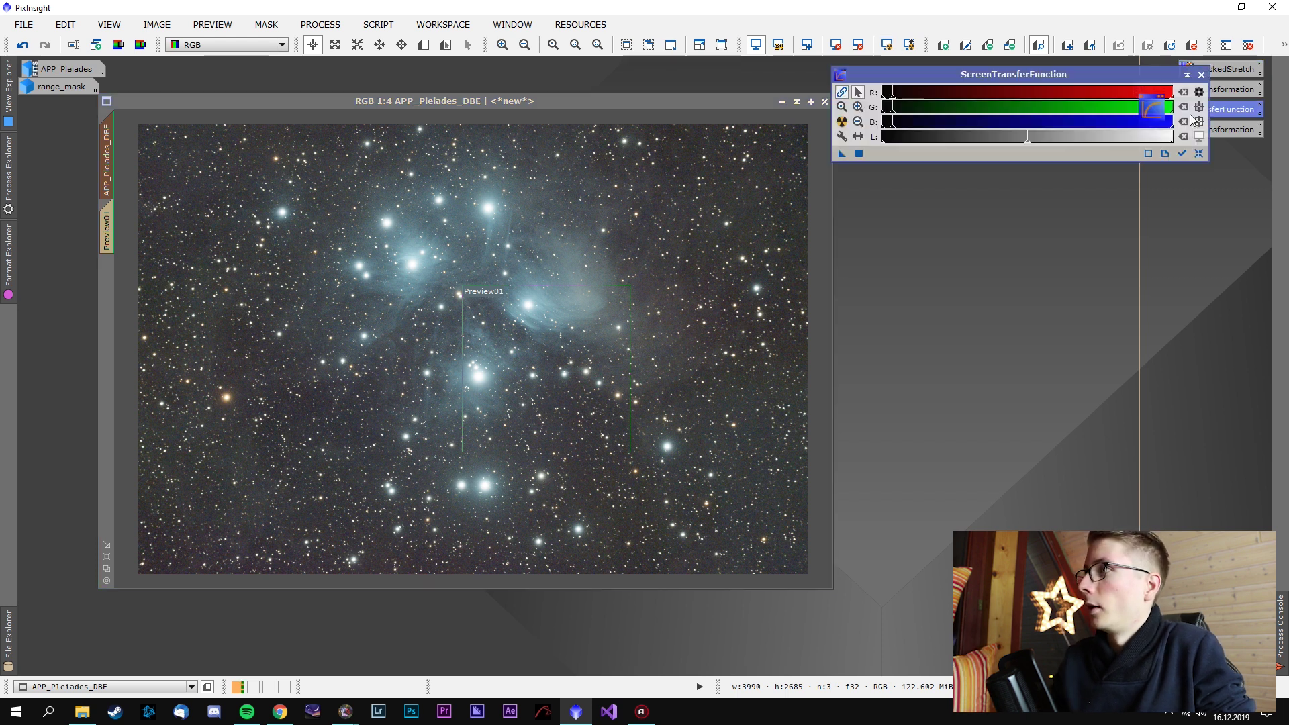
double_click(1228, 132)
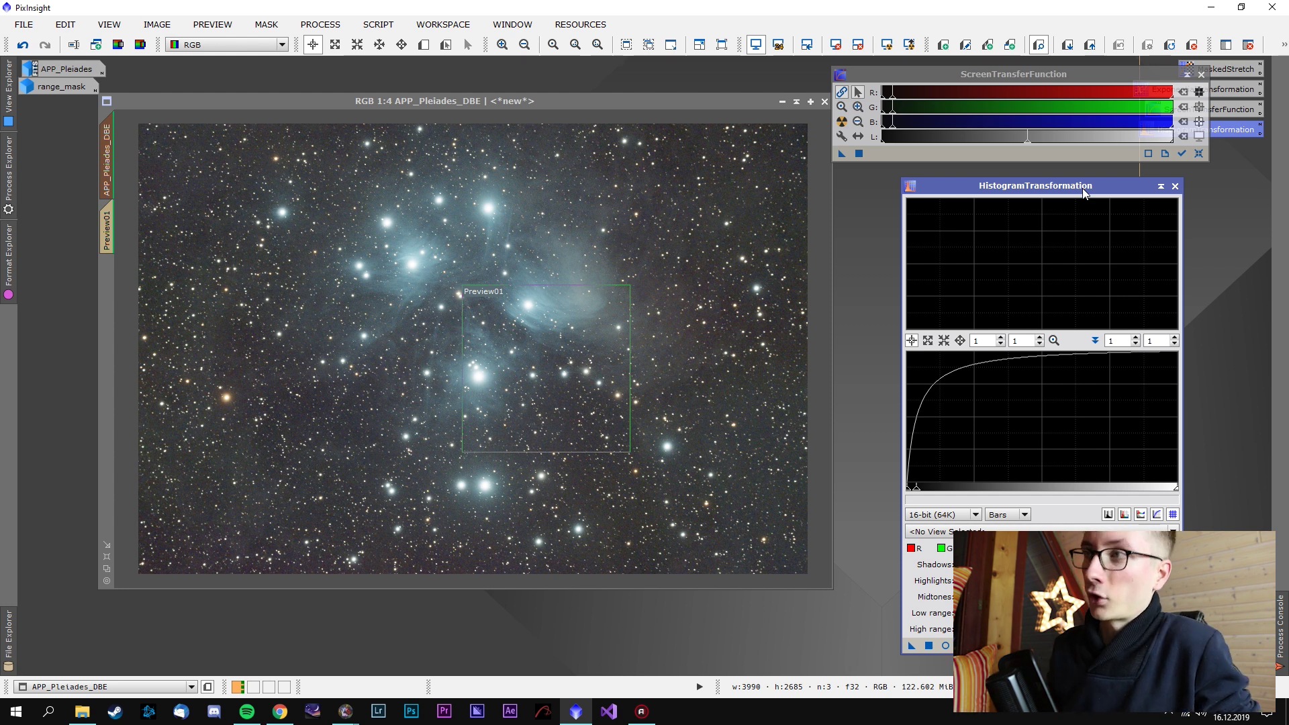
click(1108, 516)
click(835, 45)
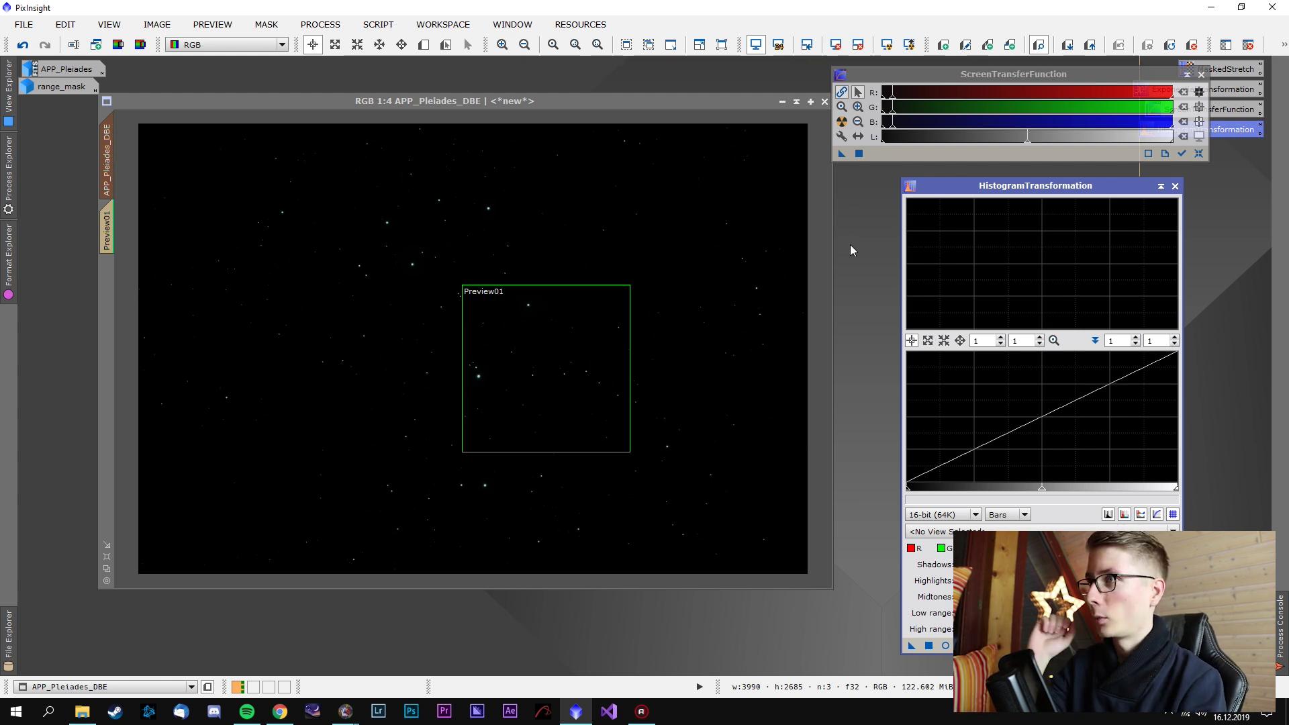
click(841, 122)
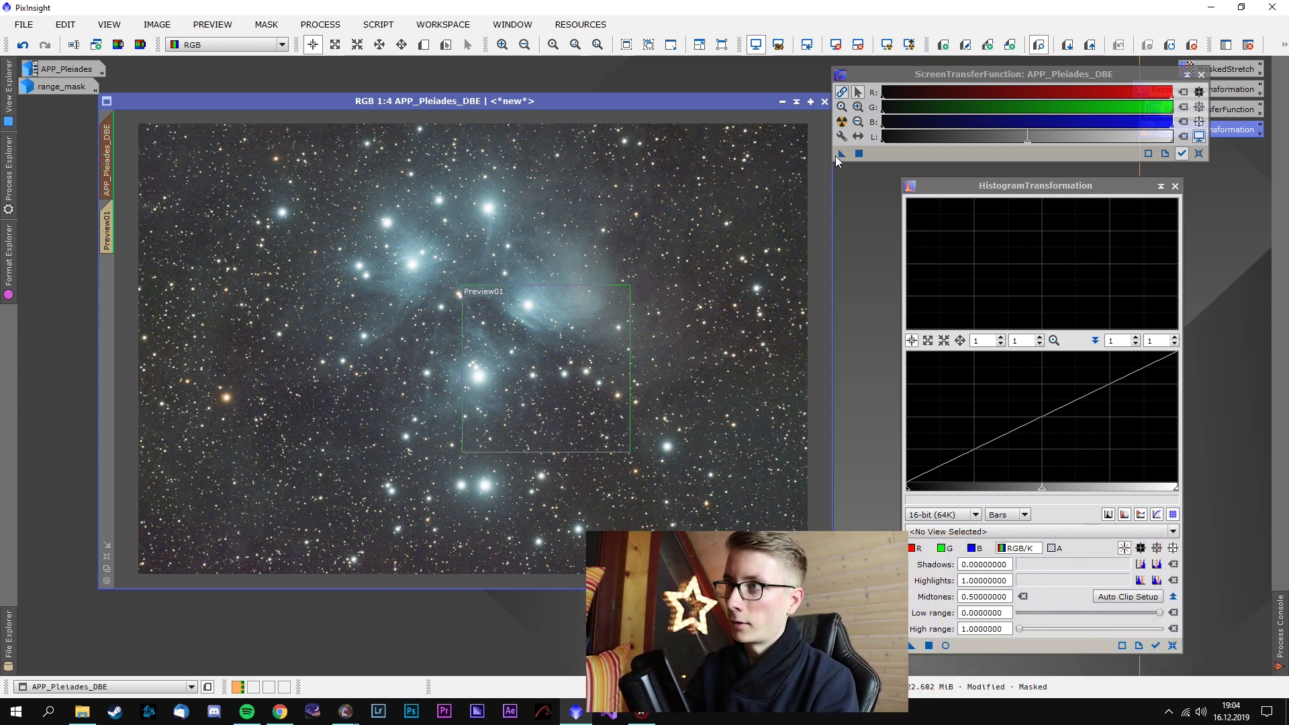
drag(842, 156, 988, 648)
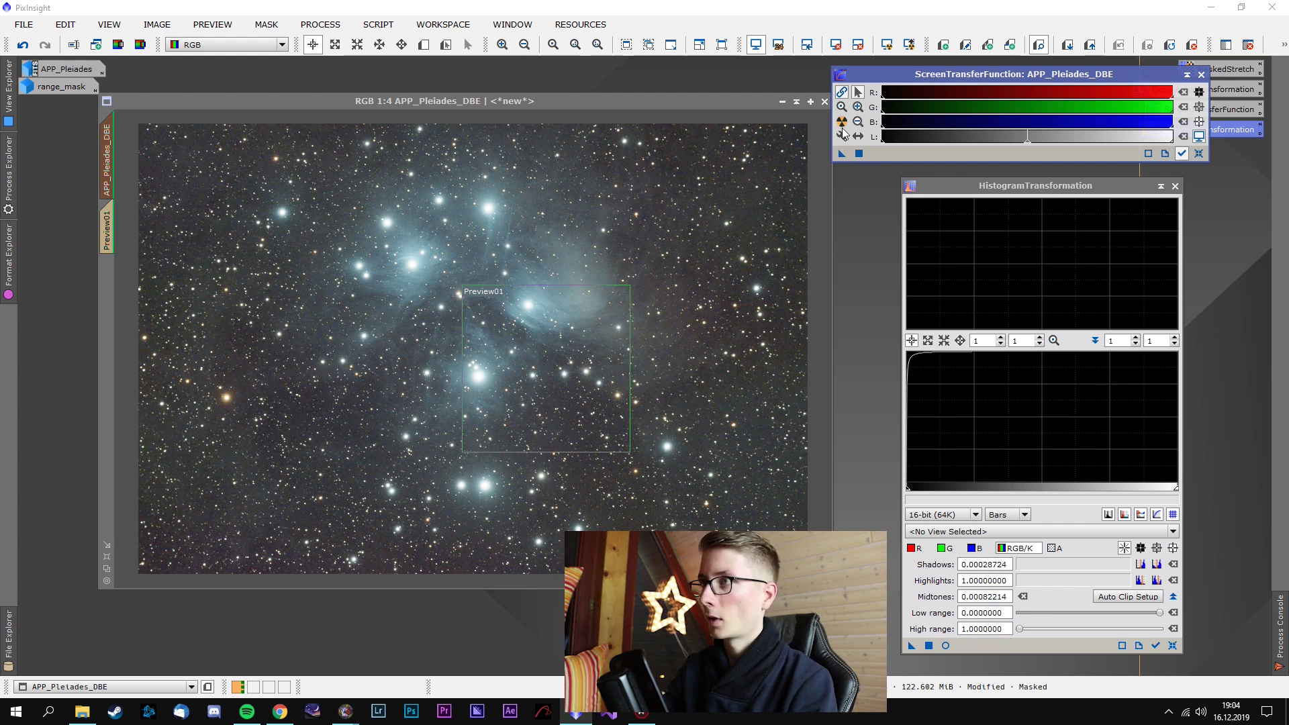
click(838, 49)
Try to apply the HistogramTransformation stretch to the still masked image, and undo it
drag(911, 646, 713, 420)
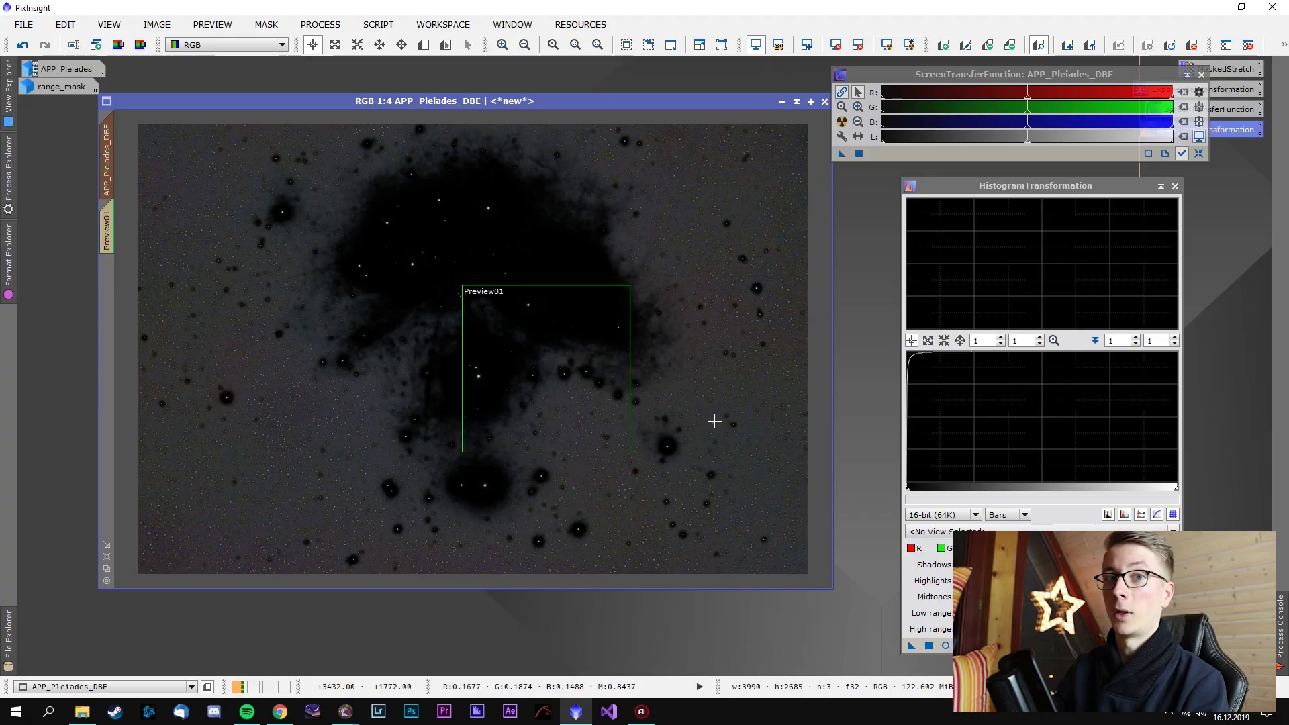
key(ctrl+z)
Remove the mask from the image, apply the HistogramTransformation stretch permanently, and close both process windows
click(266, 24)
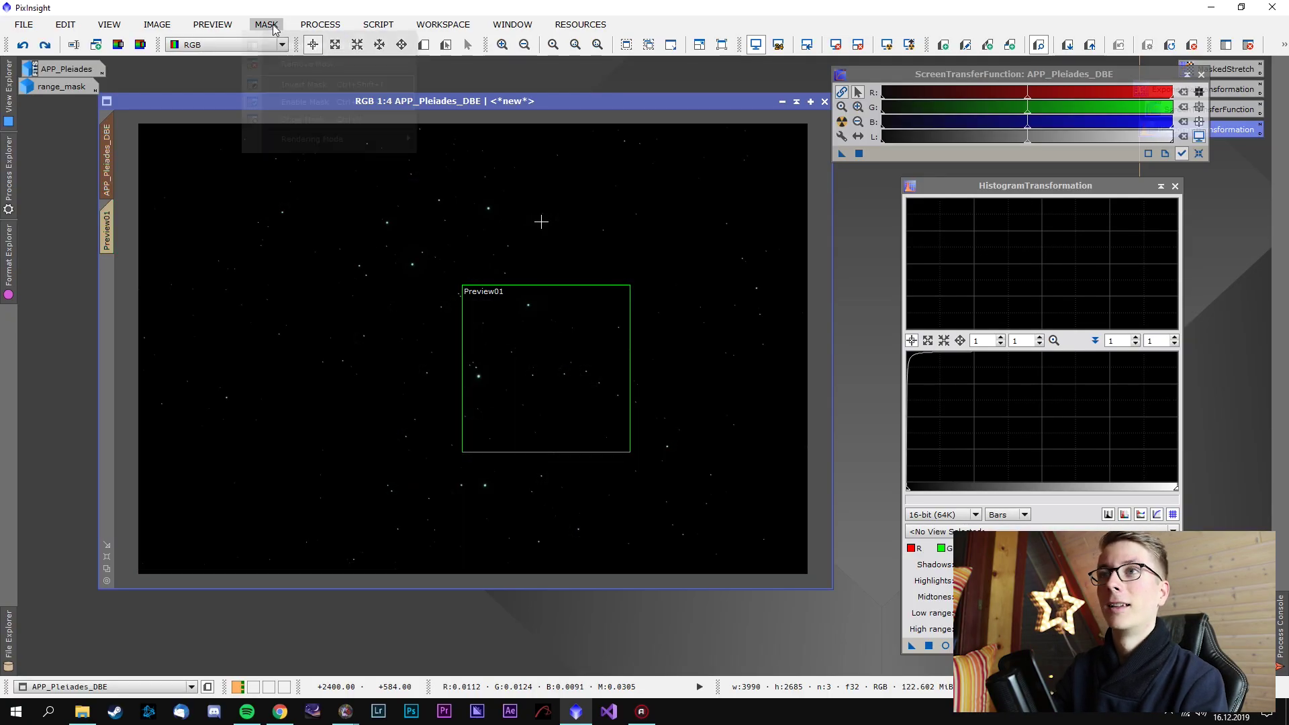
click(302, 63)
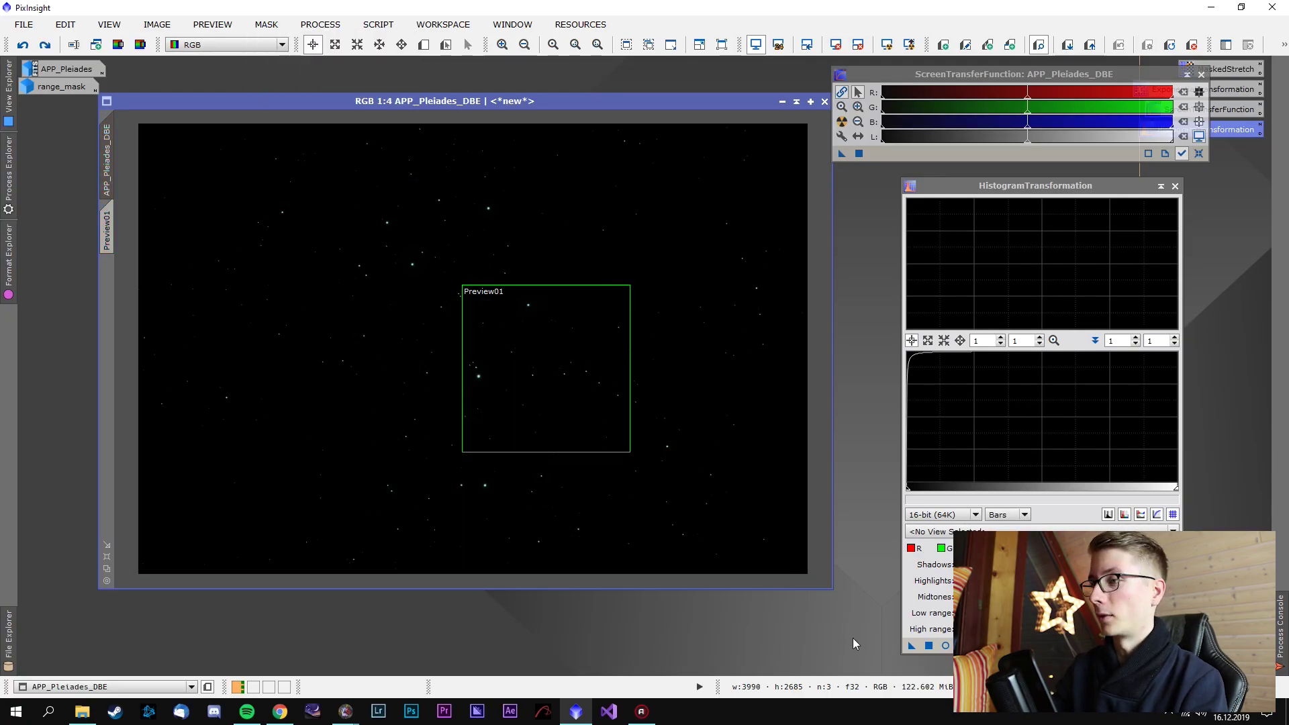
drag(910, 647, 600, 352)
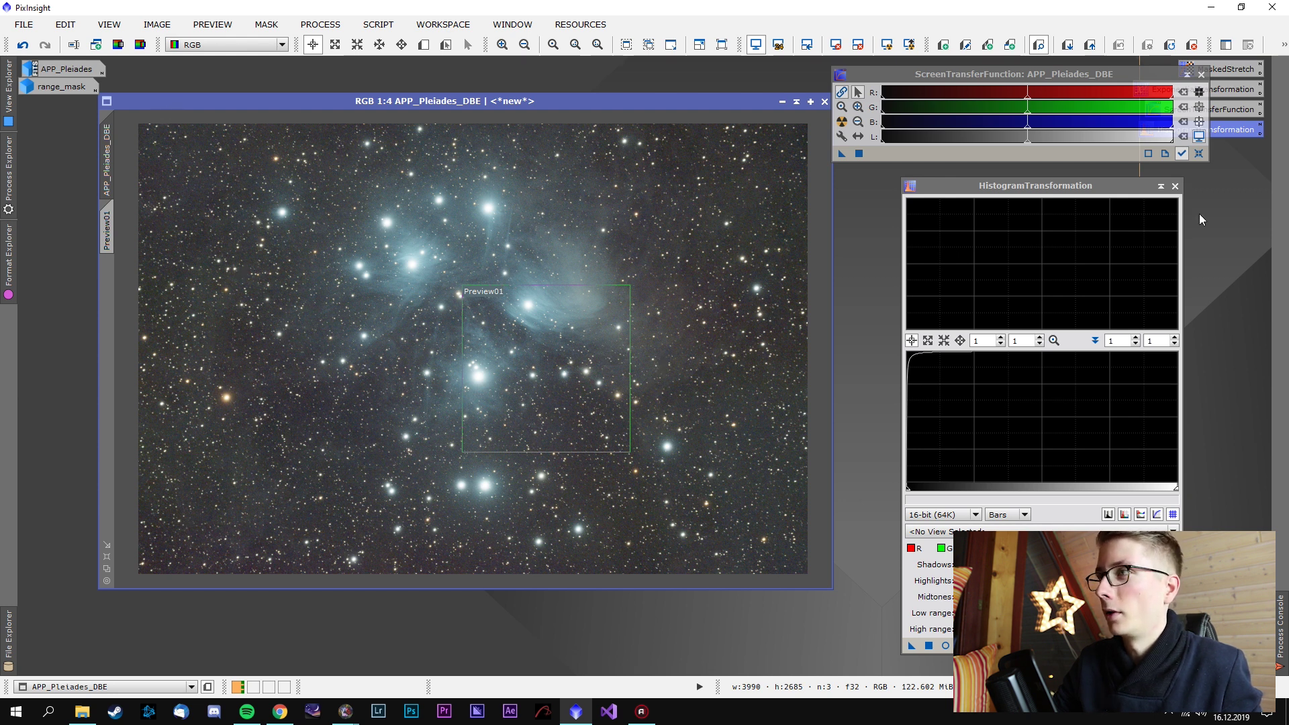
click(1175, 186)
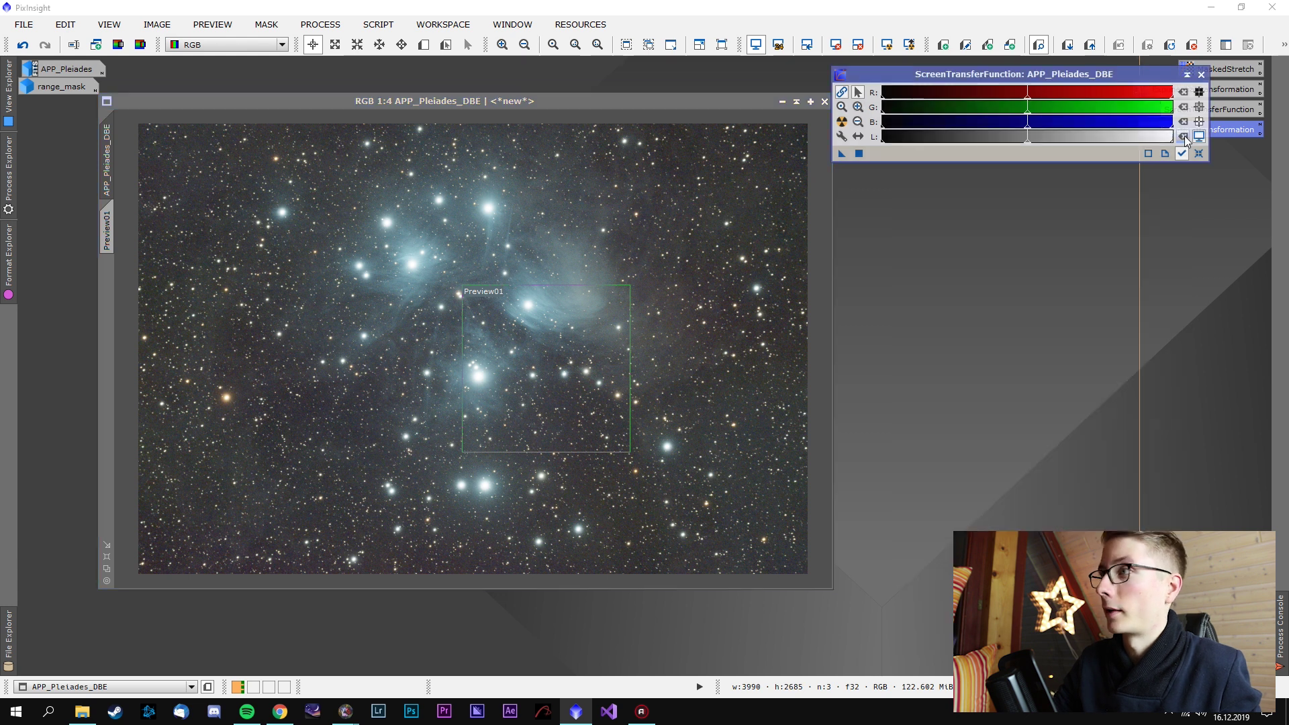
click(1201, 74)
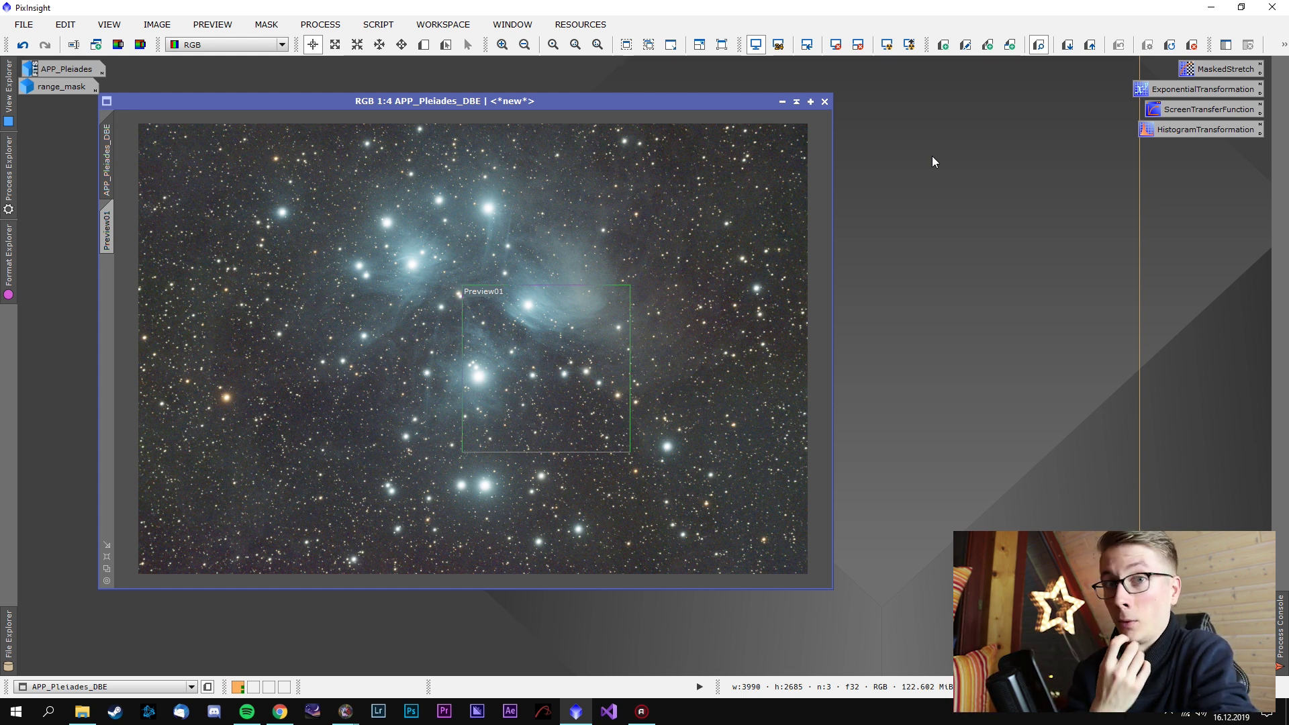
right_click(932, 157)
mouse_move(1000, 242)
click(896, 245)
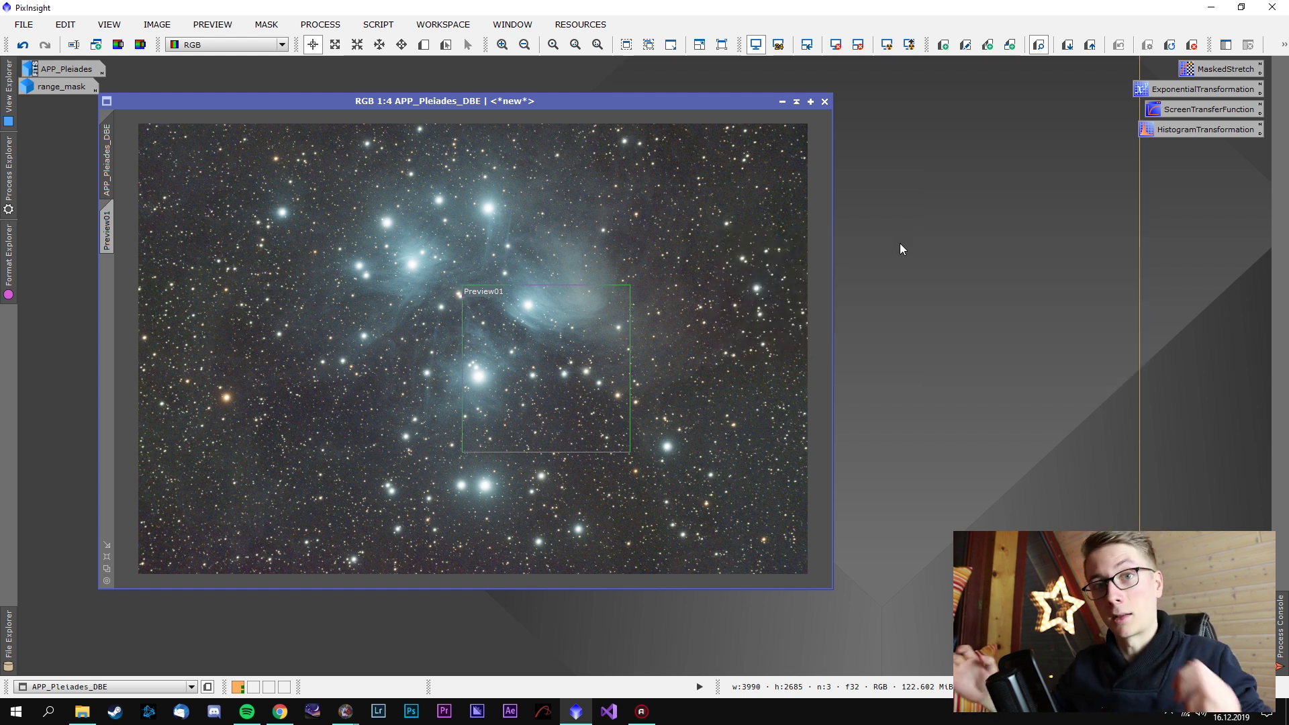
right_click(900, 249)
mouse_move(918, 339)
click(866, 348)
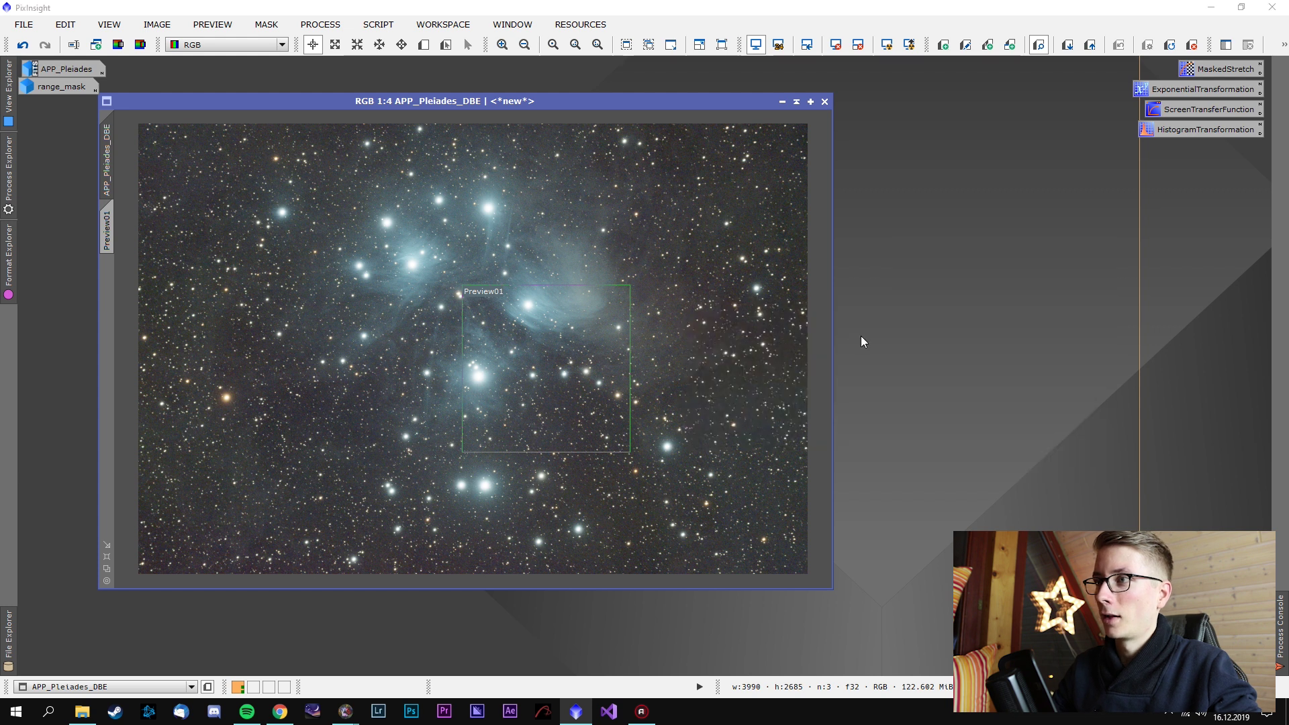
click(594, 317)
Load the 07.Finishers process icons into the workspace
right_click(984, 258)
mouse_move(1023, 345)
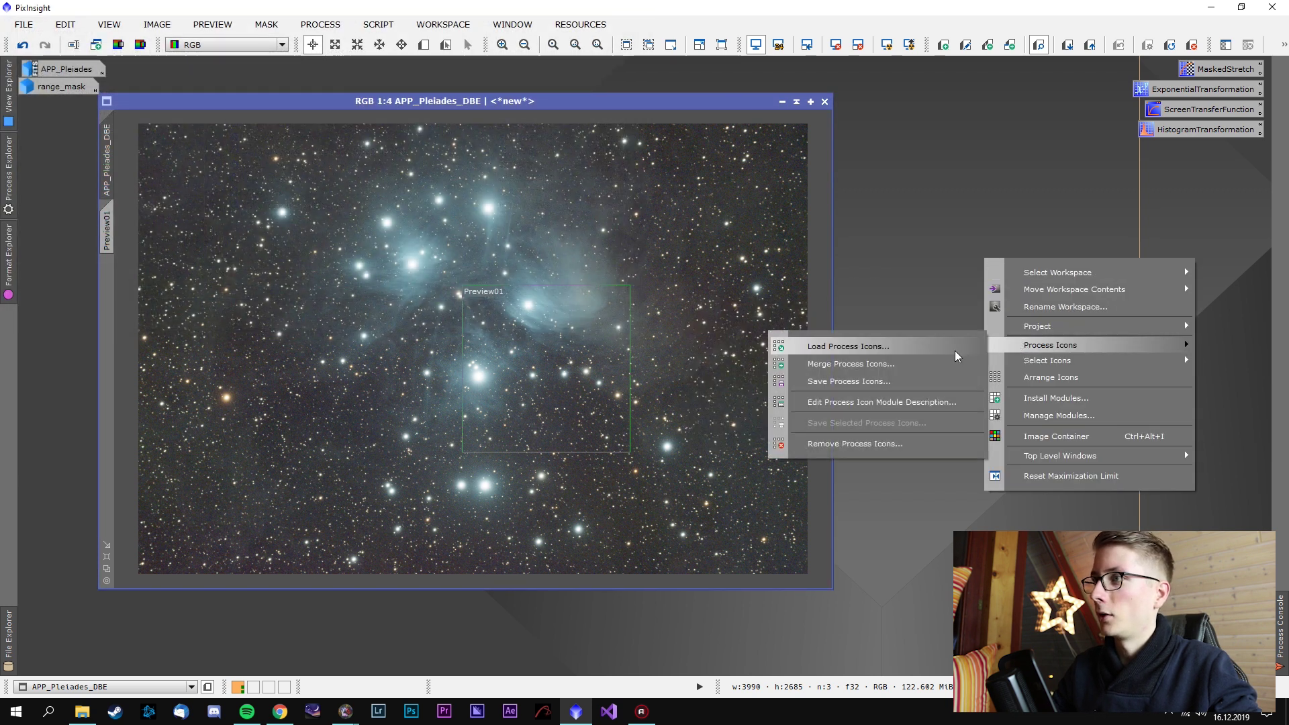
click(940, 347)
click(581, 195)
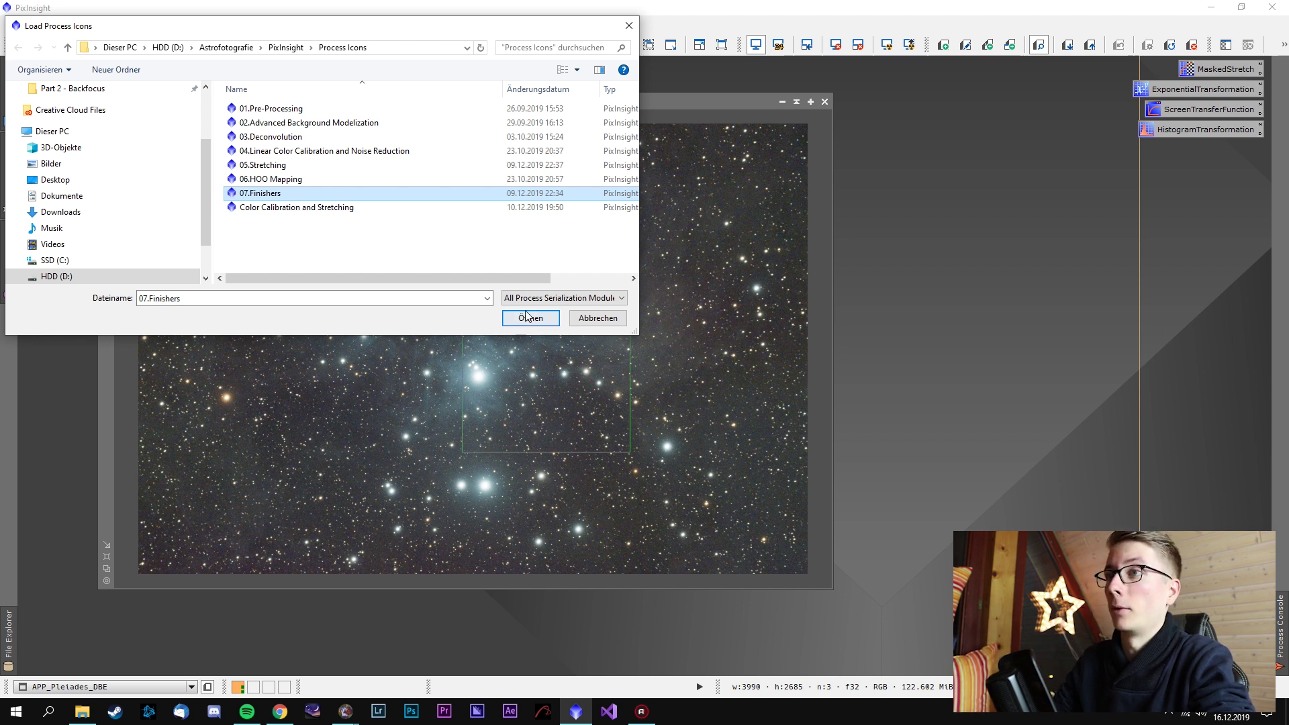
key(Return)
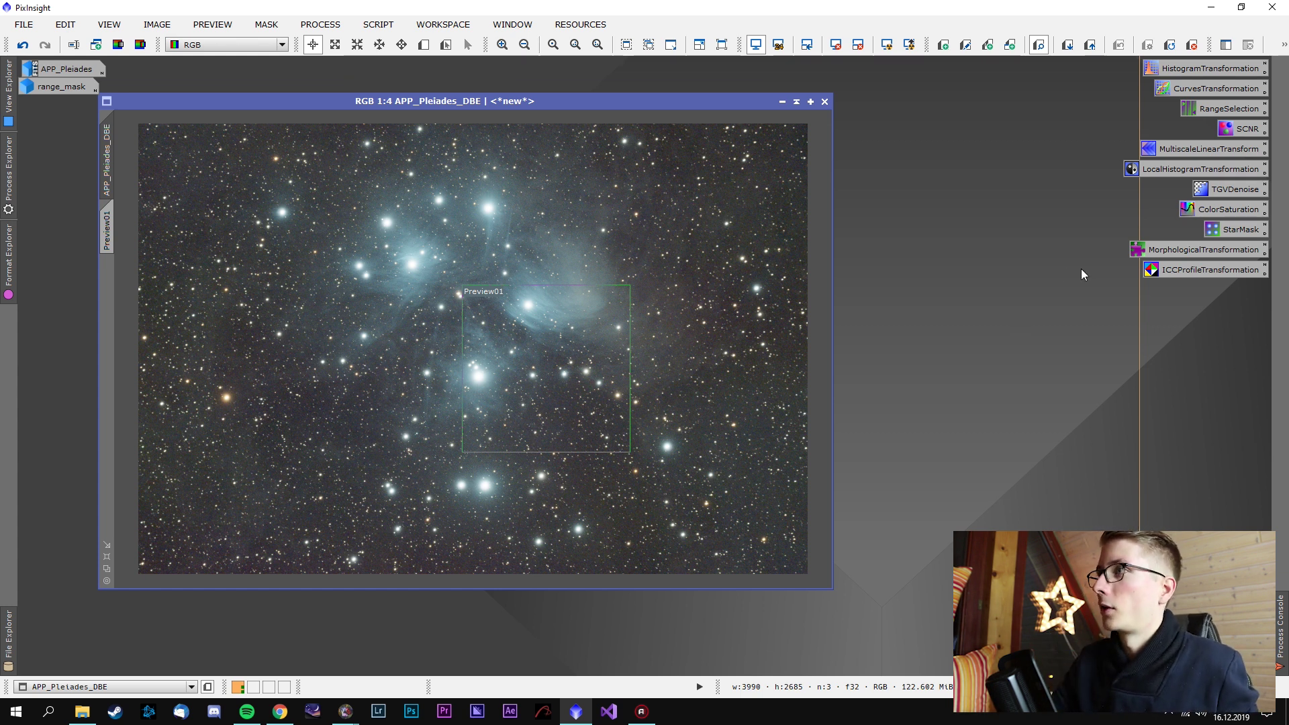
Open HistogramTransformation, make it track the Pleiades image, and set the histogram's horizontal zoom to 5 and vertical zoom to 1
double_click(1216, 69)
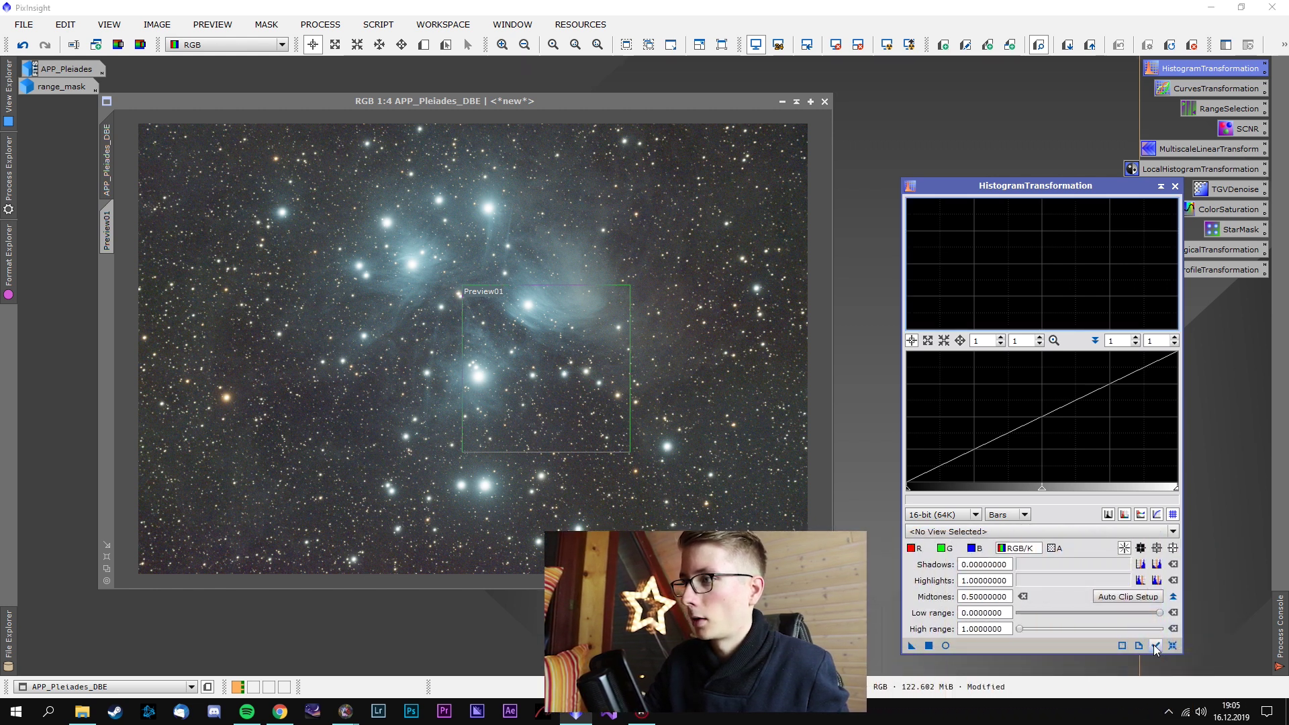
click(1154, 645)
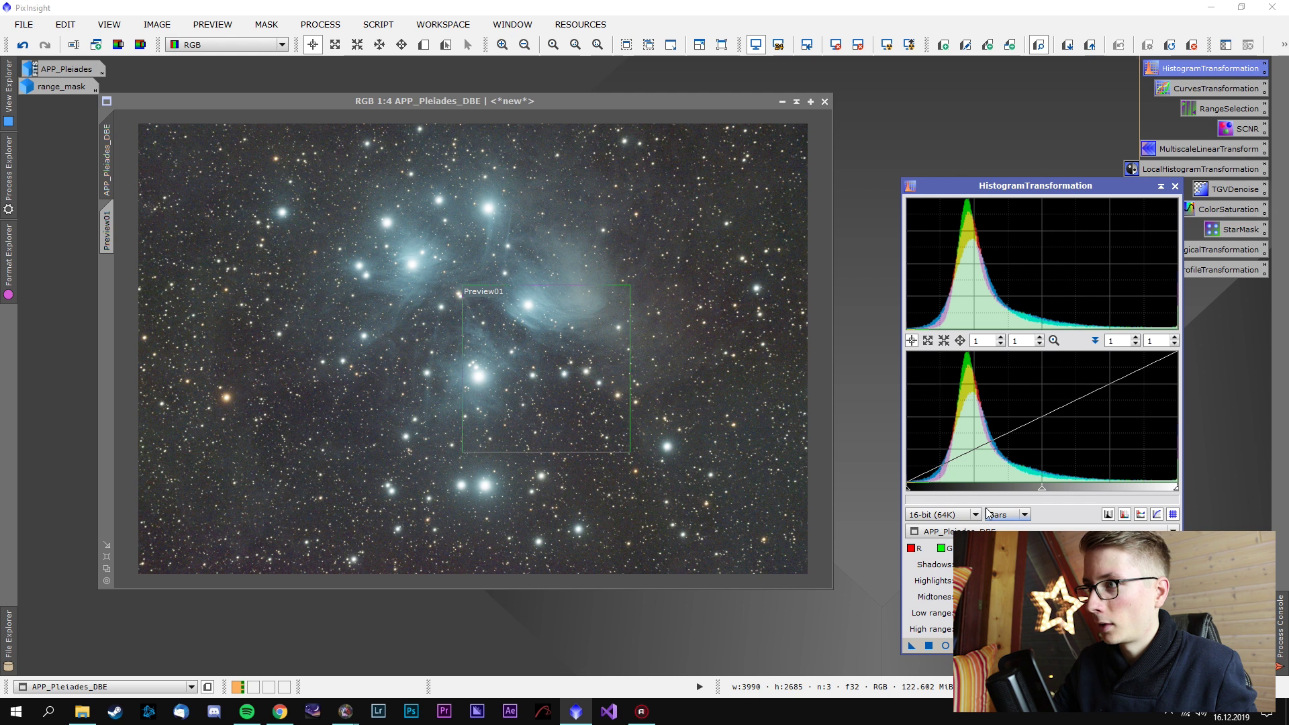
click(987, 341)
text(0)
key(Return)
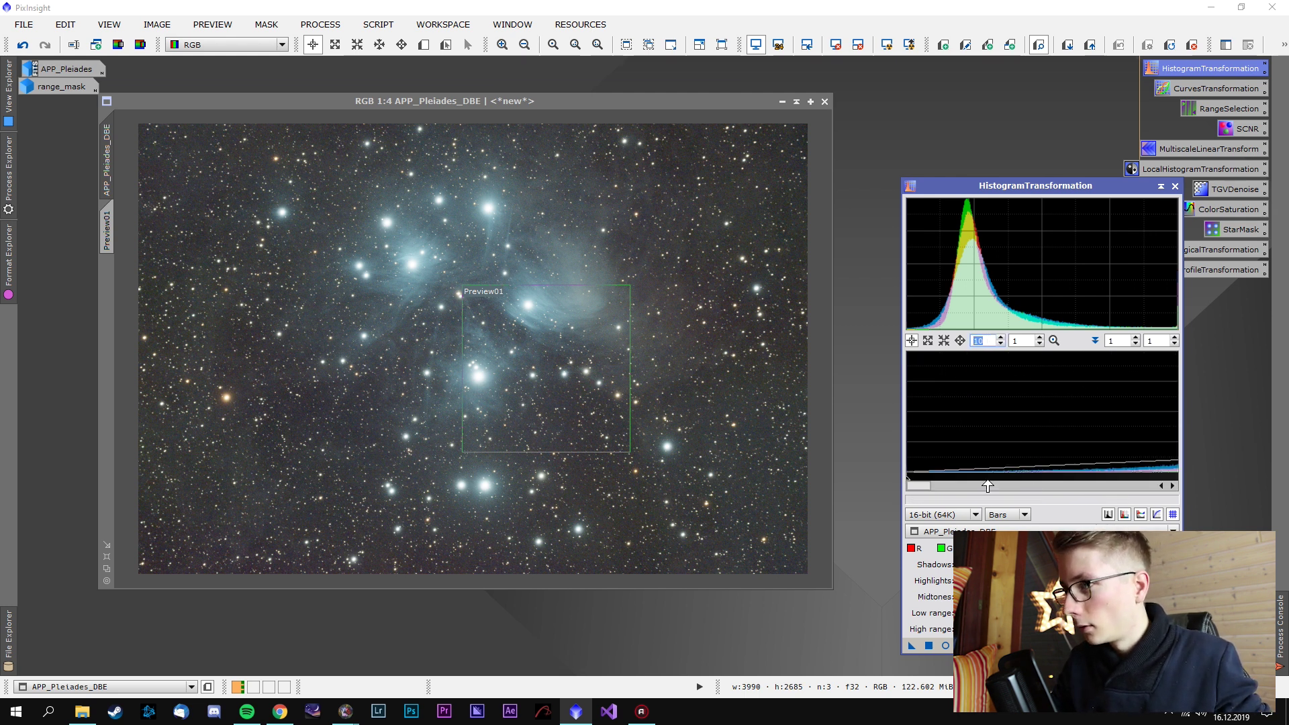
click(1017, 340)
text(0)
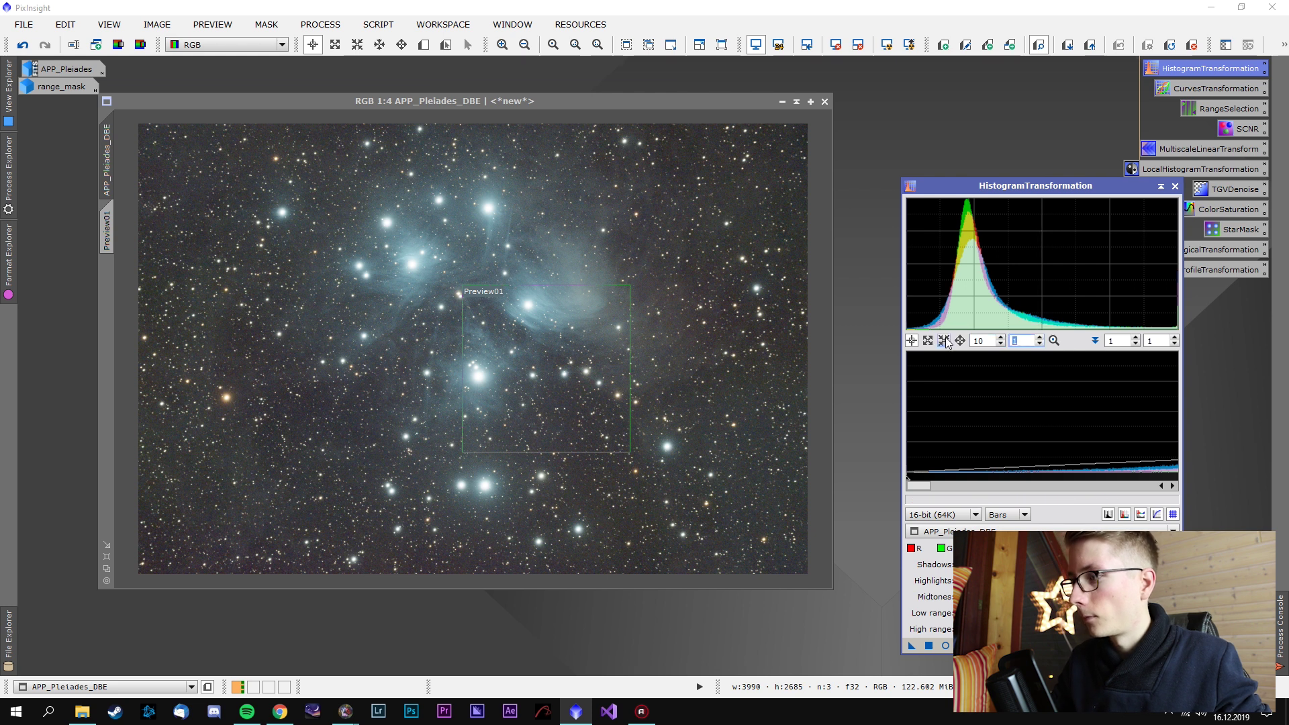
key(Return)
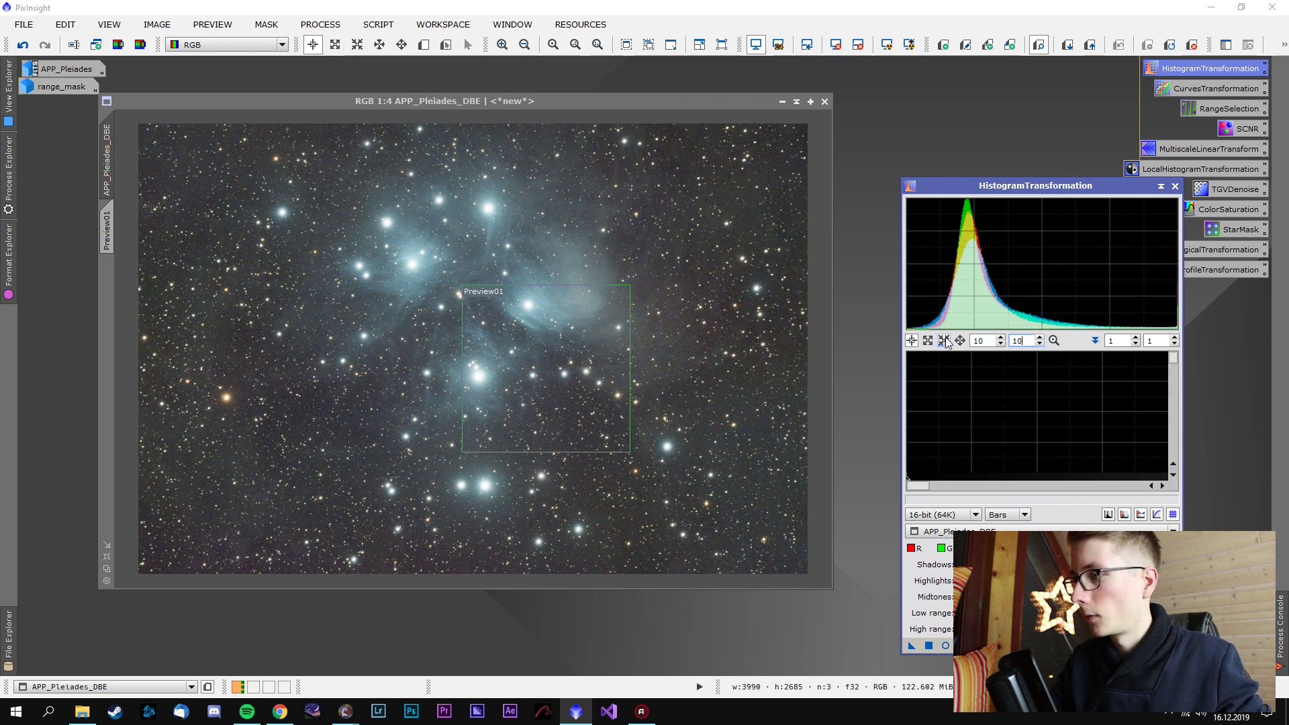
text(1)
click(973, 341)
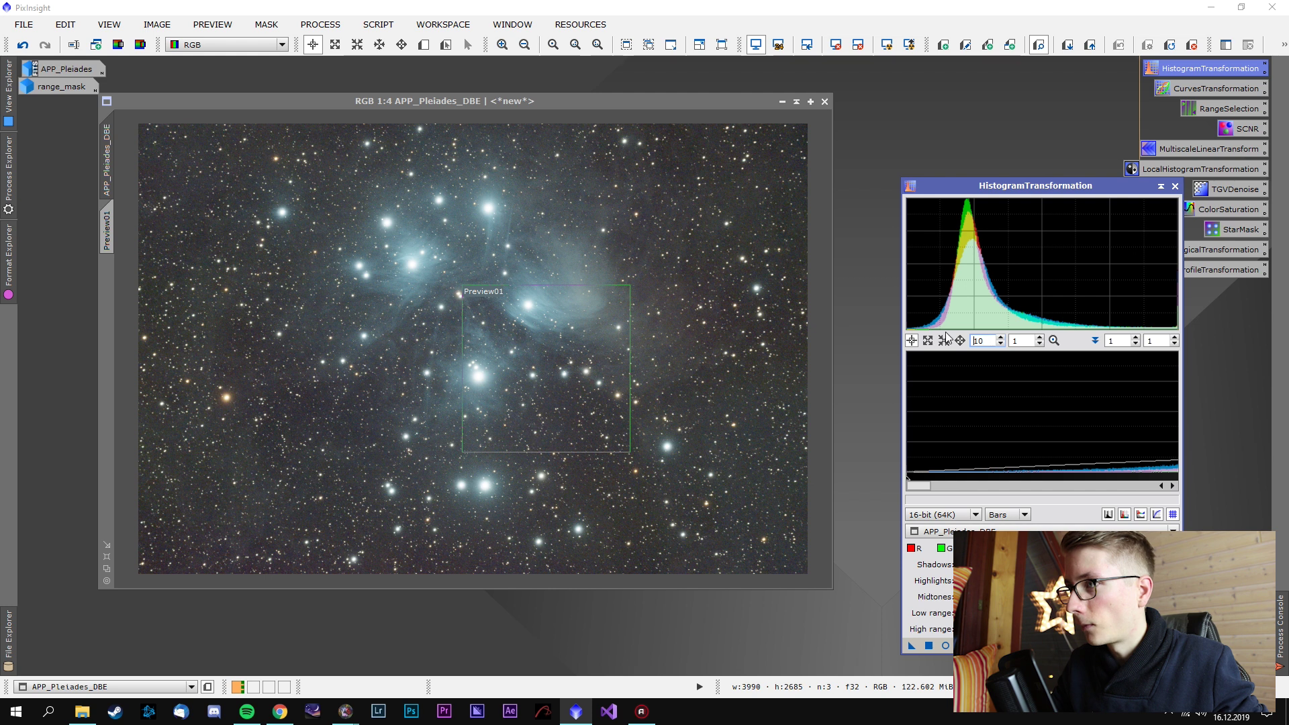
text(5)
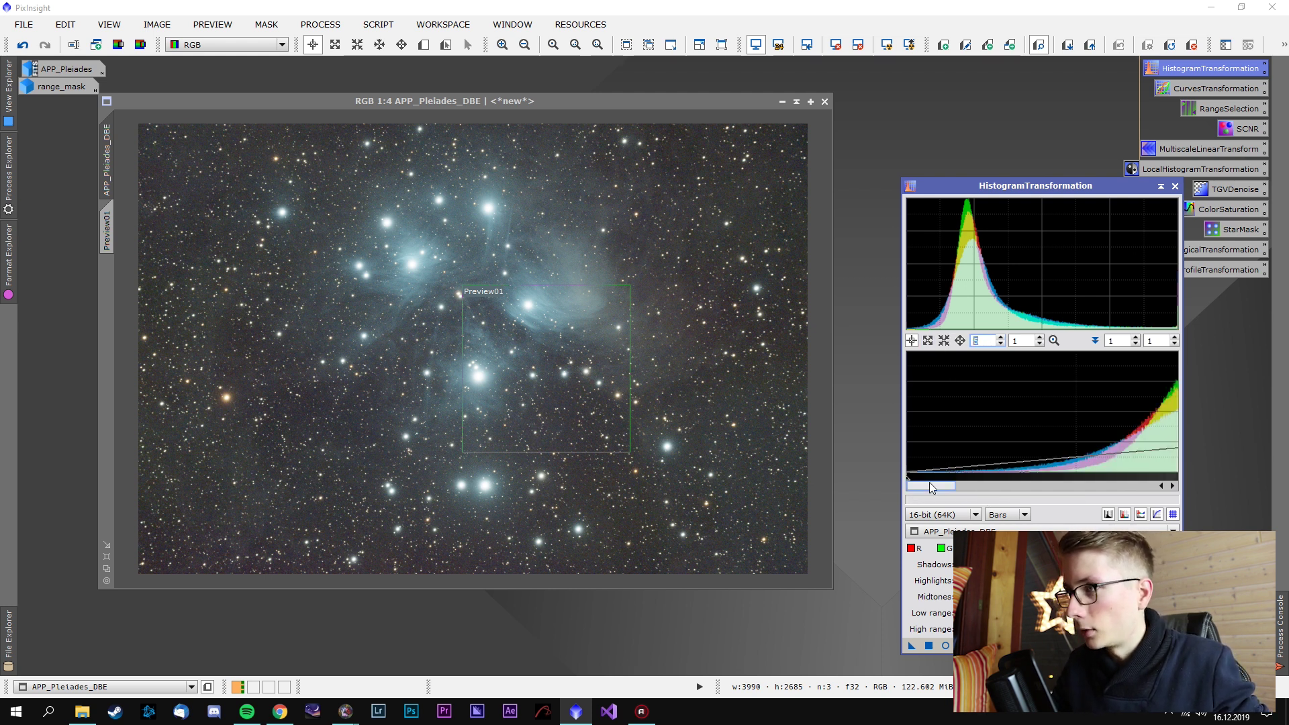
Raise the shadows clipping point slightly to where the histogram data begins, apply it to the image, and close HistogramTransformation
drag(907, 479, 1023, 480)
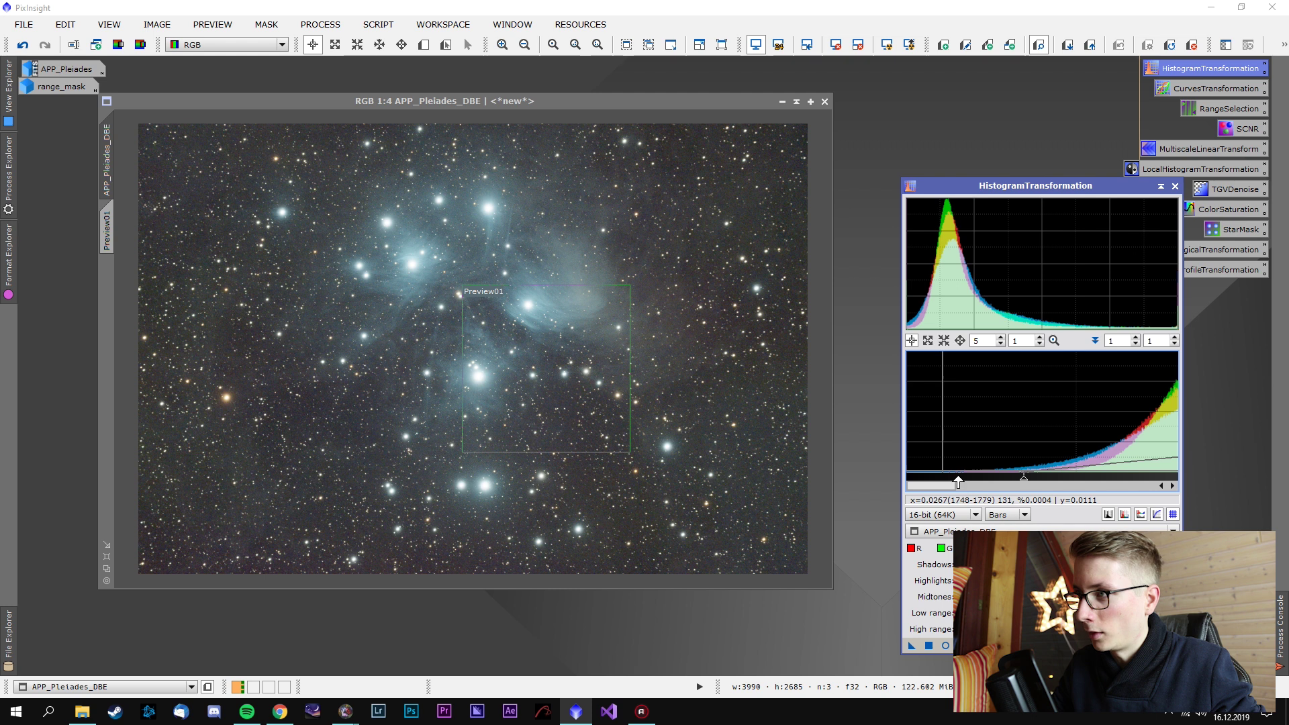
drag(1022, 478, 856, 469)
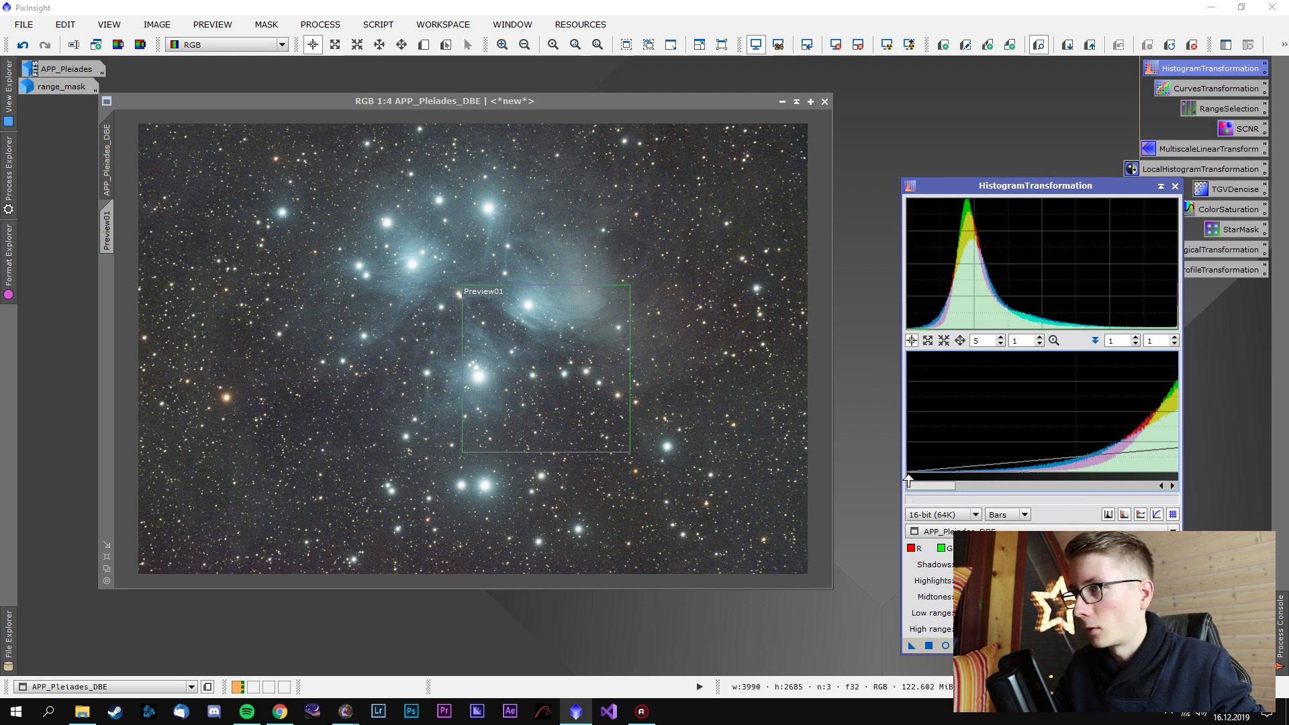
drag(909, 478, 916, 479)
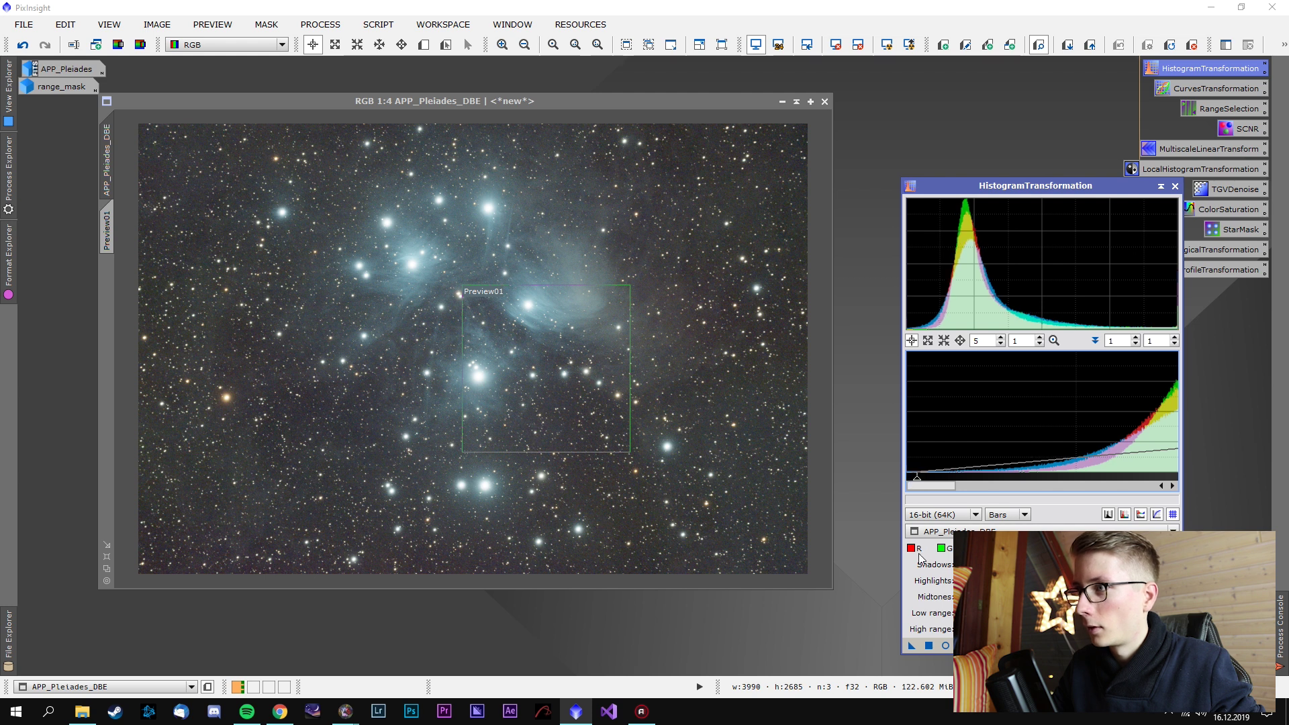
click(677, 459)
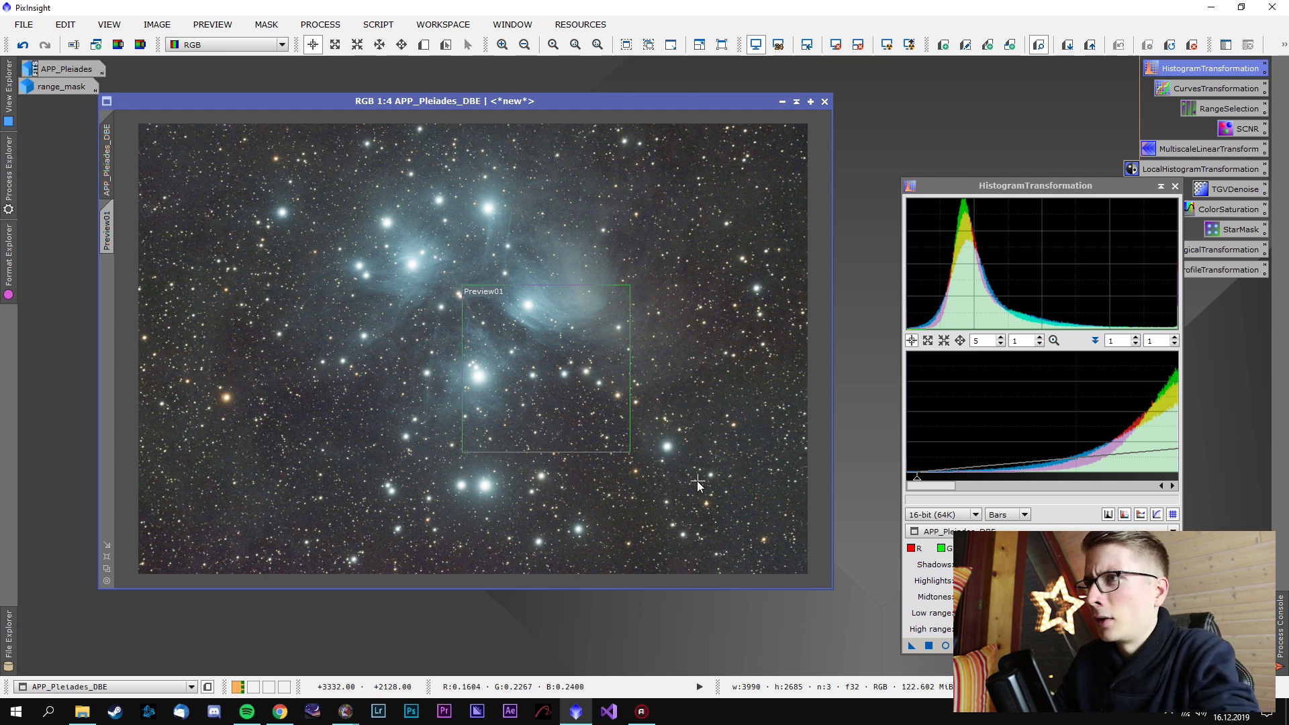
scroll(696, 481, down, 1)
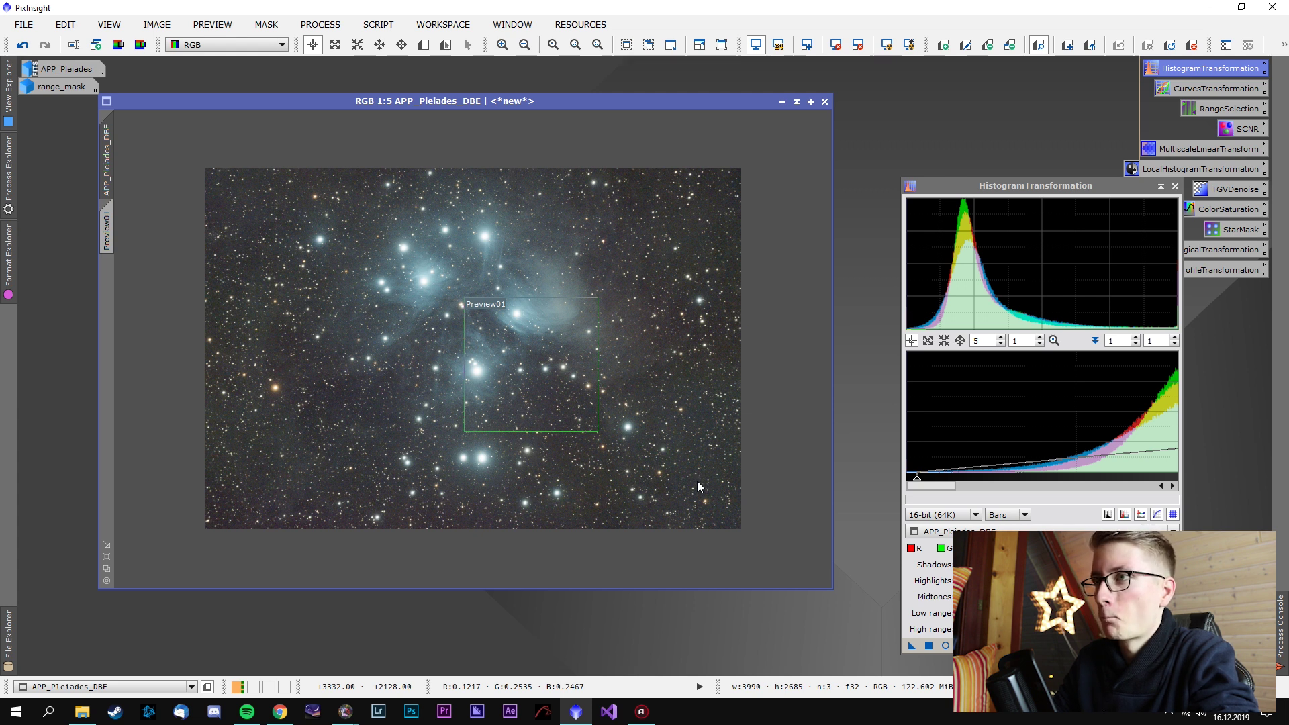
click(1169, 196)
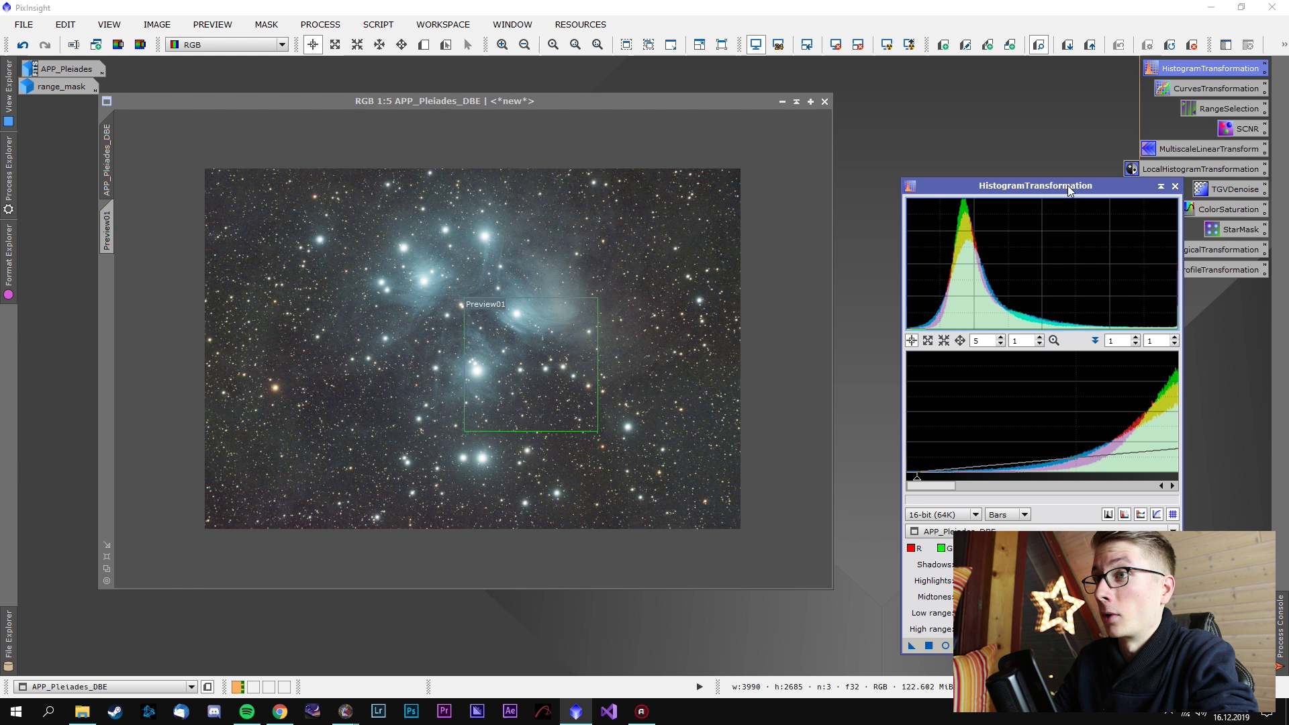
click(1174, 187)
Apply SCNR to the whole image to remove Green, with Average Neutral protection, amount 1.00 and lightness preserved
double_click(1241, 129)
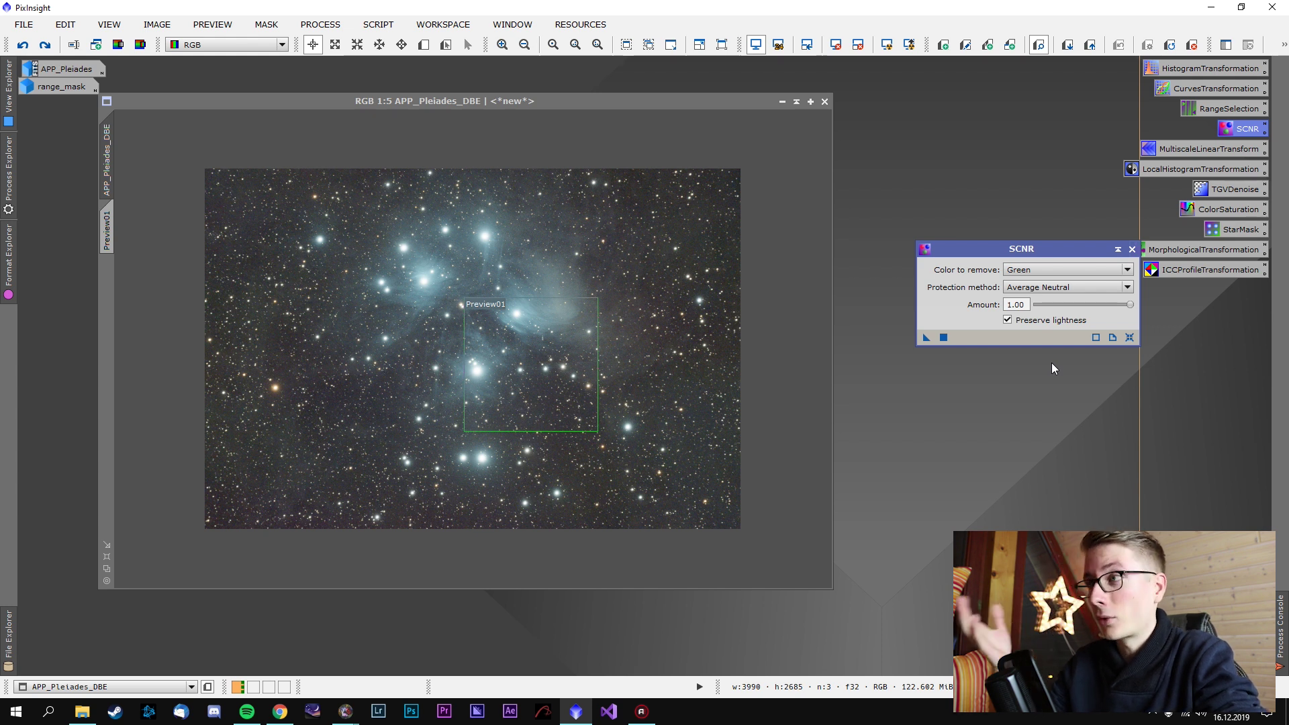
click(1087, 271)
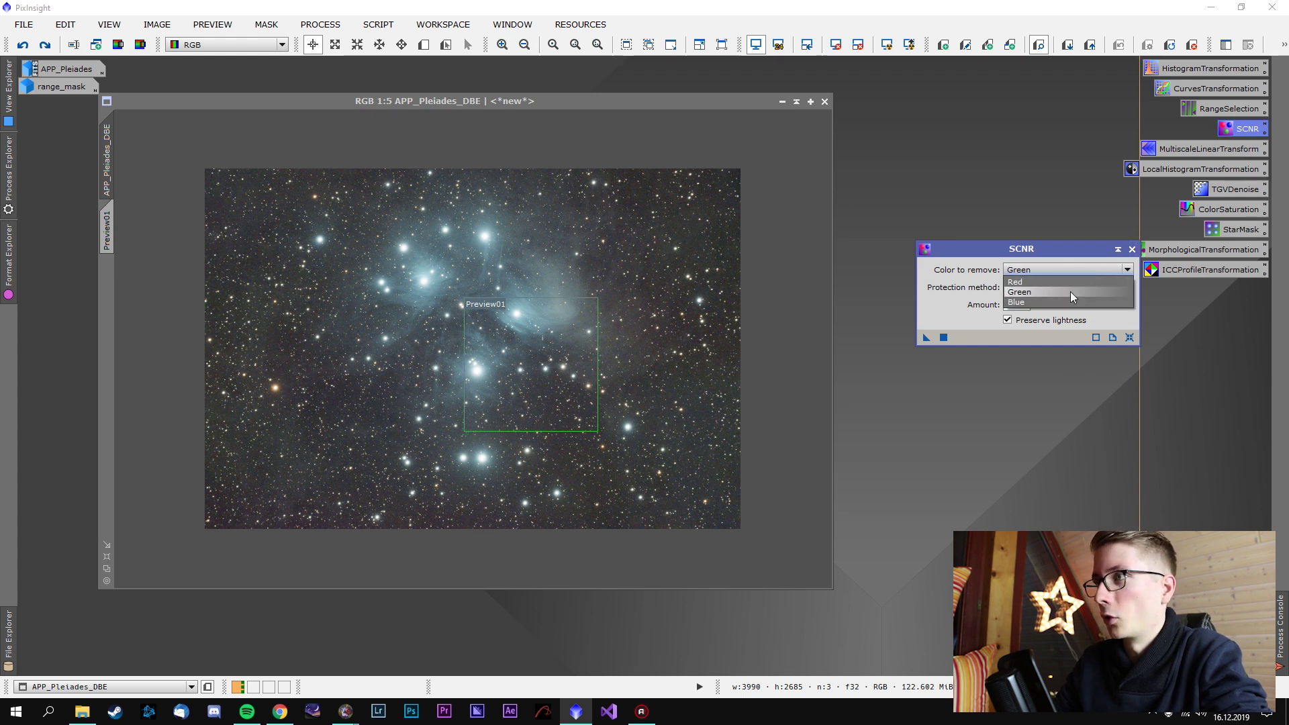
click(1069, 292)
drag(926, 337, 696, 323)
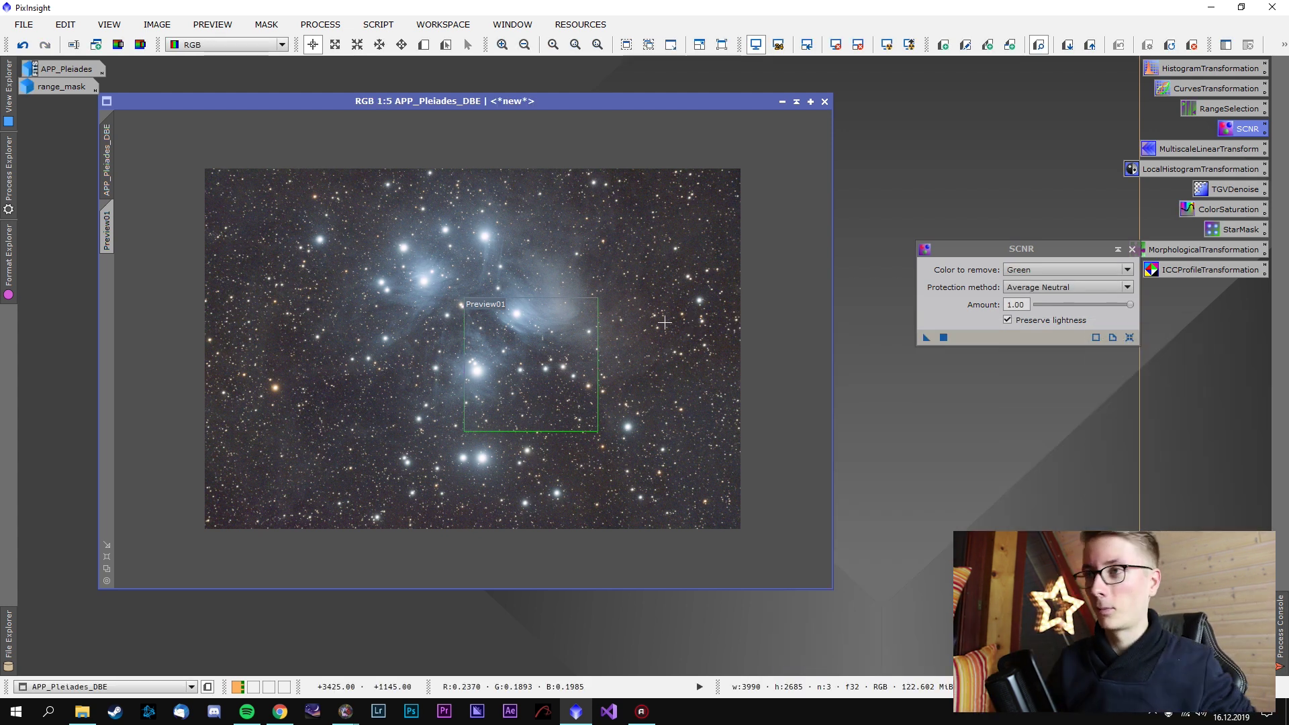
Compare the image before and after SCNR by undoing and redoing it up close, and close SCNR
scroll(694, 322, up, 4)
right_click(586, 323)
click(609, 333)
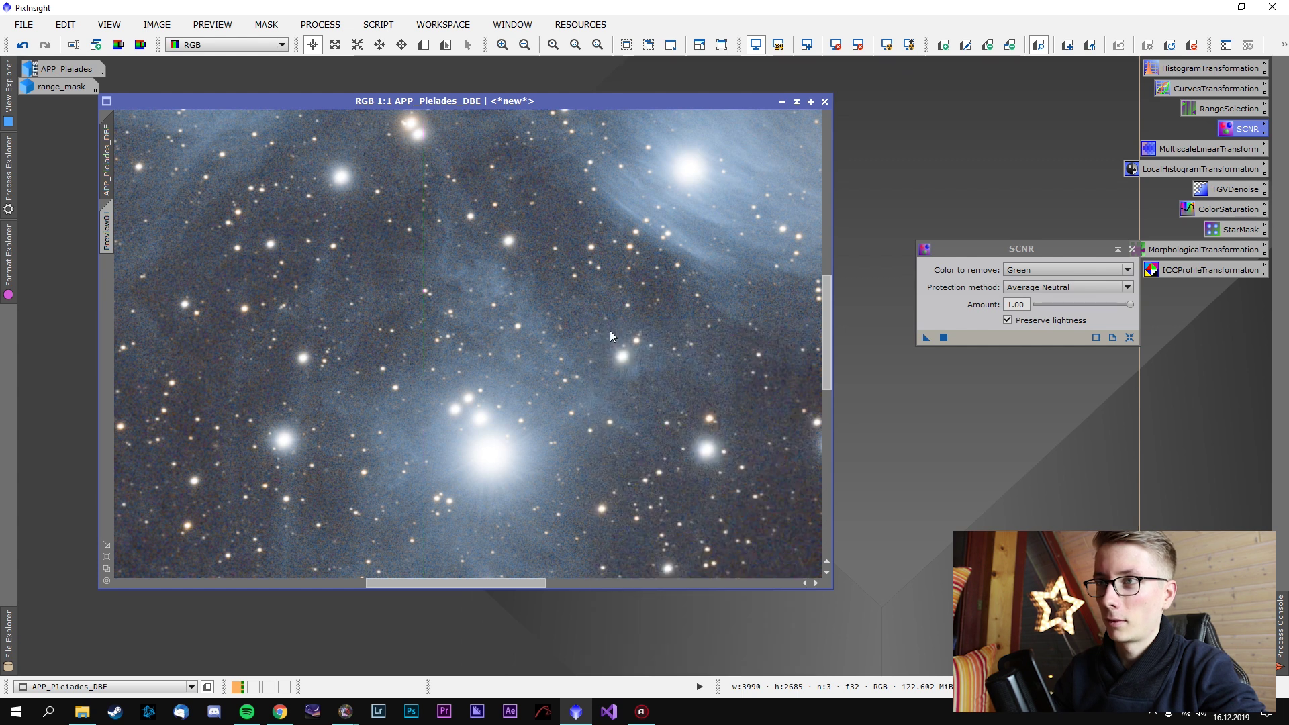
right_click(609, 330)
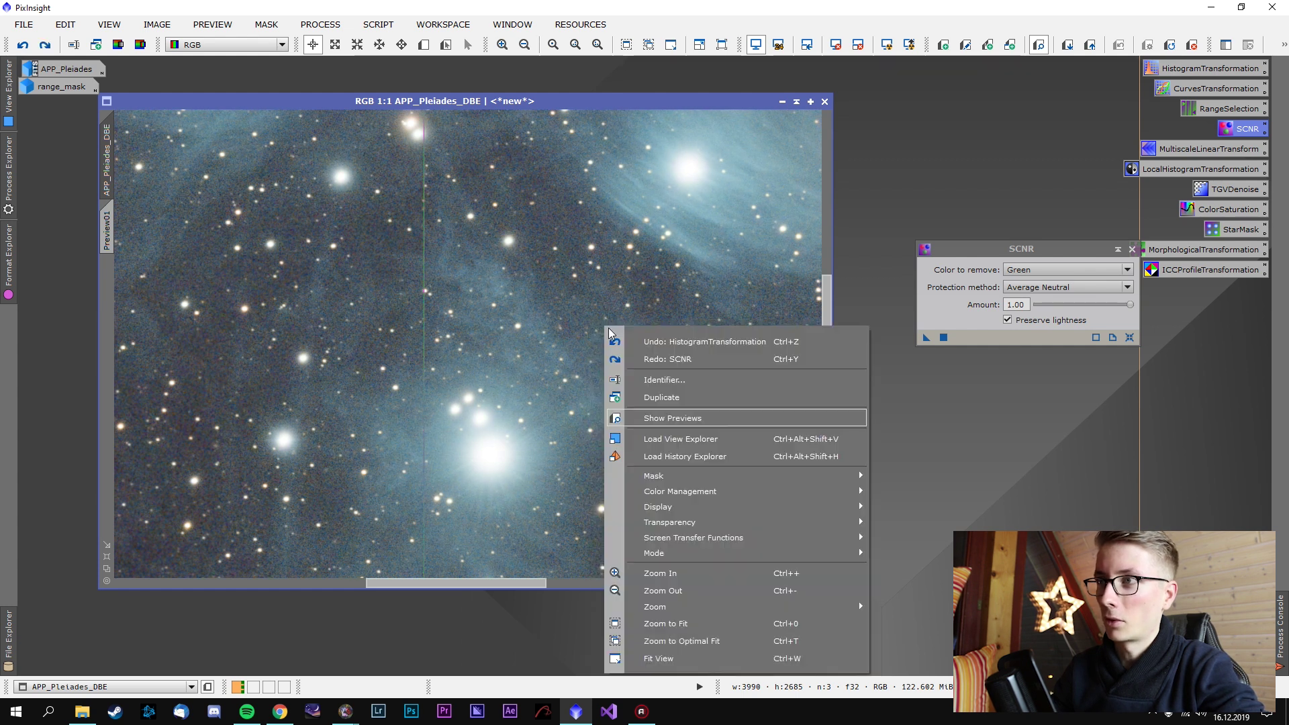
click(631, 358)
scroll(631, 355, down, 3)
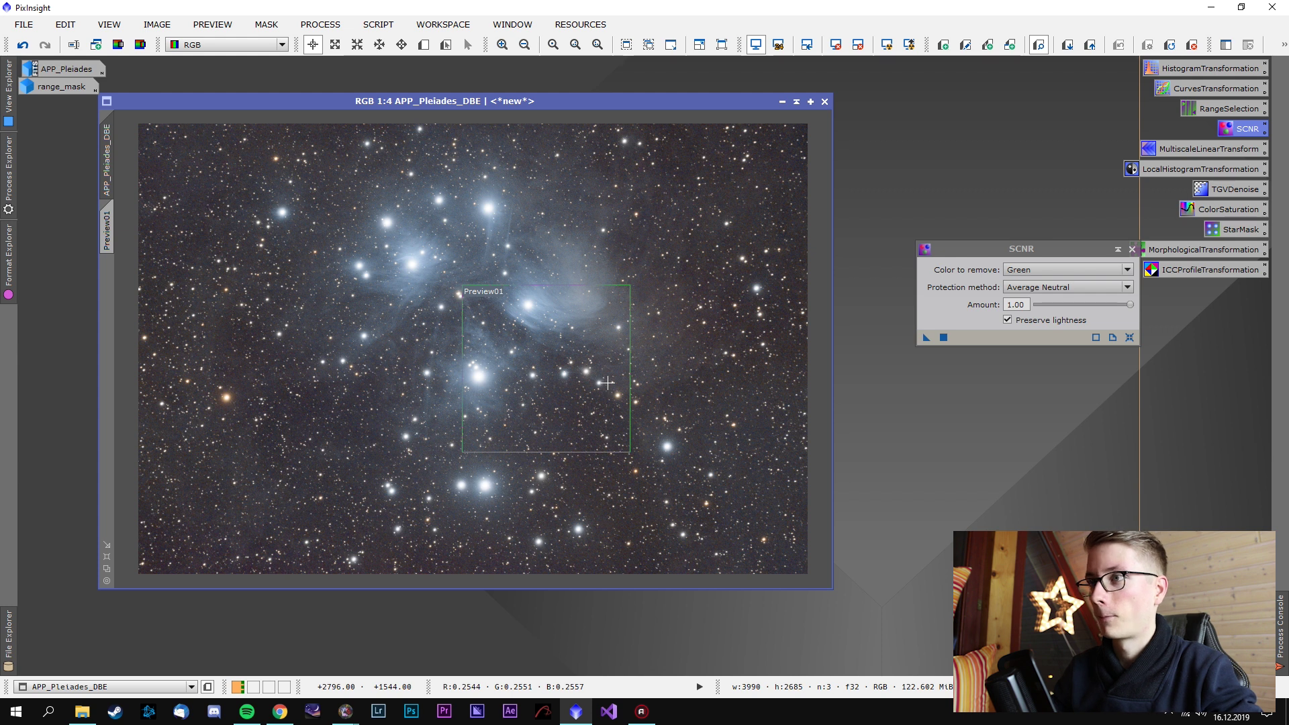
click(1131, 249)
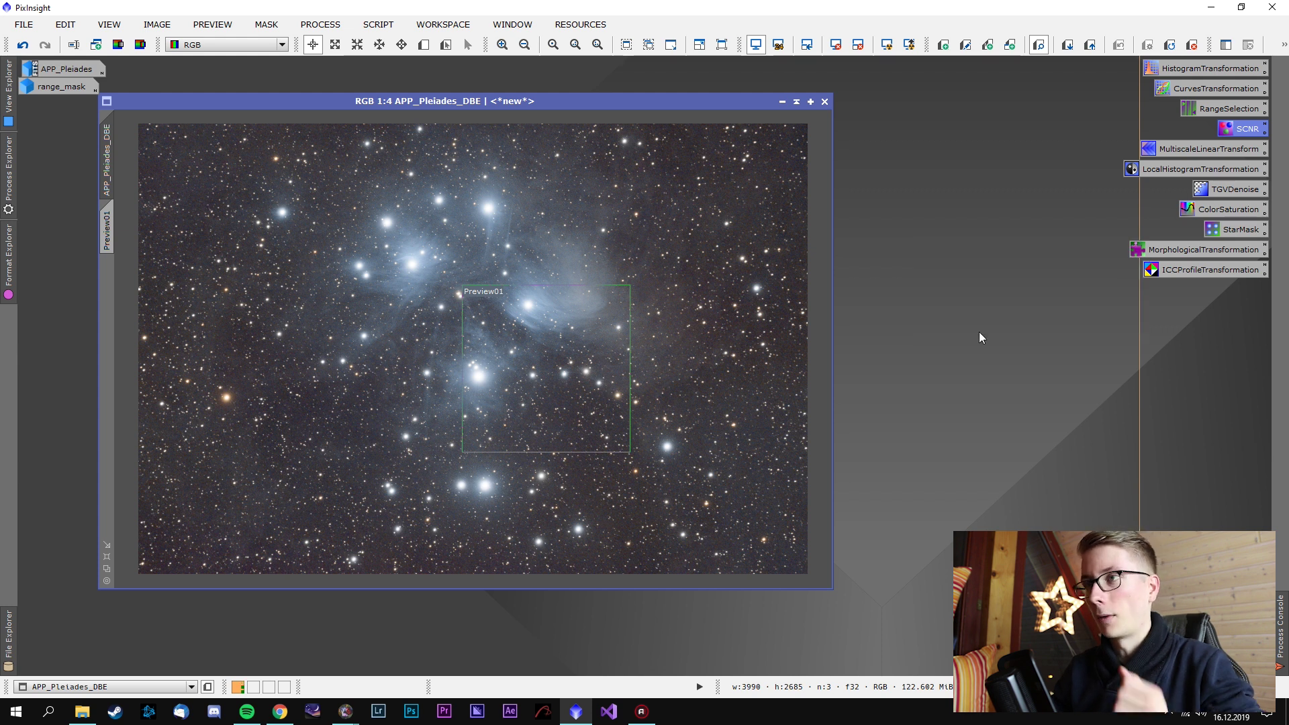
Apply MultiscaleLinearTransform noise reduction with four layers to the image, targeting Luminance (CIE Y)
scroll(461, 429, up, 2)
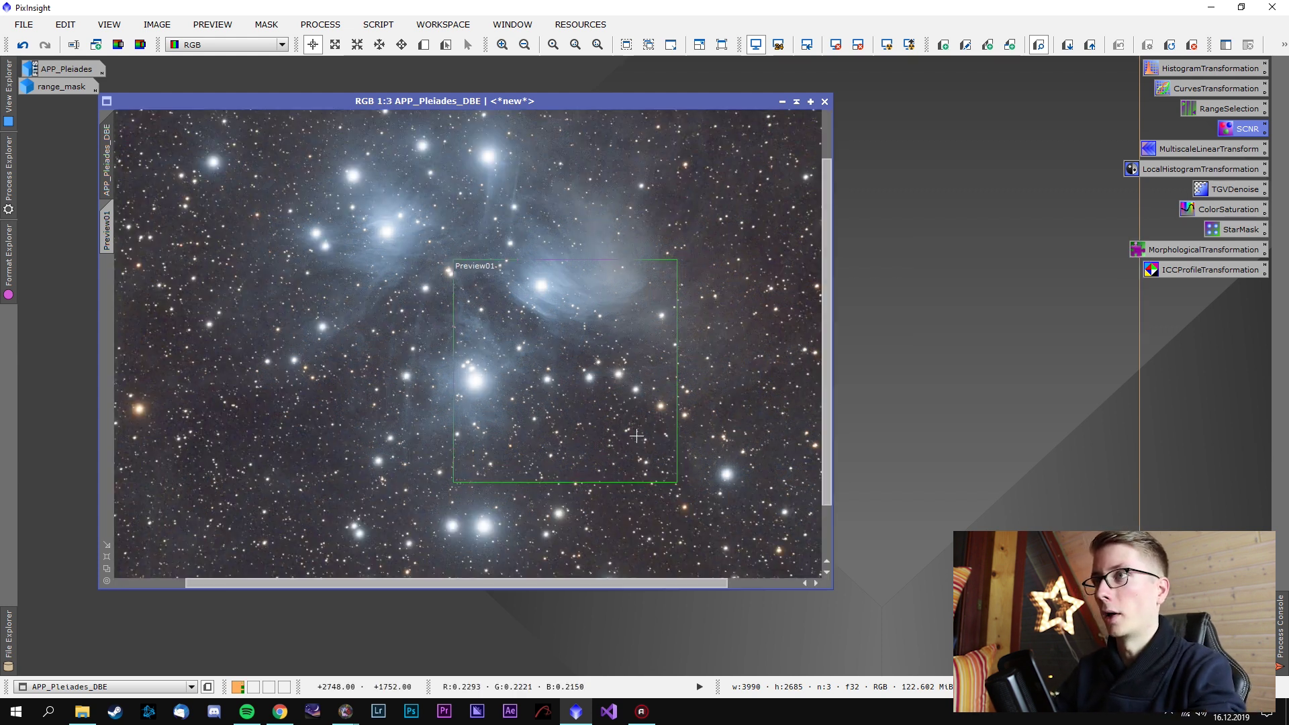
scroll(461, 429, up, 2)
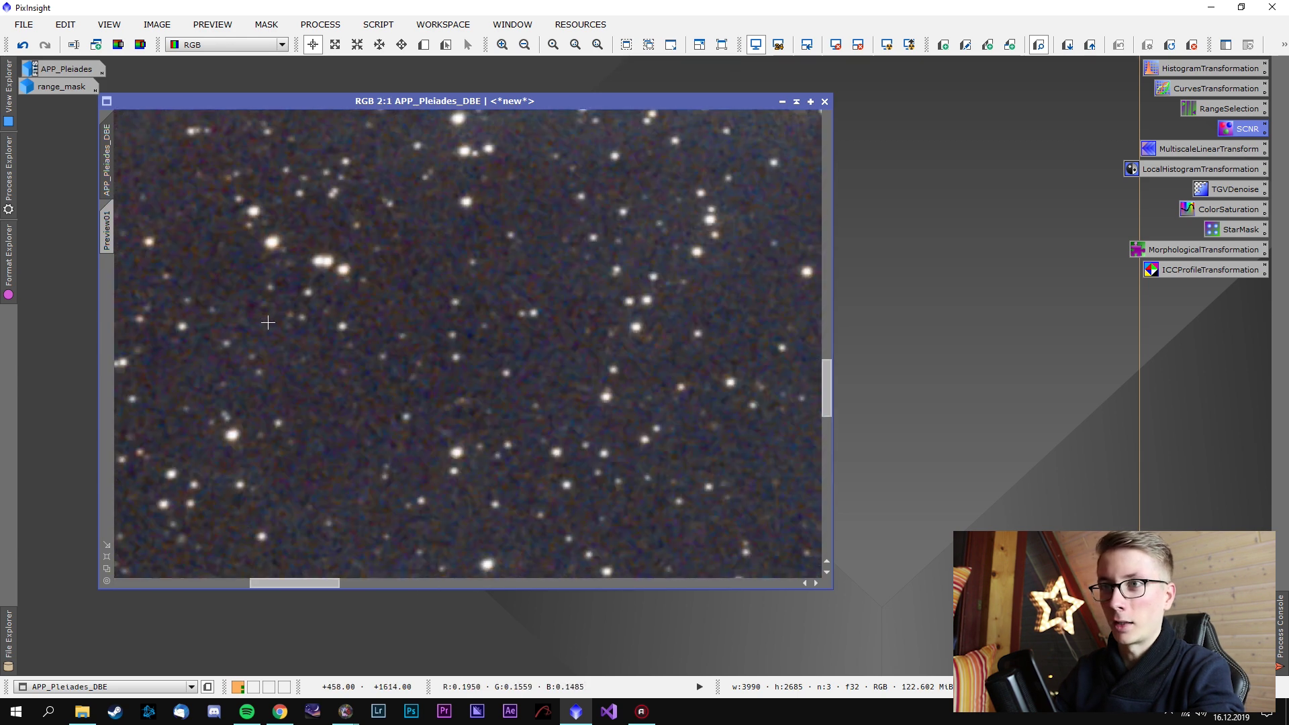
drag(341, 344, 183, 338)
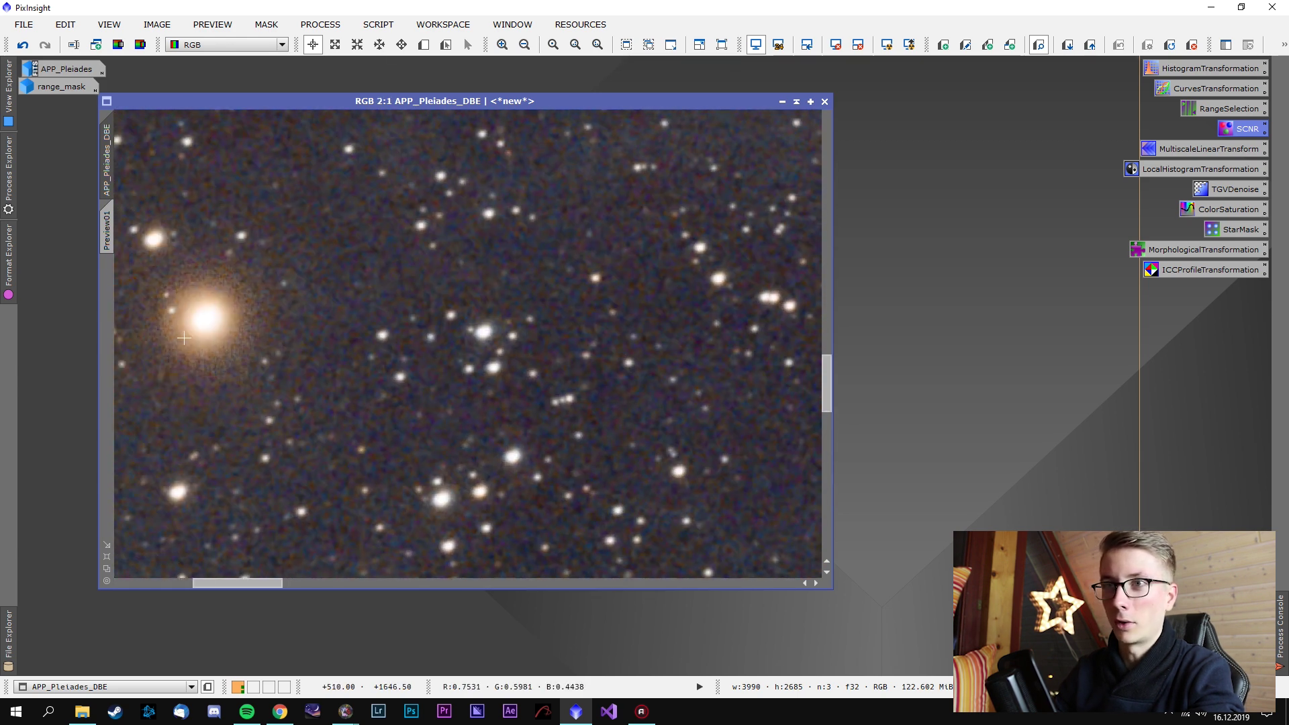
scroll(657, 387, down, 4)
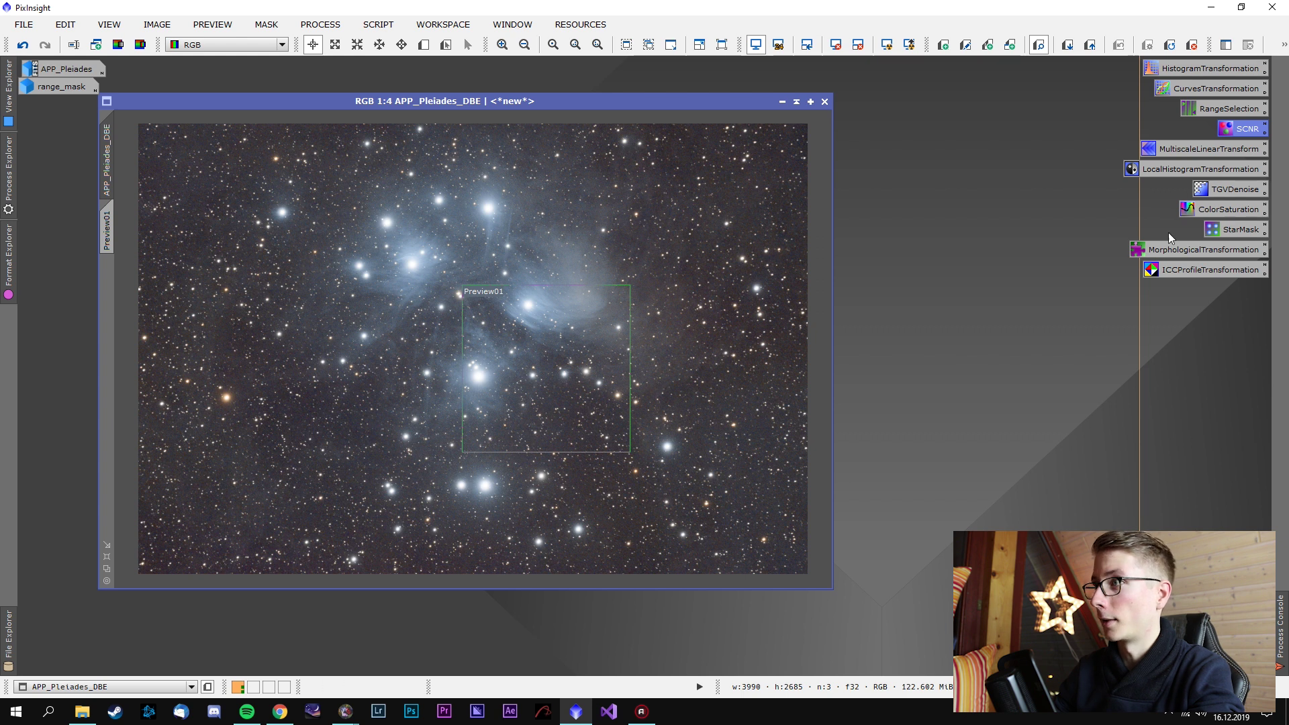
double_click(1171, 154)
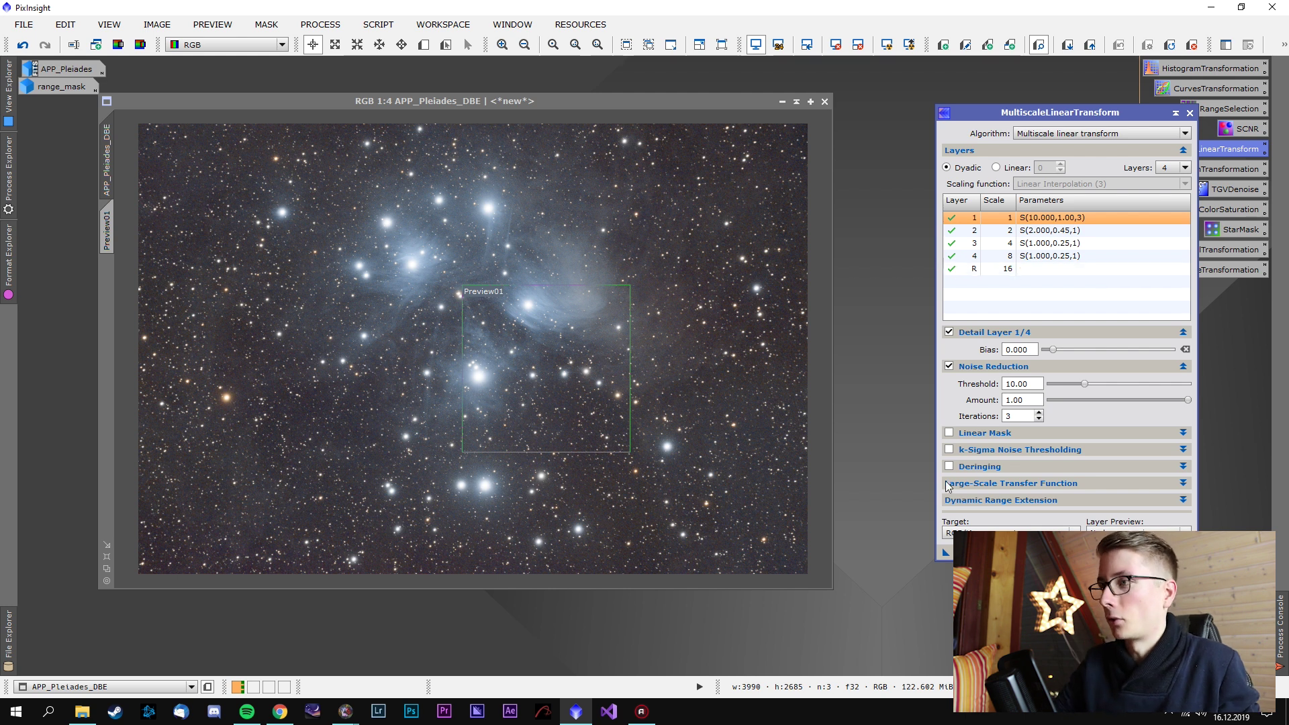
drag(944, 555, 665, 404)
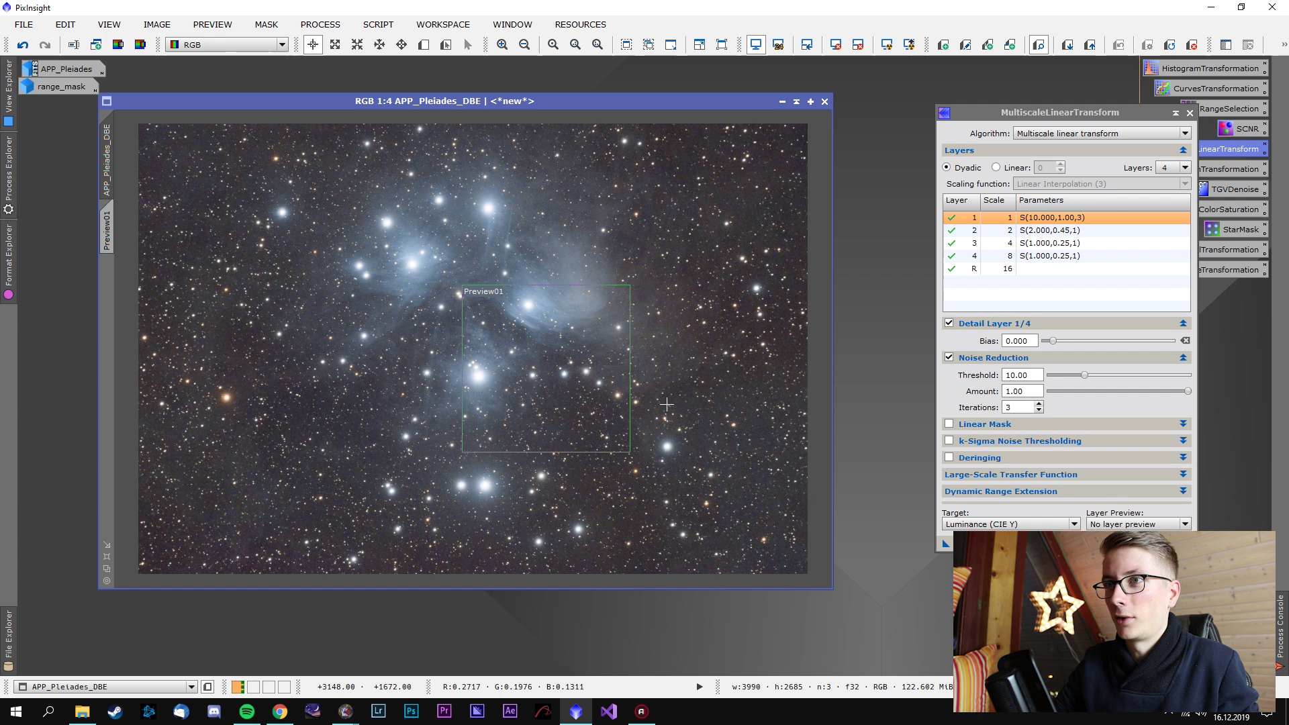
Compare the star field and nebula before and after MultiscaleLinearTransform by undoing and redoing it, and close the process
scroll(645, 393, up, 2)
scroll(641, 389, up, 2)
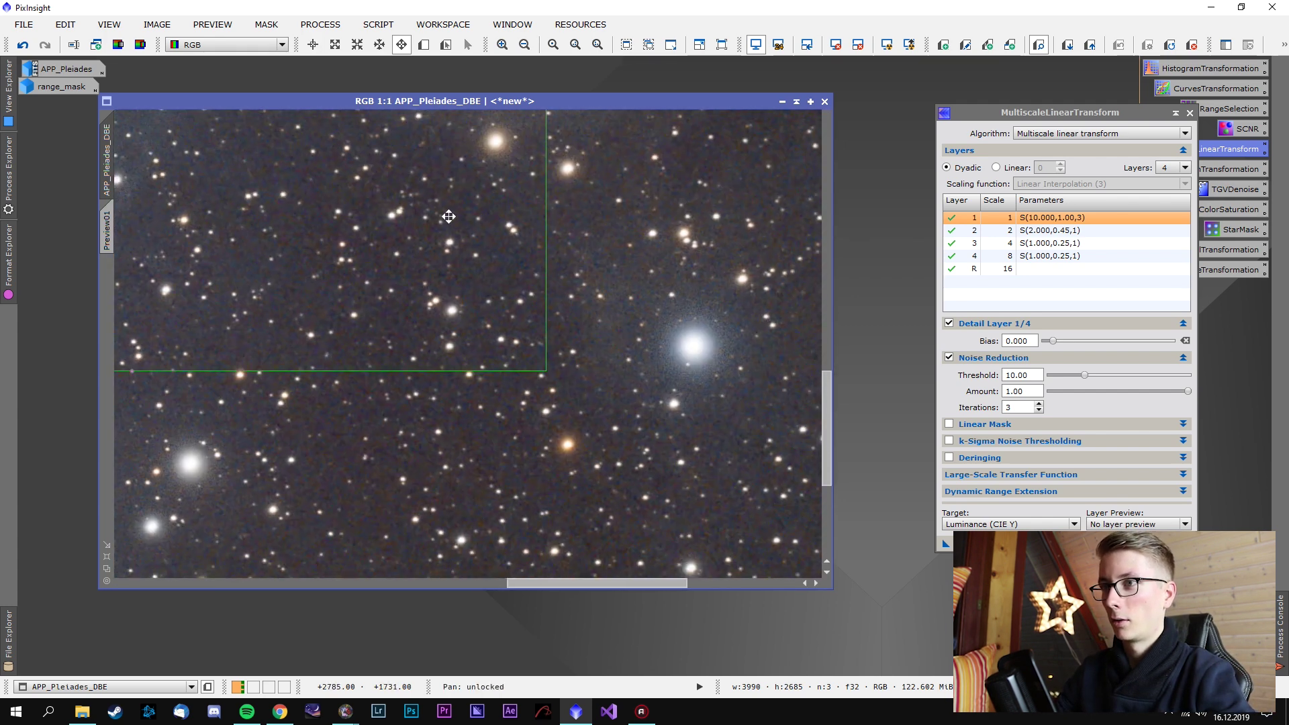
right_click(550, 309)
click(587, 326)
right_click(581, 320)
click(628, 359)
drag(398, 282, 705, 723)
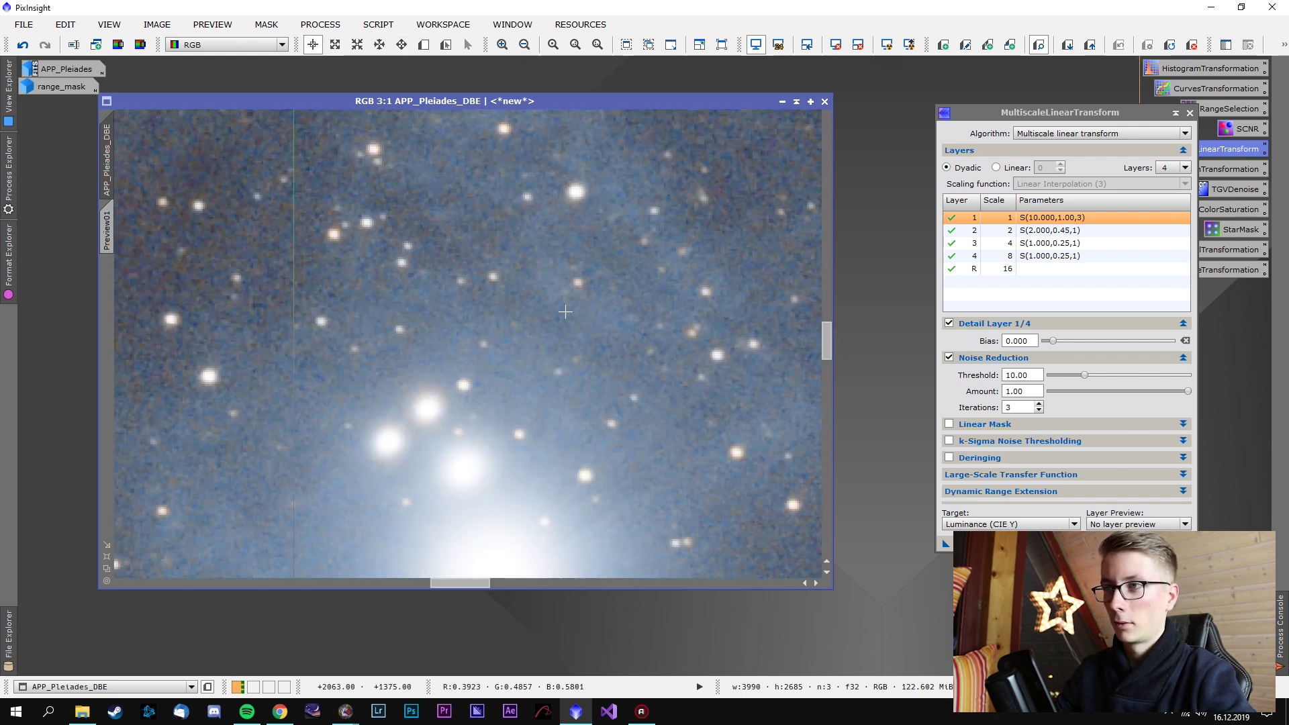
right_click(652, 290)
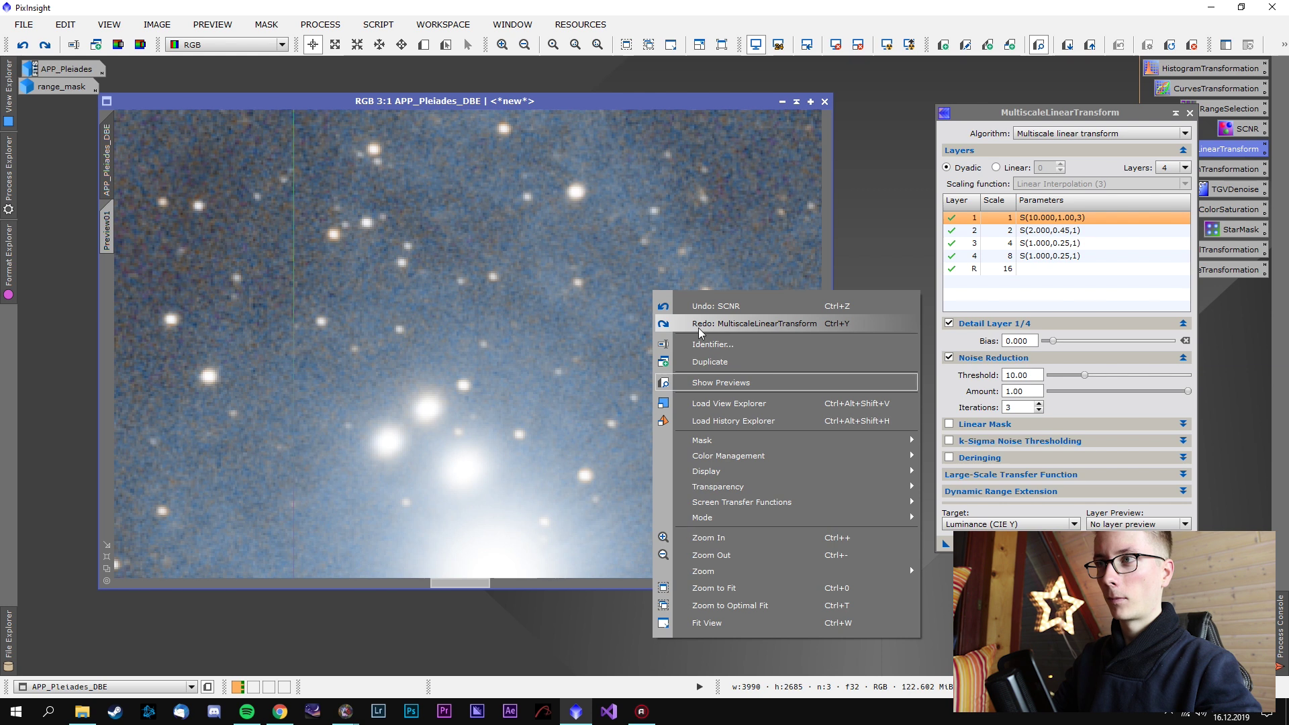
click(698, 325)
scroll(702, 333, down, 4)
scroll(709, 365, down, 1)
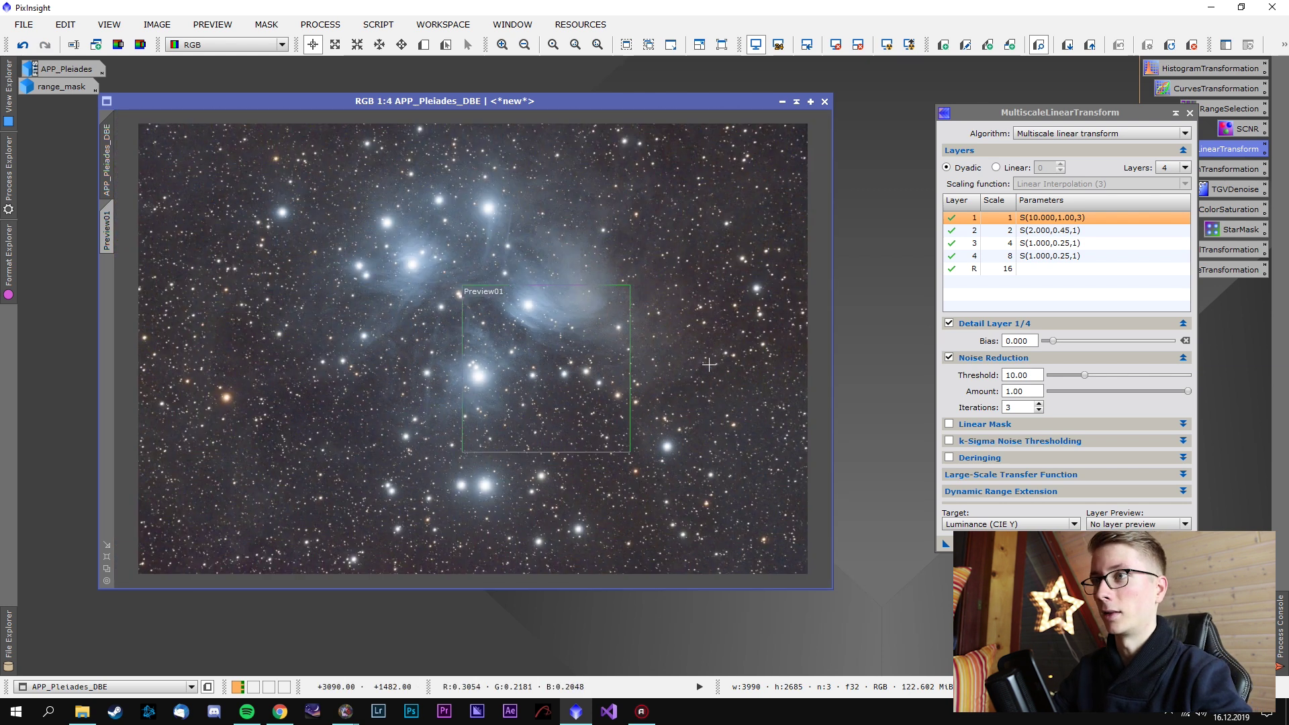
click(1188, 113)
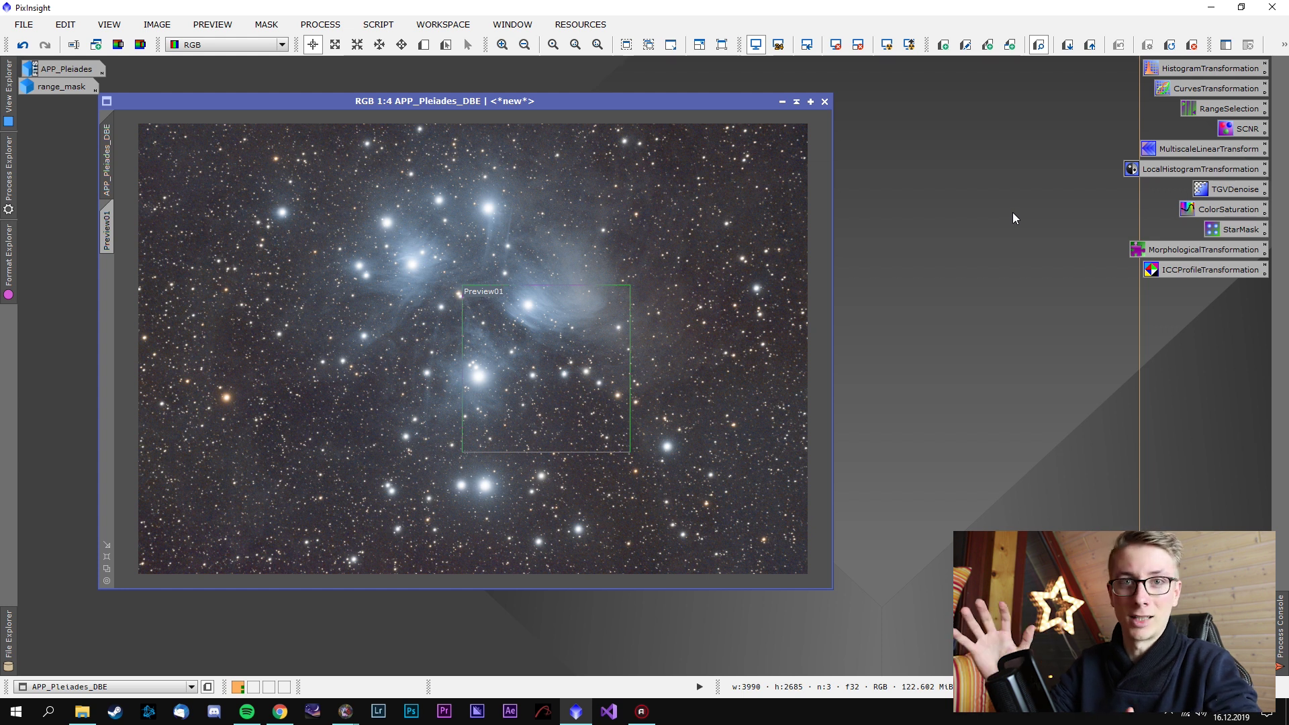
Open the saved LocalHistogramTransformation process beside the image and delete the image's existing preview
double_click(1145, 169)
drag(949, 257, 1075, 345)
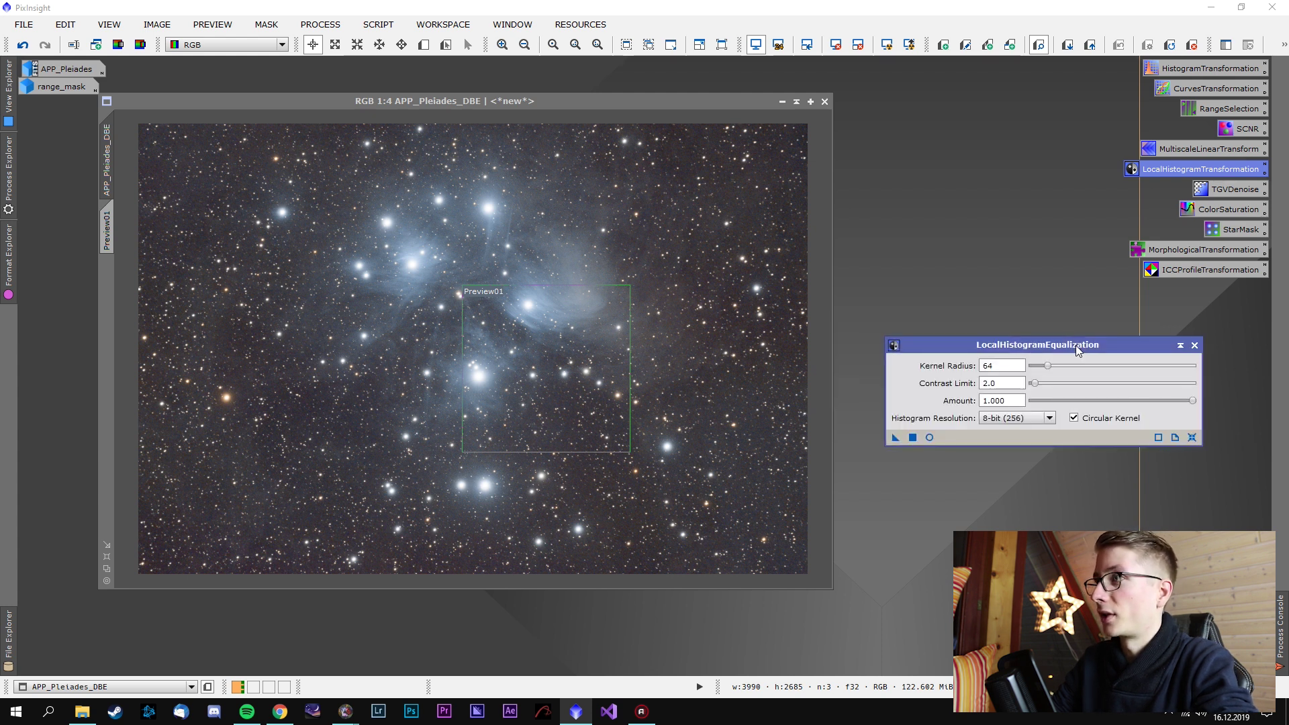
click(211, 29)
click(231, 276)
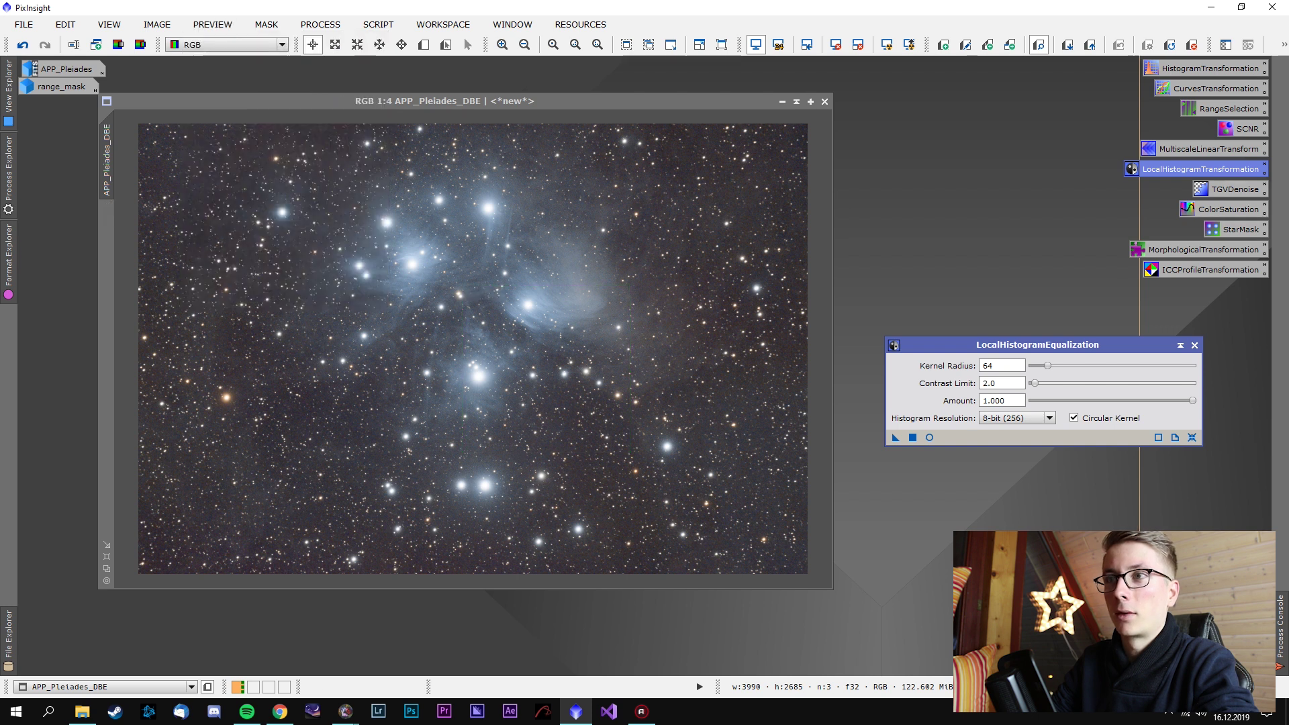
Create a preview about 1440 × 708 px over the central nebulosity and display it on its own
click(423, 44)
drag(354, 228, 595, 347)
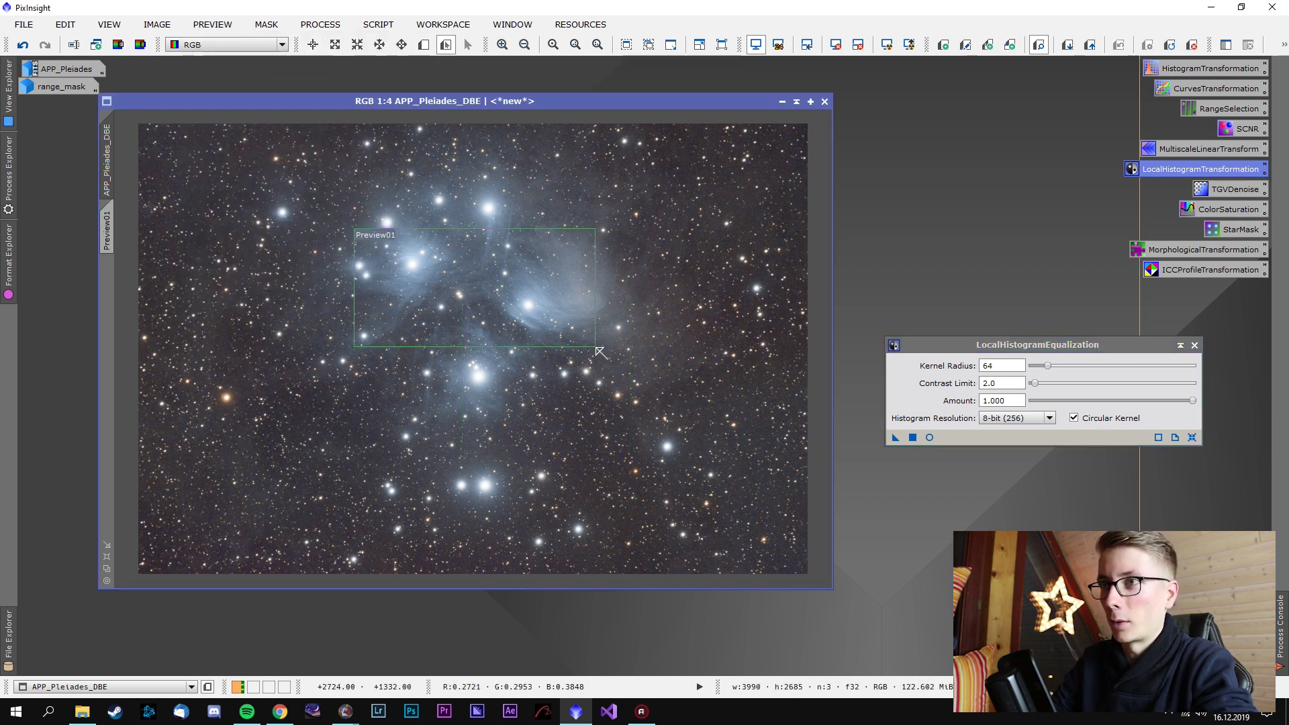
click(106, 231)
scroll(302, 289, up, 1)
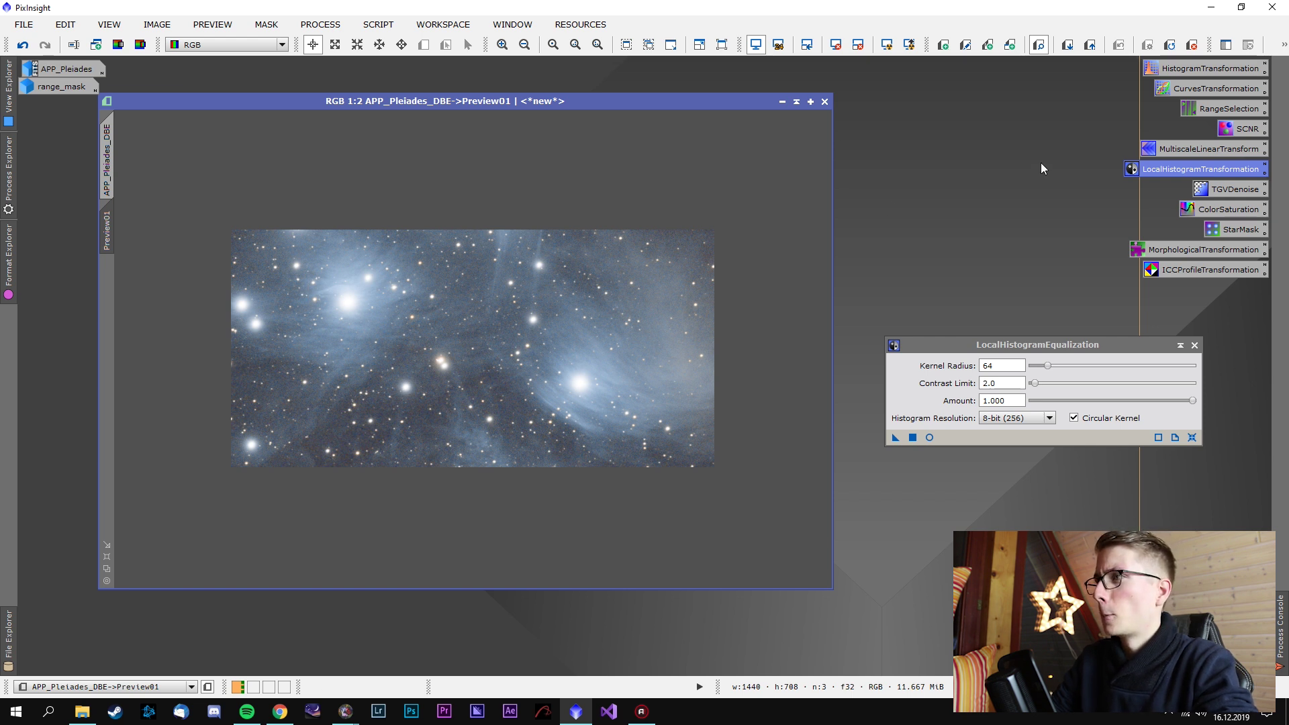
Open the saved RangeSelection process with a real-time preview of the full image and reset its parameters
double_click(1236, 107)
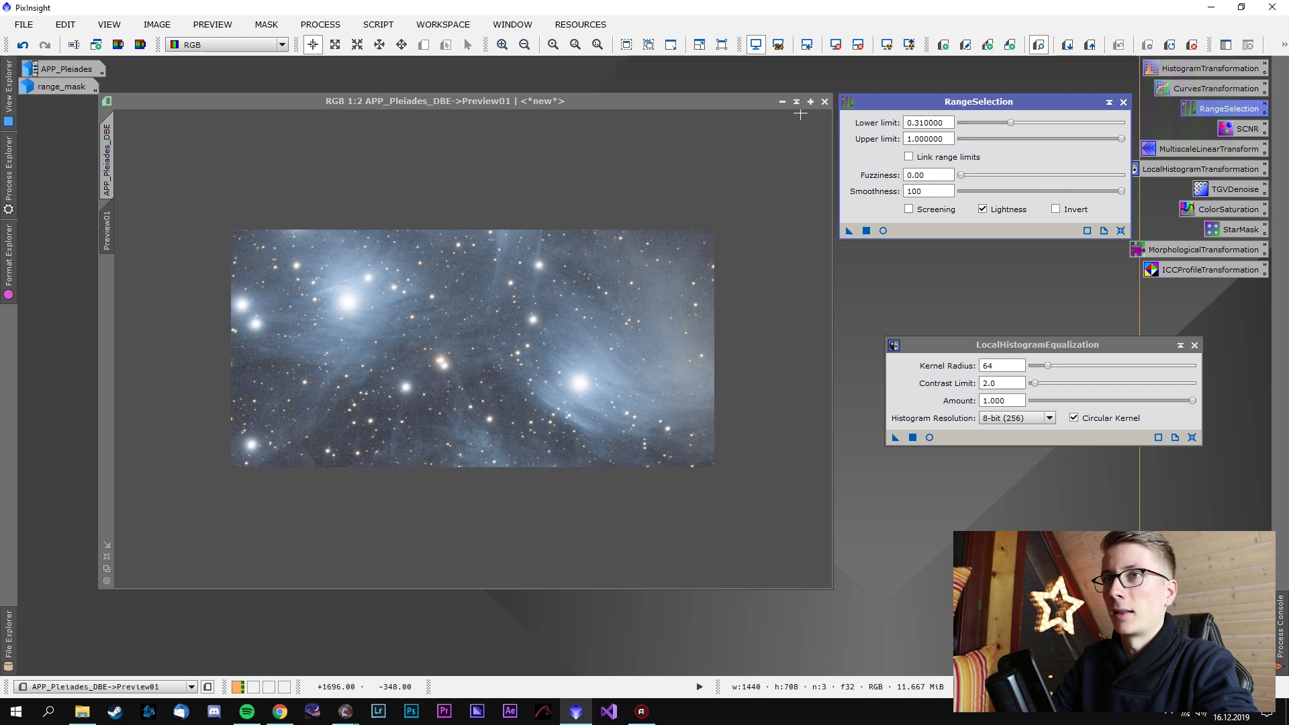
click(107, 141)
click(883, 230)
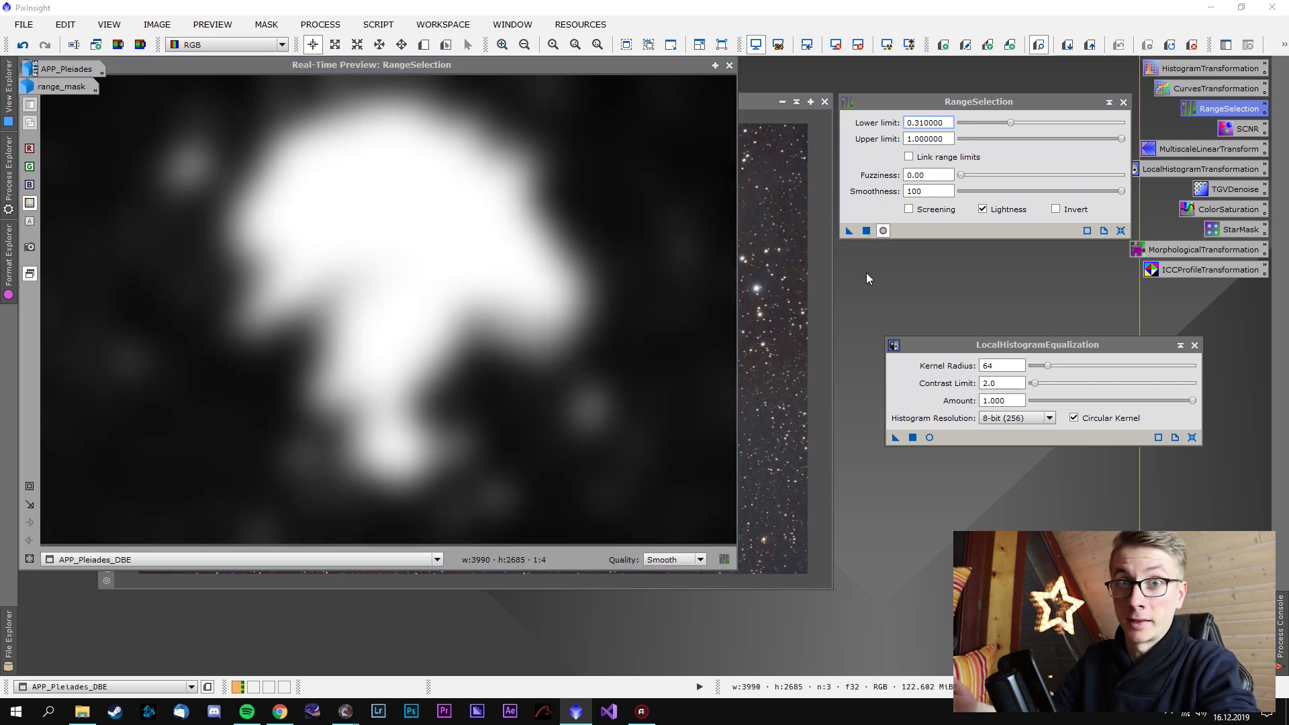
click(1120, 231)
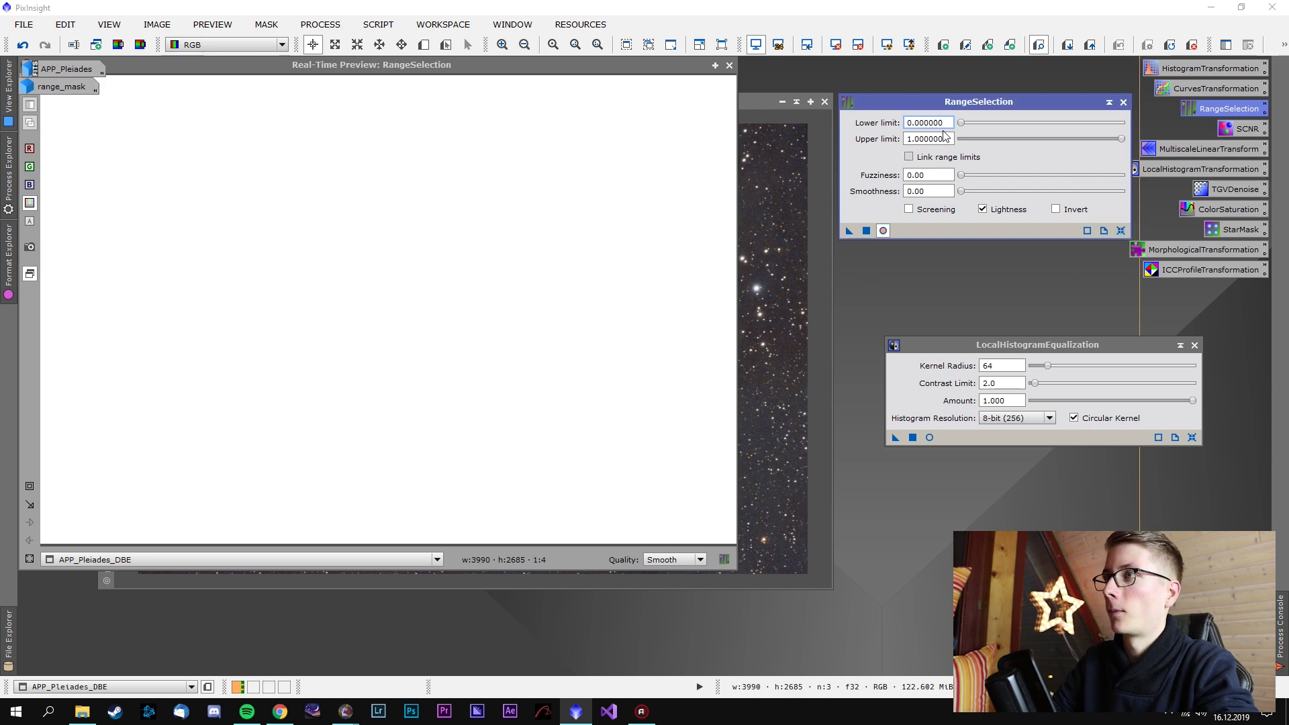
Generate a lightness range mask from the full image with RangeSelection, using lower limit 0.34 and smoothness 100
drag(991, 128, 1014, 129)
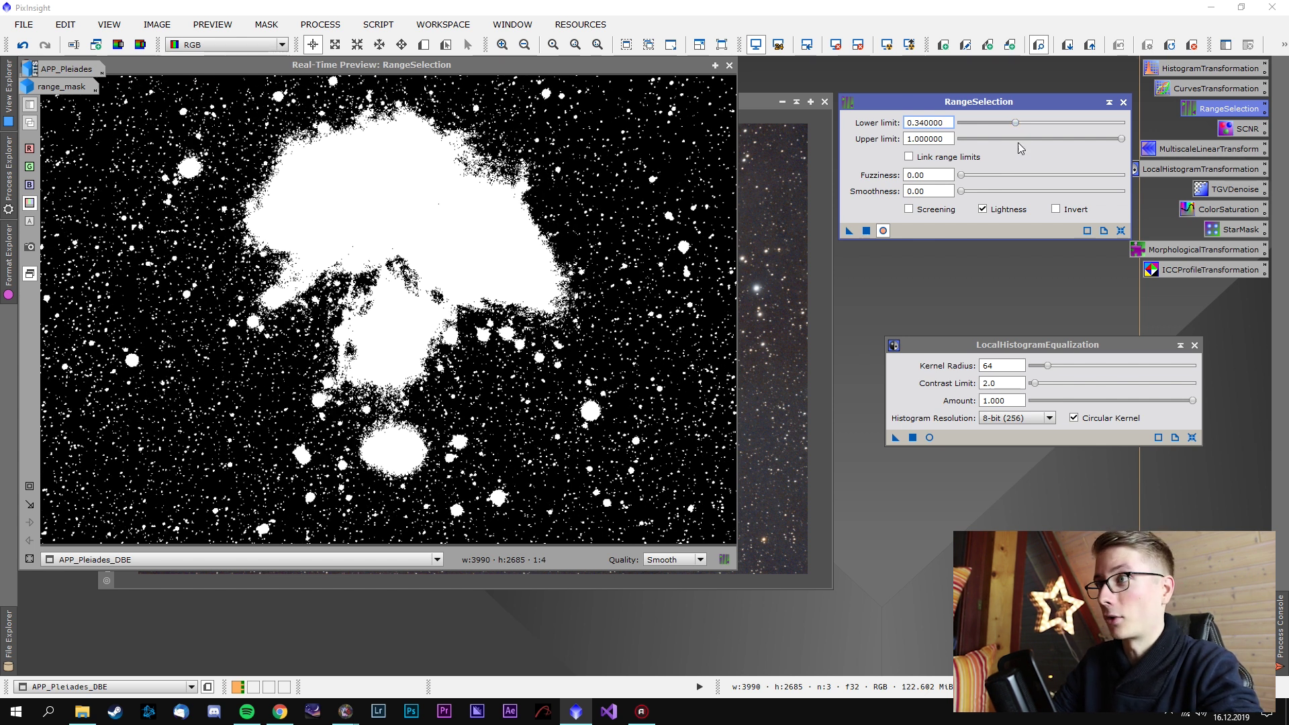
mouse_move(960, 191)
mouse_down()
mouse_move(976, 192)
mouse_move(942, 198)
mouse_up()
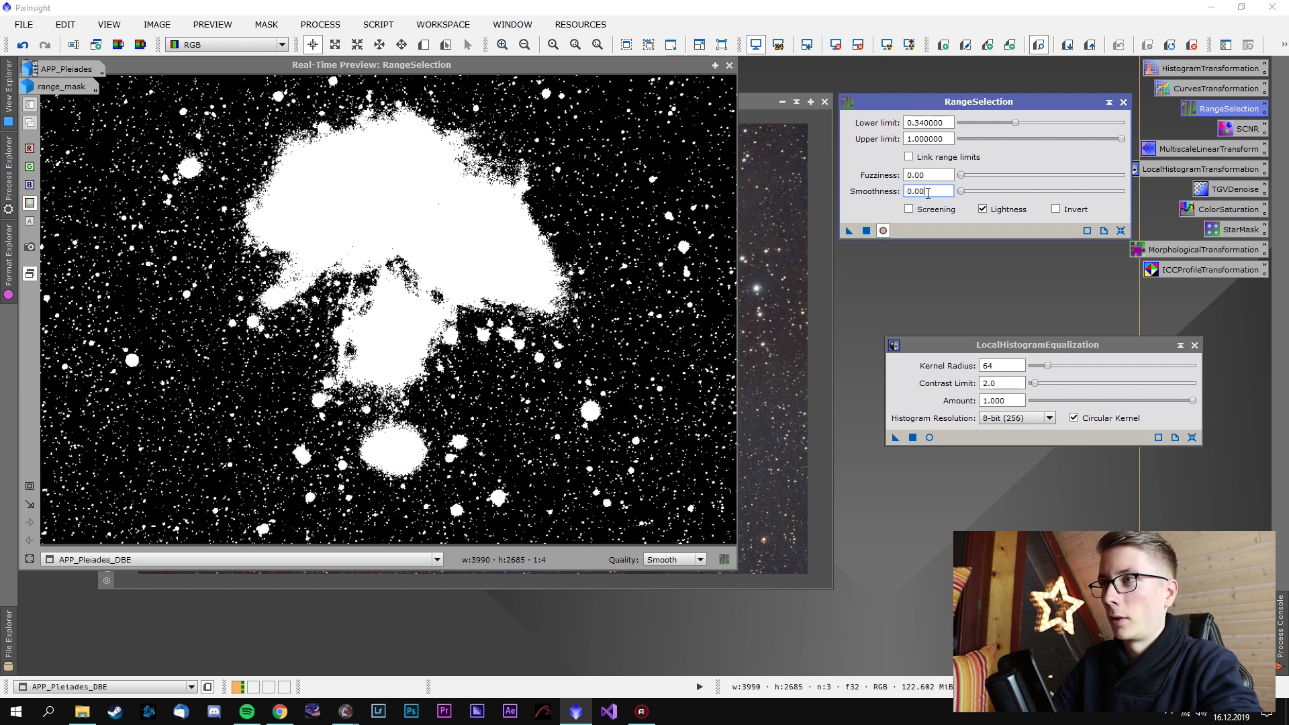
drag(960, 193, 1210, 185)
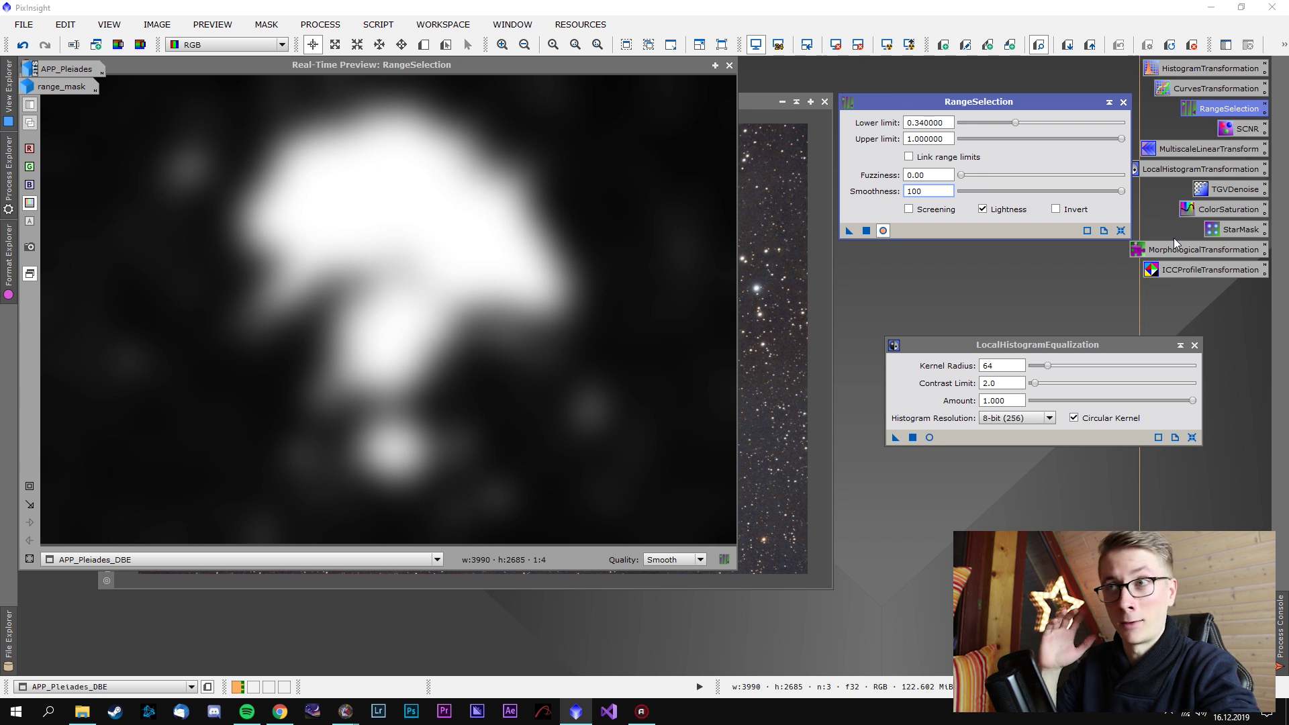
click(729, 65)
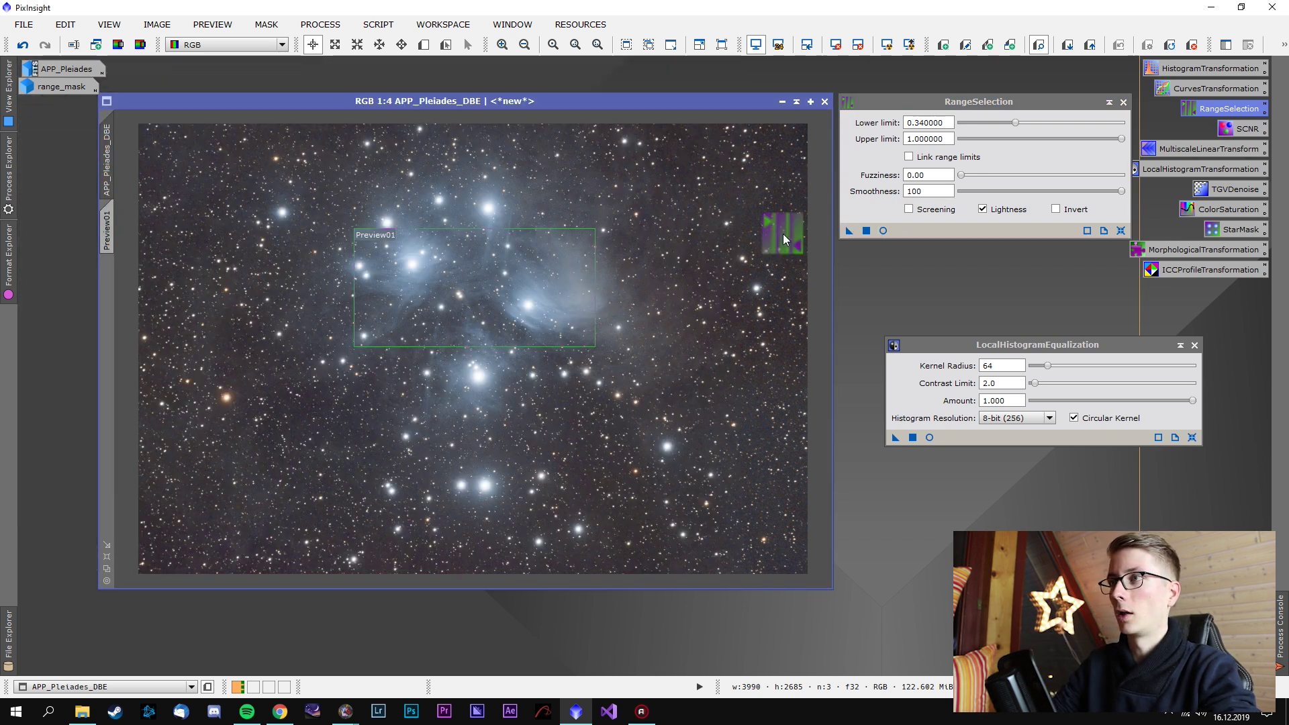
drag(783, 233, 784, 236)
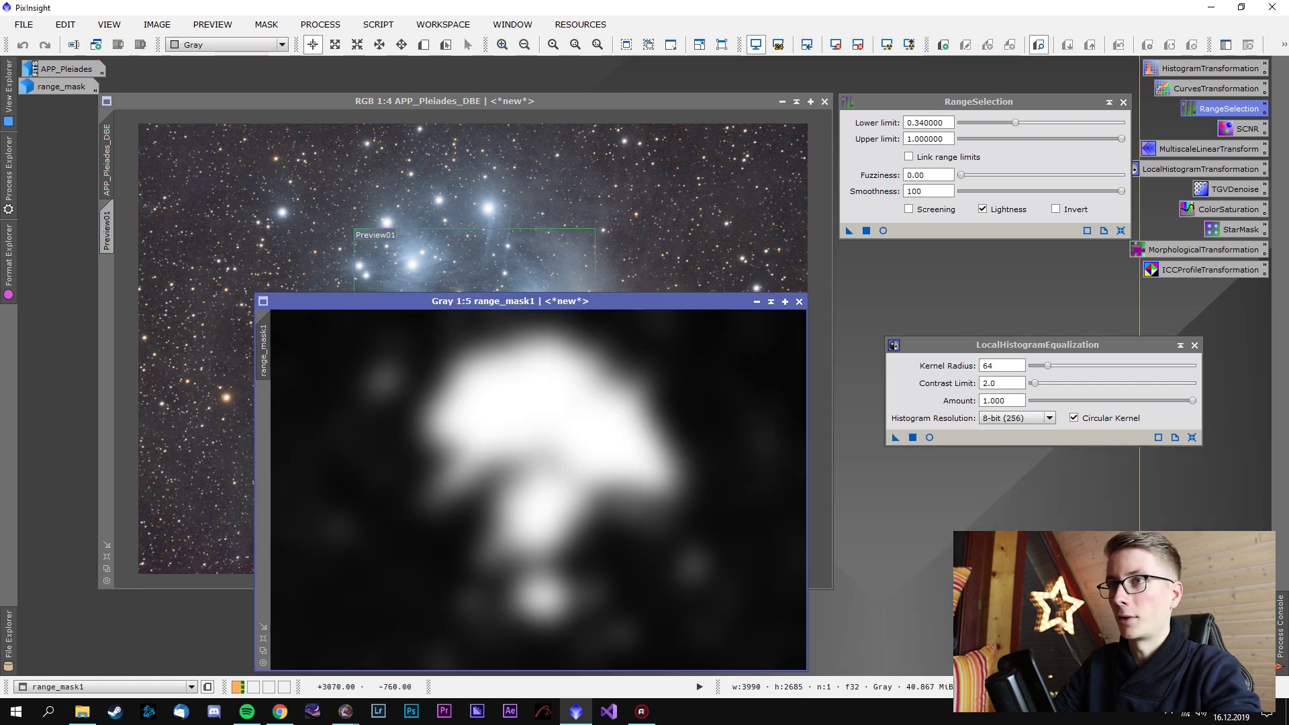
Apply the new blurred nebula range mask to the Pleiades image and minimize the mask window
drag(347, 308, 424, 225)
drag(341, 268, 99, 296)
click(833, 219)
drag(645, 409, 70, 112)
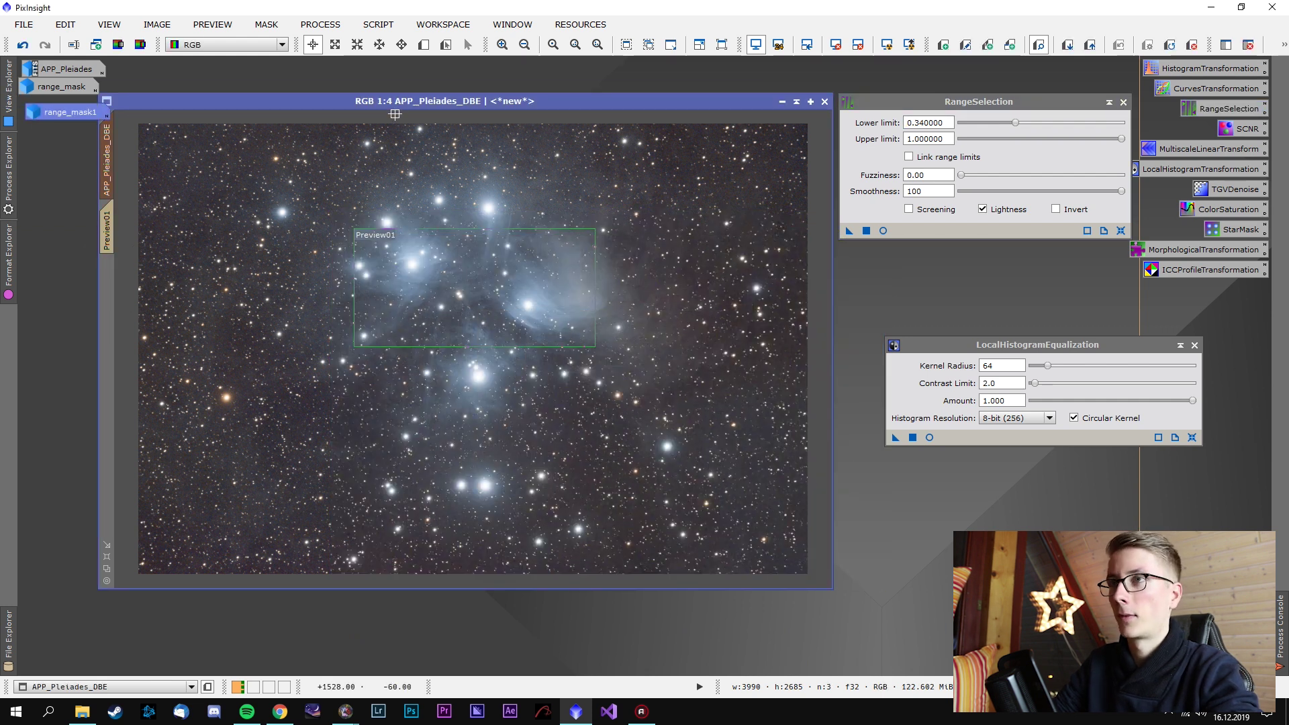
Show the mask on the Pleiades image to check which areas it protects, and hide it again
click(265, 24)
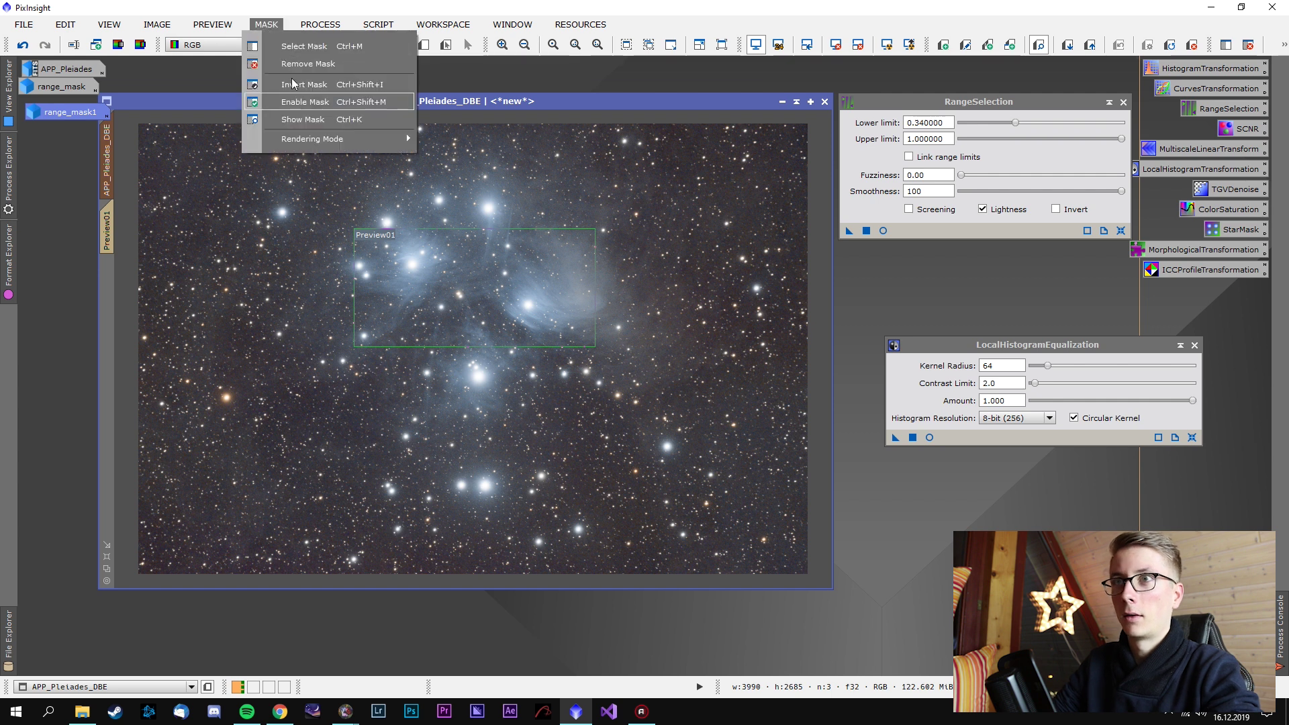
click(306, 120)
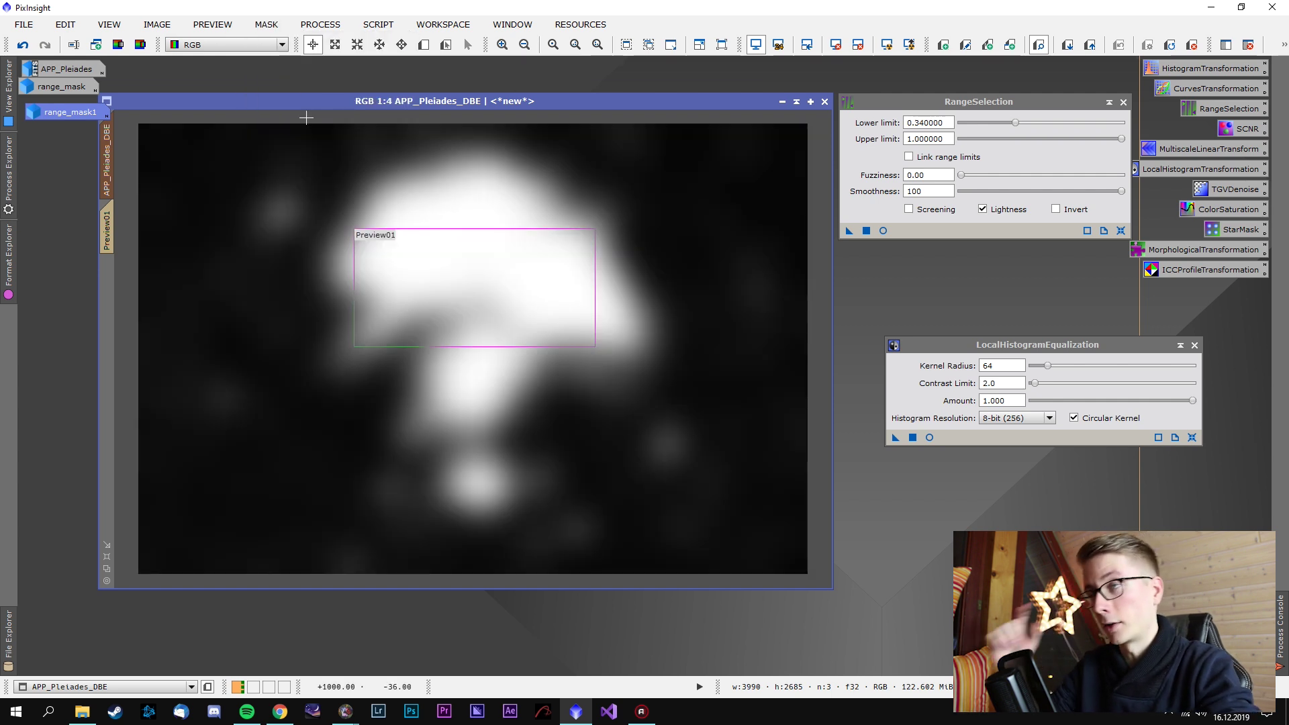
click(265, 24)
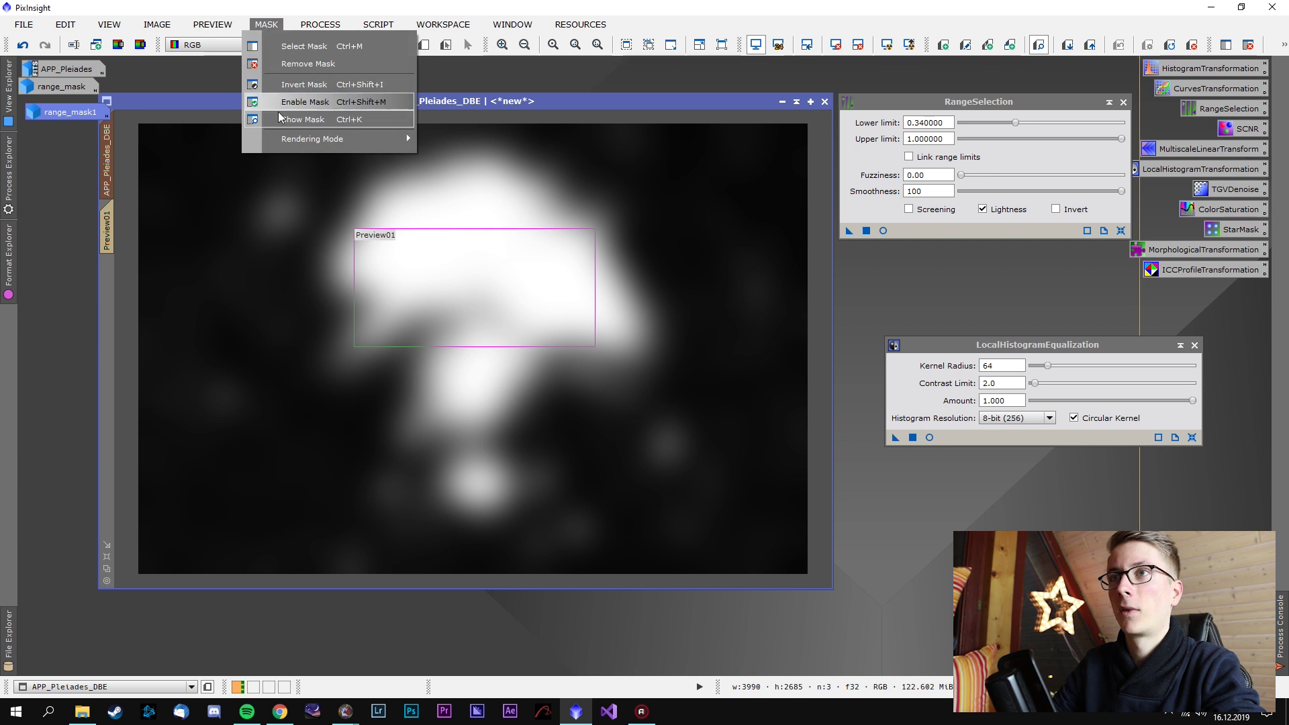
click(295, 119)
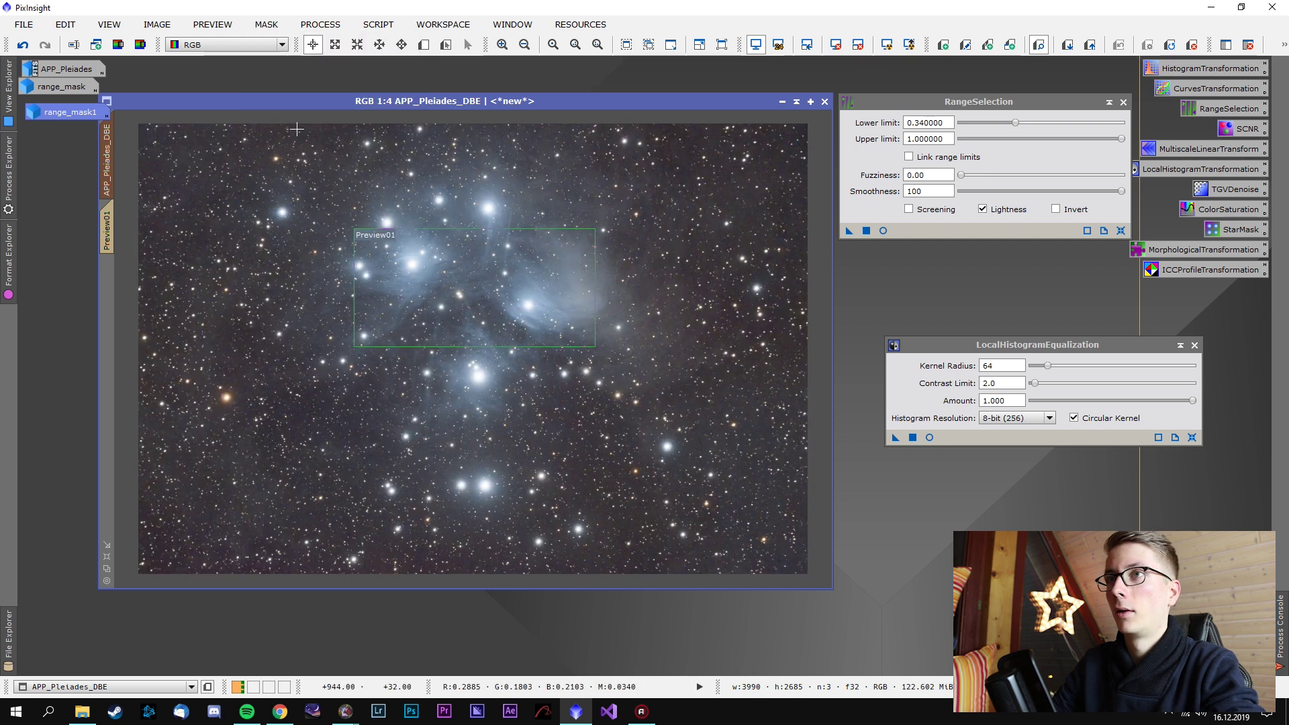
Set LocalHistogramEqualization to kernel radius 100, contrast limit 1.5 and amount 0.75
double_click(1007, 366)
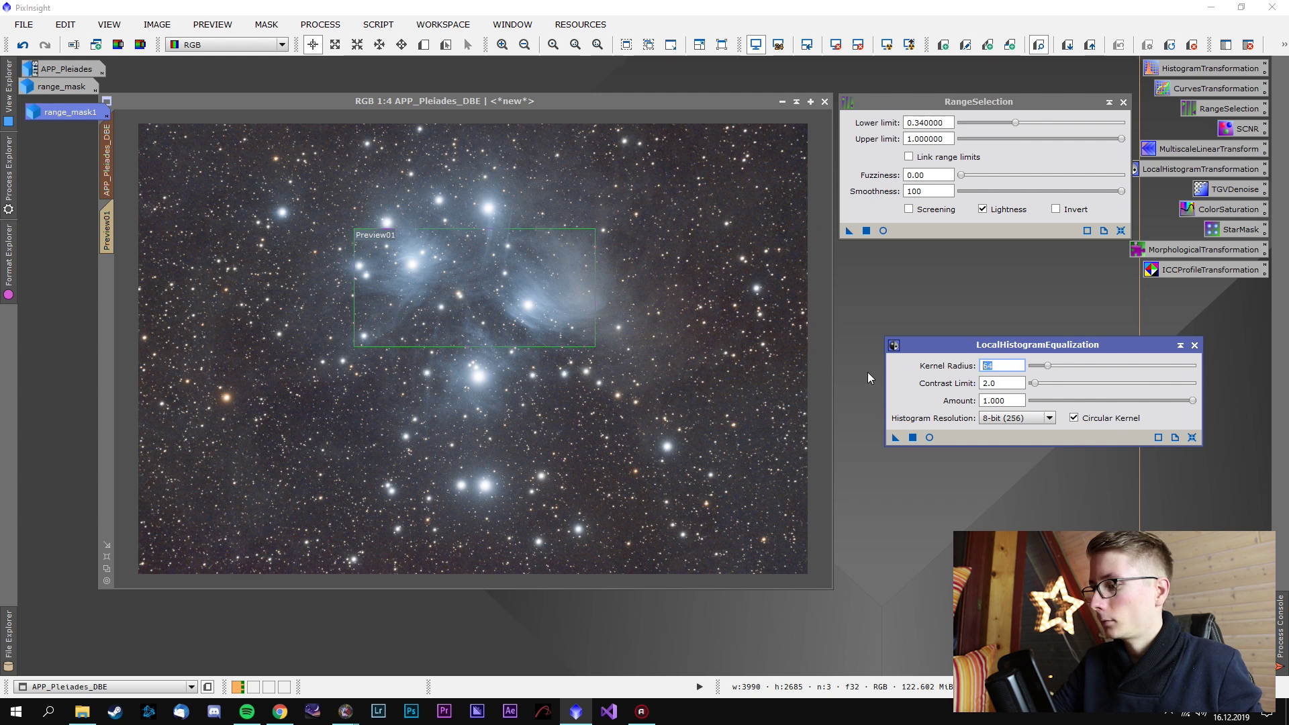
text(100)
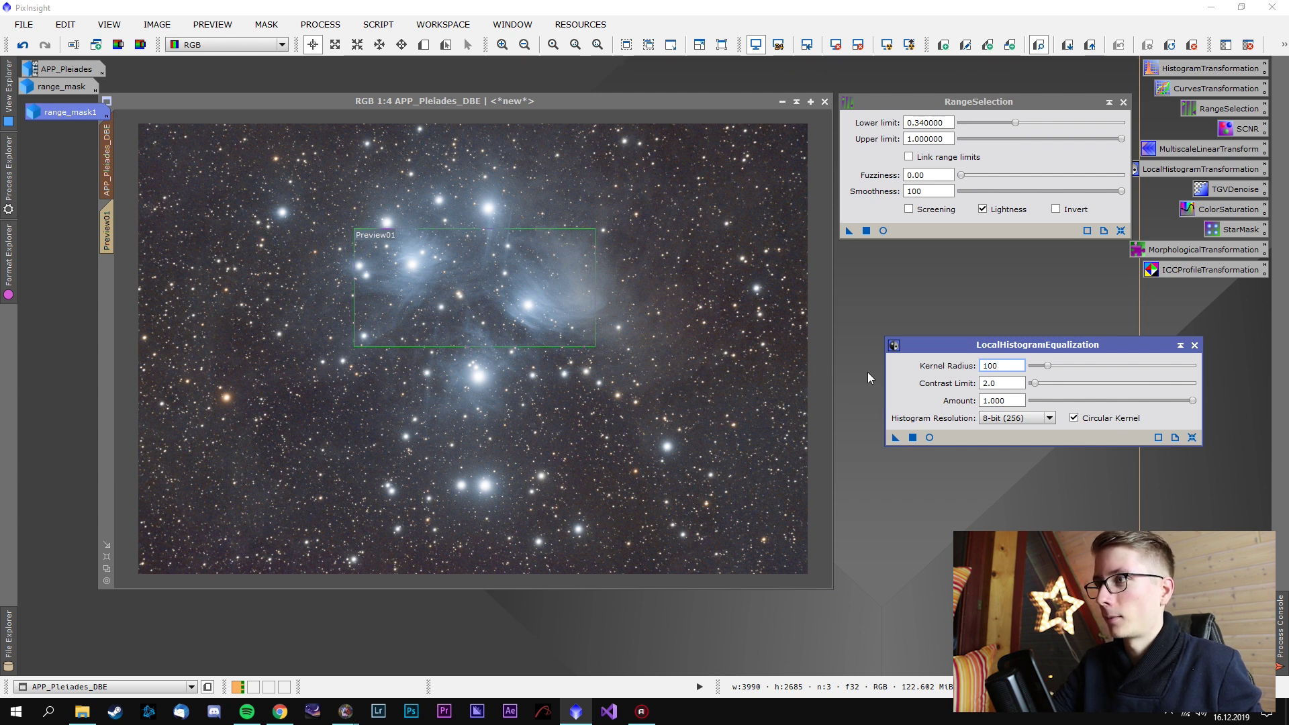
click(1006, 384)
text(1.656)
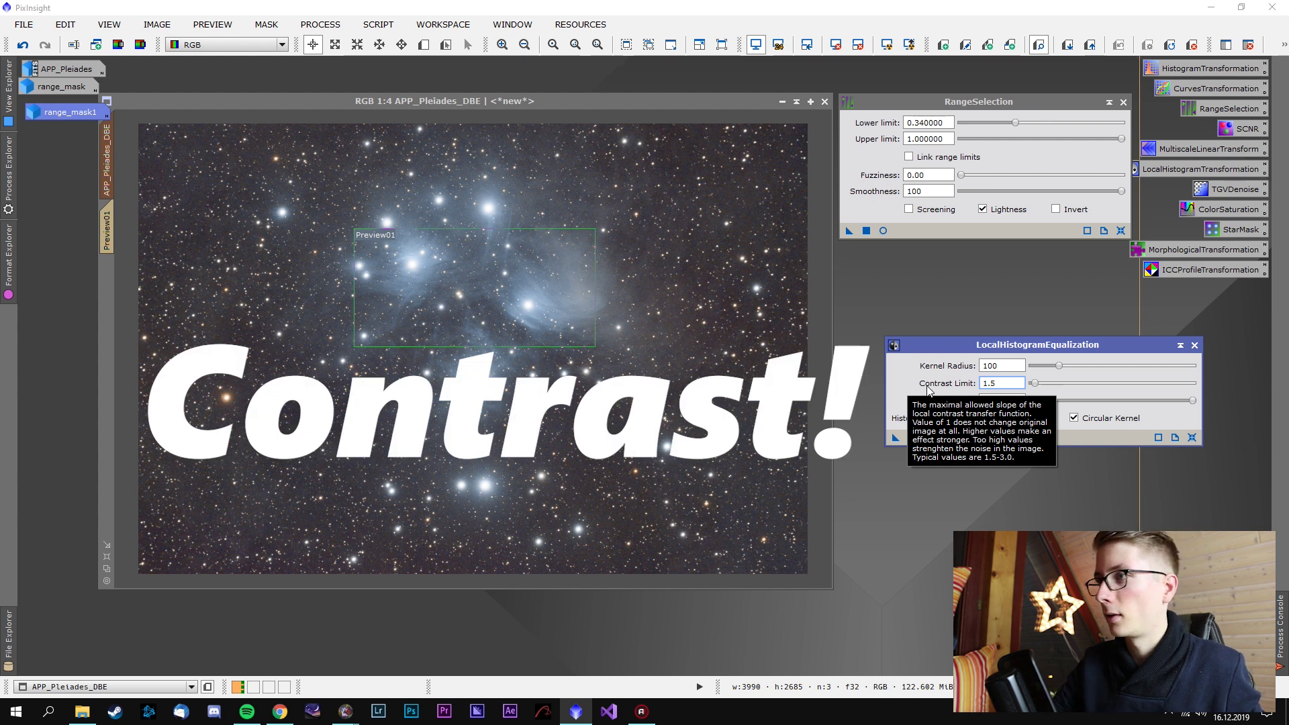
click(957, 499)
click(1014, 401)
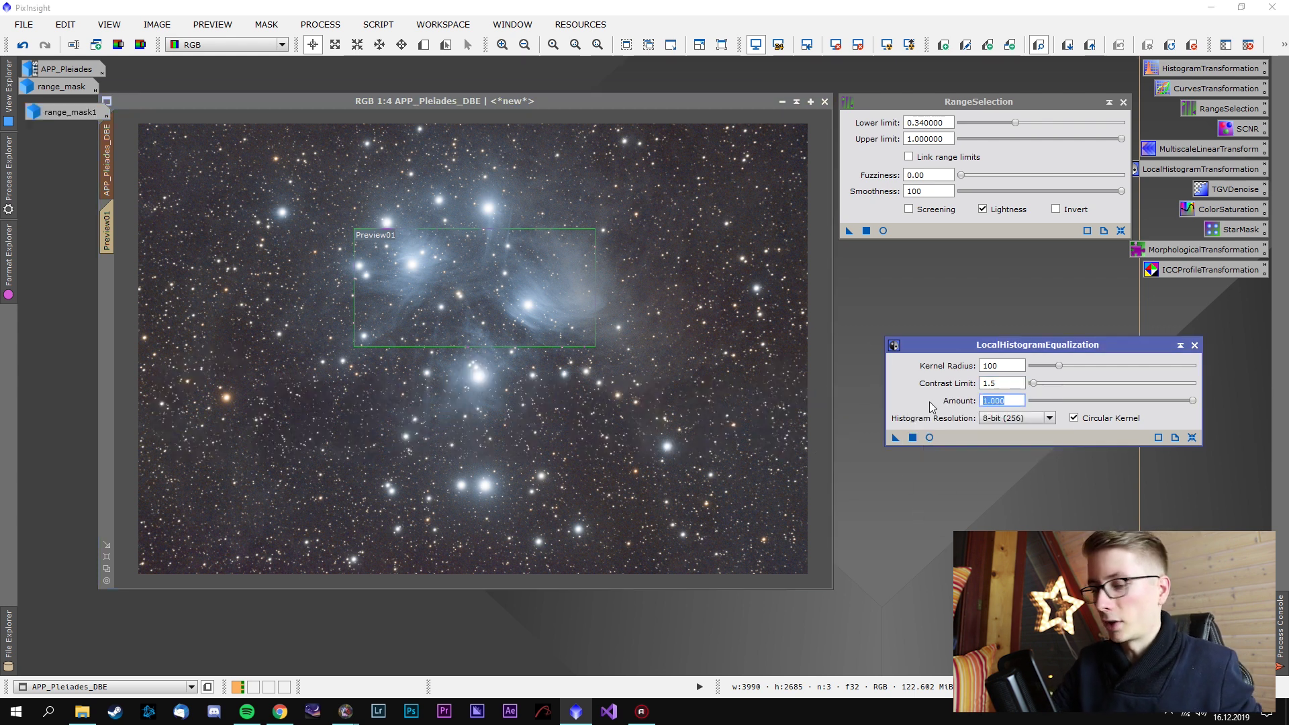
mouse_move(930, 406)
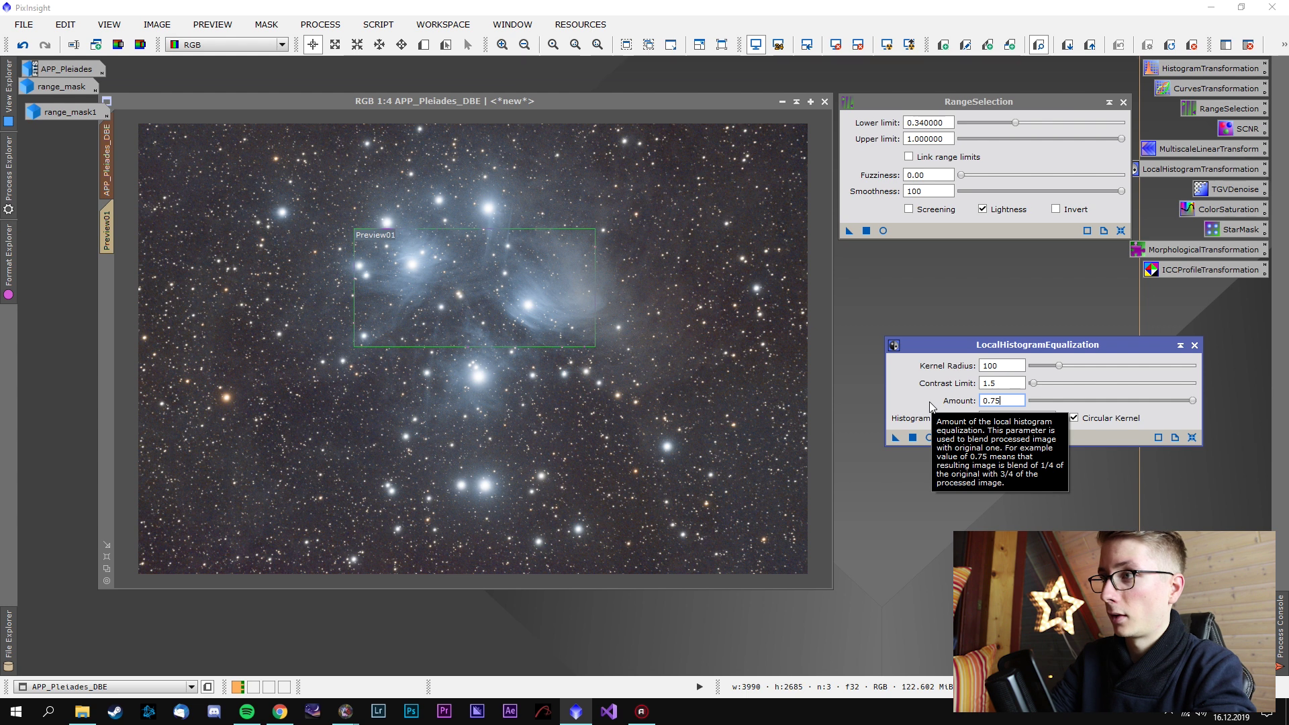
key(Return)
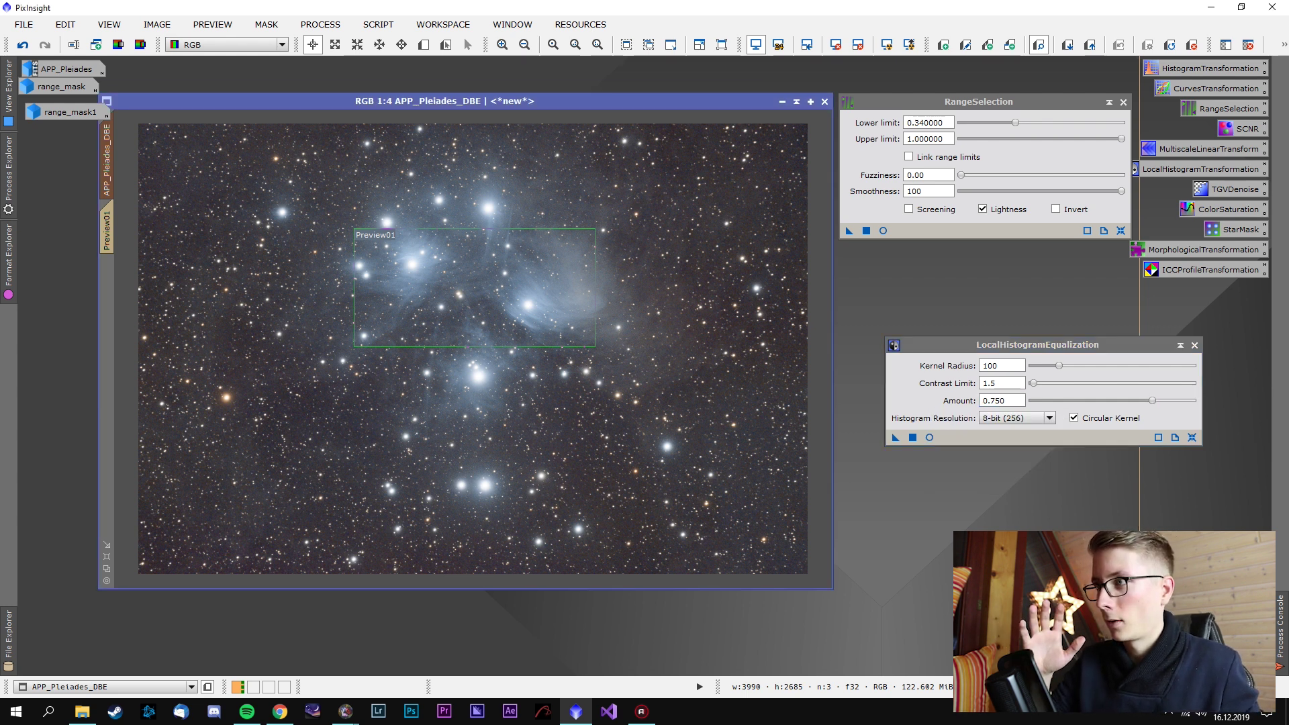
Set the histogram resolution to 12-bit (4096) and apply LocalHistogramEqualization to Preview01
click(1035, 423)
click(1020, 450)
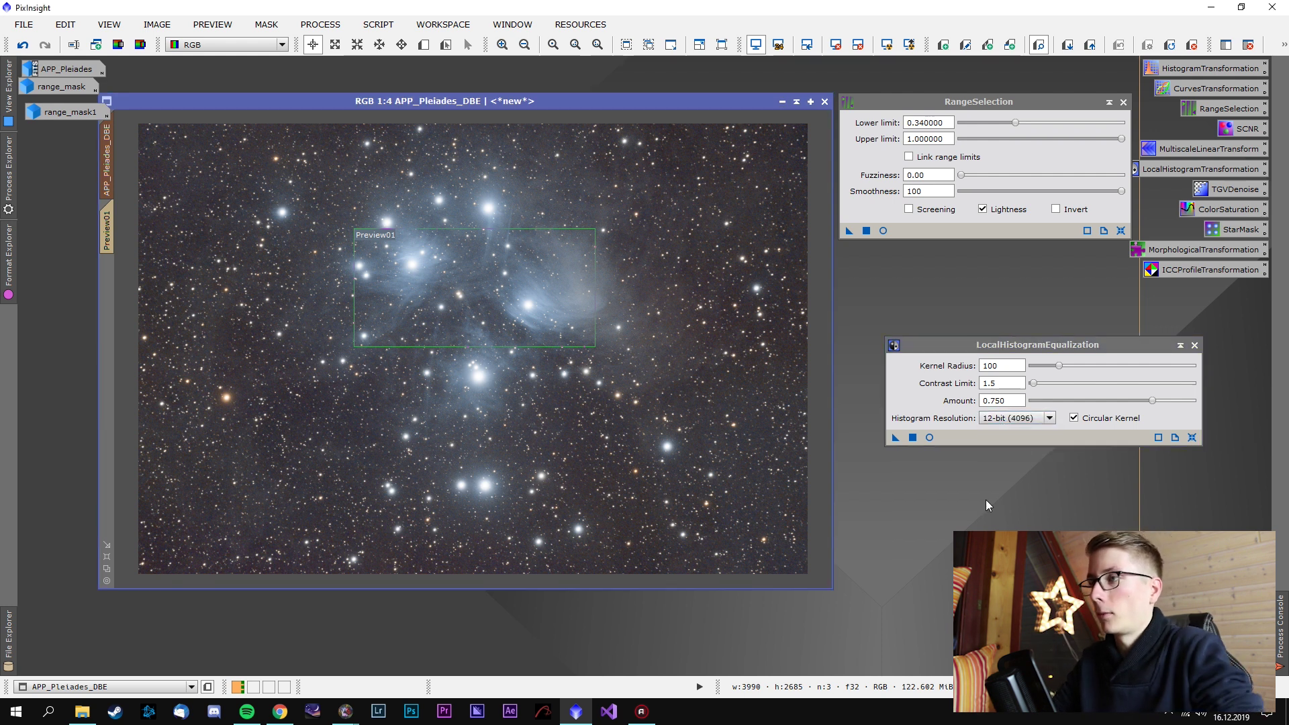
click(107, 230)
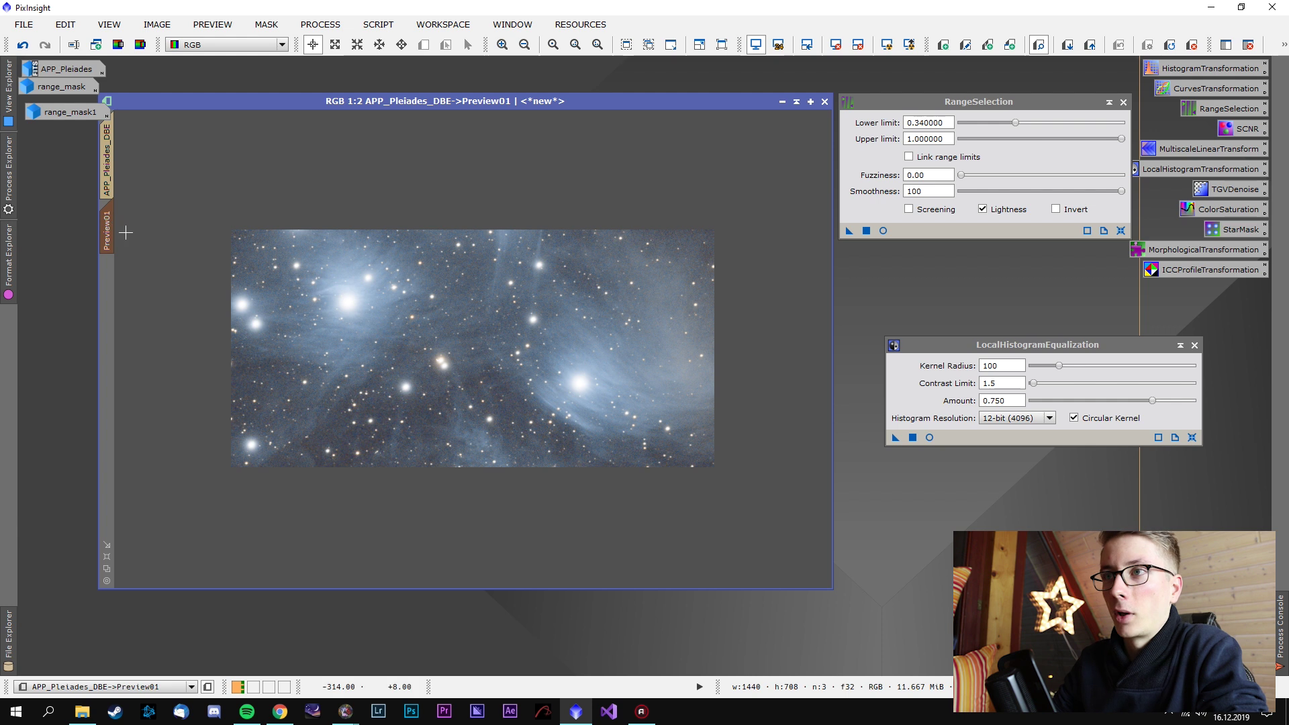
drag(895, 437, 636, 386)
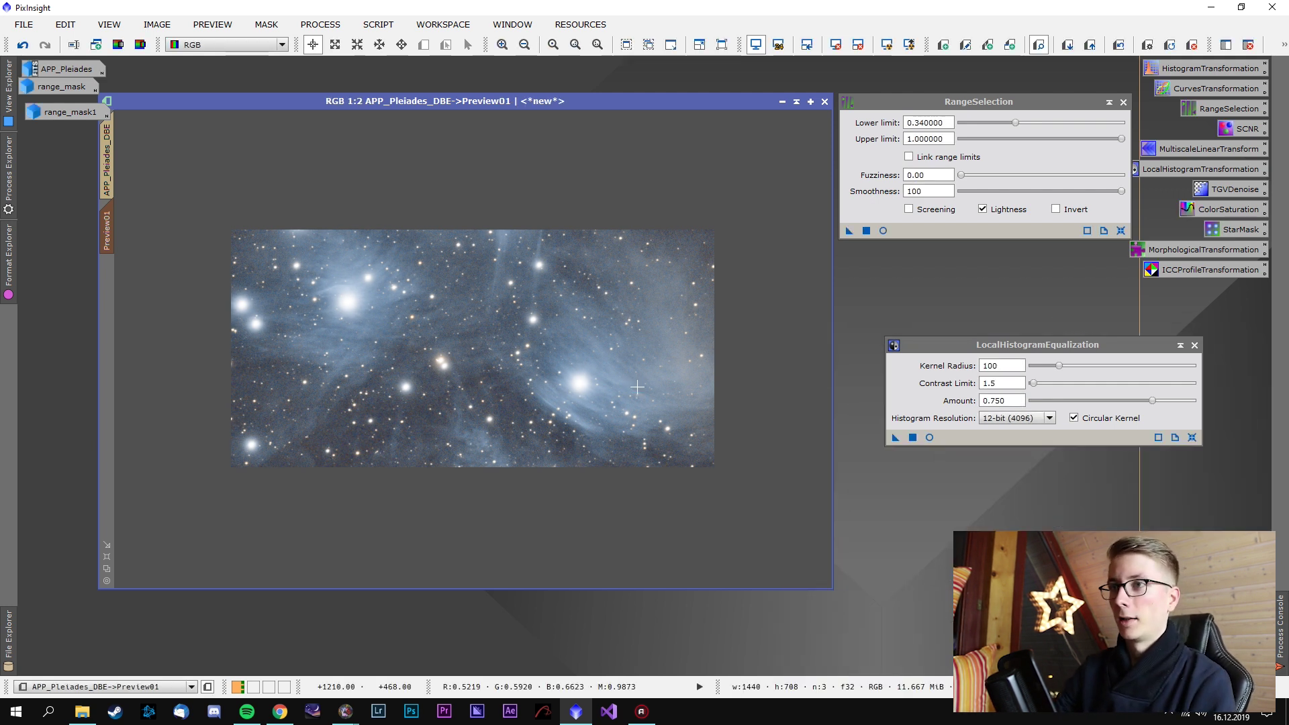
Compare the nebula structure in Preview01 before and after LocalHistogramEqualization by repeatedly undoing and redoing it
right_click(645, 336)
click(671, 331)
right_click(645, 343)
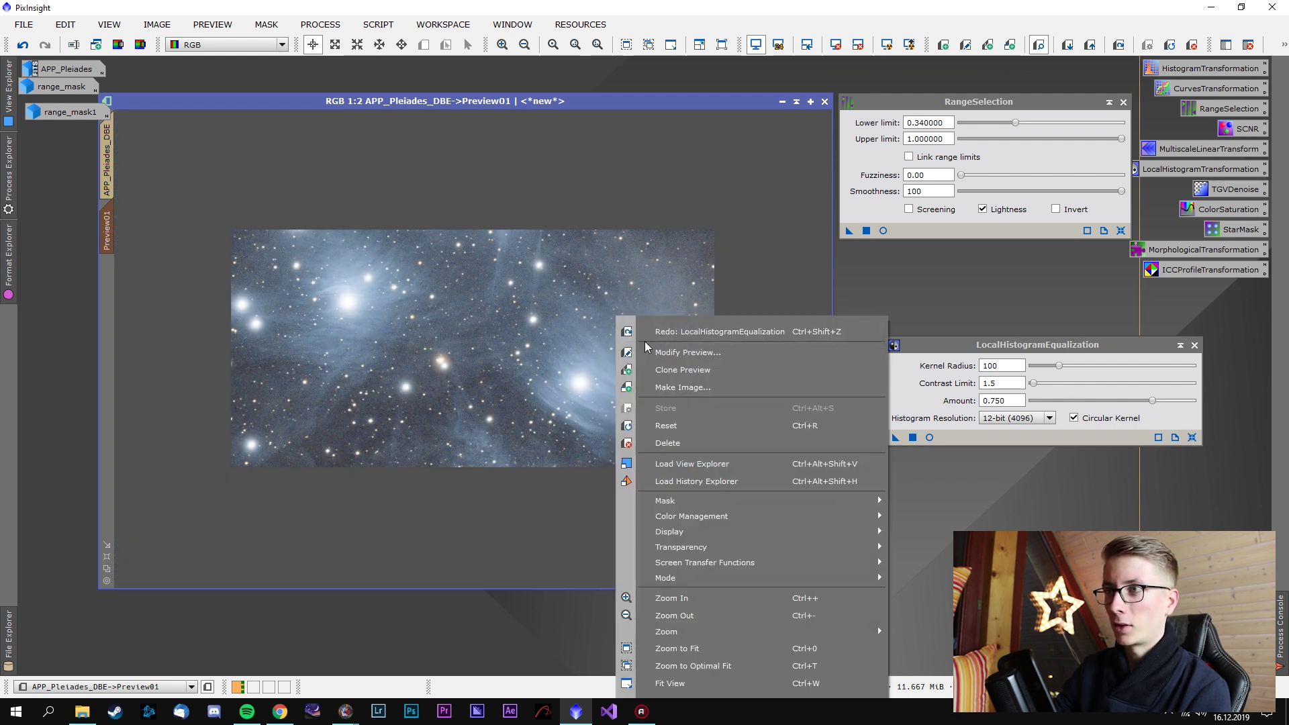
click(650, 332)
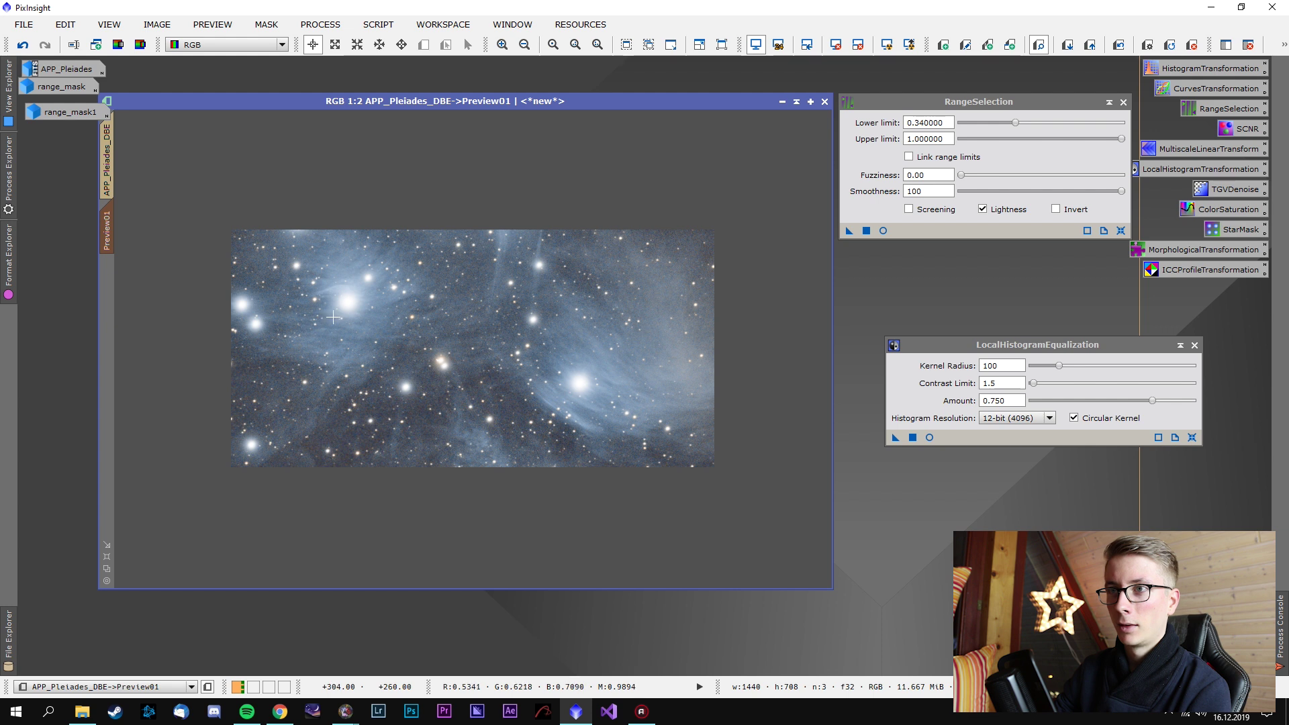
right_click(623, 304)
click(625, 313)
right_click(604, 286)
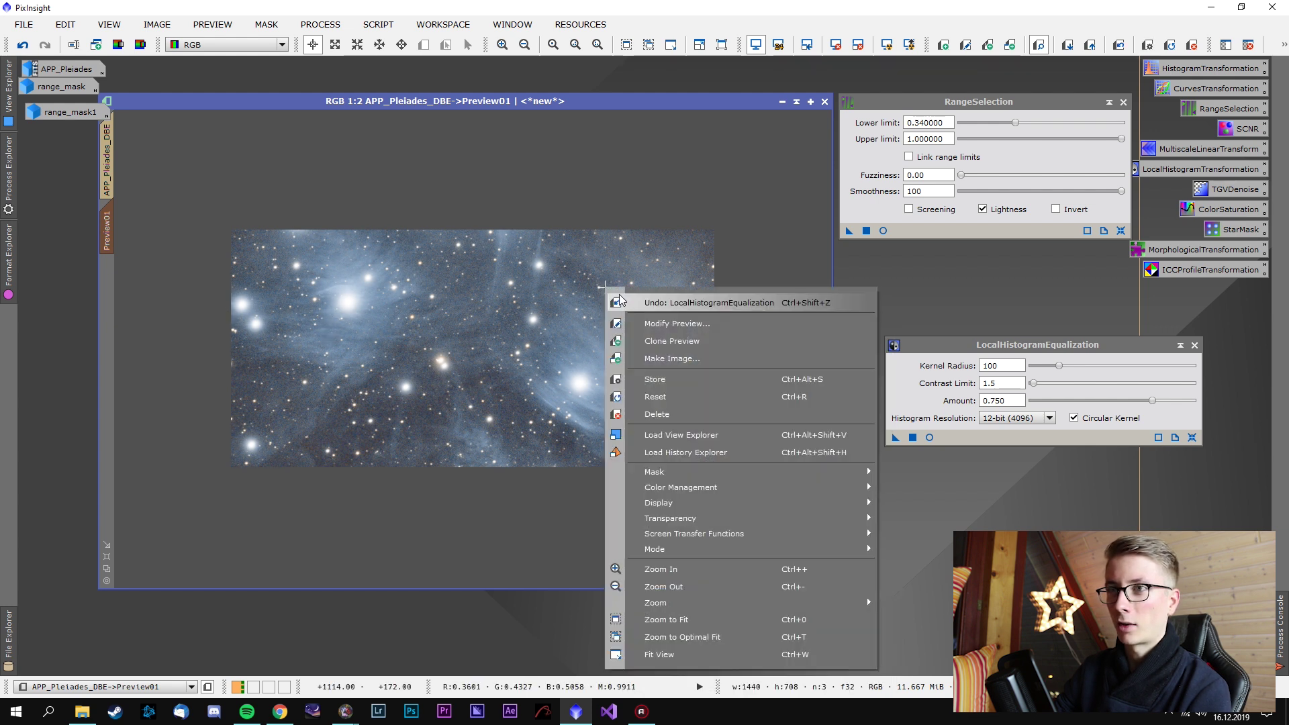
click(619, 294)
right_click(572, 277)
click(639, 307)
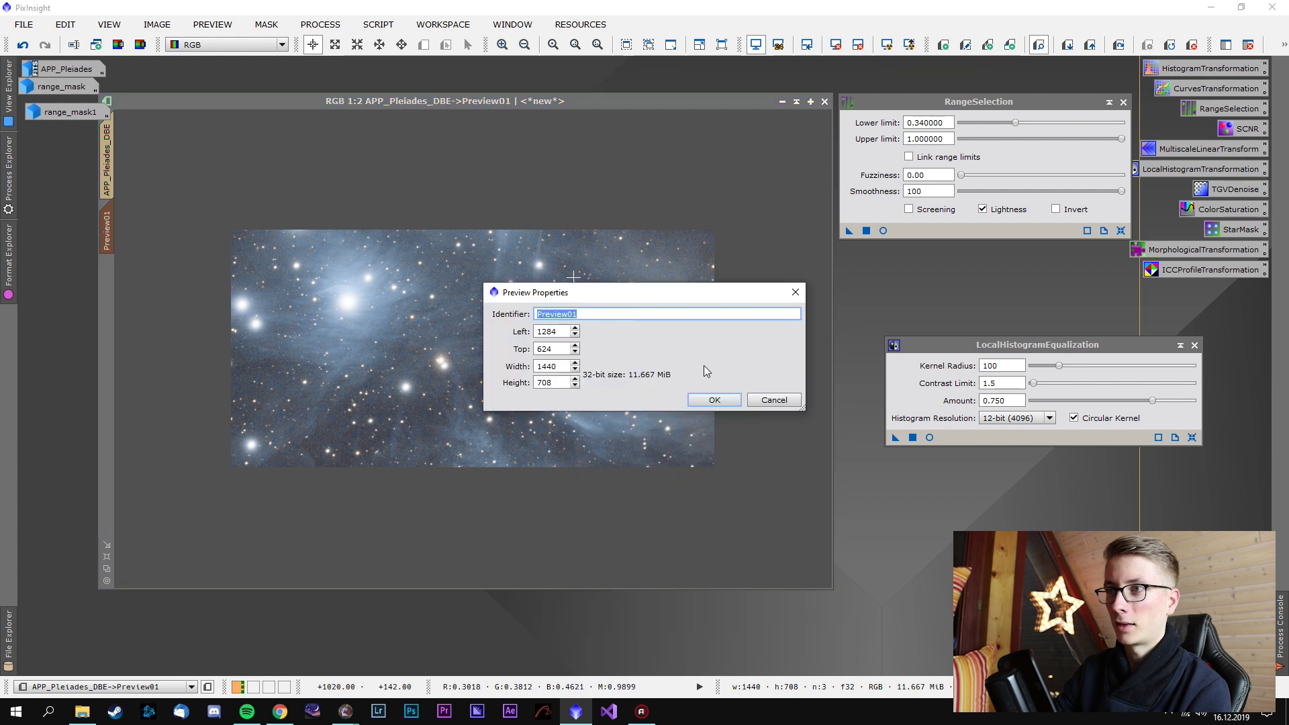
click(768, 399)
right_click(637, 304)
click(669, 312)
right_click(669, 312)
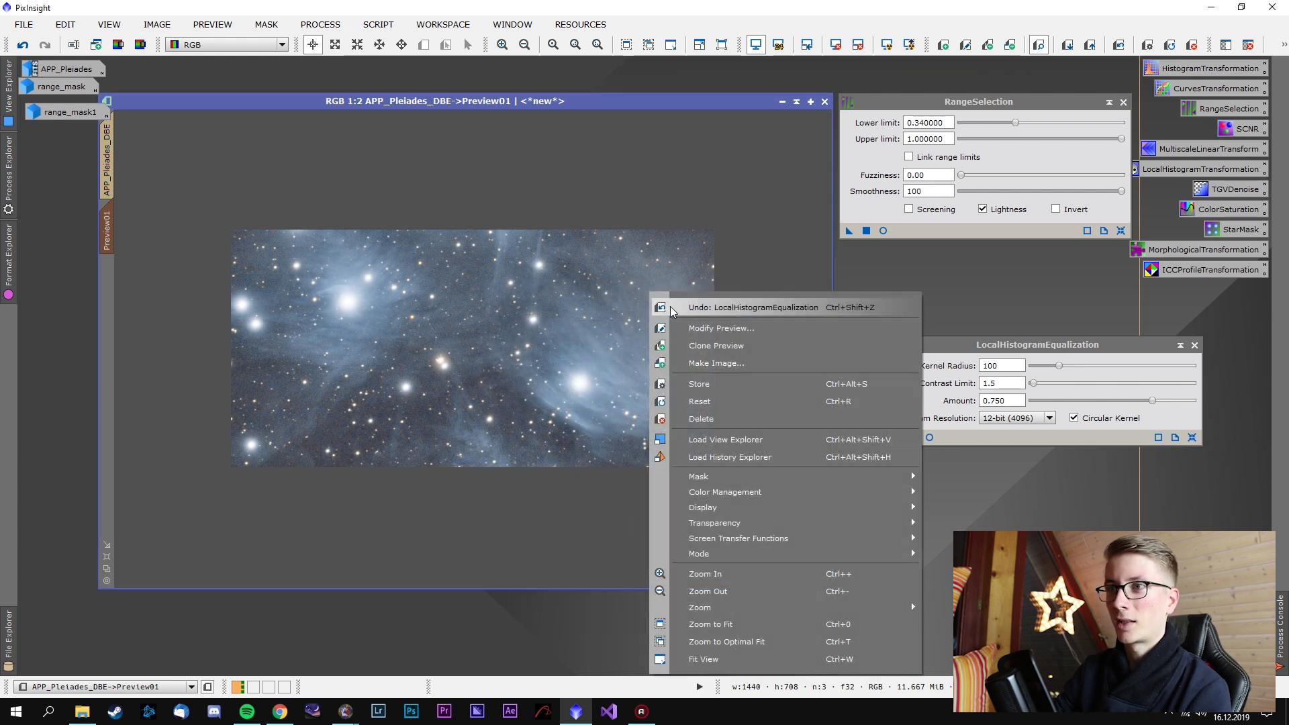
click(672, 308)
right_click(671, 308)
click(674, 309)
right_click(643, 274)
click(671, 285)
right_click(608, 275)
click(637, 289)
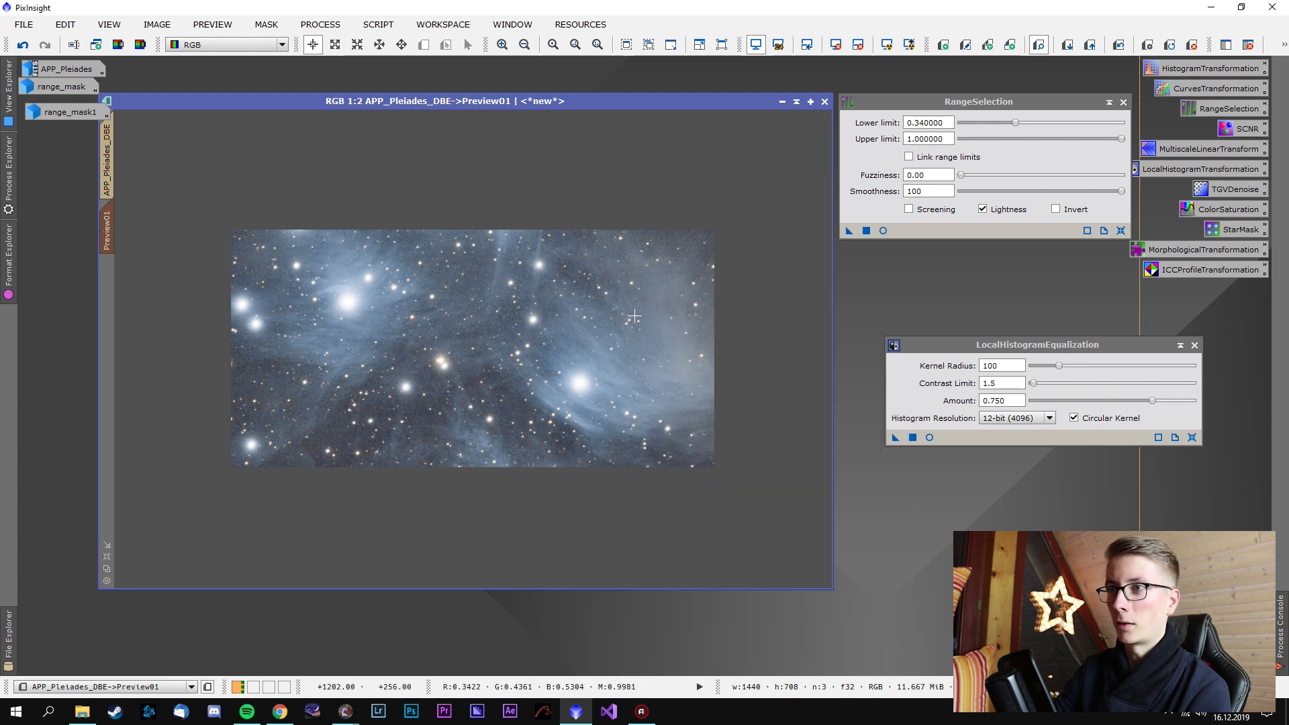
Apply LocalHistogramEqualization to the full masked Pleiades image
click(106, 159)
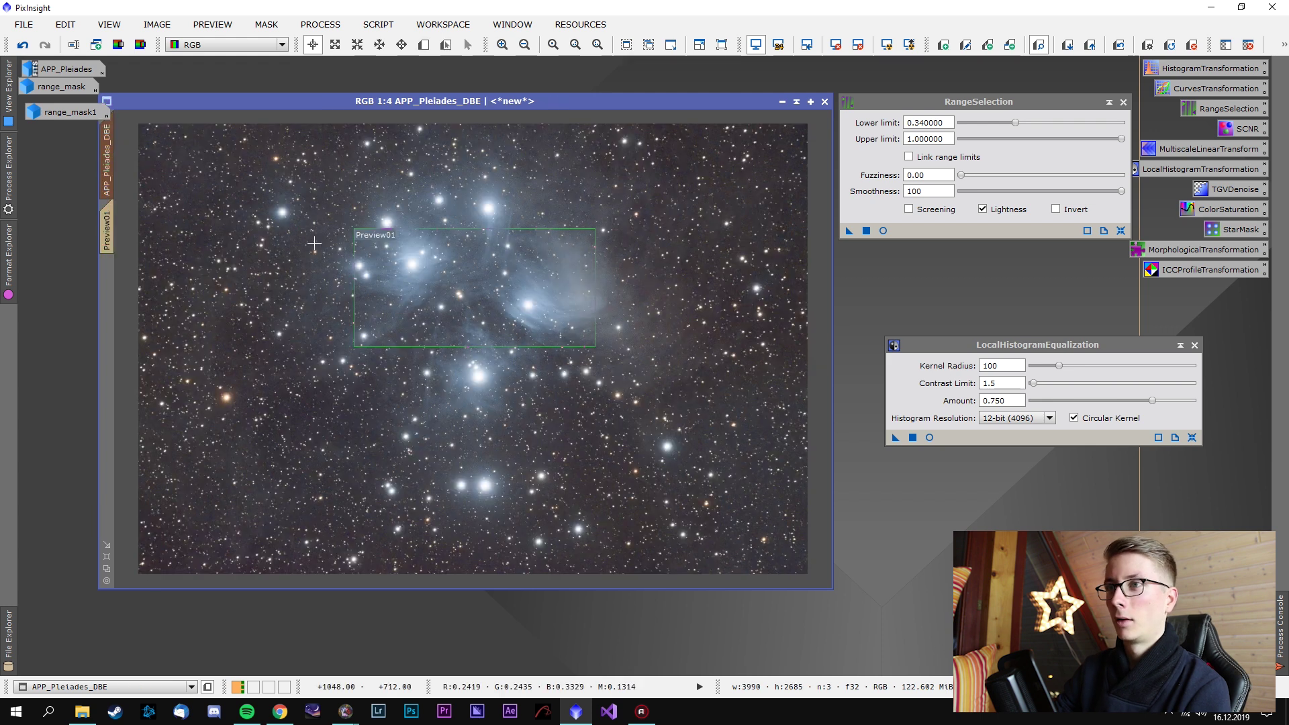
click(894, 438)
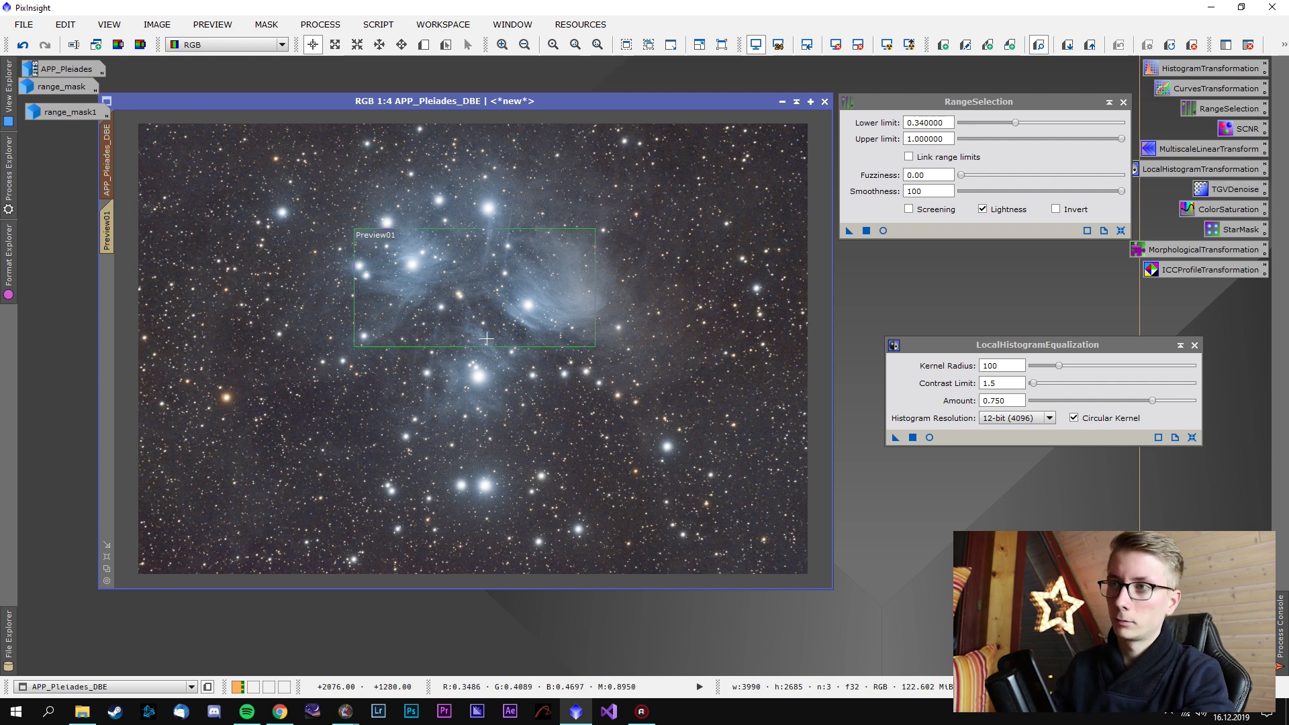
Compare the full image's nebula contrast by undoing and redoing the recent processing, ending with LocalHistogramEqualization reapplied
right_click(490, 299)
click(607, 260)
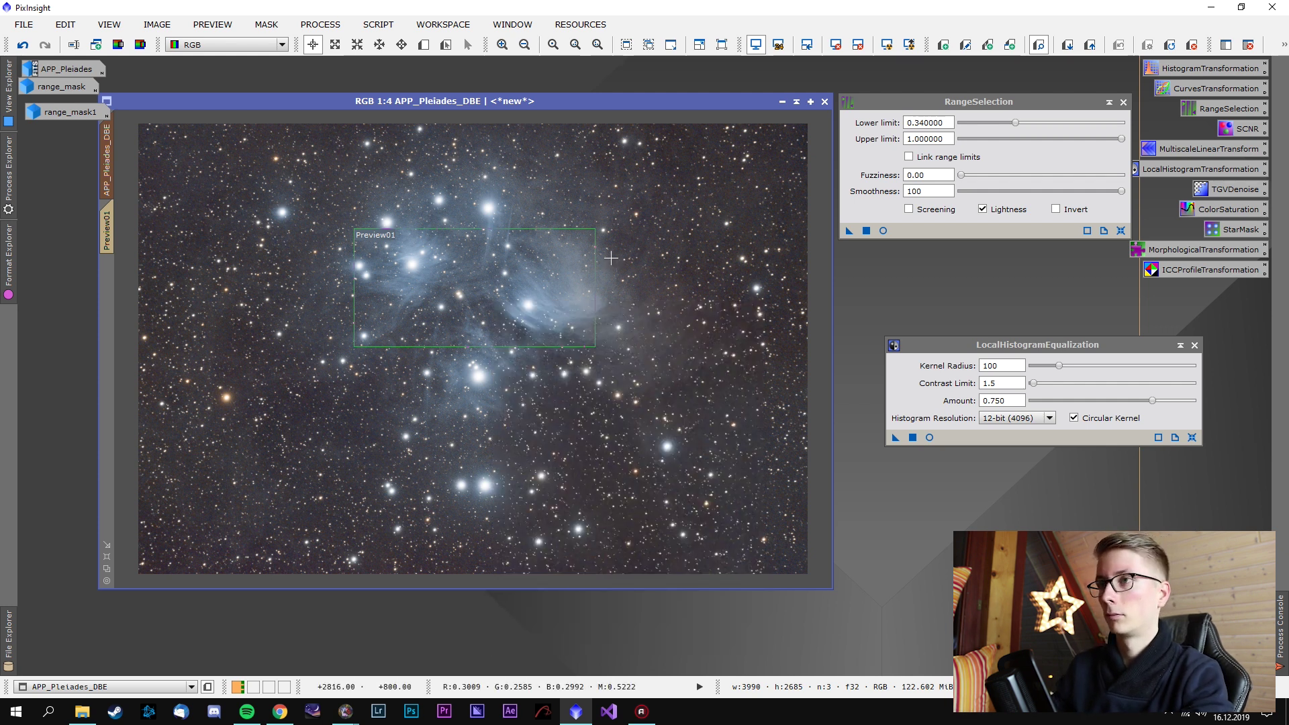
key(ctrl+z)
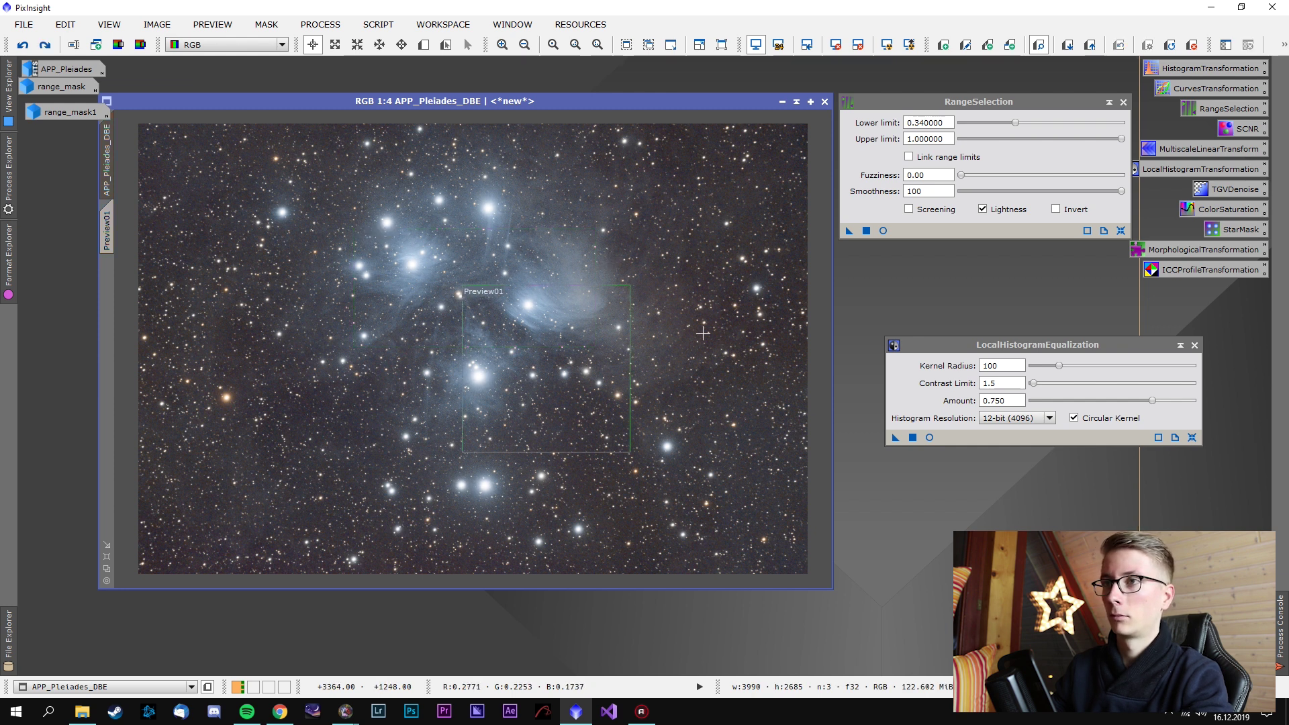
right_click(632, 288)
click(671, 322)
right_click(632, 288)
click(655, 316)
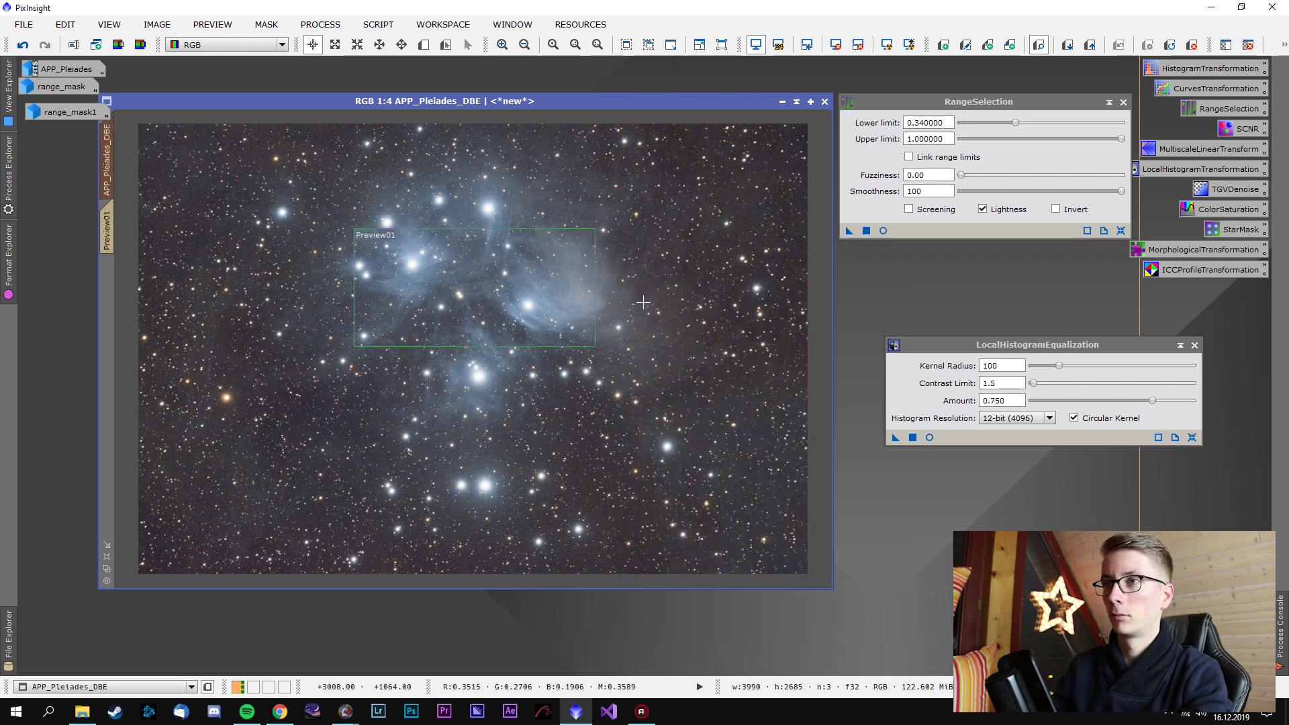
right_click(643, 302)
click(664, 318)
right_click(643, 307)
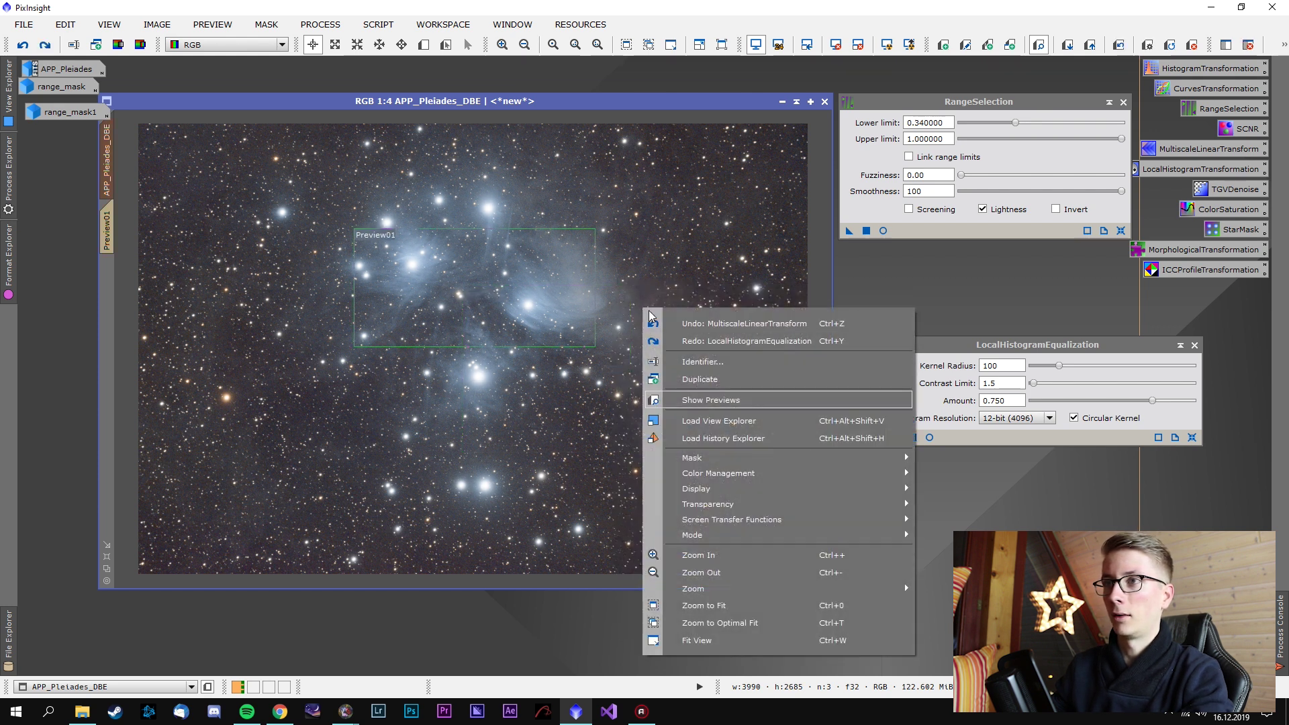
click(678, 340)
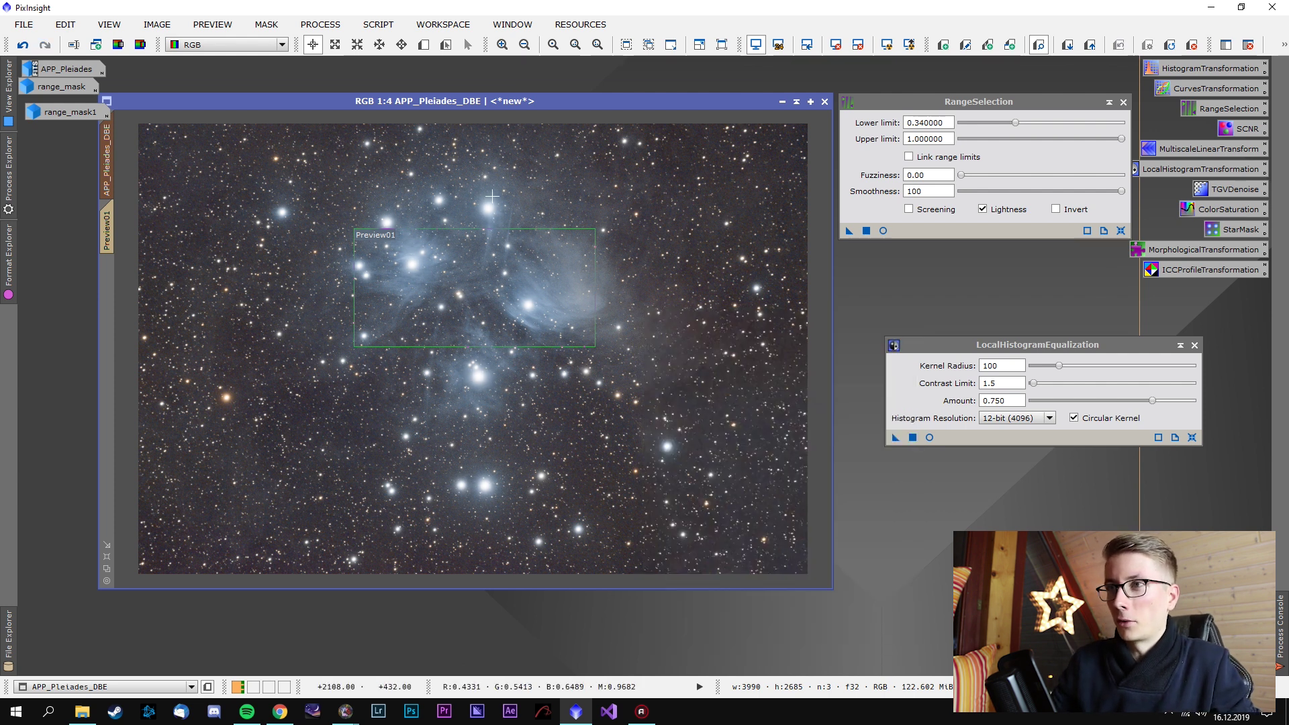
Compare the full image's nebula contrast by repeatedly undoing and redoing LocalHistogramEqualization
right_click(655, 304)
click(701, 309)
right_click(671, 289)
click(707, 317)
right_click(663, 294)
click(698, 308)
right_click(673, 285)
click(710, 317)
right_click(687, 293)
click(702, 308)
right_click(671, 287)
click(709, 321)
Undo LocalHistogramEqualization on the full image and set its Amount to 0.5 and Kernel Radius to 120
right_click(677, 294)
click(705, 311)
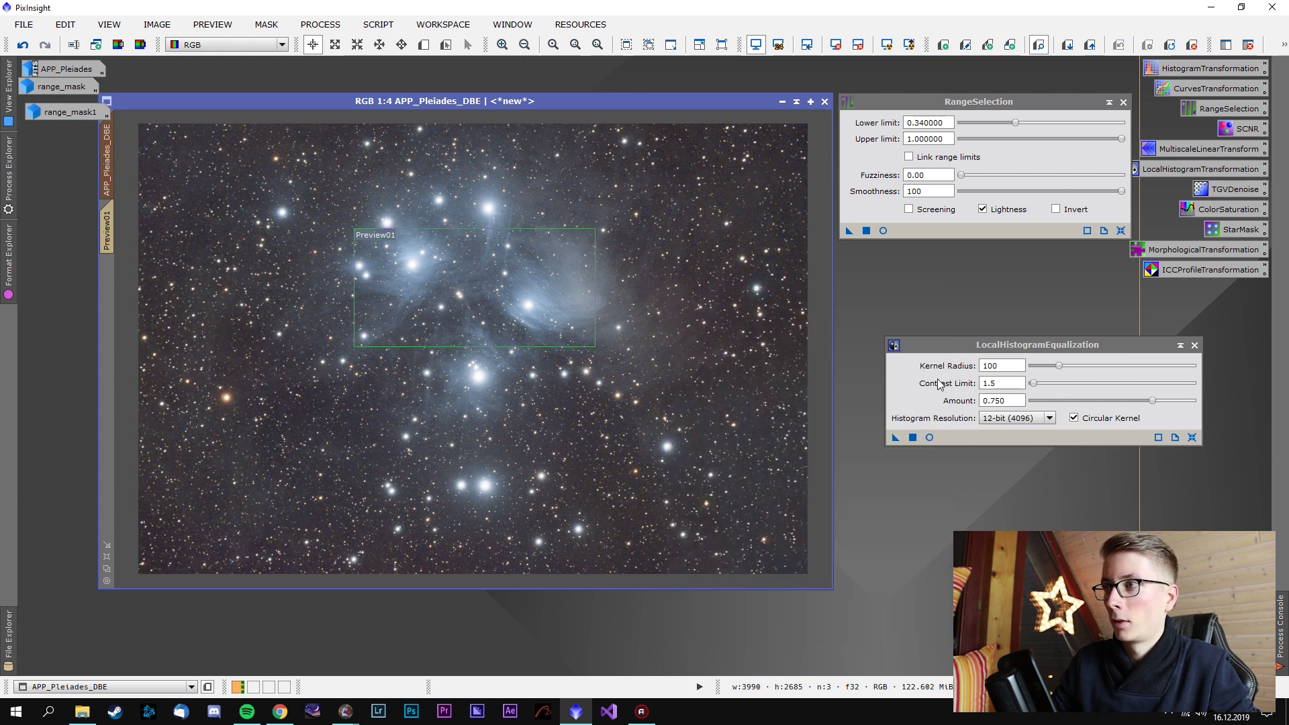
drag(992, 399, 1078, 406)
text(0.5)
double_click(992, 366)
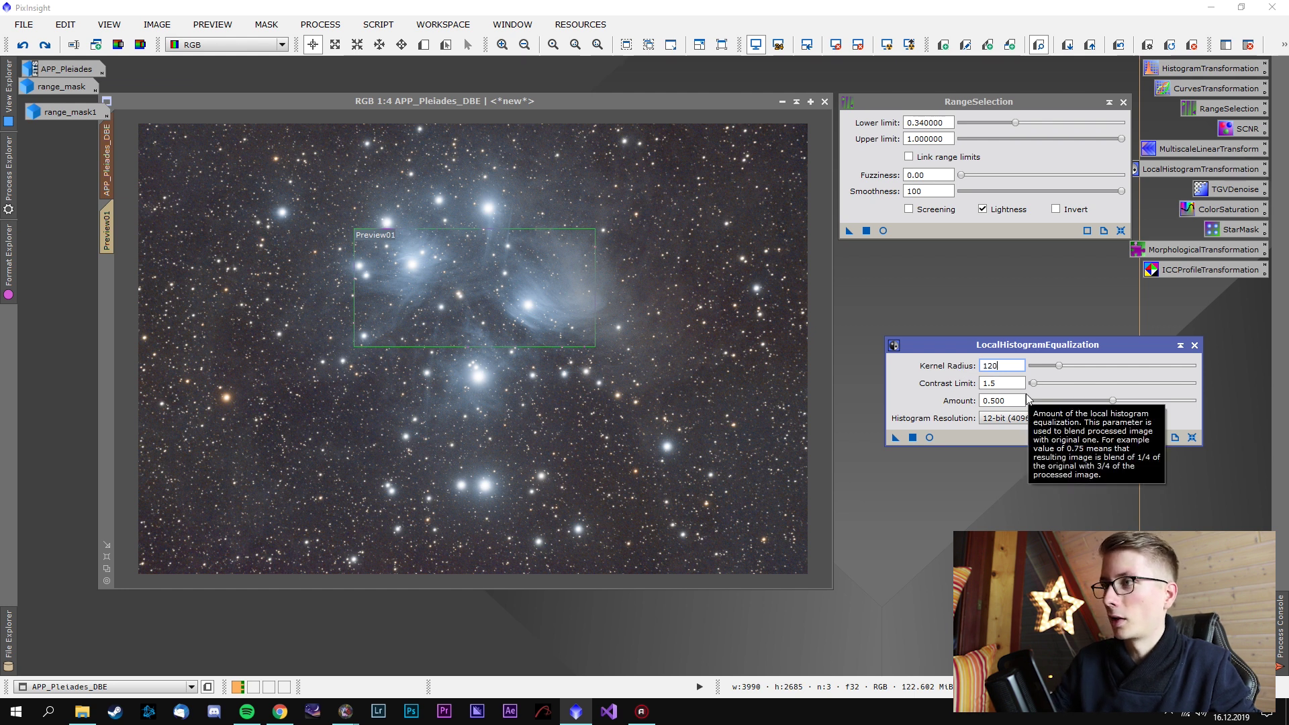
click(915, 551)
Apply LocalHistogramEqualization with the new settings to Preview01
double_click(106, 230)
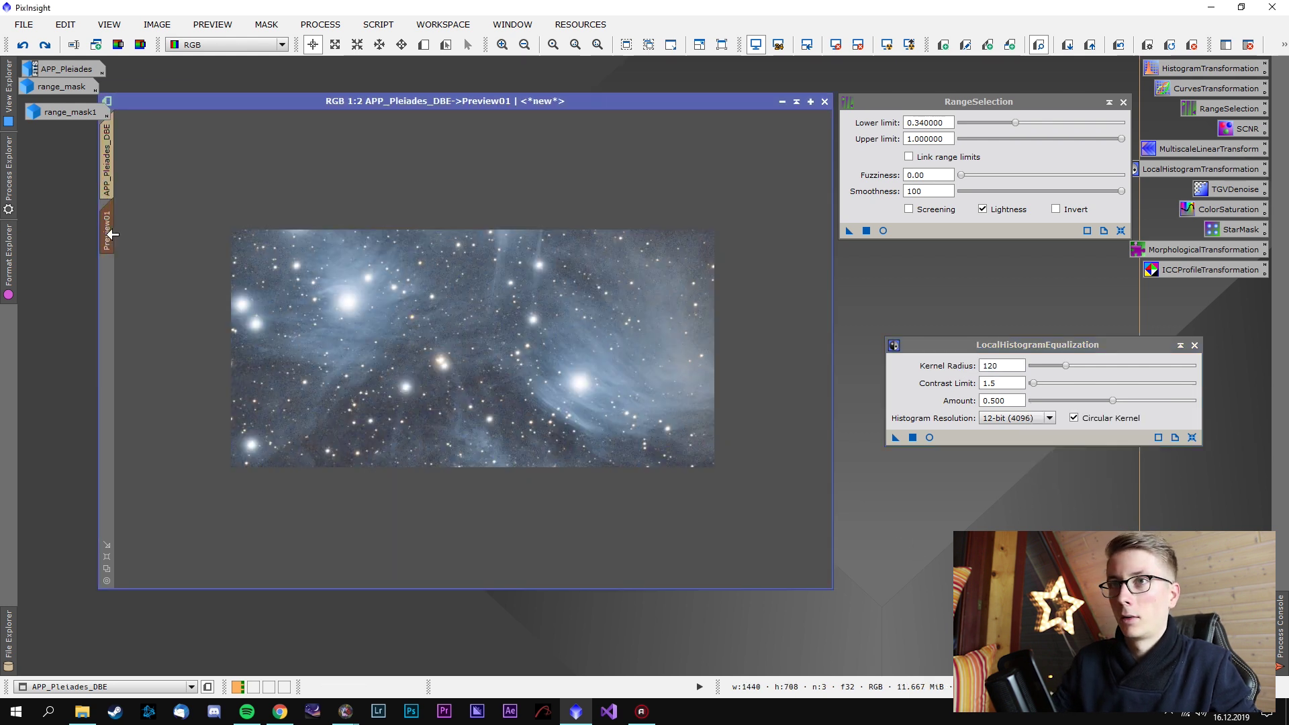
click(783, 376)
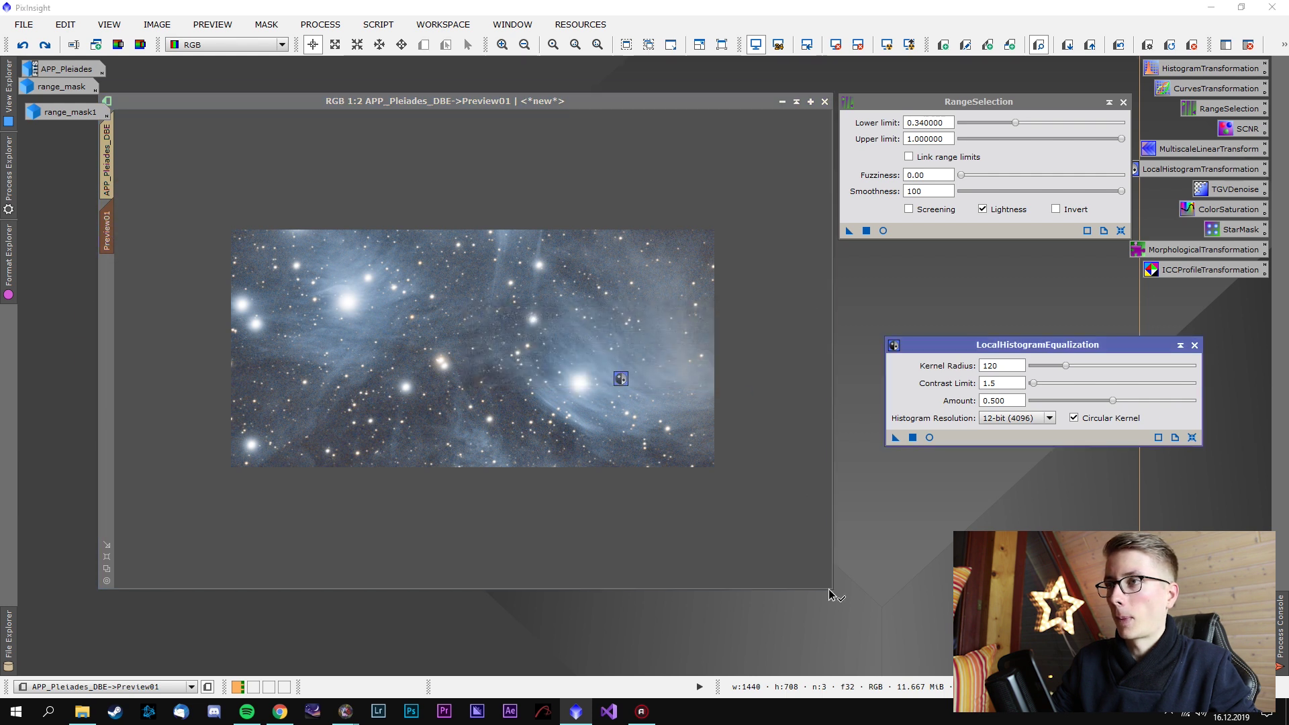
key(F5)
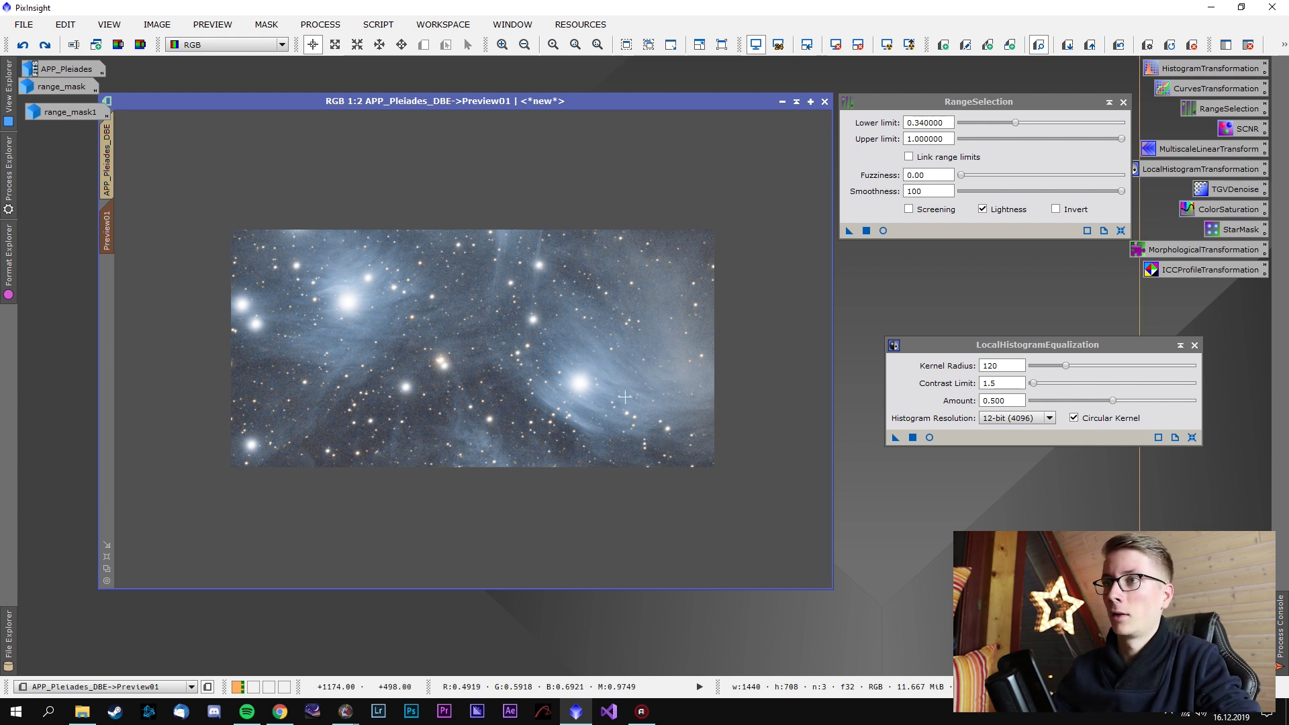
Compare Preview01 before and after the new LocalHistogramEqualization settings
right_click(468, 339)
key(Escape)
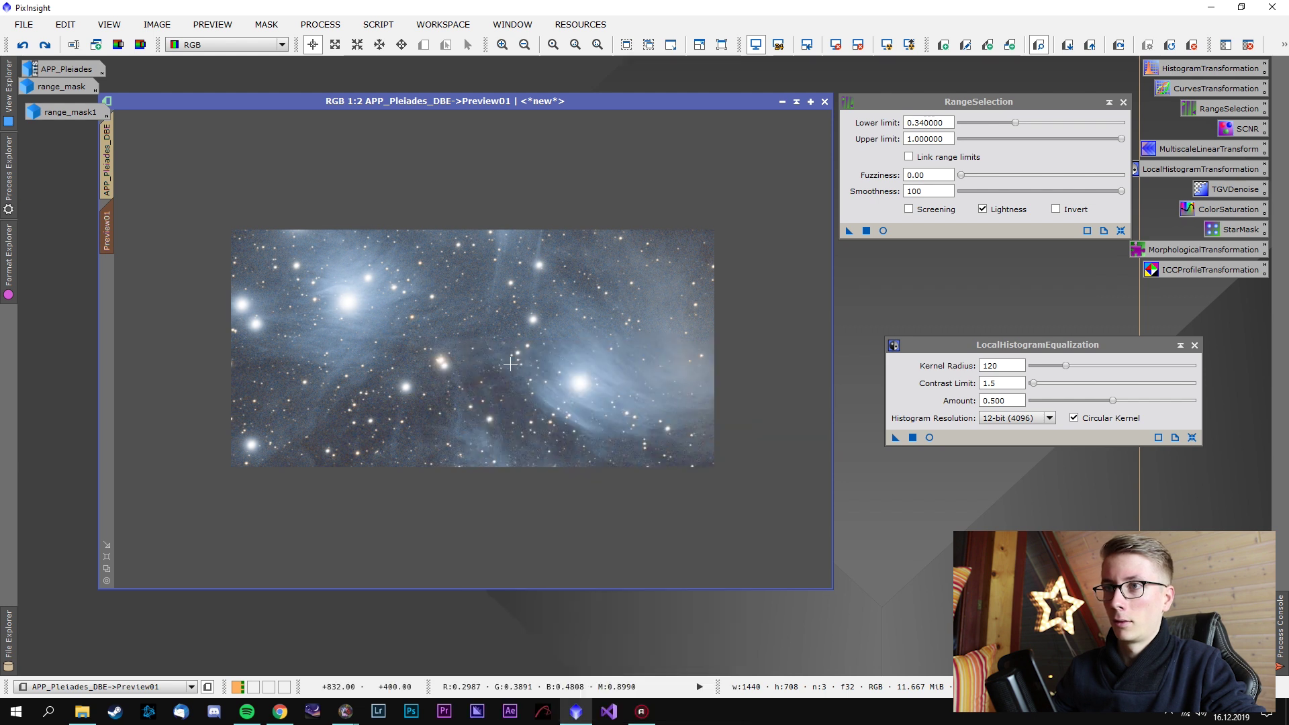
right_click(494, 334)
key(Escape)
right_click(494, 336)
key(Escape)
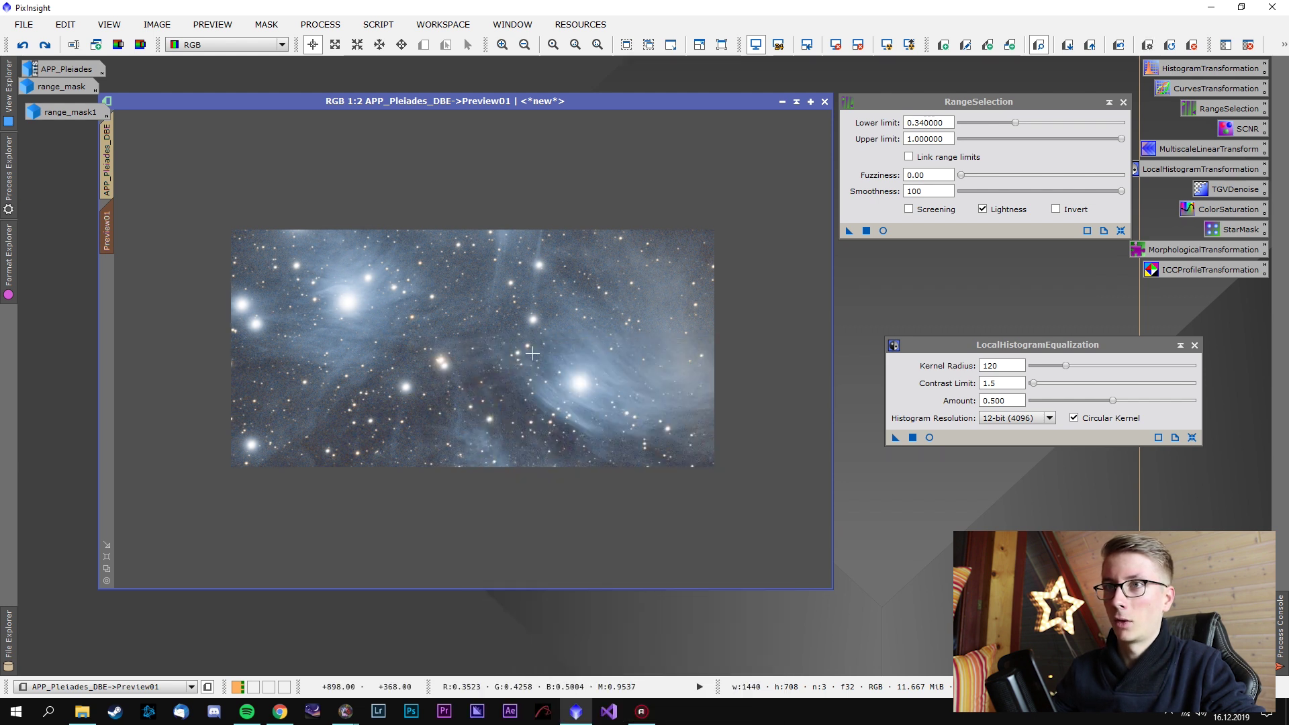
Apply LocalHistogramEqualization with Kernel Radius 120 and Amount 0.5 to the full Pleiades image
click(106, 161)
drag(895, 437, 805, 475)
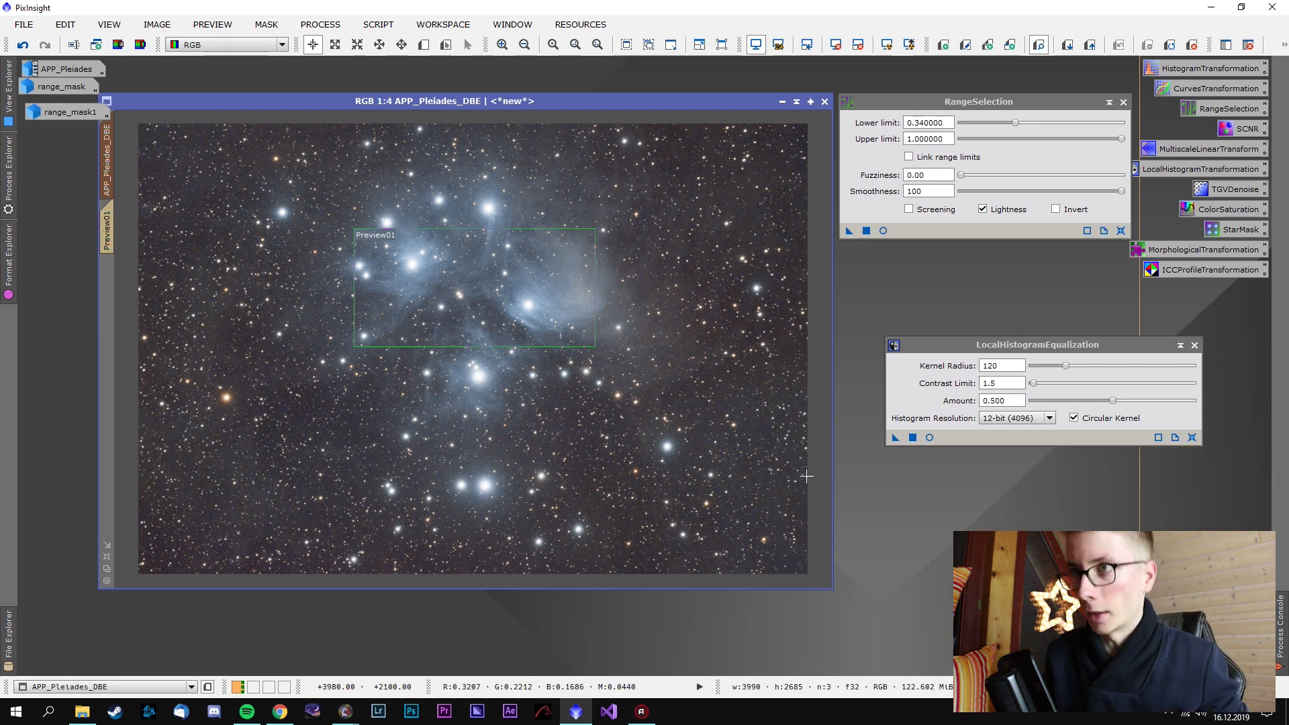
right_click(533, 256)
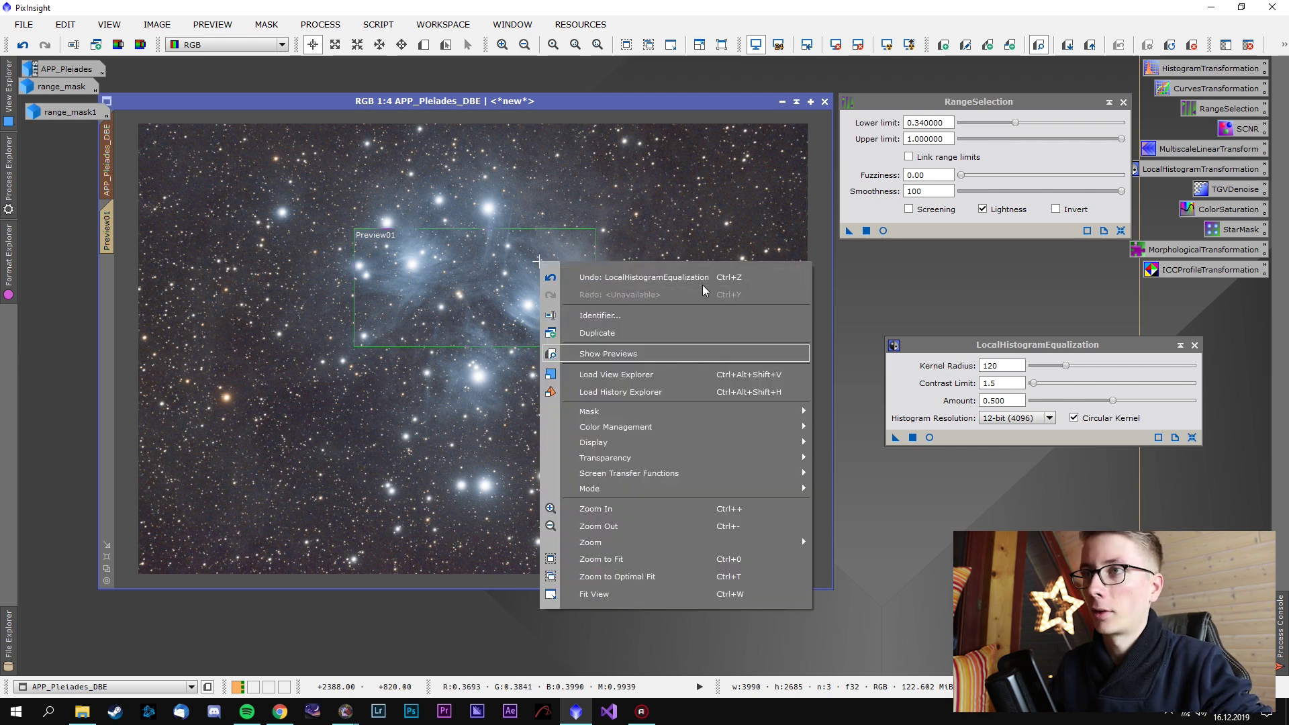
key(Escape)
Compare the nebula up close on the full image by undoing and redoing LocalHistogramEqualization, ending with it reapplied
scroll(535, 233, up, 4)
scroll(535, 233, down, 4)
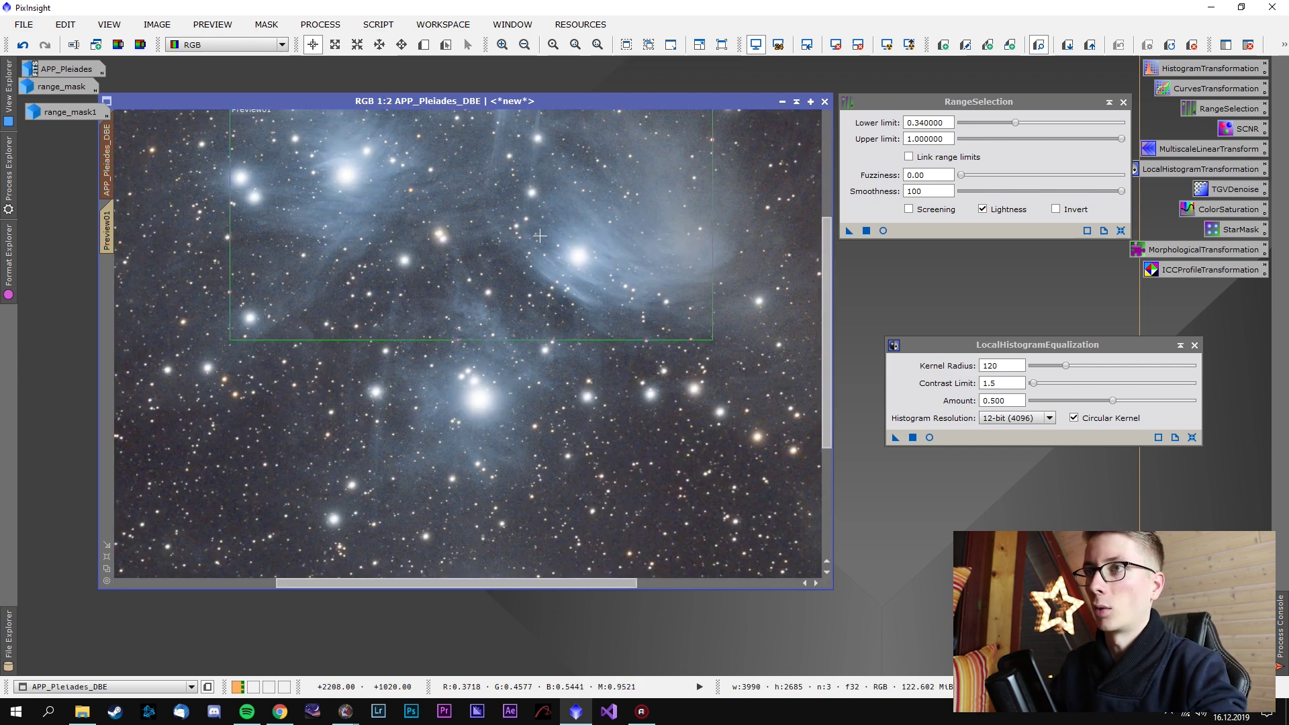
scroll(534, 302, up, 2)
right_click(783, 281)
click(806, 291)
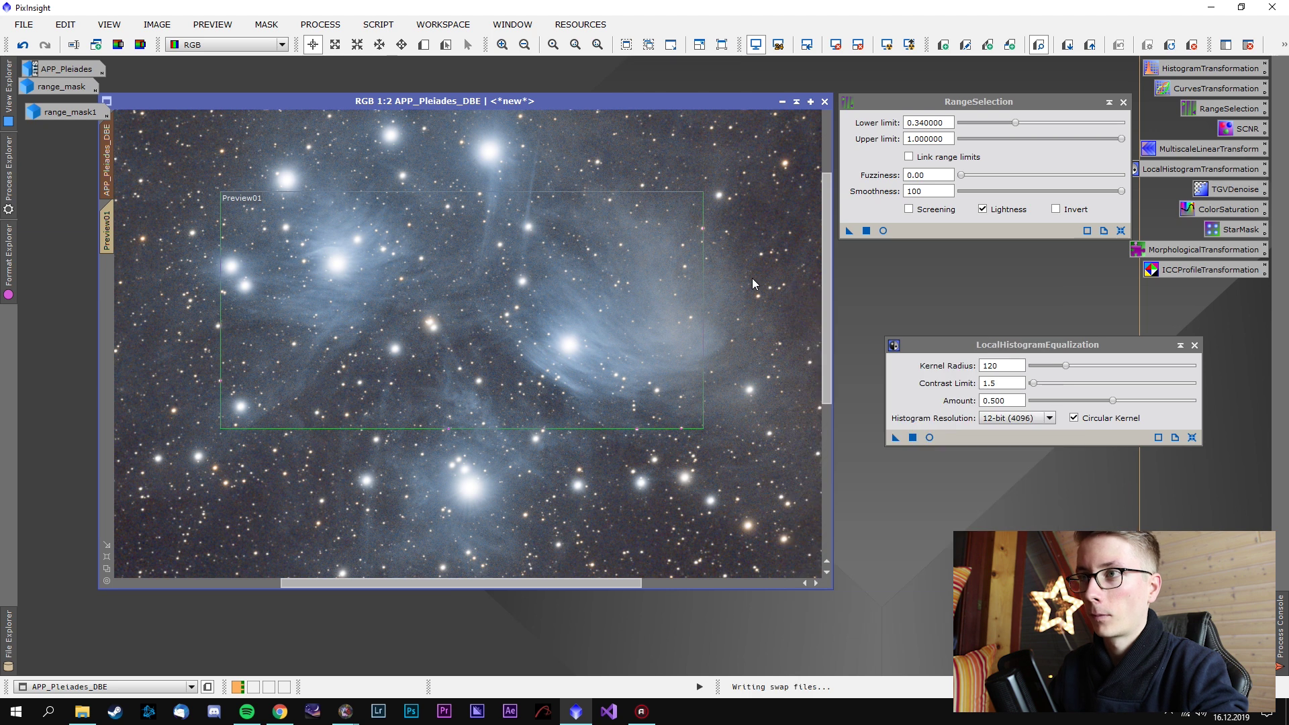
right_click(743, 279)
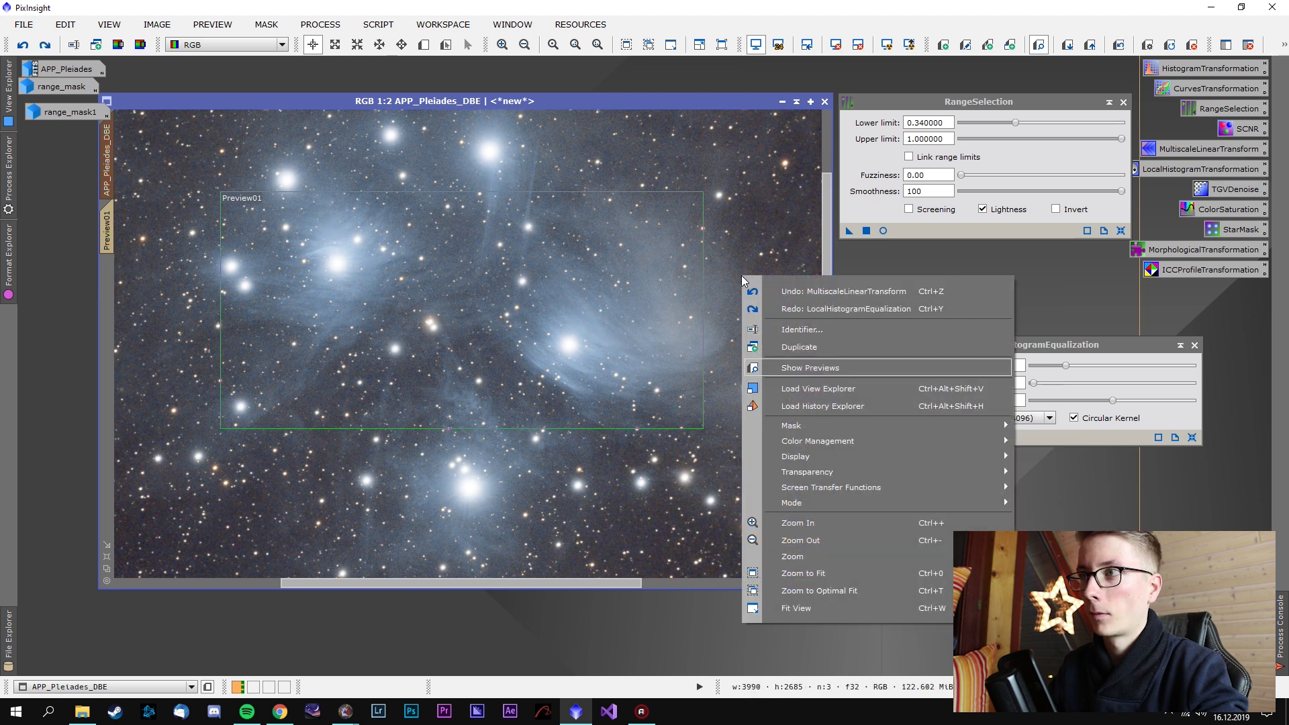
click(761, 307)
right_click(746, 274)
click(792, 289)
right_click(757, 261)
click(782, 293)
right_click(735, 265)
click(759, 275)
right_click(715, 261)
click(745, 273)
right_click(663, 248)
click(719, 280)
right_click(691, 254)
click(741, 282)
right_click(727, 271)
click(755, 283)
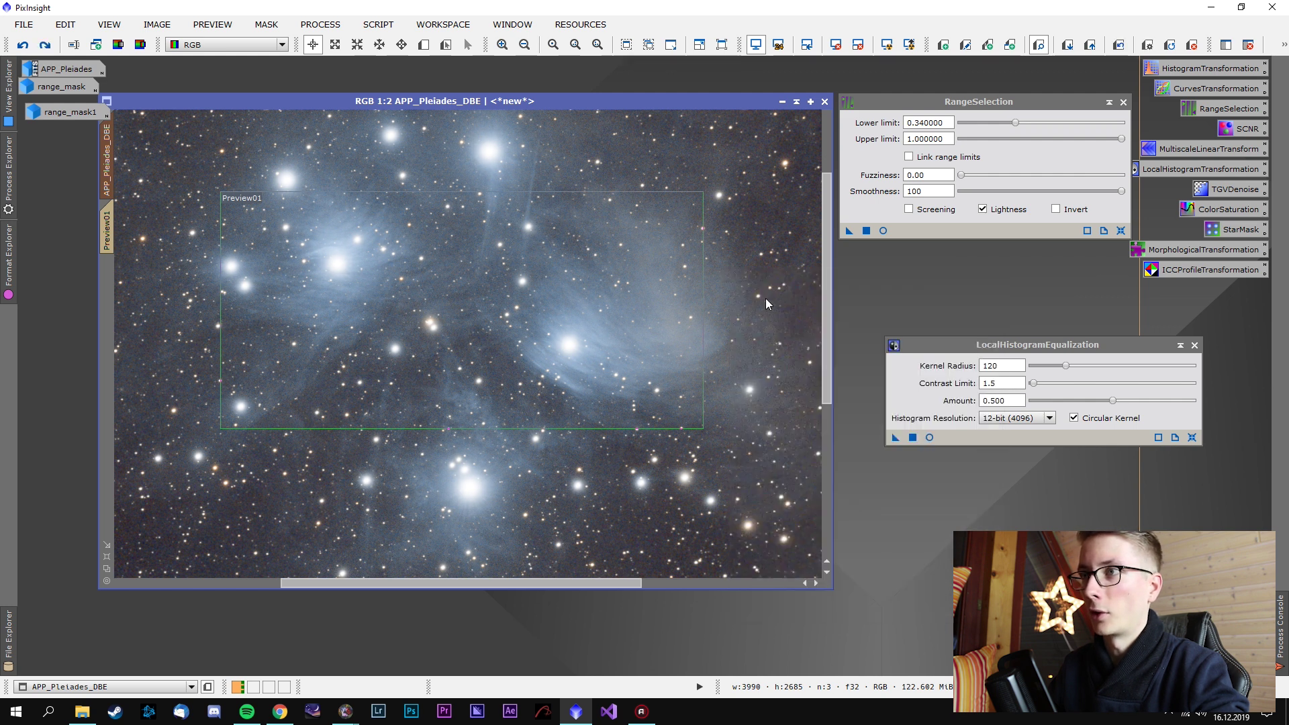
key(ctrl+y)
scroll(664, 356, down, 2)
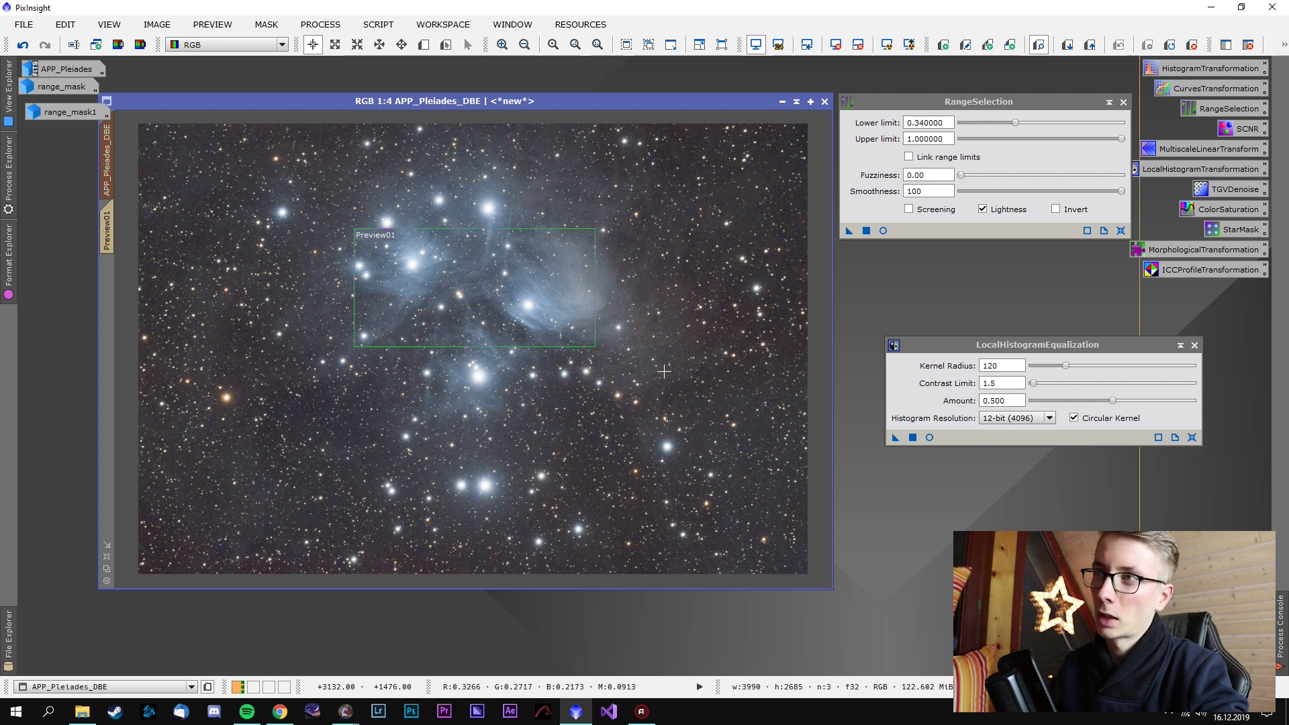
Close LocalHistogramEqualization and RangeSelection, and open TGVDenoise beside the image in RGB/K mode
click(1194, 345)
click(1123, 102)
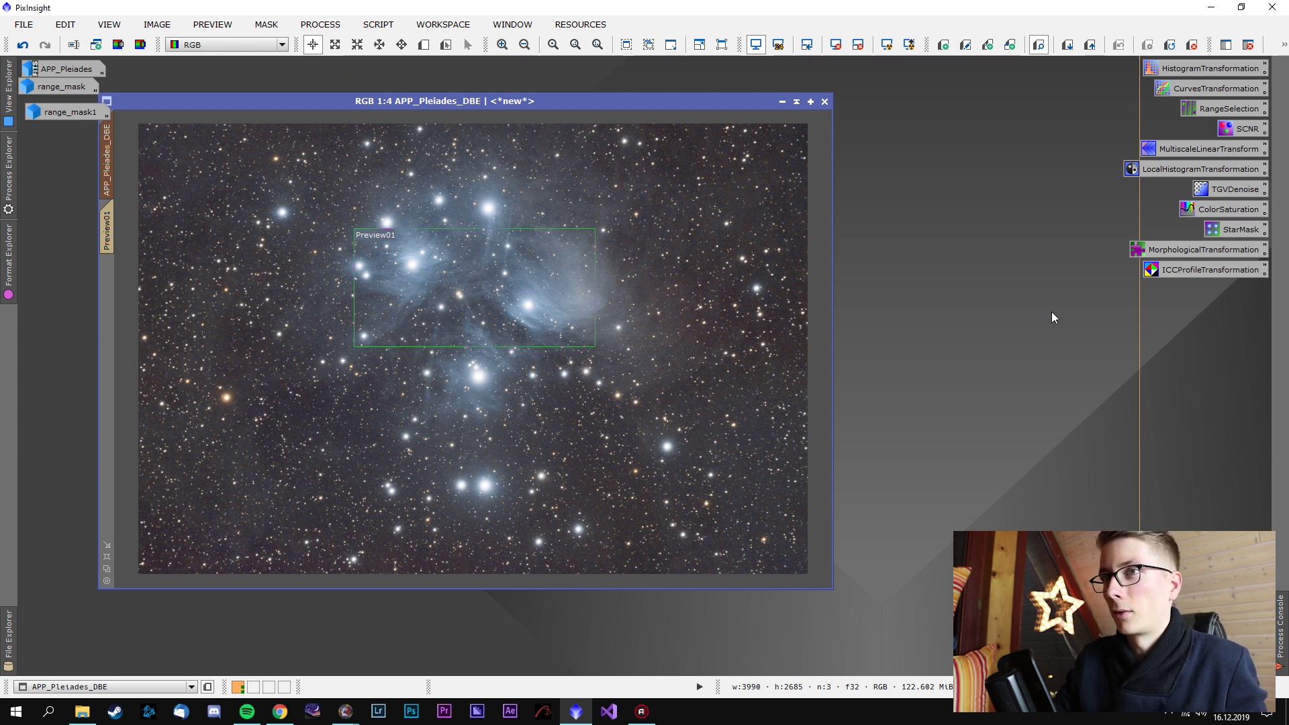
double_click(1228, 191)
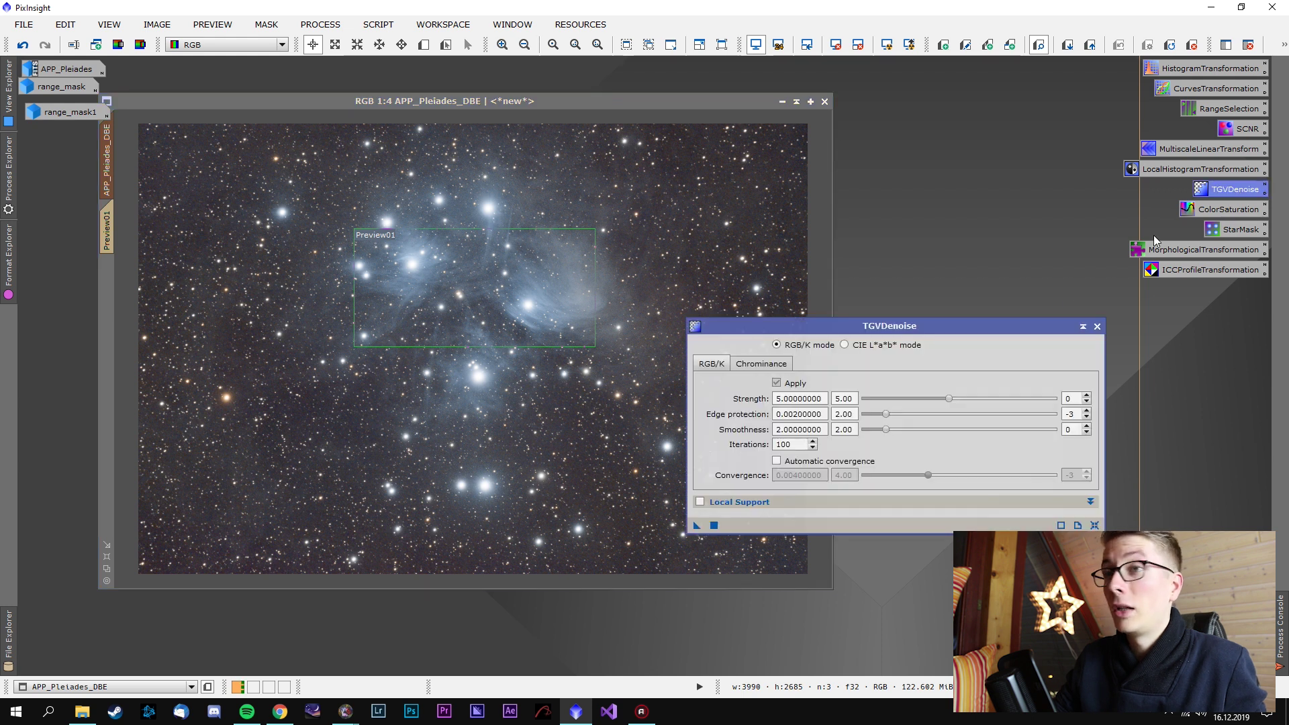
drag(955, 328, 1107, 319)
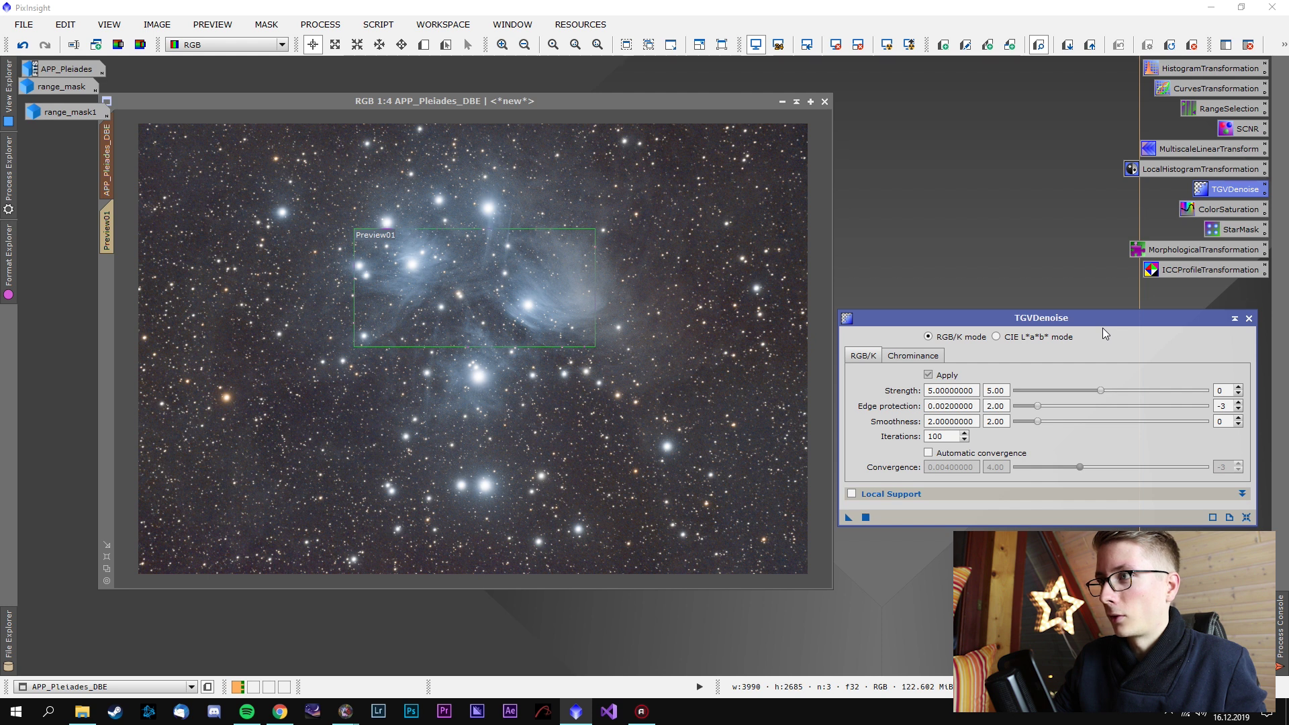
click(1038, 338)
click(928, 337)
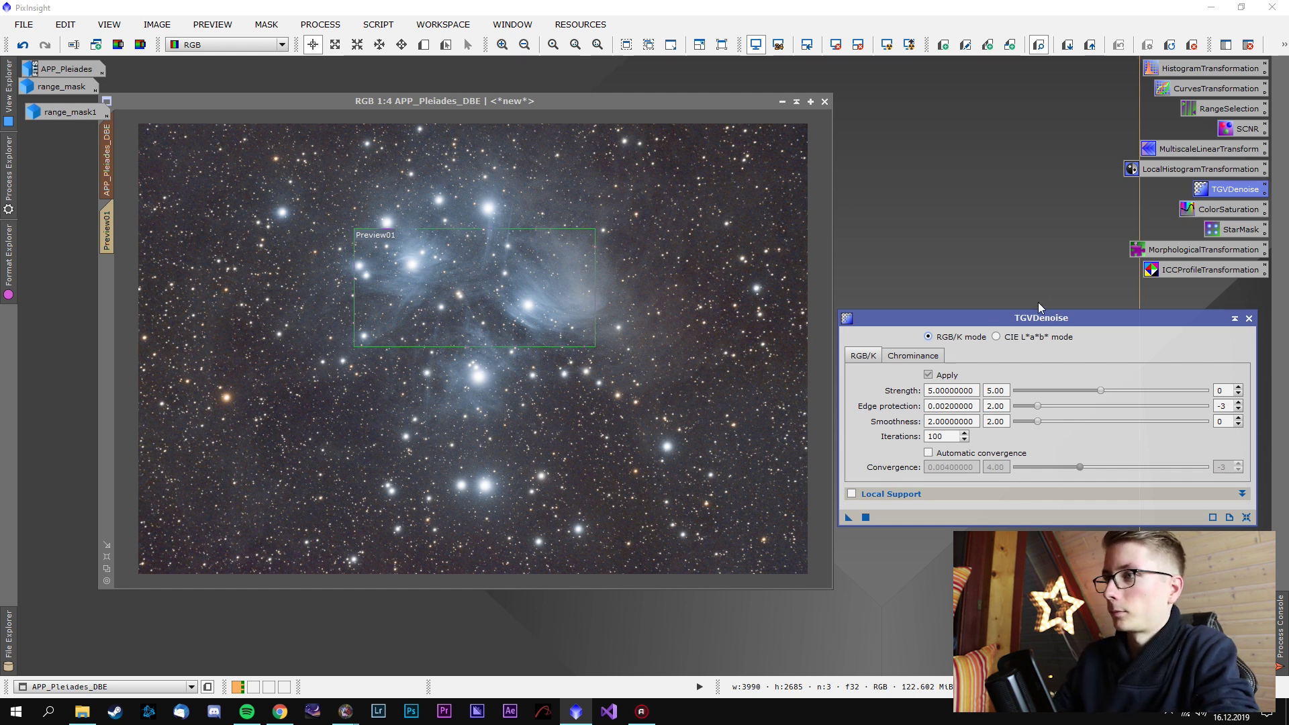
Enable automatic convergence in TGVDenoise and set Strength to 4, Edge protection to 0.001 and Smoothness to 2.5
click(945, 453)
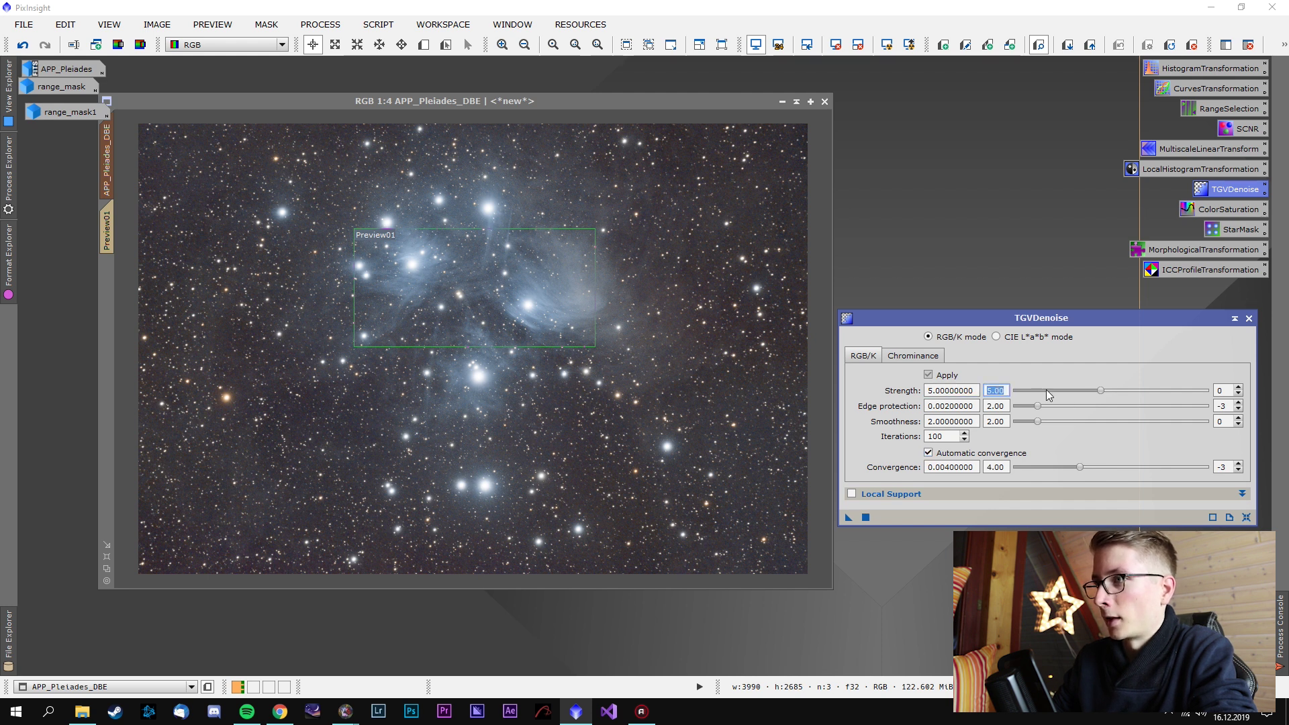
text(4)
key(Tab)
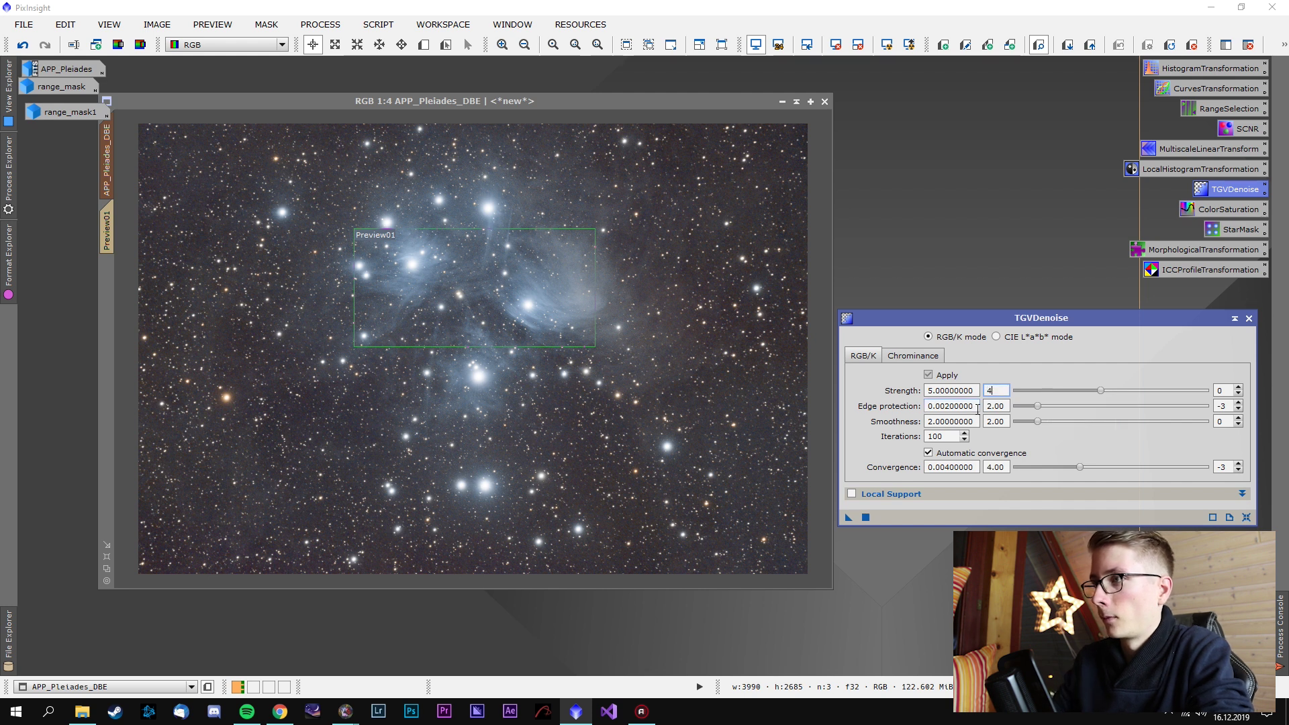
key(Delete)
text(1)
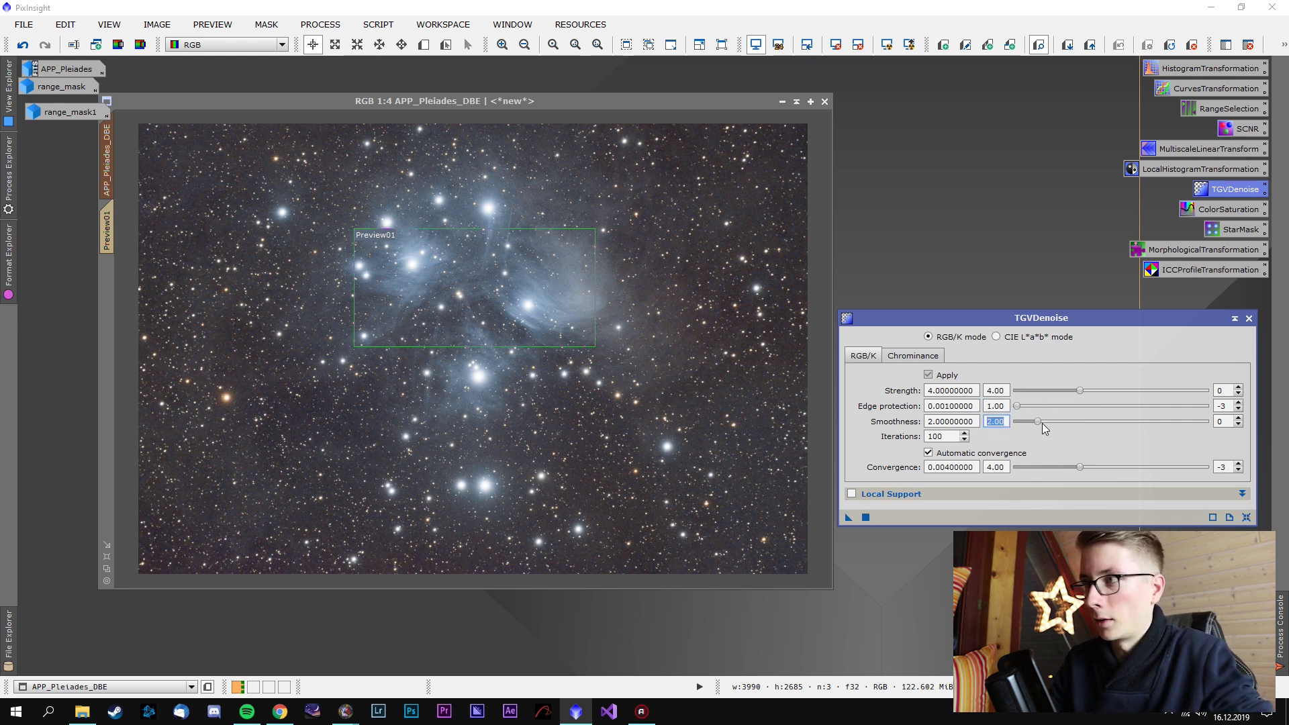
text(2.5)
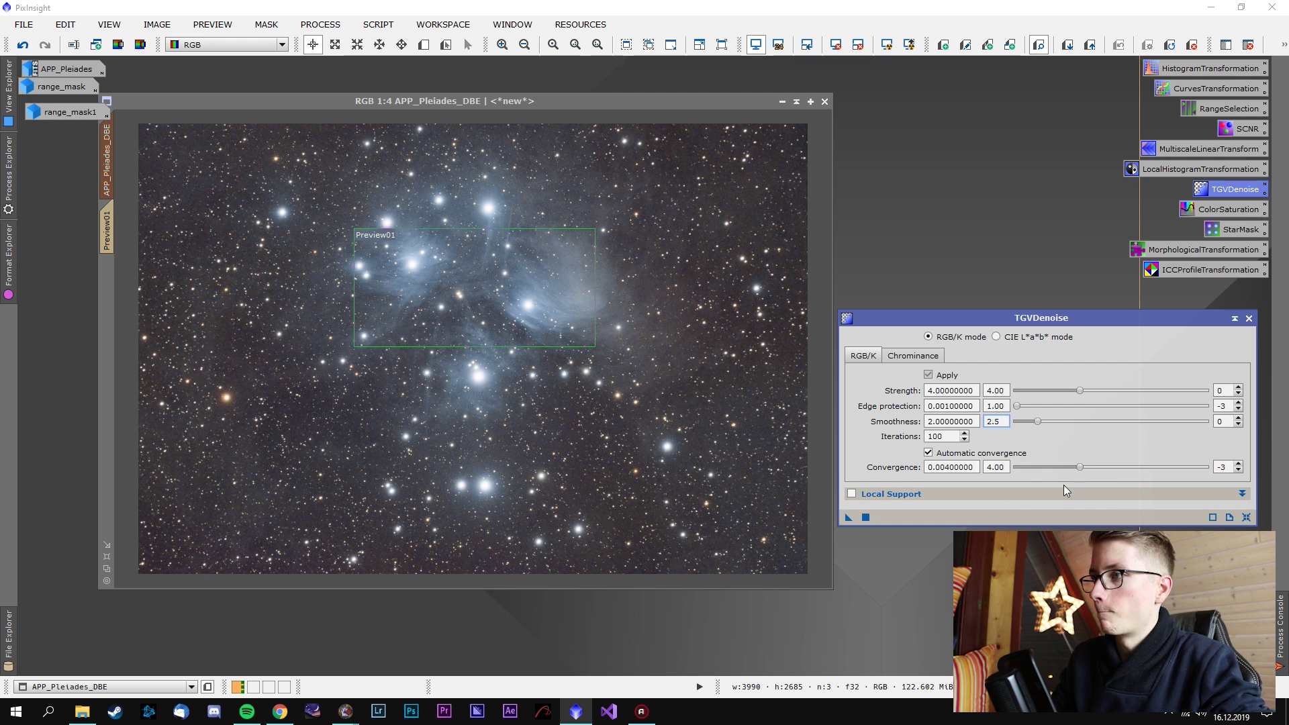
Review the two range masks, then display range_mask1 on the Pleiades image and invert it
double_click(61, 86)
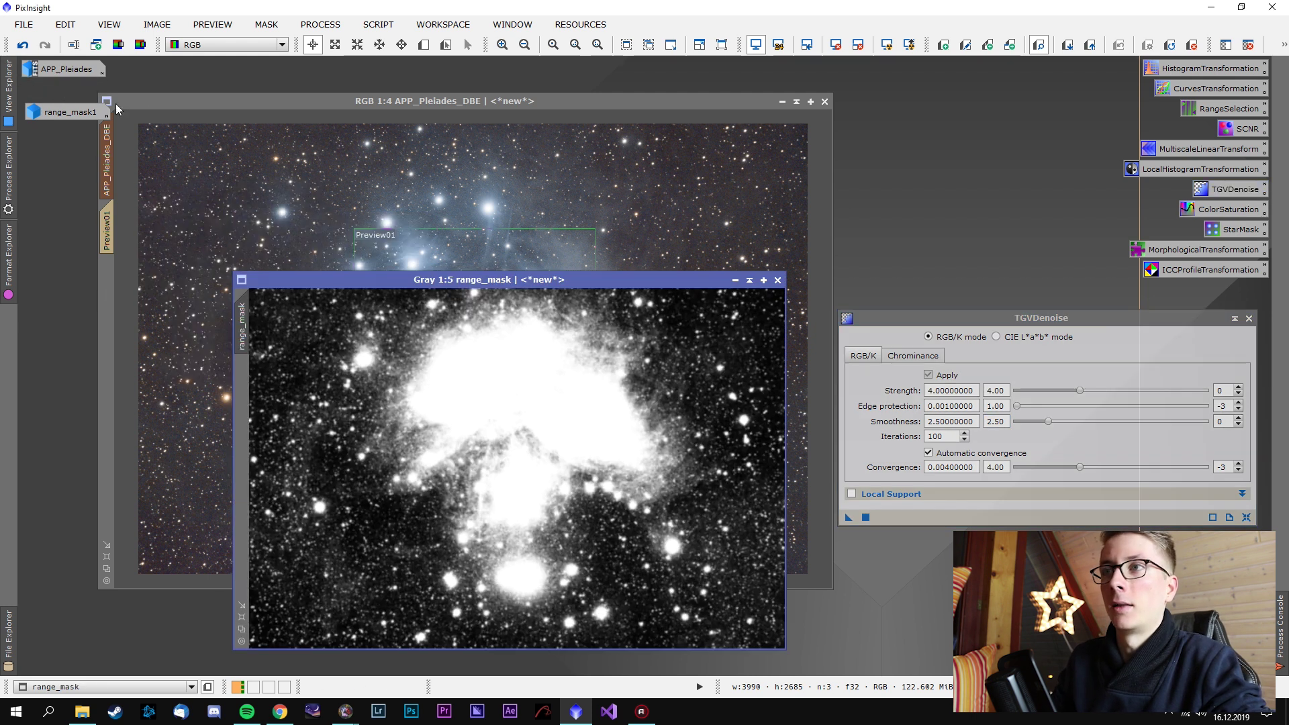
click(735, 280)
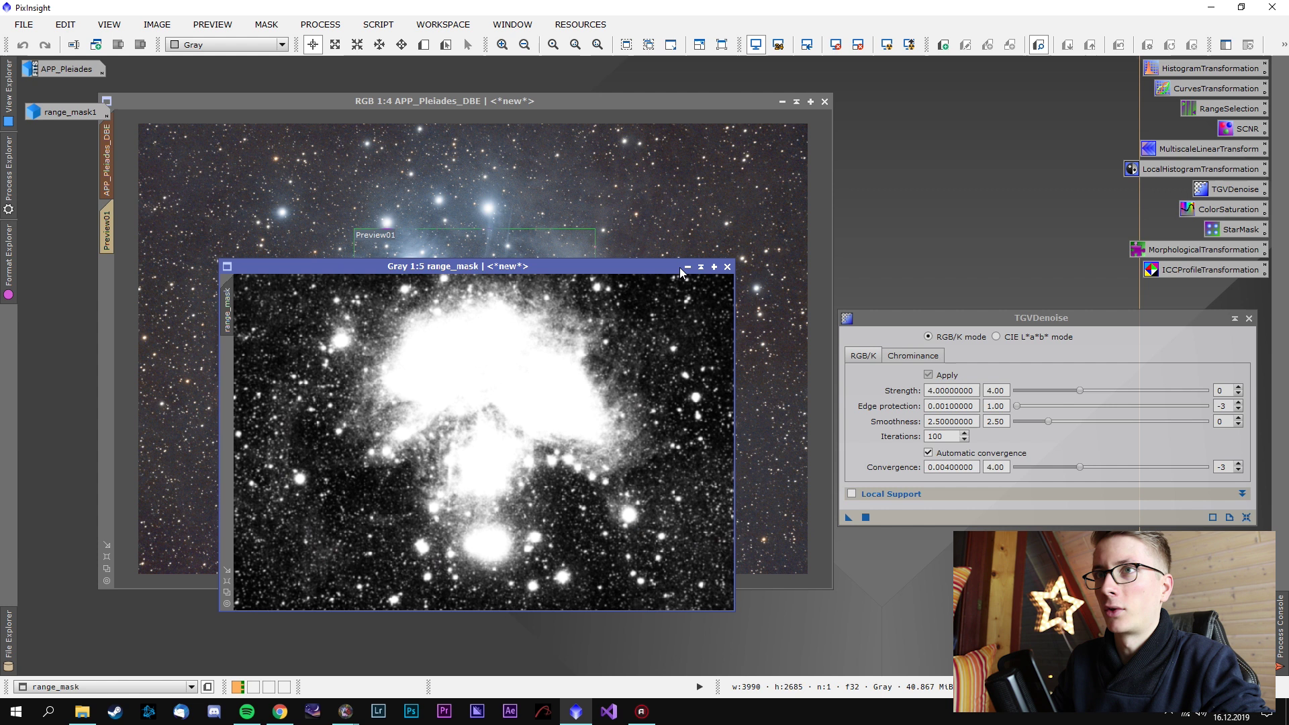
double_click(46, 110)
drag(340, 268, 102, 295)
click(832, 219)
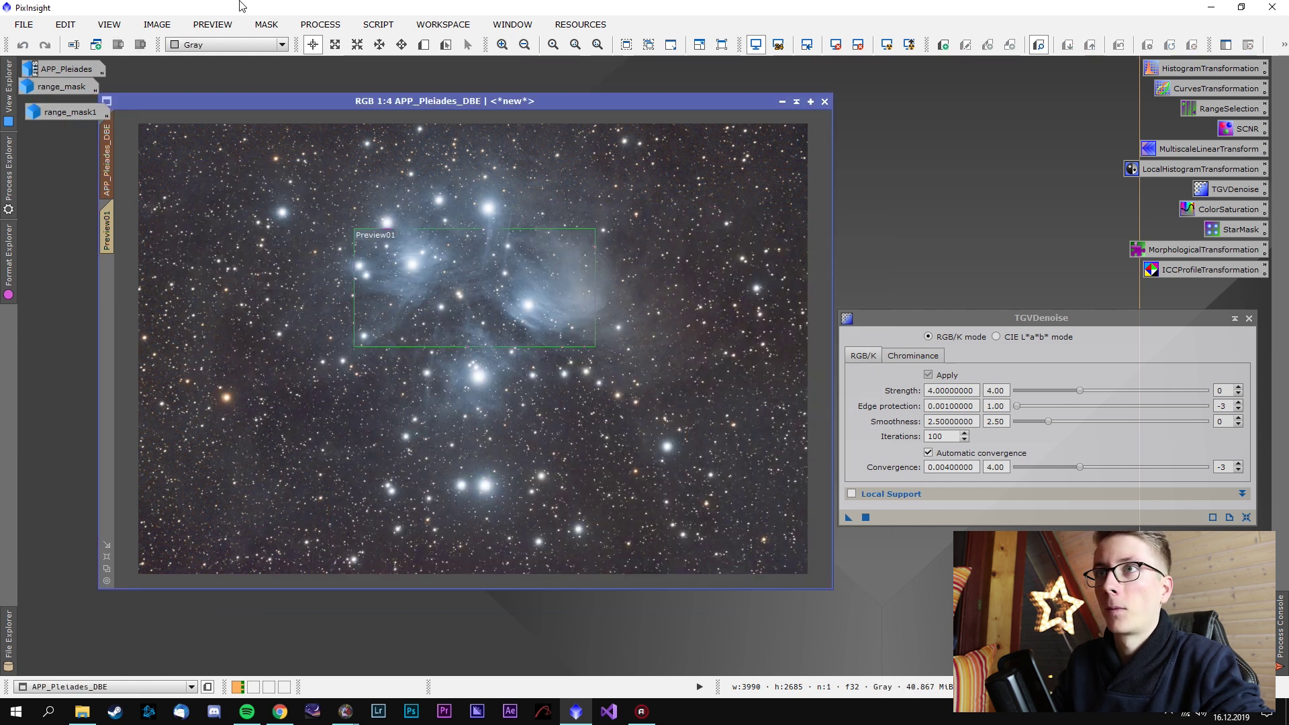
click(267, 24)
click(292, 119)
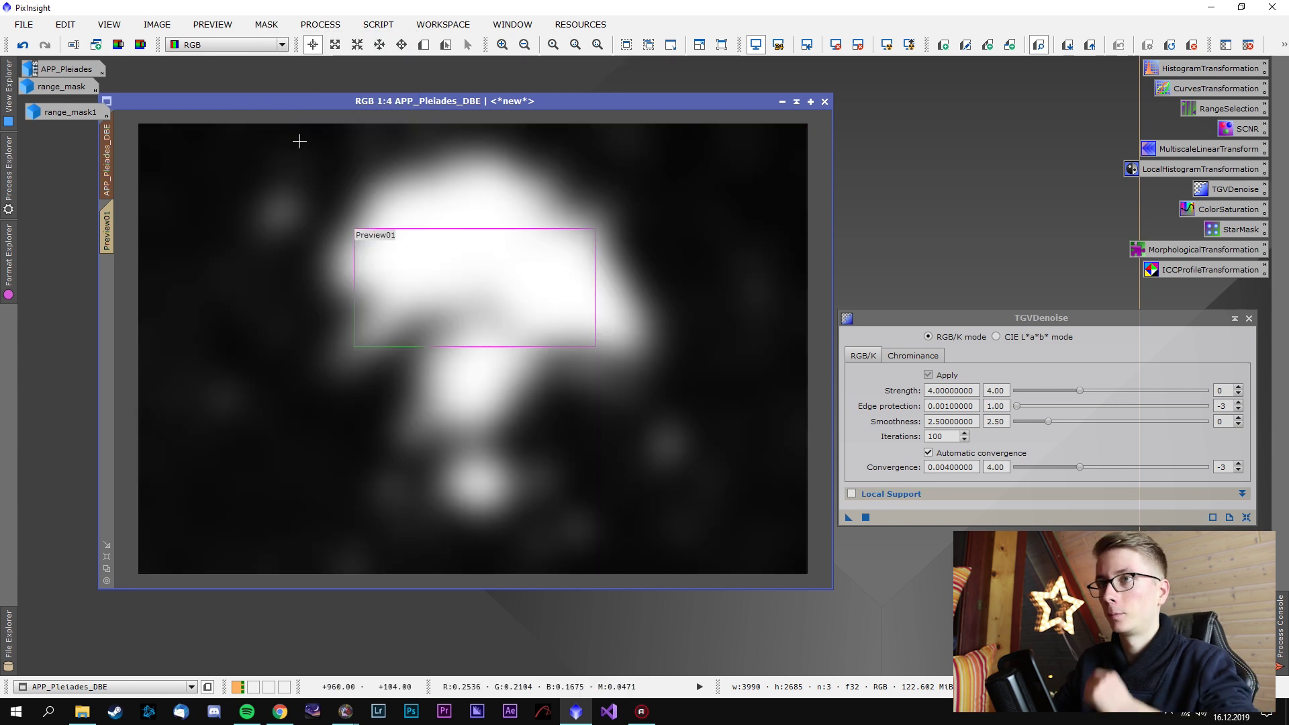
click(266, 24)
click(296, 80)
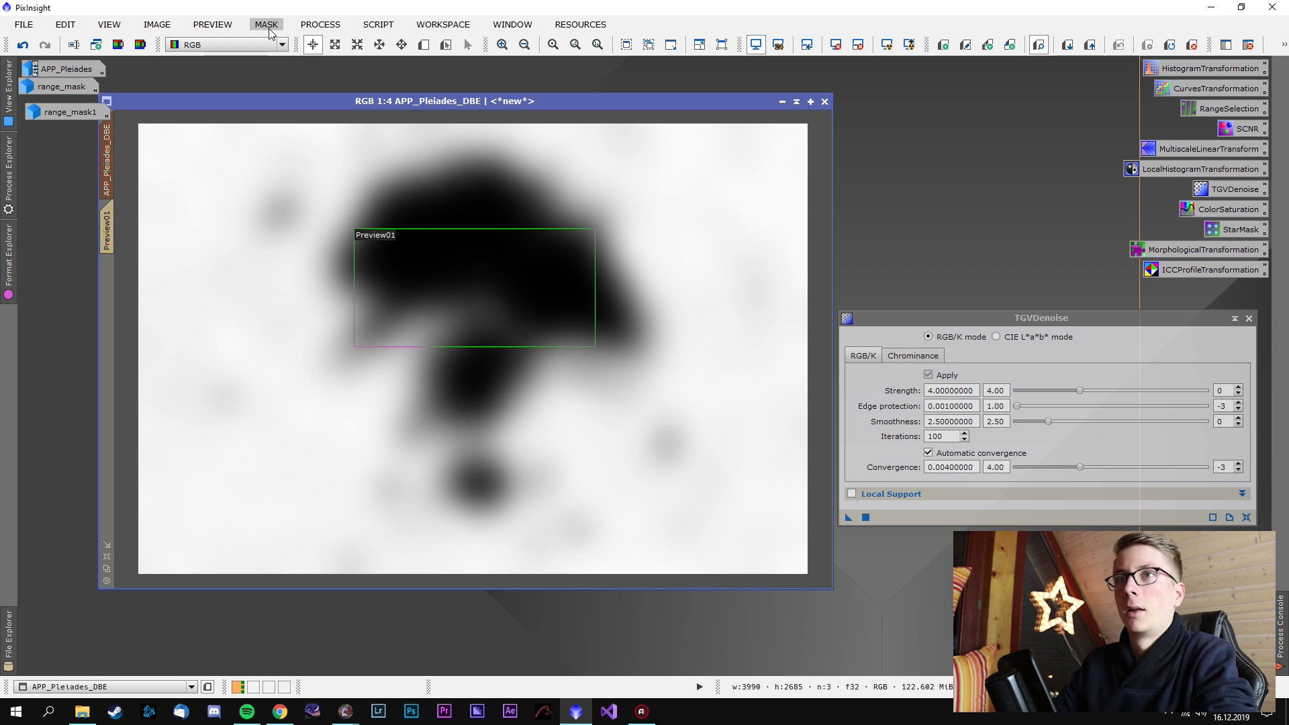
Assign range_mask as the Pleiades image's mask, invert it to protect the nebula and stars, and hide the mask display
double_click(43, 87)
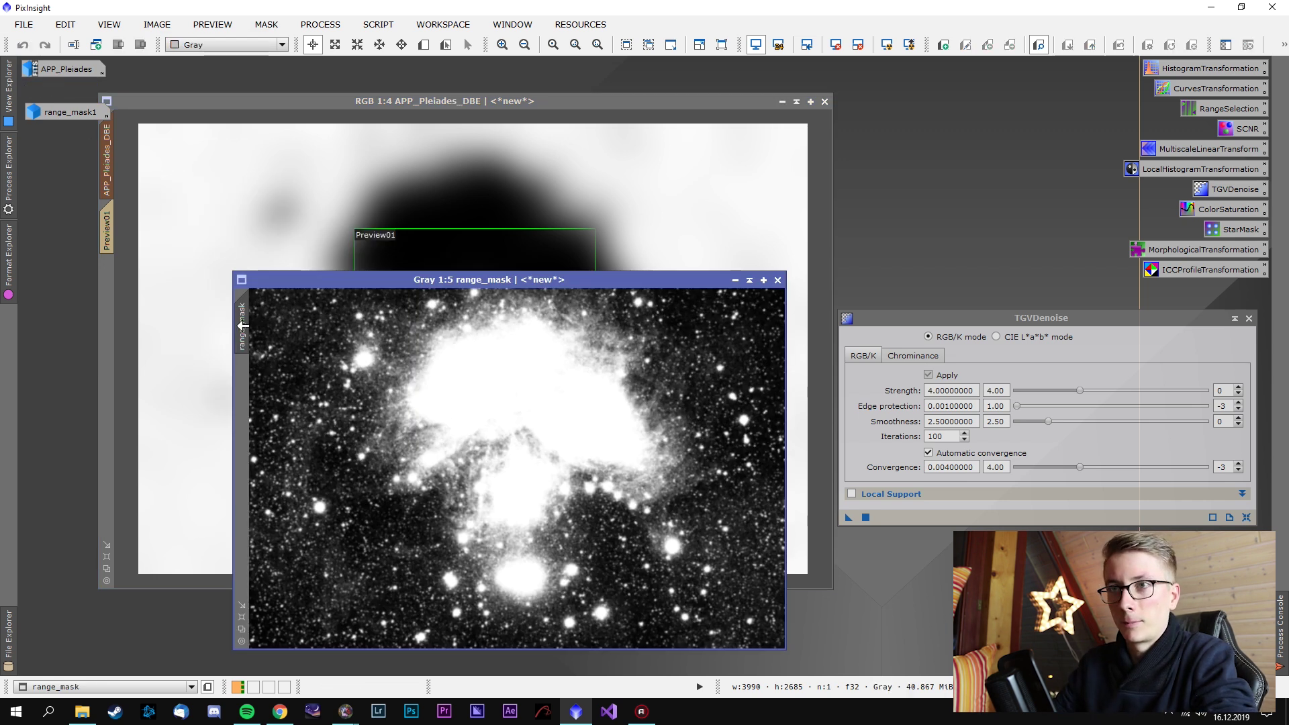
drag(92, 329, 101, 327)
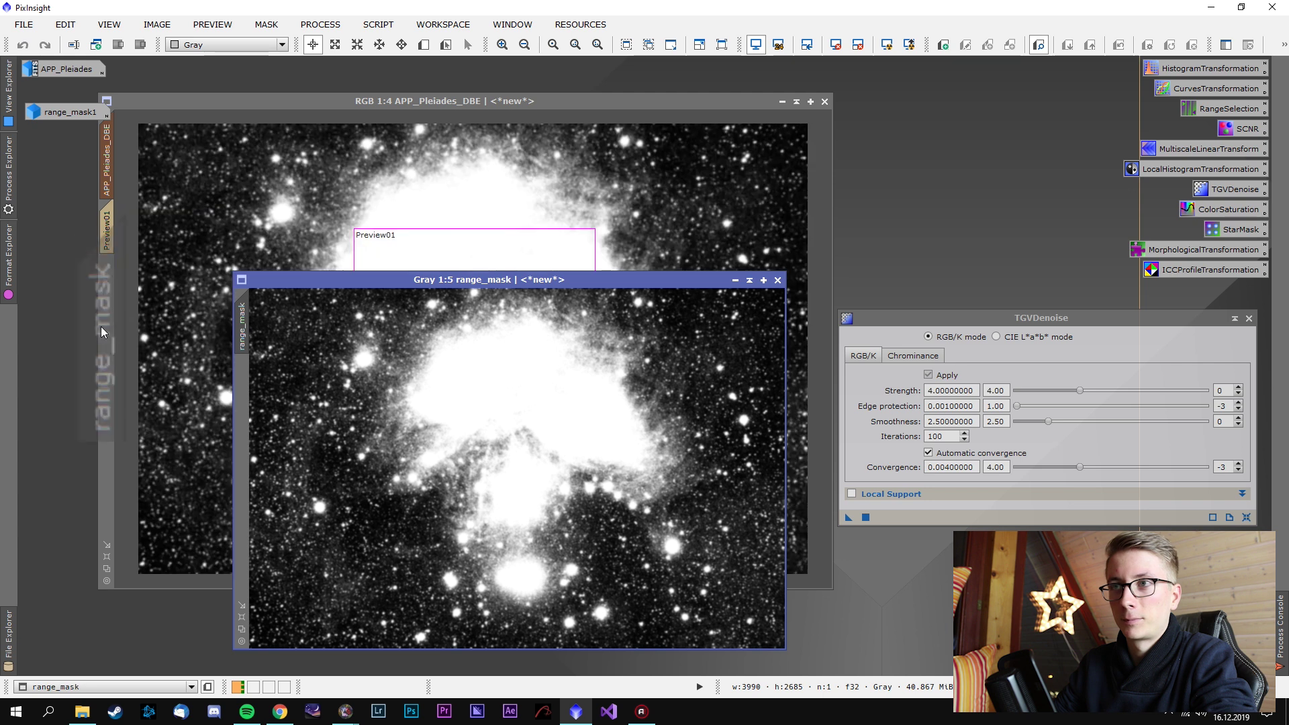
click(736, 281)
click(266, 24)
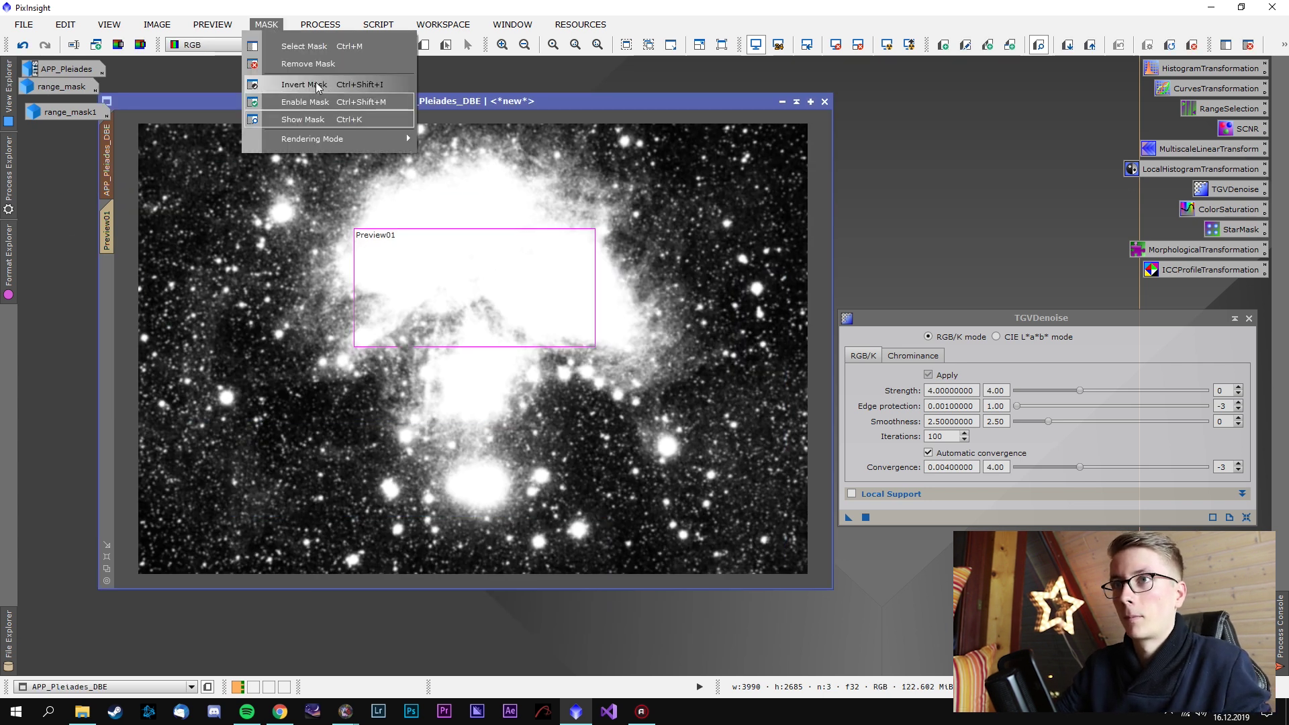
click(319, 85)
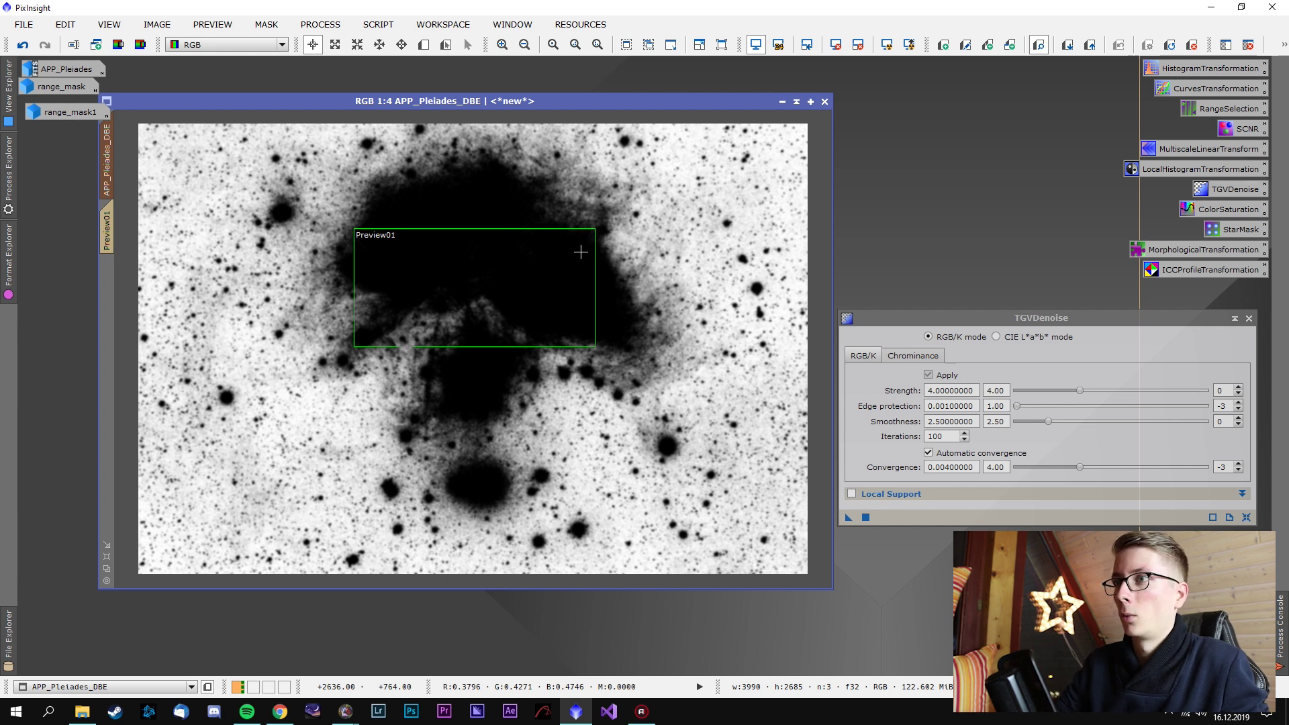
click(266, 24)
click(314, 118)
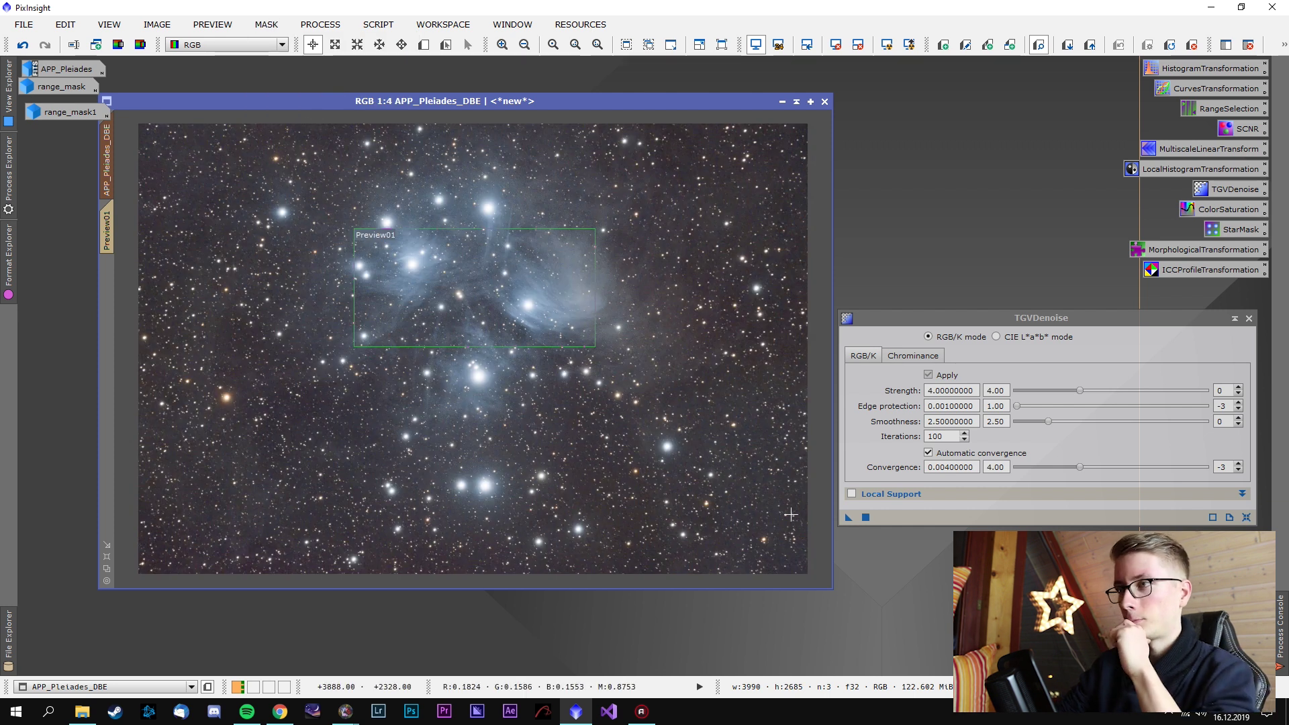
click(848, 517)
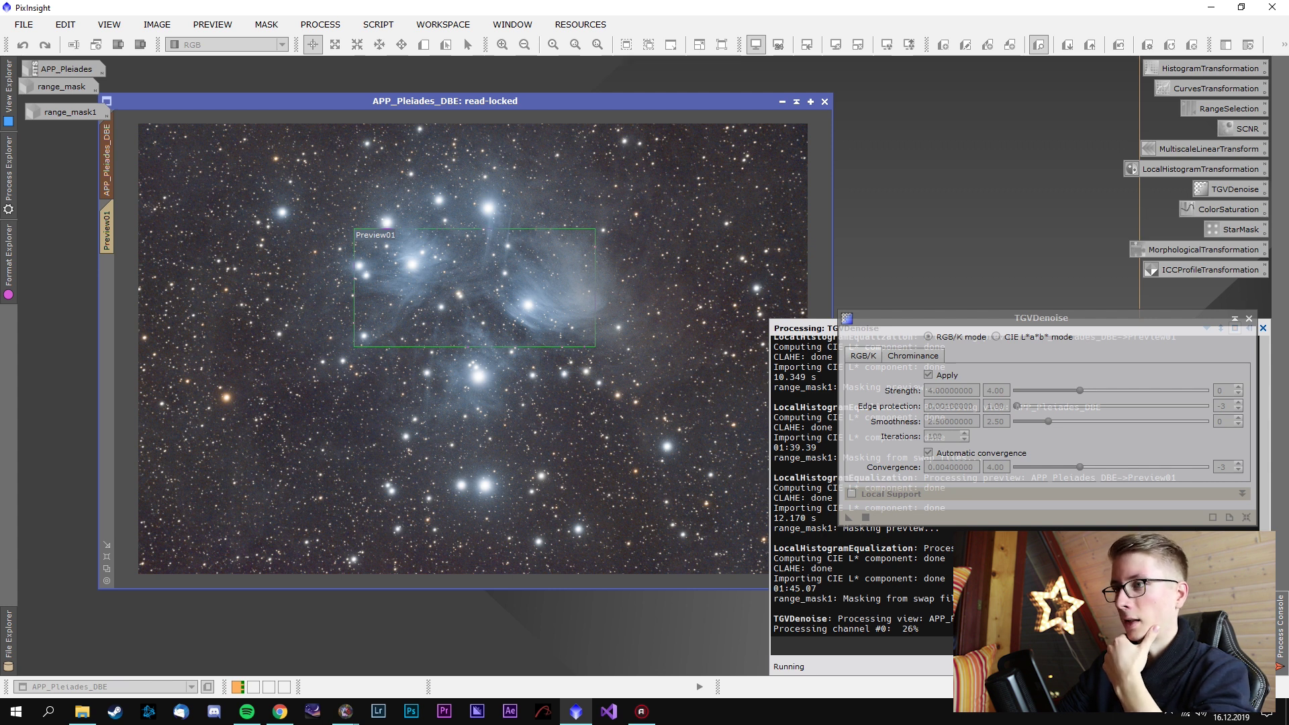
key(Escape)
click(631, 373)
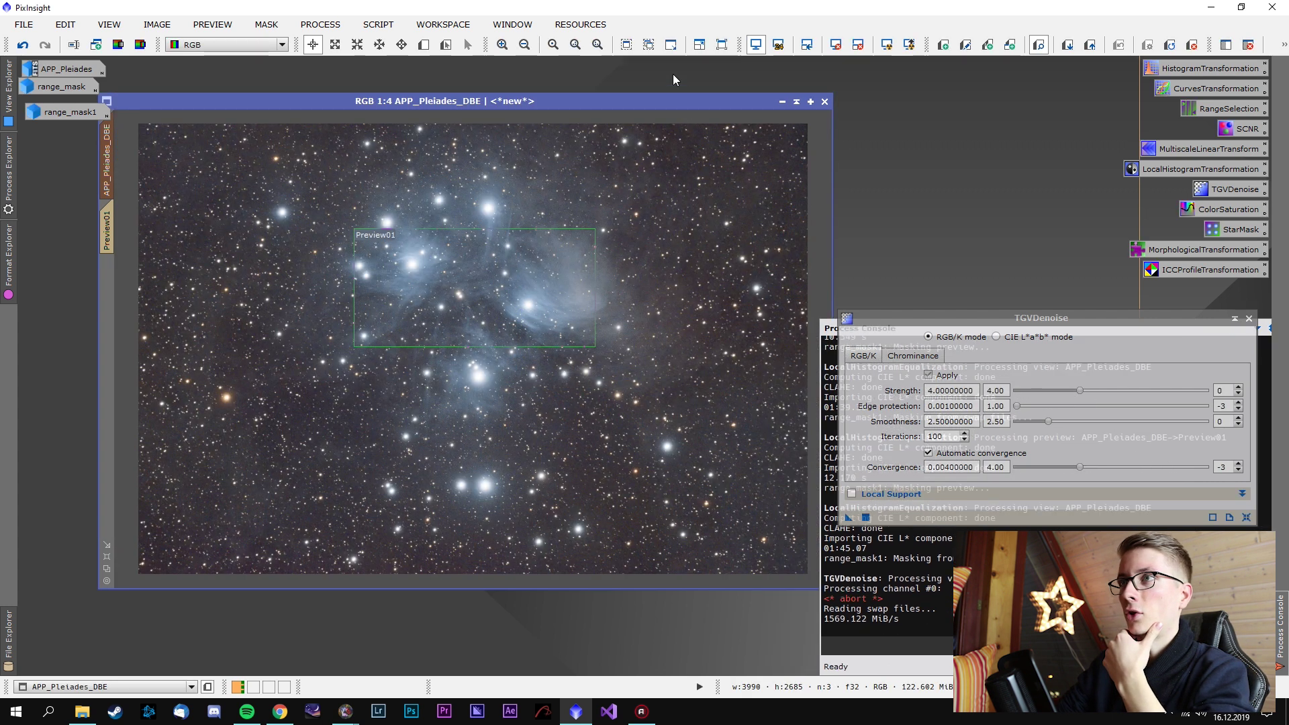
Create a second preview of about 580 × 1190 pixels over the starry background left of centre and inspect its noise
click(424, 45)
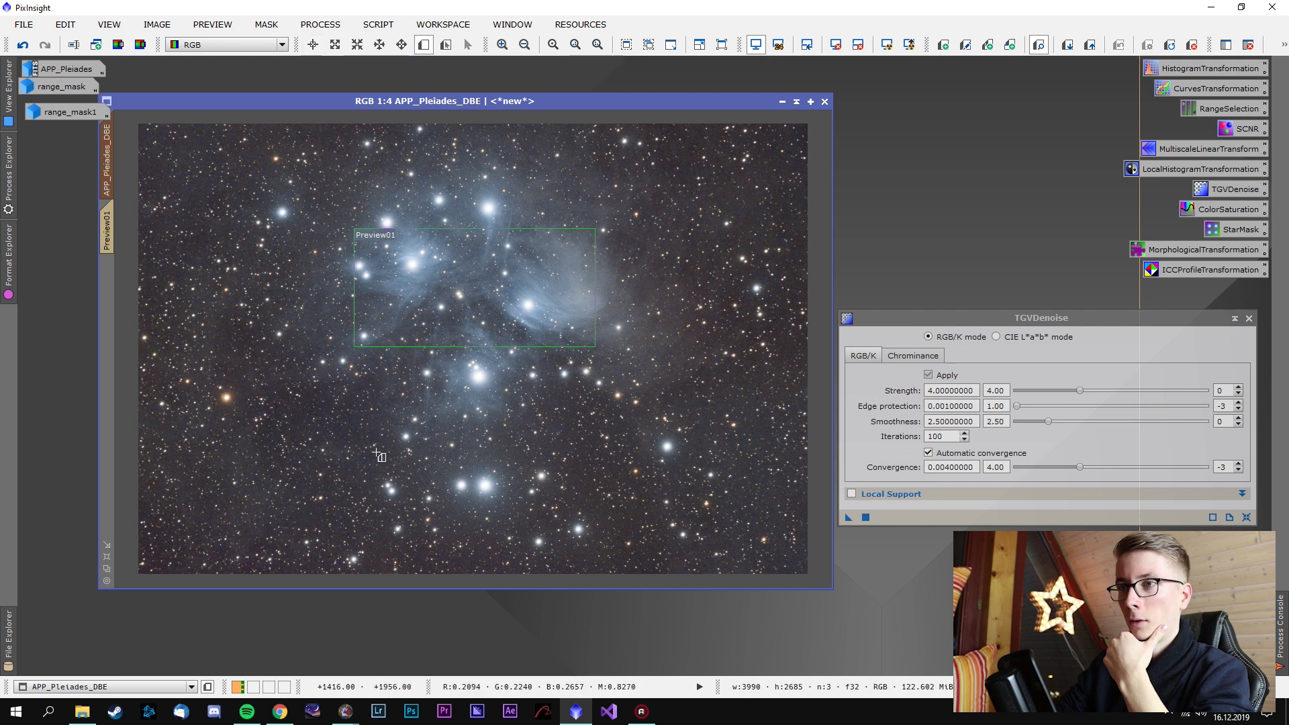
drag(291, 441, 388, 245)
double_click(300, 232)
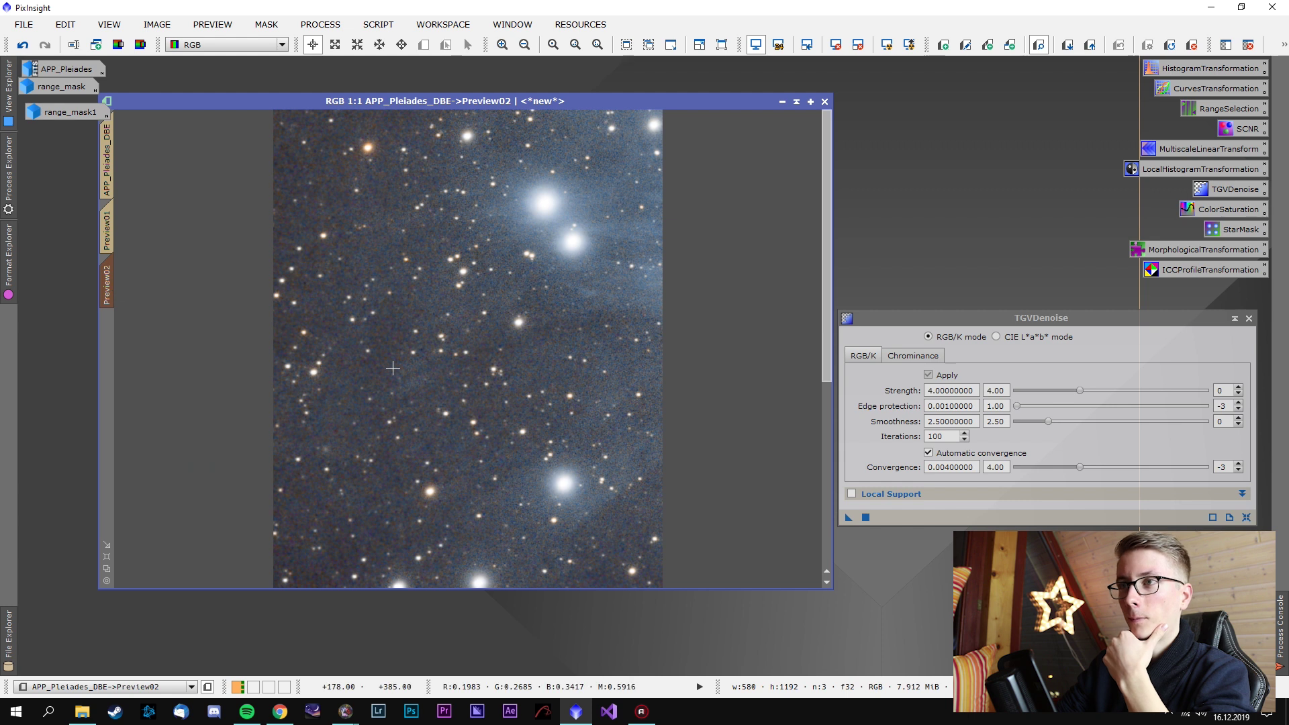
scroll(629, 460, up, 1)
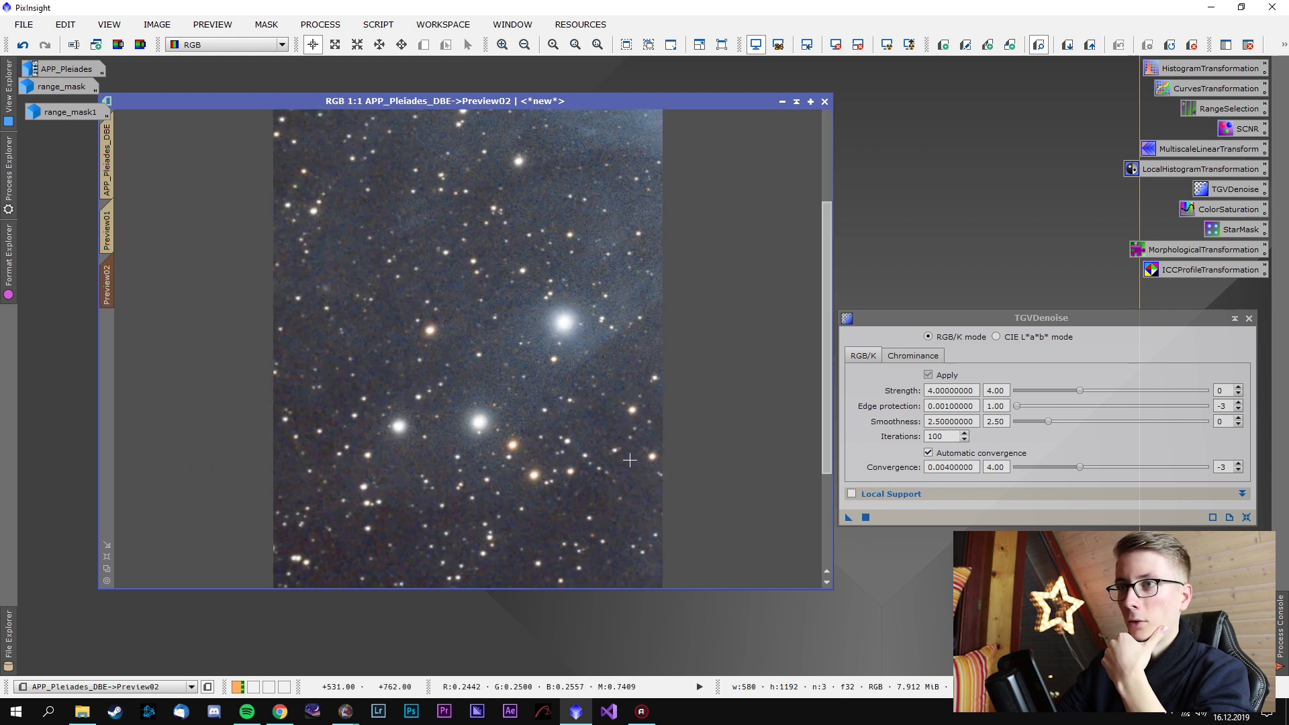
scroll(630, 461, down, 1)
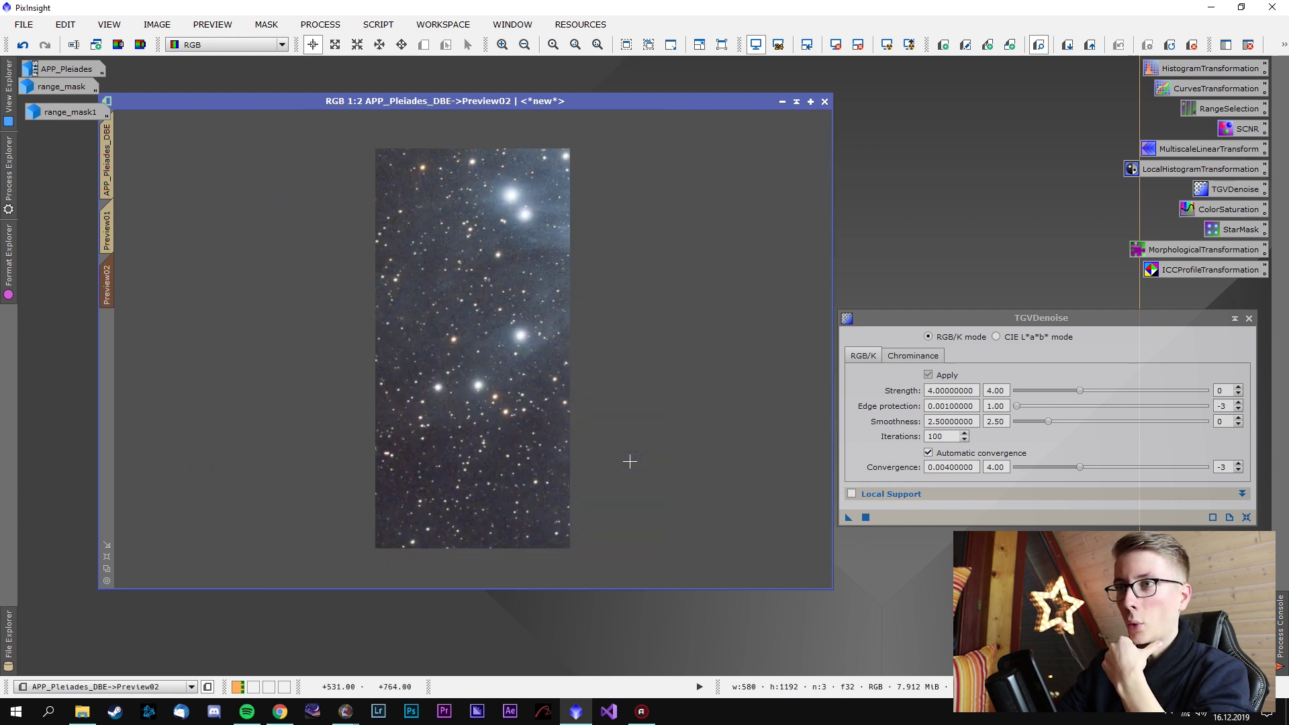
scroll(629, 462, up, 1)
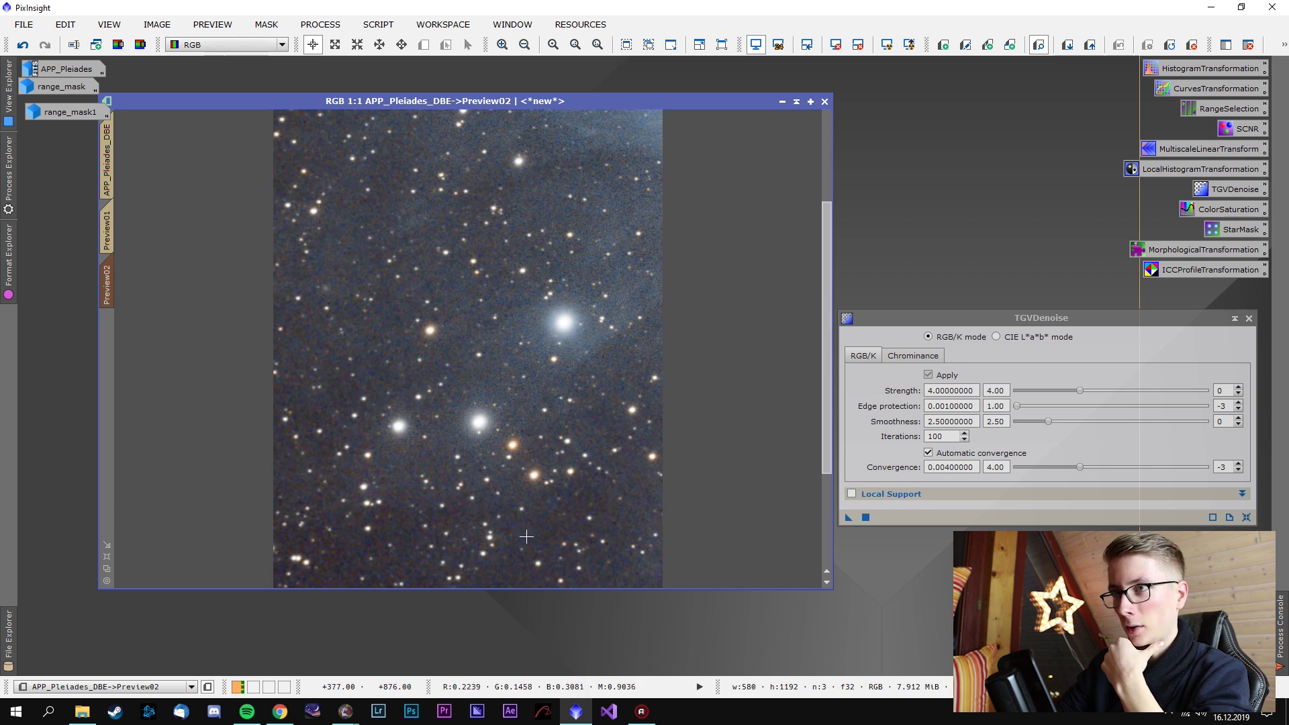
scroll(511, 403, down, 1)
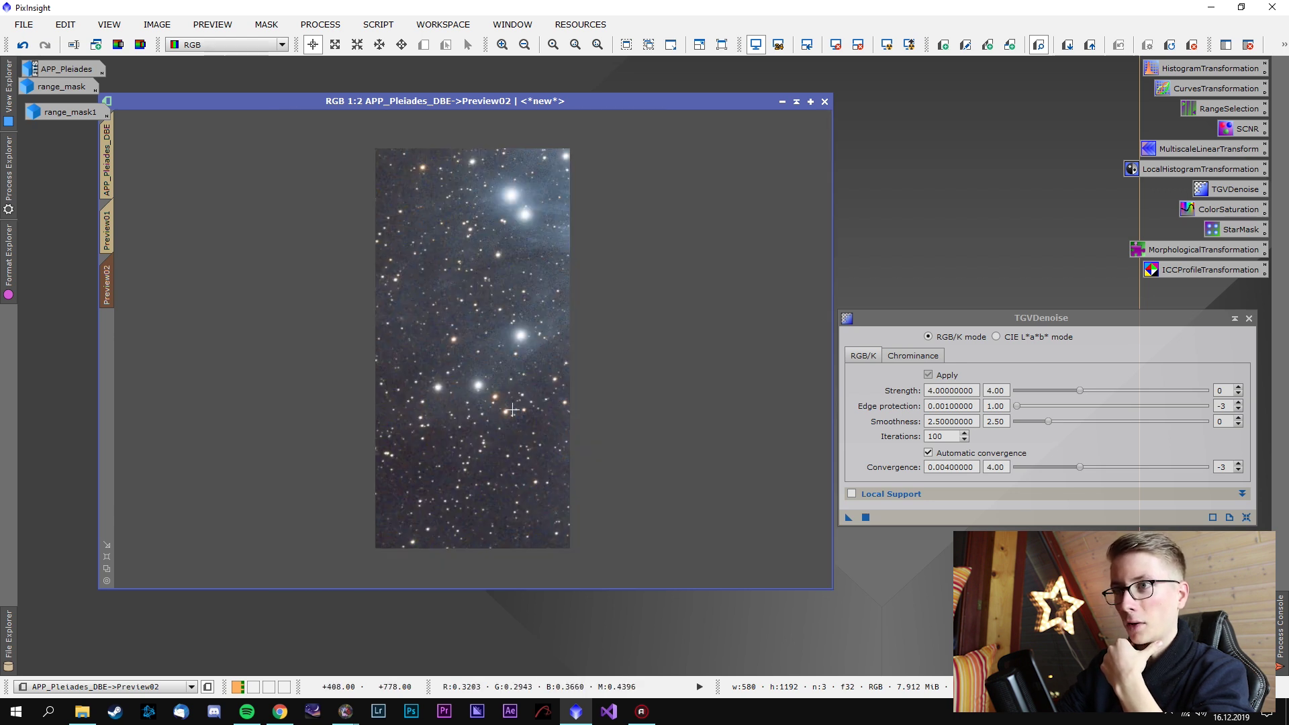
Test TGVDenoise on Preview02 with the current settings and toggle the result around the noisy background
click(849, 518)
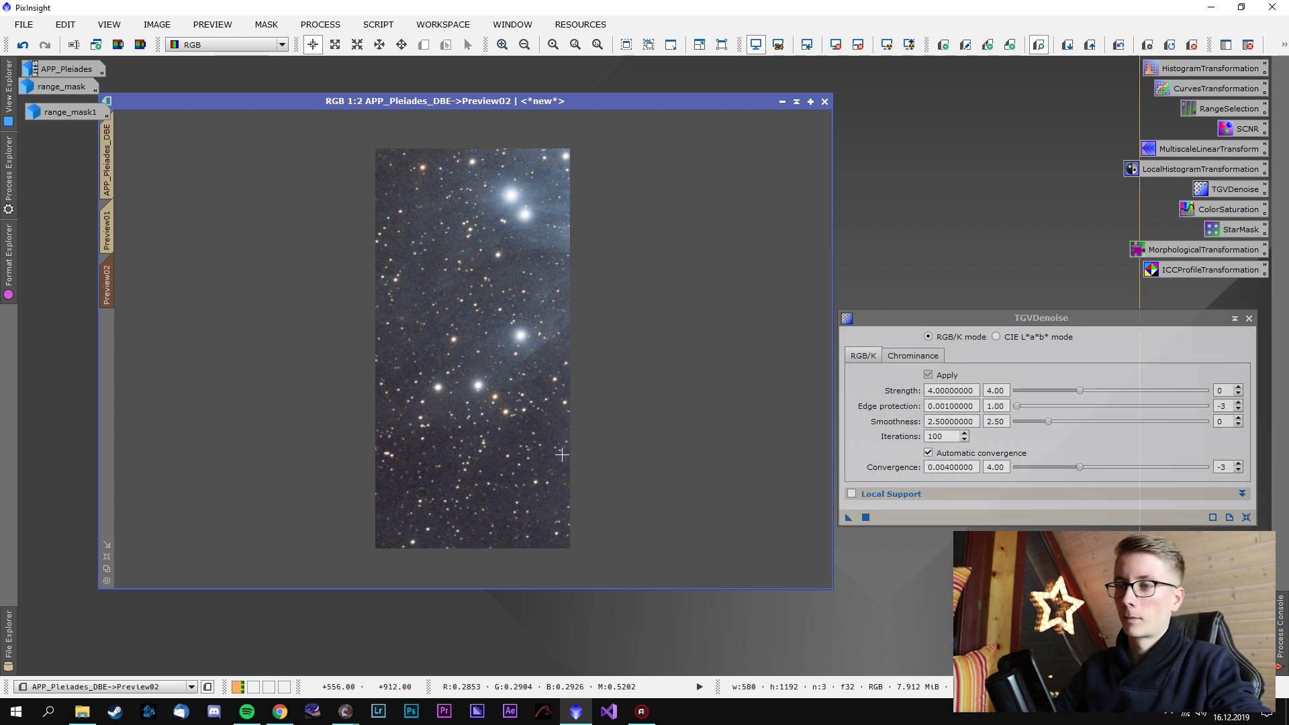
scroll(494, 389, up, 2)
drag(494, 390, 496, 476)
drag(595, 326, 527, 443)
right_click(576, 317)
click(598, 326)
Compare Preview02's background noise and small stars with and without TGVDenoise at high magnification
right_click(544, 323)
key(Escape)
right_click(480, 325)
click(497, 344)
scroll(288, 340, up, 1)
drag(288, 340, 629, 359)
right_click(461, 329)
key(Escape)
right_click(499, 344)
key(Escape)
Set TGVDenoise Strength to 40, Edge protection to 0.01 and Smoothness to 25, and test it on Preview02
click(1238, 388)
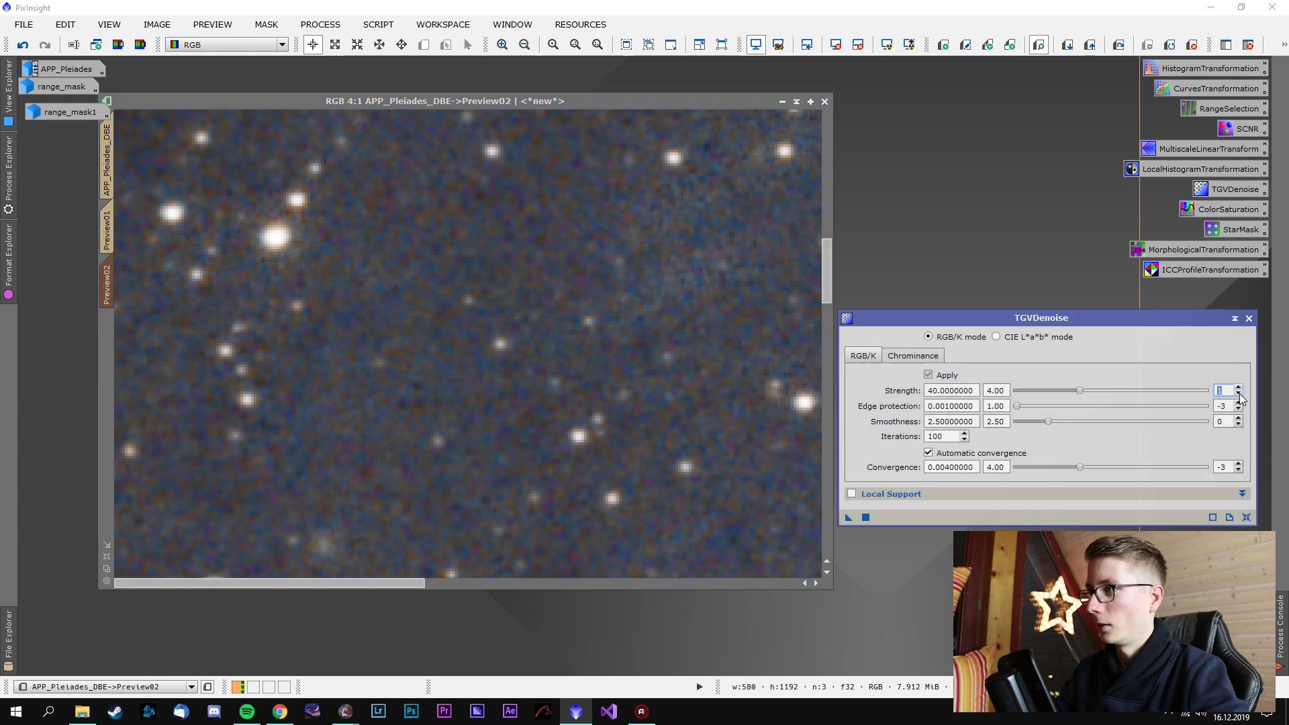
click(1239, 405)
click(1238, 418)
click(1238, 402)
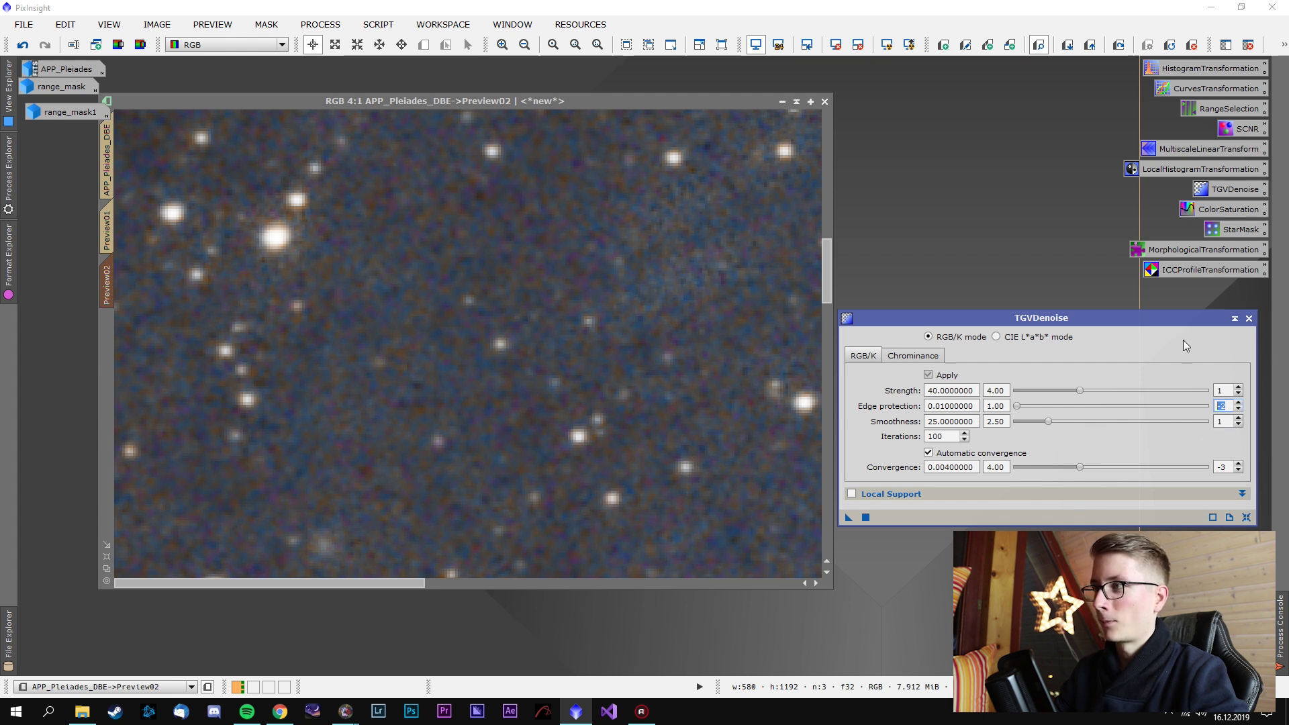
drag(848, 517, 657, 444)
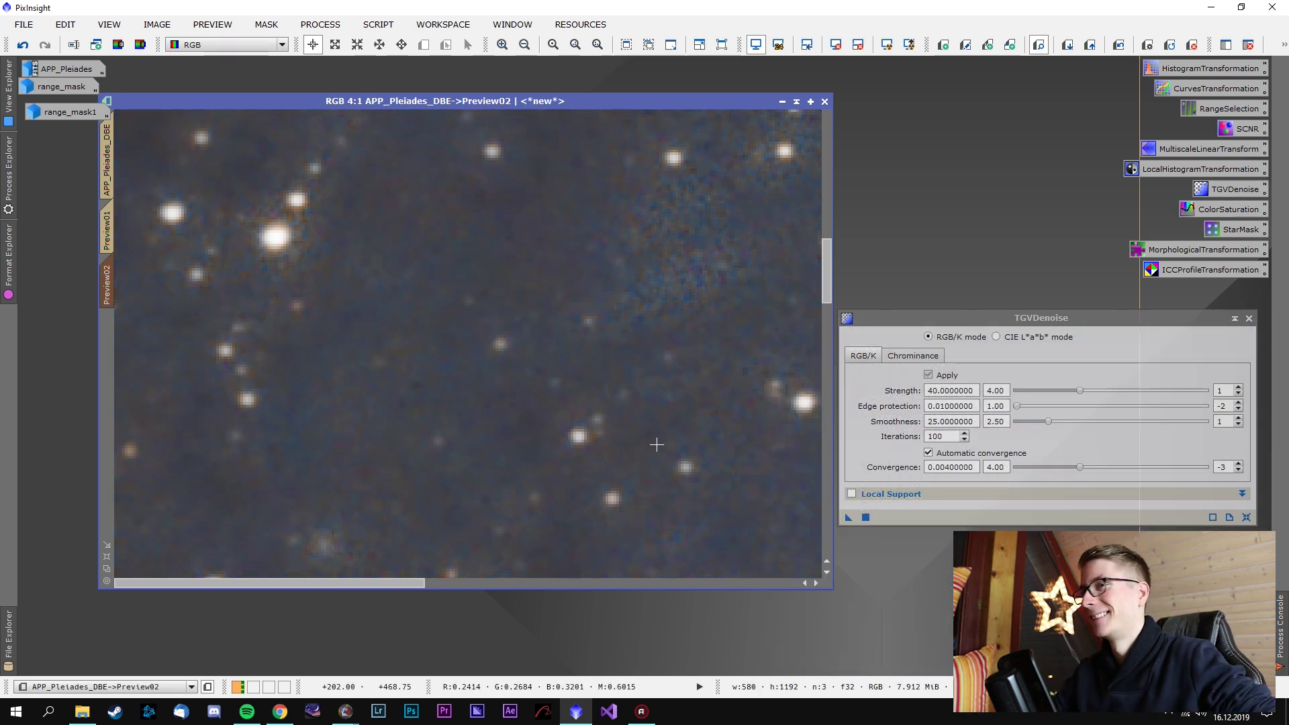
Compare Preview02 with and without the stronger TGVDenoise, examining the background and the masked nebula edge
scroll(656, 444, down, 4)
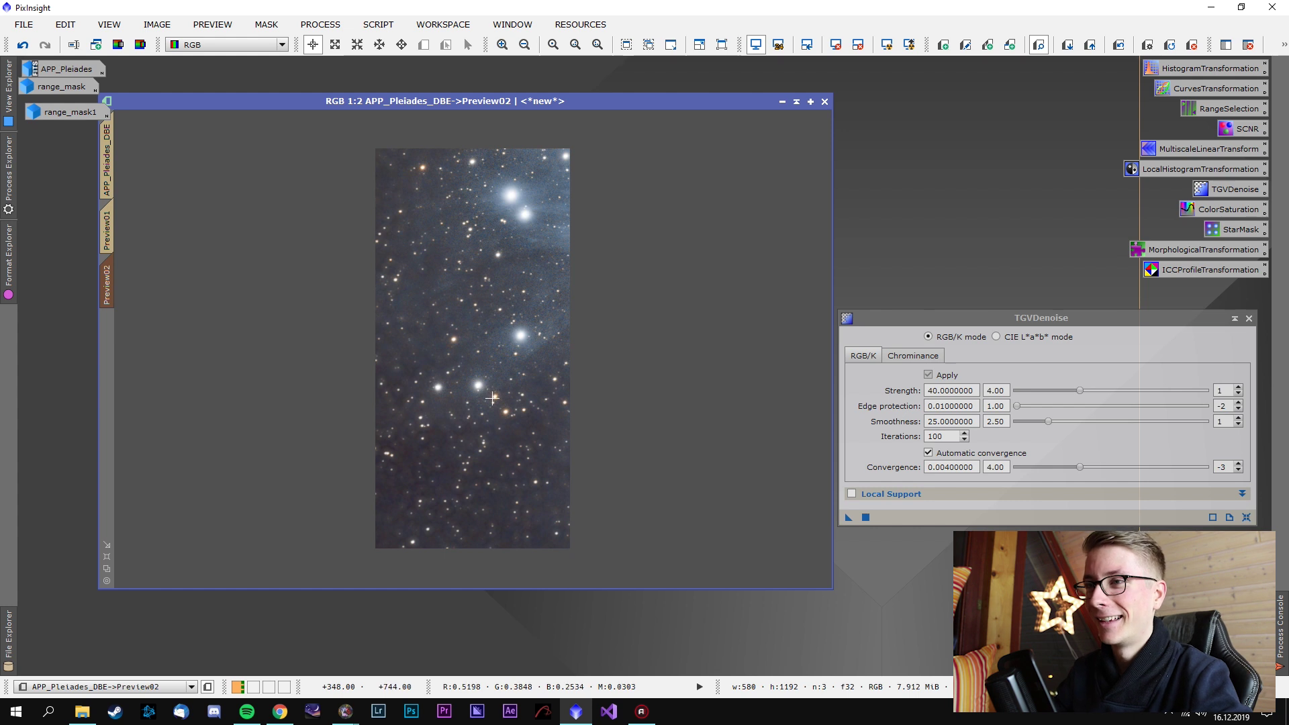
scroll(477, 350, up, 1)
right_click(550, 318)
click(582, 334)
right_click(567, 317)
click(598, 334)
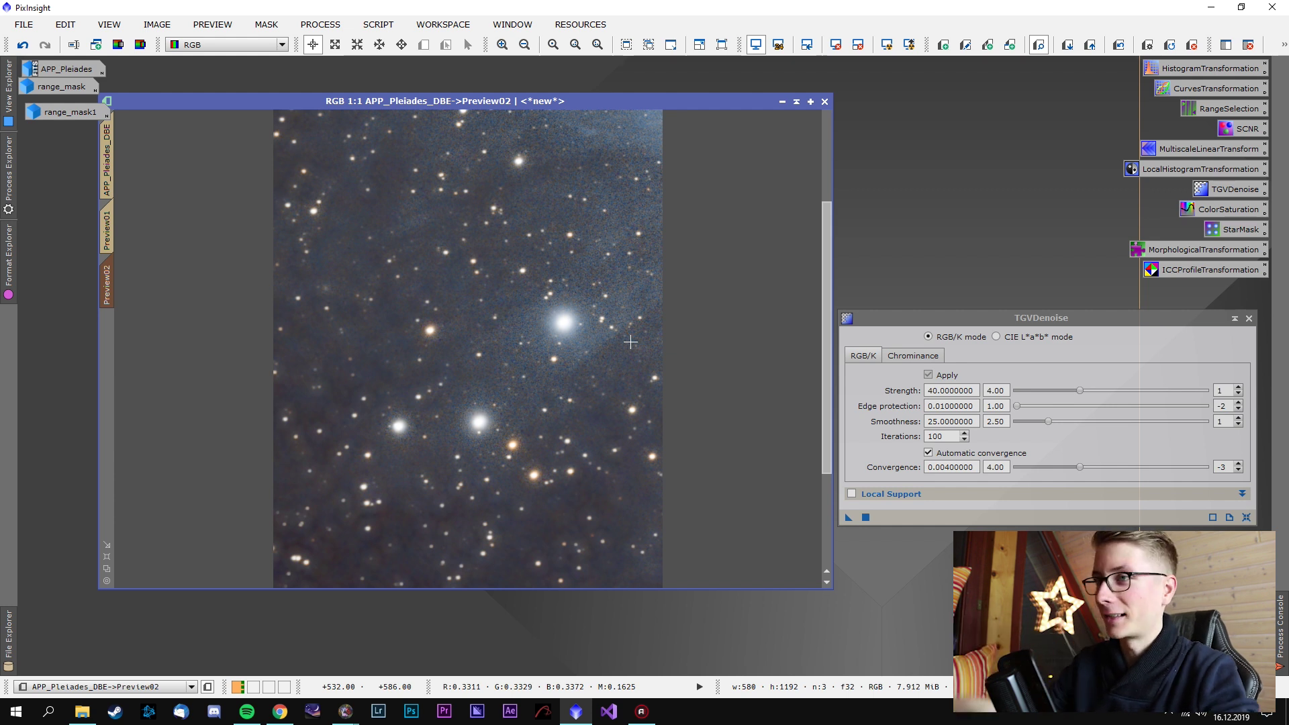
right_click(528, 240)
key(Escape)
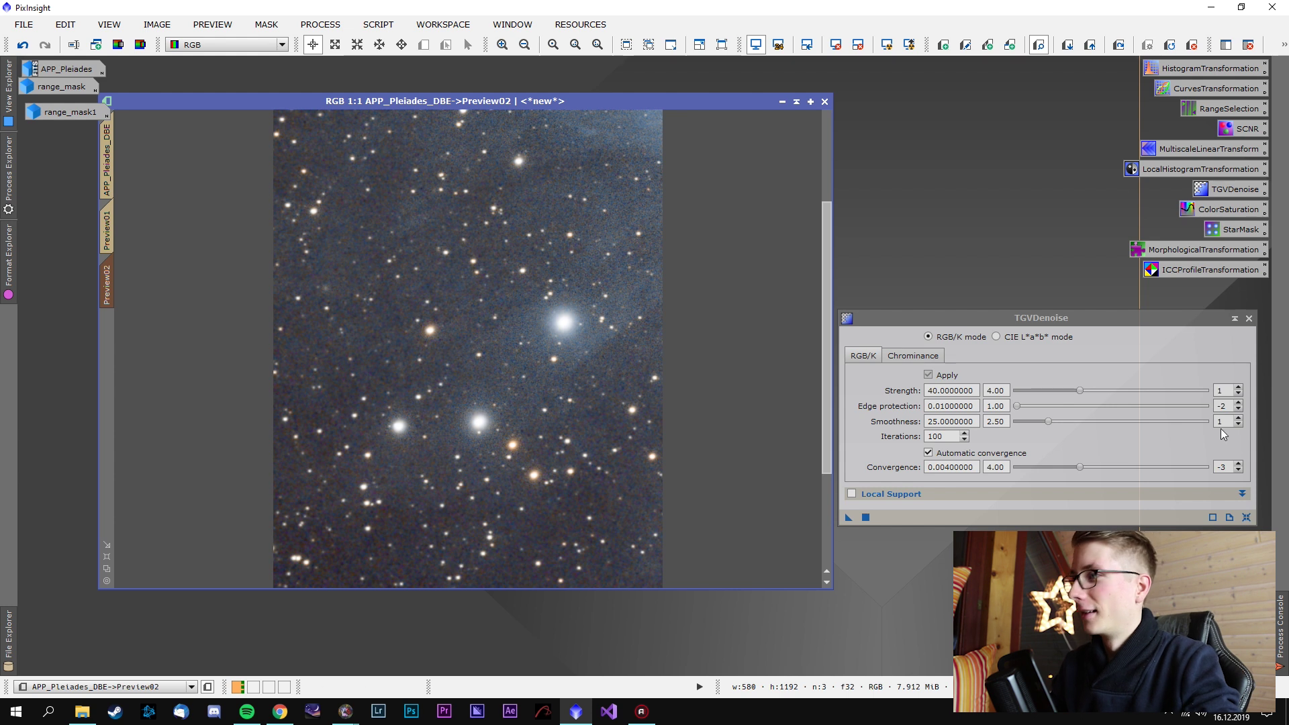
Reset TGVDenoise to its default settings, enable automatic convergence and test it on Preview02
click(1245, 516)
click(928, 452)
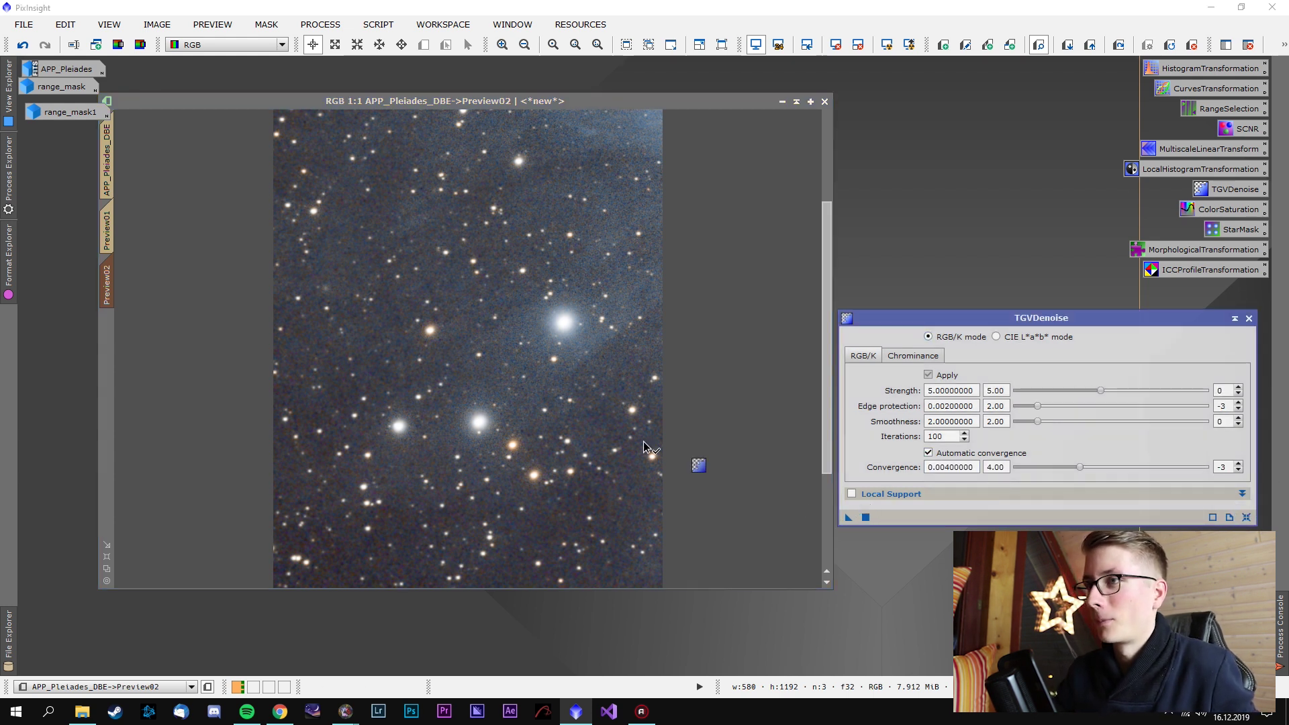
drag(643, 441, 641, 442)
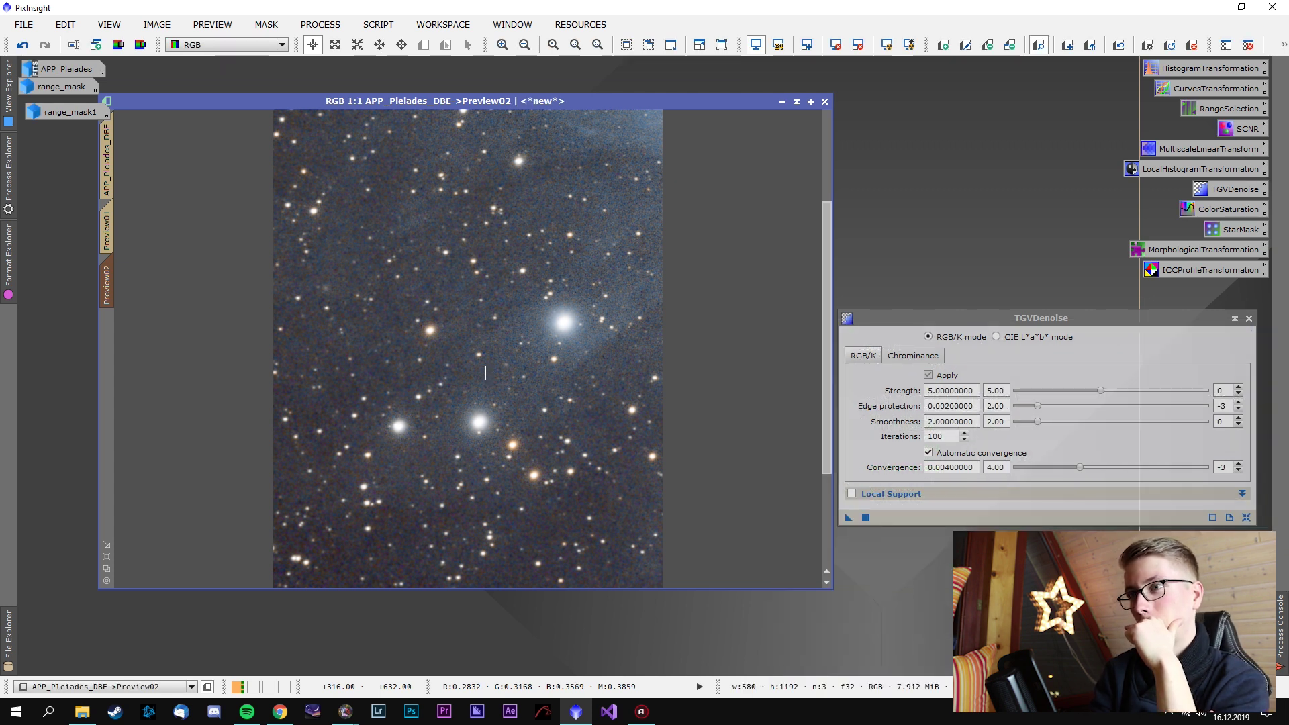
Compare the stars and background noise in Preview02 before and after the default-strength TGVDenoise
scroll(468, 349, up, 2)
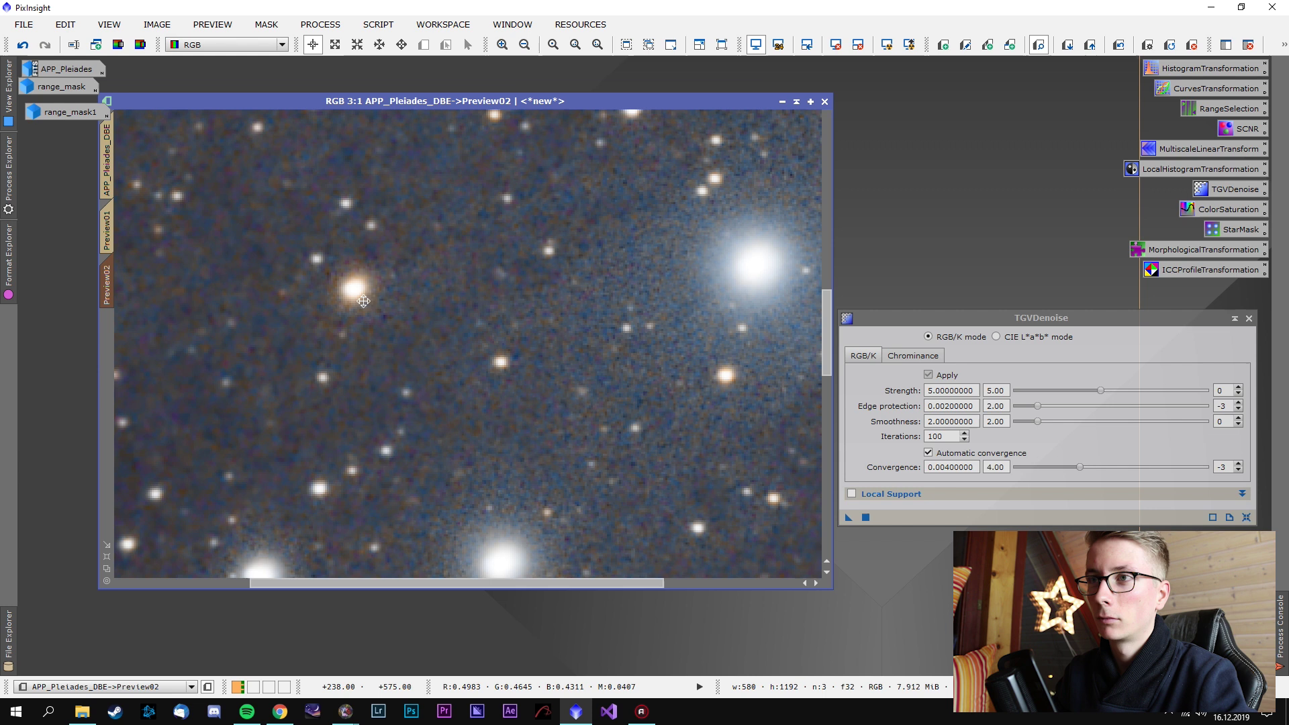
drag(363, 301, 593, 388)
right_click(635, 325)
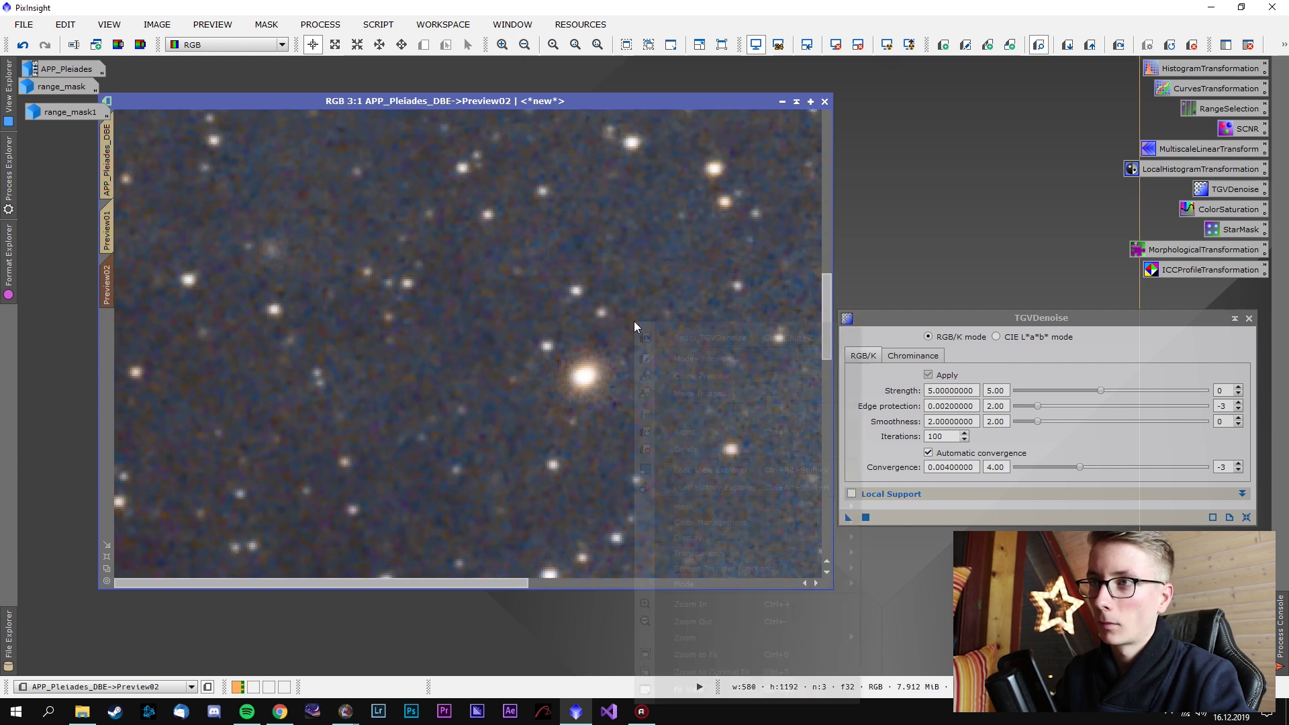
key(Escape)
right_click(593, 309)
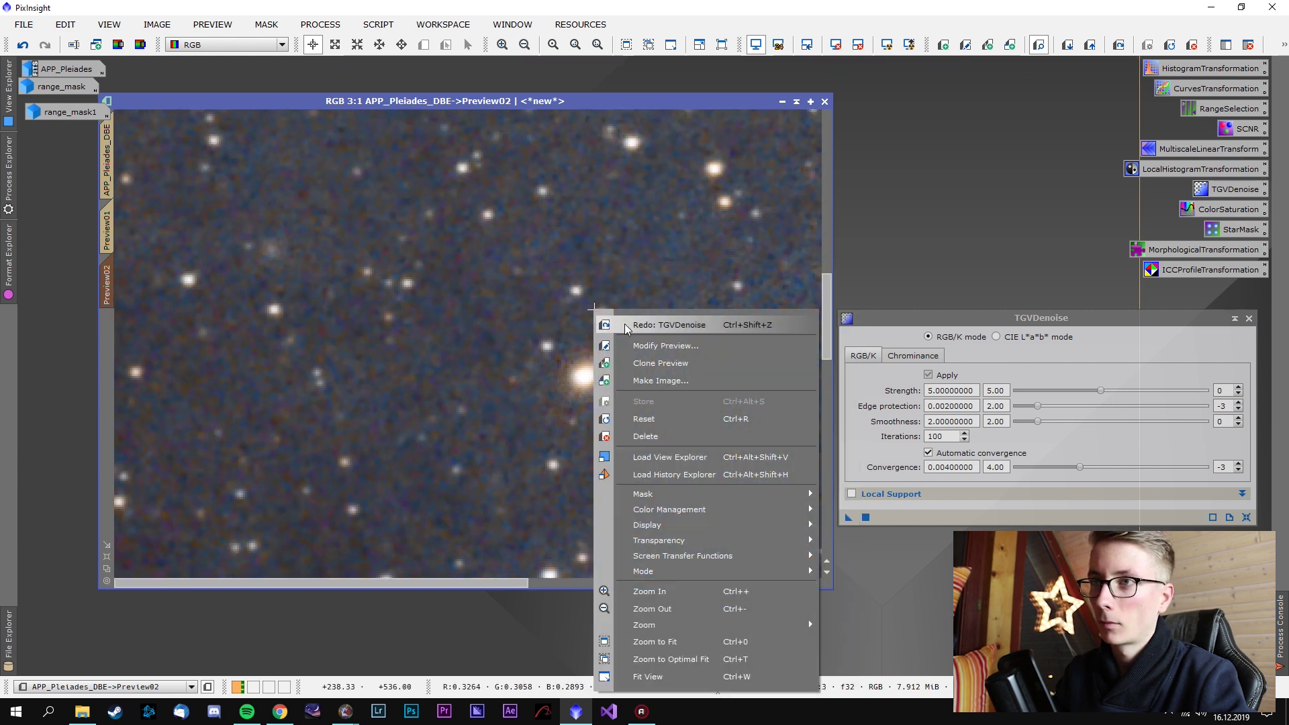
key(Escape)
scroll(625, 326, down, 2)
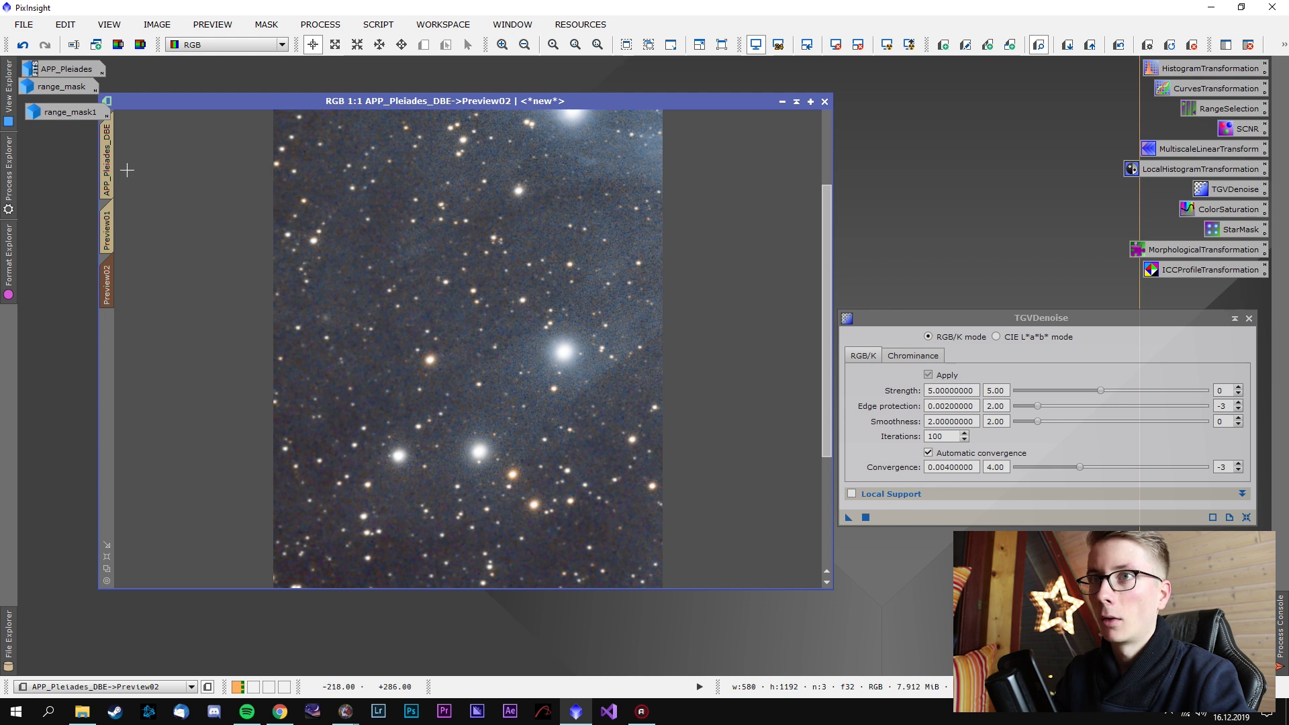
Return to the full Pleiades image and apply TGVDenoise to it with Strength 5, Edge protection 0.002 and Smoothness 2
click(107, 165)
scroll(459, 356, up, 4)
scroll(459, 357, down, 4)
scroll(441, 360, up, 3)
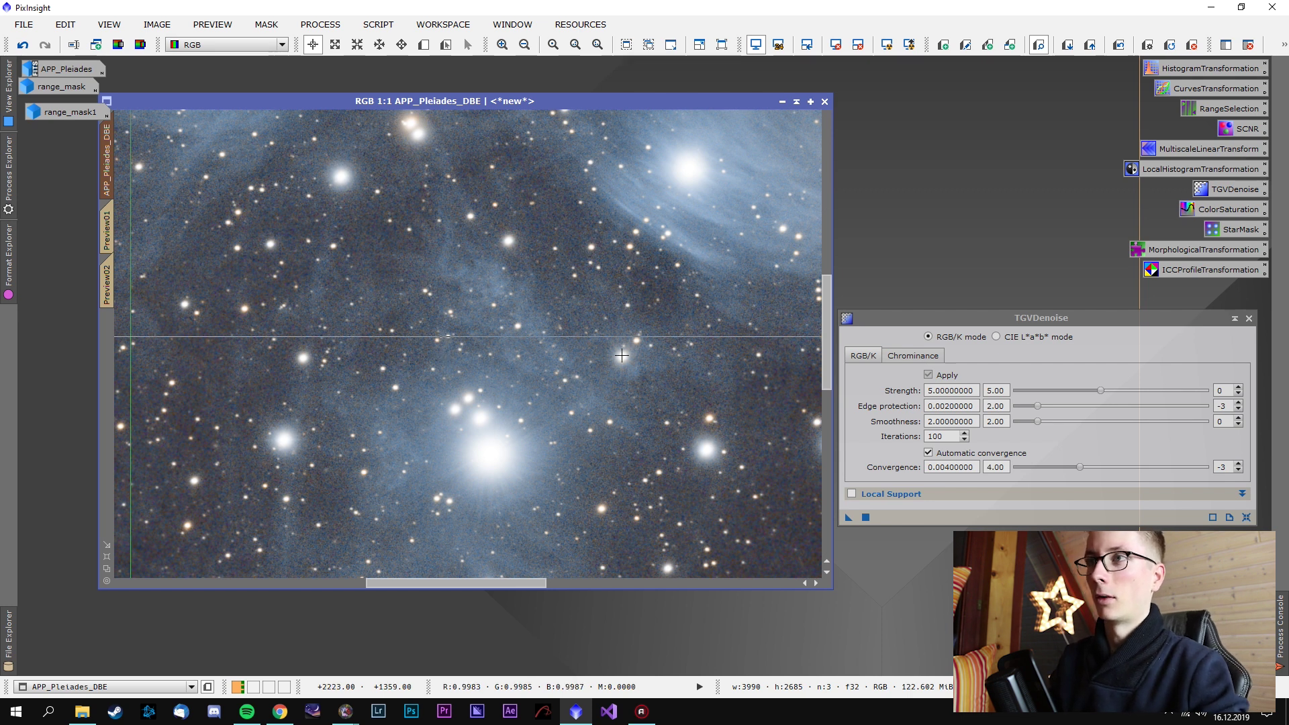
scroll(468, 345, up, 1)
scroll(471, 260, down, 2)
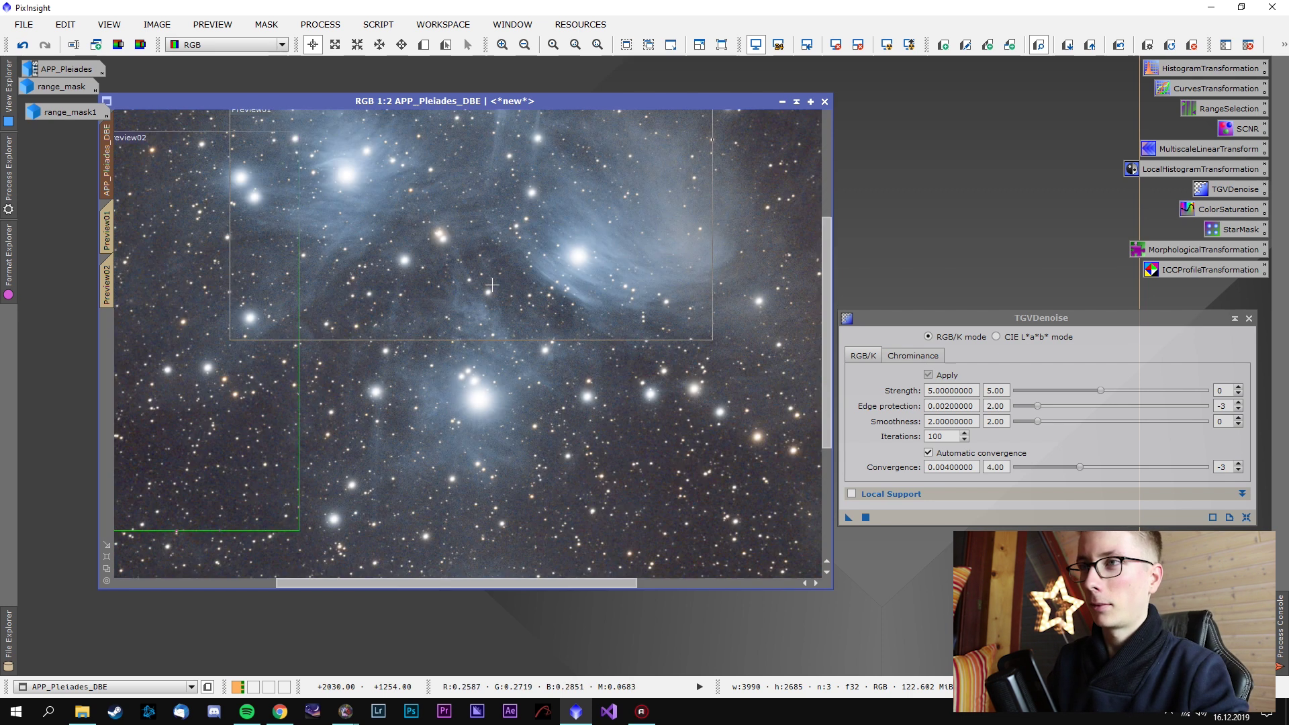
scroll(492, 294, down, 1)
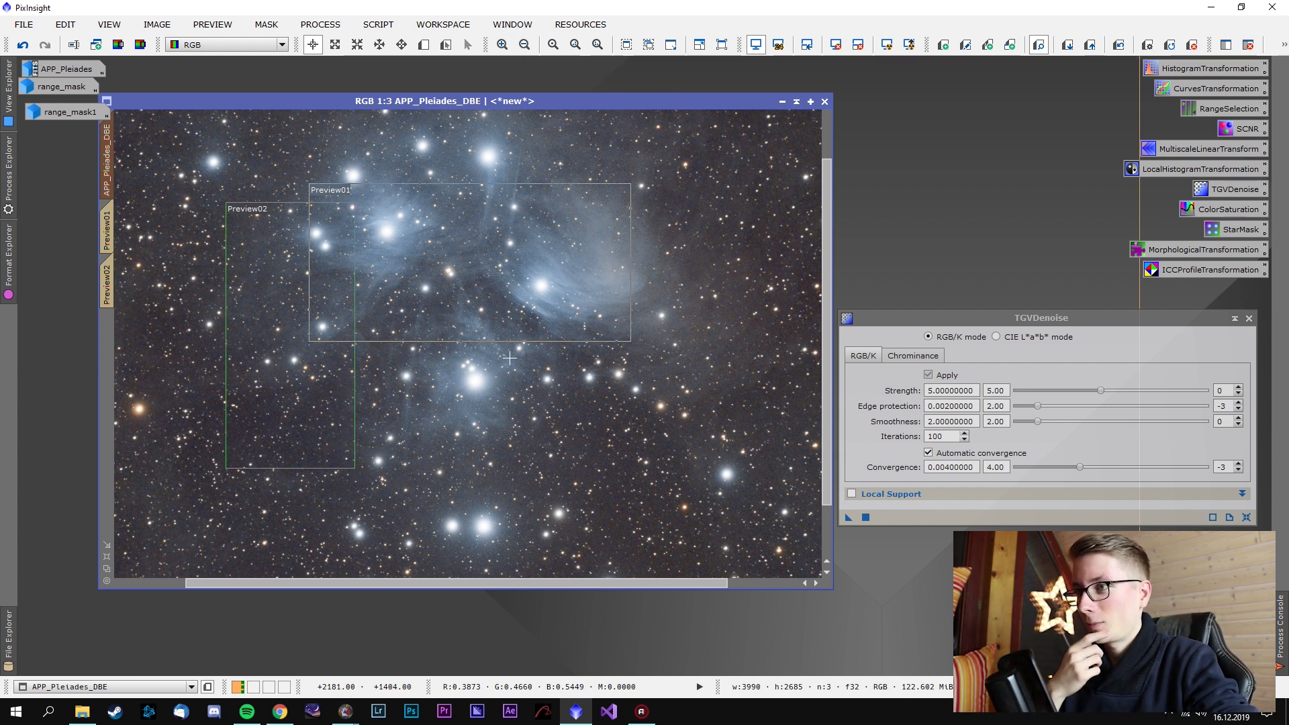
drag(848, 517, 717, 446)
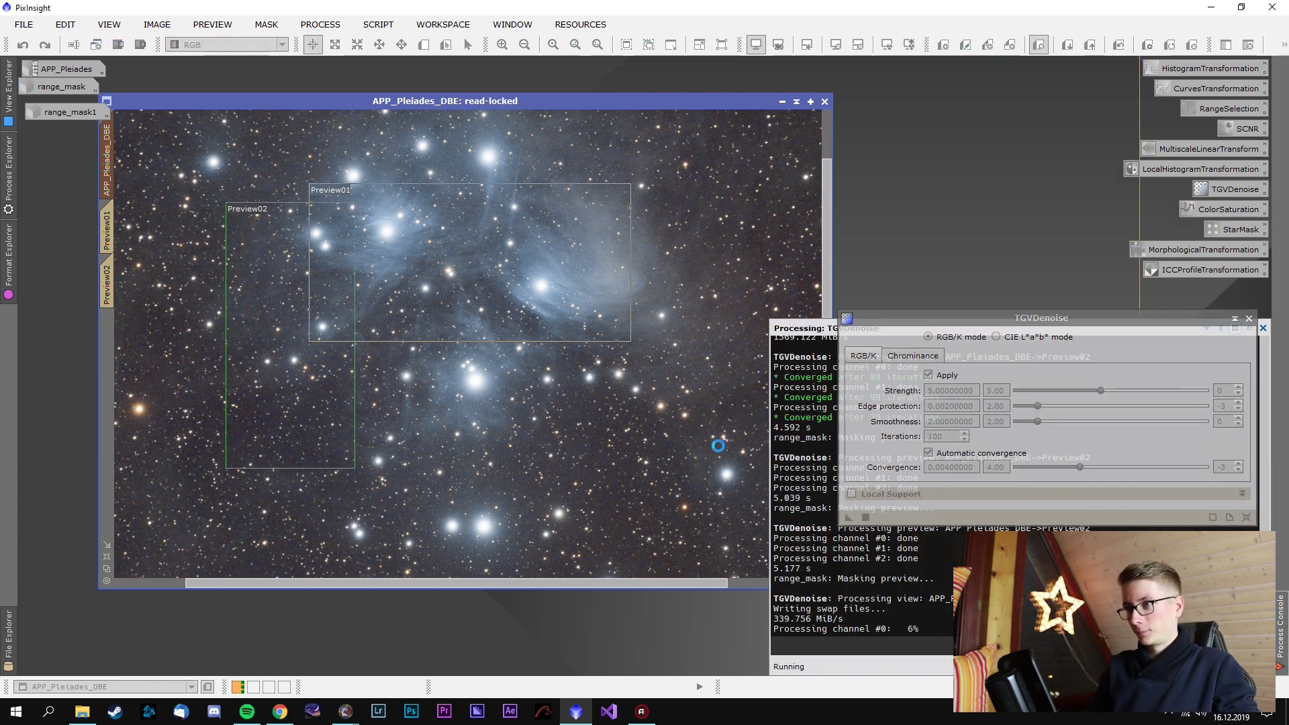
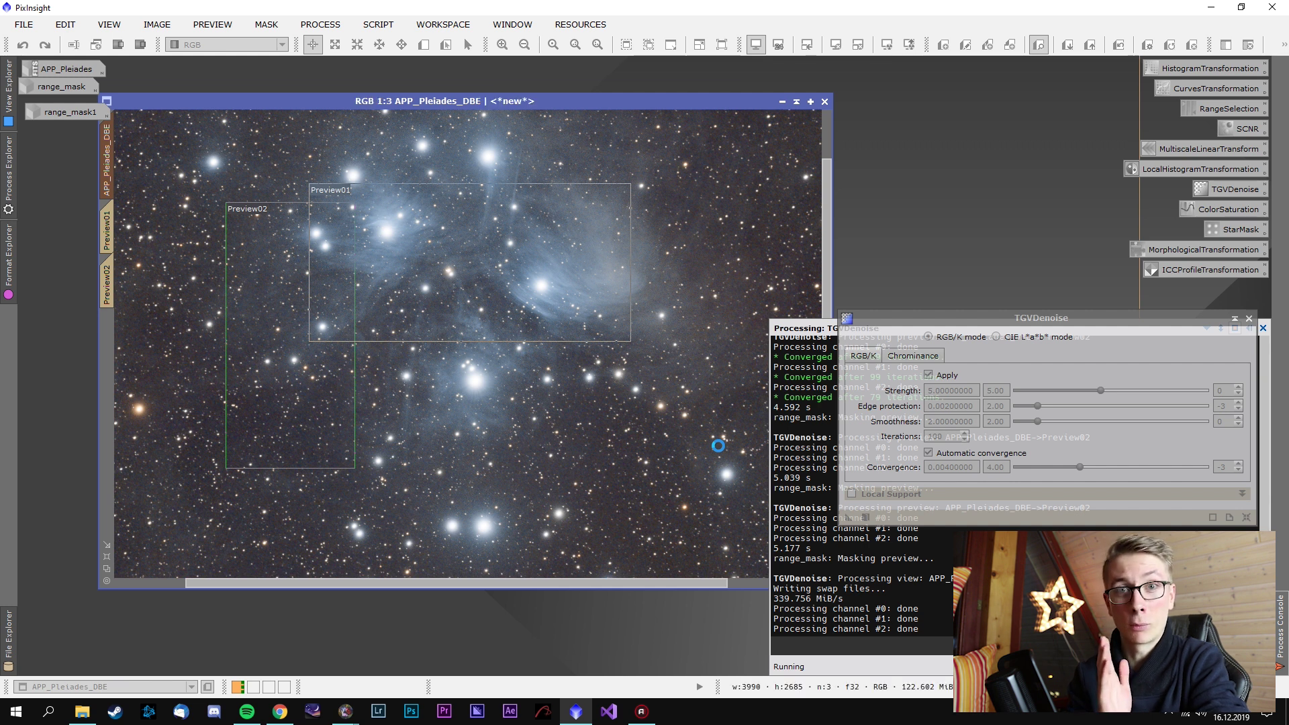
click(24, 24)
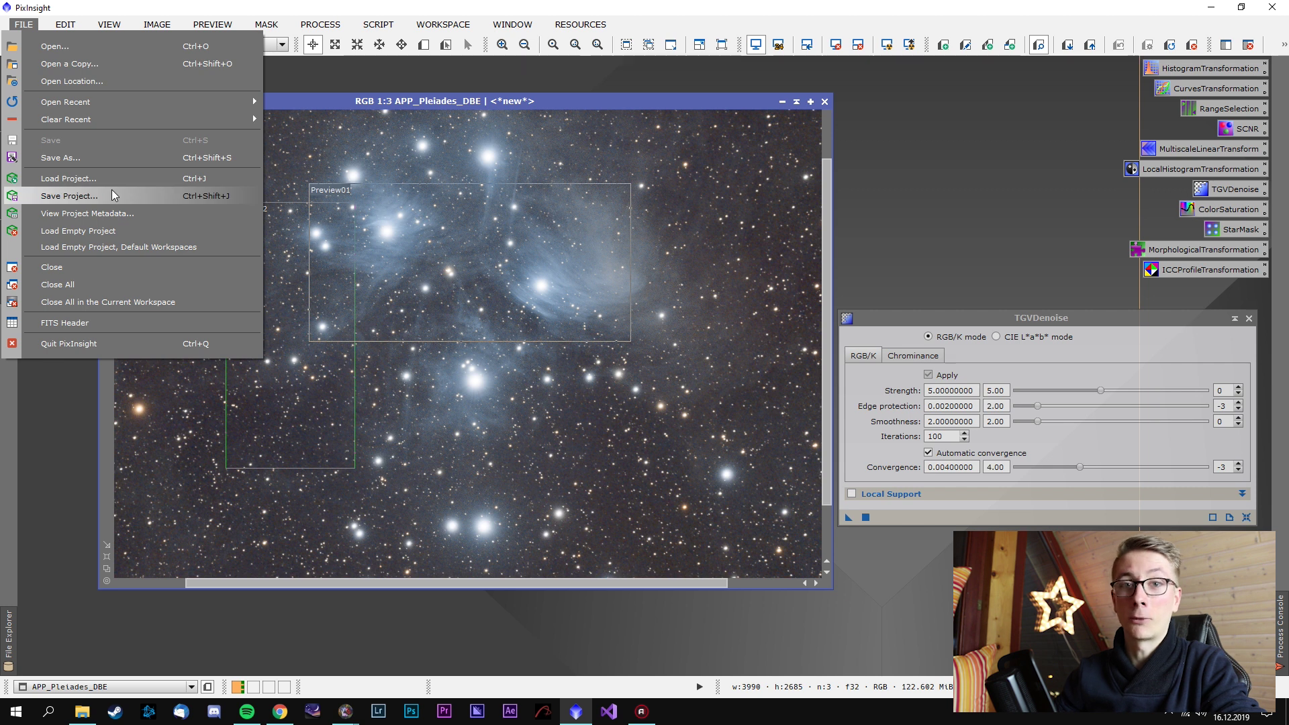
click(112, 196)
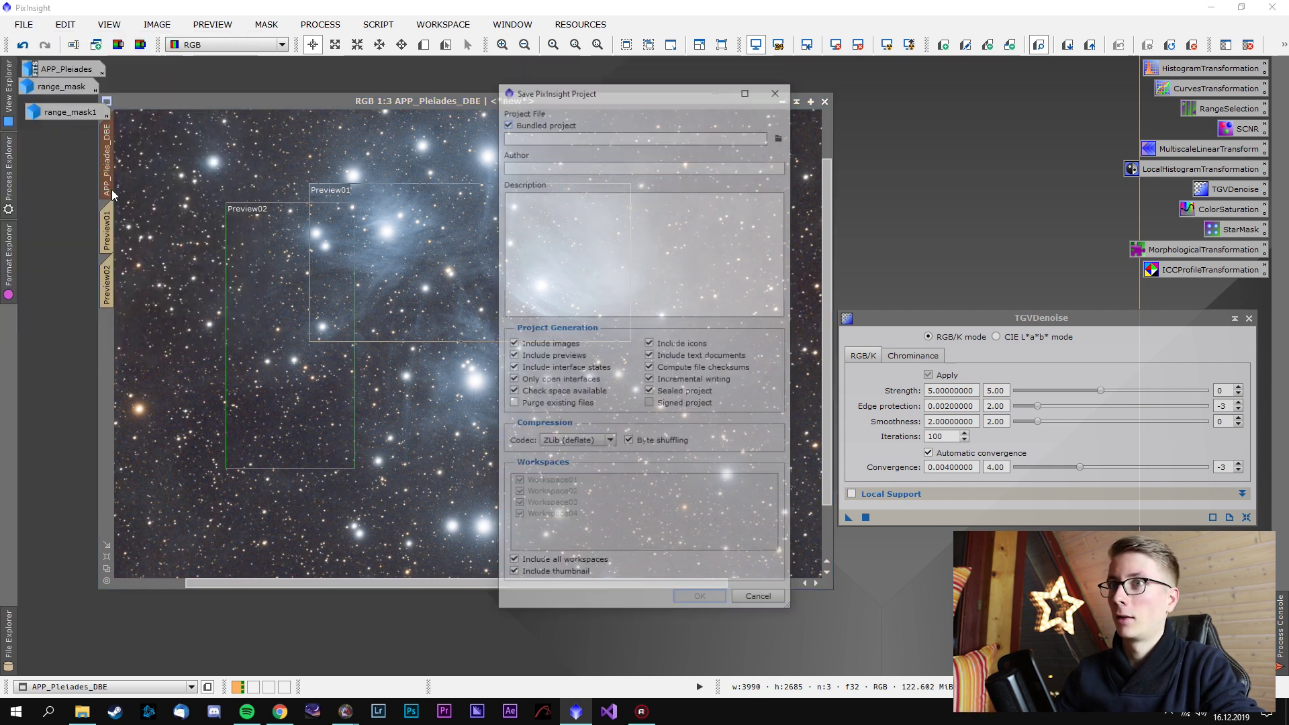
click(752, 602)
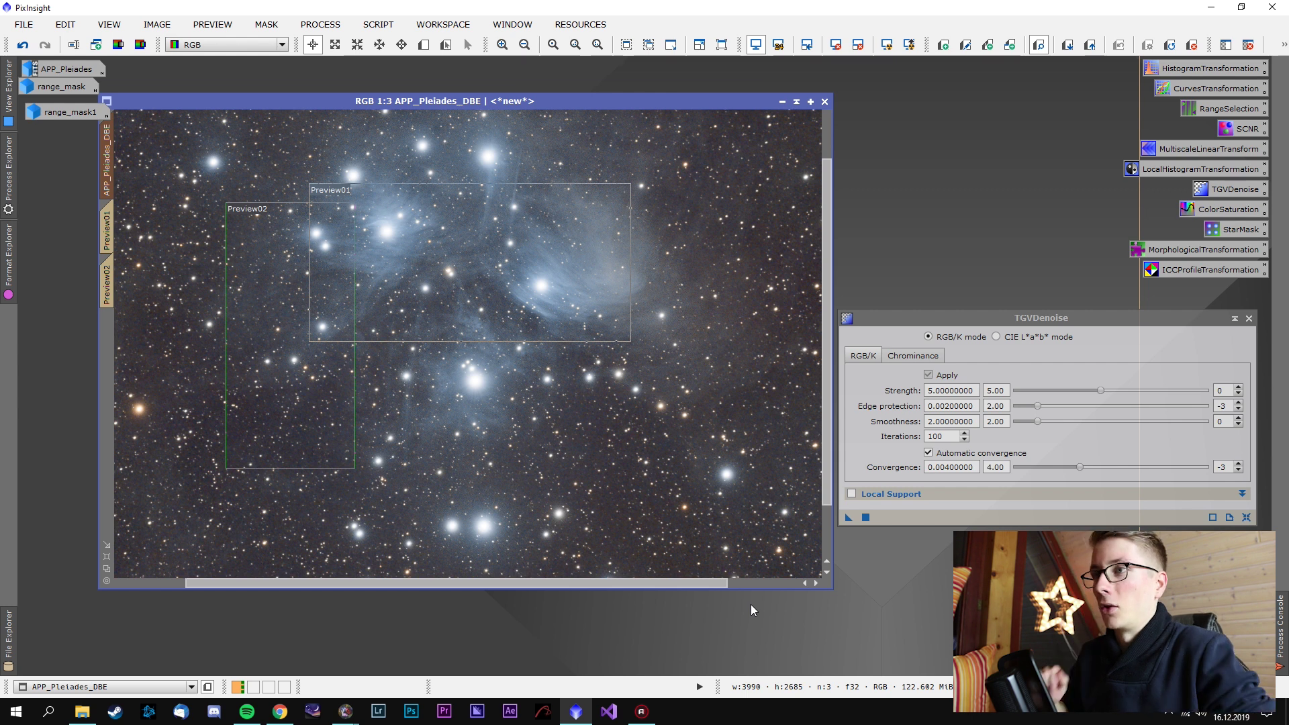
Examine the remaining background noise and star quality across the denoised Pleiades image
scroll(595, 428, down, 1)
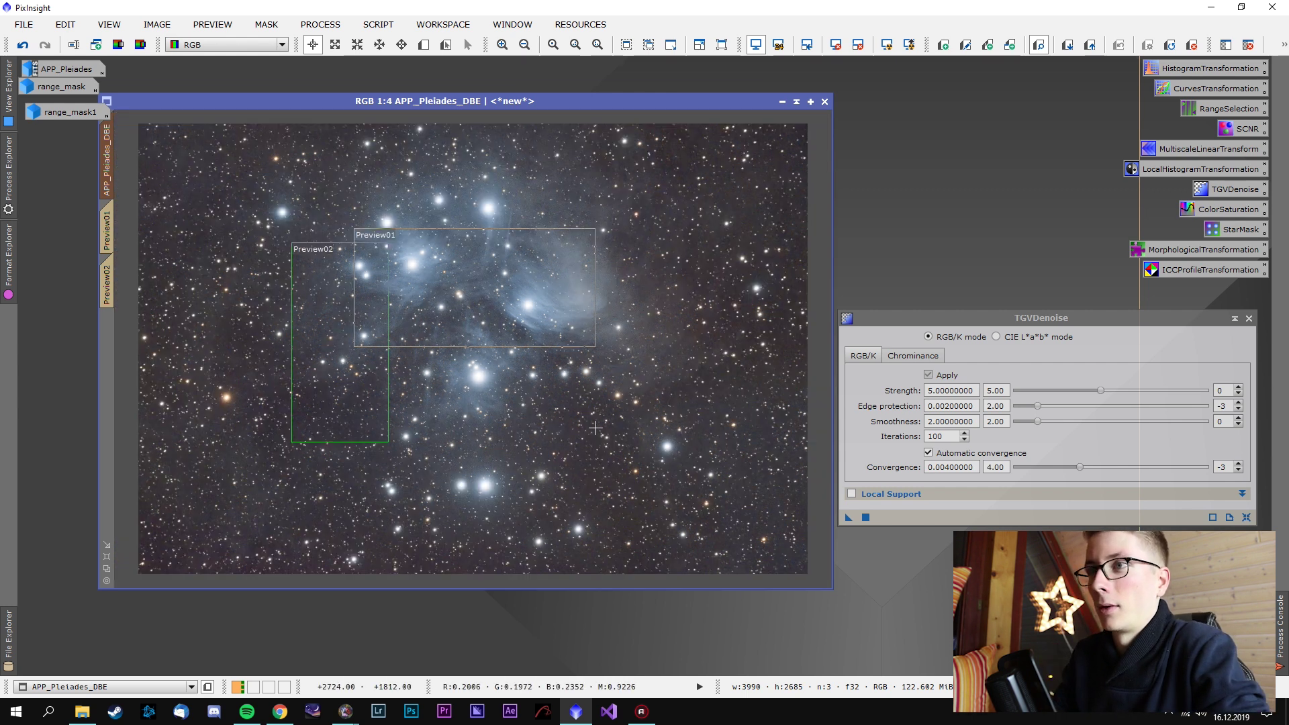
scroll(564, 416, up, 3)
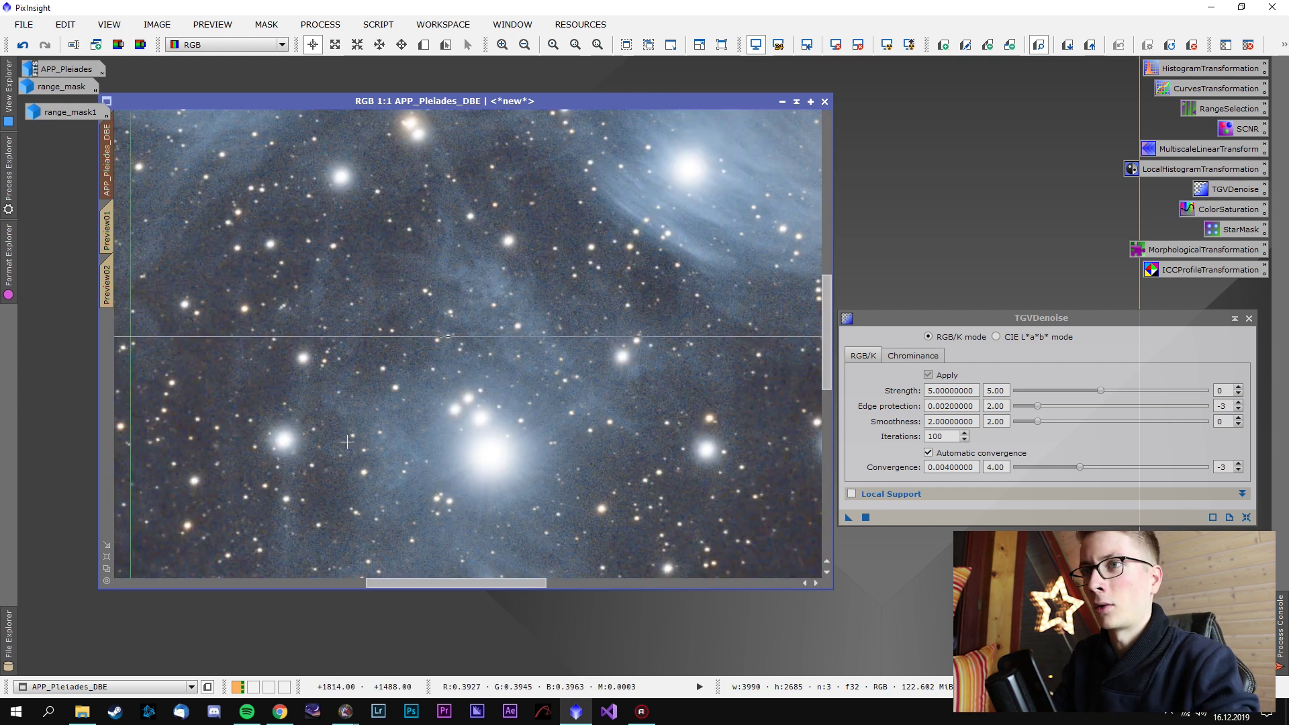
drag(347, 441, 606, 279)
scroll(386, 377, up, 1)
scroll(403, 379, down, 1)
scroll(403, 379, up, 2)
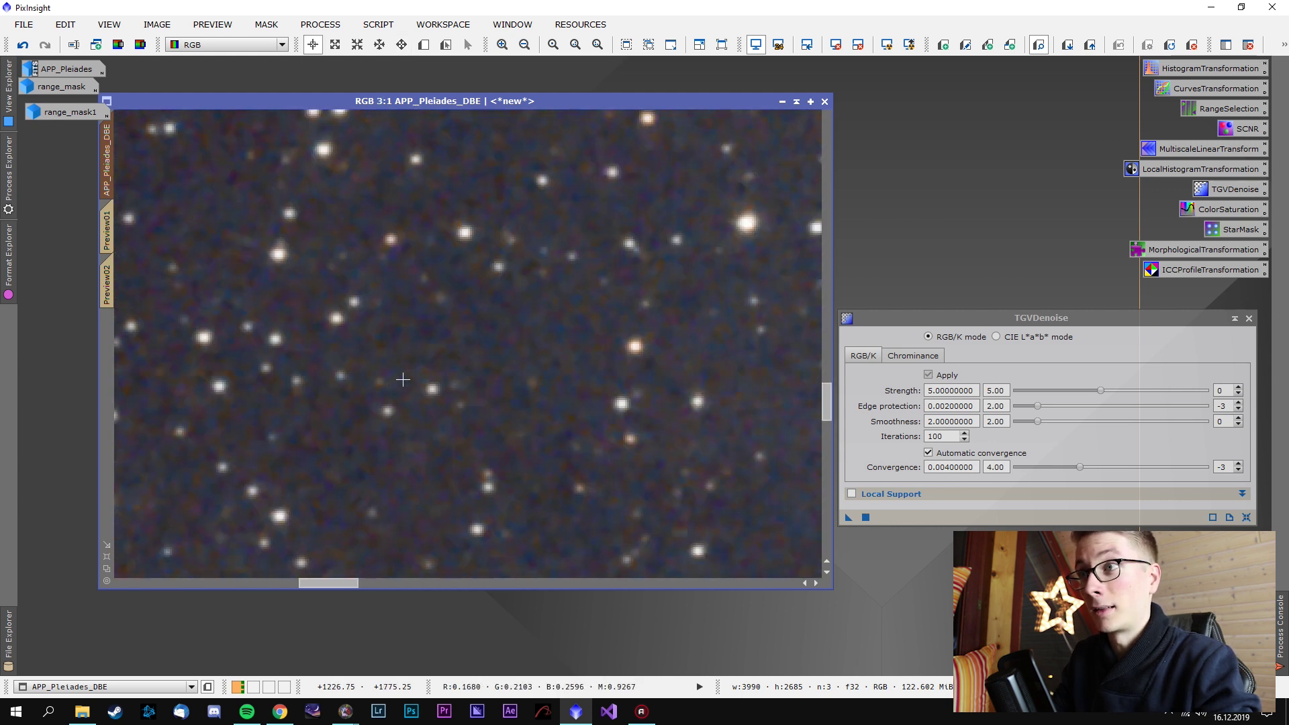
scroll(403, 379, up, 1)
scroll(403, 379, down, 4)
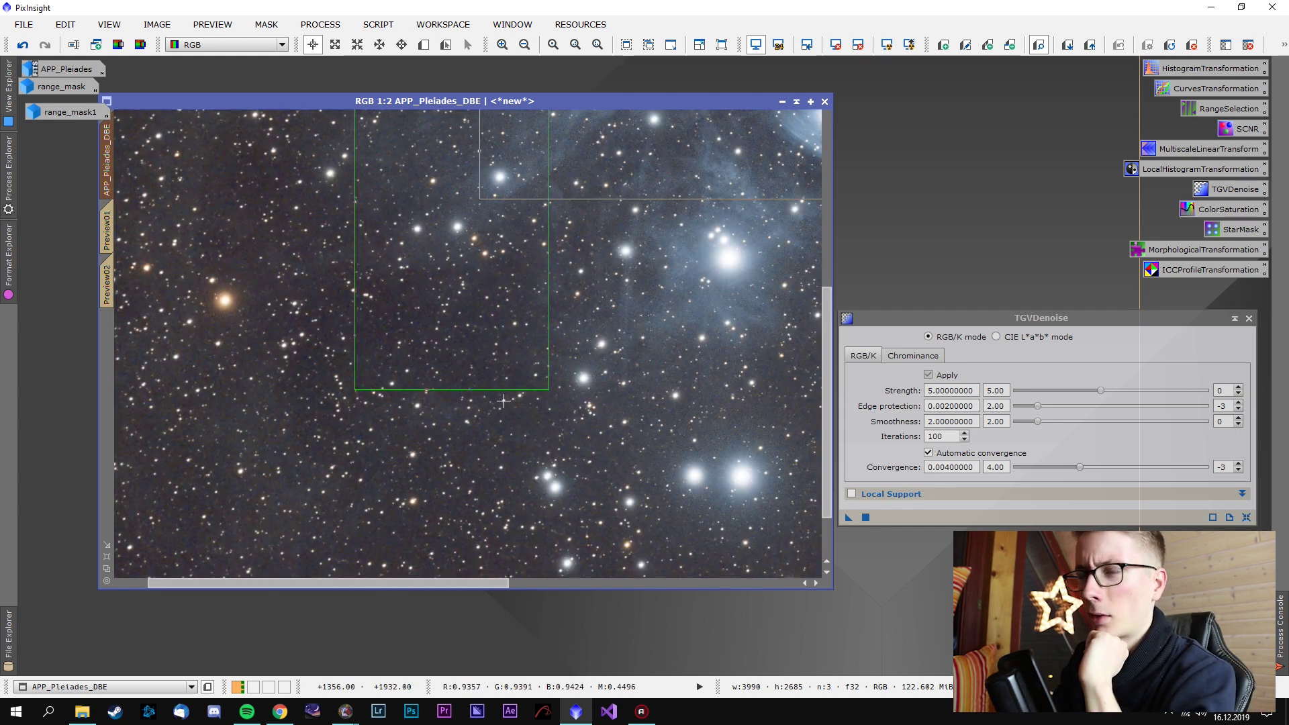
scroll(503, 400, down, 2)
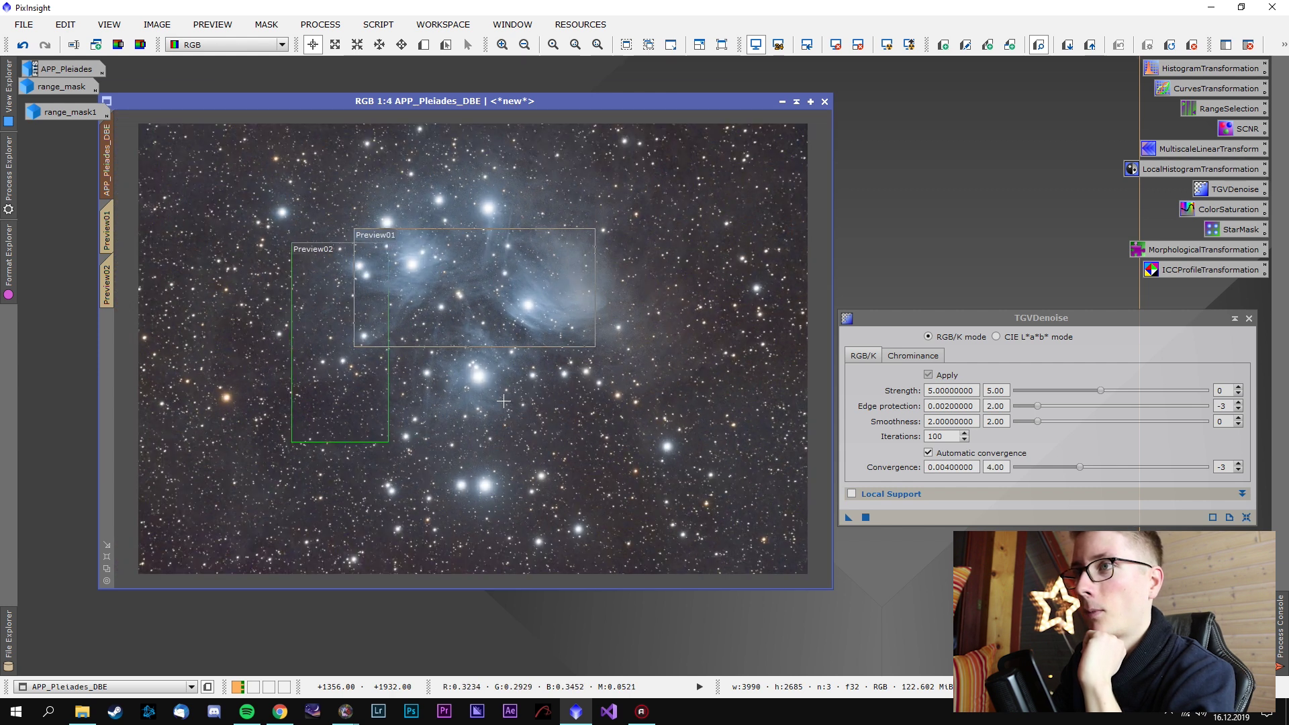
Close TGVDenoise and shape a CurvesTransformation RGB/K S-curve with points at about (0.25, 0.22), (0.50, 0.52) and (0.76, 0.78)
click(1248, 318)
double_click(1208, 88)
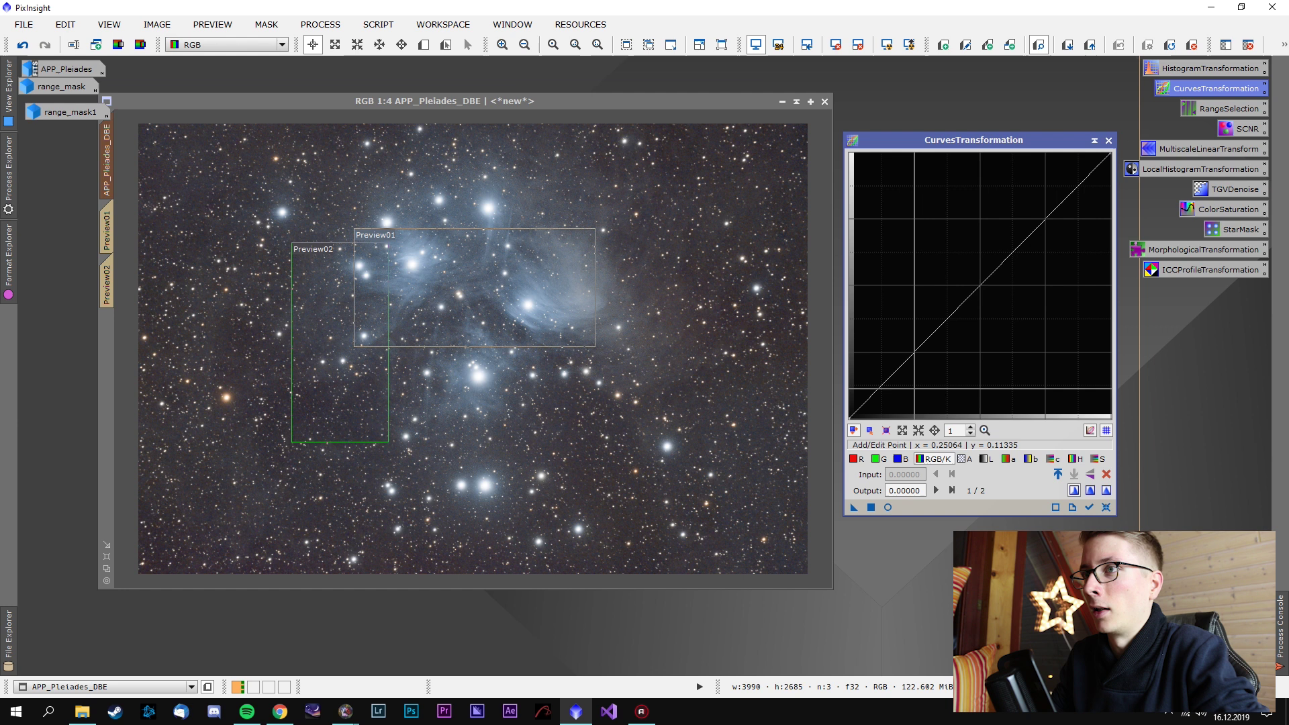
click(914, 360)
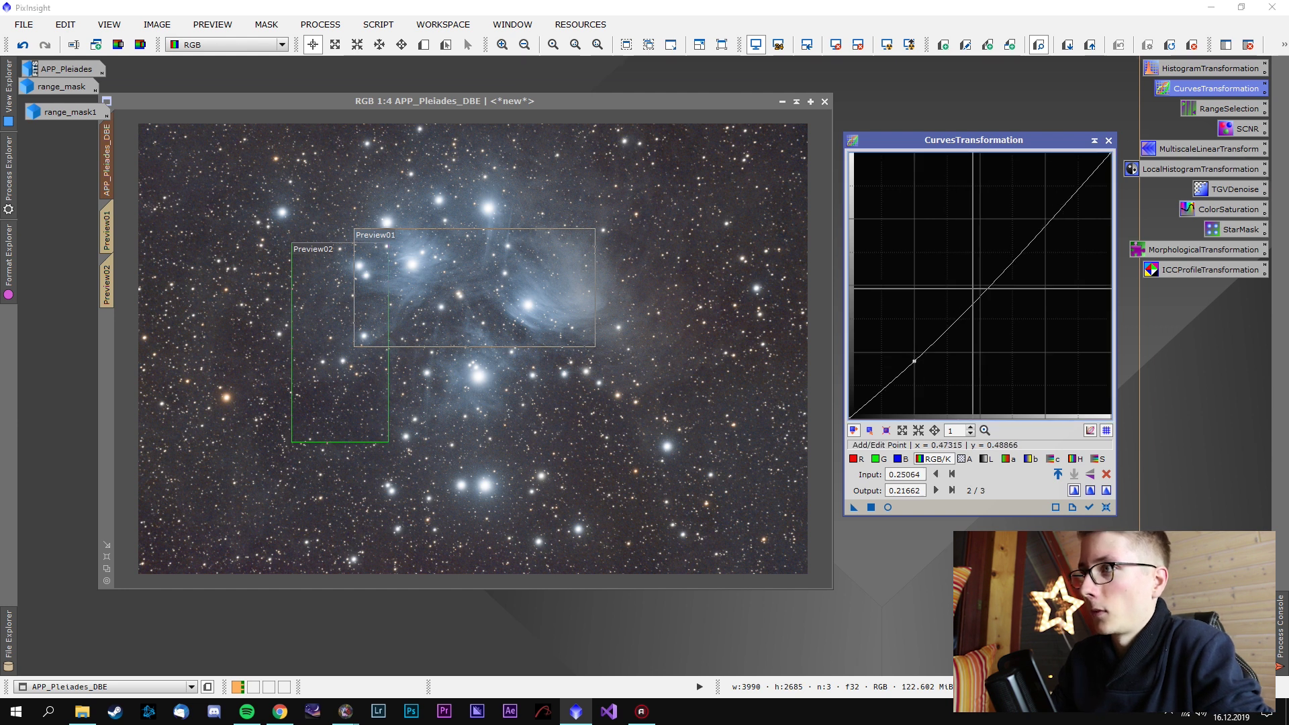
click(978, 282)
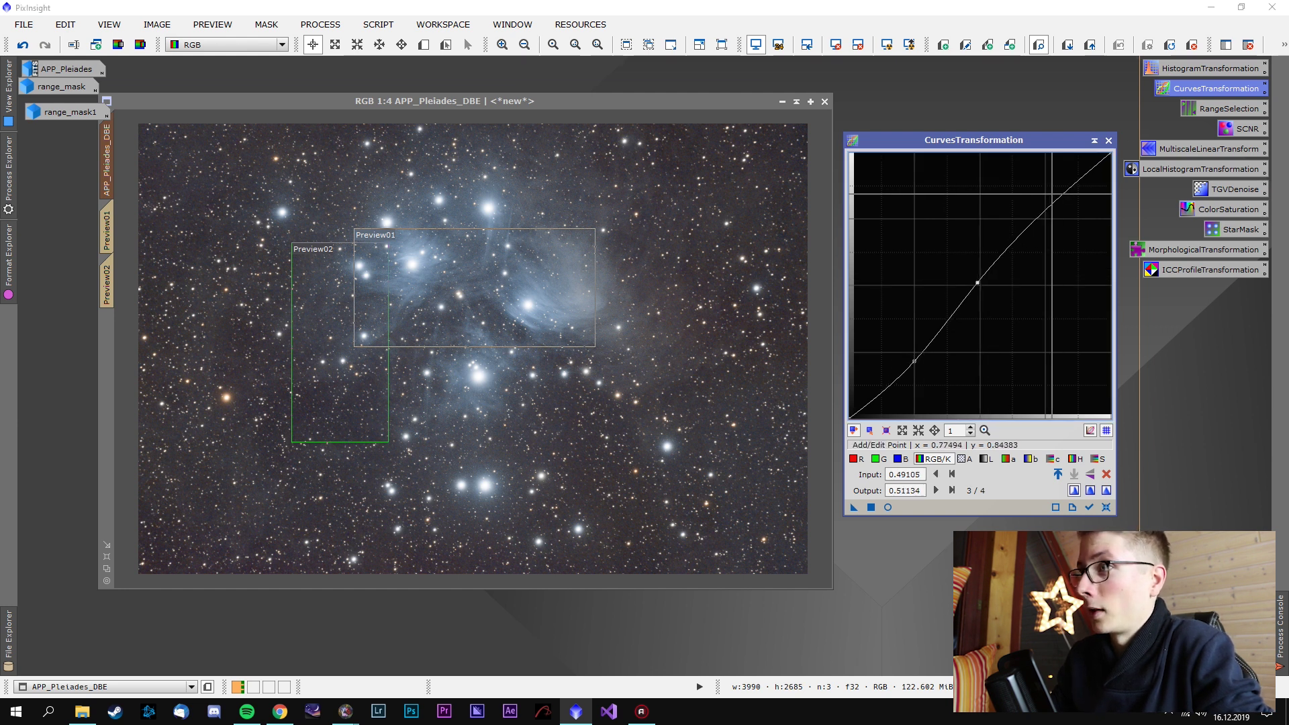
click(1049, 212)
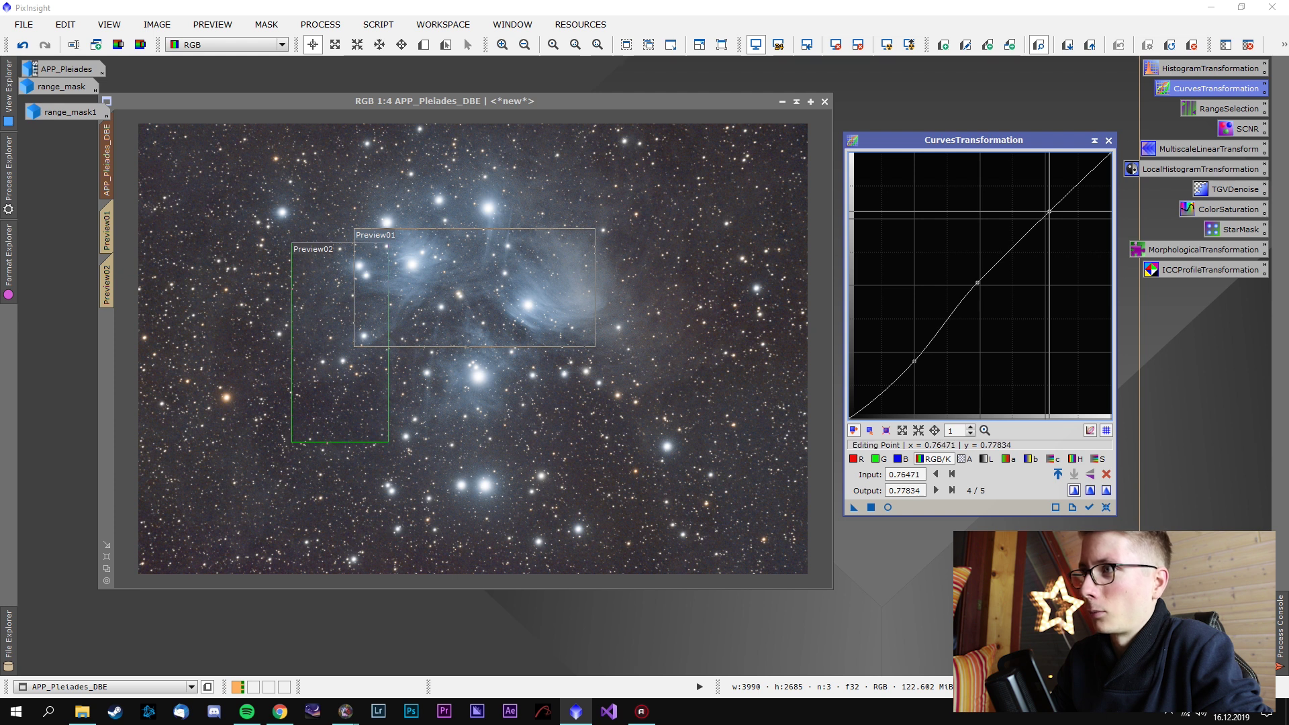
drag(978, 281, 980, 279)
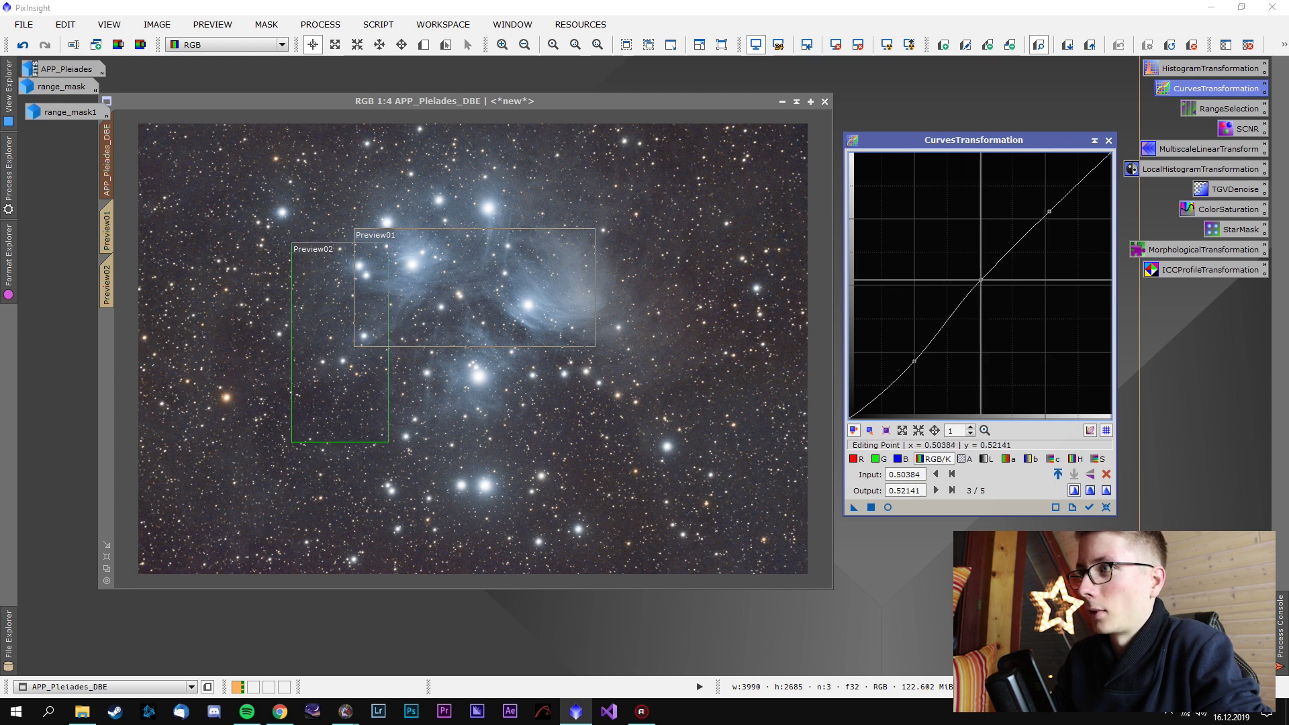
Check and remove the mask from the Pleiades image, apply the contrast curve to it and inspect the result
click(265, 24)
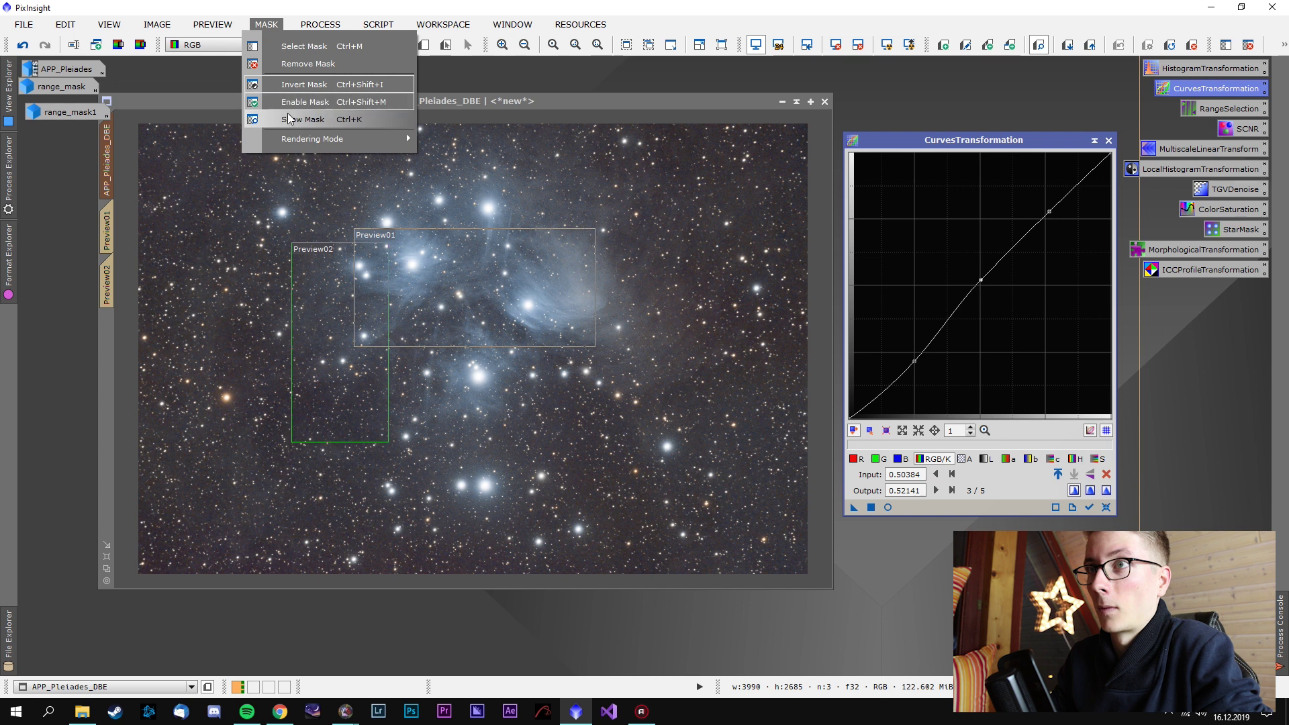
click(289, 119)
click(265, 24)
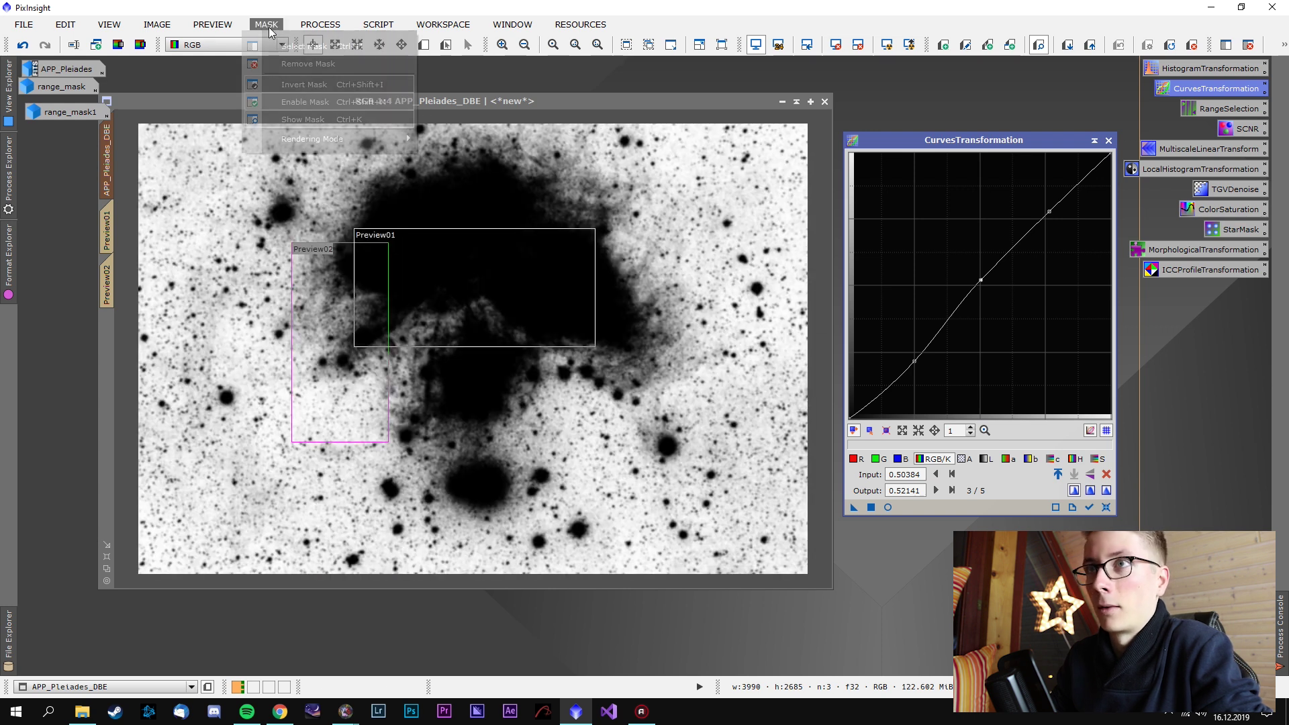
click(405, 134)
drag(855, 510, 736, 471)
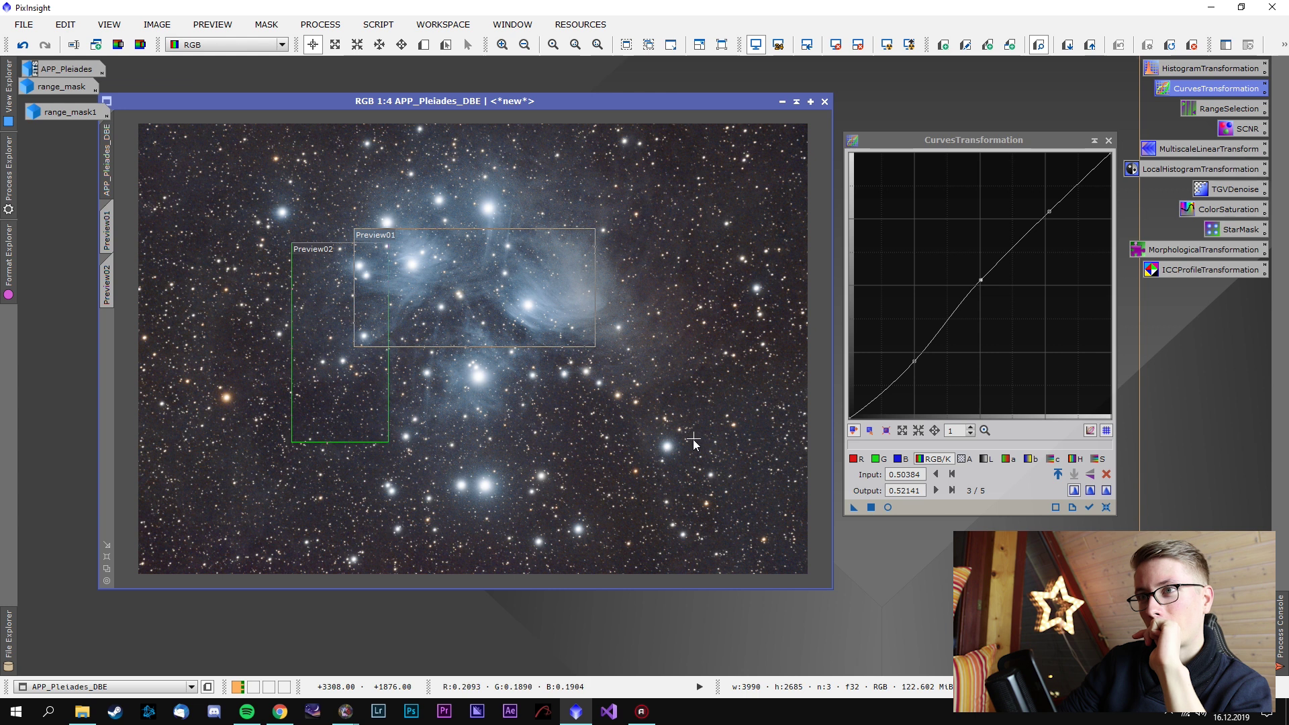
scroll(692, 438, up, 1)
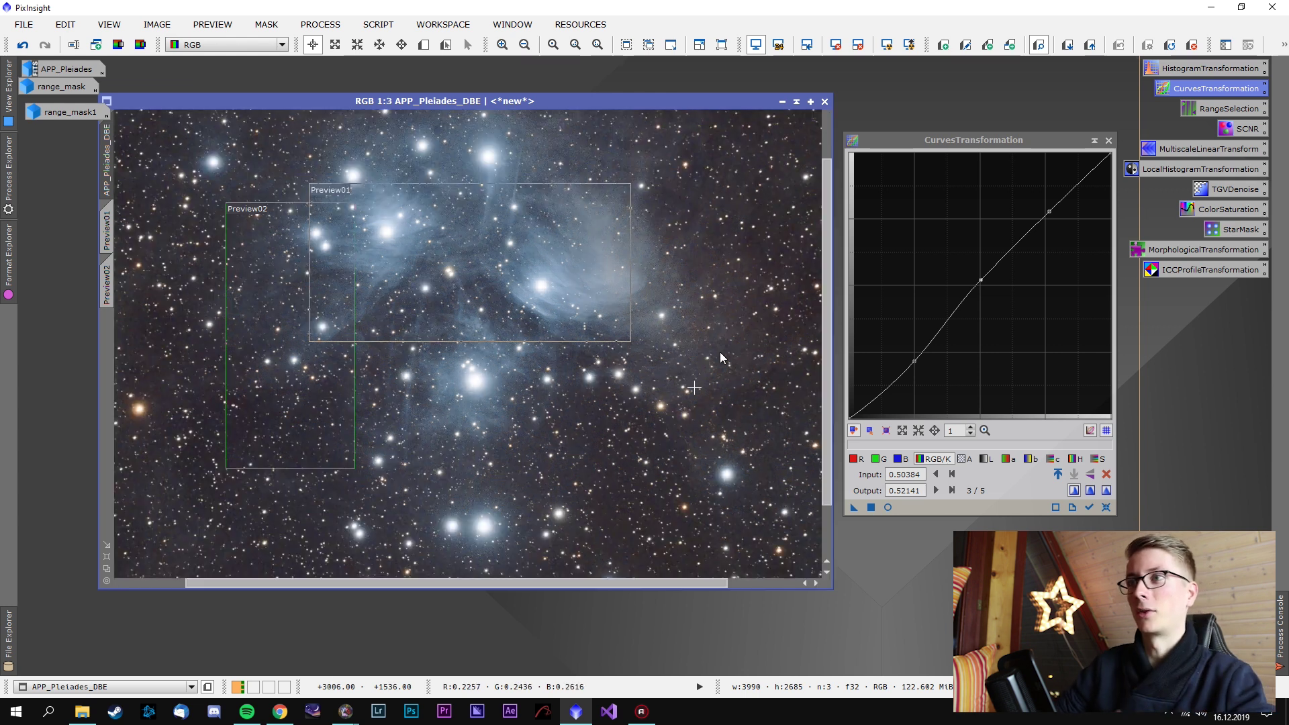
drag(736, 227, 470, 383)
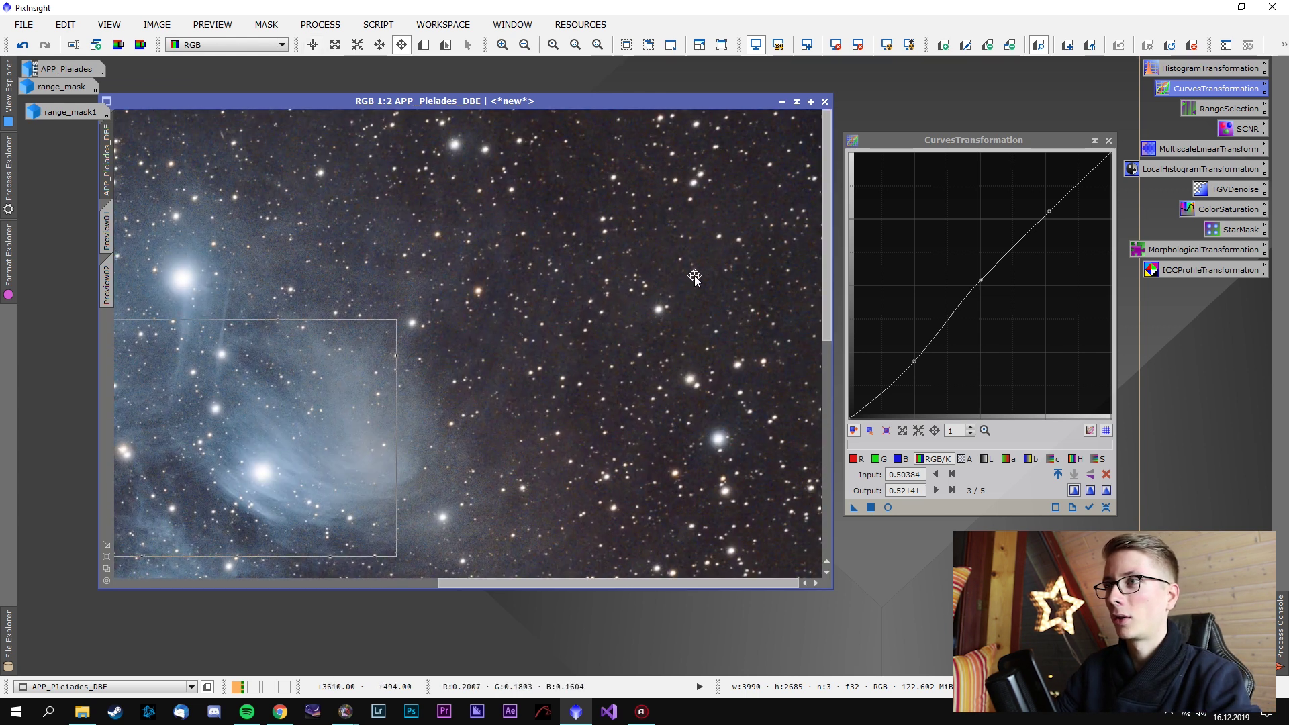
scroll(693, 275, down, 2)
scroll(684, 315, up, 1)
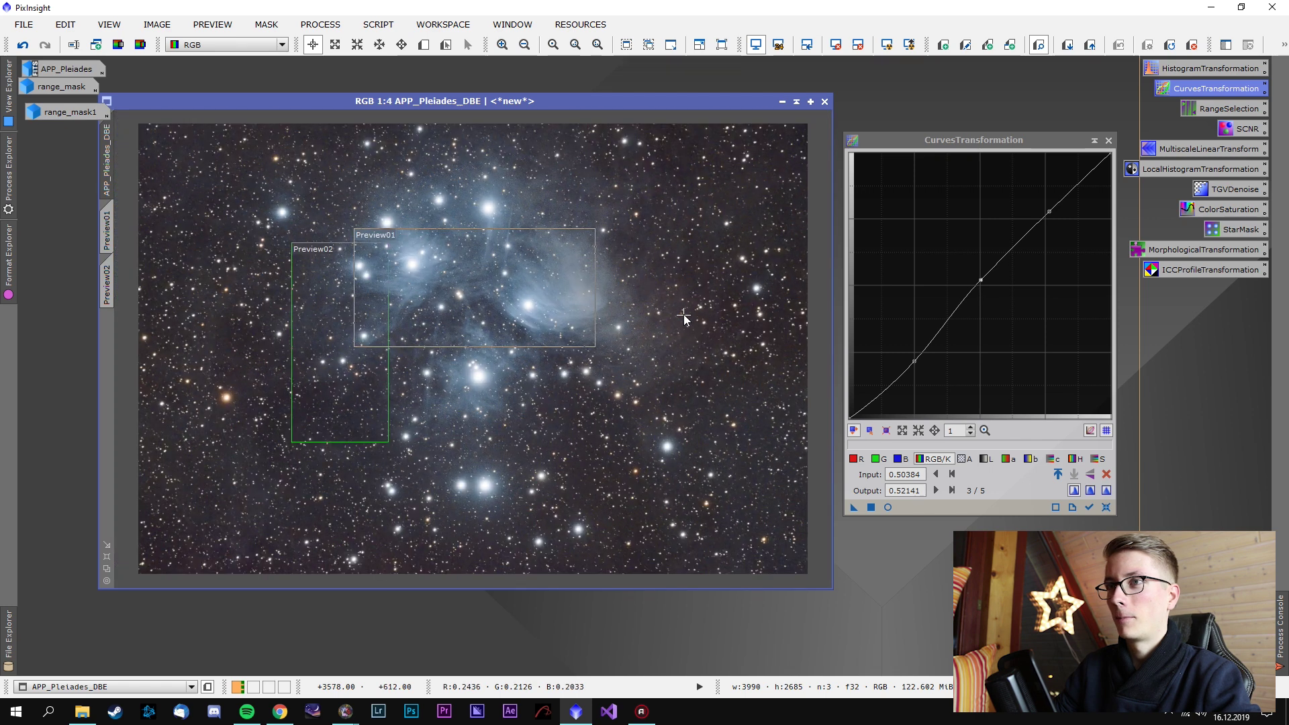
Try to apply the ReadoutOptions process to the Pleiades image
click(319, 25)
mouse_move(463, 44)
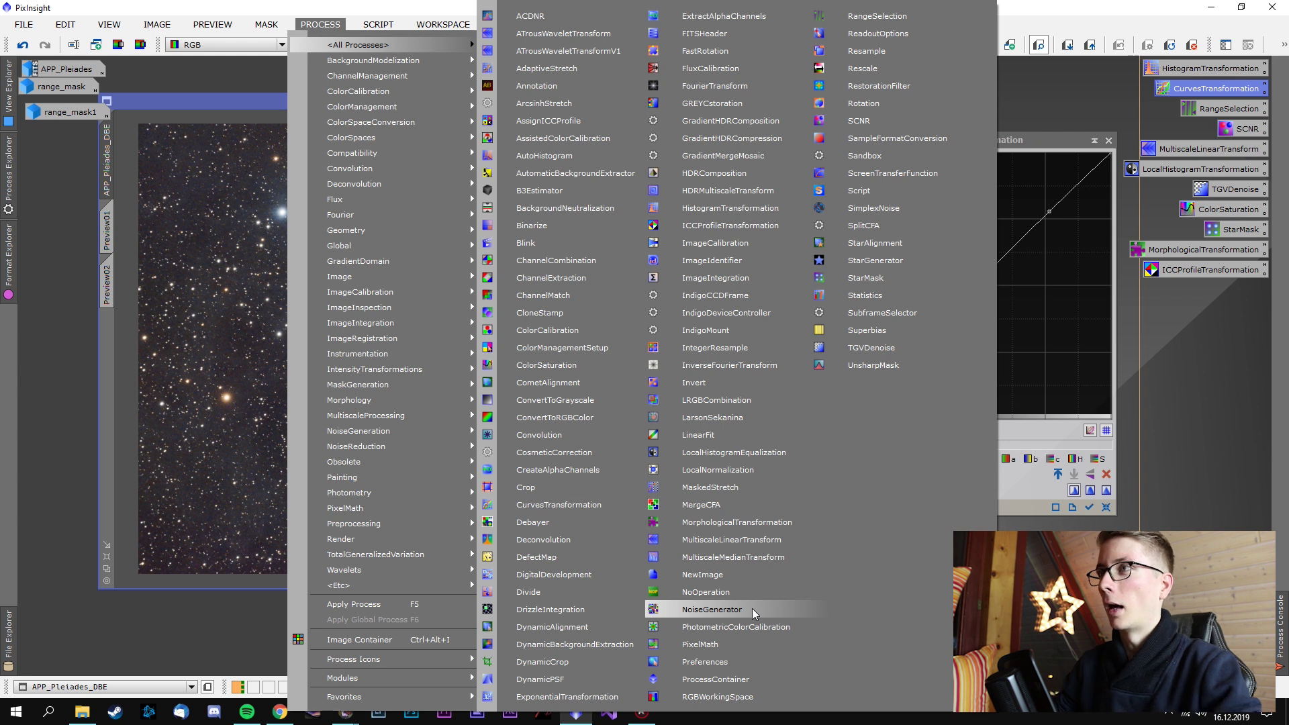
click(879, 34)
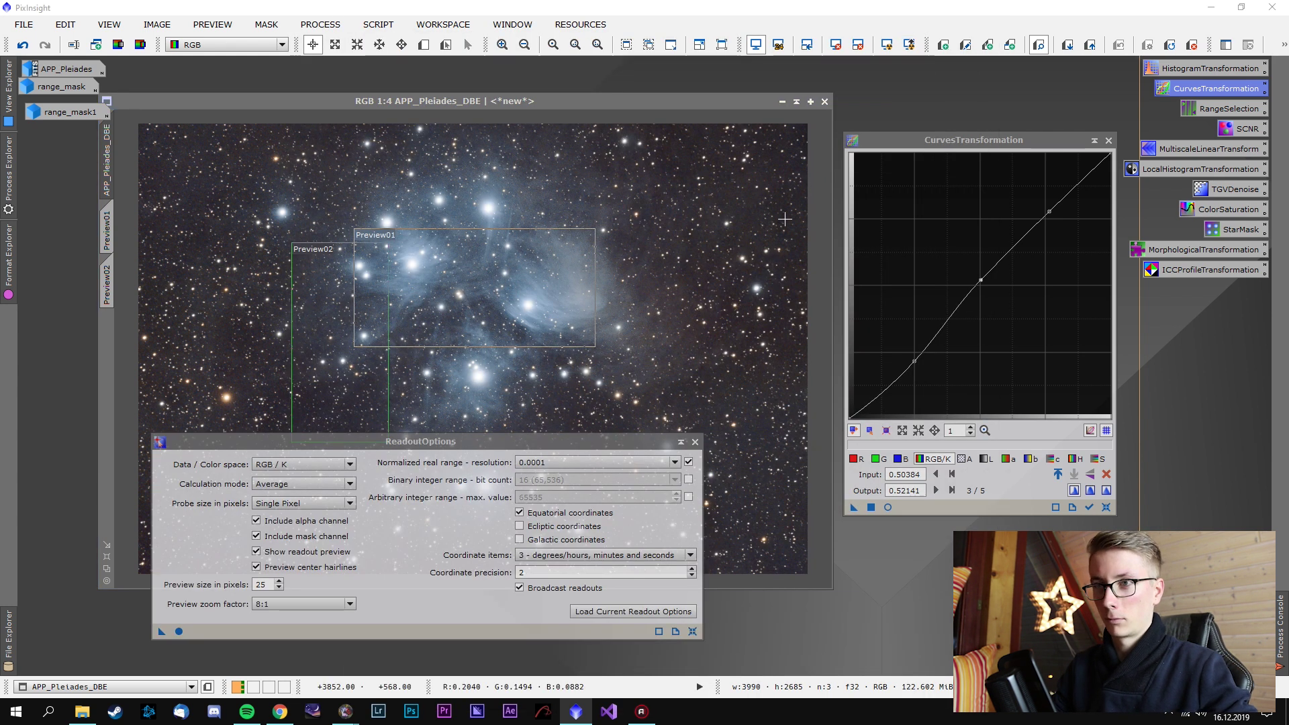
drag(158, 630, 293, 328)
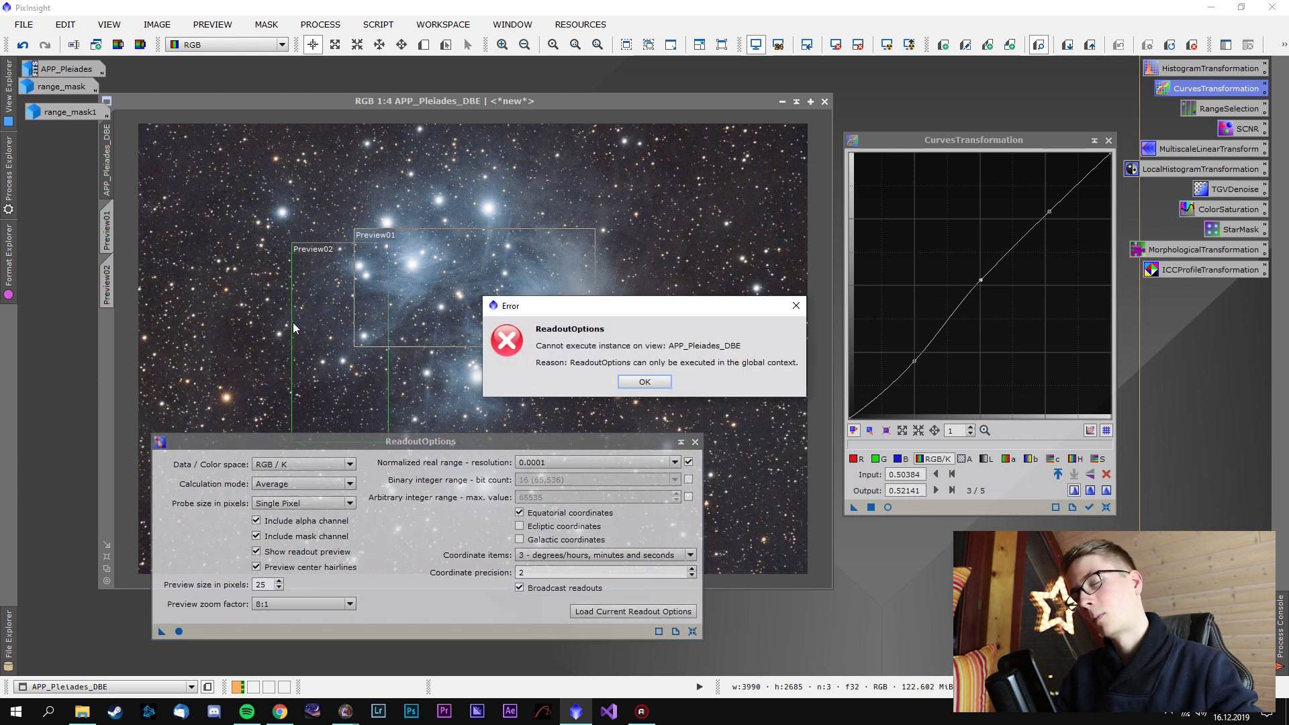
click(644, 382)
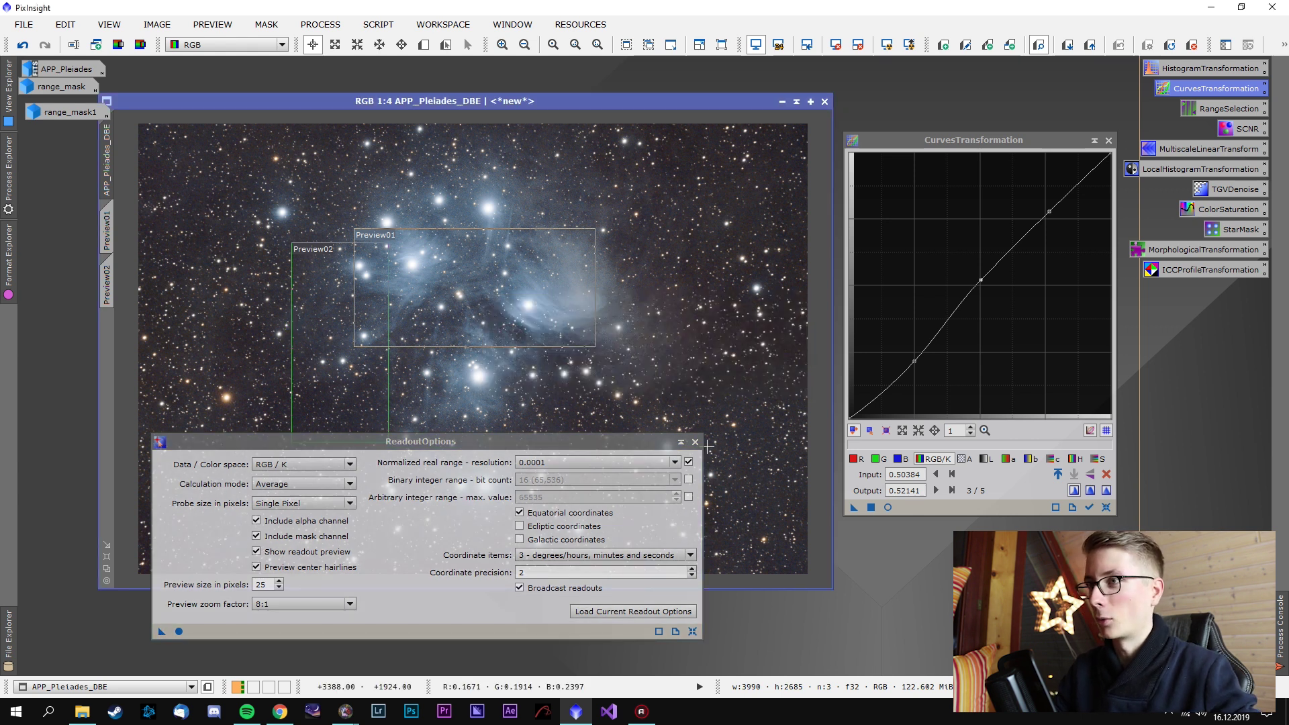
click(695, 441)
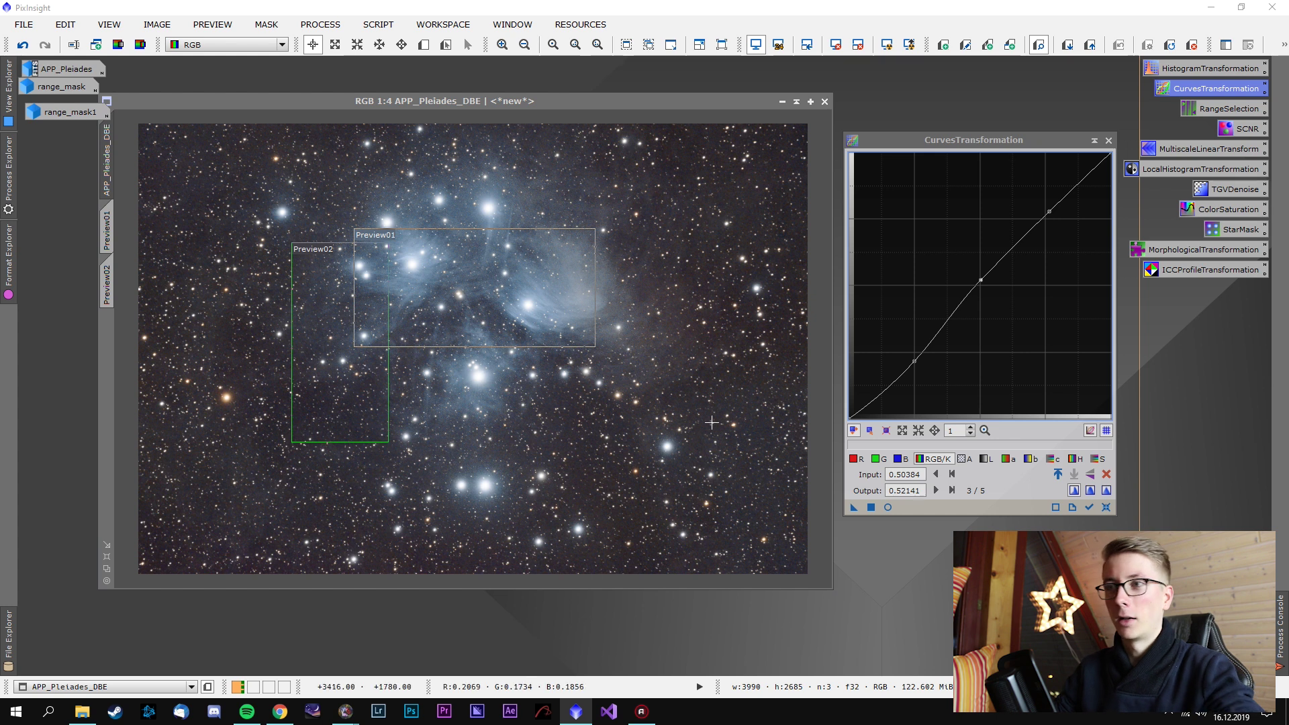
Close CurvesTransformation, open ColorSaturation and inspect the colours of the stars and nebula up close
click(1108, 140)
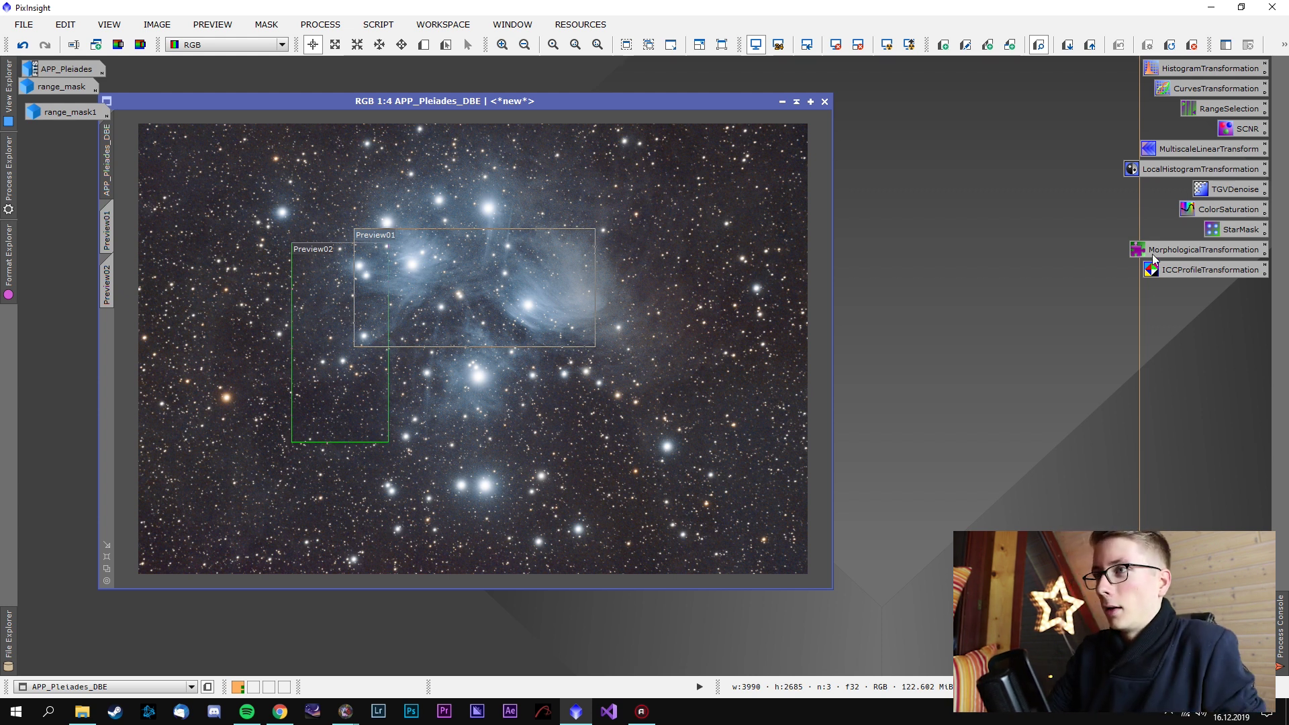
double_click(1227, 209)
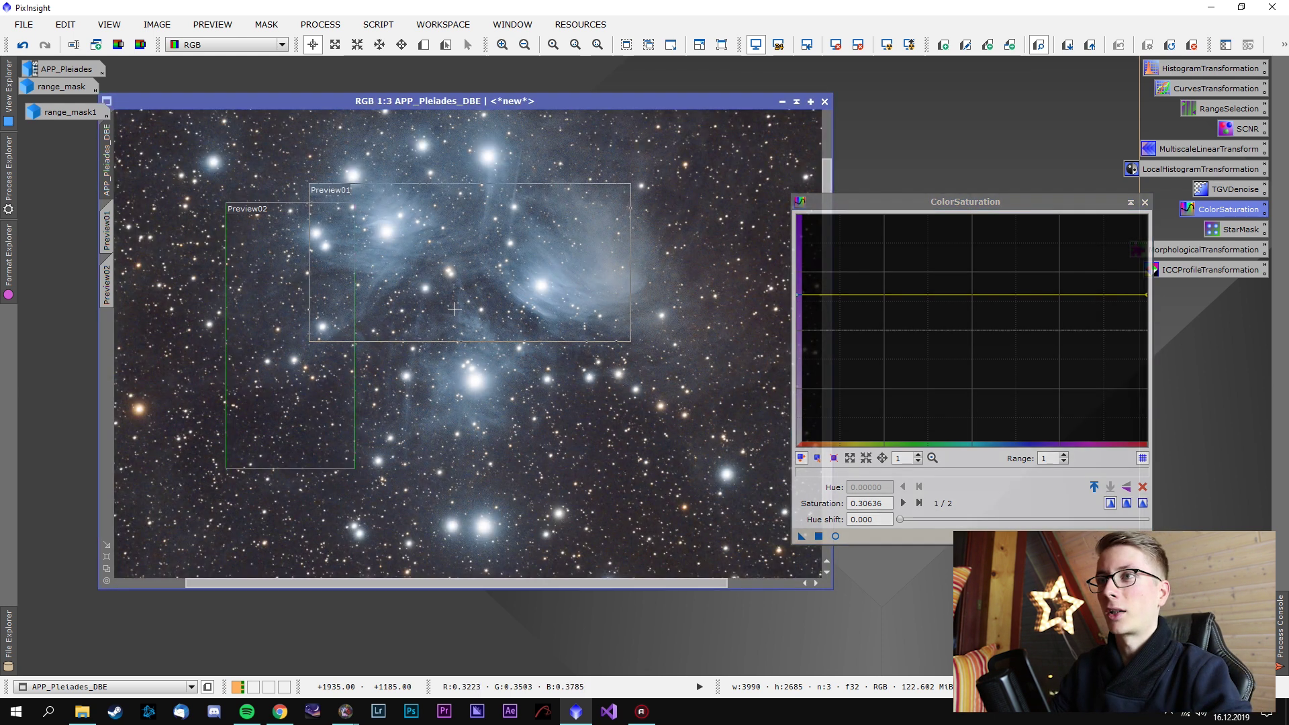
scroll(445, 304, up, 3)
drag(446, 304, 536, 466)
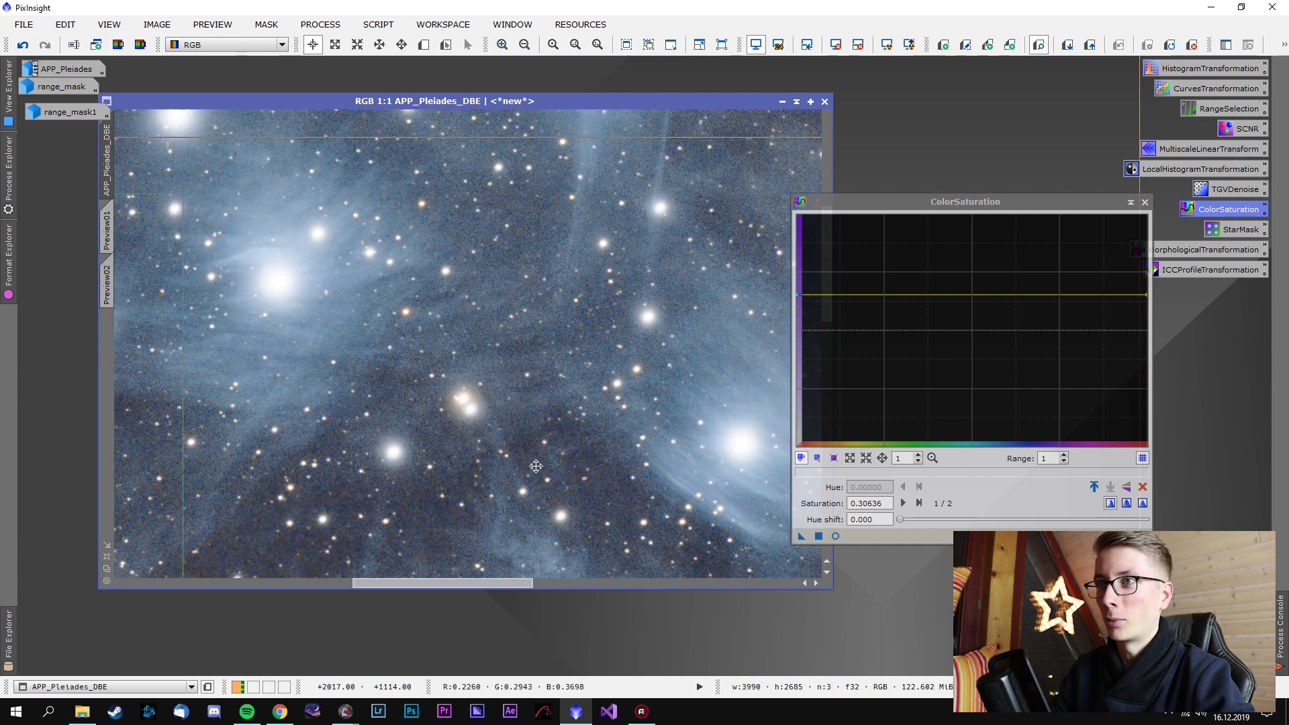
scroll(530, 466, up, 2)
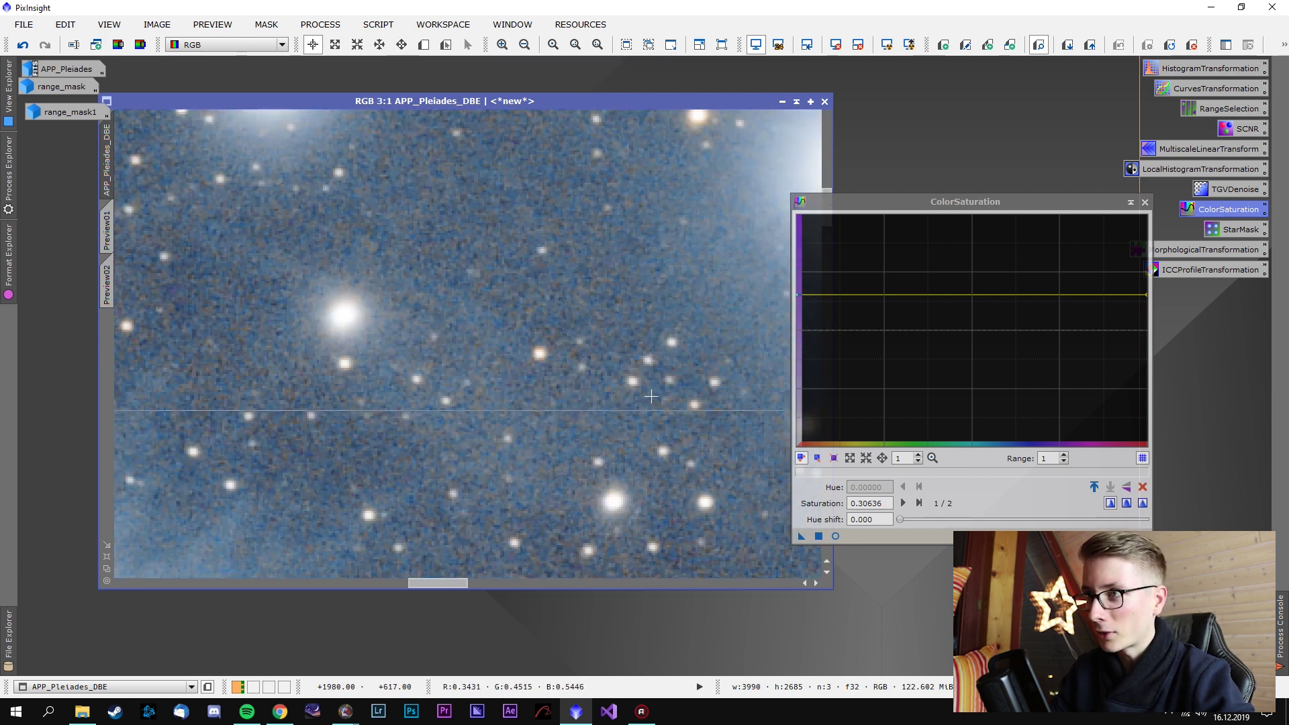
scroll(651, 396, down, 4)
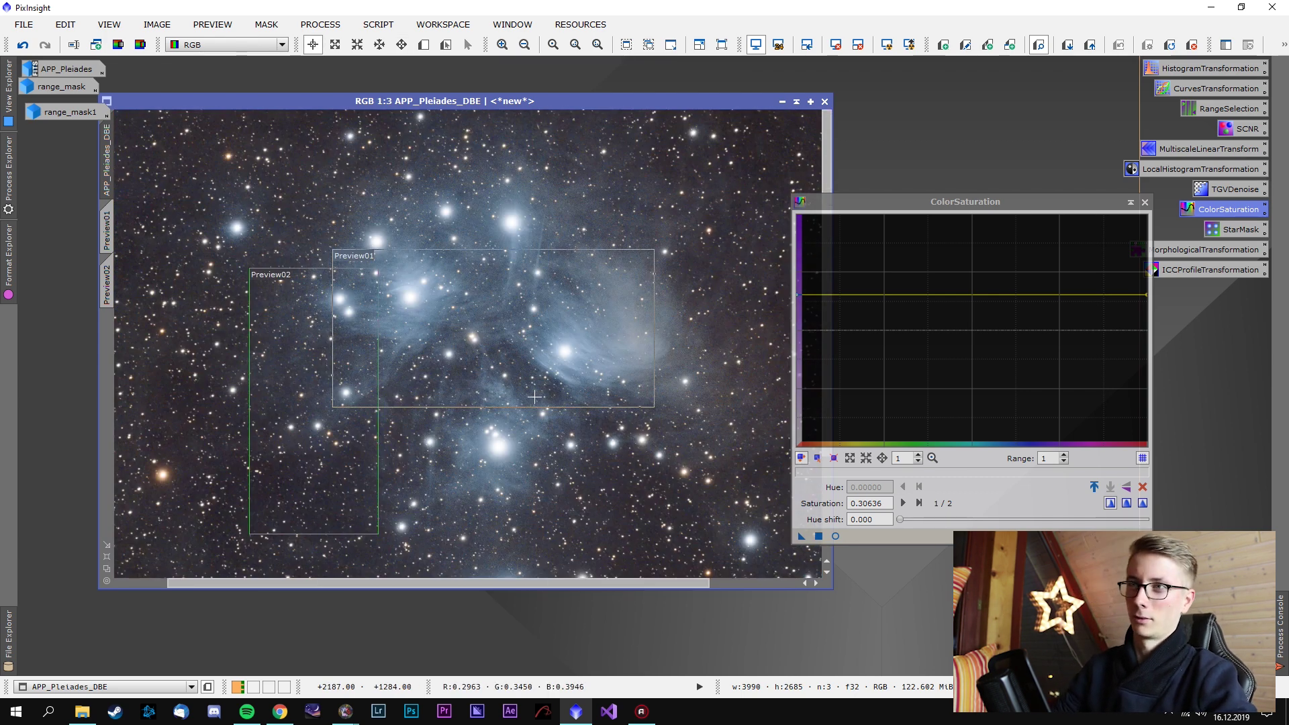
scroll(534, 397, down, 1)
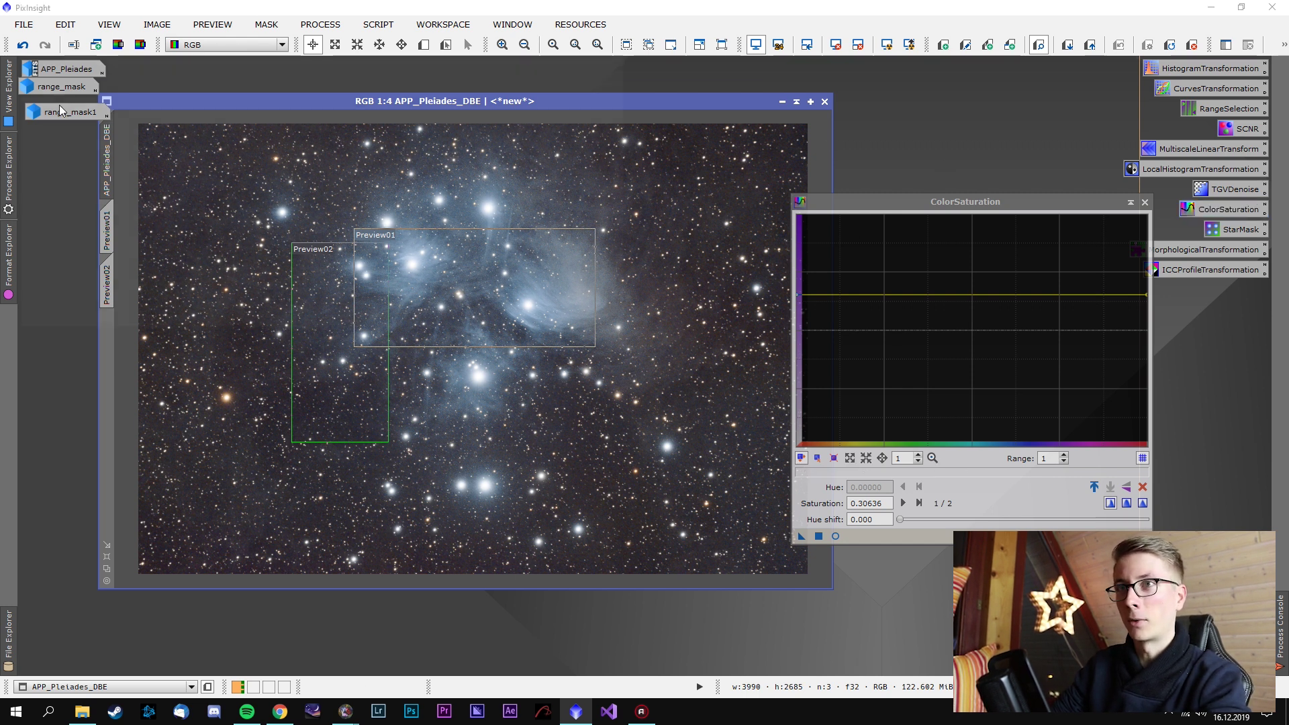
Discard the range_mask1 image and restore the blurred range_mask image from its icon
key(ctrl+o)
click(598, 318)
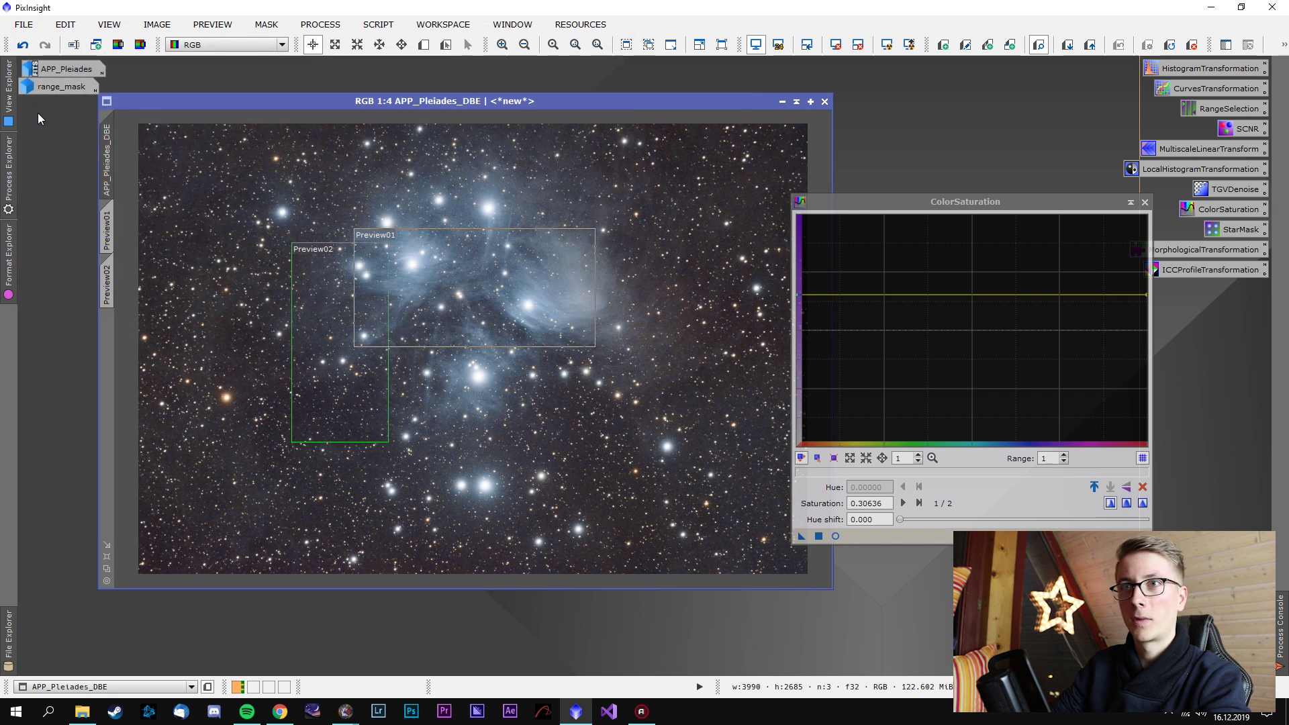
double_click(62, 87)
click(316, 335)
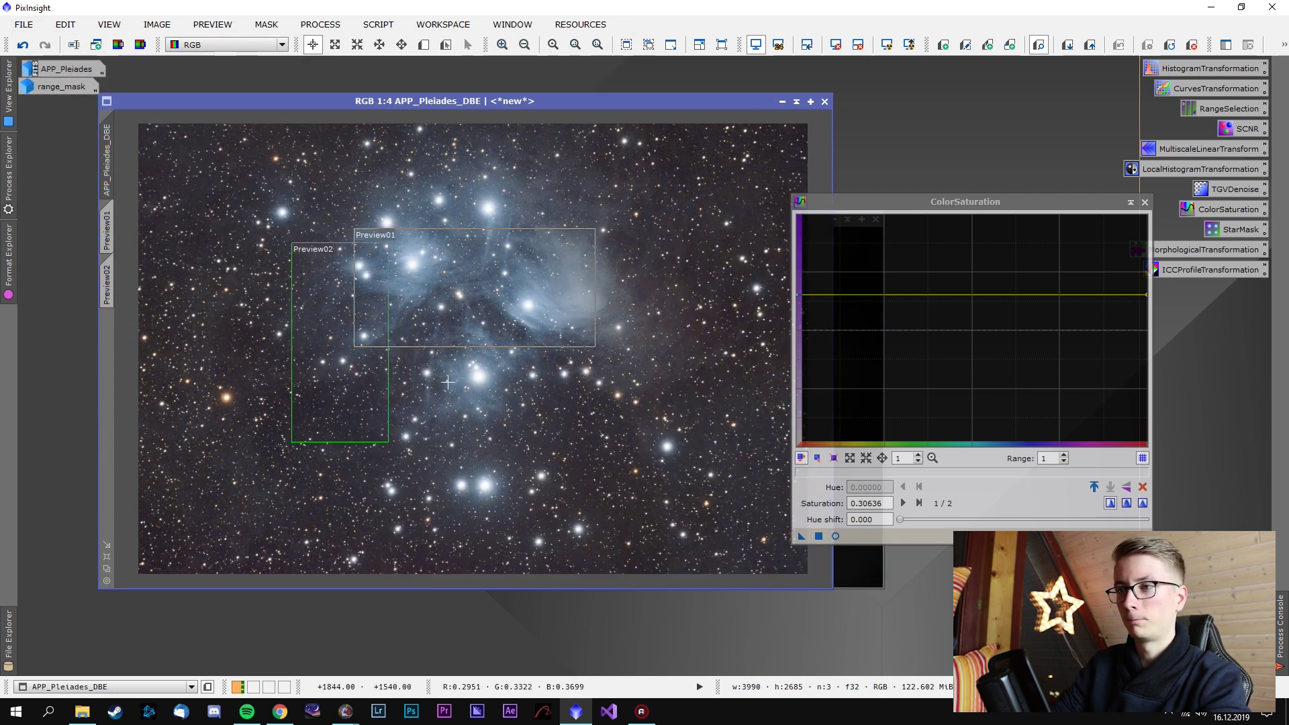
click(855, 573)
Assign range_mask to the Pleiades image as its mask, check its coverage and hide the mask display
drag(340, 262, 108, 363)
click(292, 298)
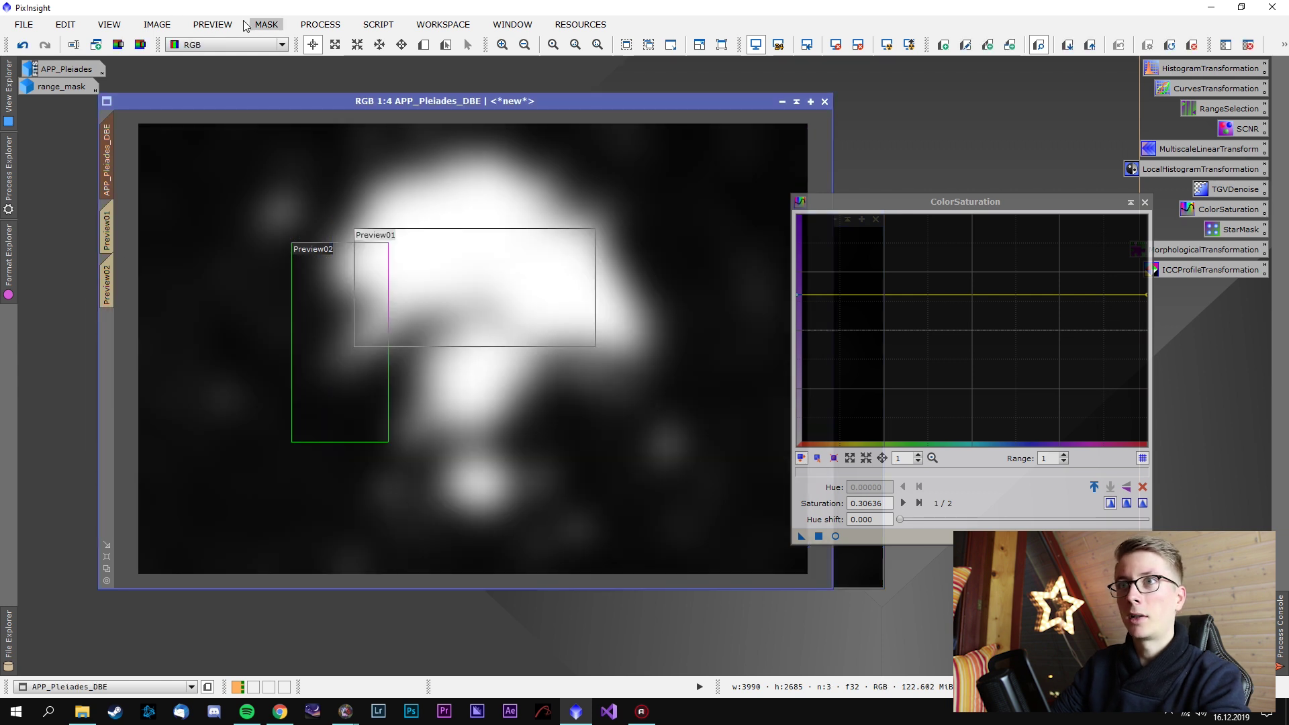
click(267, 24)
click(328, 120)
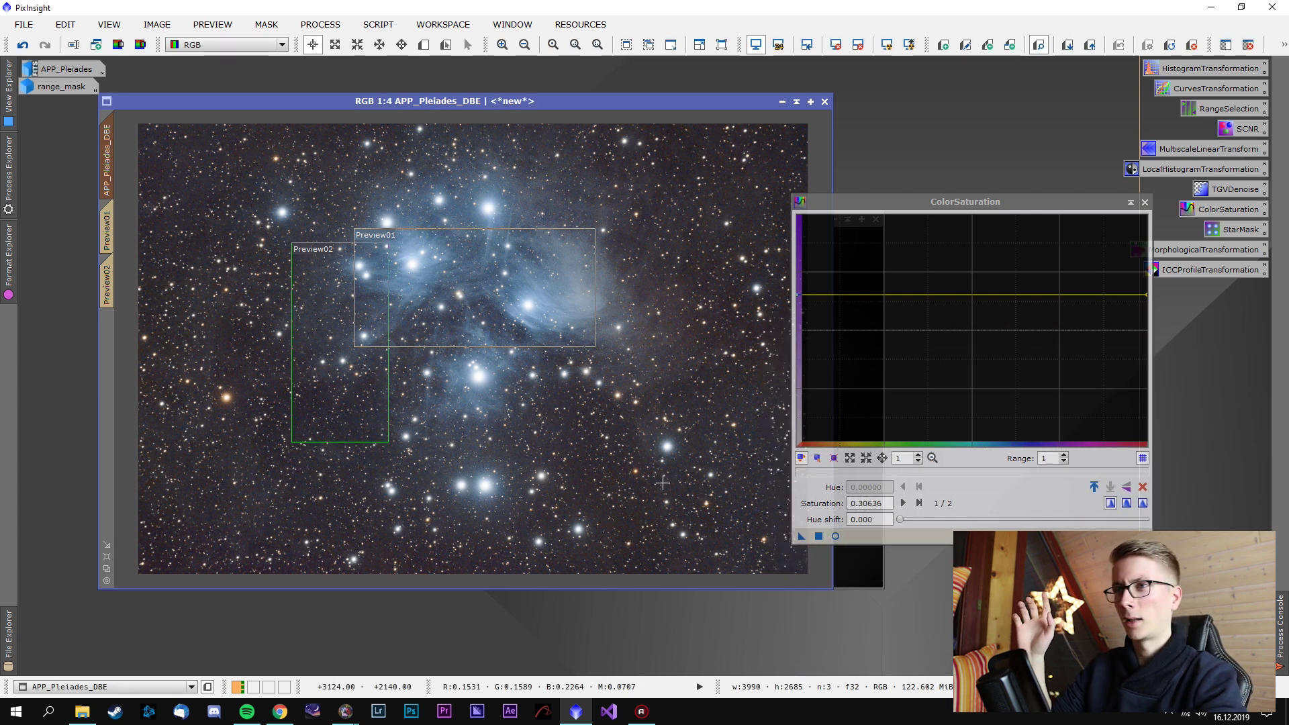
Compare the masked Pleiades image before and after ColorSaturation by undoing and redoing the process
right_click(630, 229)
click(682, 242)
right_click(665, 233)
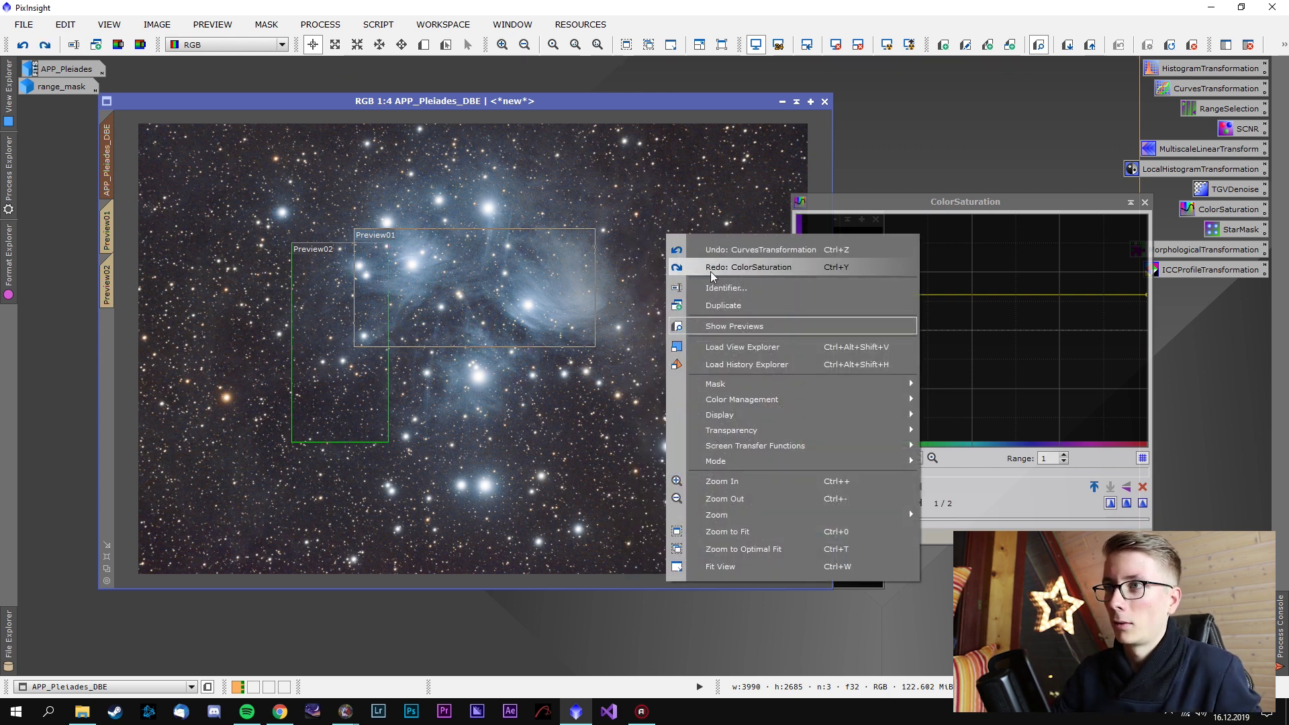
click(711, 272)
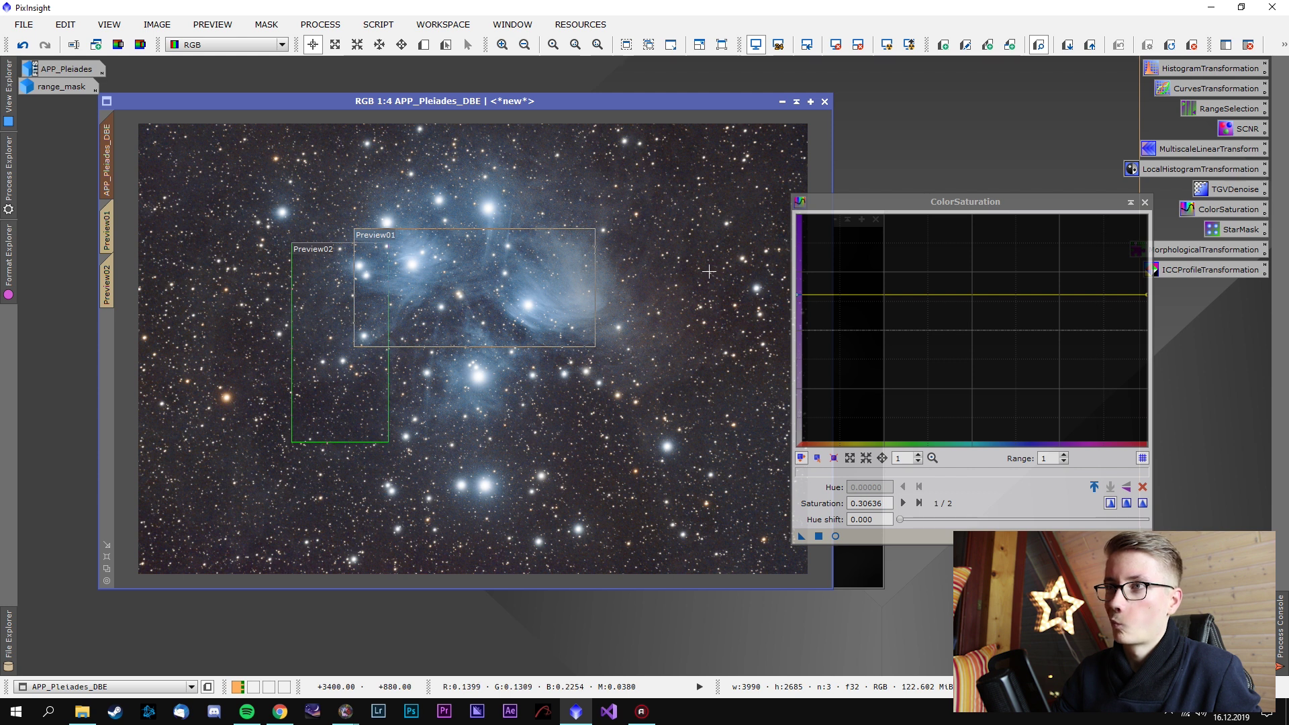
Raise the blue saturation to about 0.595 at hue 0.556, set the hue shift to 0.040 and apply ColorSaturation to the Pleiades image
click(941, 293)
click(1034, 293)
drag(994, 294, 992, 261)
drag(901, 519, 910, 520)
right_click(433, 298)
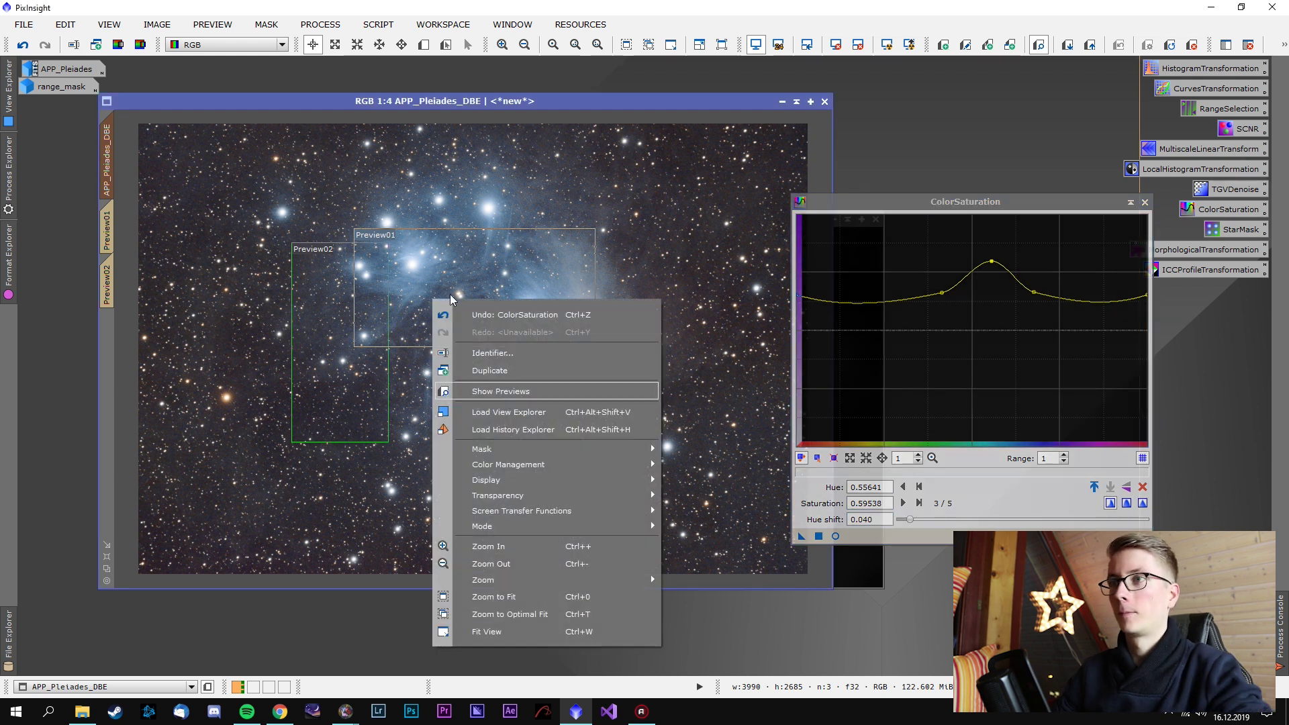
key(Escape)
click(818, 536)
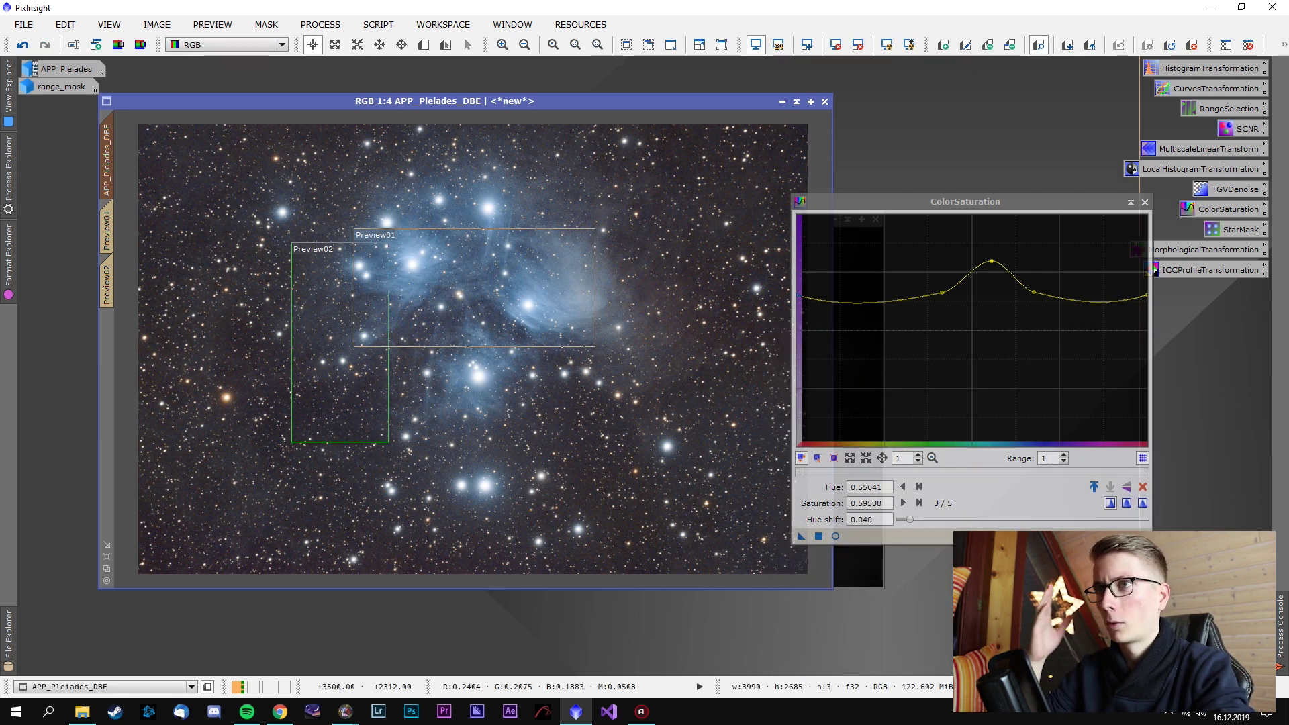
Close ColorSaturation and generate a star mask from the Pleiades image using StarMask with Scale 9
click(1144, 202)
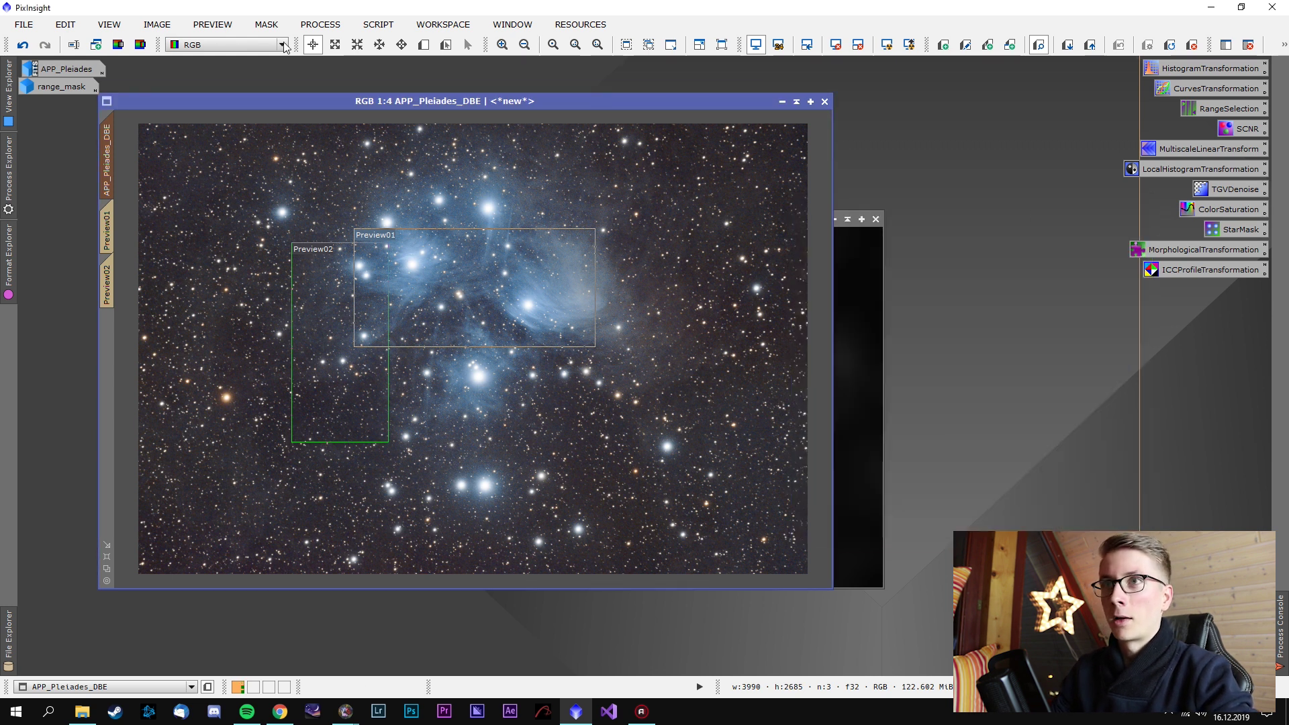
double_click(1231, 230)
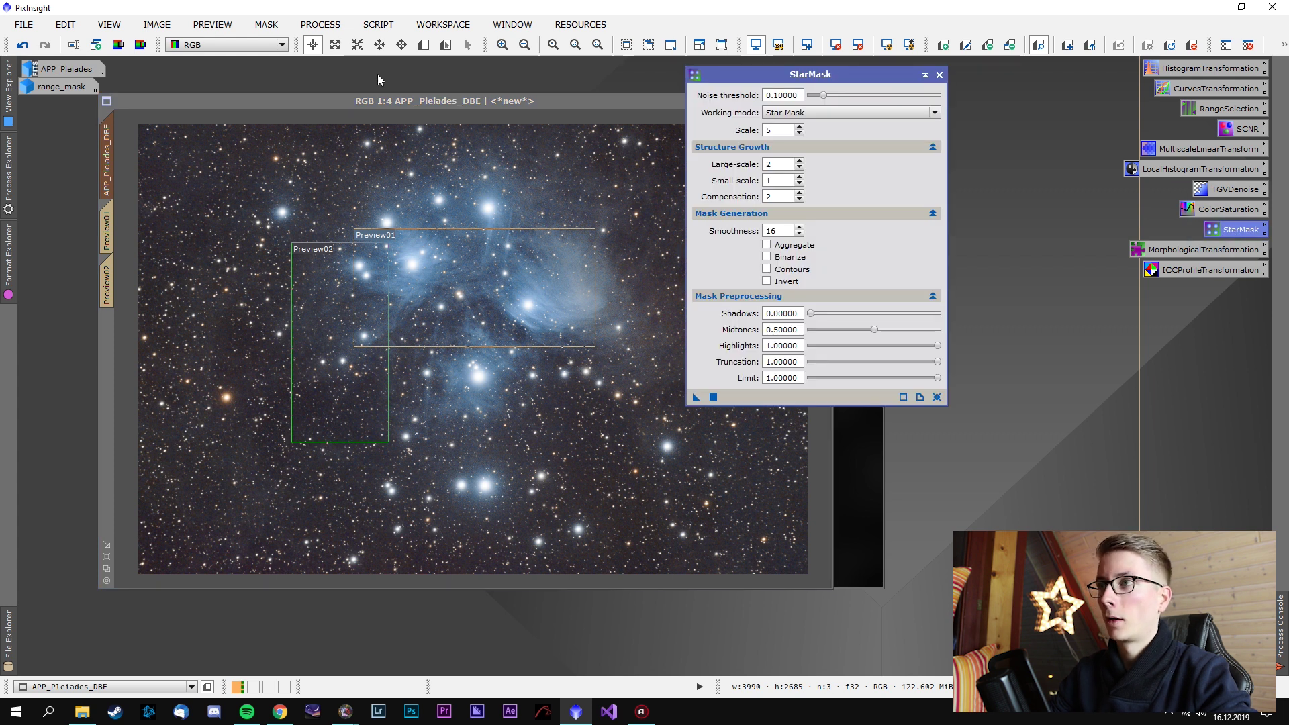
click(799, 127)
click(799, 127)
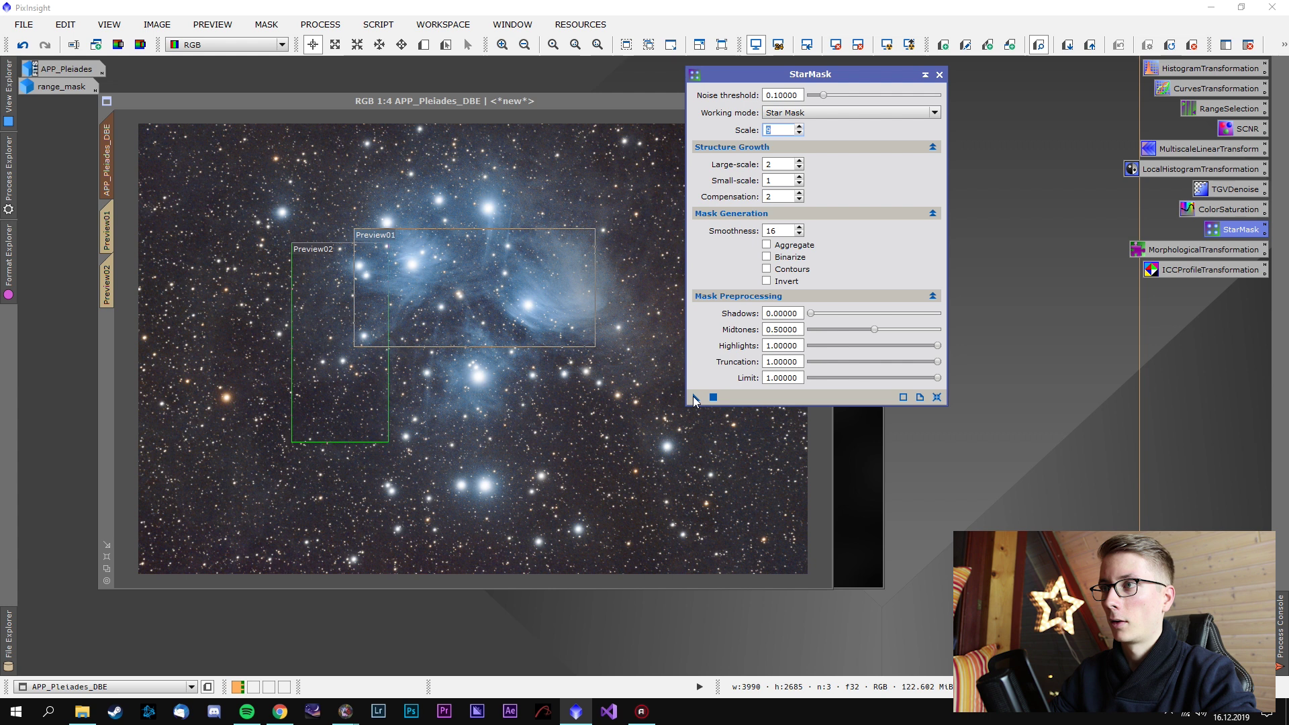
drag(694, 400, 692, 411)
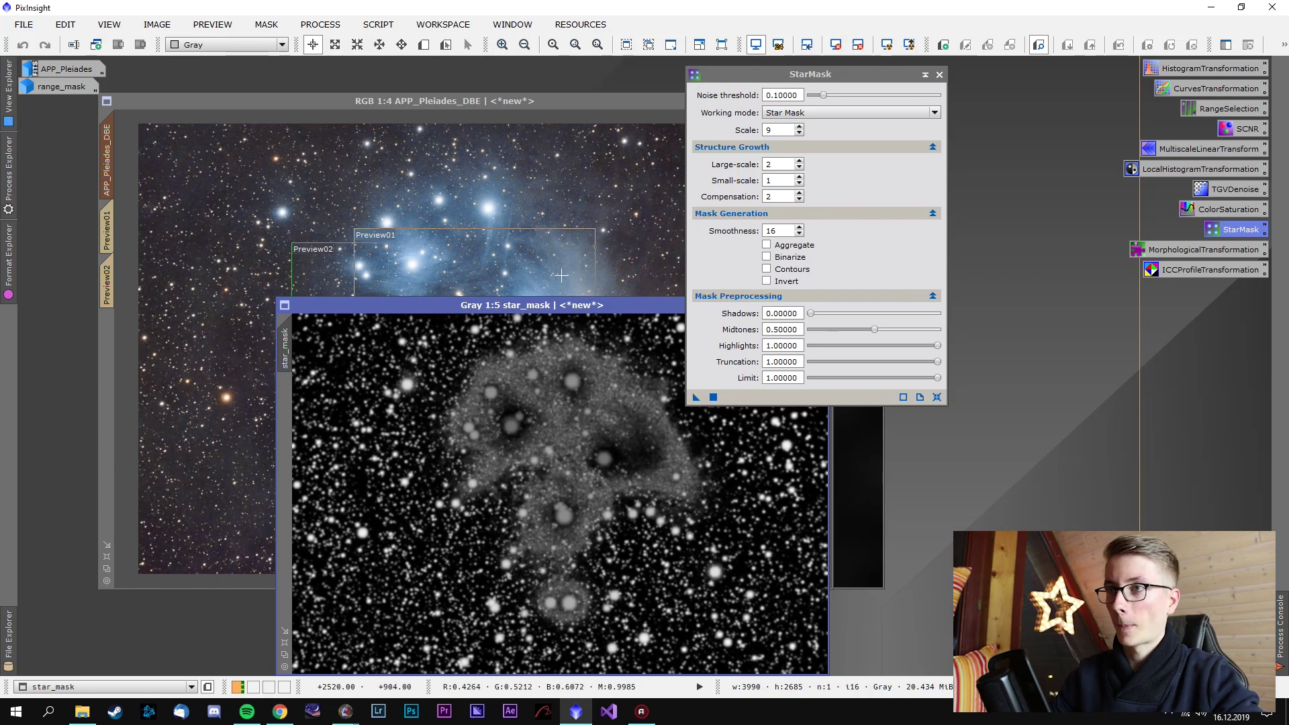
drag(489, 305, 290, 304)
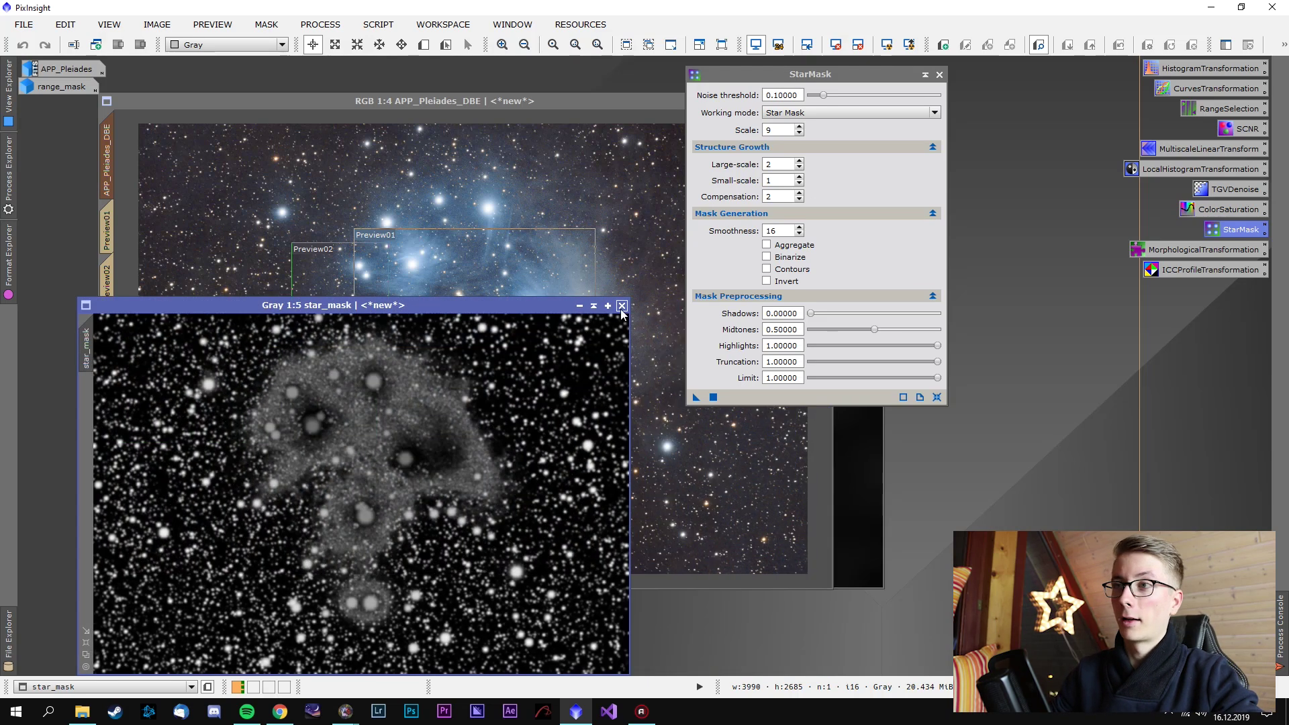
Discard the generated star mask, define a new preview around the nebula's bright stars and open that preview
click(621, 306)
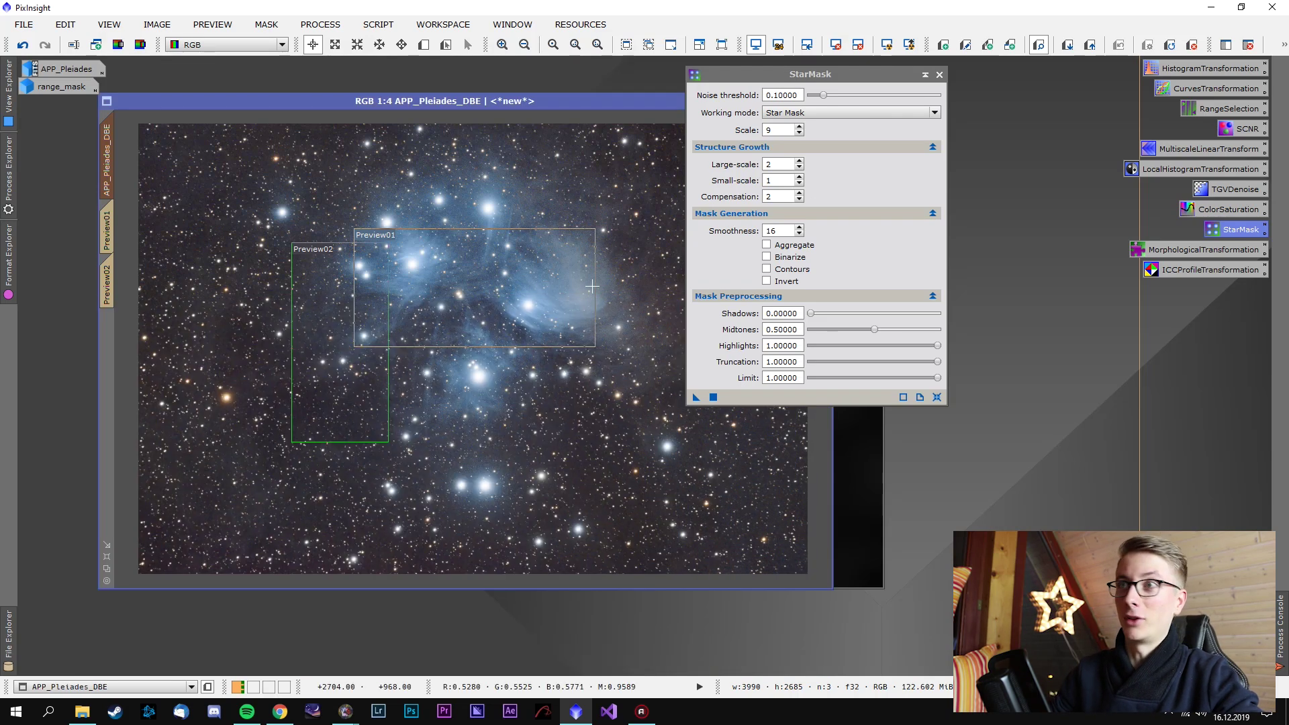
click(423, 44)
drag(305, 191, 477, 327)
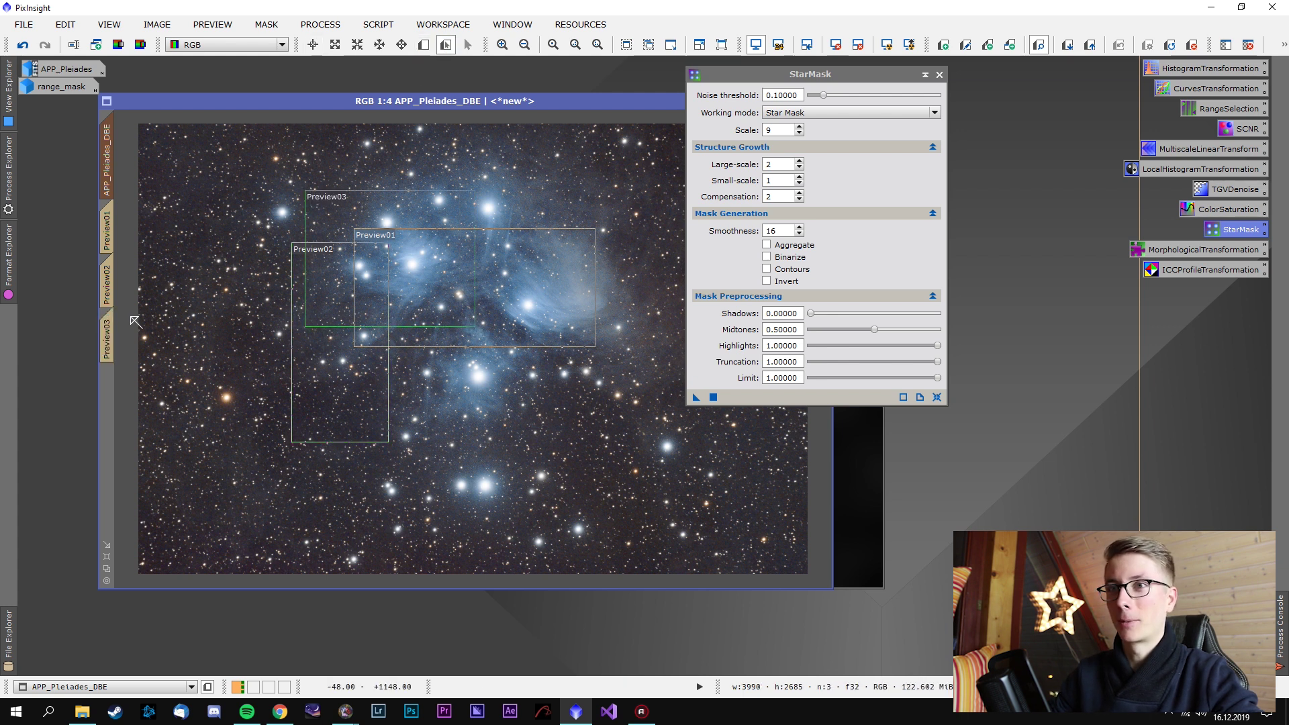
click(107, 339)
drag(833, 73, 1012, 138)
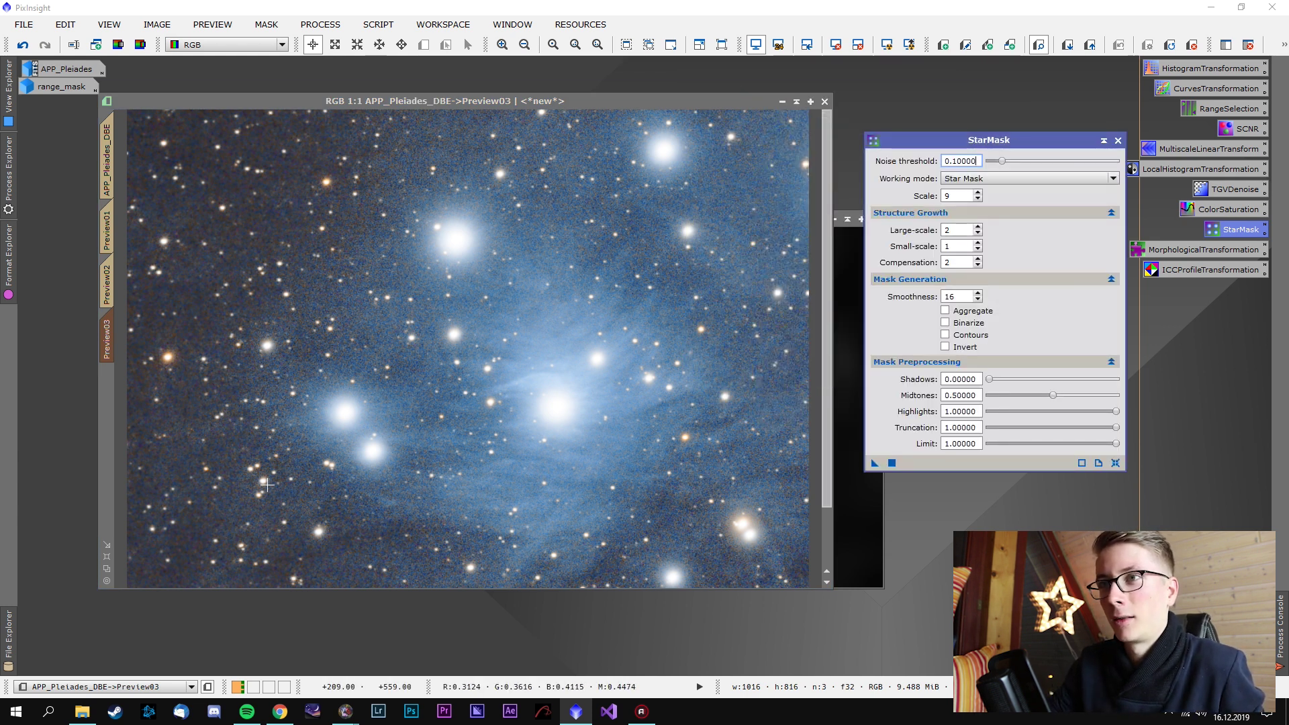
Set StarMask's noise threshold to 0.40 and generate a test star mask from Preview03
scroll(406, 244, up, 1)
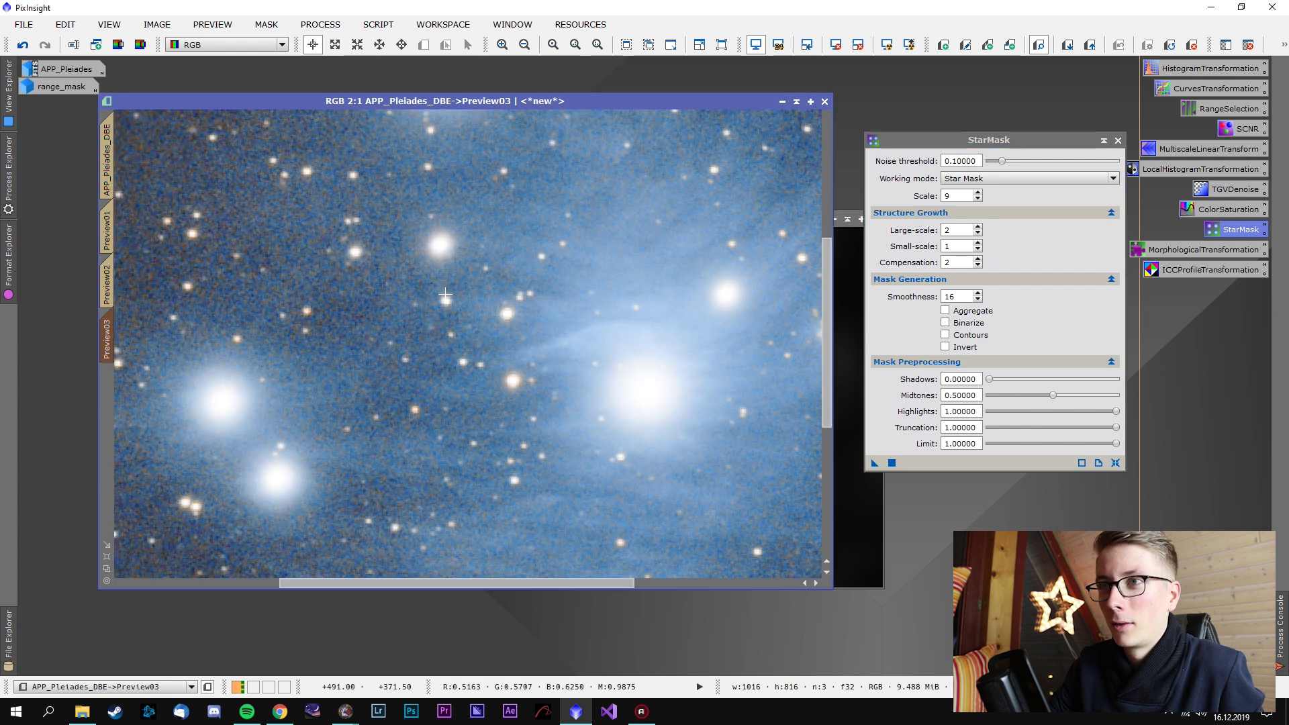
scroll(445, 294, down, 1)
scroll(549, 299, down, 1)
scroll(549, 298, up, 1)
scroll(549, 298, down, 1)
drag(1001, 161, 1016, 161)
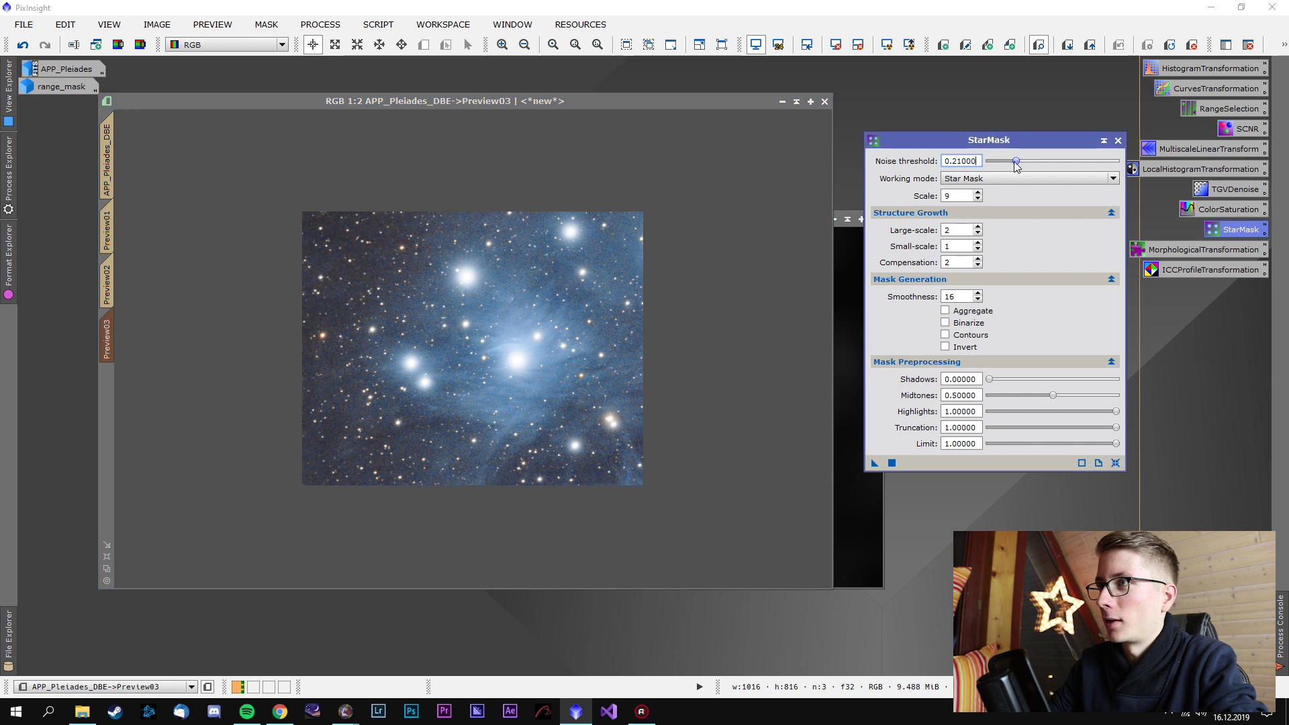
drag(874, 462, 578, 428)
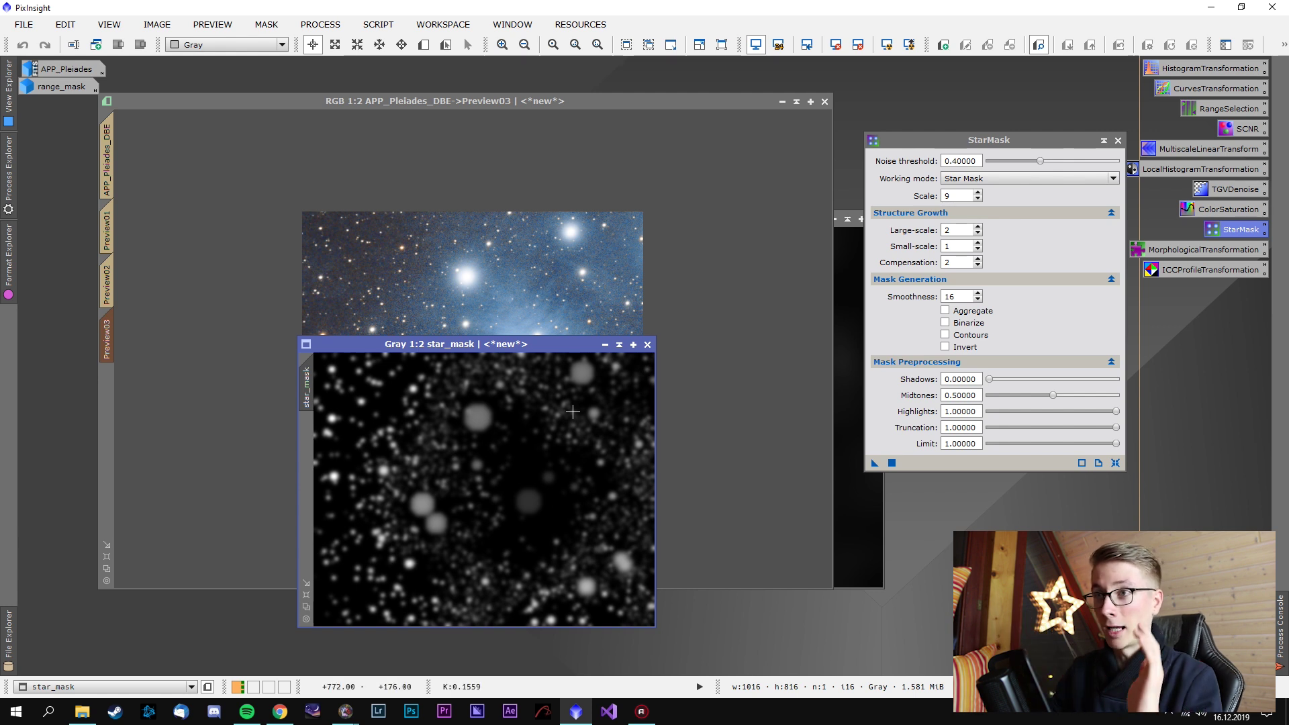
drag(469, 344, 942, 362)
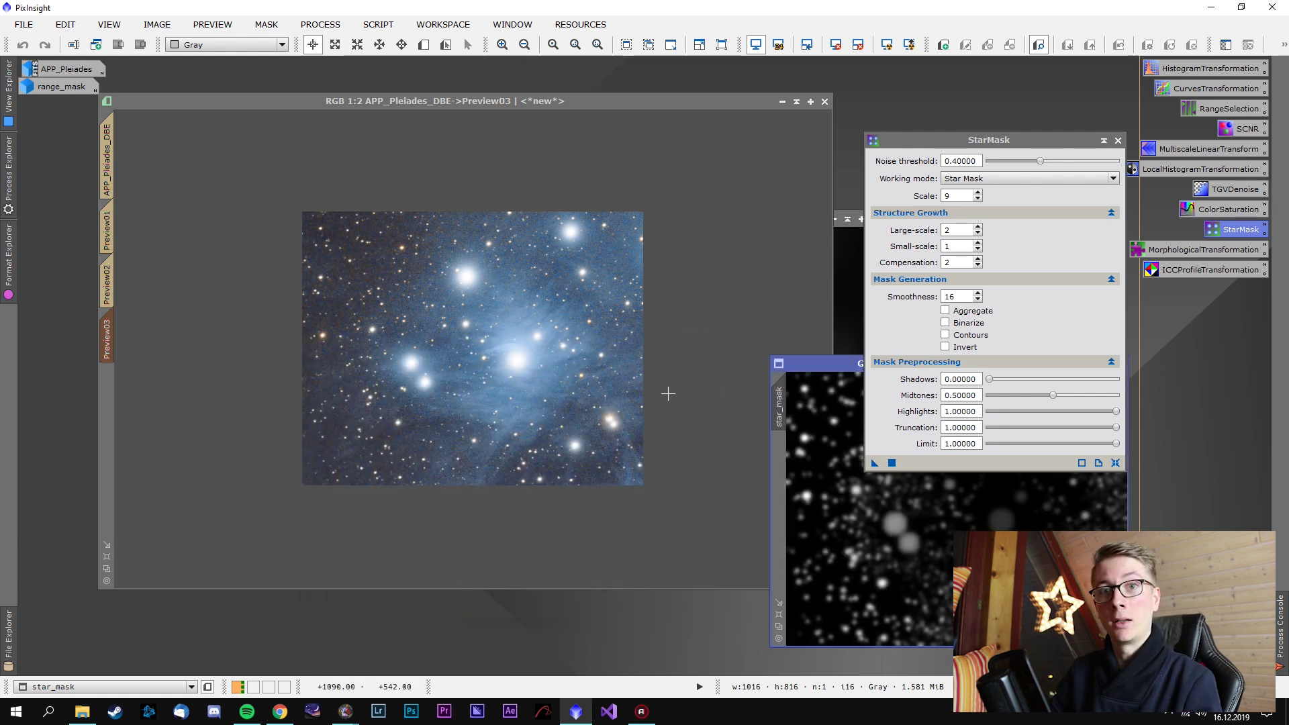
drag(827, 365, 526, 290)
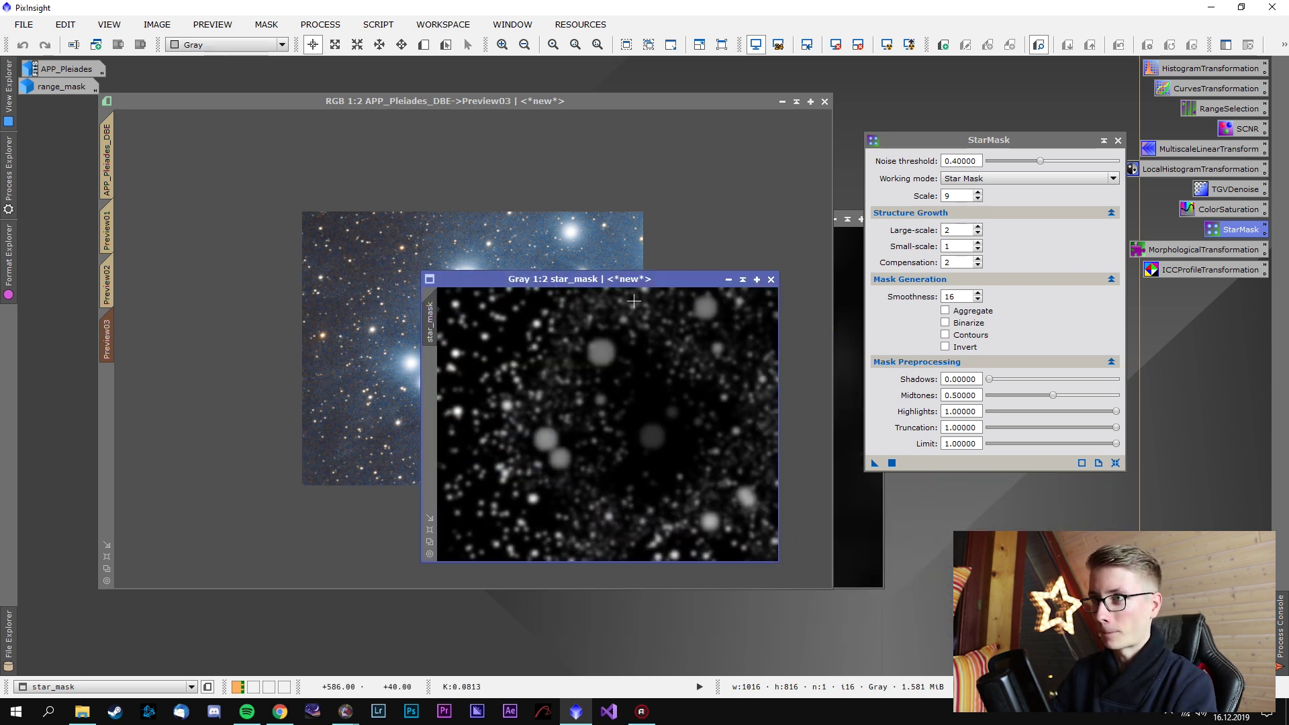
Set noise threshold 0.50, smoothness 14 and midtones 0.55, discard the old test mask and generate a new one from Preview03
drag(1039, 167, 1043, 168)
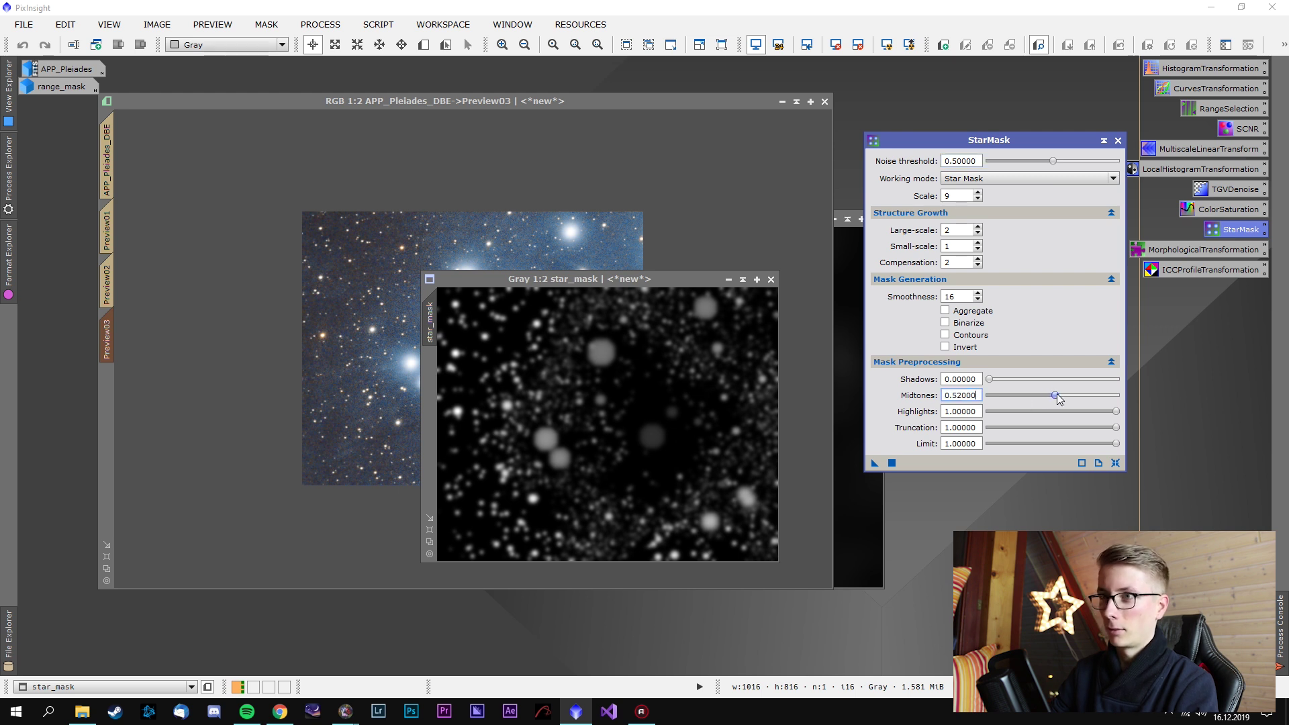
drag(593, 284, 458, 204)
click(977, 299)
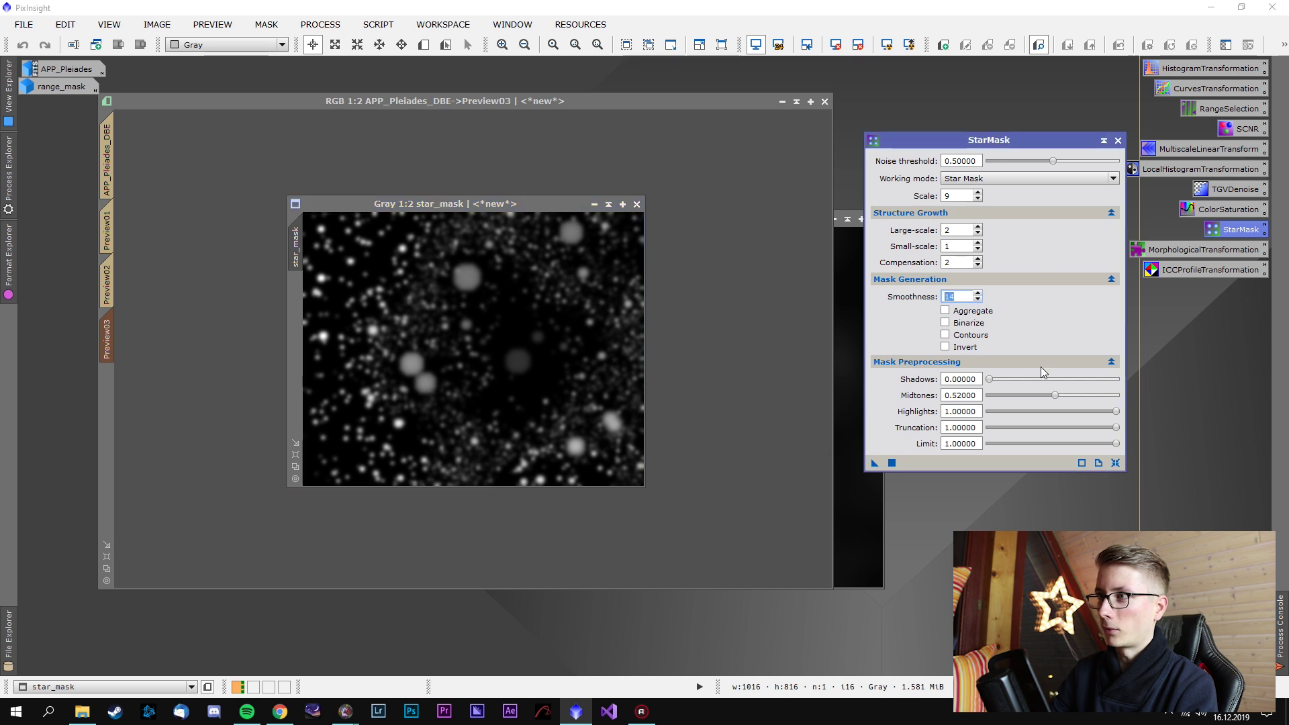
click(1055, 396)
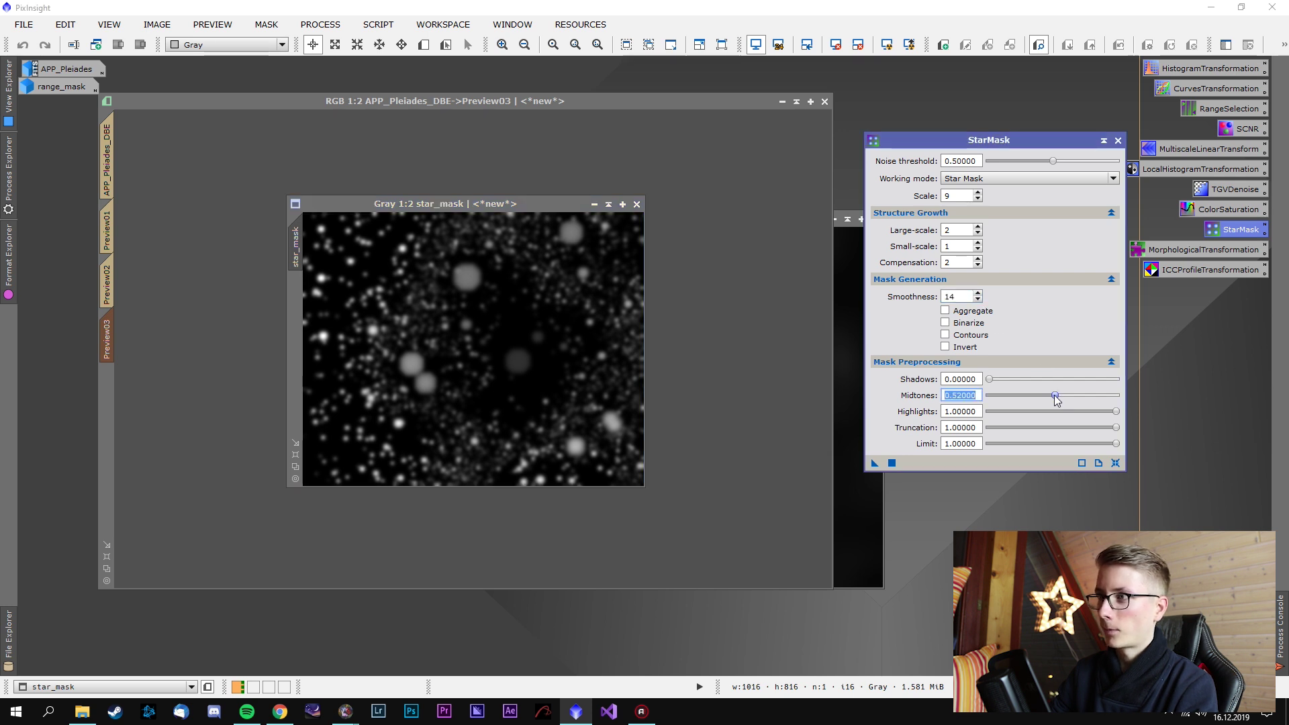
drag(1059, 400, 1061, 399)
click(637, 204)
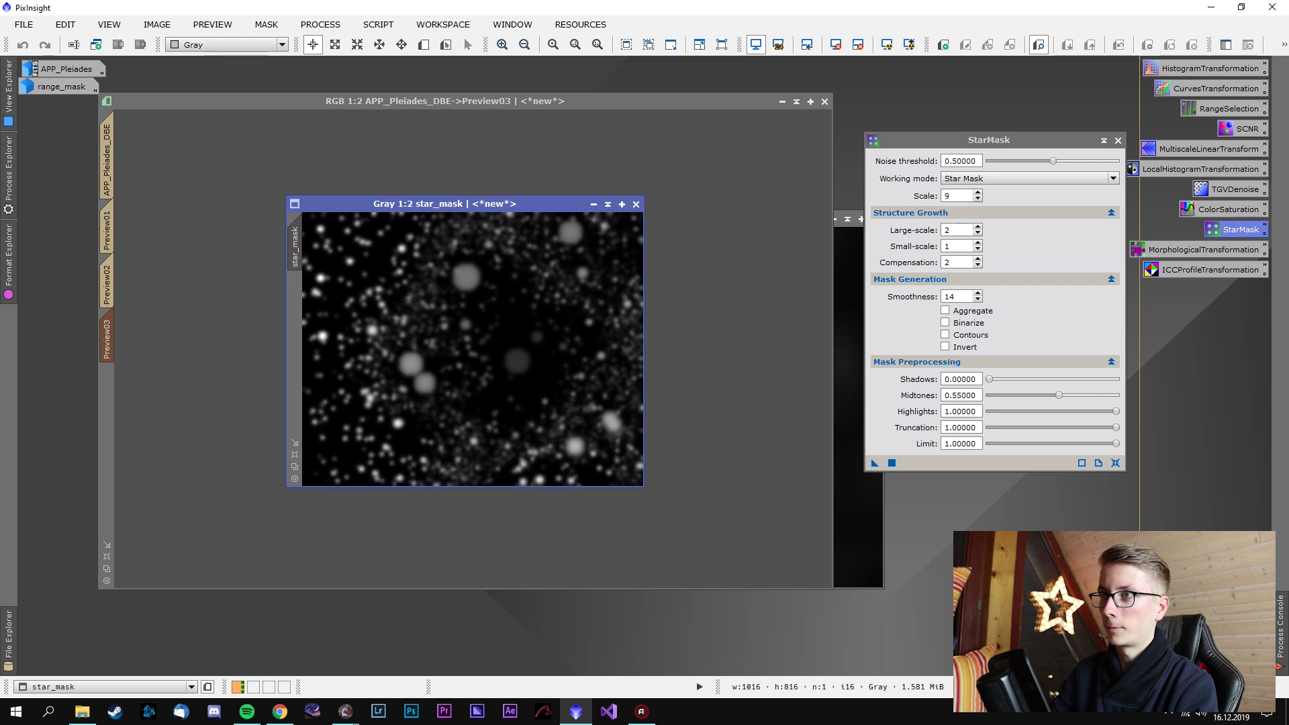
click(874, 464)
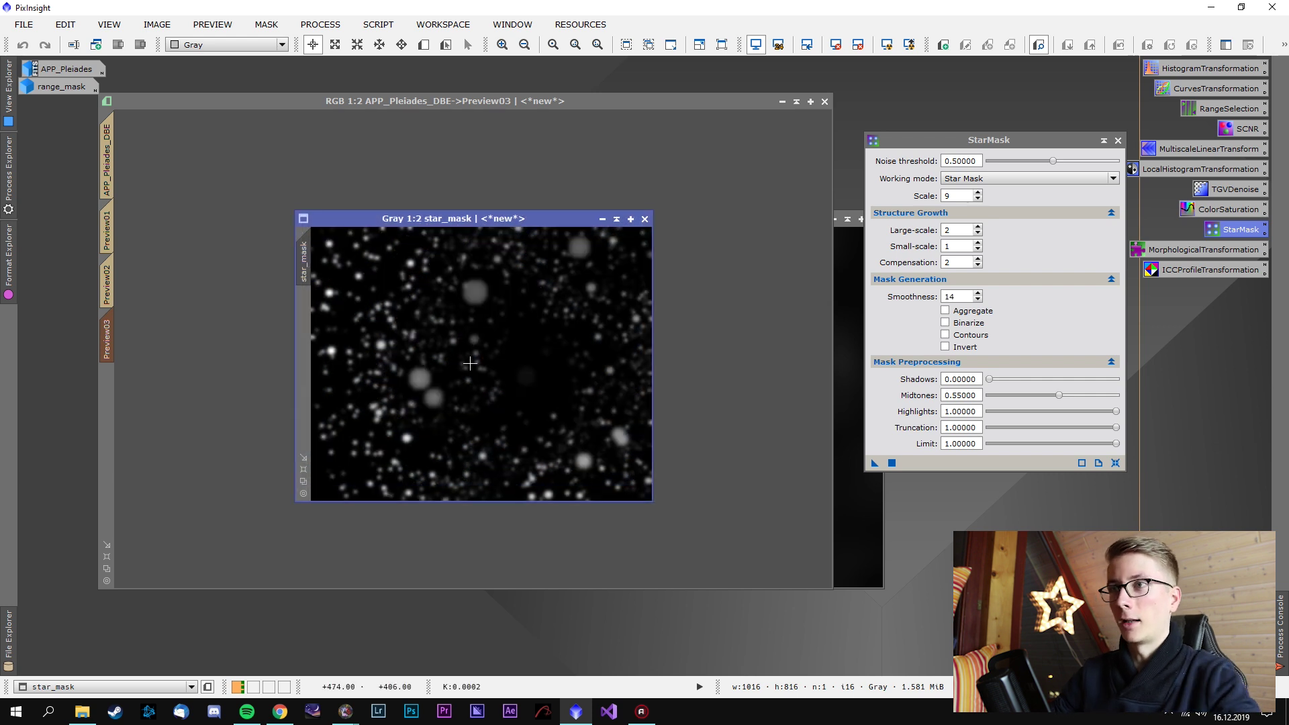
Examine the new test mask up close and compare its blobs with the stars in Preview03
drag(622, 221, 907, 134)
scroll(595, 288, up, 2)
scroll(596, 291, down, 1)
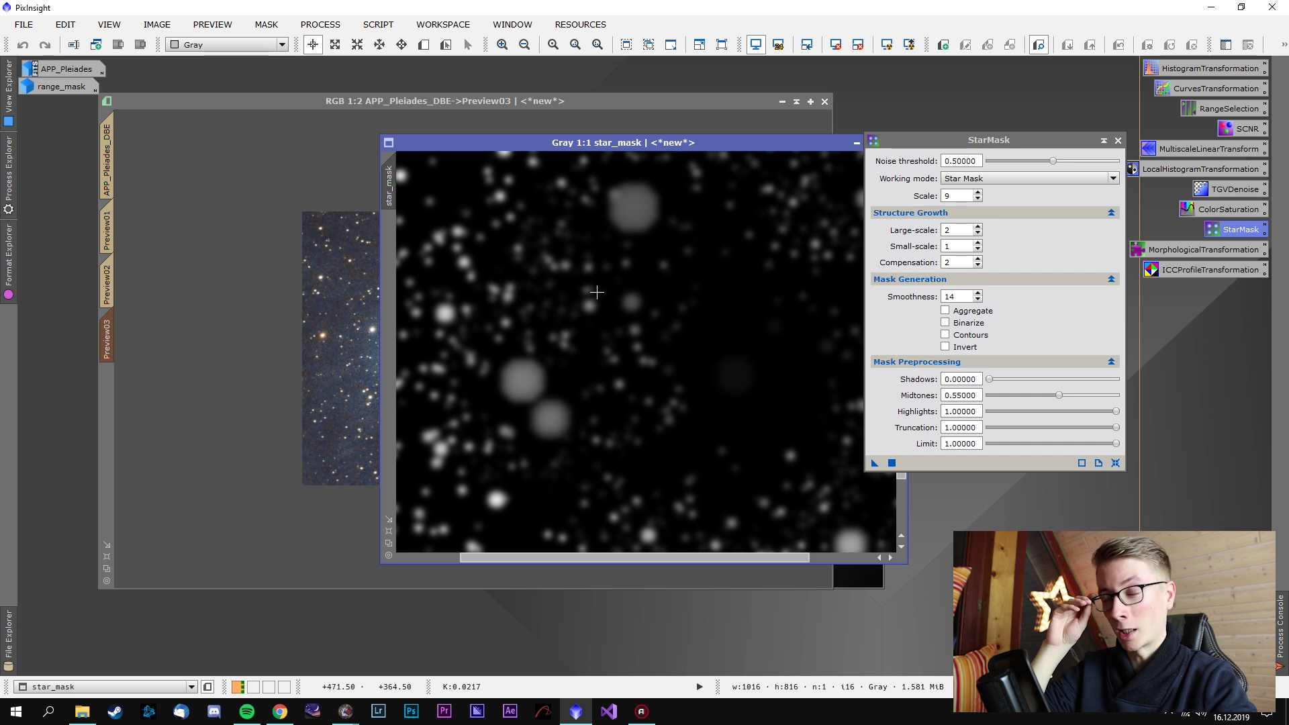
key(space)
drag(596, 292, 739, 379)
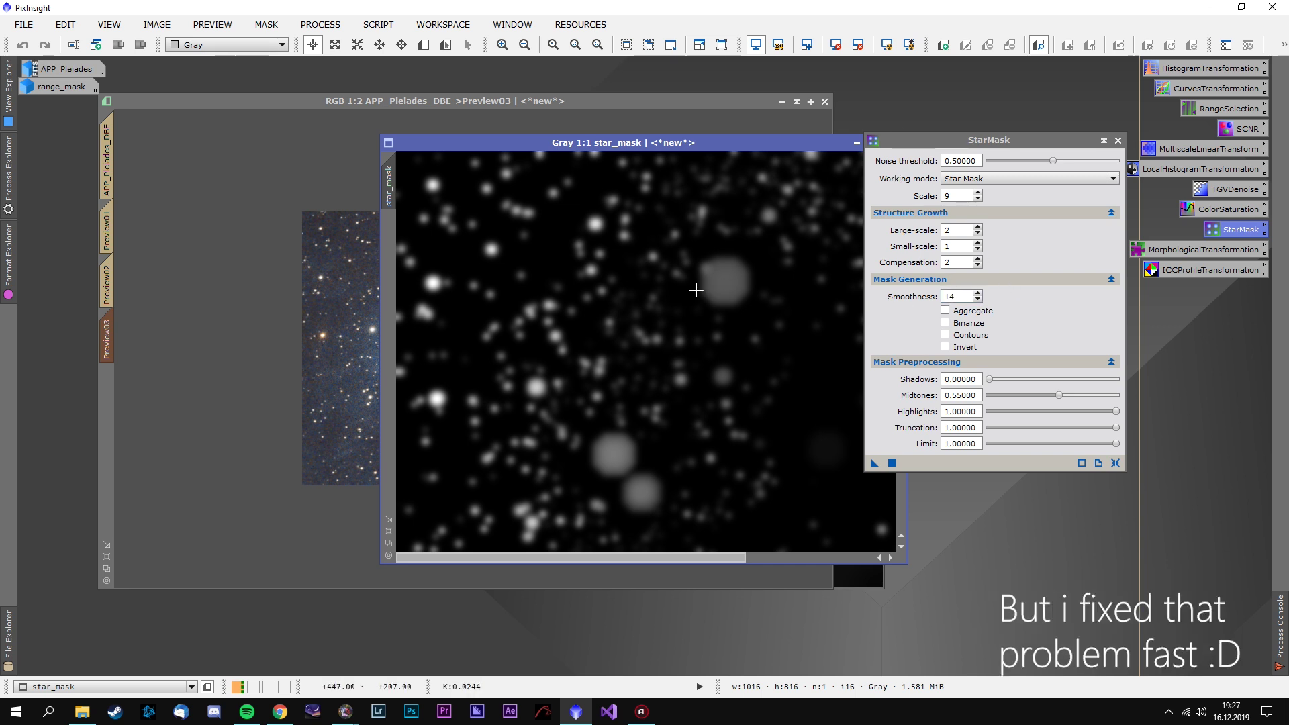
scroll(615, 403, up, 1)
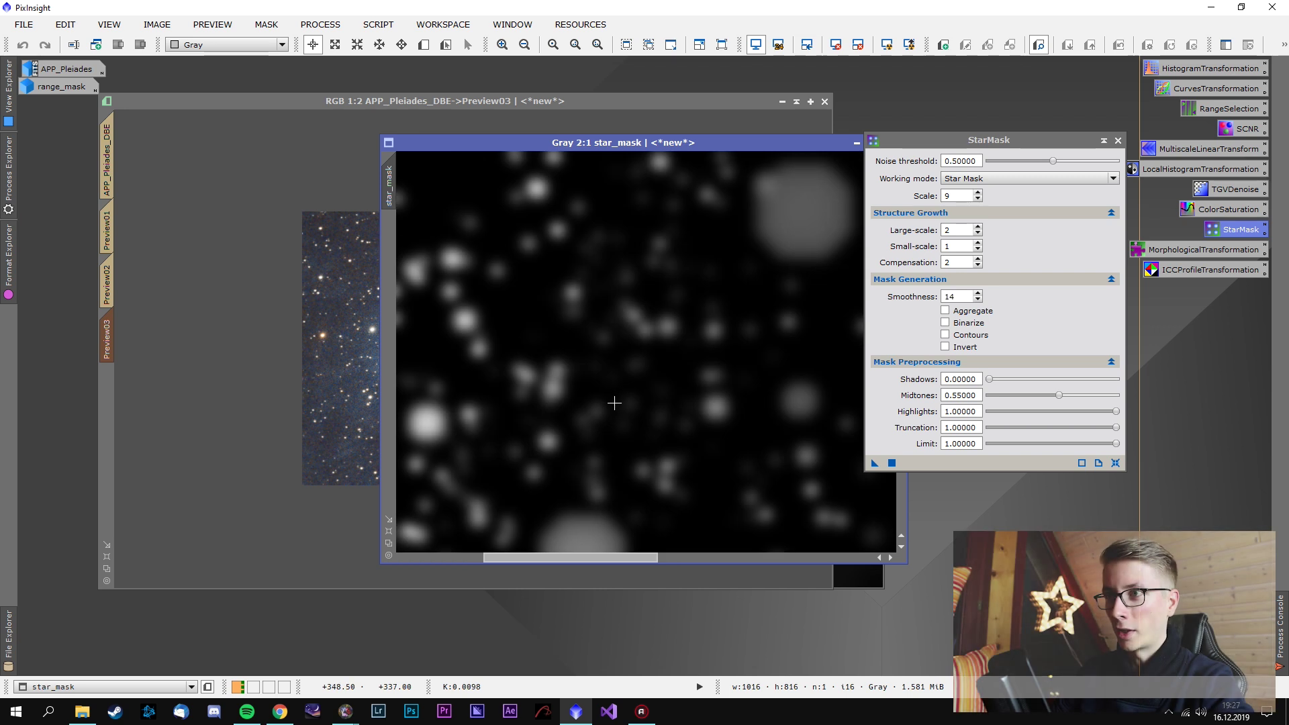
drag(613, 403, 693, 347)
scroll(675, 349, up, 1)
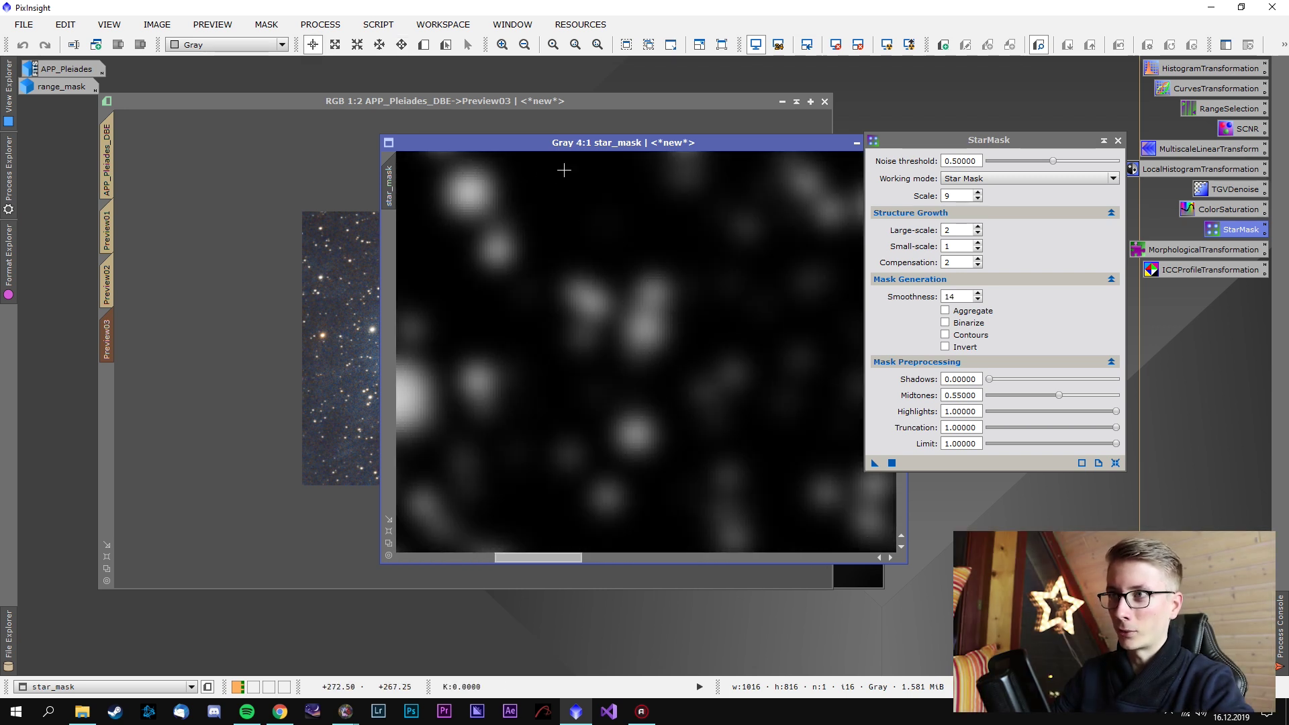
drag(690, 149, 897, 190)
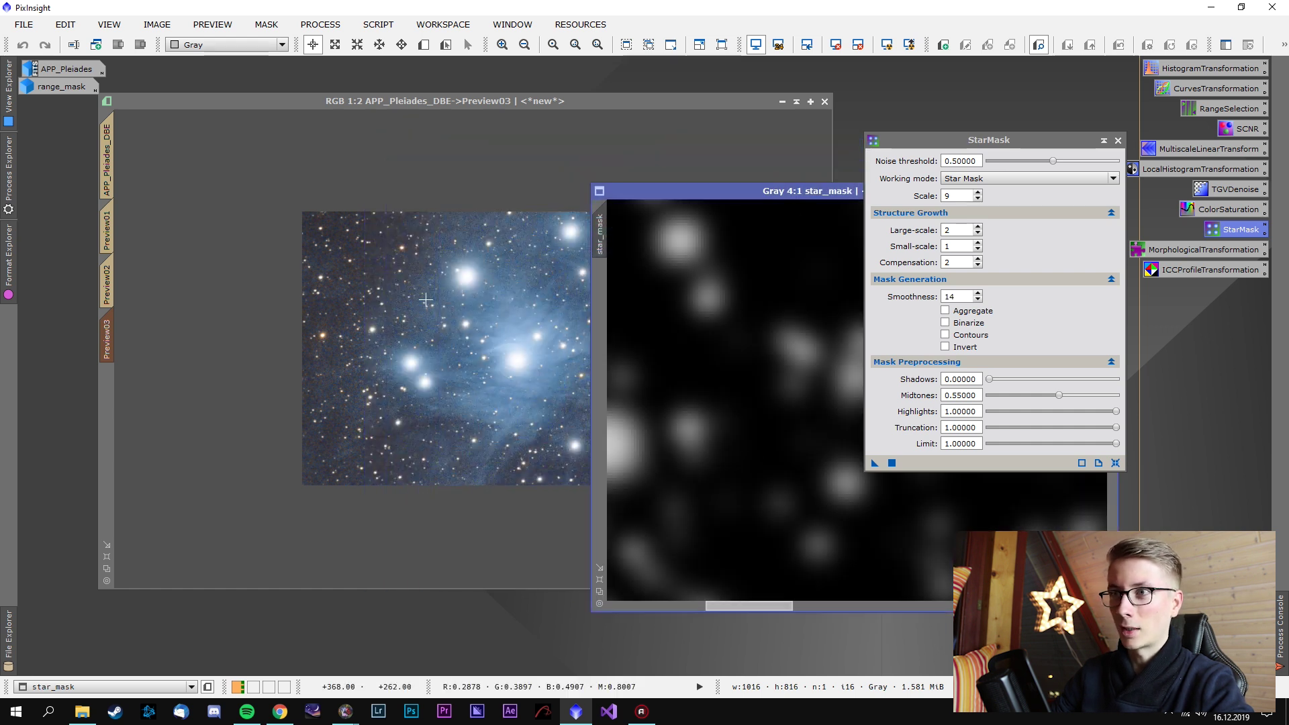
scroll(403, 352, up, 3)
drag(374, 308, 681, 413)
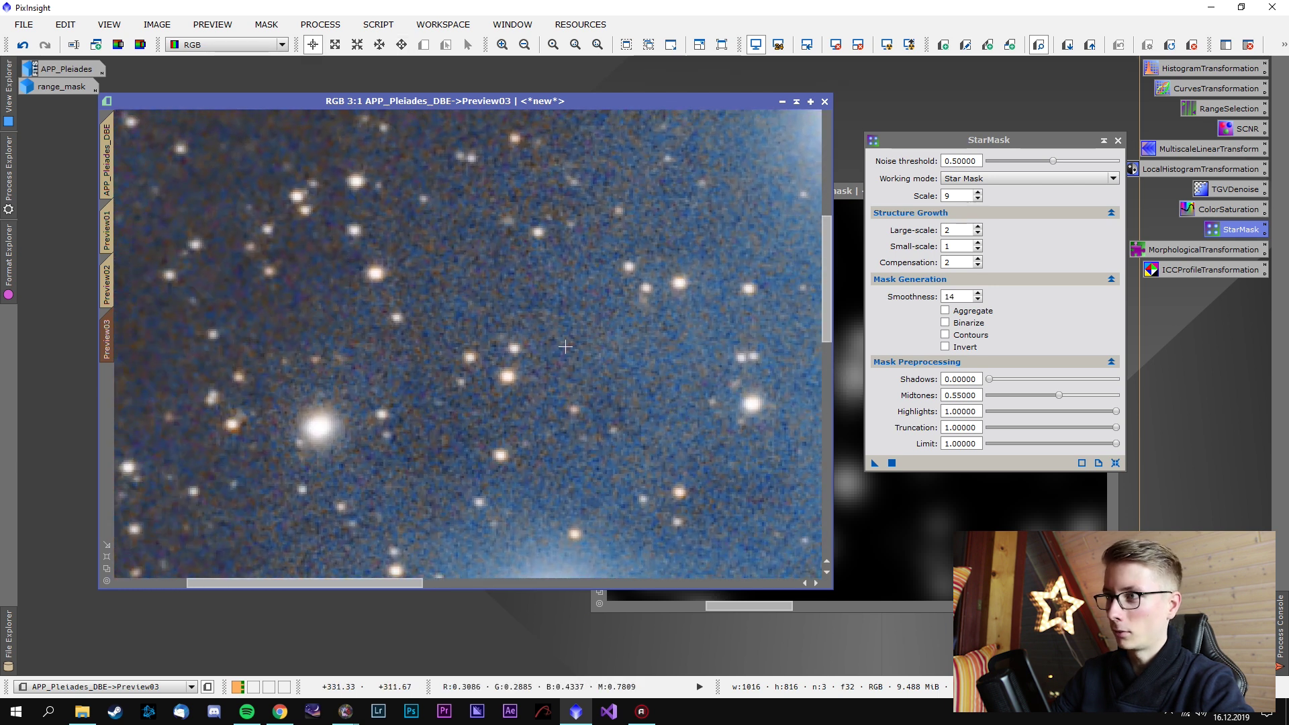
drag(851, 191, 511, 192)
drag(647, 191, 615, 190)
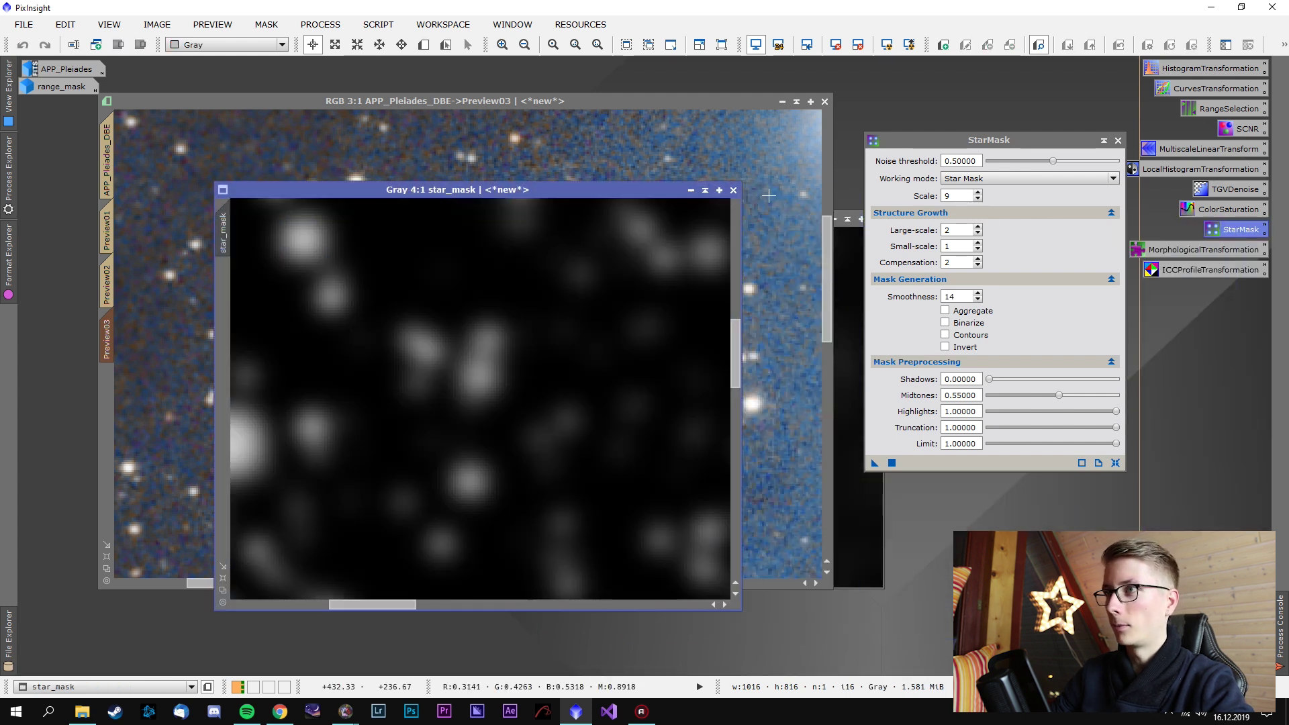
Replace the test mask with one generated from Preview03 at smoothness 10 and lay it over the preview's stars for checking
click(733, 191)
click(978, 300)
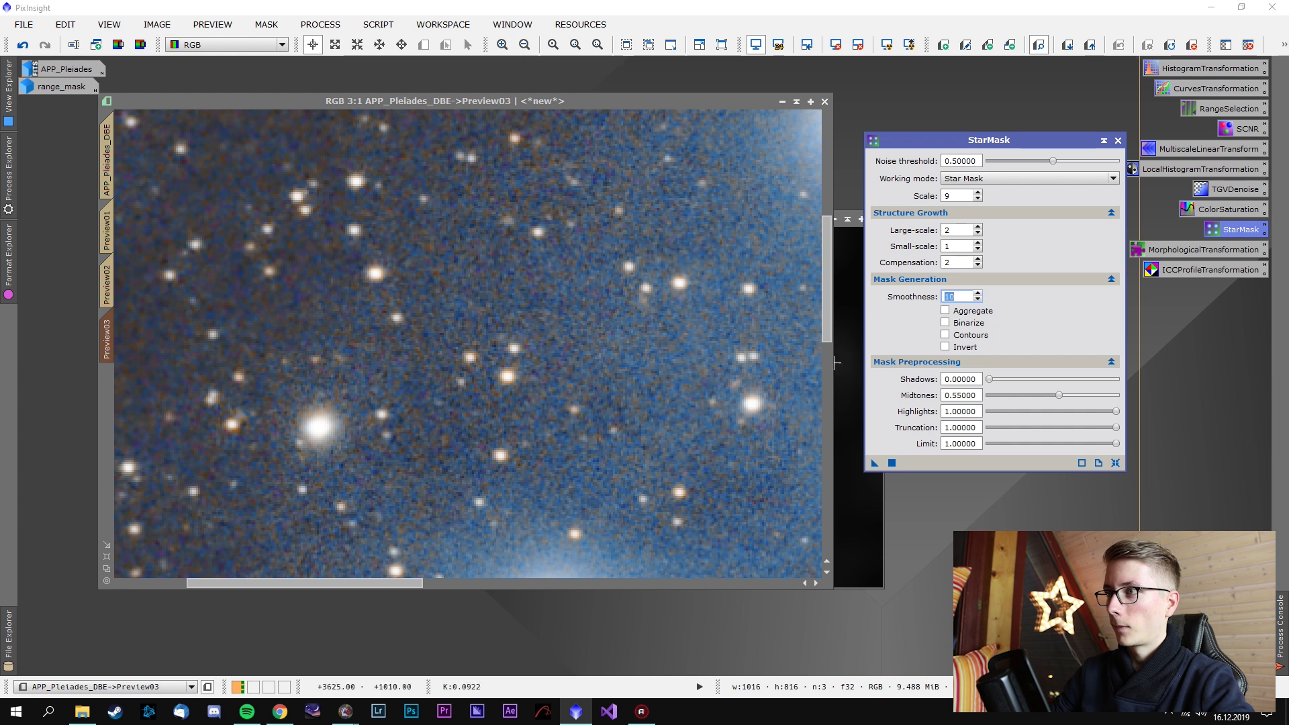
drag(870, 463, 661, 390)
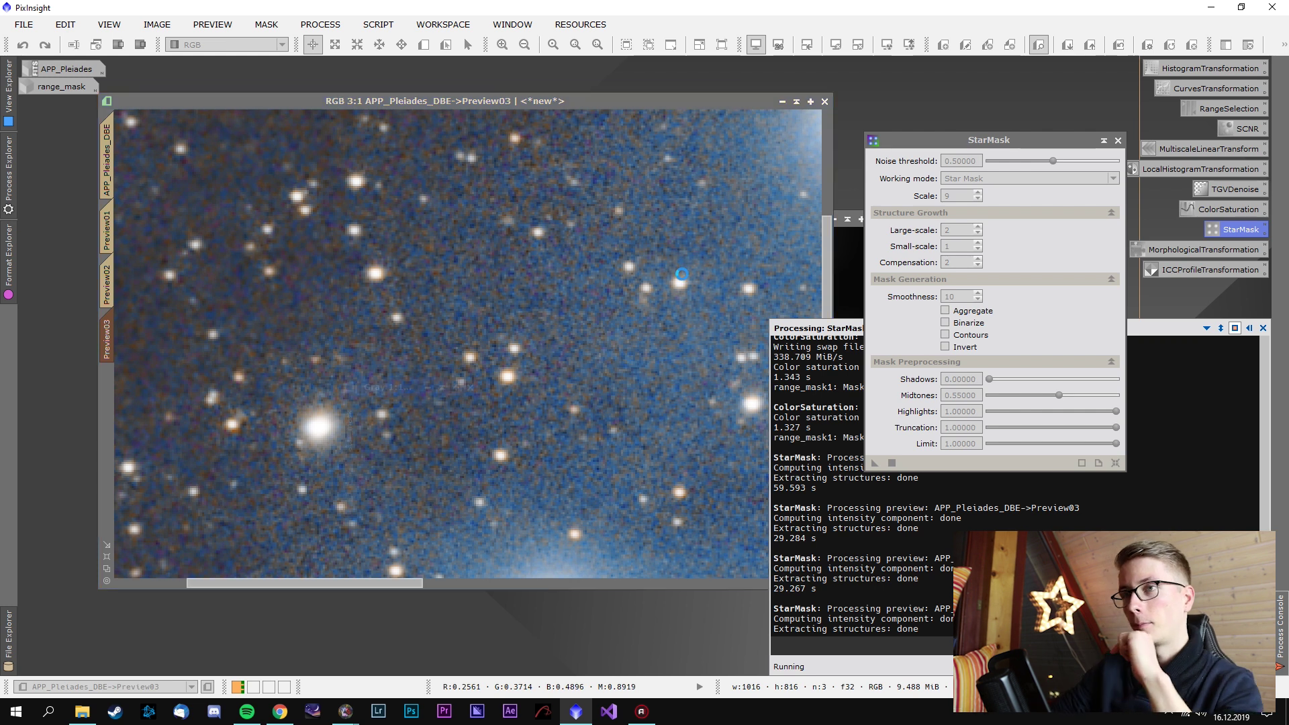
click(590, 244)
scroll(591, 288, down, 6)
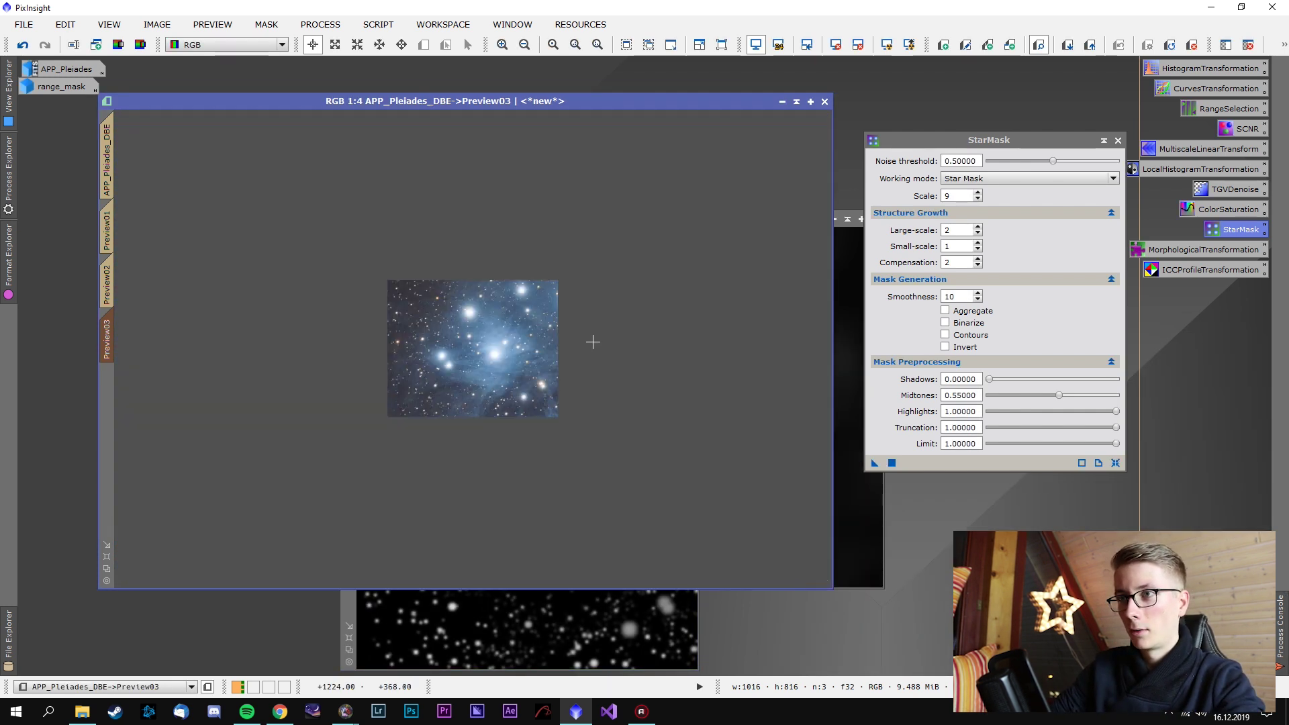
scroll(592, 343, up, 2)
click(584, 624)
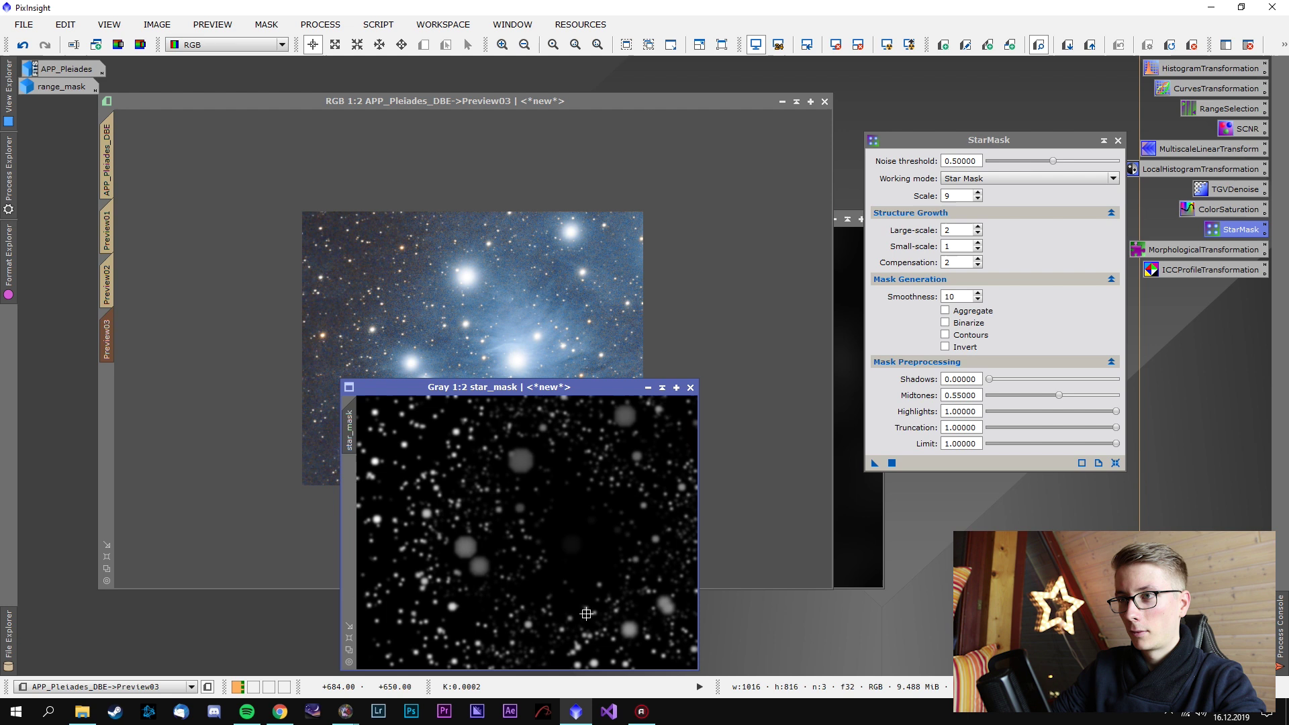
drag(582, 390, 529, 207)
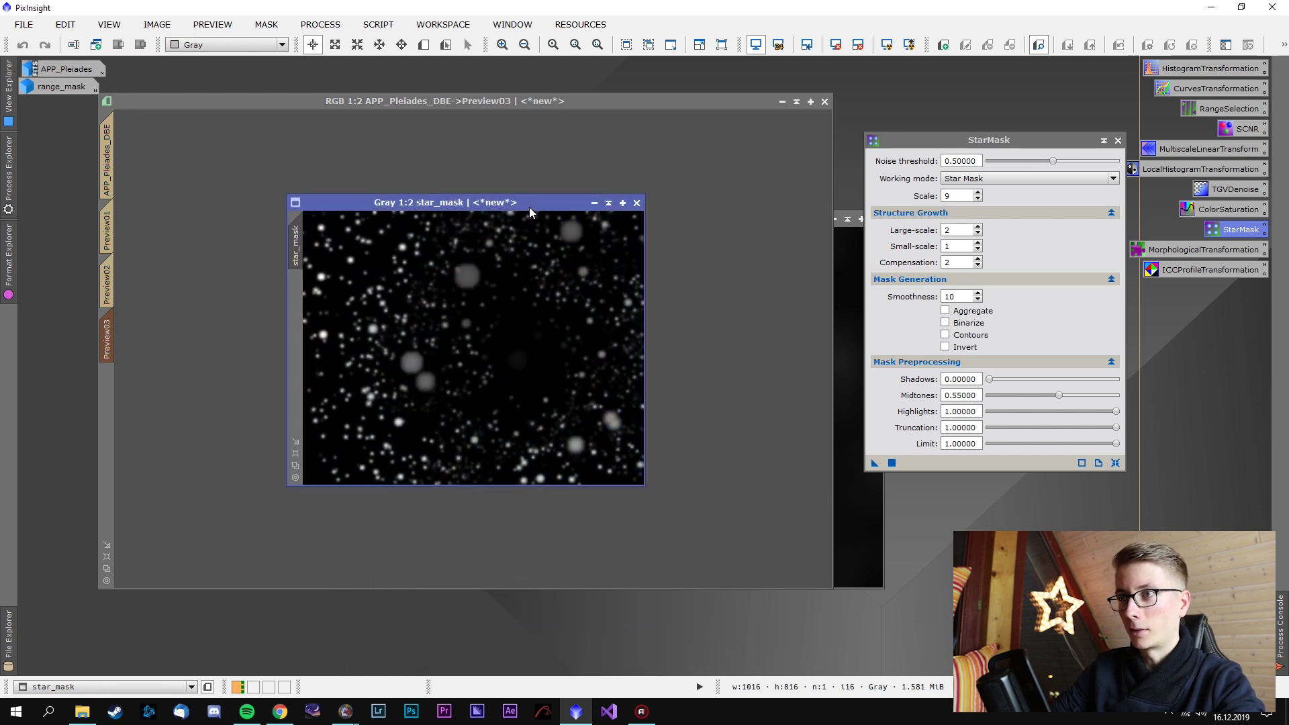
Discard the test mask and generate a star mask from the full Pleiades image with the same StarMask settings
click(635, 202)
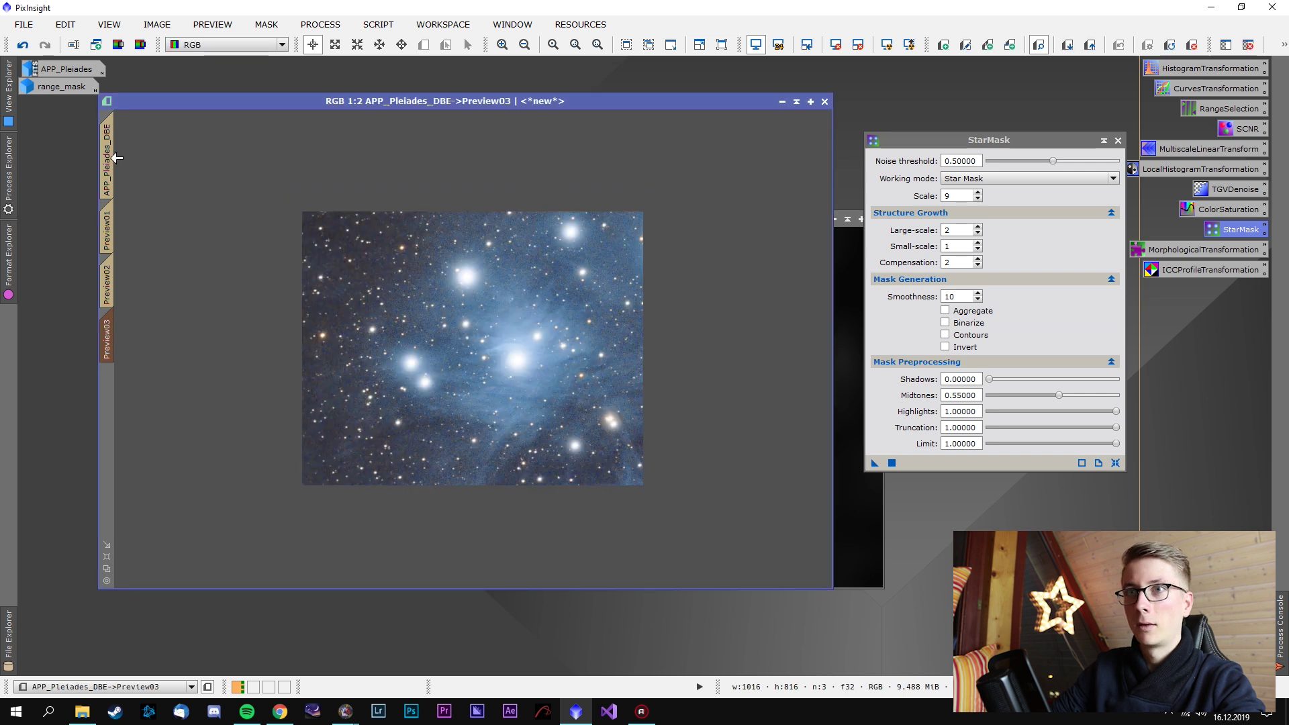
click(107, 157)
drag(874, 463, 640, 448)
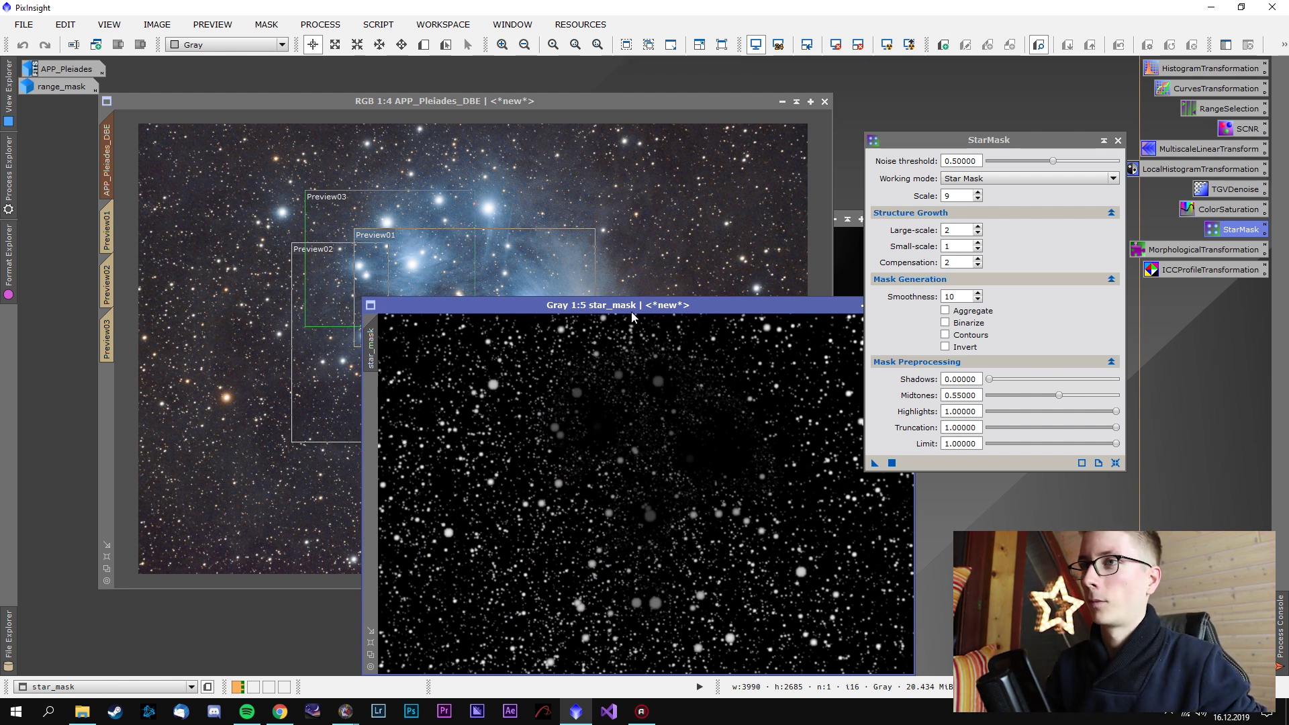
drag(371, 333, 451, 399)
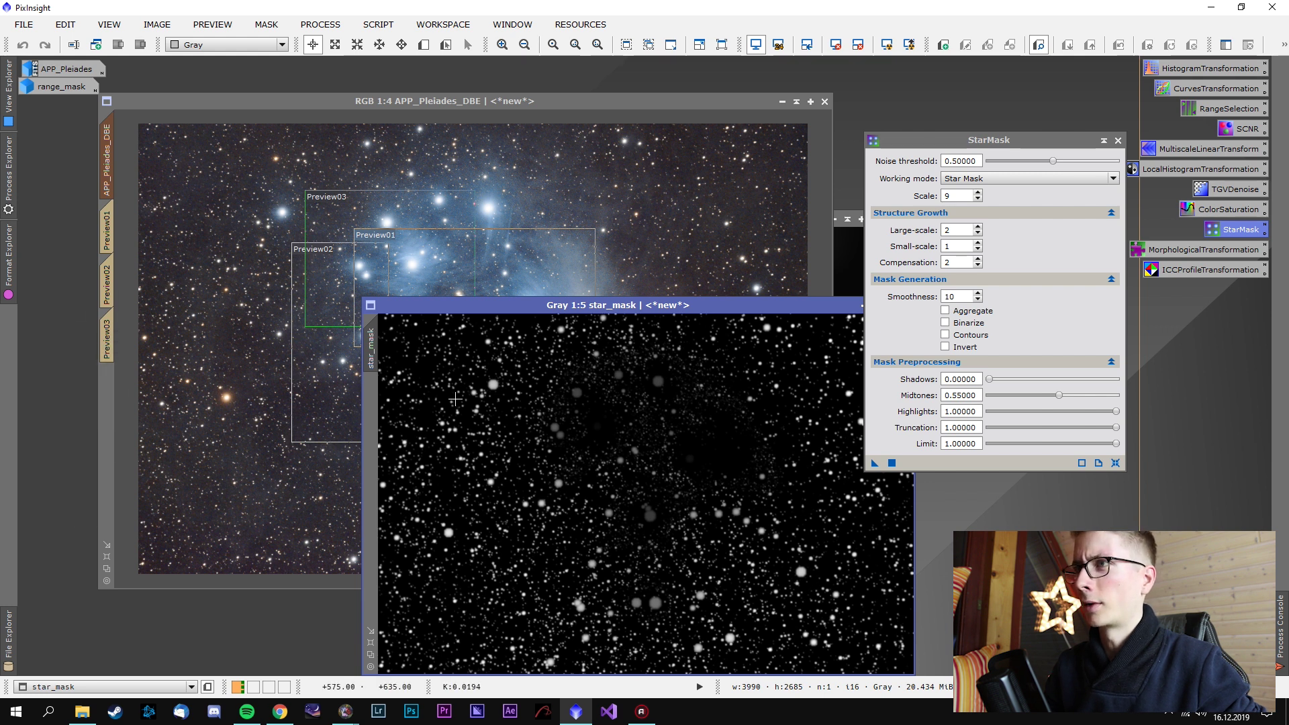
Close StarMask, iconize the new star mask and assign star_mask to the Pleiades image as its mask
click(1117, 140)
drag(866, 307, 1035, 150)
click(1034, 148)
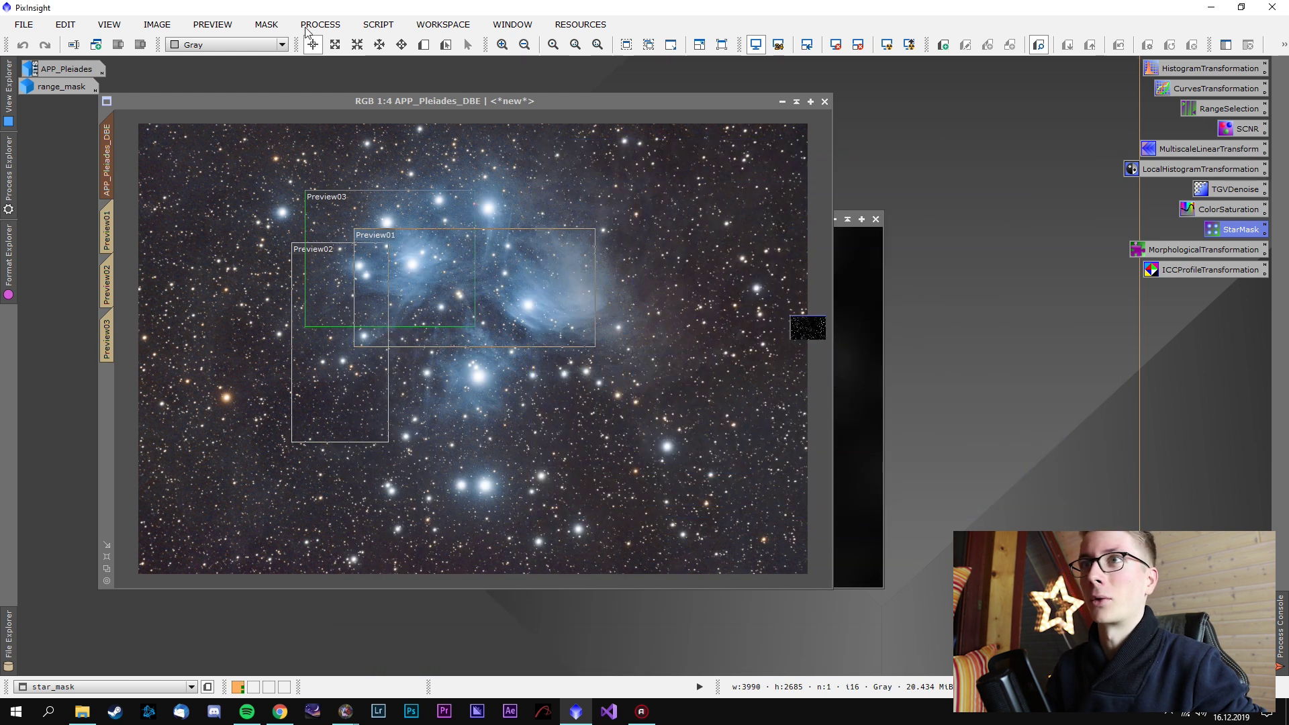
click(266, 24)
click(295, 104)
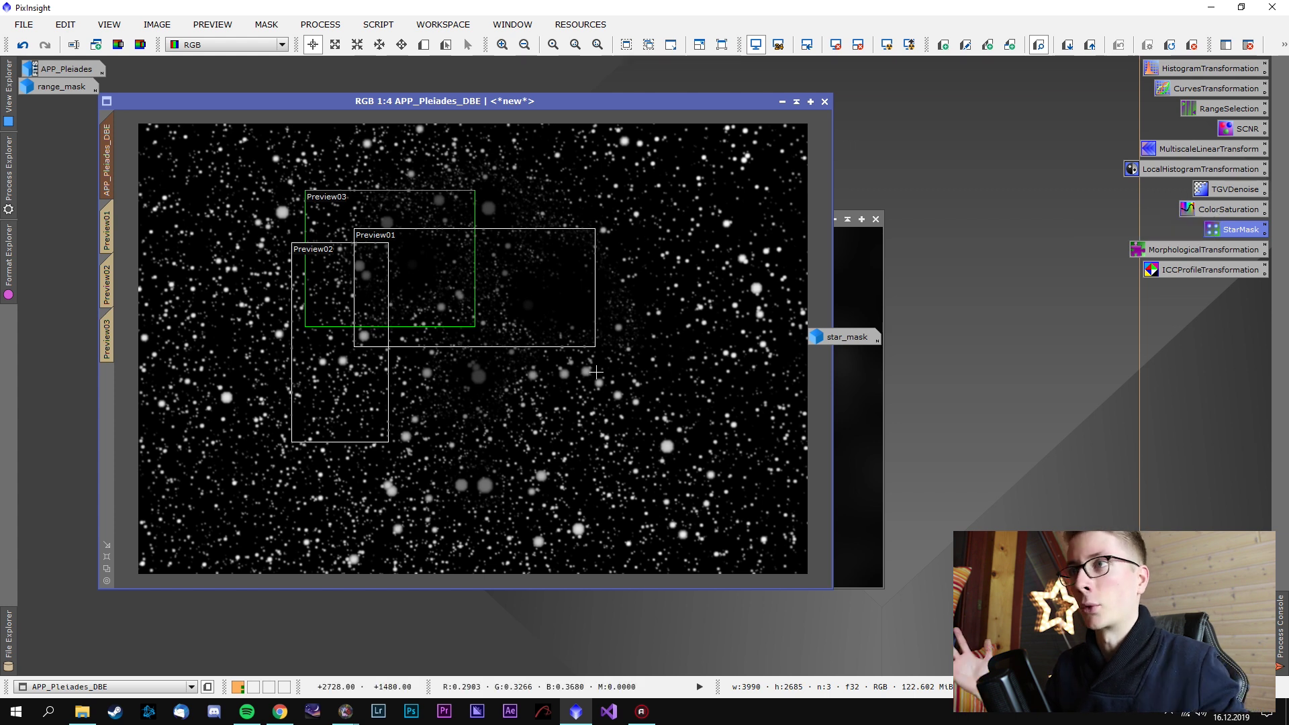
Hide the mask display, raise ColorSaturation evenly across all hues to about 0.306 and apply it to the Pleiades image
double_click(1228, 209)
click(265, 24)
click(302, 118)
drag(800, 537, 699, 517)
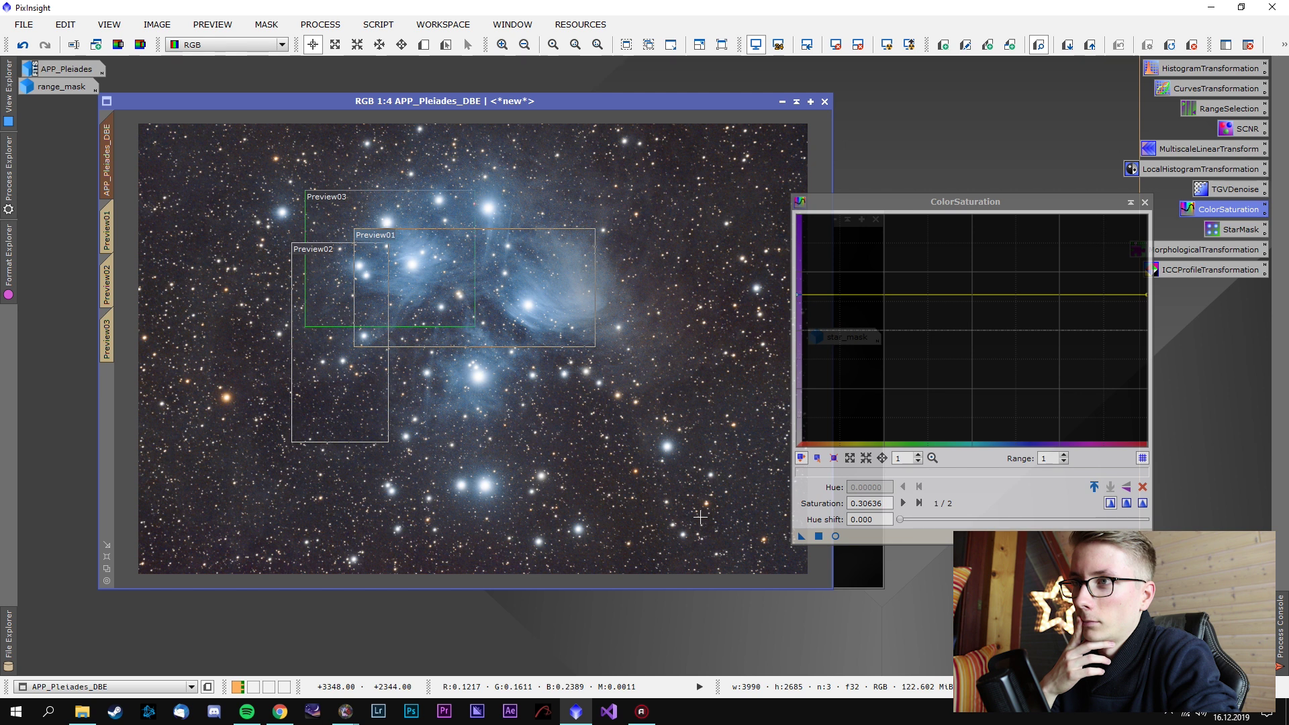
Compare the star colours below the nebula before and after ColorSaturation by undoing and redoing the process
scroll(691, 483, up, 2)
key(space)
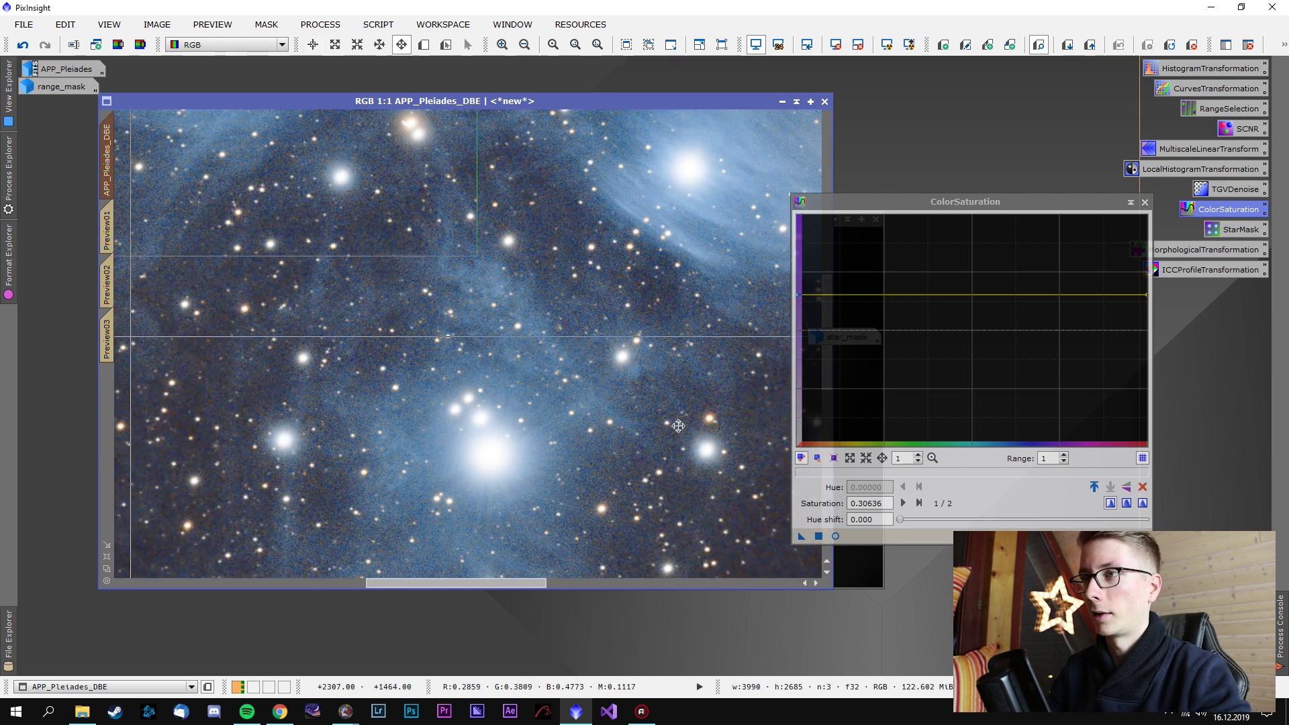
drag(678, 425, 190, 244)
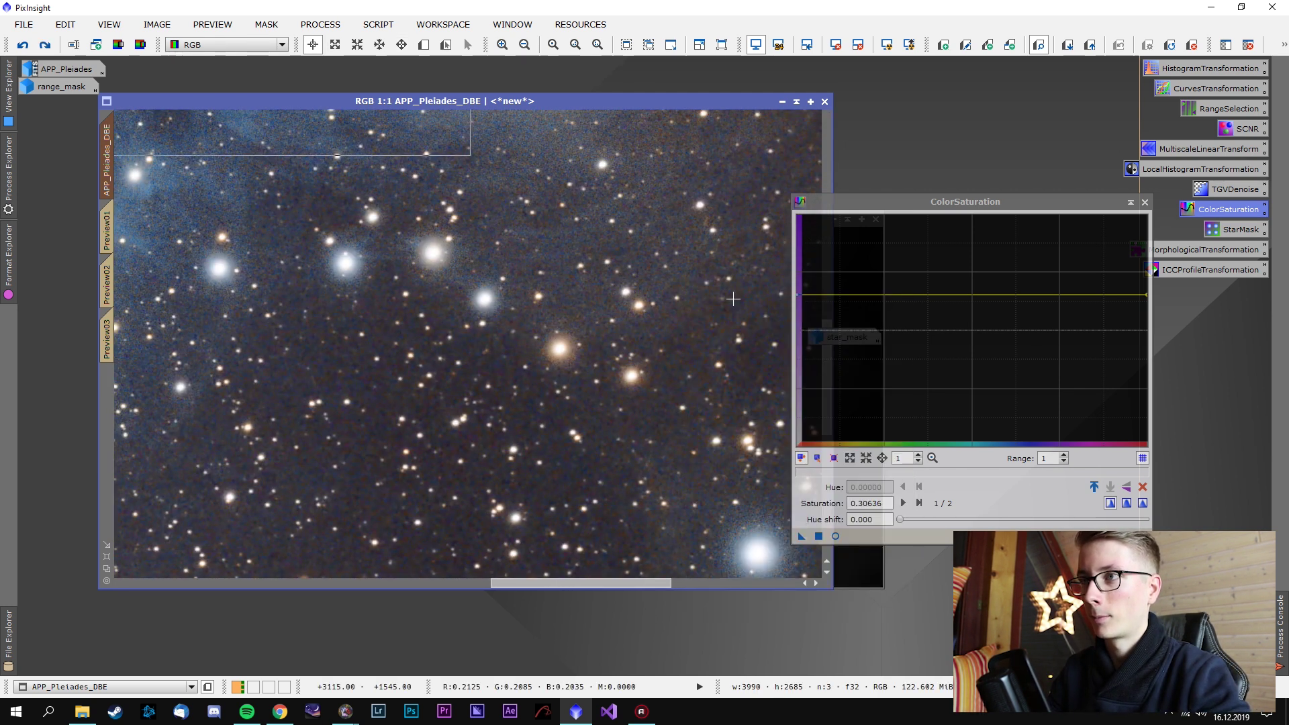
right_click(718, 280)
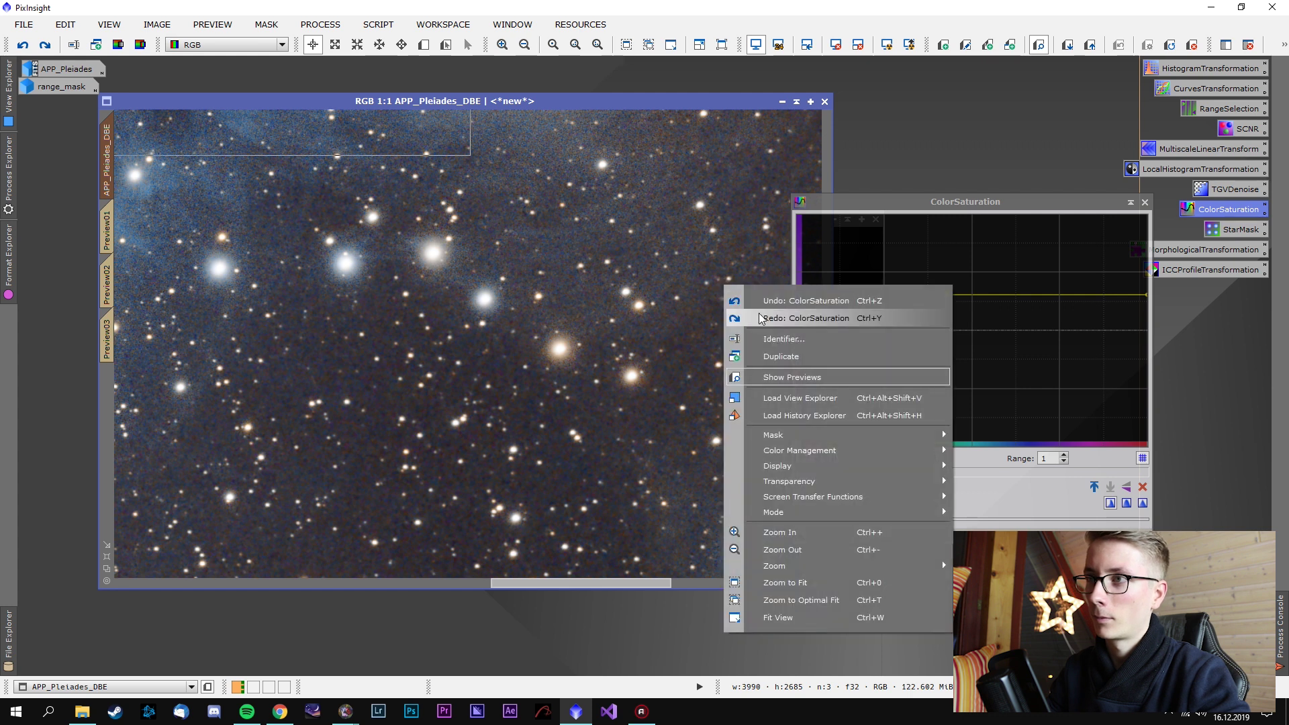
click(758, 313)
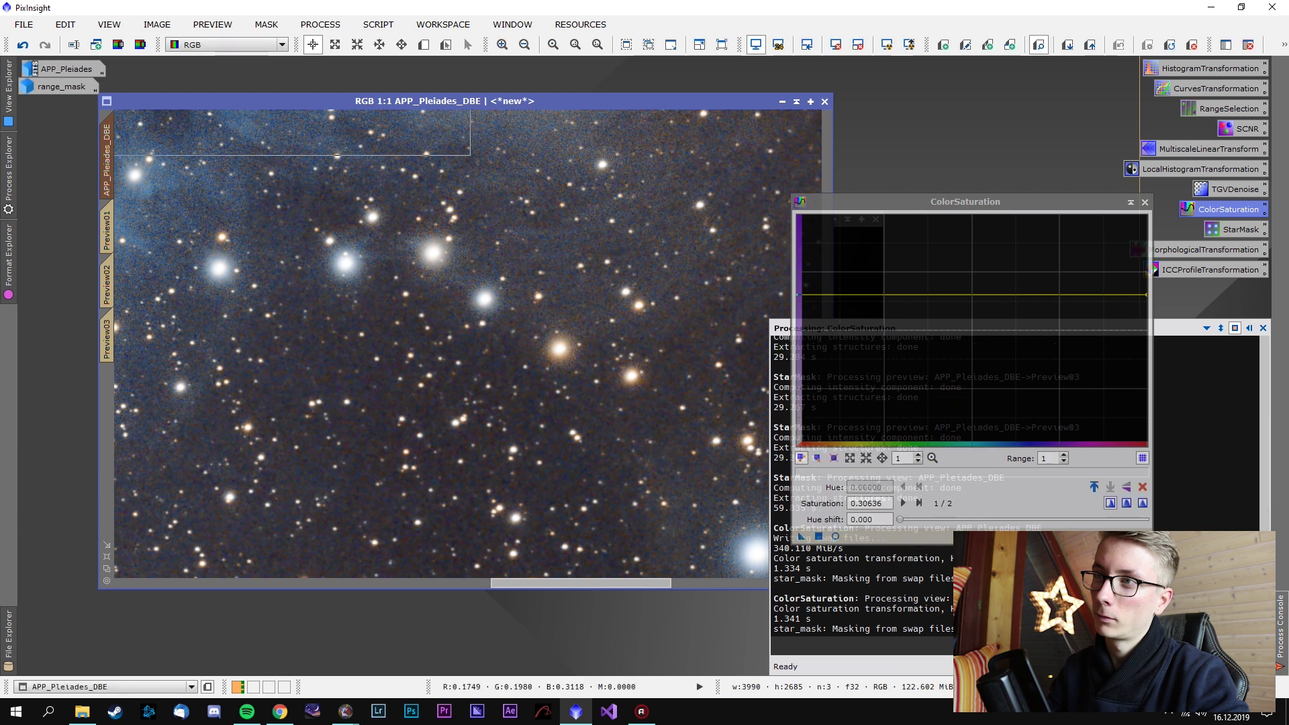
Close ColorSaturation and apply an RGB/K CurvesTransformation with slightly lowered shadows and a midpoint of 0.501 to 0.519 to the masked Pleiades image
scroll(660, 460, up, 1)
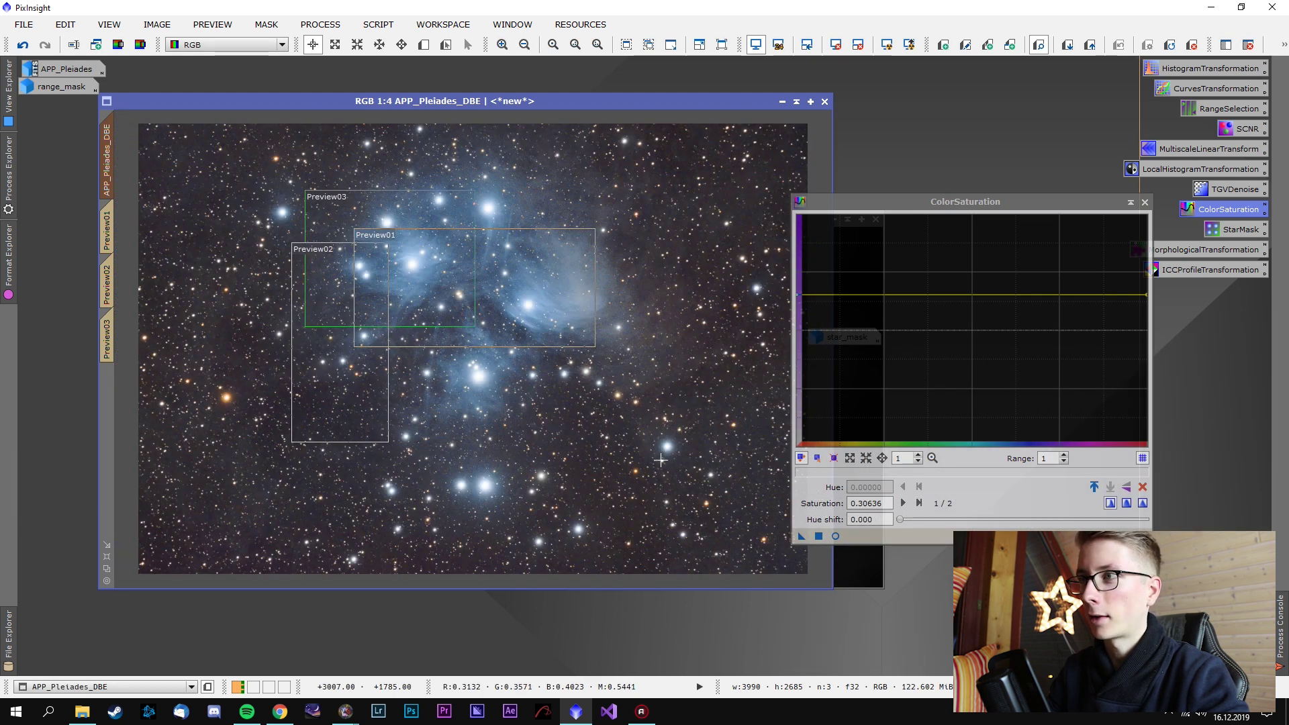
click(1143, 202)
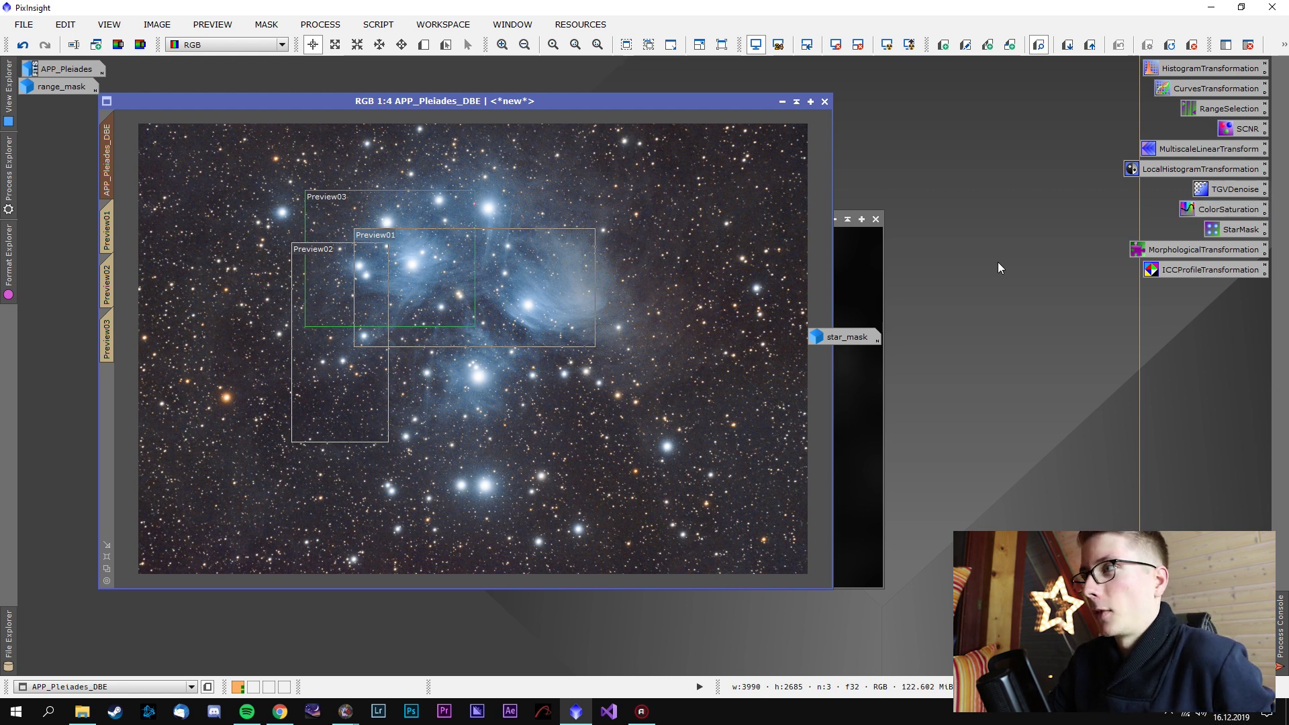
double_click(1204, 89)
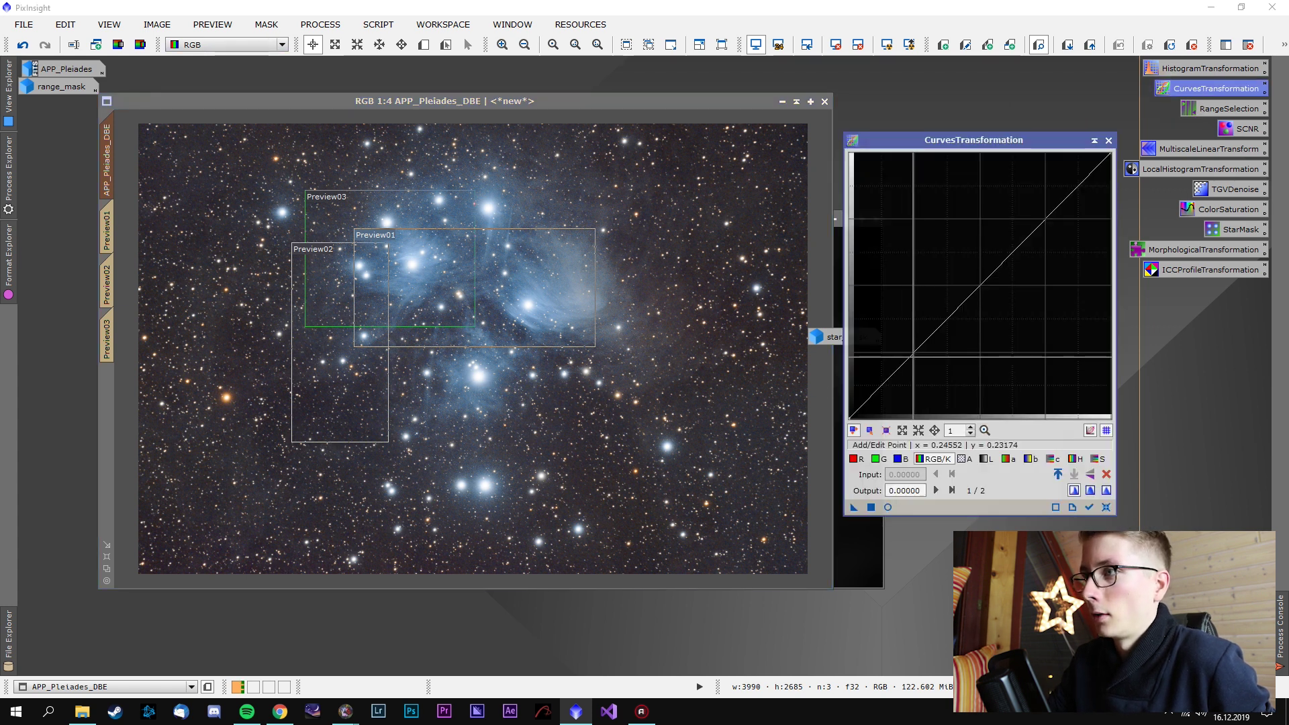
drag(913, 351, 913, 355)
click(980, 280)
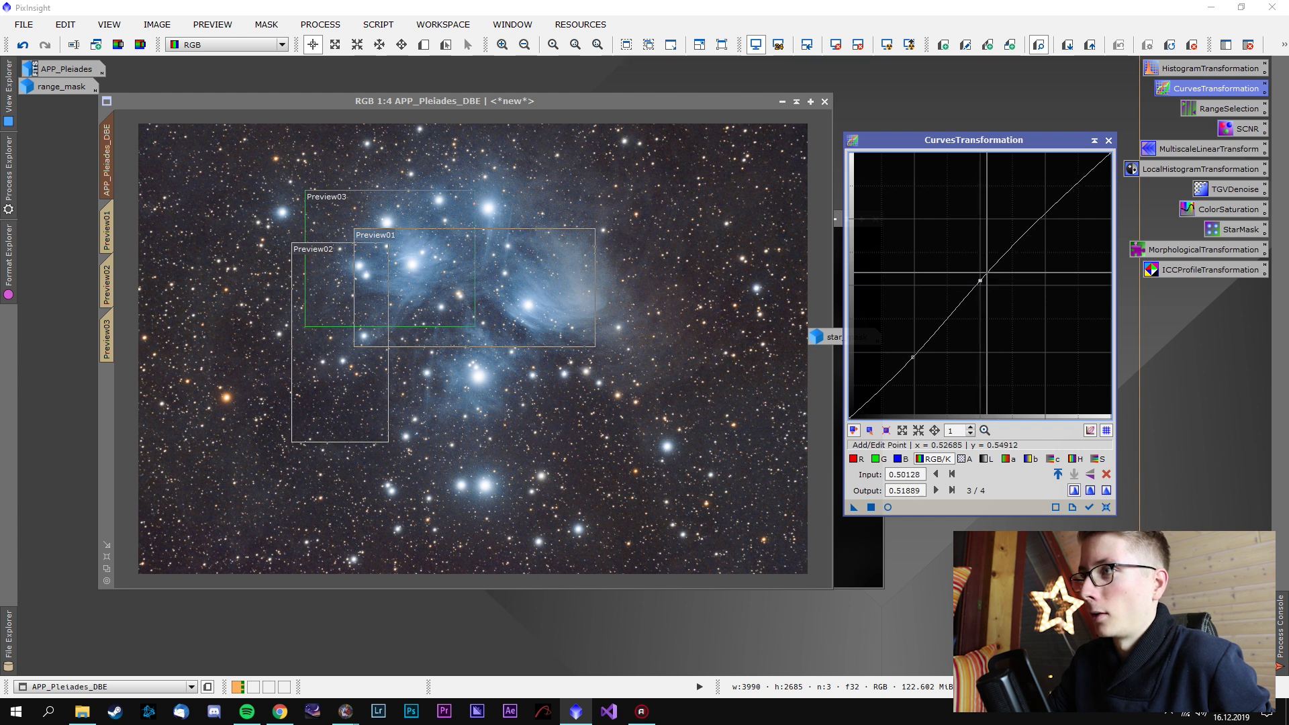
click(761, 478)
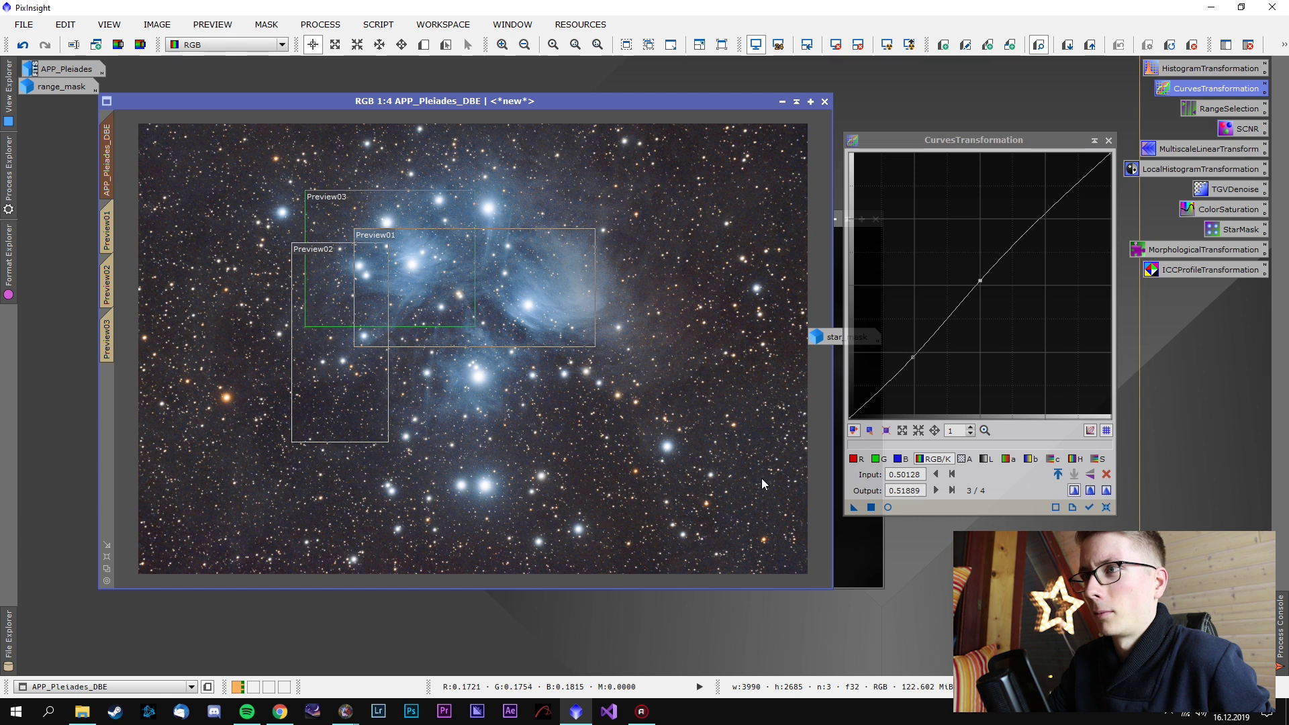
Reset the curve and try a stronger RGB/K S-curve with raised midtones and an upper point of 0.757 to 0.758 on the masked image
click(1106, 474)
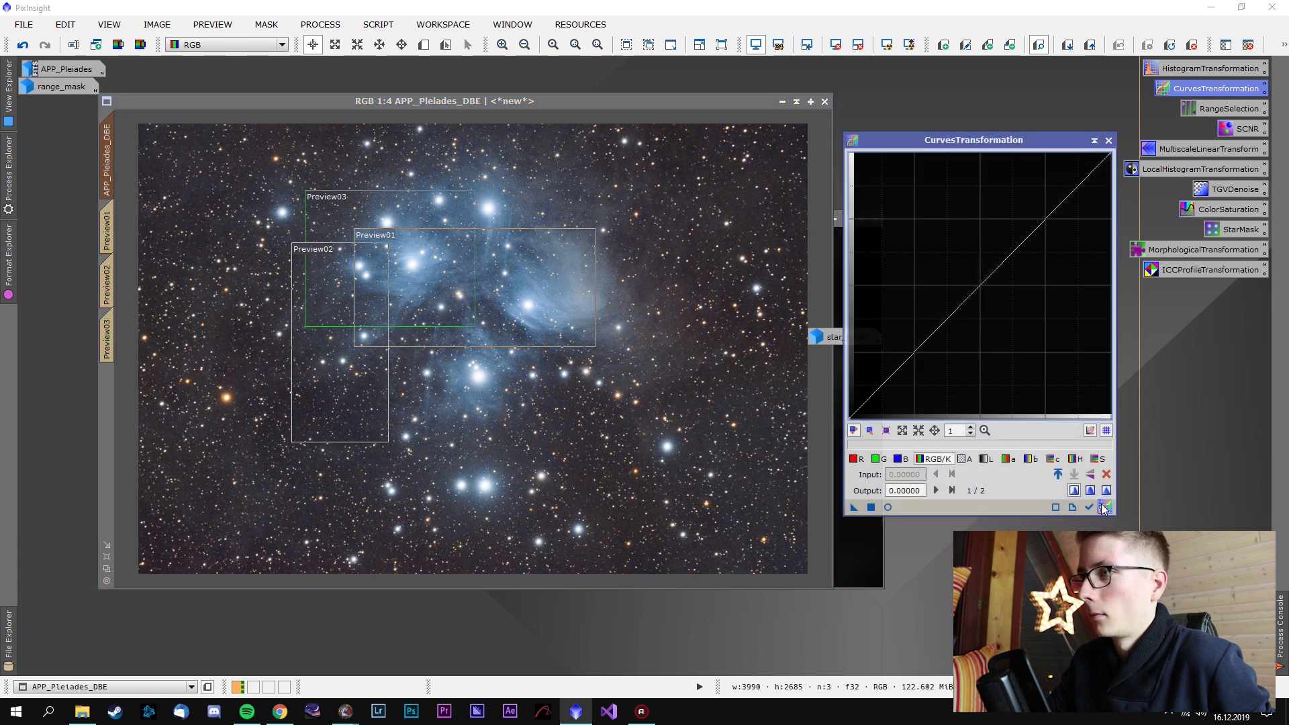
drag(991, 256, 979, 273)
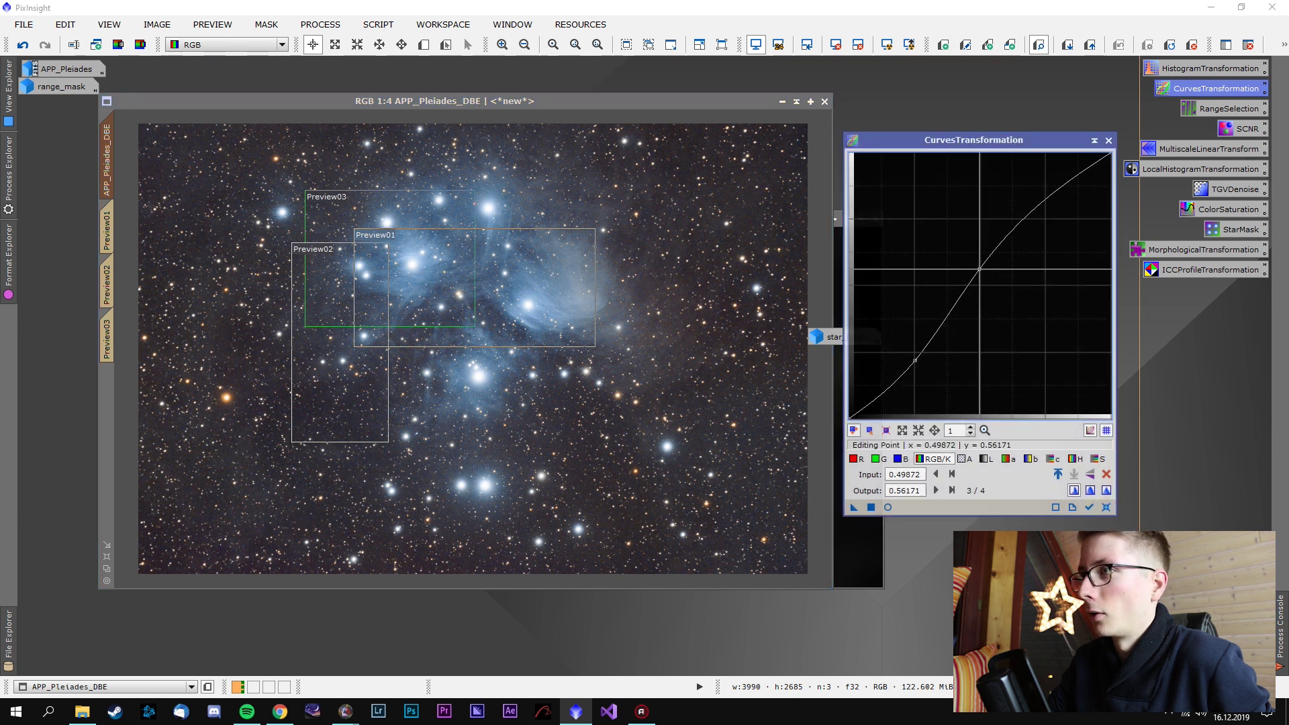
click(1047, 216)
mouse_move(973, 140)
mouse_down()
mouse_move(925, 131)
mouse_move(979, 126)
mouse_up()
drag(860, 493, 719, 472)
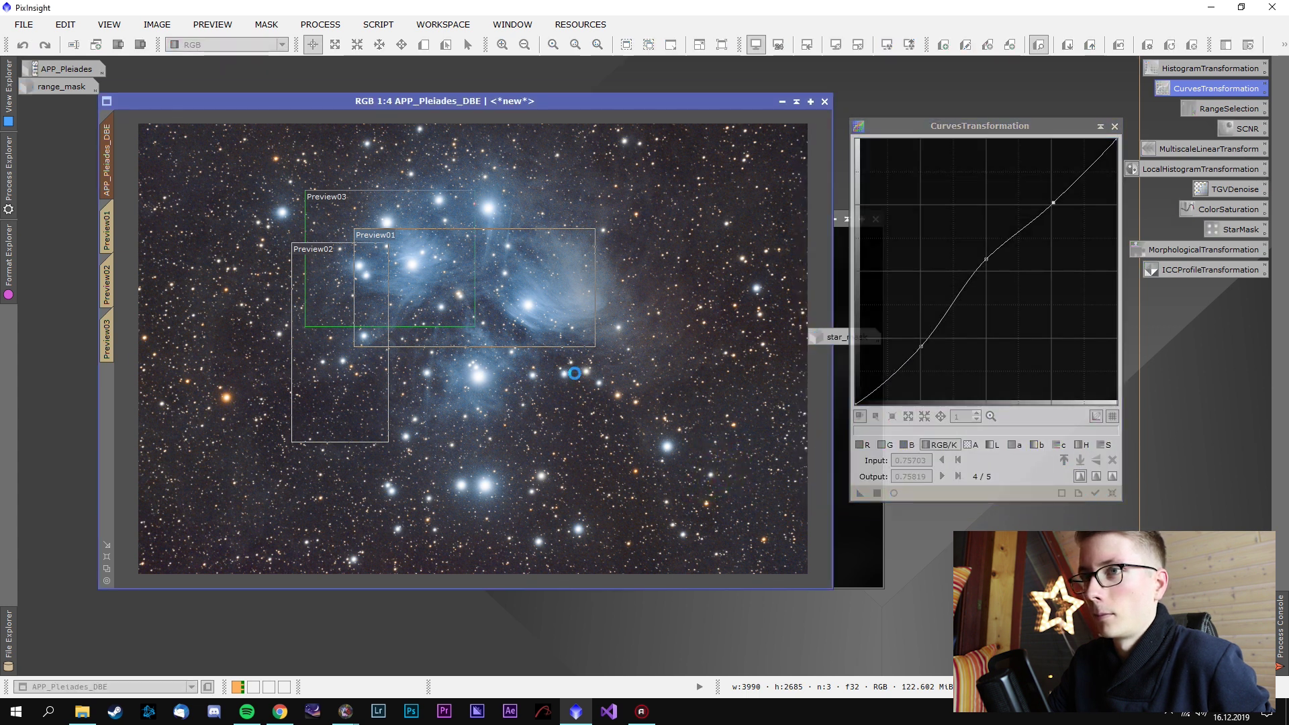
Inspect the nebula and the bright orange star up close and undo the last CurvesTransformation
scroll(612, 384, up, 3)
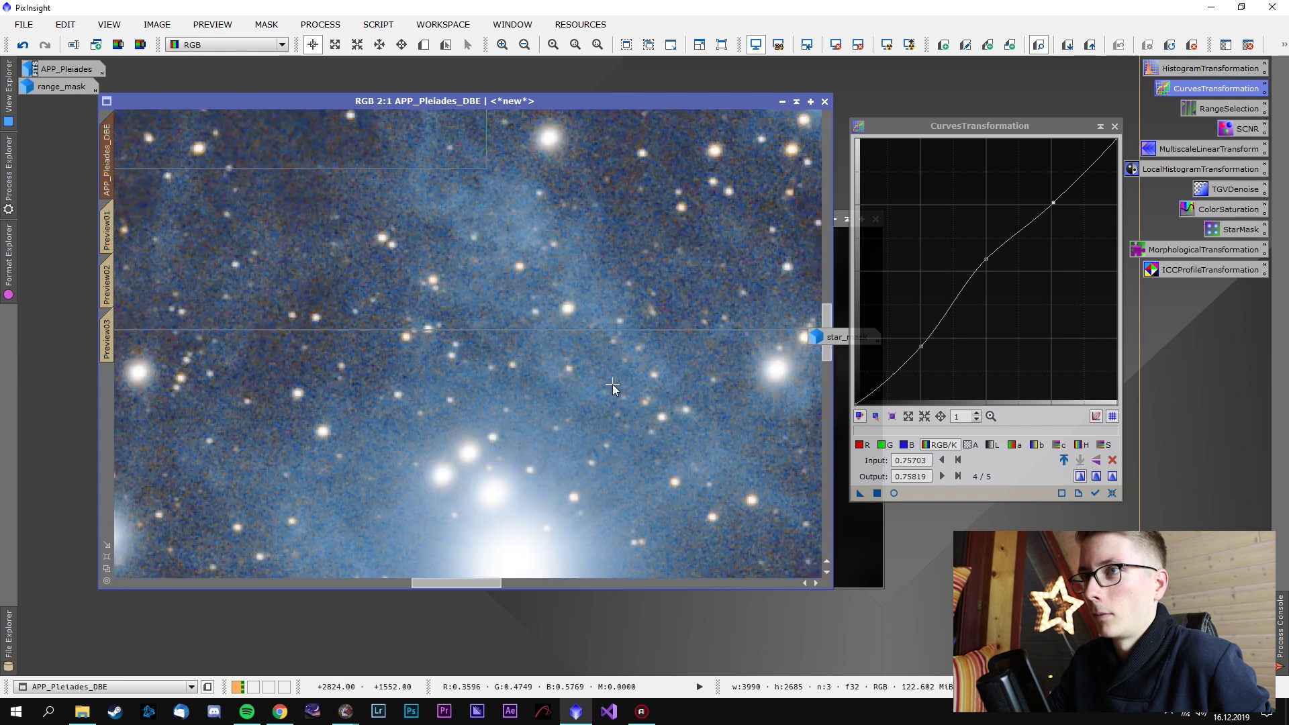
scroll(612, 387, up, 1)
drag(303, 439, 387, 404)
scroll(429, 414, up, 1)
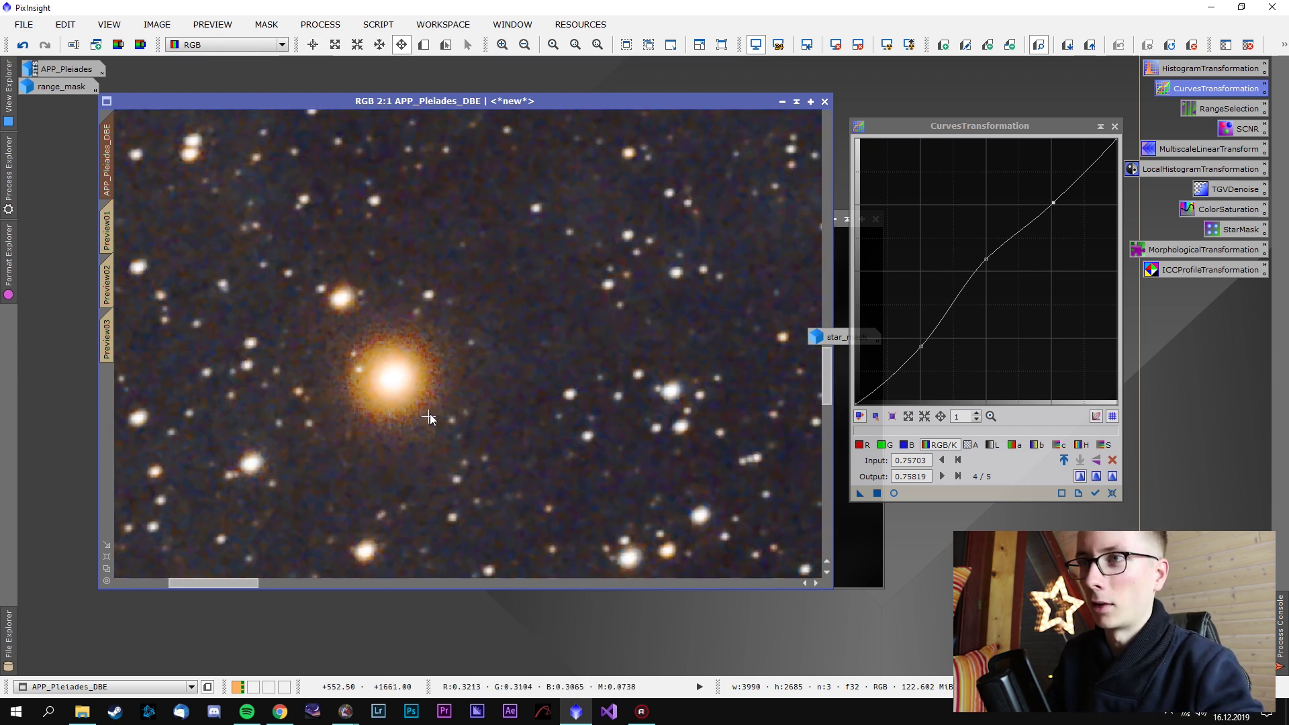
right_click(549, 330)
key(Escape)
right_click(567, 343)
click(609, 358)
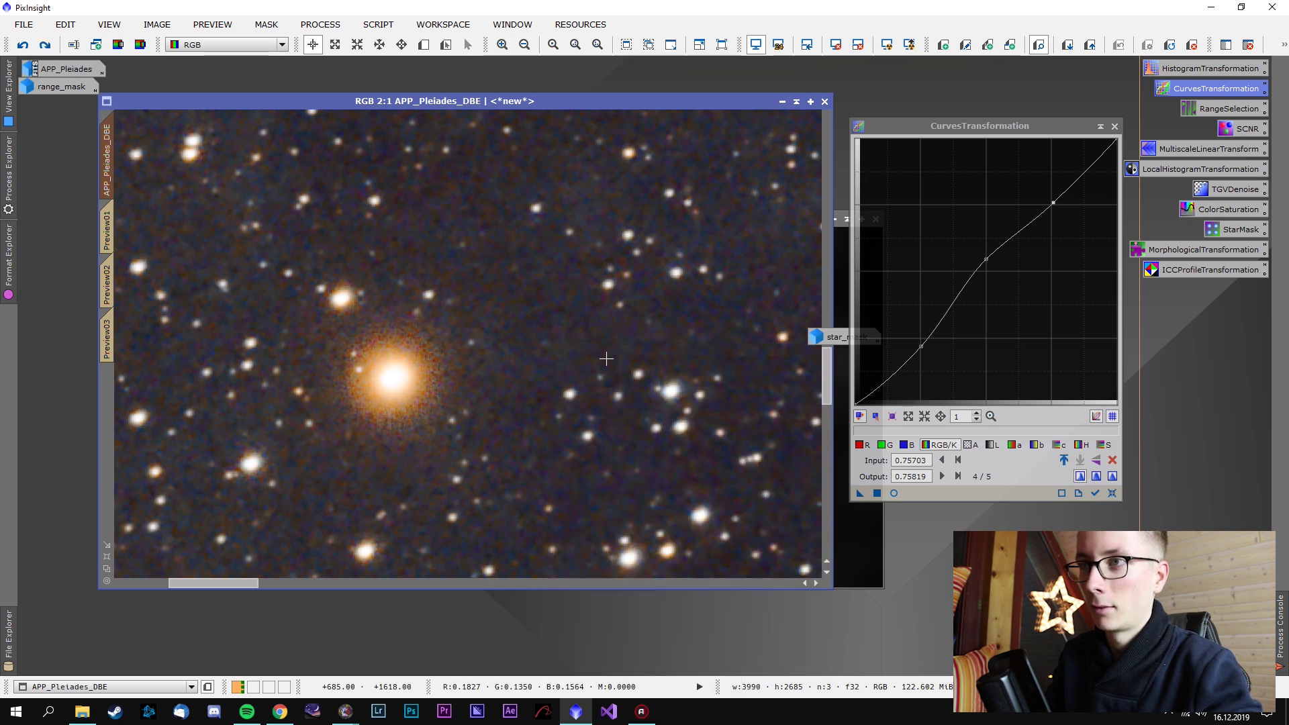
scroll(606, 359, down, 4)
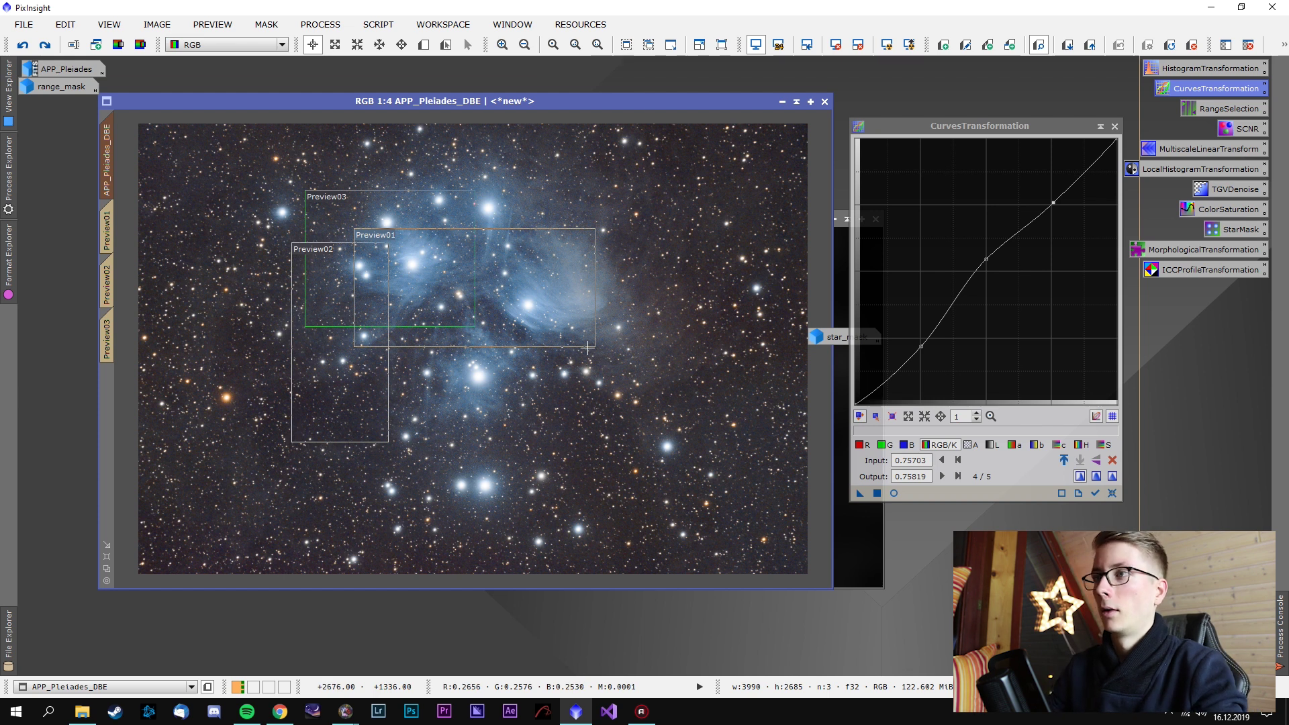
Reset the RGB/K curve to a straight line and remove the mask from the Pleiades image
click(1111, 492)
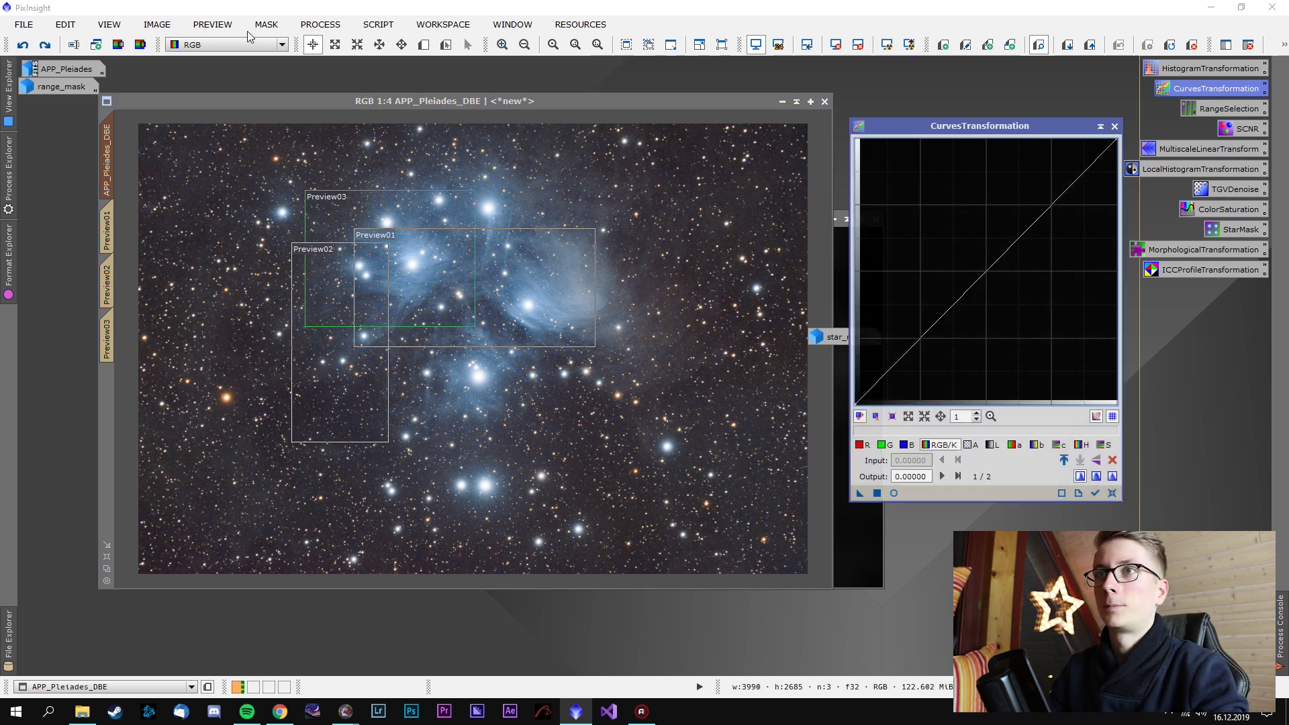
click(265, 24)
click(279, 65)
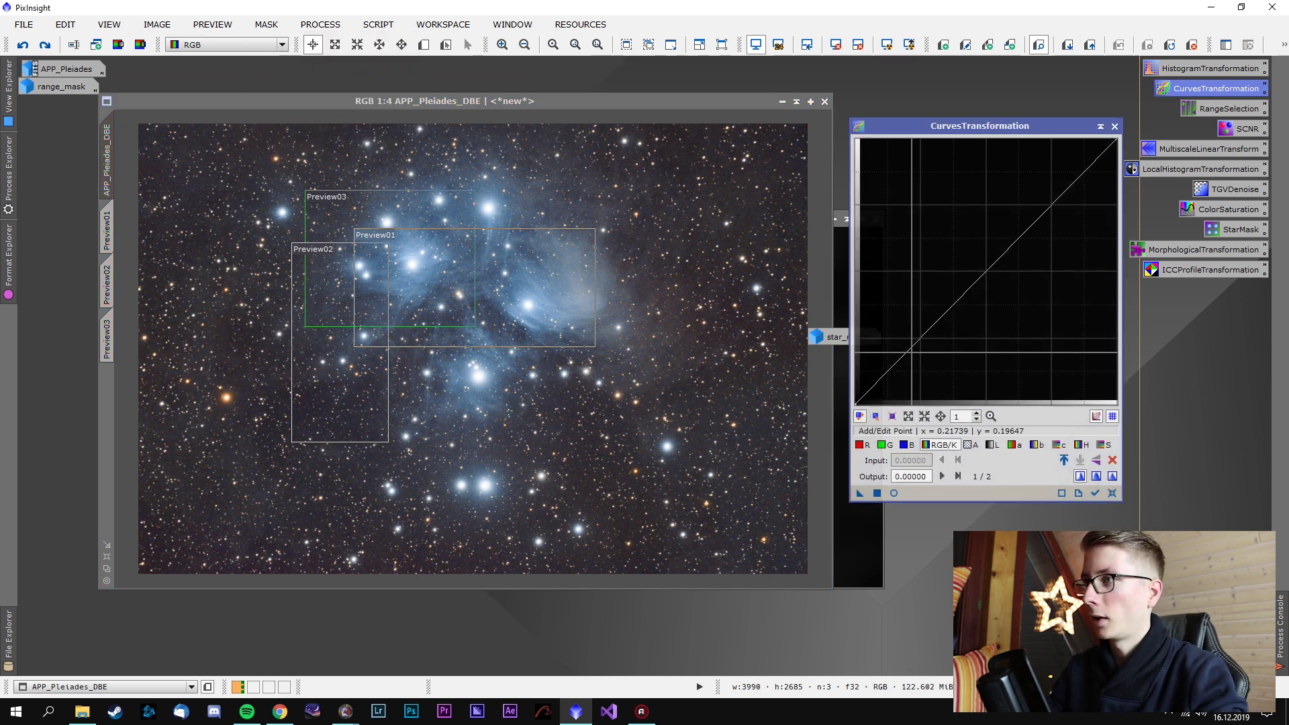
click(922, 343)
click(986, 276)
mouse_move(986, 275)
mouse_down()
mouse_move(1000, 315)
mouse_move(984, 273)
mouse_up()
click(1111, 492)
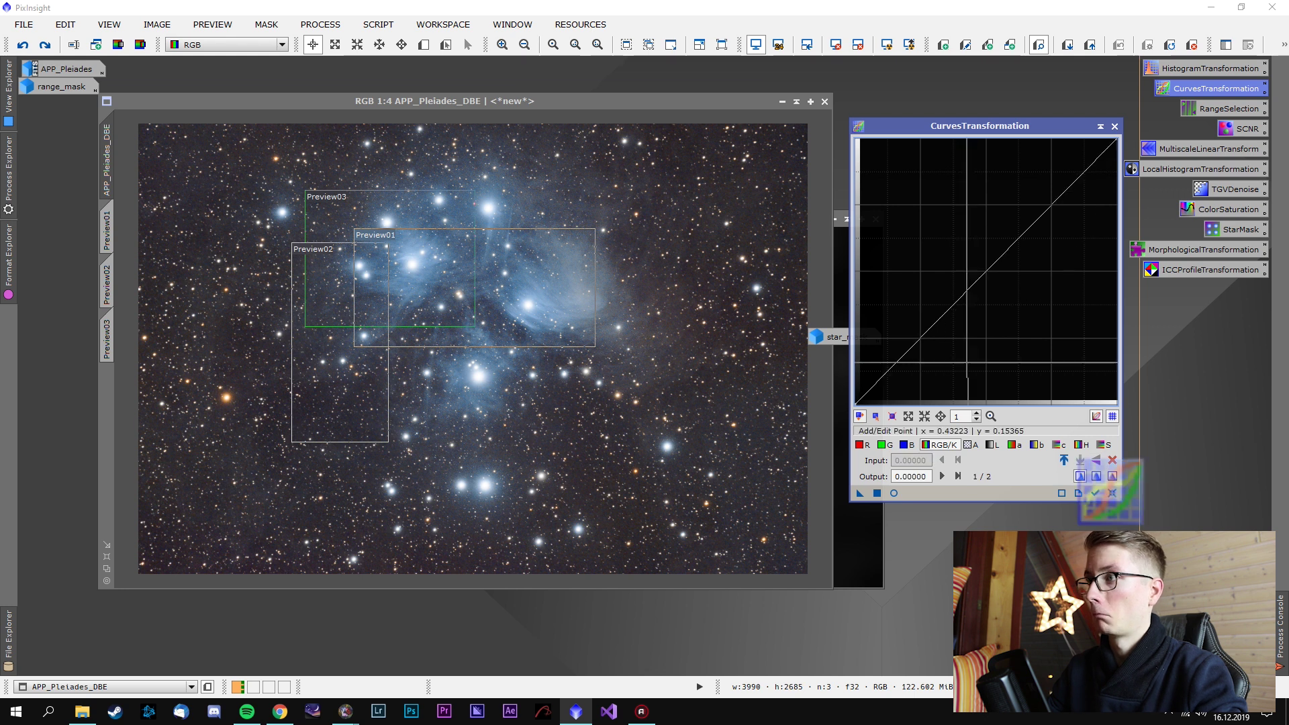
Apply a gentle RGB/K S-curve through 0.256 to 0.239, a raised midpoint and 0.762 to 0.763 to the unmasked image, and close CurvesTransformation
click(923, 341)
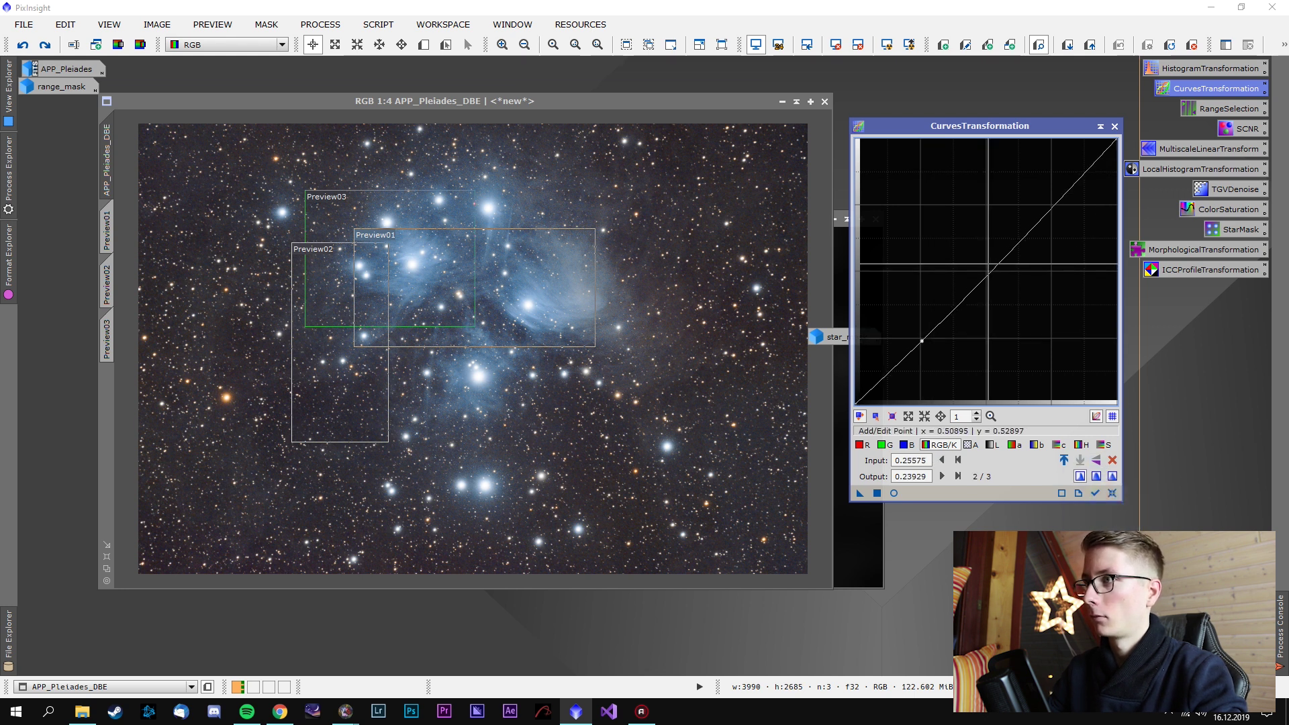
click(986, 266)
click(1055, 201)
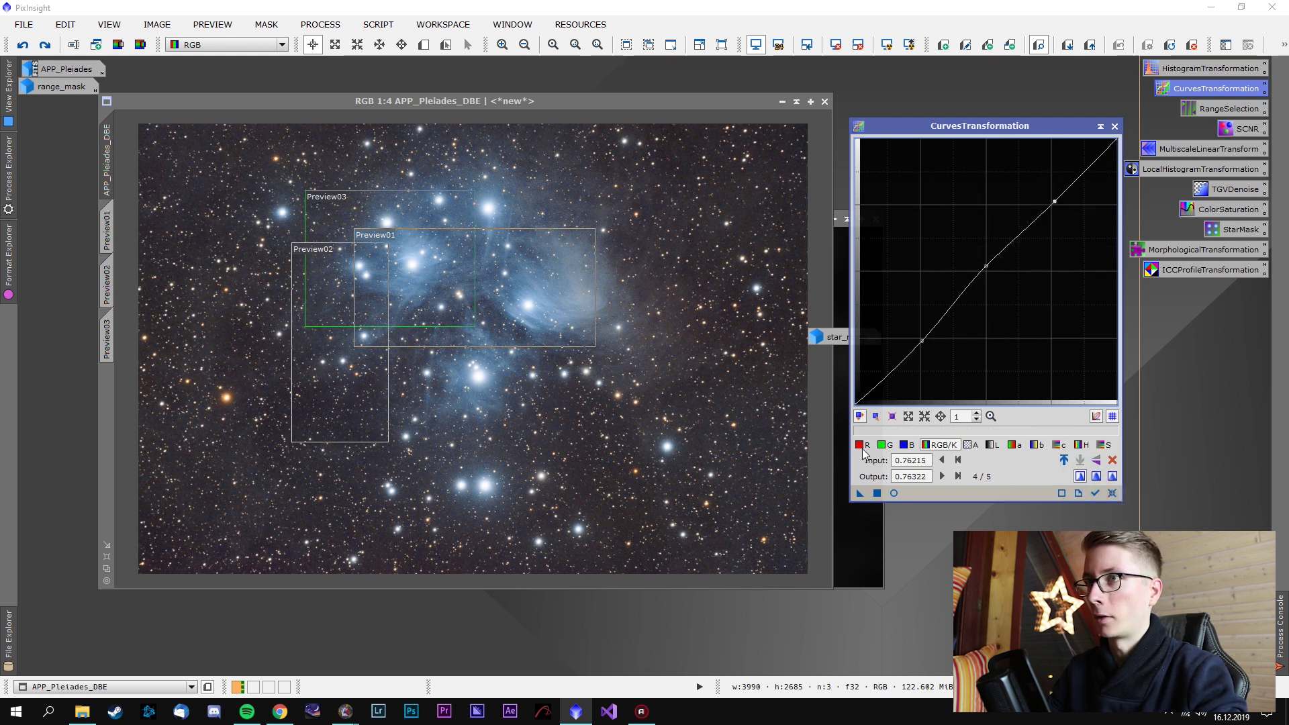
click(731, 470)
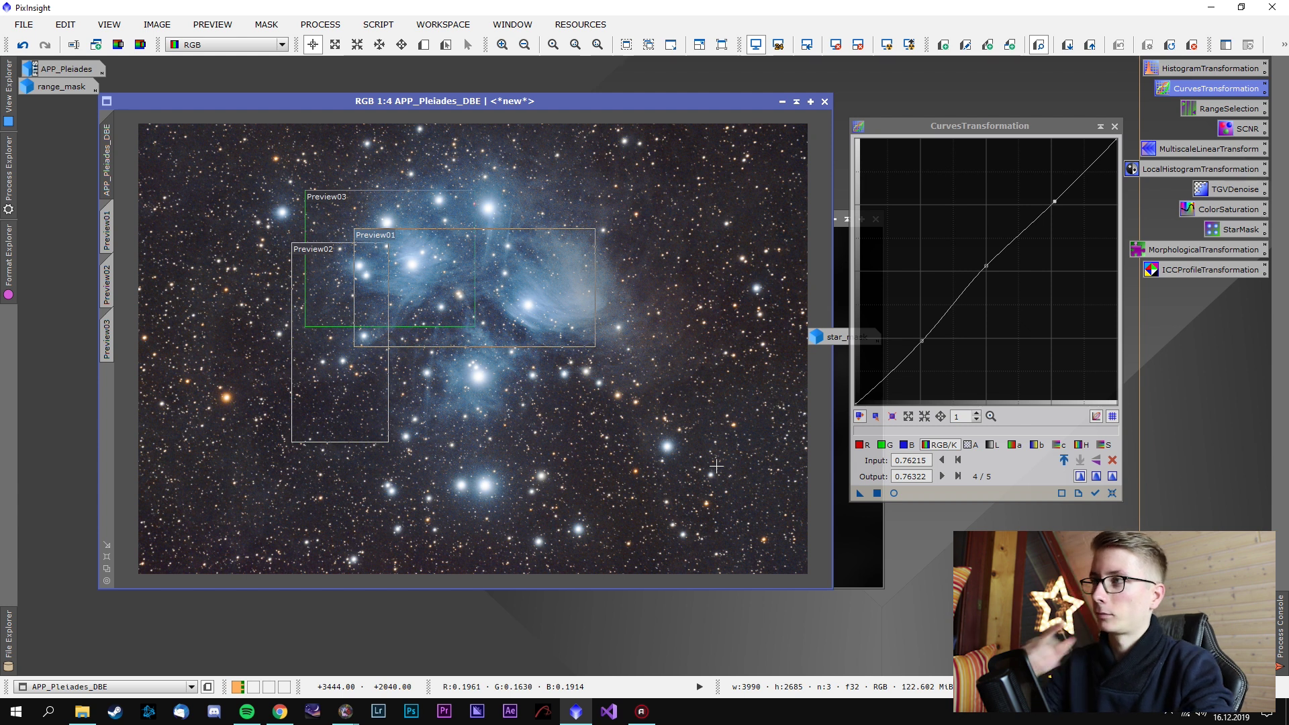
click(1116, 126)
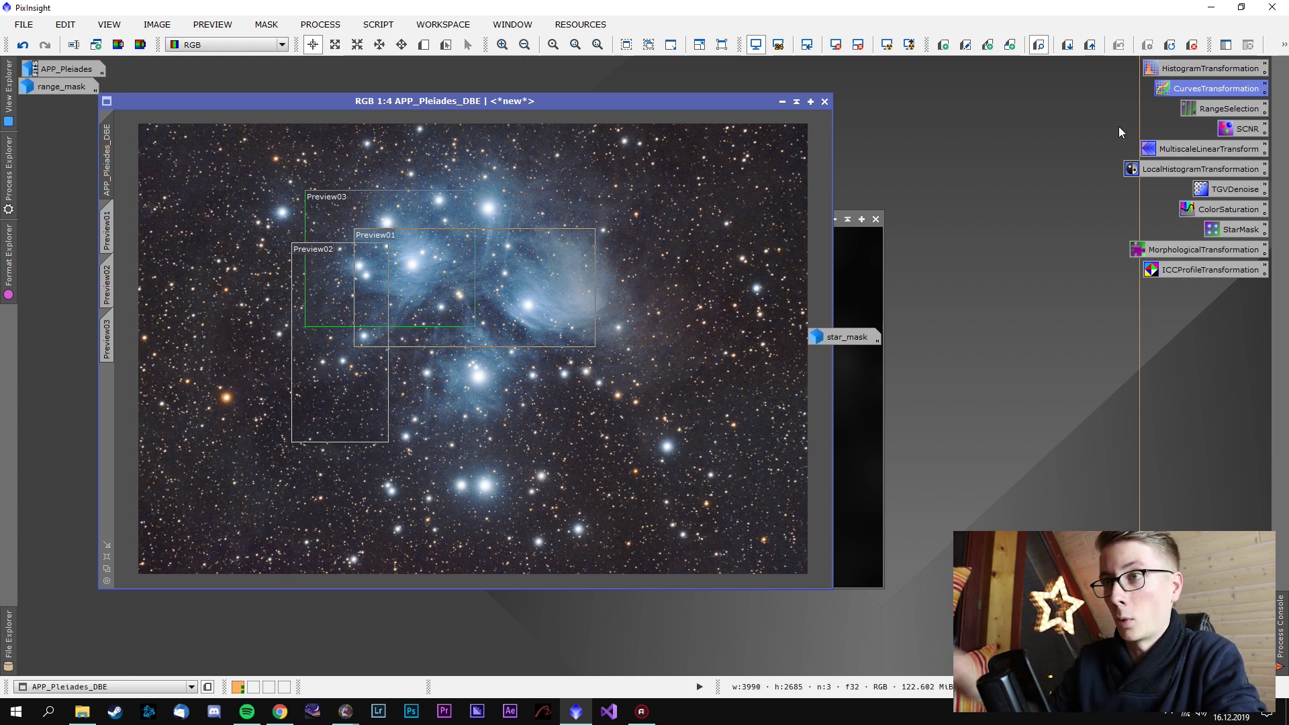
Check the stars up close, open MorphologicalTransformation and delete all previews from the Pleiades image
scroll(681, 444, up, 1)
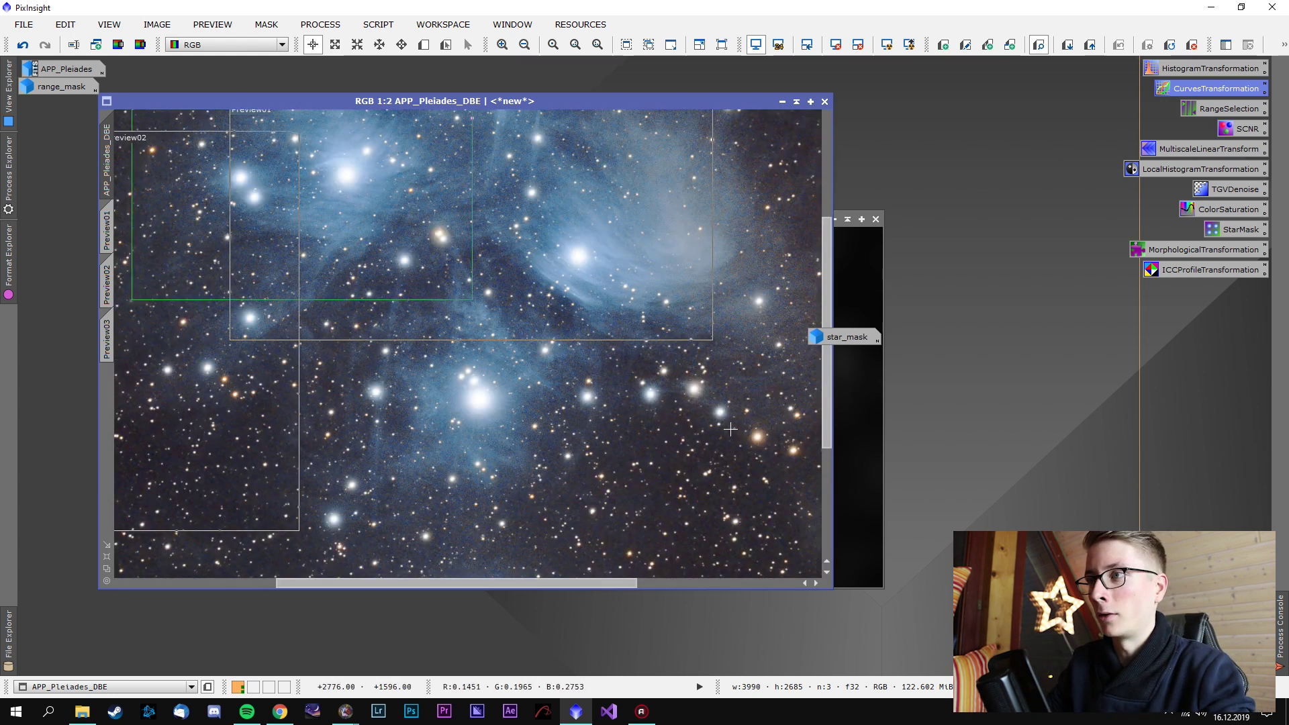
scroll(730, 429, up, 3)
key(space)
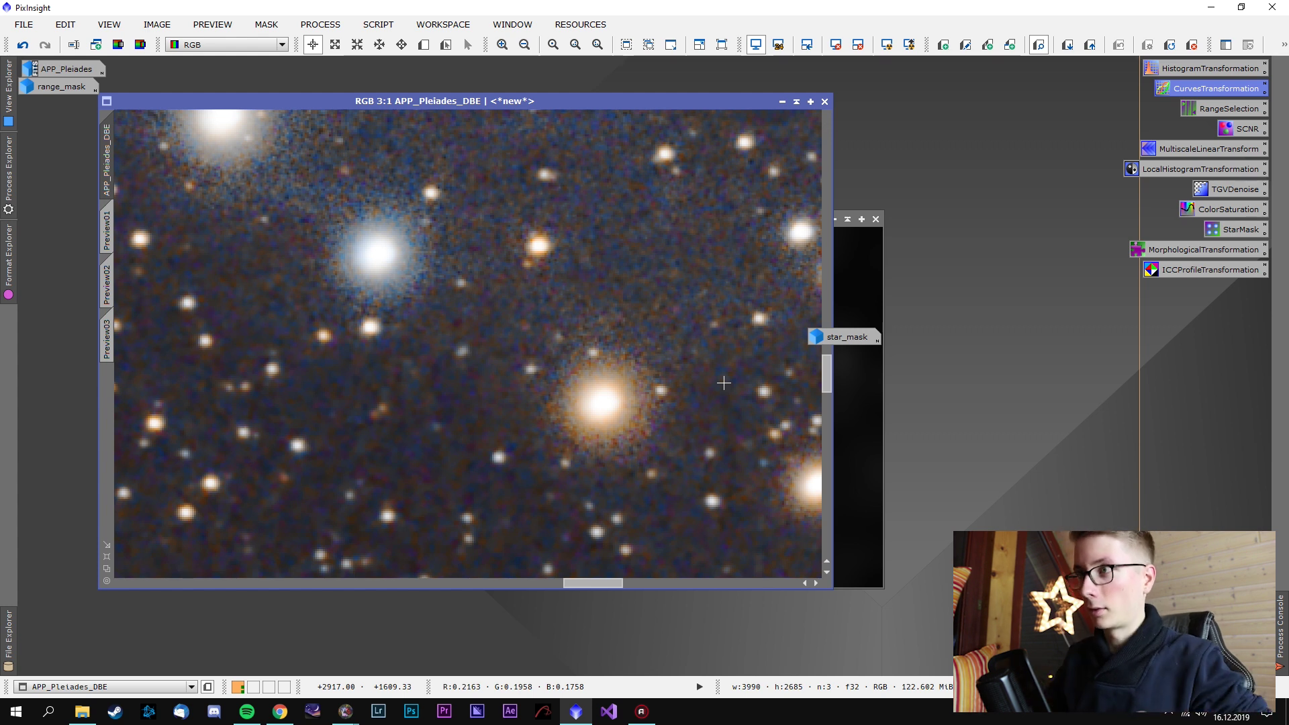
scroll(723, 383, down, 5)
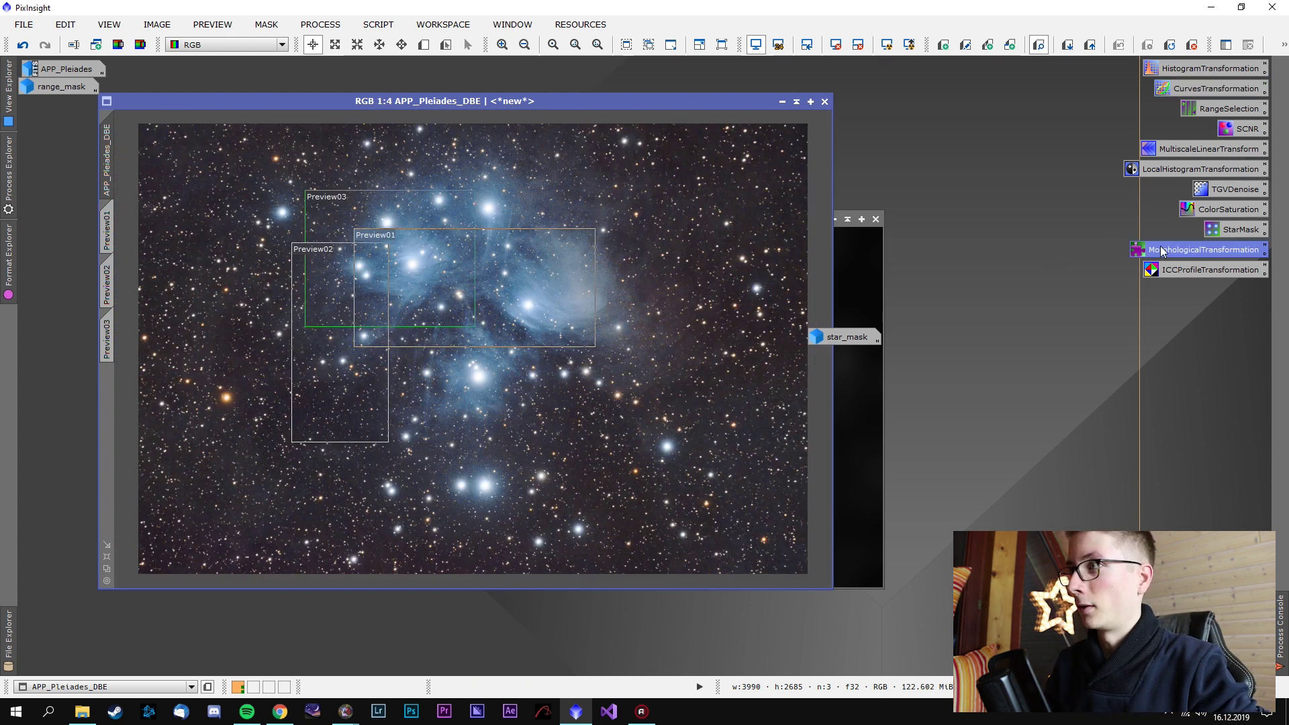
double_click(1162, 251)
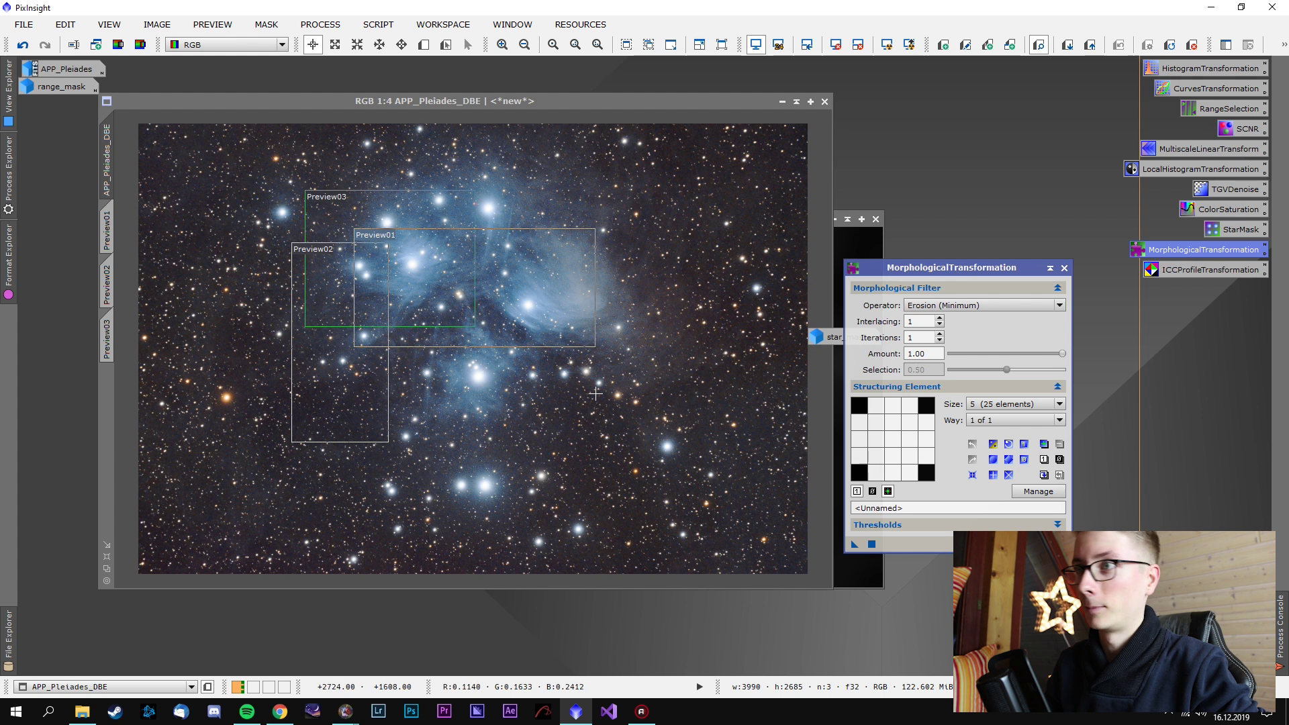
scroll(591, 396, down, 1)
click(212, 24)
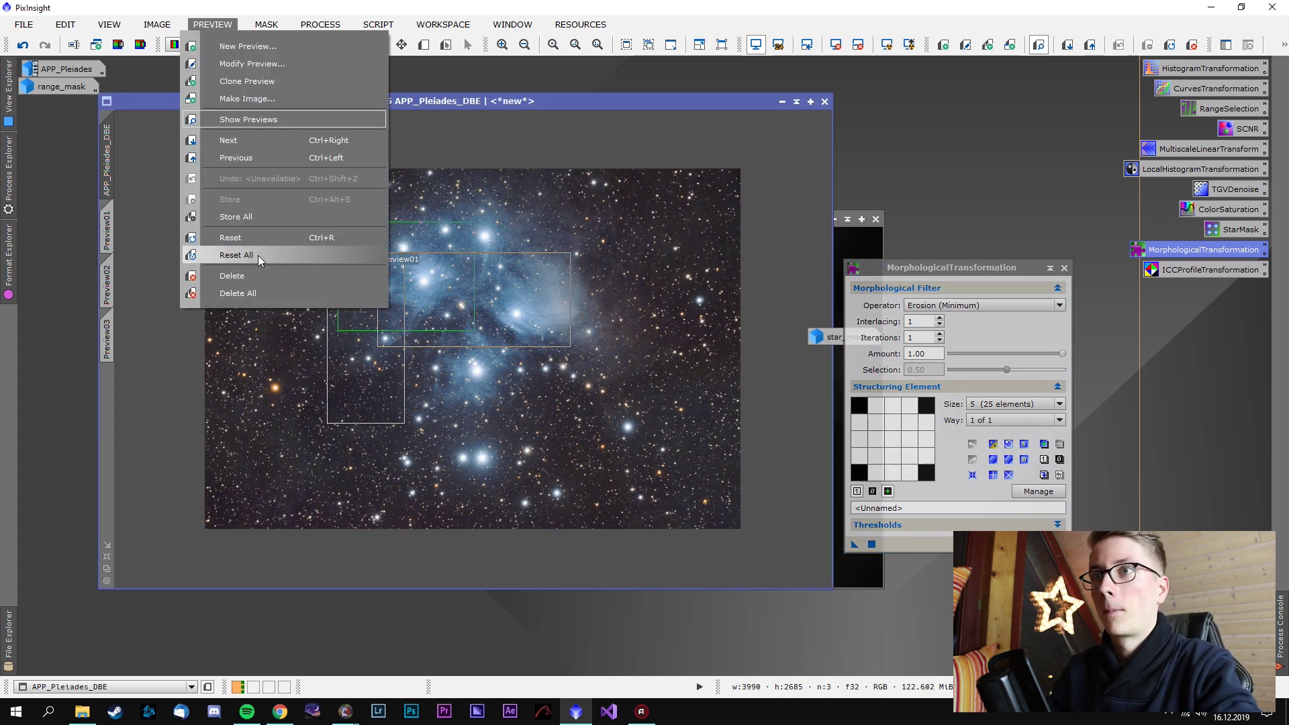
click(268, 298)
Keep the structuring element size at 5 (25 elements), assign star_mask to the Pleiades image as its mask and iconize it
drag(969, 272, 1020, 84)
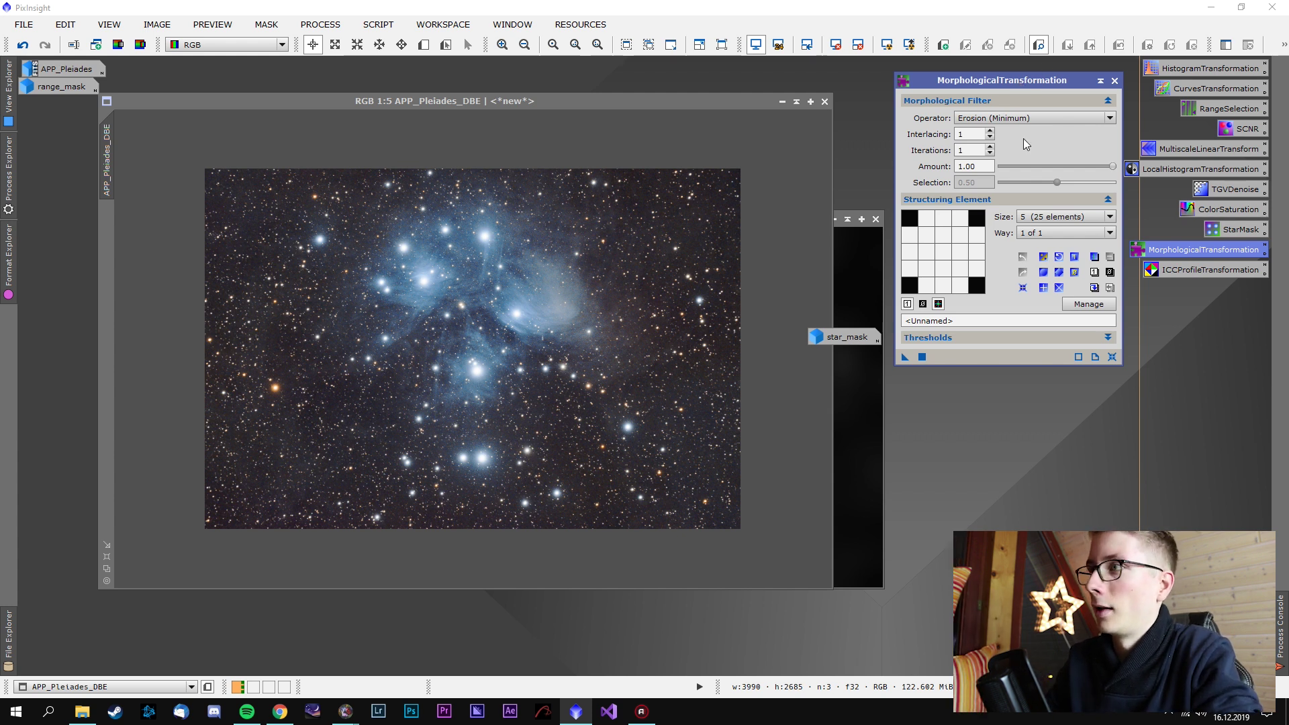
click(1025, 222)
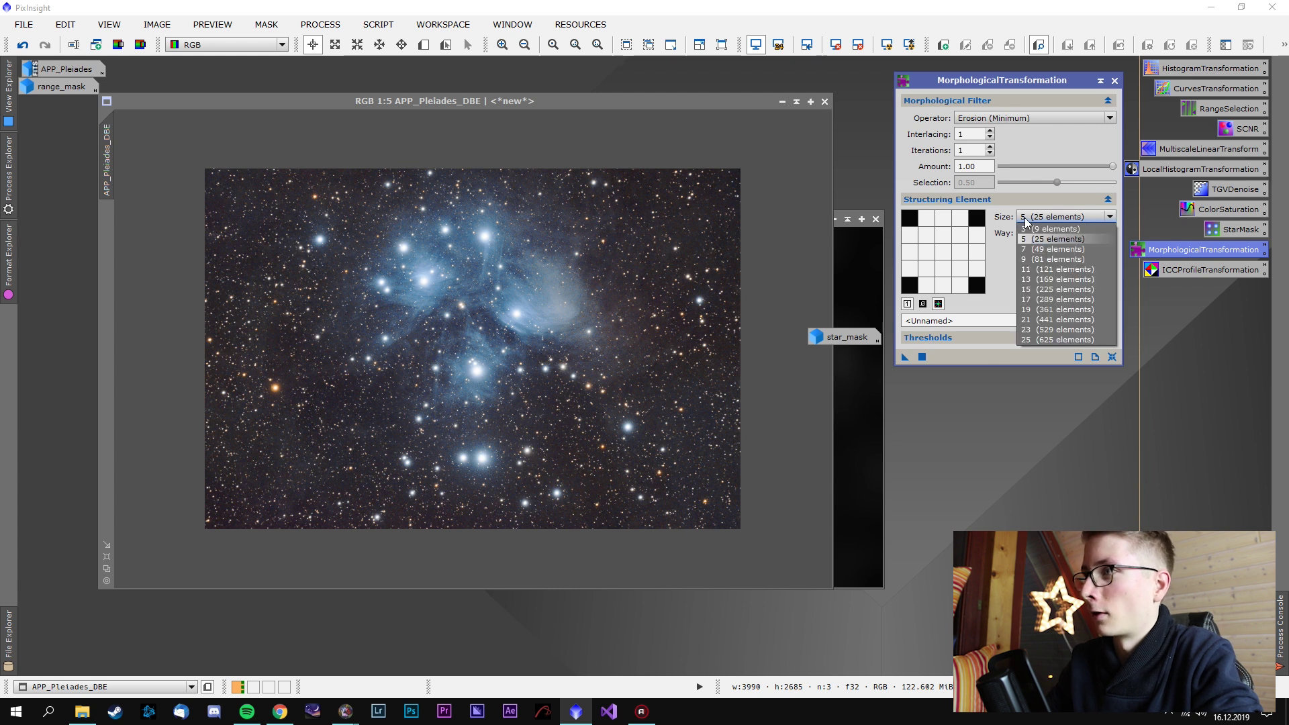
click(1000, 248)
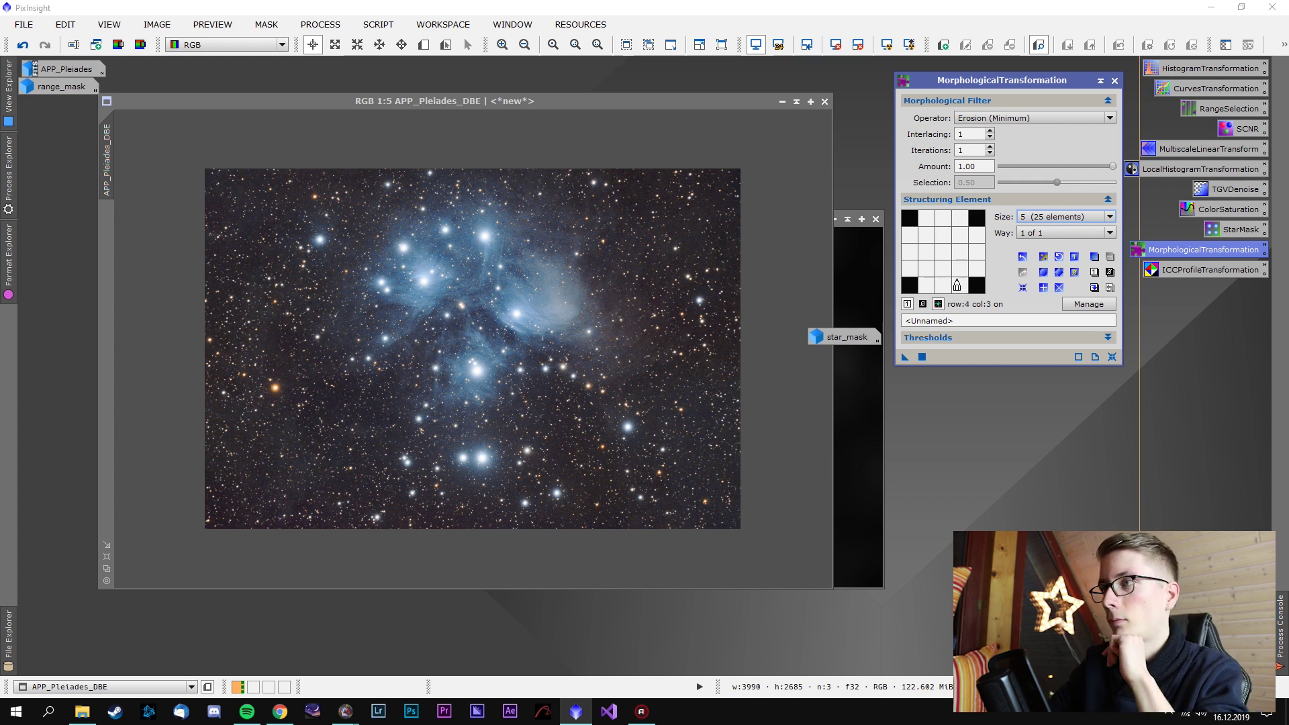
double_click(844, 337)
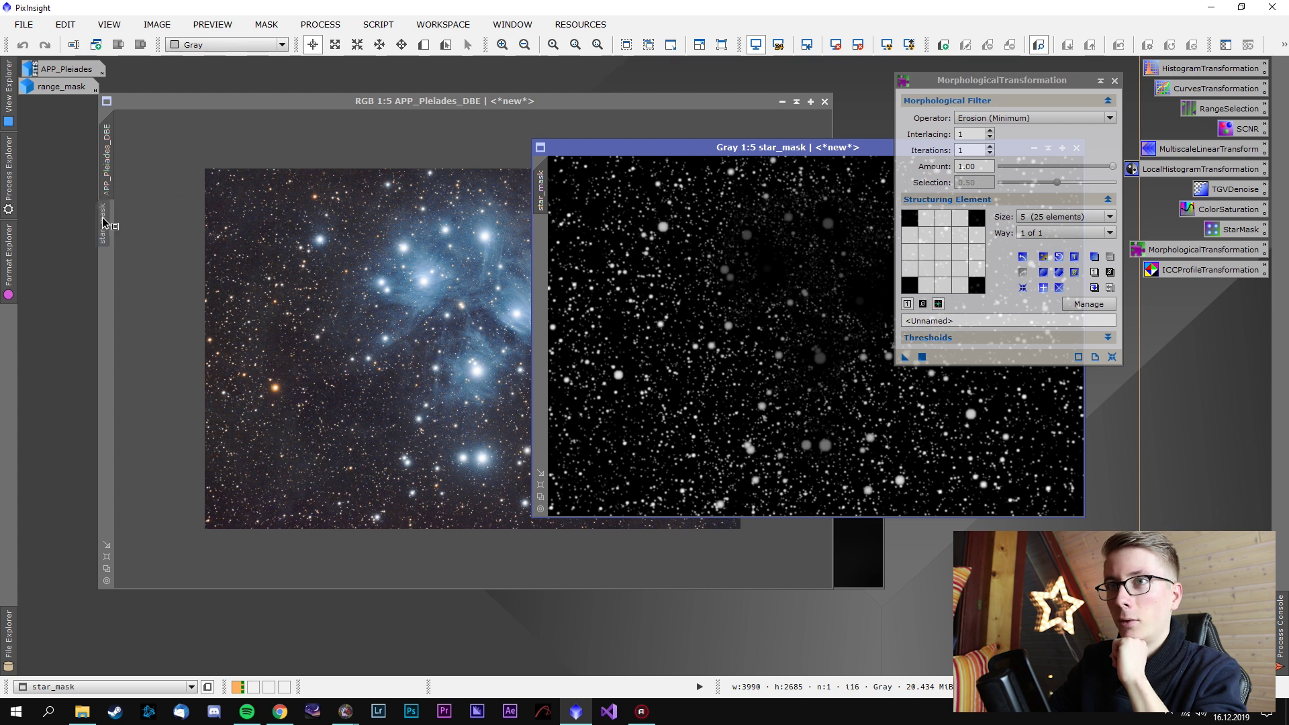
drag(721, 147, 314, 218)
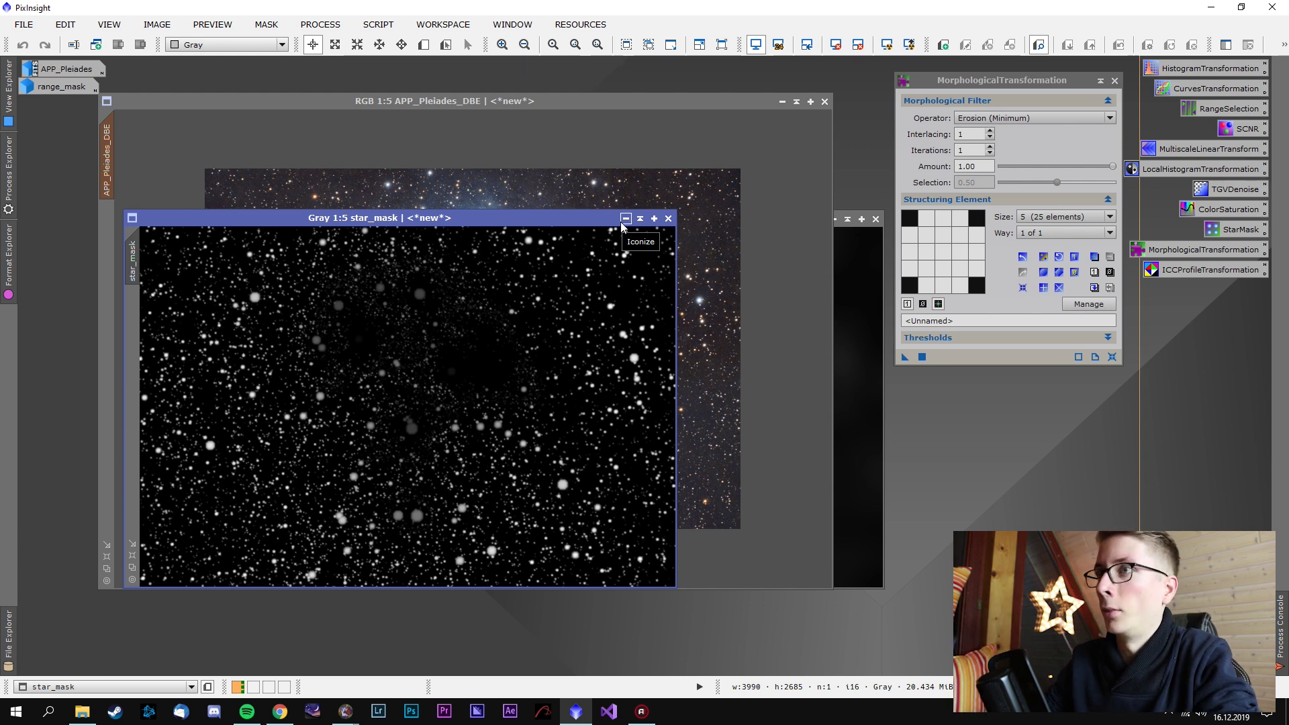
click(625, 218)
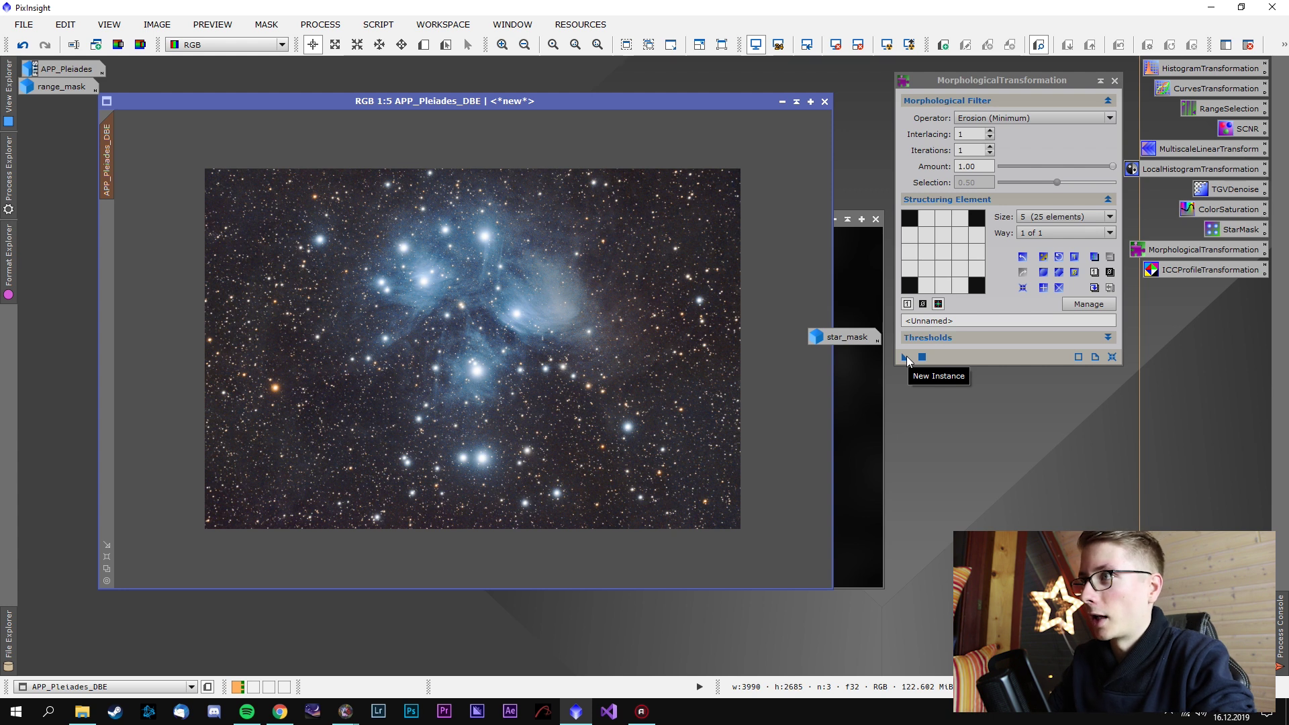
Apply MorphologicalTransformation with Erosion (Minimum), one iteration and amount 1.00 to the image, and compare the stars by undoing and redoing it
drag(904, 357, 724, 367)
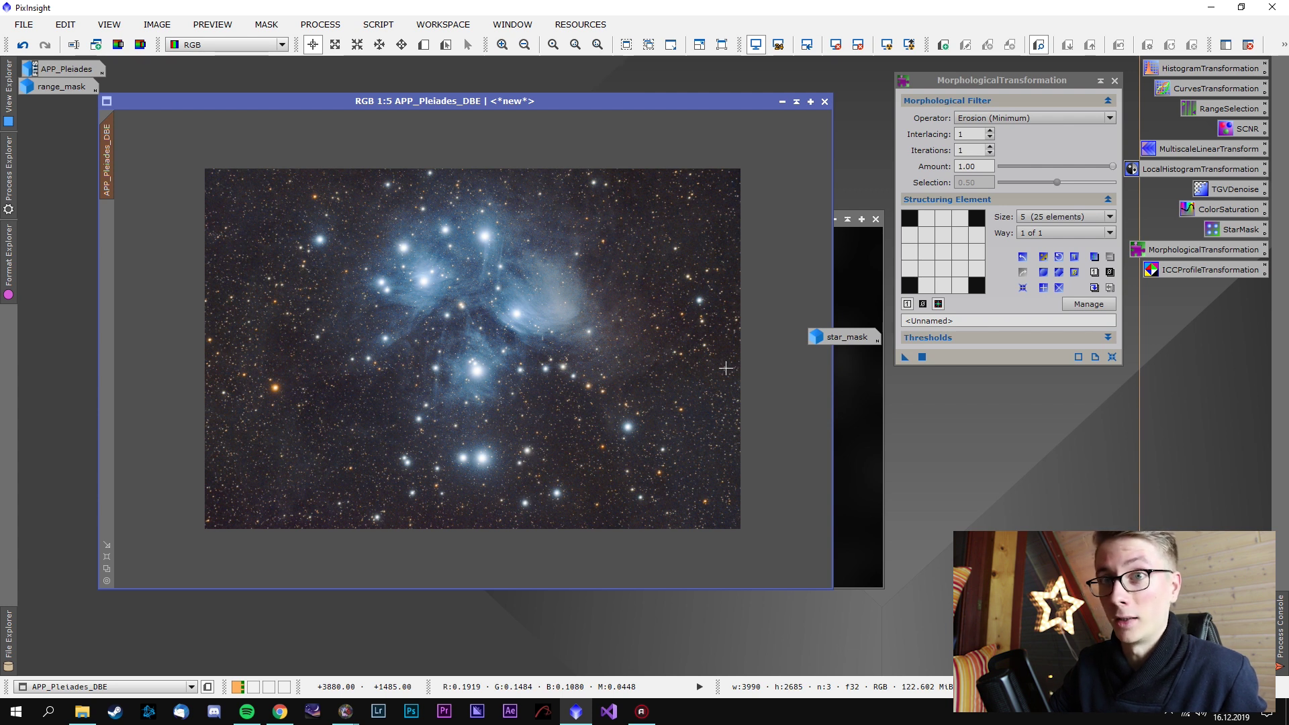
scroll(662, 332, up, 1)
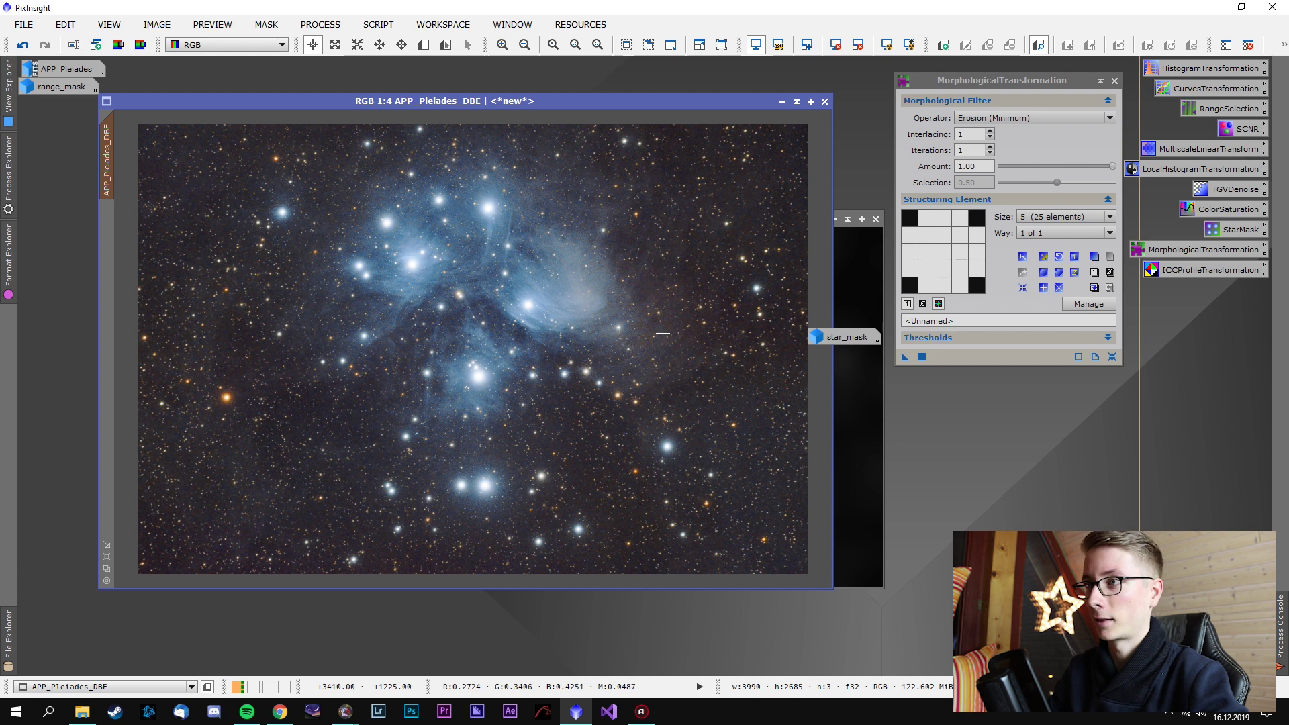
right_click(724, 288)
click(818, 301)
right_click(725, 289)
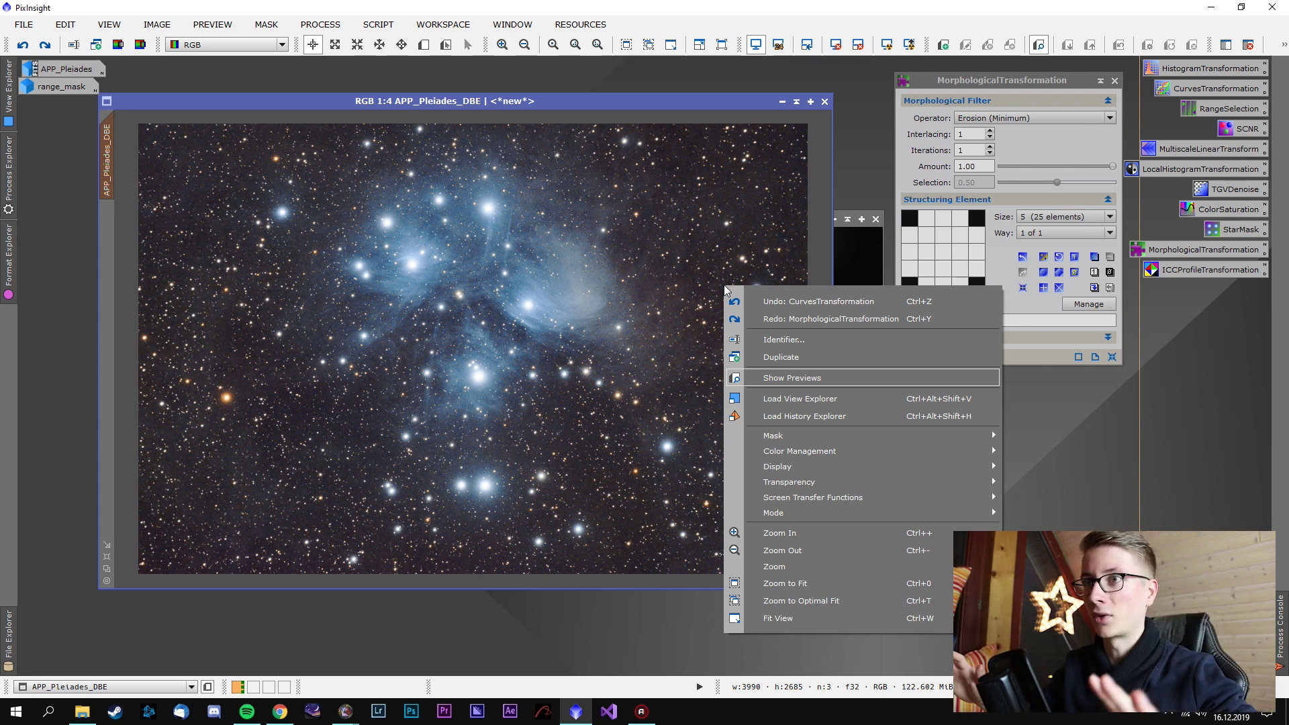
click(743, 319)
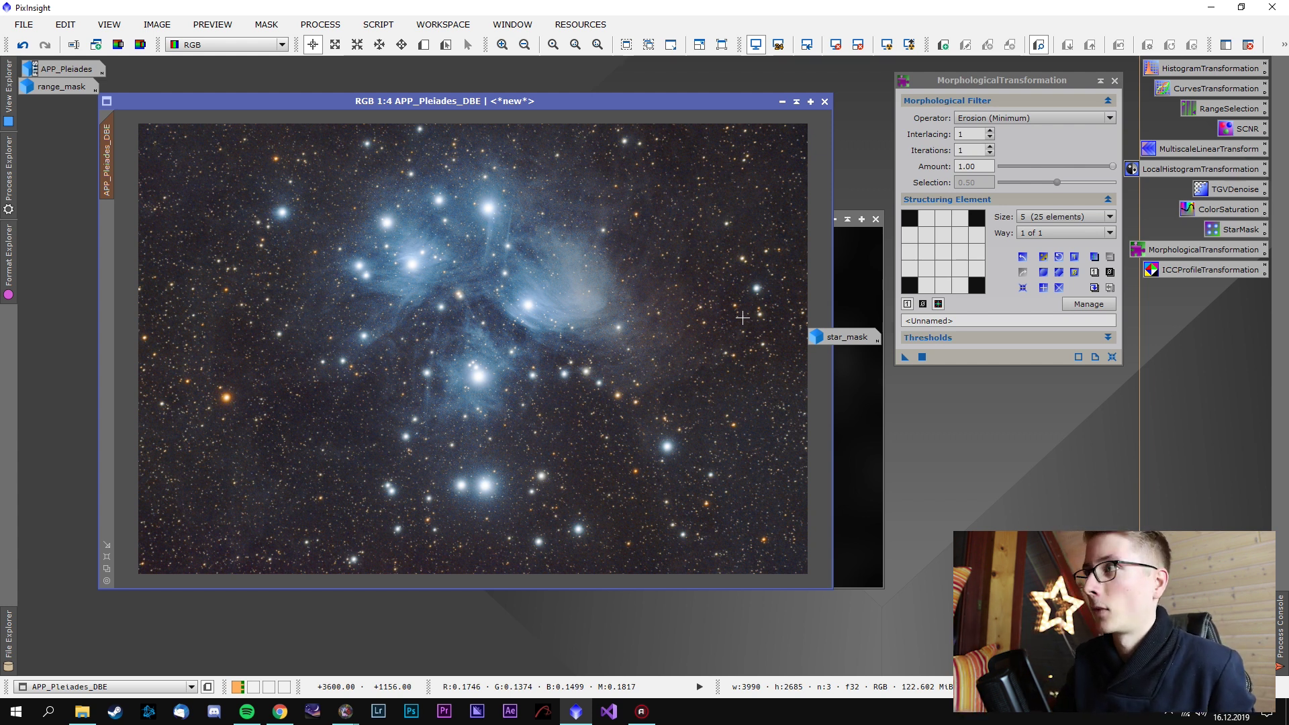
Apply SCNR to the Pleiades image, removing green with Average Neutral protection, amount 1.00 and lightness preserved
double_click(1243, 130)
drag(926, 336, 664, 343)
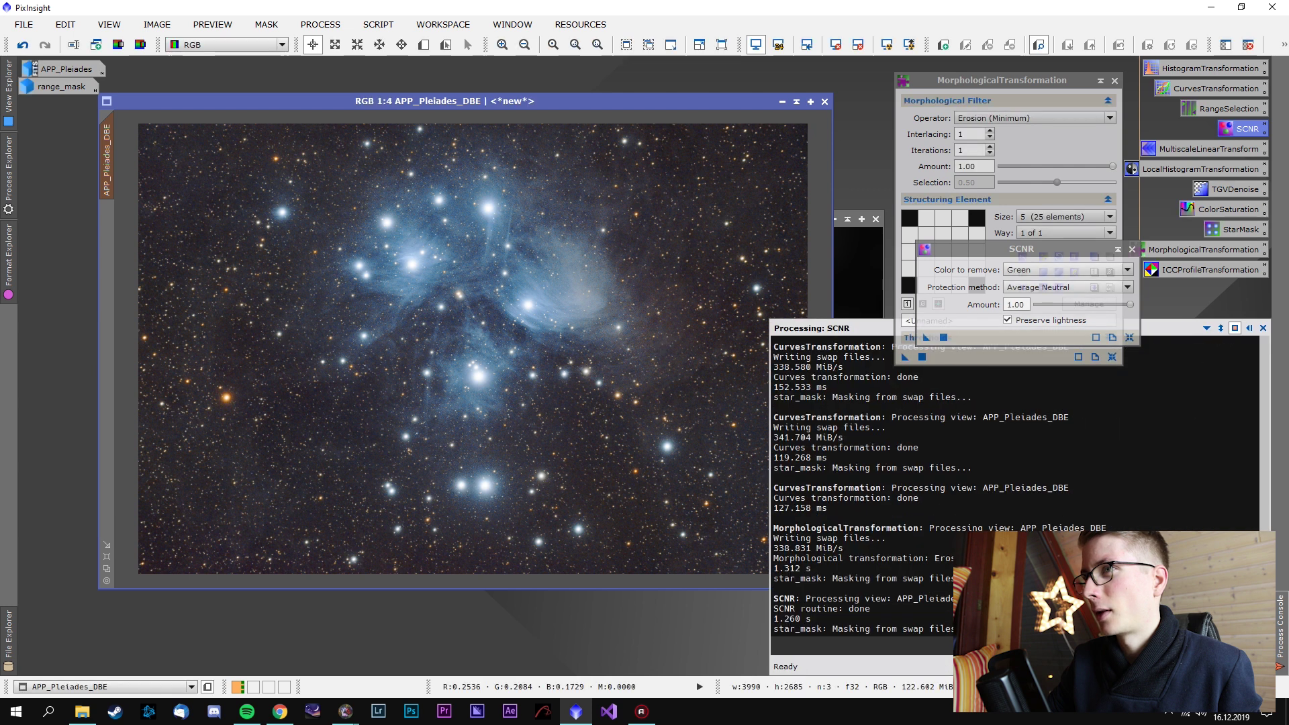
Close the SCNR process dialog
right_click(698, 321)
click(717, 334)
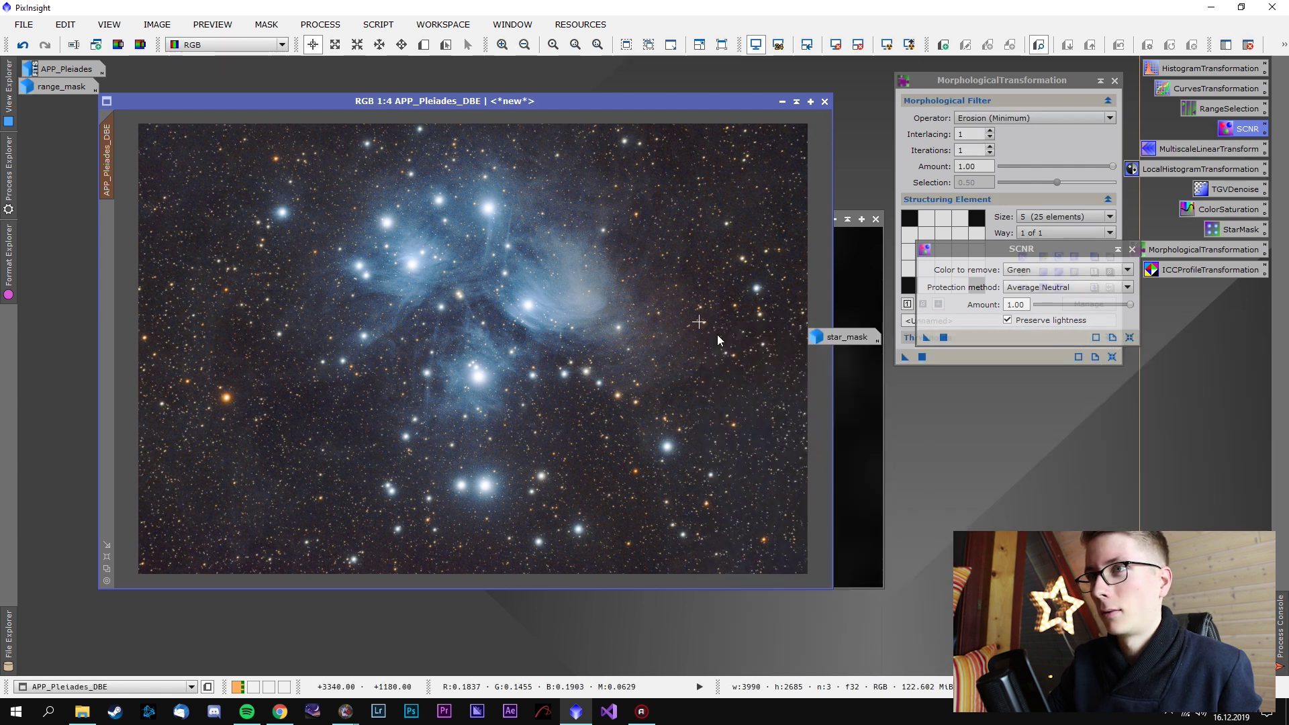
click(1131, 249)
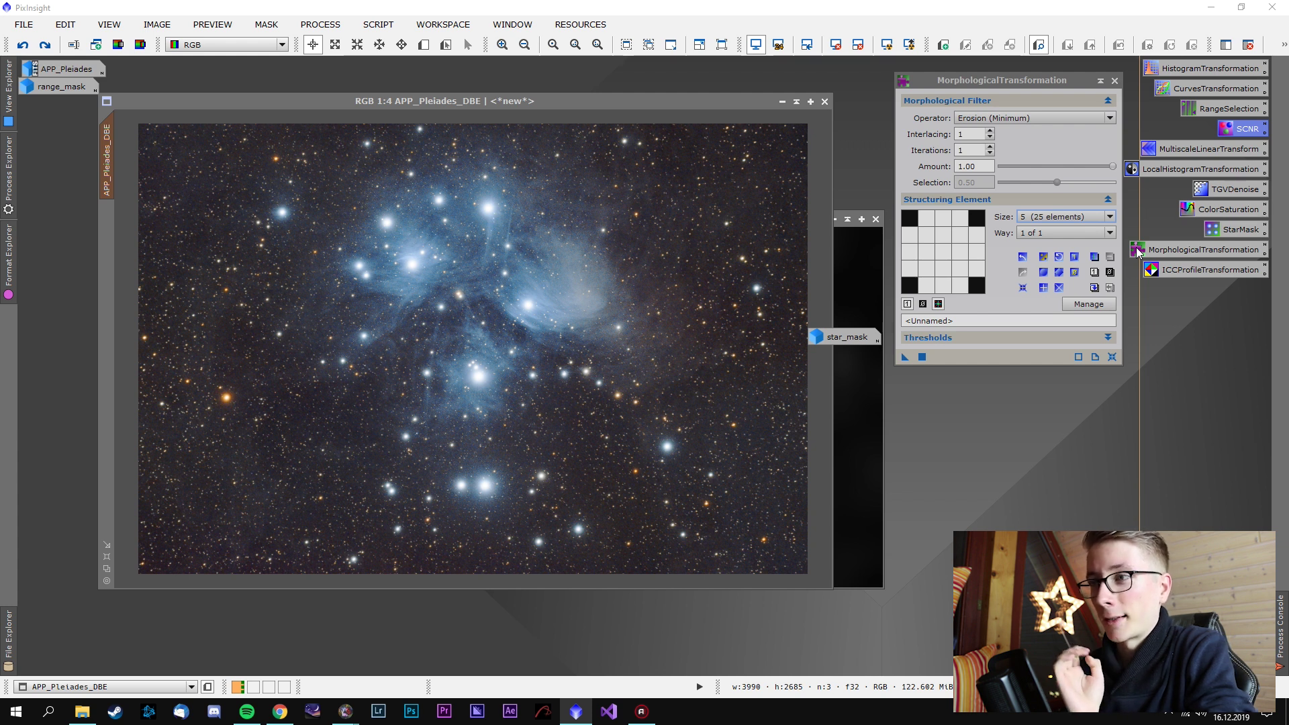
click(996, 420)
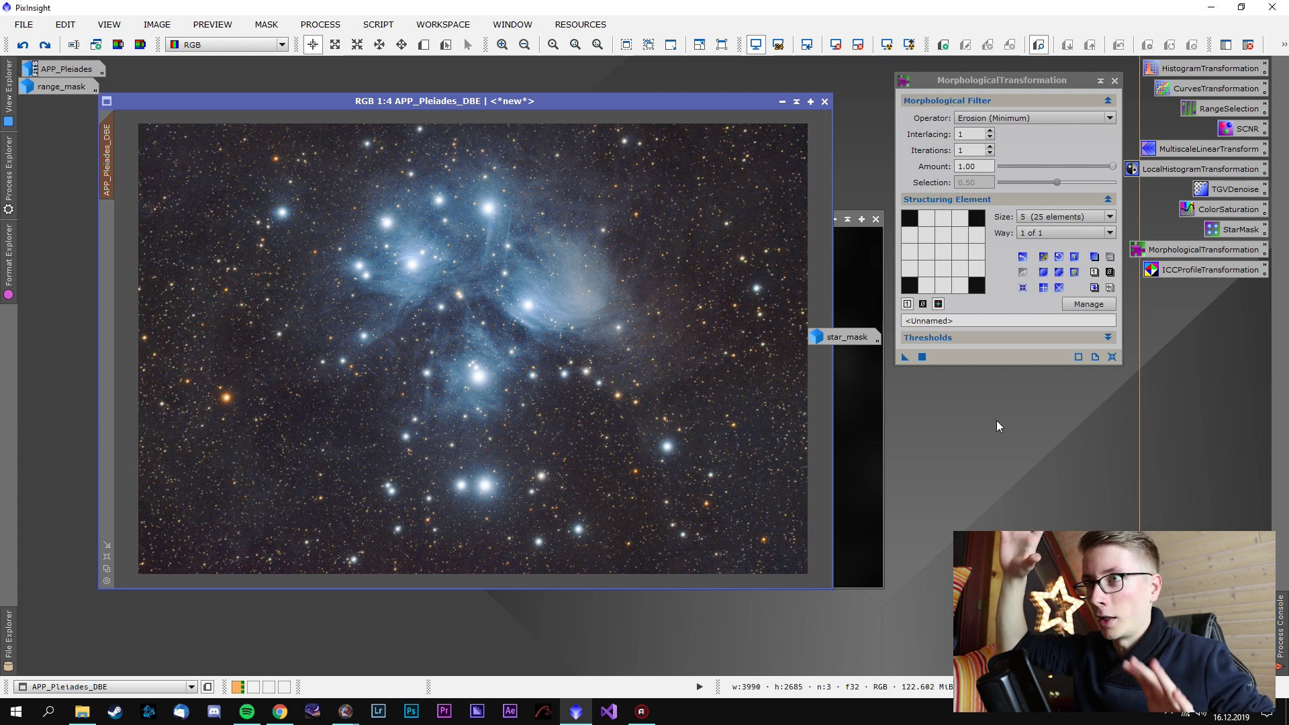
Open StarMask, create a preview beside the nebula, set the scale to 4 and generate a test star mask from that preview
double_click(1232, 229)
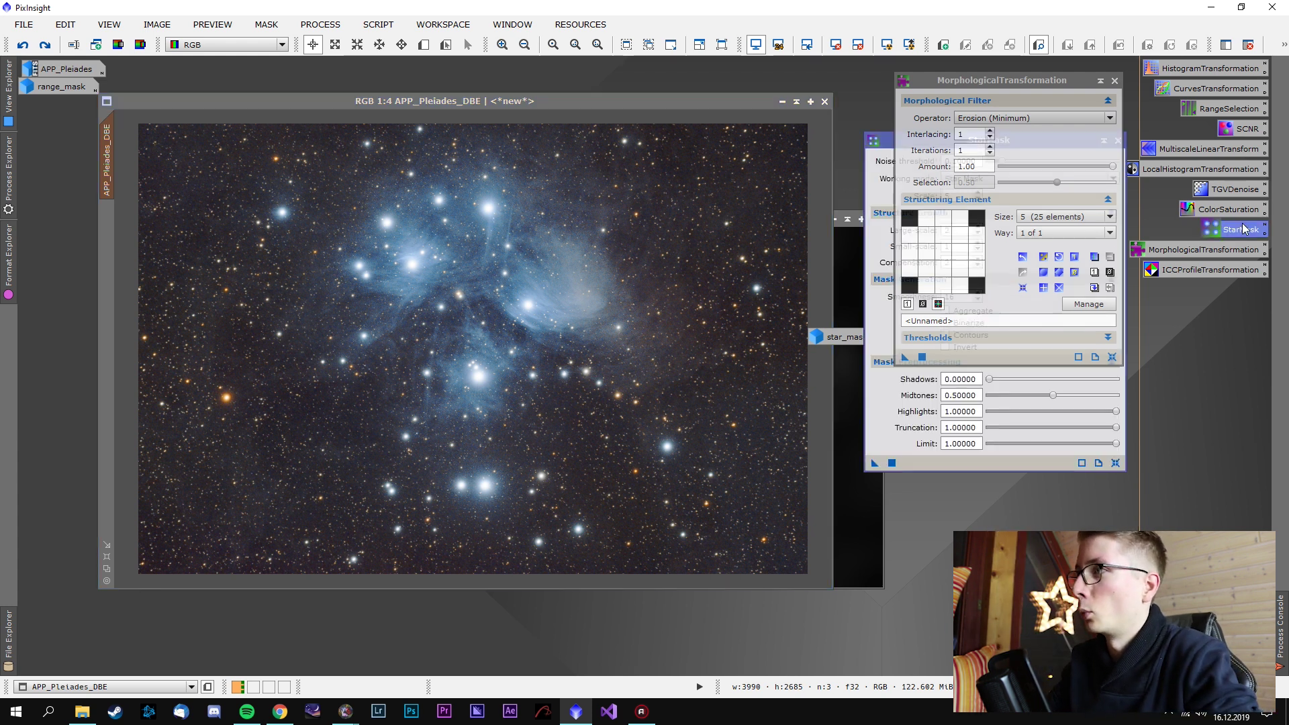
click(424, 44)
drag(532, 401, 668, 290)
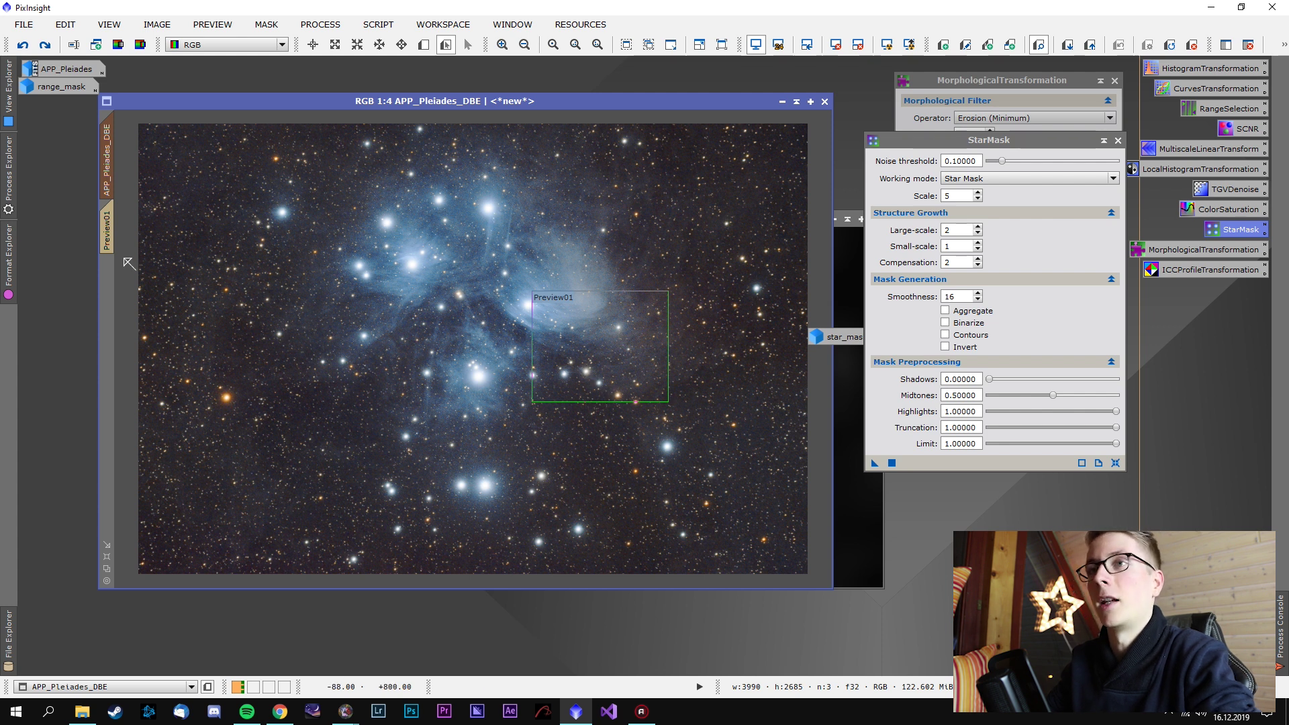
click(108, 231)
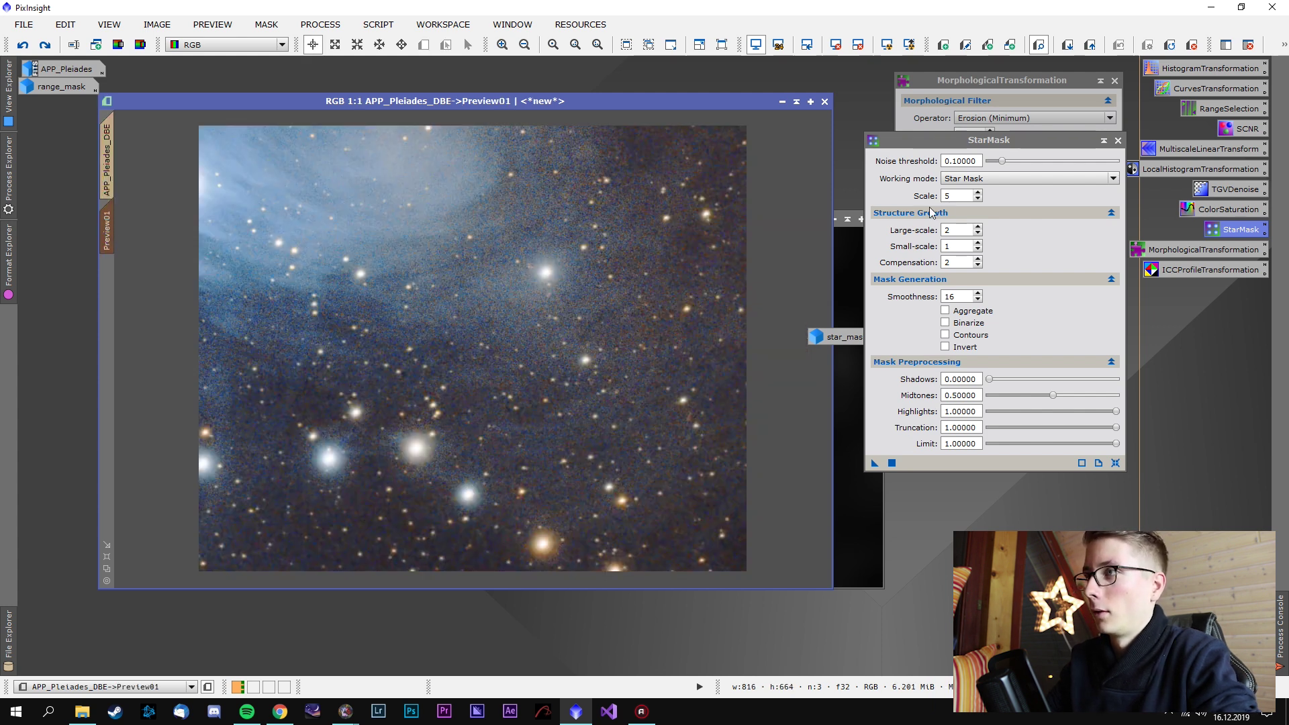
click(977, 198)
click(891, 463)
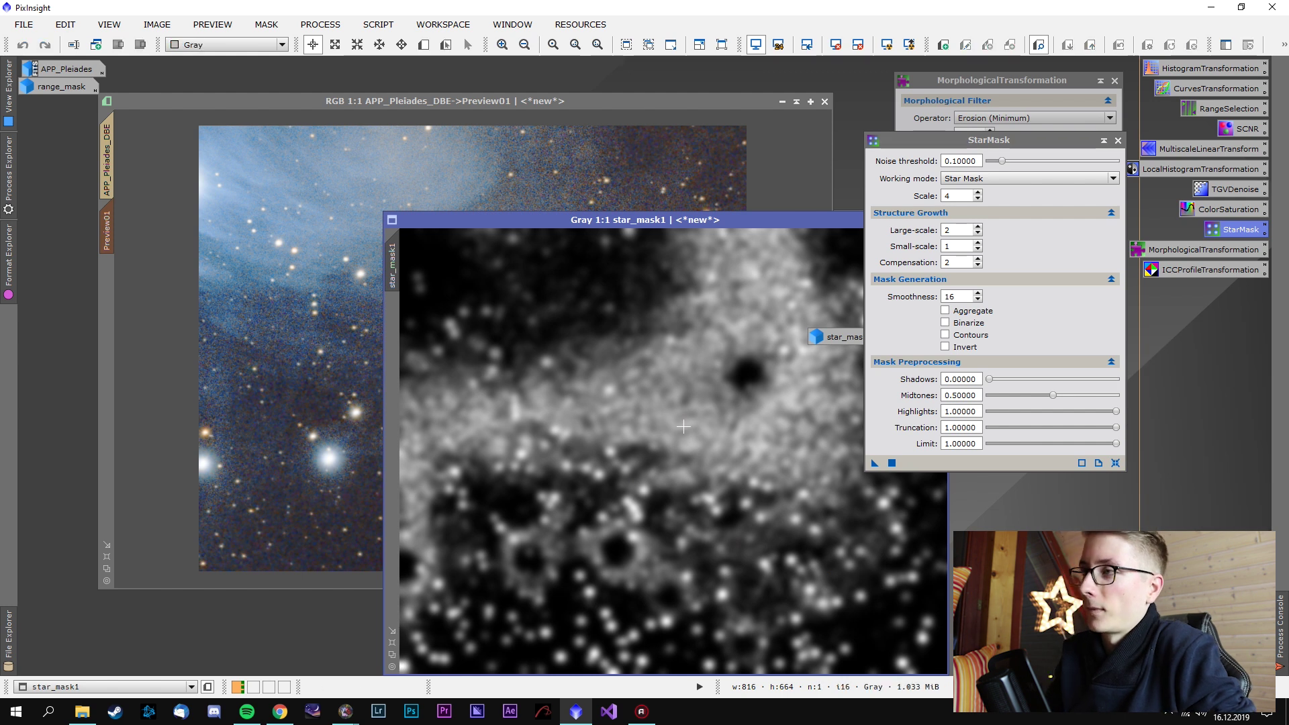
Set the StarMask noise threshold to 0.5, close the first test mask and generate a new one from the preview
click(1090, 147)
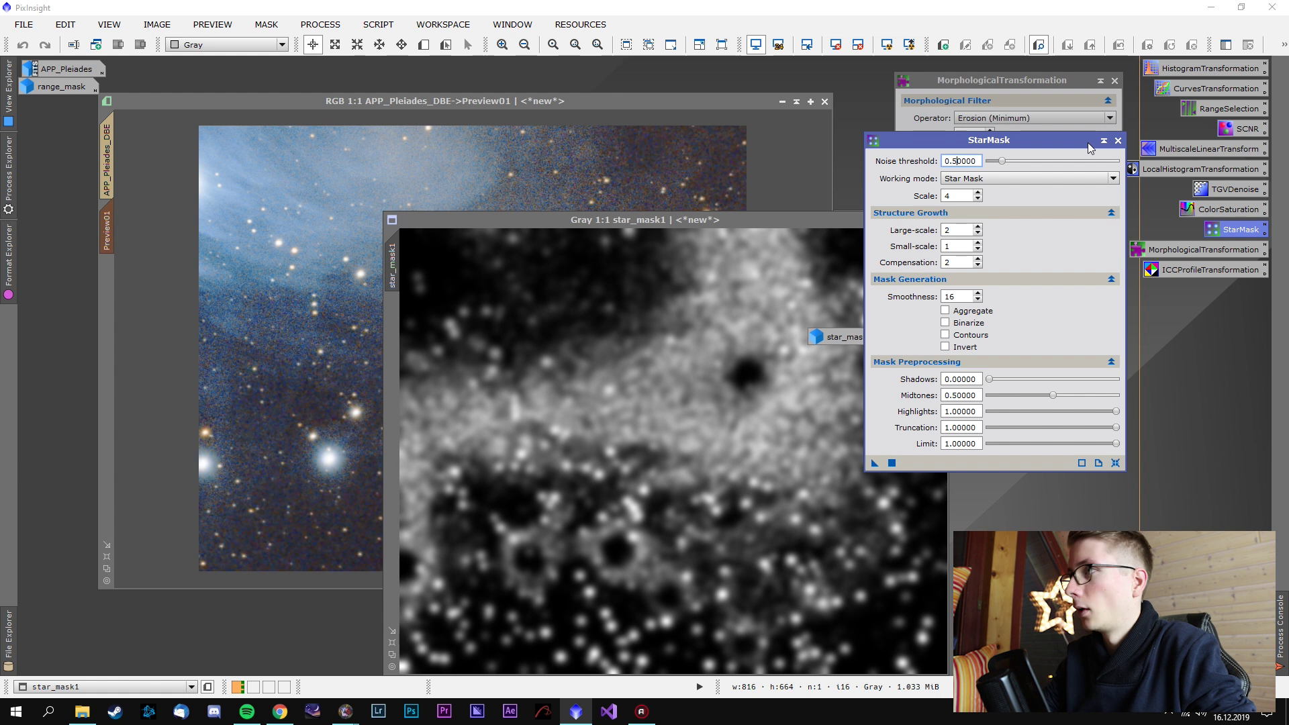
drag(805, 219, 537, 164)
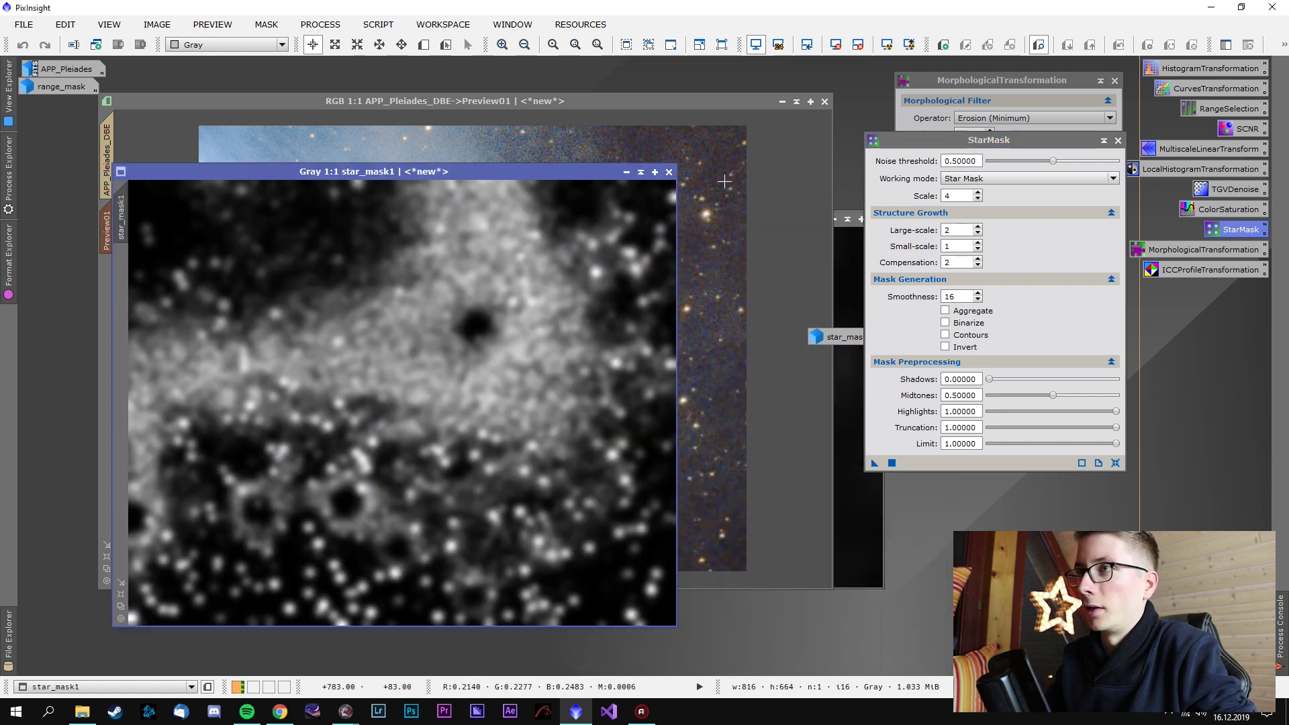
click(827, 440)
drag(874, 463, 736, 446)
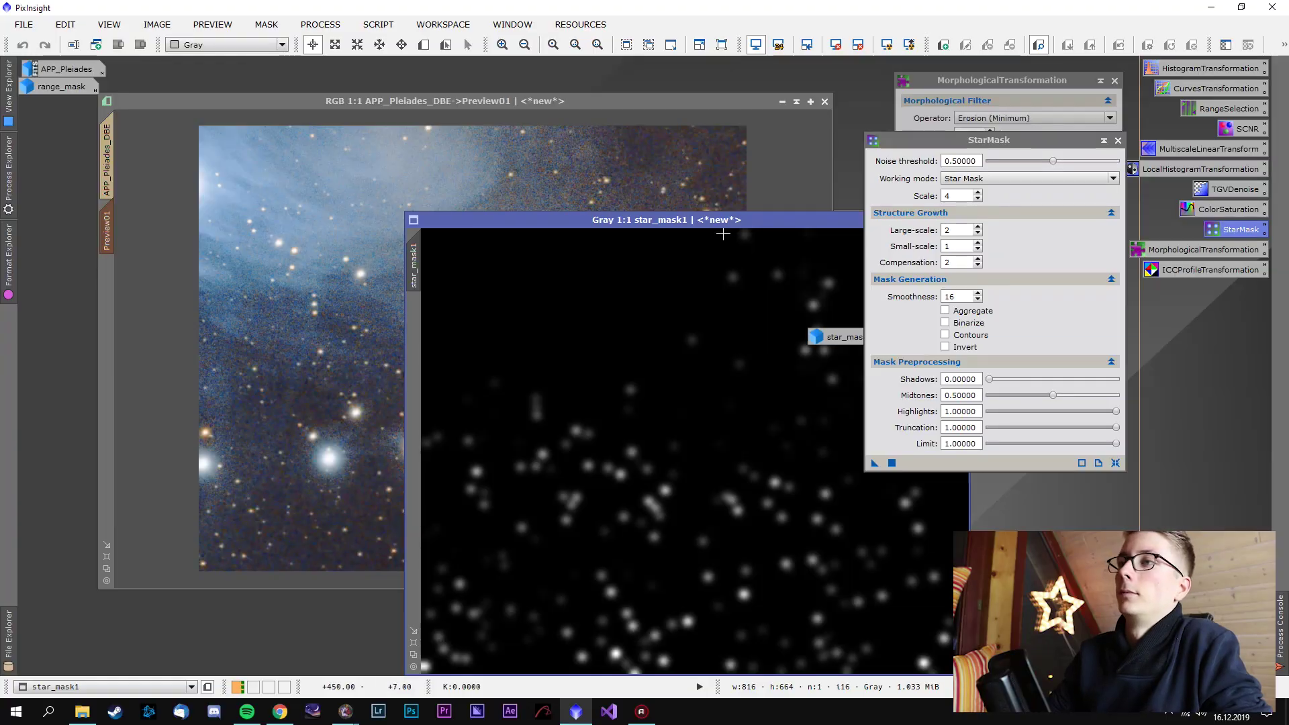
drag(723, 220, 585, 200)
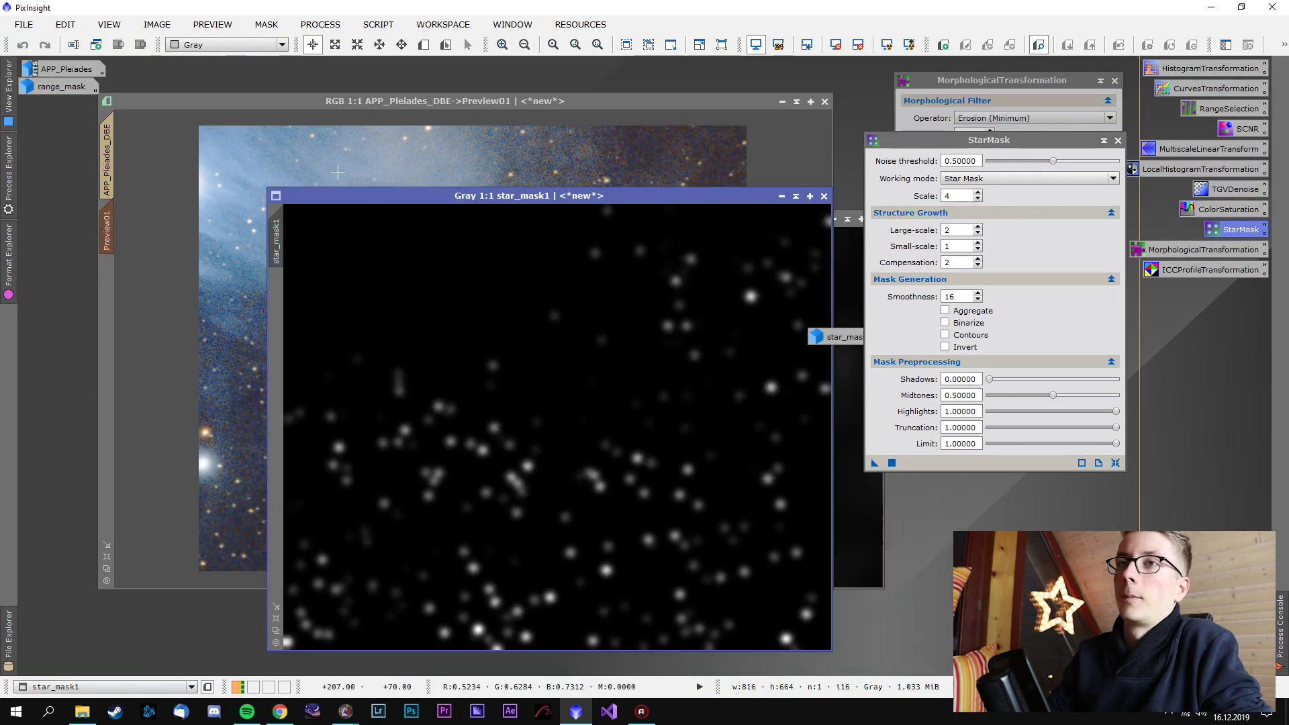
Return to the full Pleiades image, iconize range_mask1 and put away the preview's test star mask
click(816, 287)
click(851, 288)
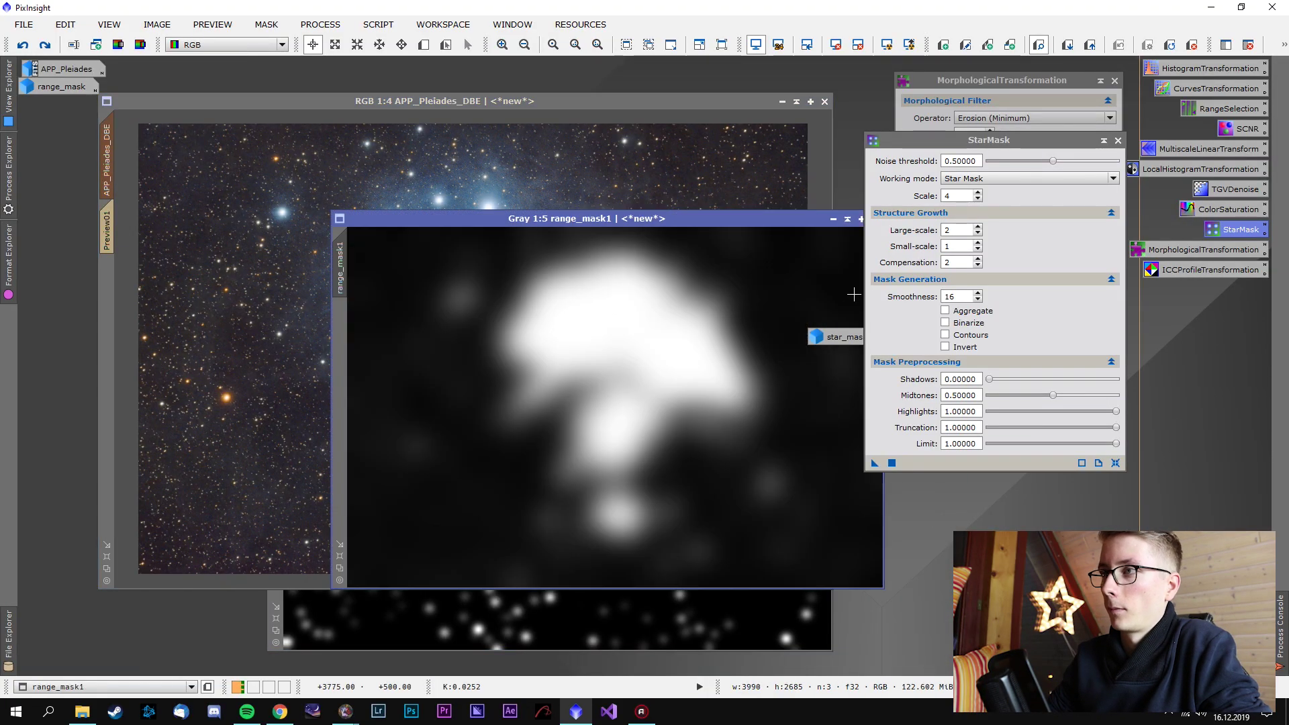
click(782, 216)
click(711, 599)
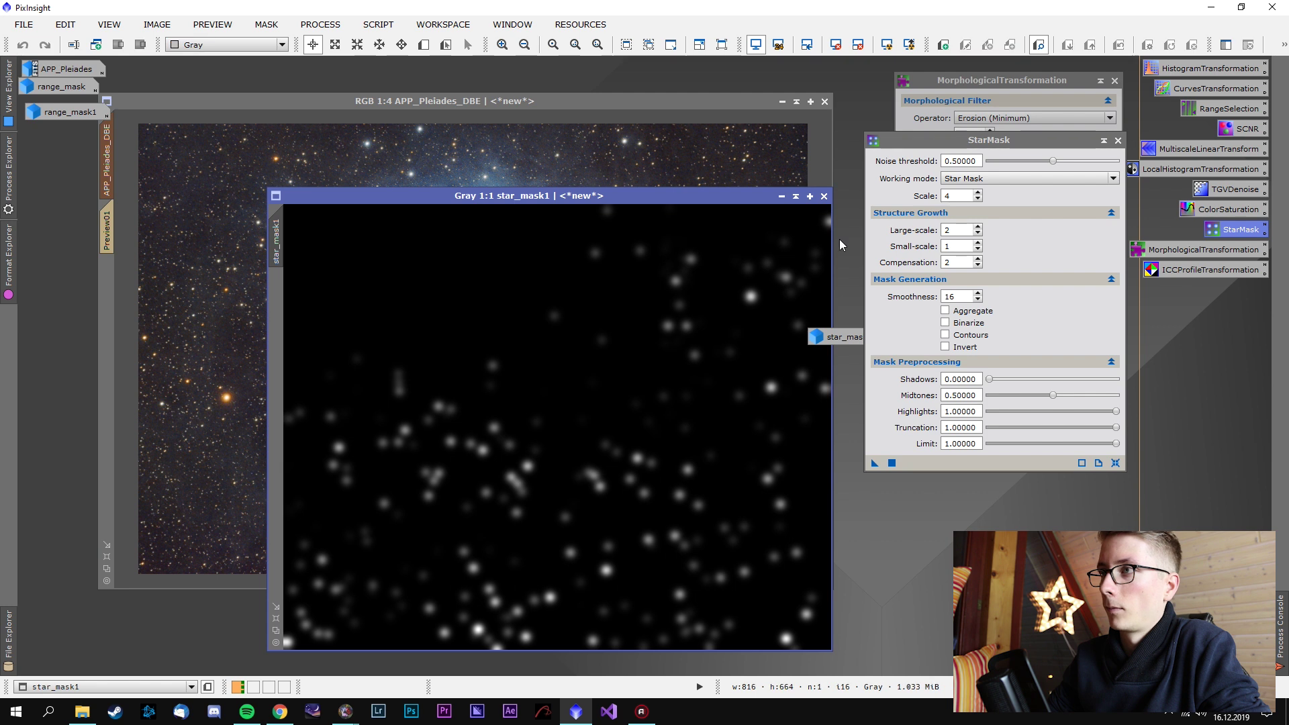
click(782, 192)
drag(874, 463, 777, 384)
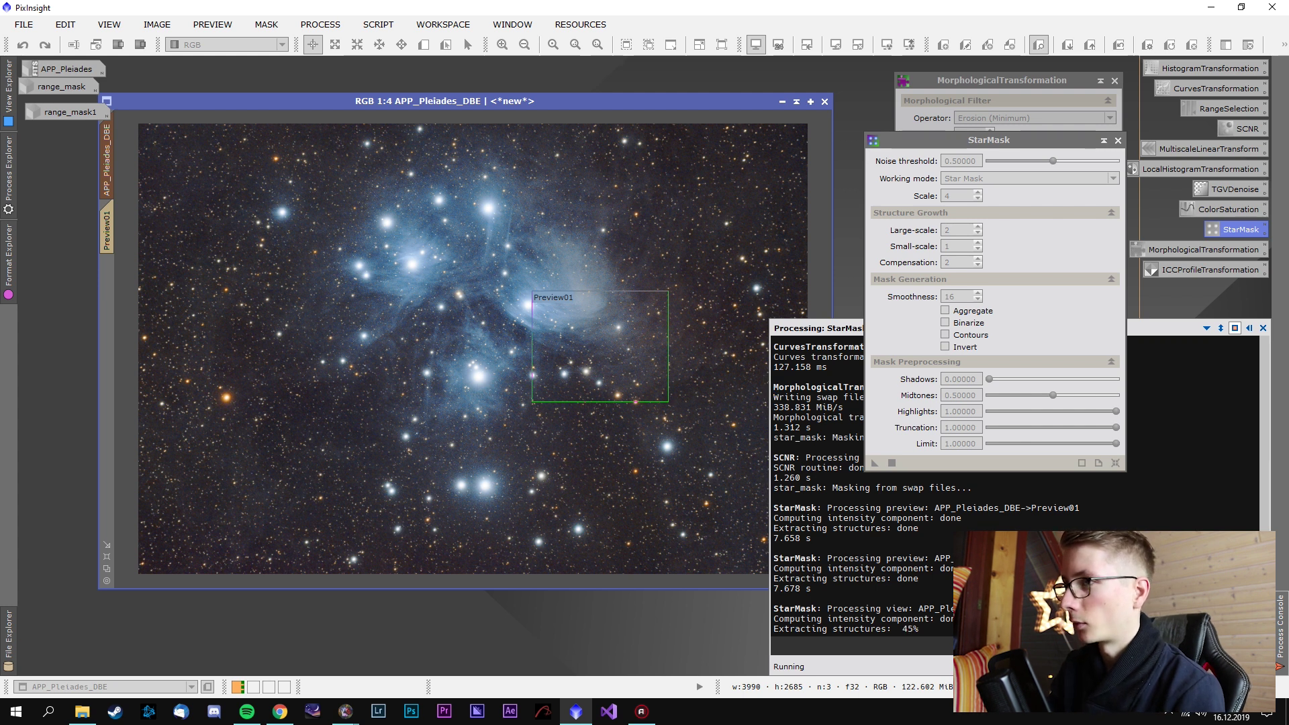
key(Escape)
click(613, 374)
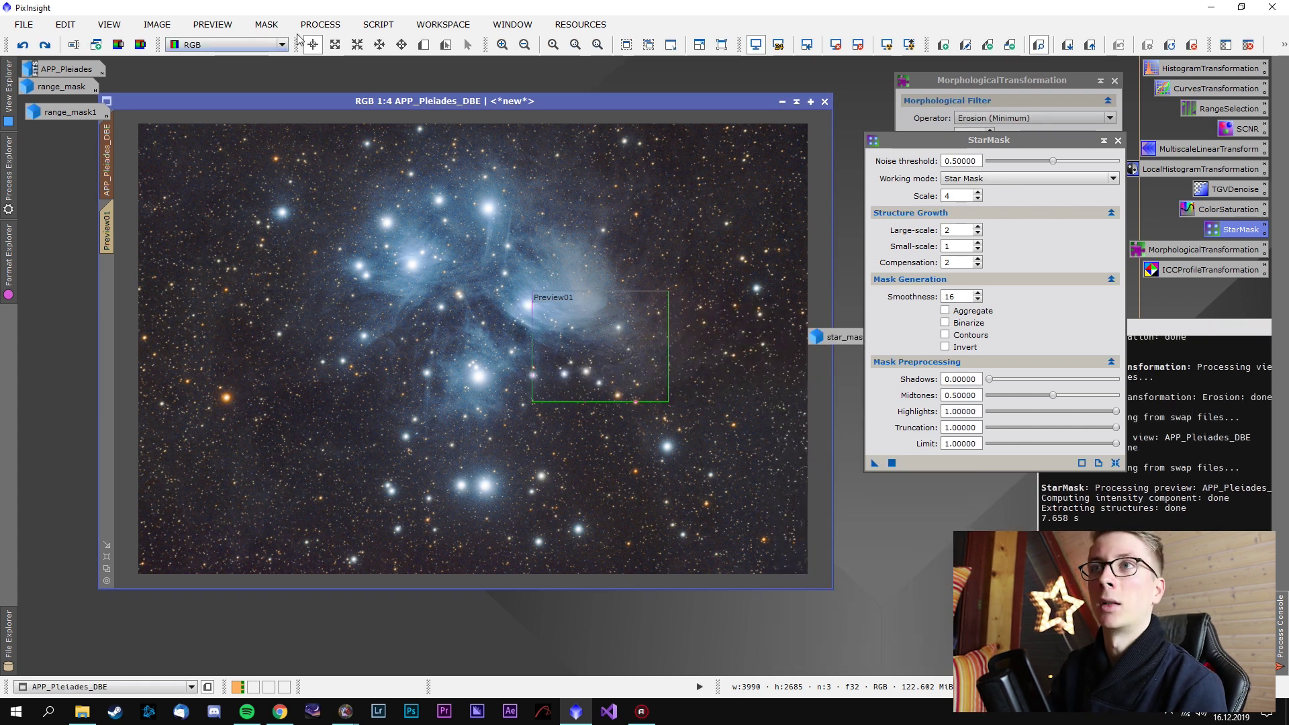
click(266, 24)
key(Escape)
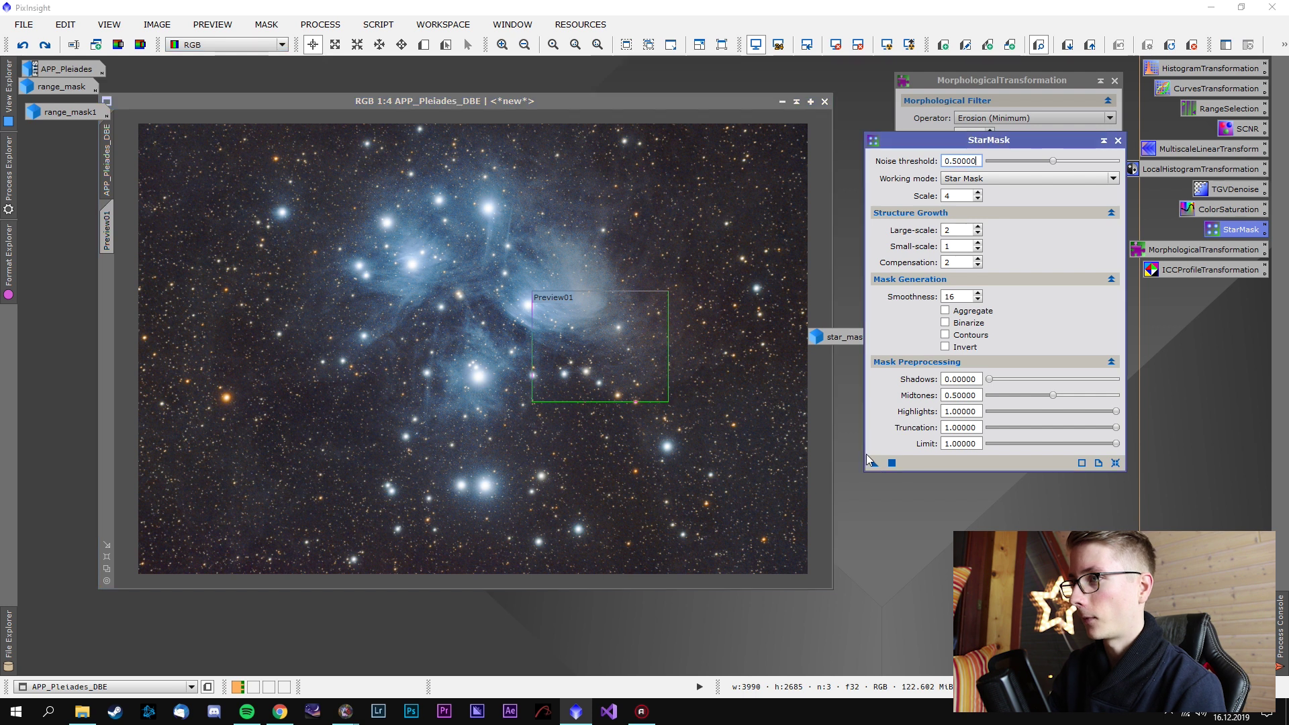
Generate a star mask from the full image with noise threshold 0.50 and scale 4, and assign it as the Pleiades image's mask
drag(874, 465, 747, 446)
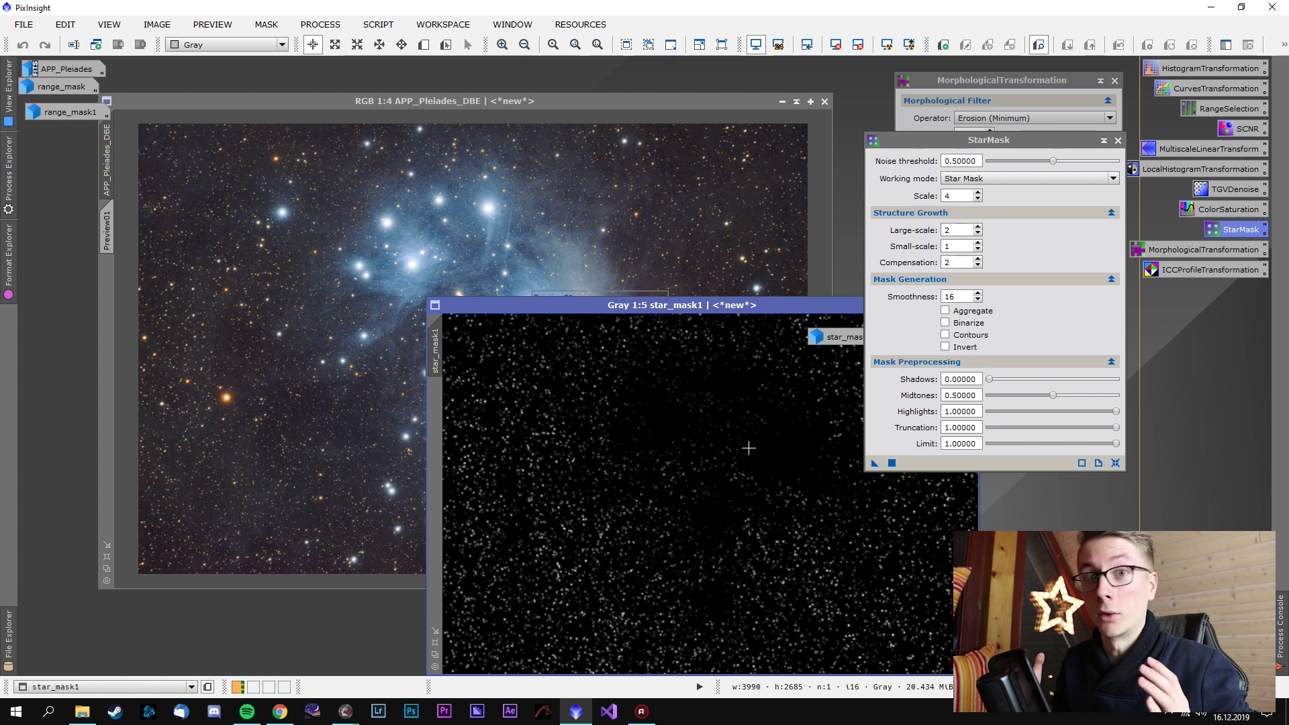
drag(435, 349, 105, 276)
drag(705, 306, 411, 180)
click(634, 180)
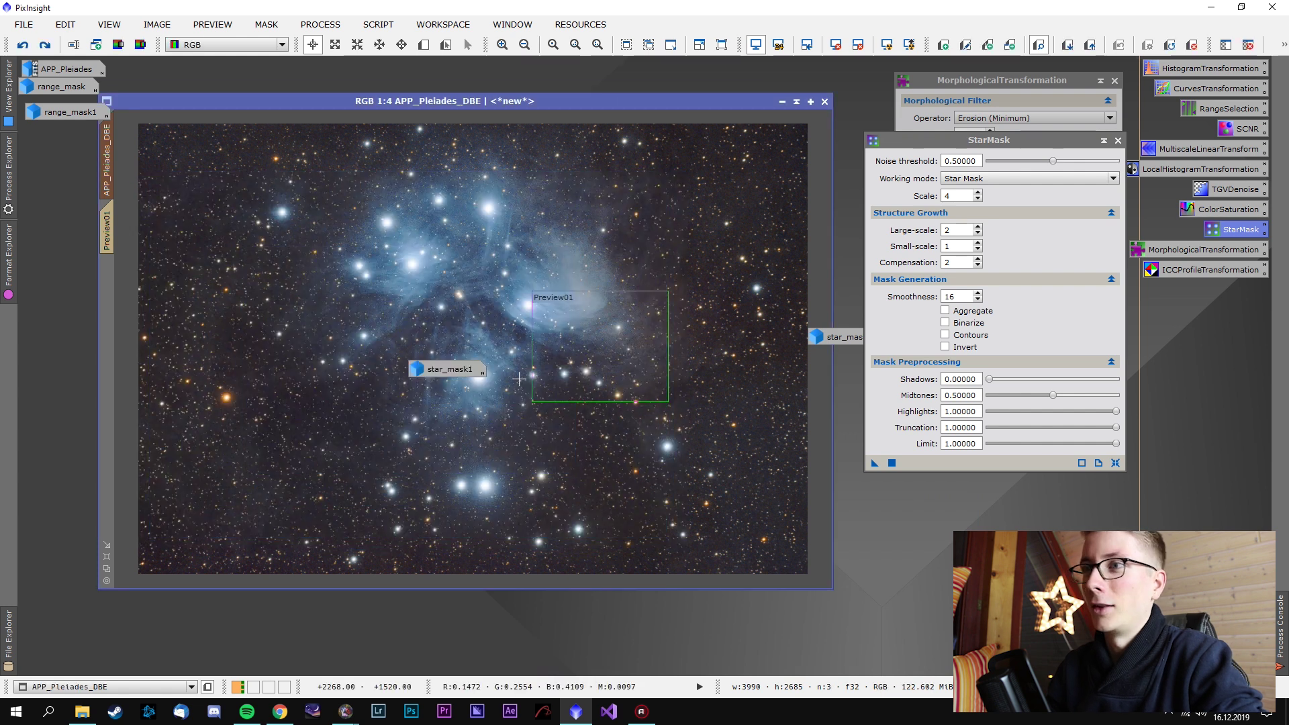
Delete all previews and apply MorphologicalTransformation to the Pleiades image with Erosion (Minimum), one iteration, amount 1.00 and size 5
click(212, 24)
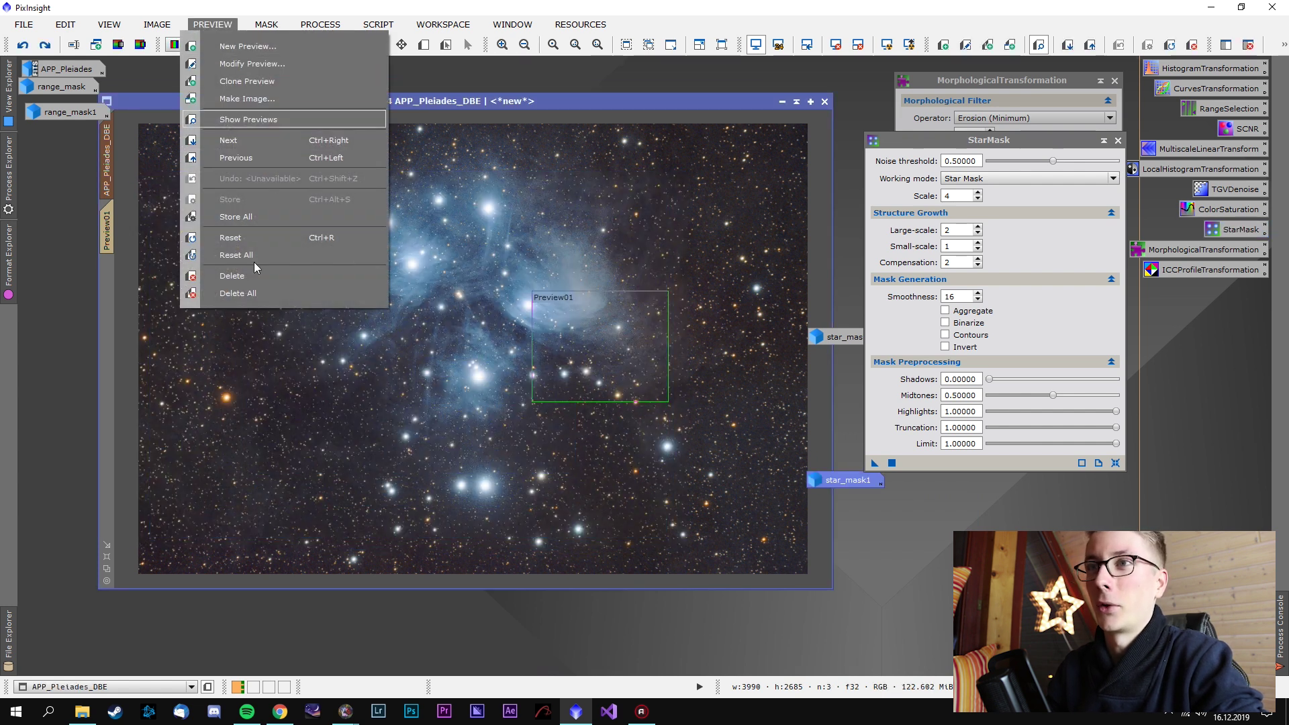
click(382, 289)
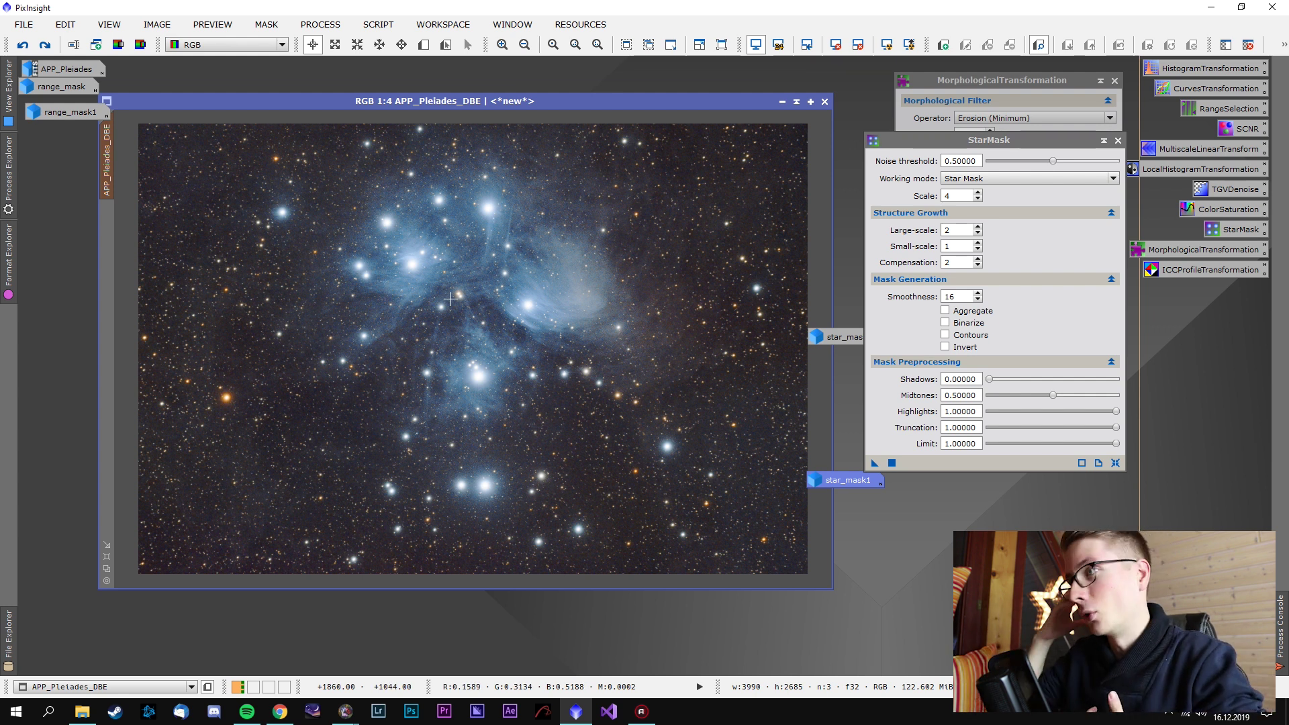
click(1025, 82)
drag(909, 358, 618, 360)
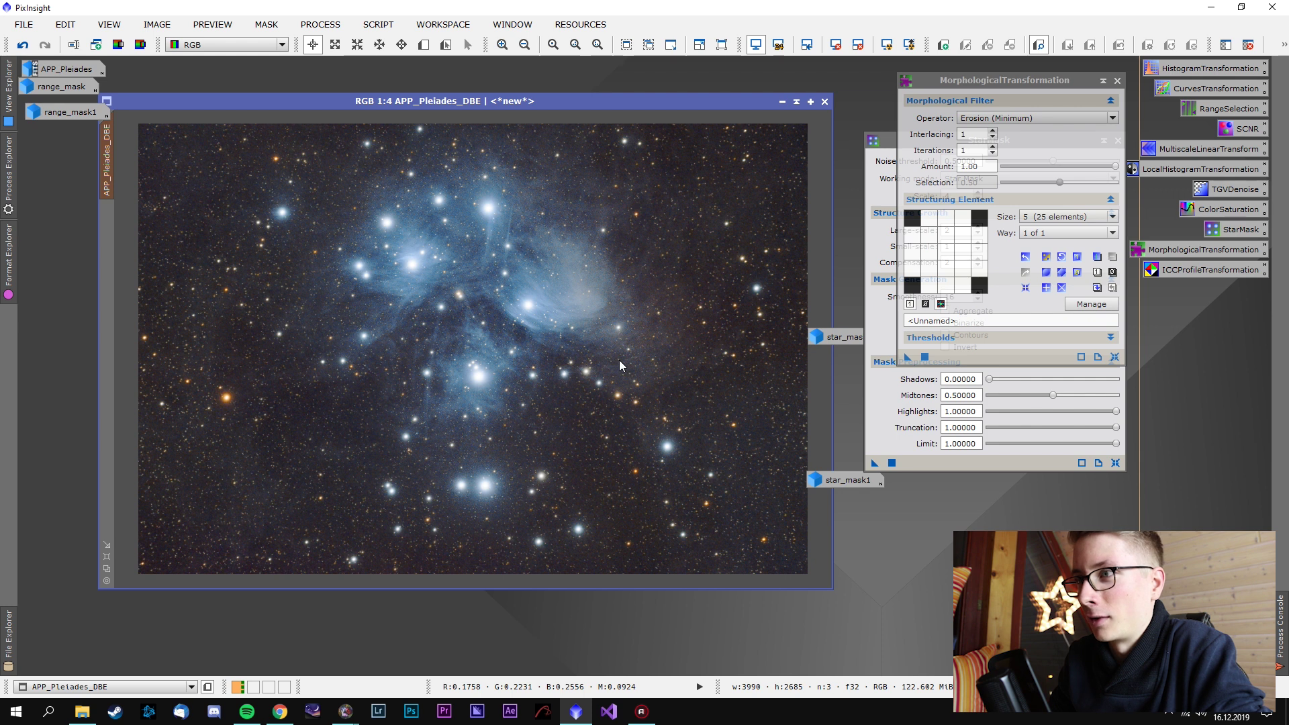
scroll(705, 339, up, 1)
drag(707, 465, 611, 396)
scroll(584, 284, down, 1)
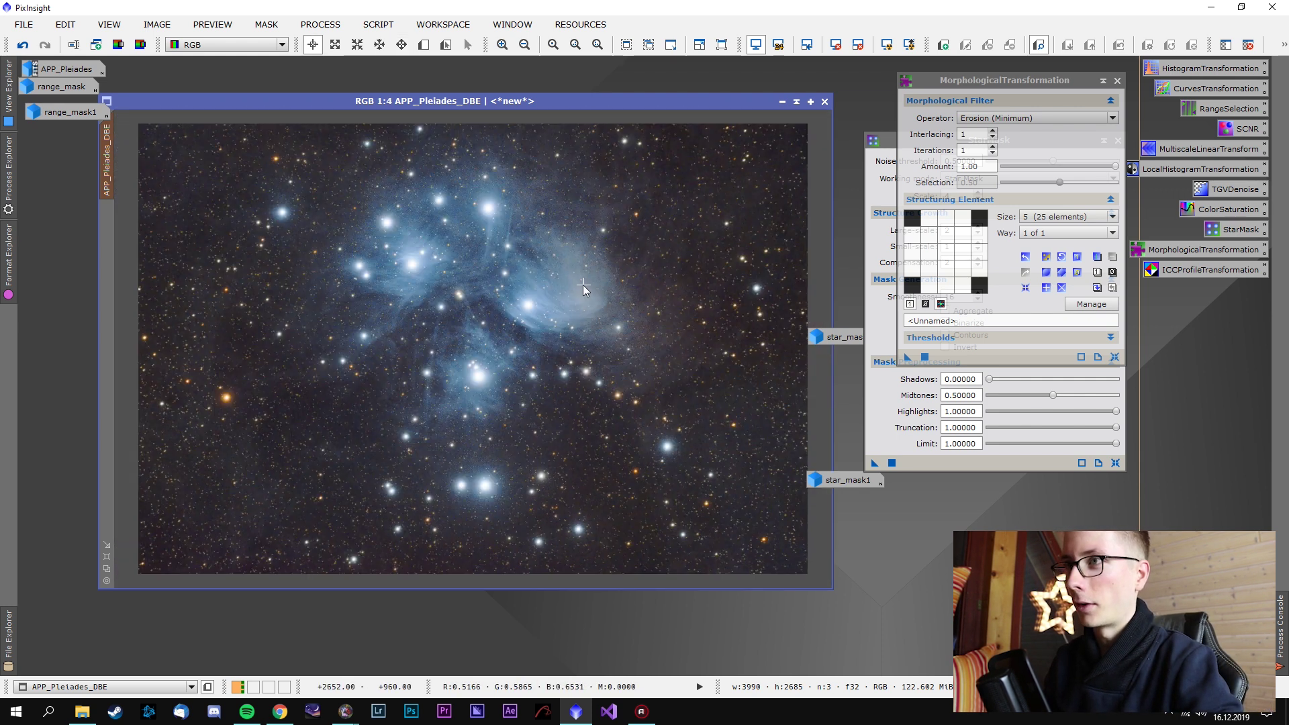
click(1116, 81)
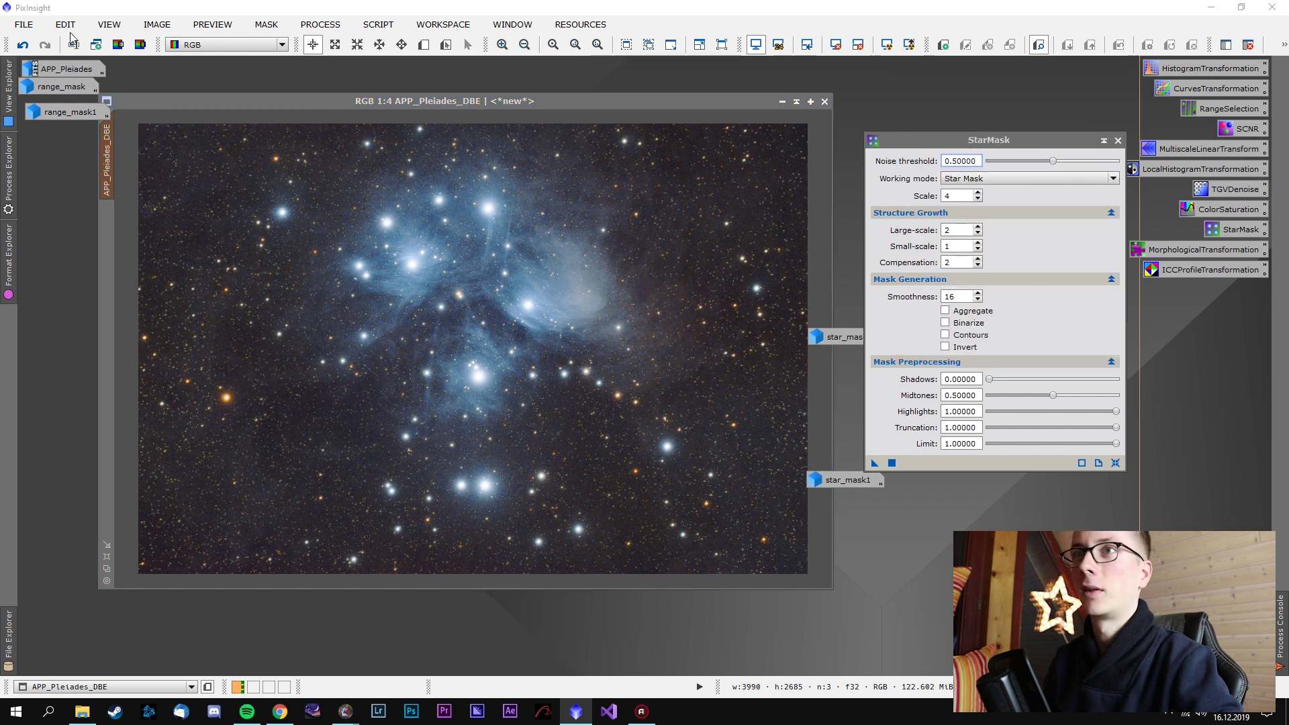
Restore the iconized range masks and assign range_mask1 to the Pleiades image as its mask
double_click(81, 96)
double_click(67, 111)
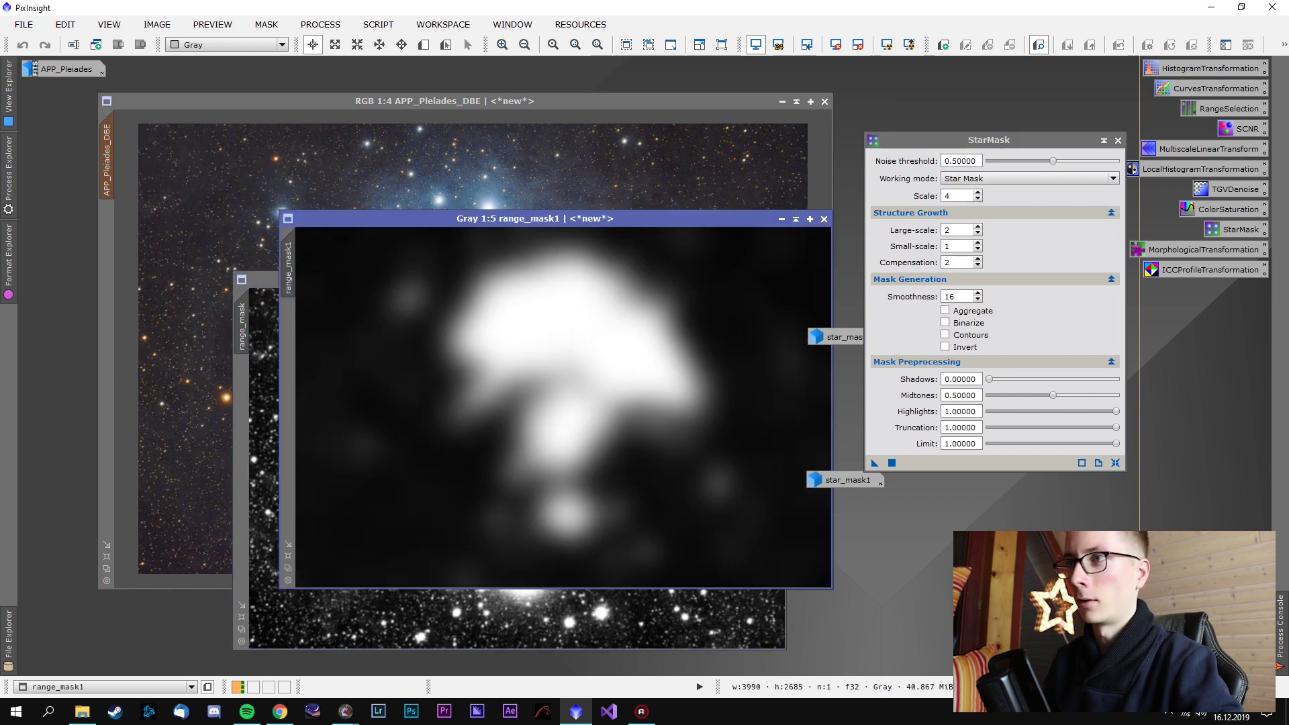
drag(288, 255, 111, 242)
Display the range mask on the image, invert it so the nebula is protected, and hide it again
click(265, 24)
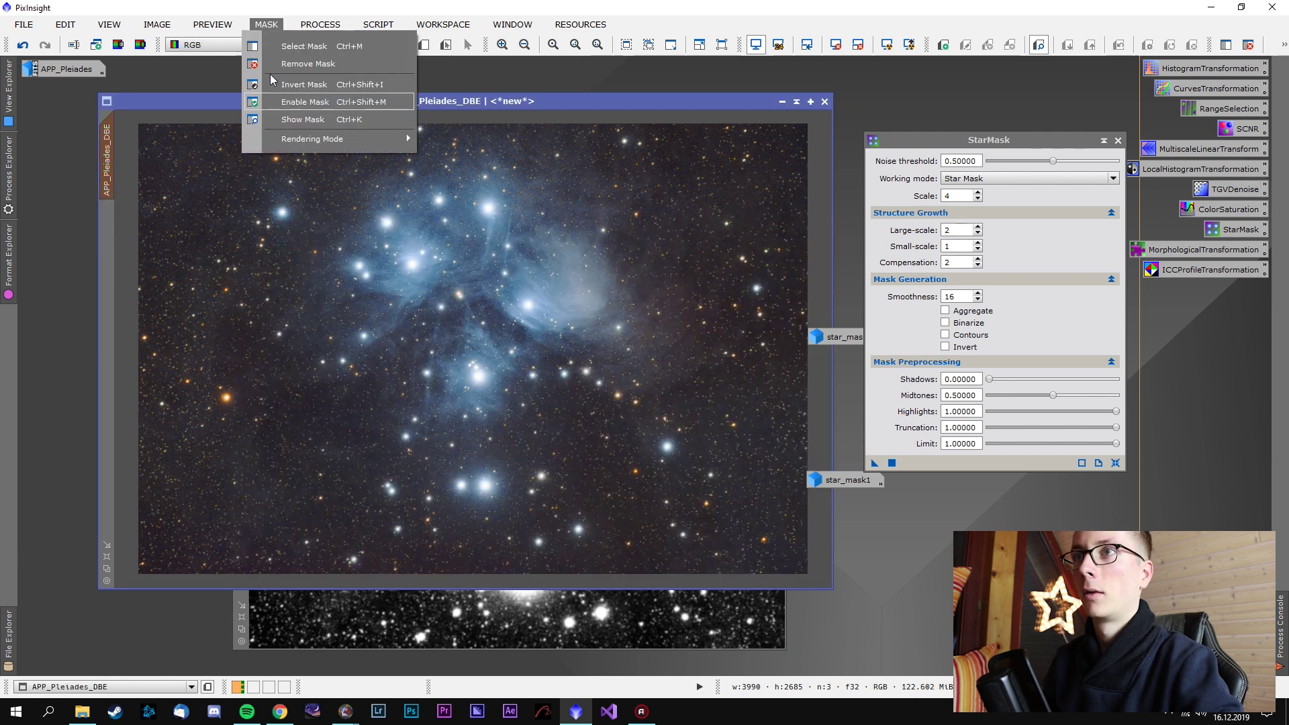
click(276, 102)
click(266, 24)
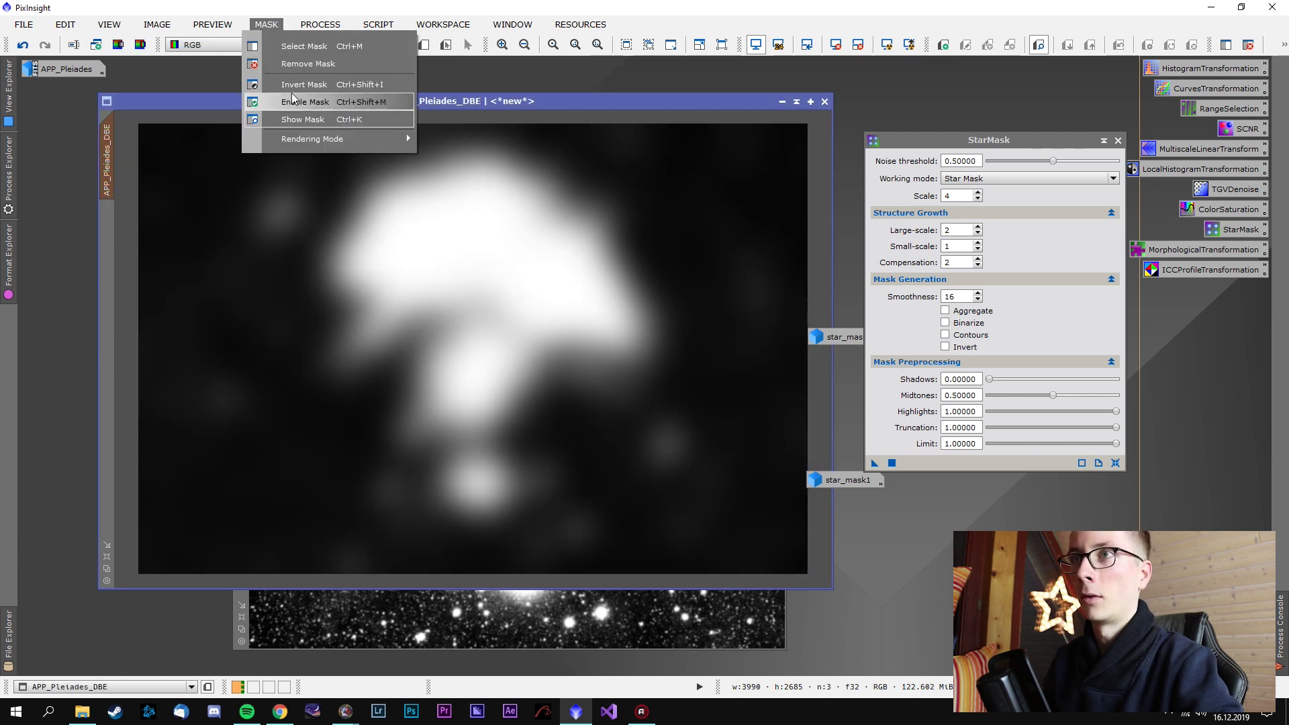
click(285, 85)
click(266, 24)
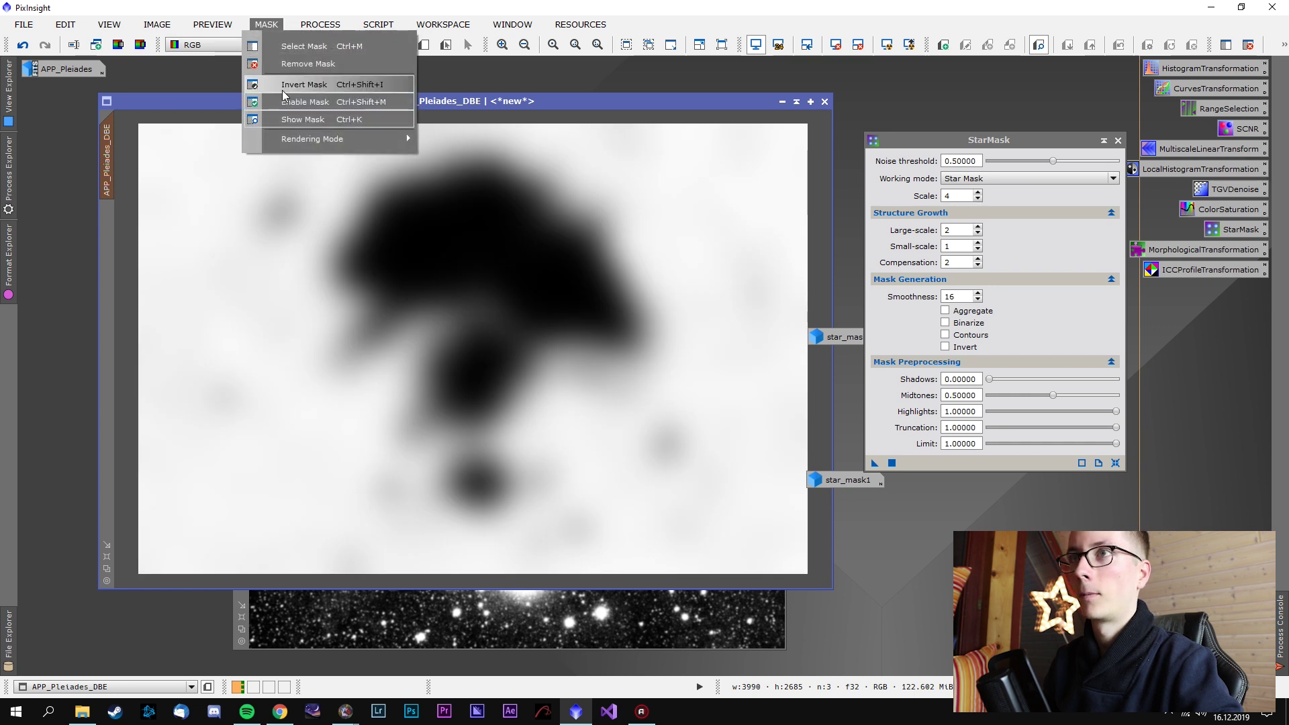
click(276, 122)
Apply SCNR to the masked Pleiades image, removing green with Average Neutral protection, amount 1.00 and lightness preserved
double_click(1241, 129)
drag(926, 337, 676, 380)
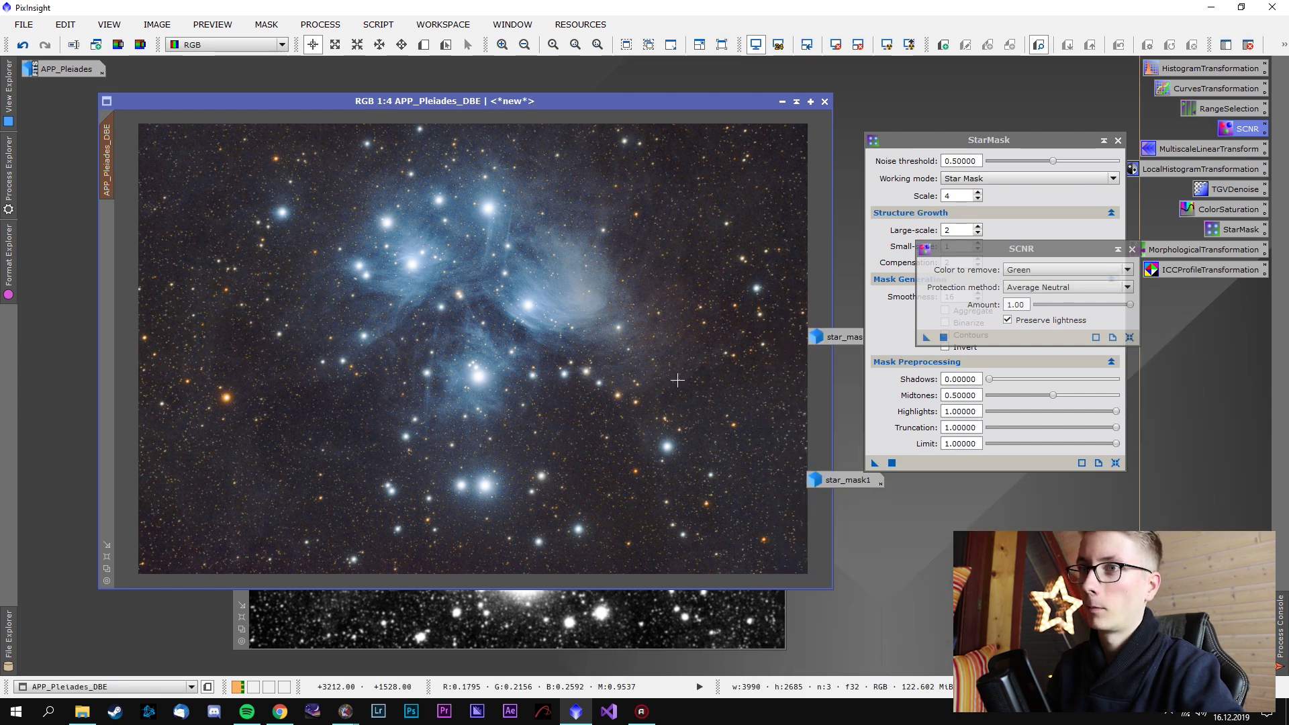
scroll(678, 429, up, 1)
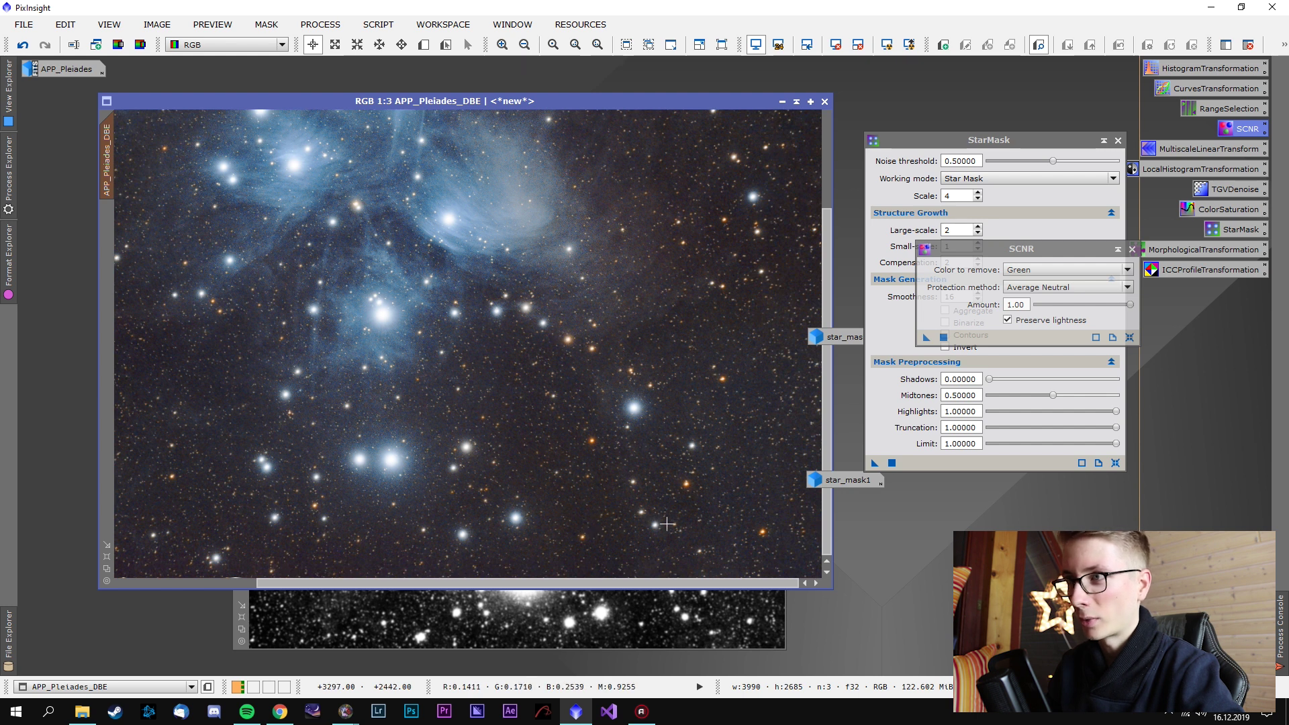
scroll(714, 474, down, 1)
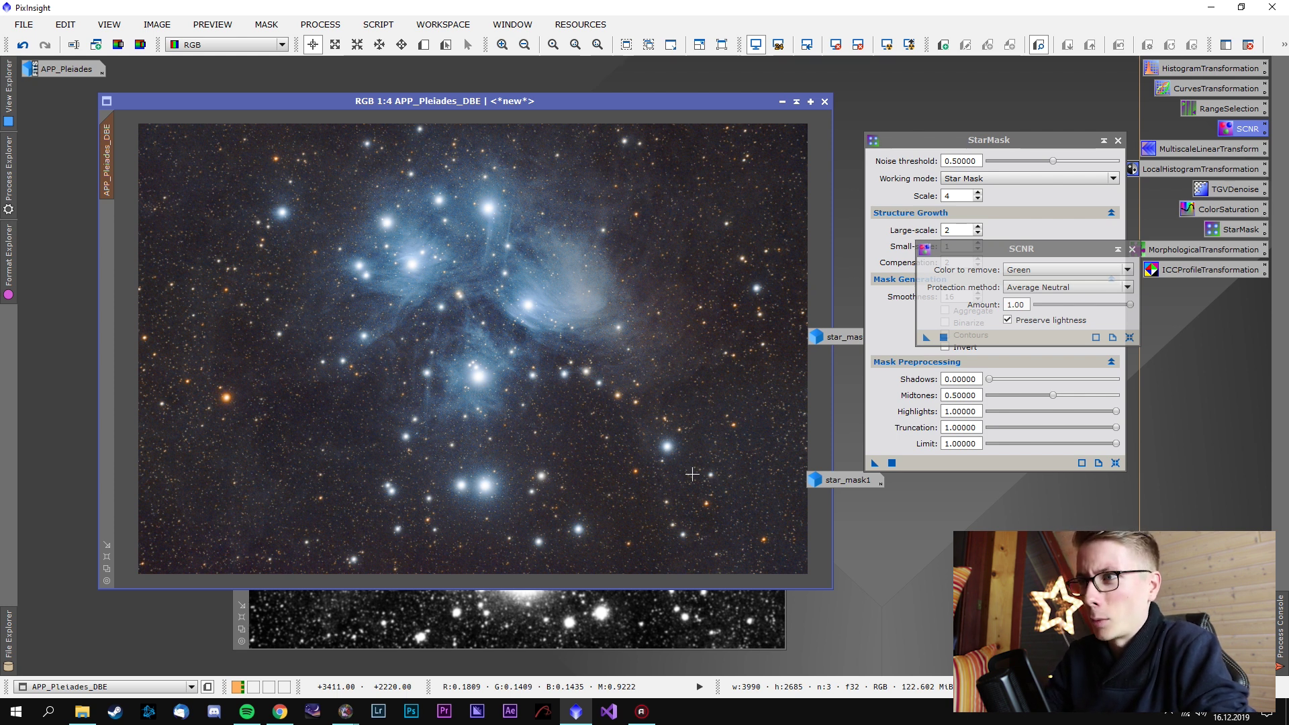
Examine the stars, nebula and background noise of the Pleiades image up close and at full view
scroll(474, 351, up, 2)
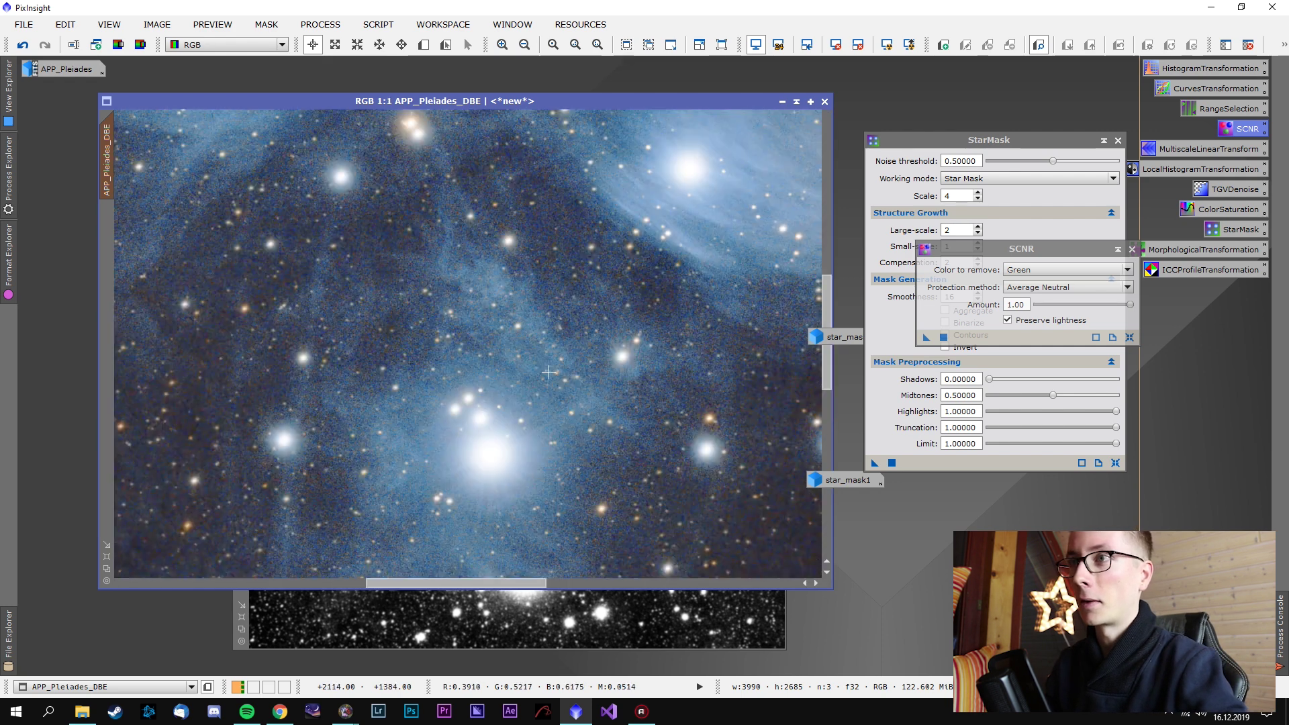
key(space)
drag(545, 339, 512, 480)
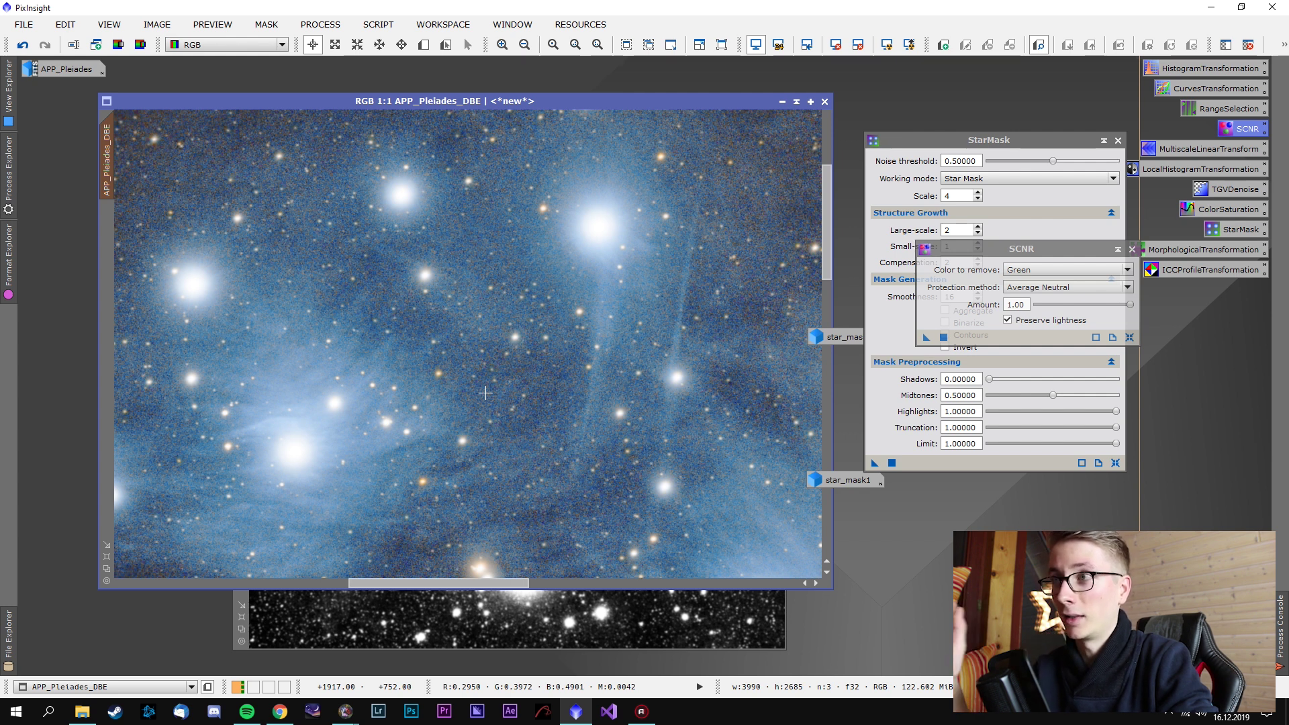
scroll(466, 345, down, 2)
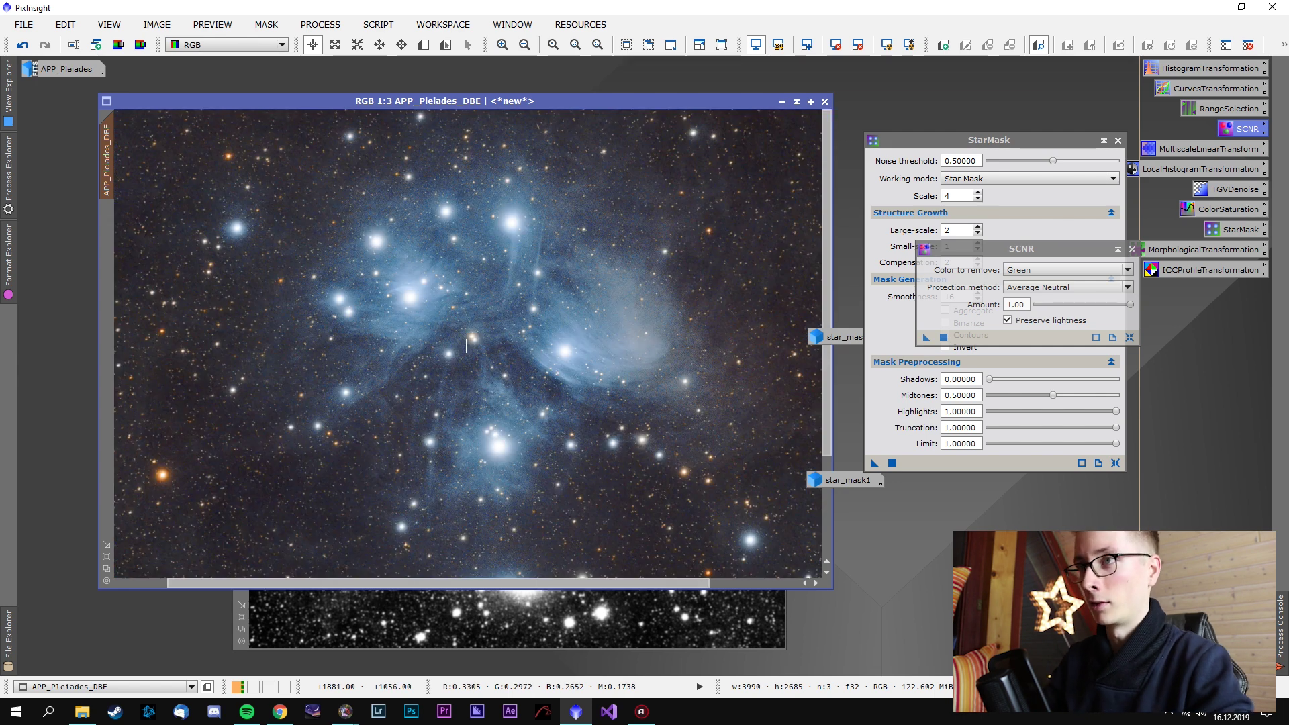
scroll(466, 346, down, 1)
scroll(466, 345, up, 6)
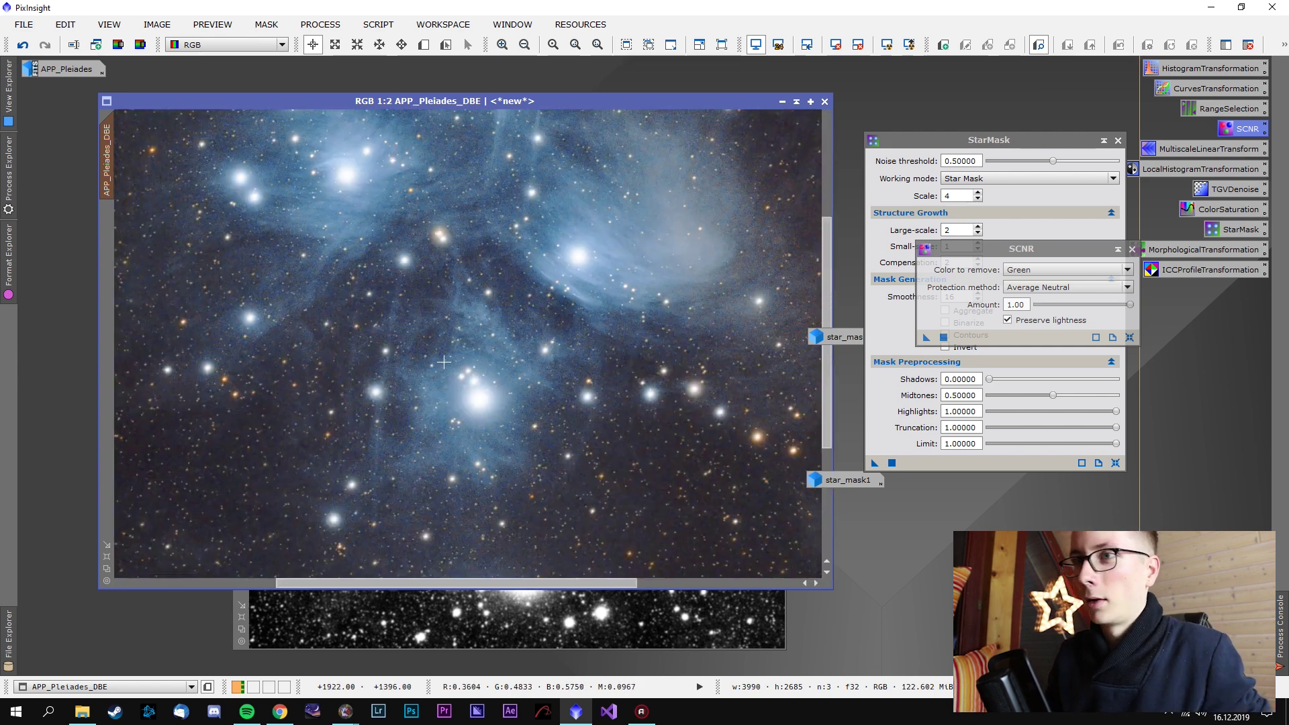
scroll(456, 360, up, 1)
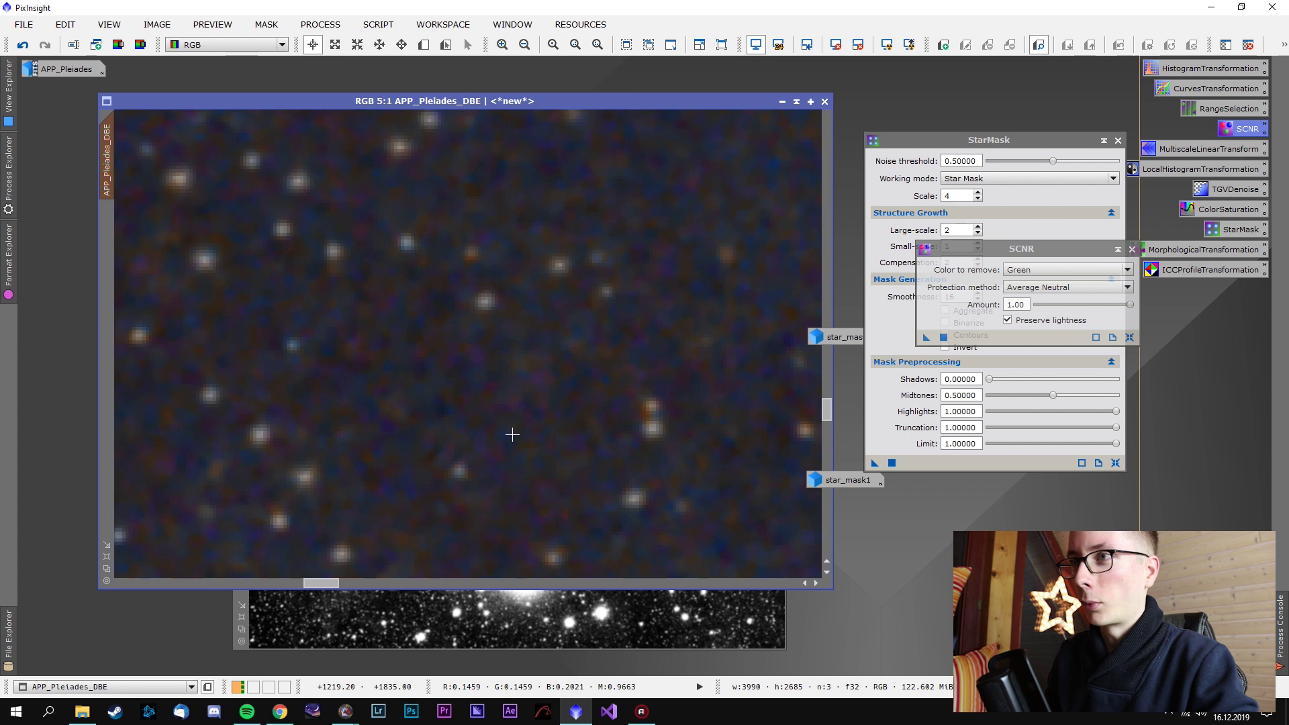
Inspect the background noise and small stars in other areas of the Pleiades image up close, ending at the full view
drag(345, 224, 589, 517)
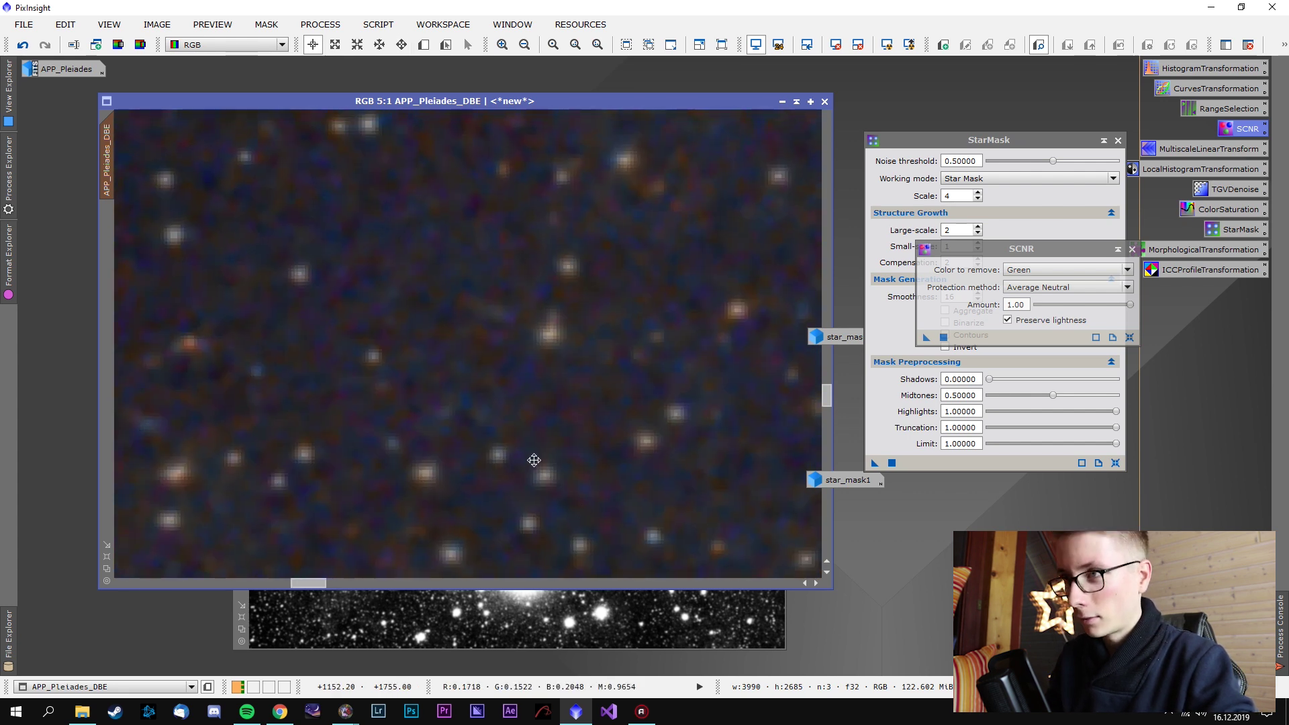
drag(534, 460, 477, 278)
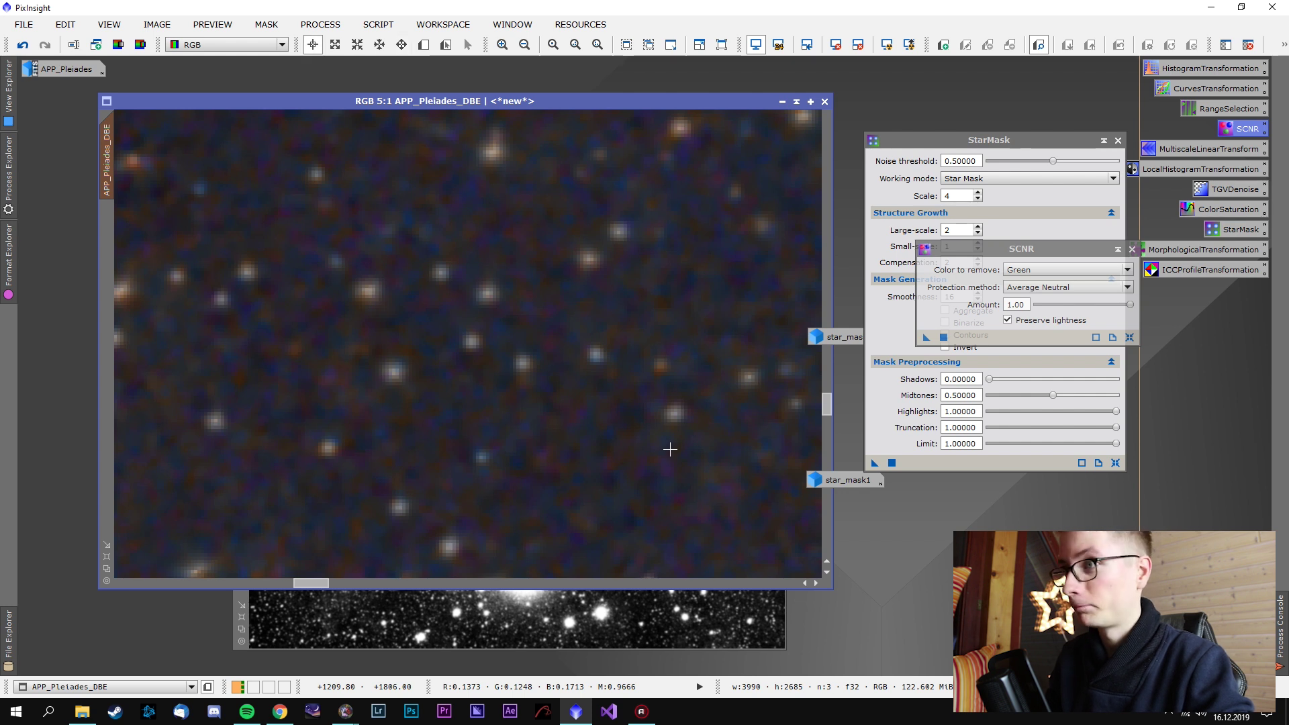
scroll(670, 449, down, 2)
scroll(670, 449, up, 3)
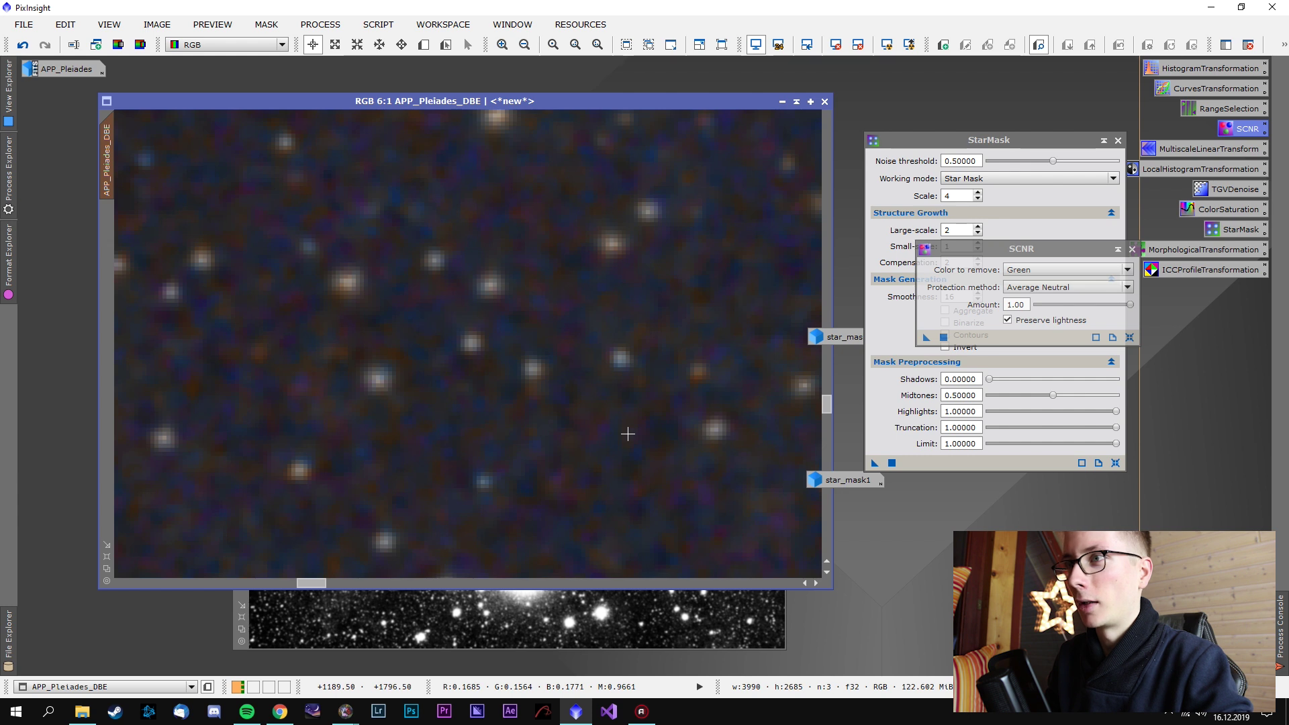
scroll(627, 434, up, 3)
scroll(627, 434, down, 5)
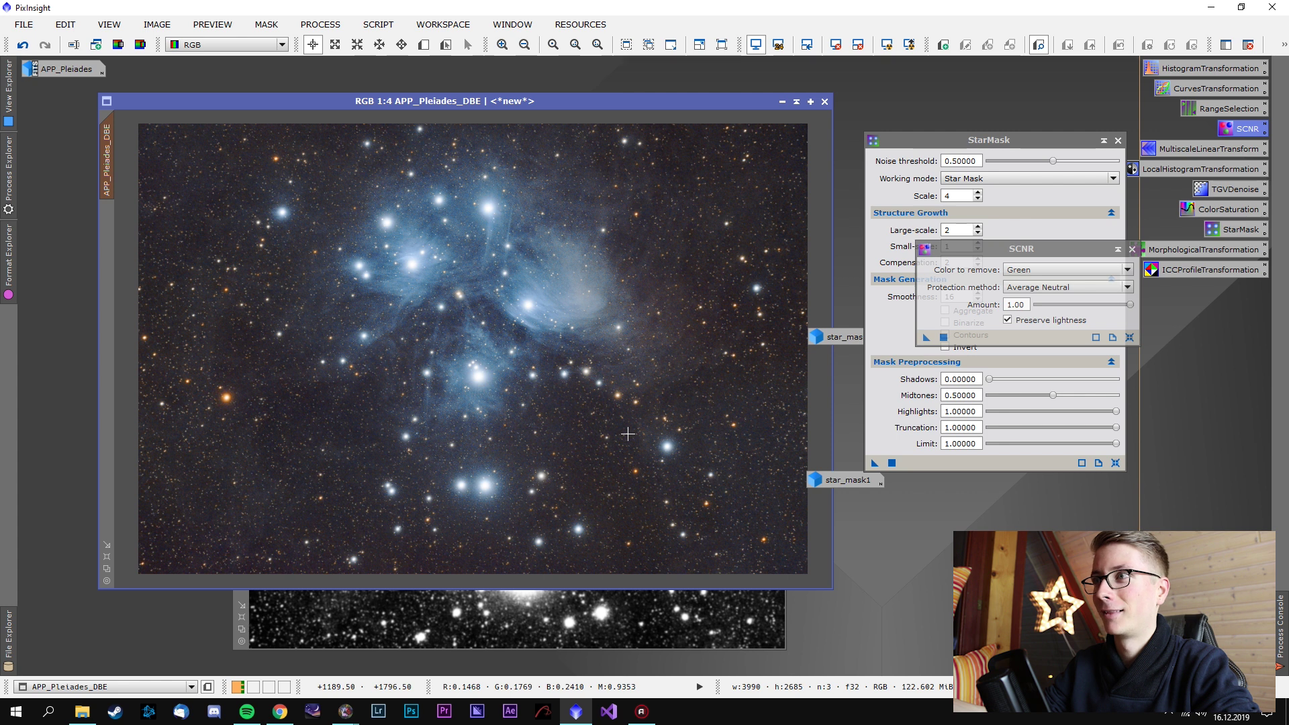
Close SCNR and save the project unbundled as Pleiades Tutorial in the PixInsight Projects folder
click(1131, 250)
click(24, 24)
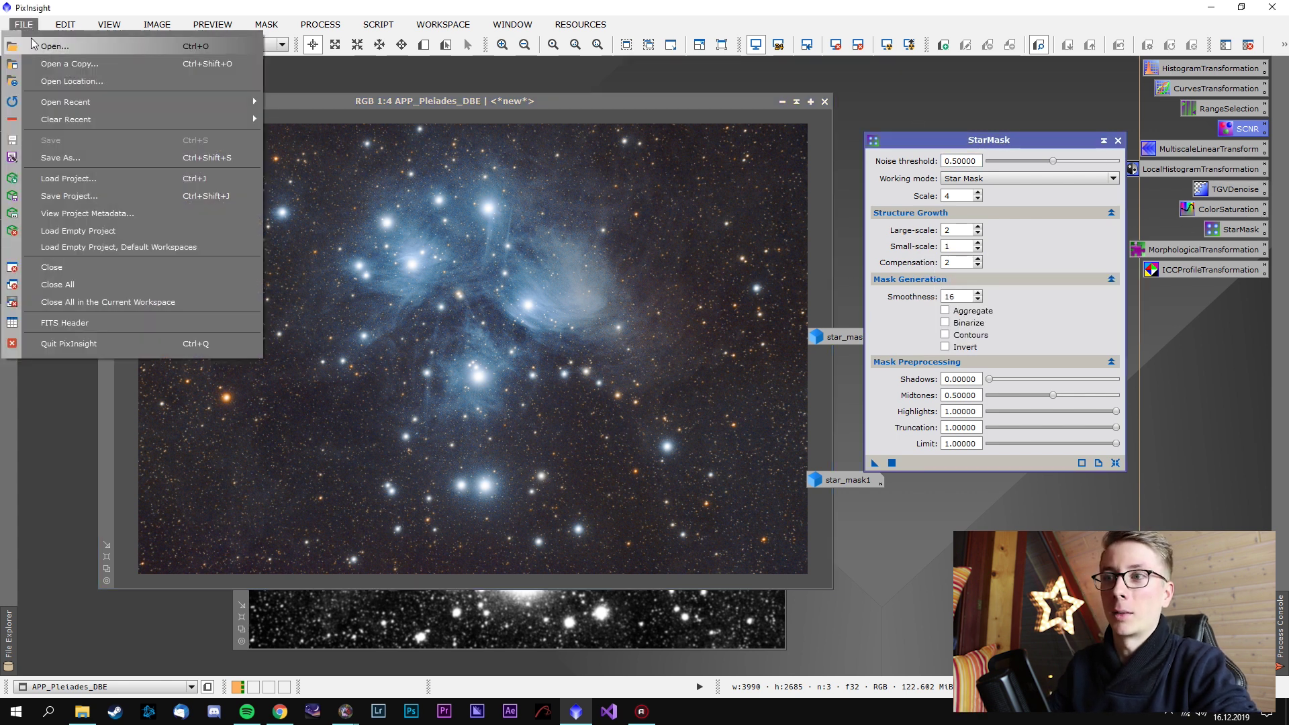
click(87, 196)
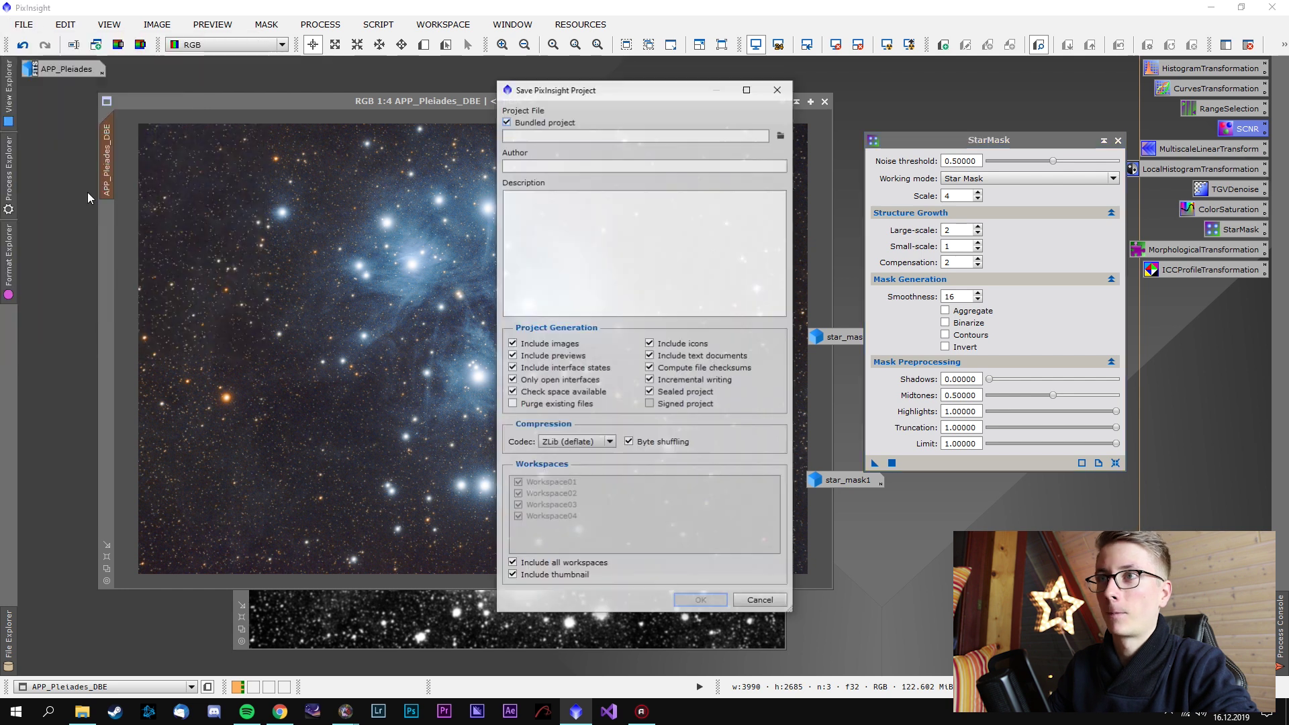
click(780, 136)
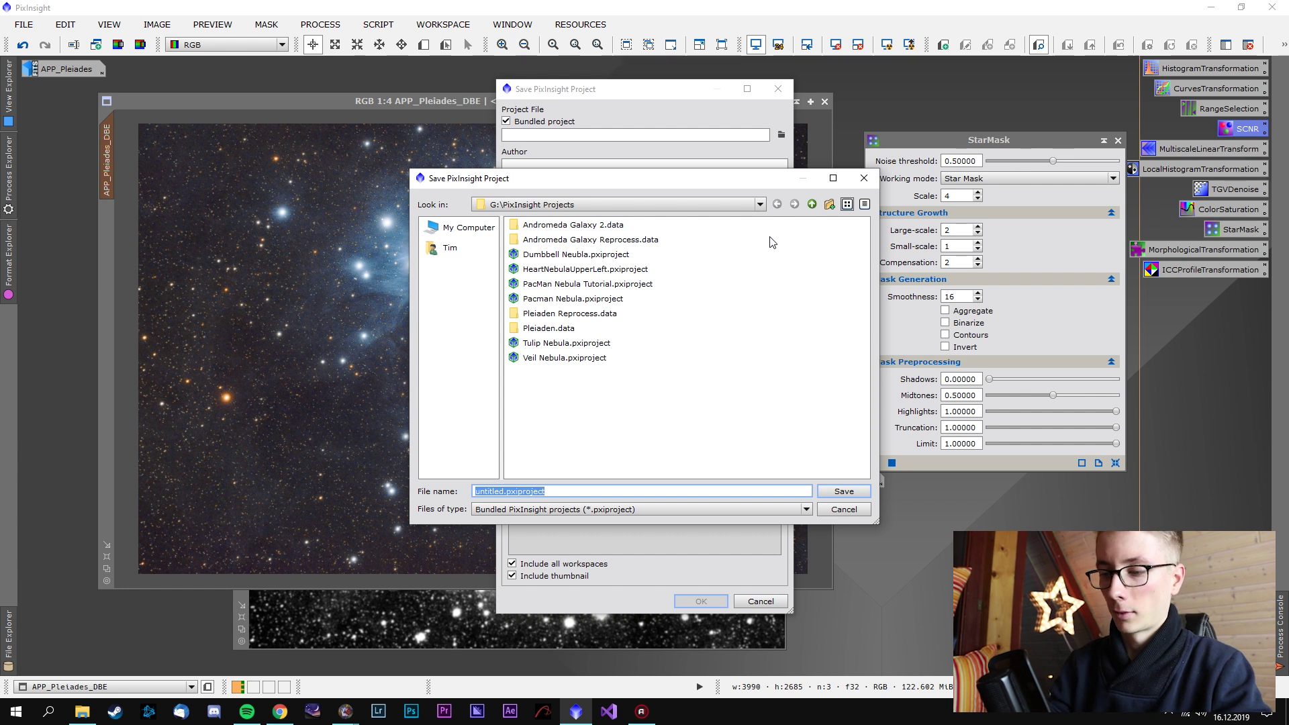
text(Plei)
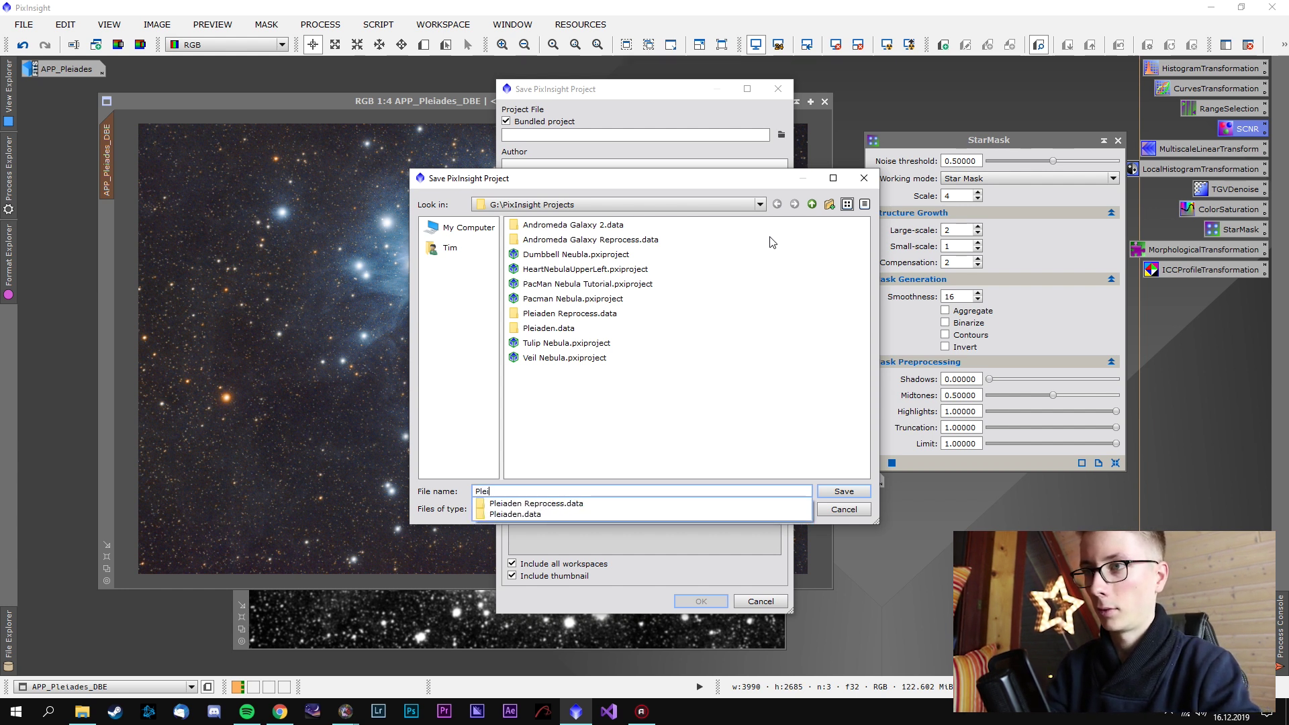
text(ades)
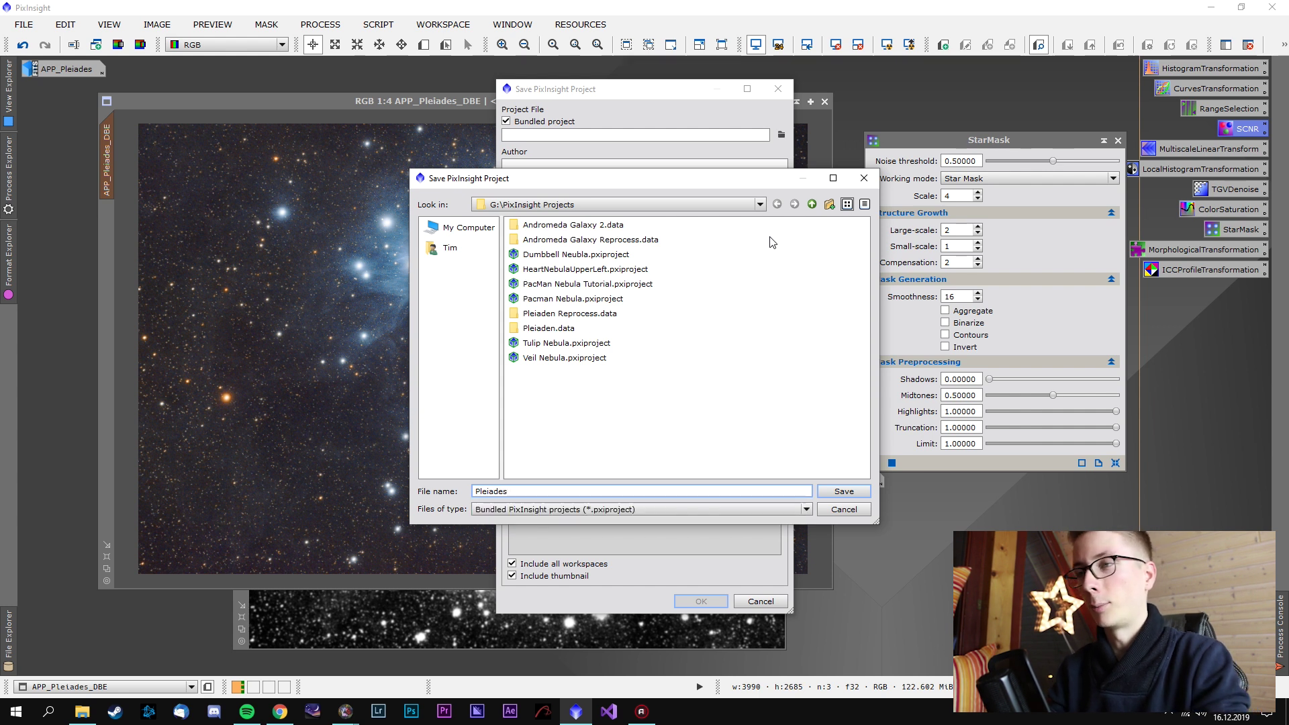
text( Tutorial)
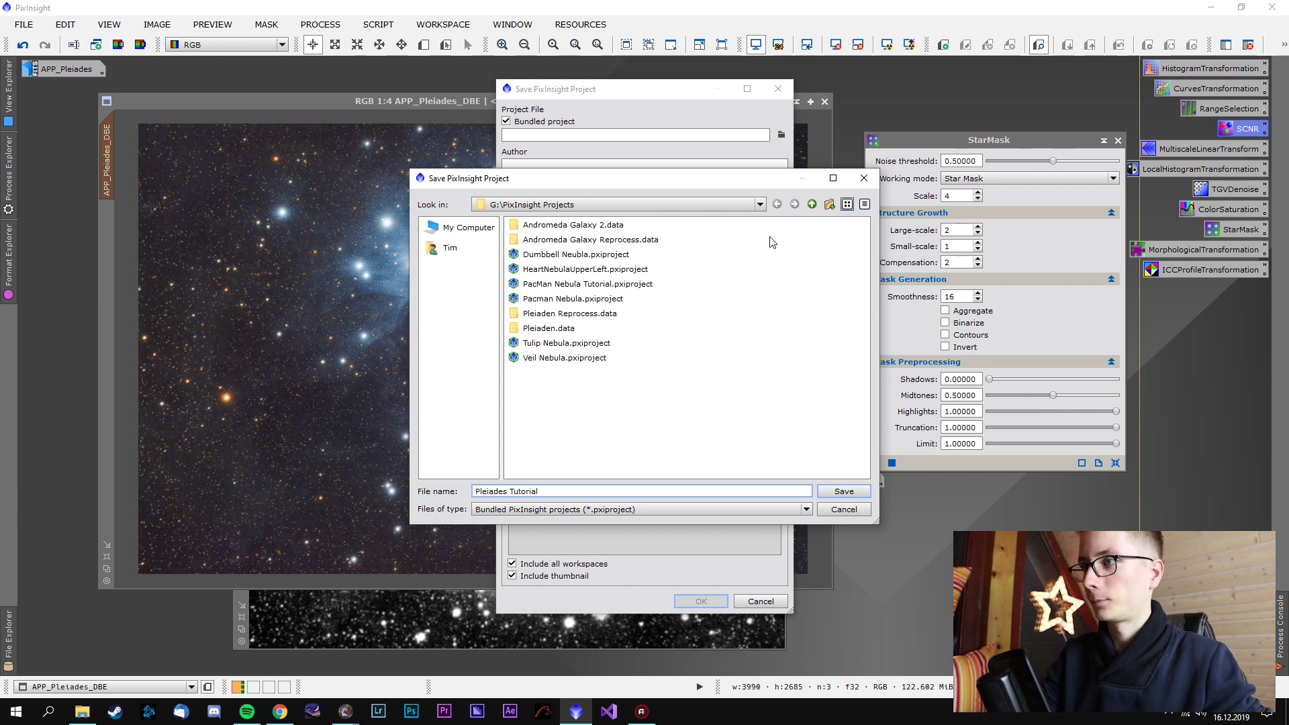
key(Return)
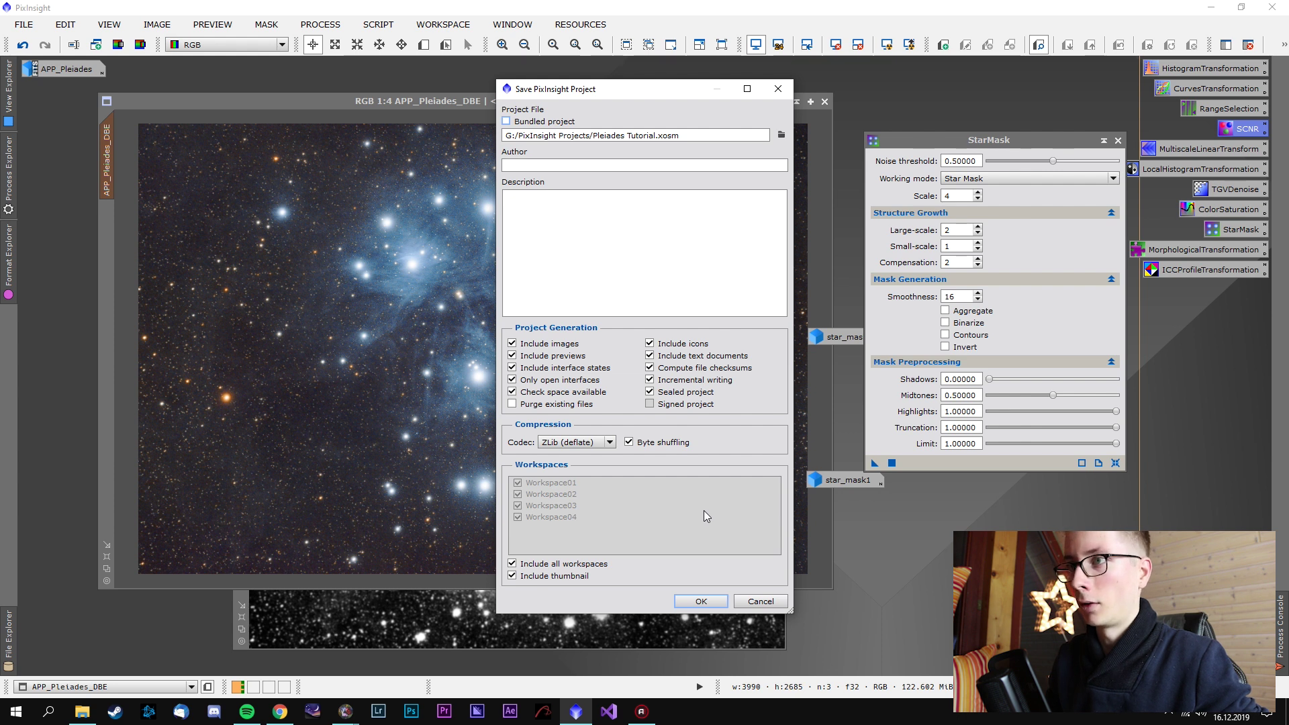
click(709, 602)
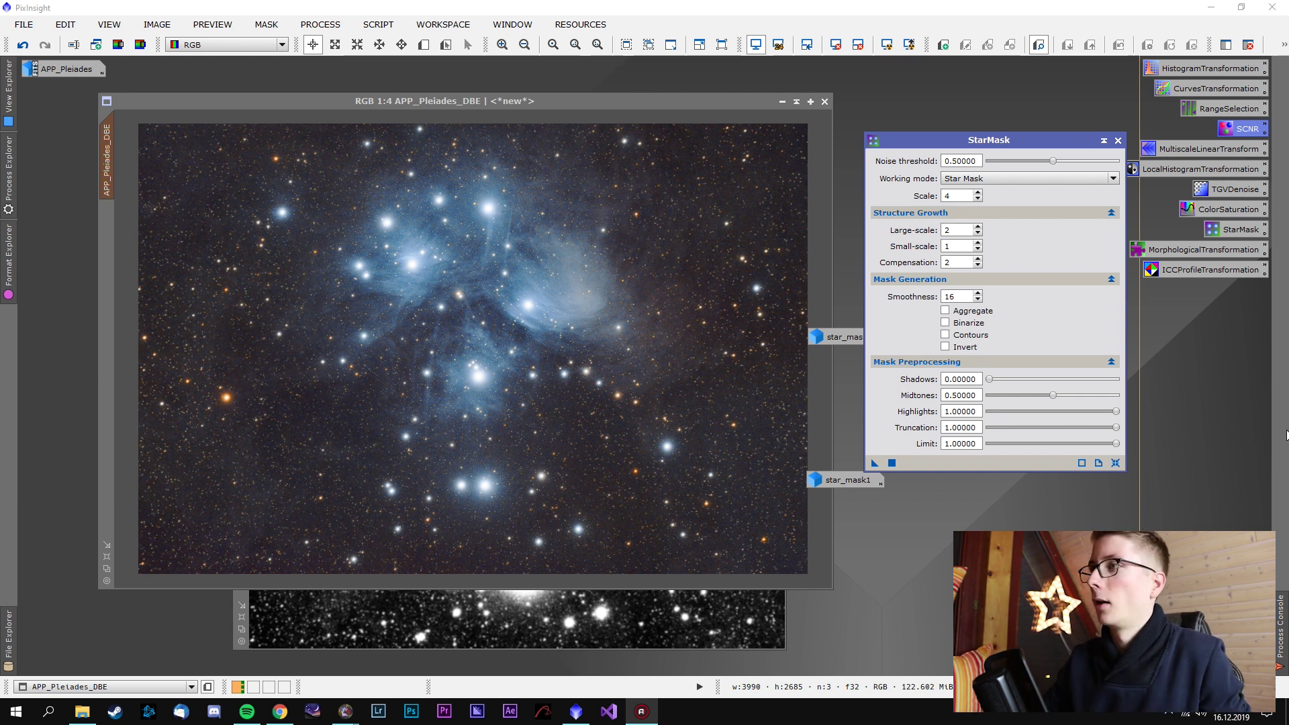
Remove the mask from the Pleiades image and create a clone of the image
click(265, 27)
click(265, 27)
click(266, 27)
click(266, 27)
drag(106, 161, 86, 145)
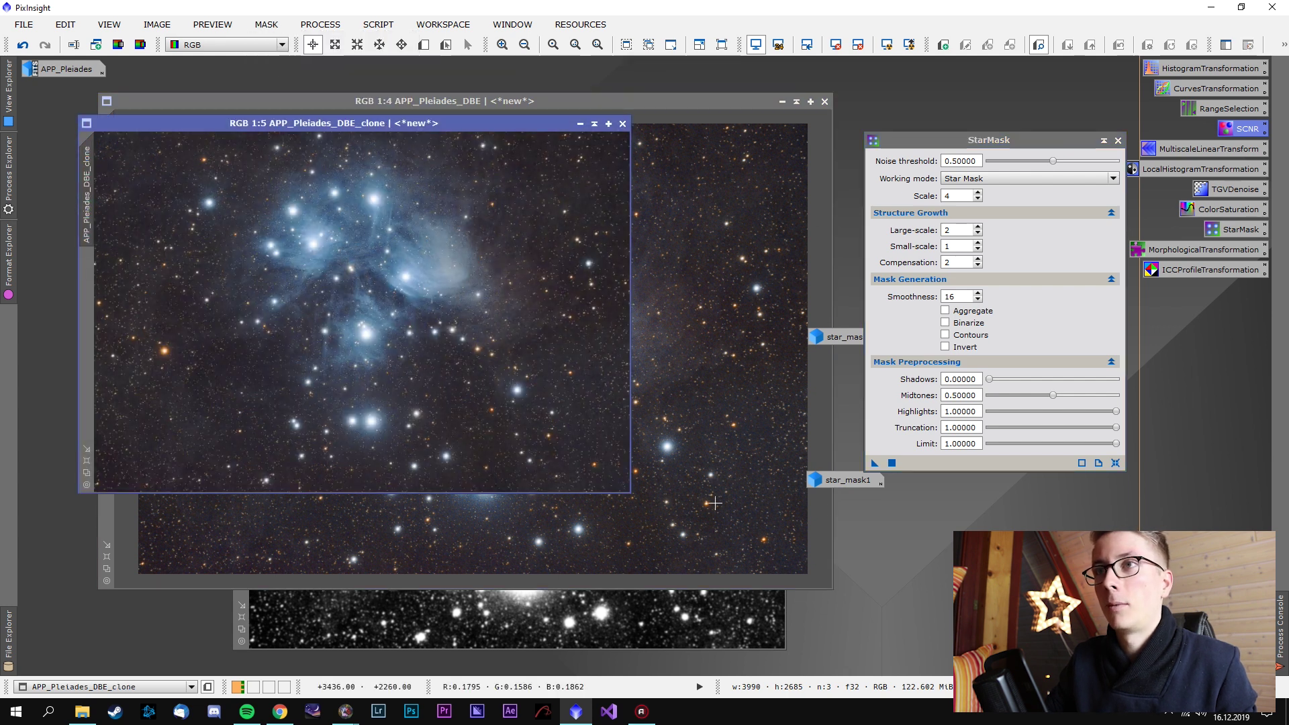
Convert the clone to the default RGB profile with ICCProfileTransformation and save it on the desktop as the PNG file APP Tutorial
double_click(1195, 271)
drag(741, 394, 379, 290)
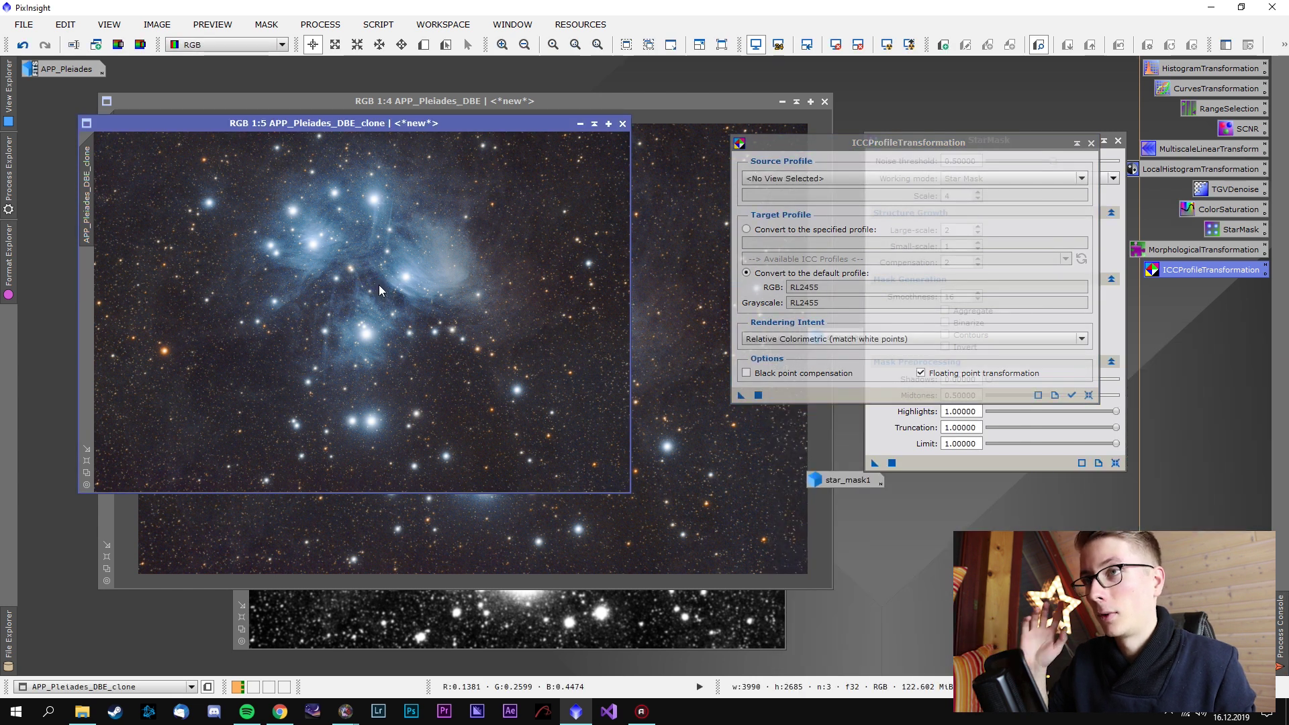
click(24, 24)
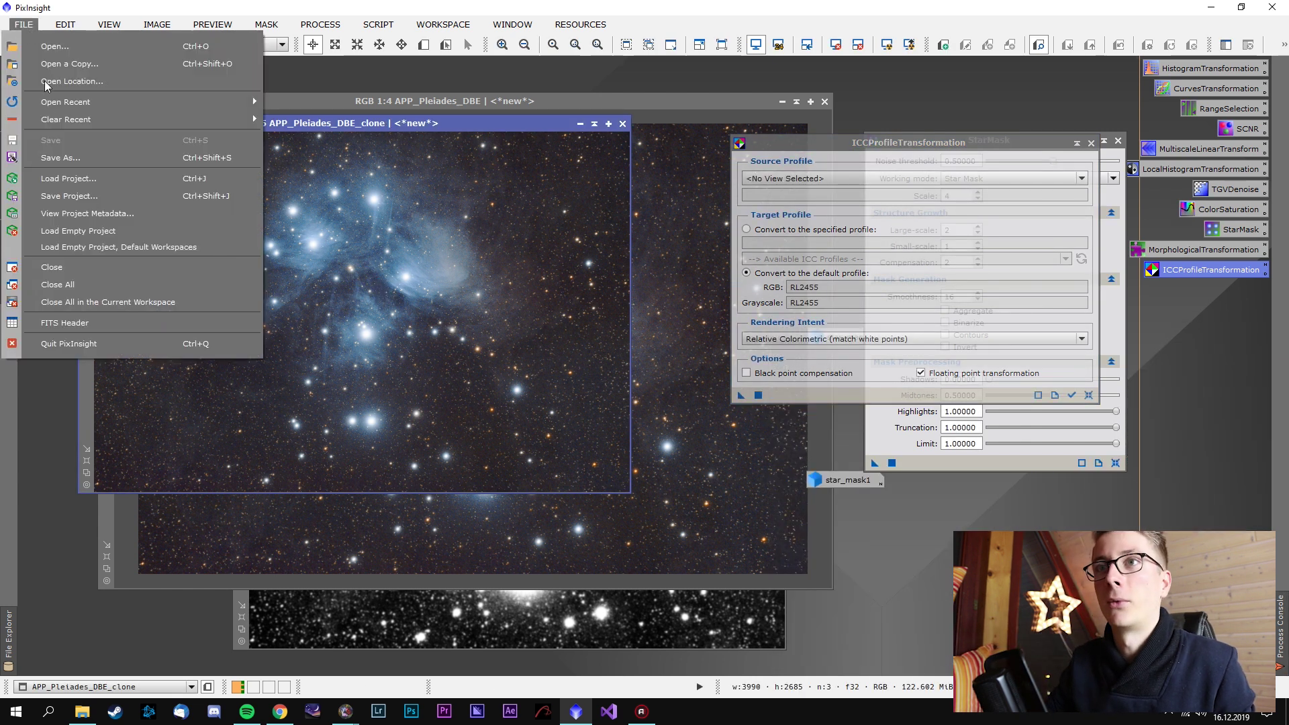
click(64, 156)
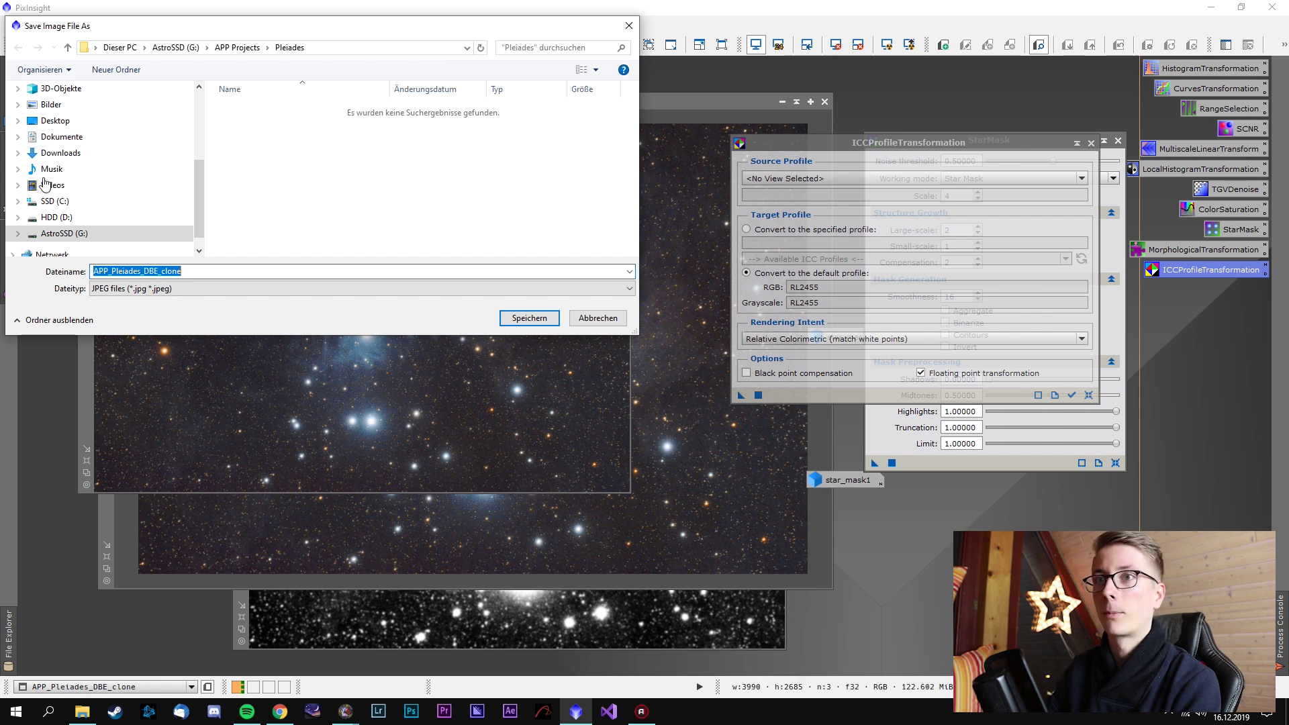
click(101, 288)
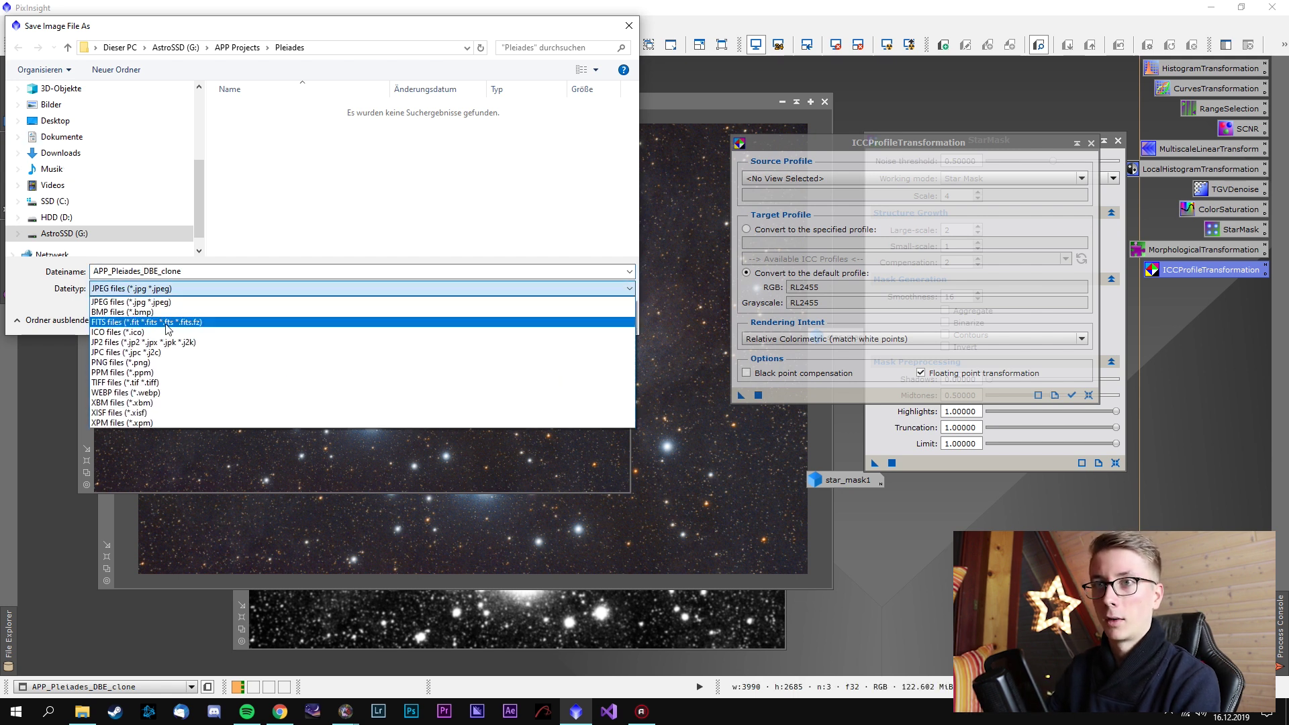
click(179, 363)
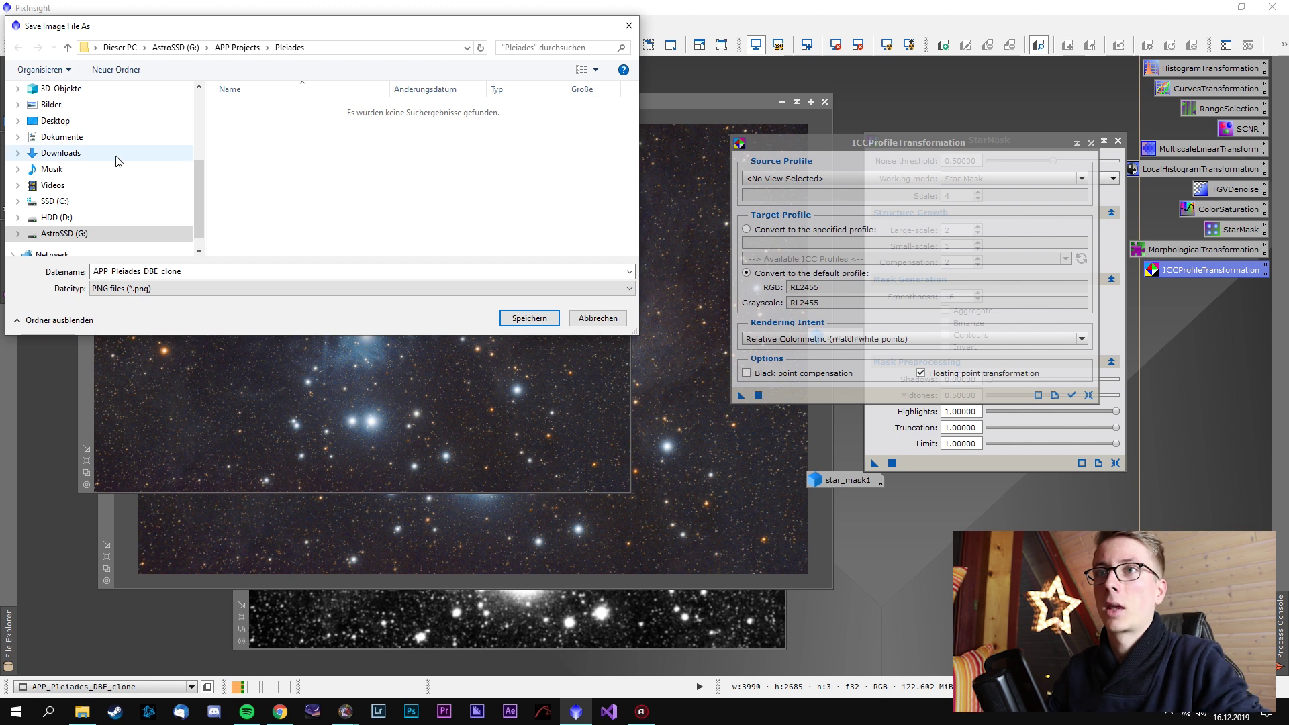
click(118, 121)
double_click(215, 271)
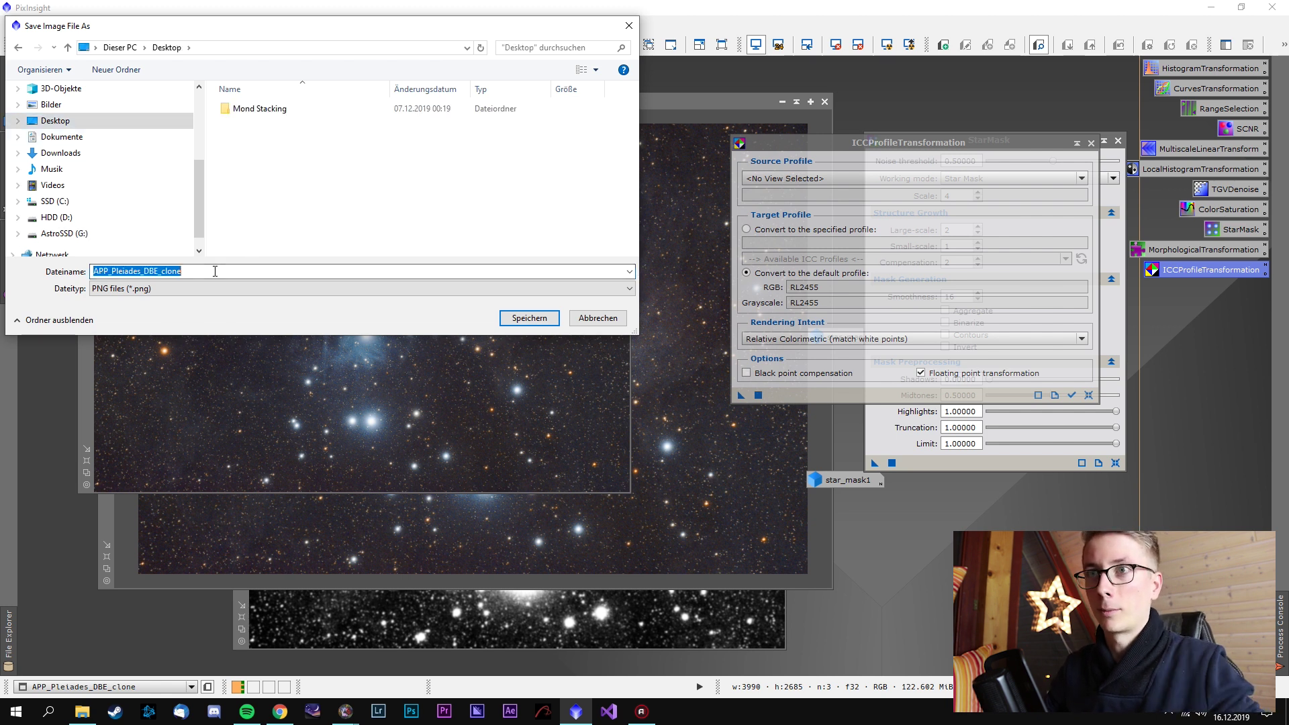
text(APP Tutorial)
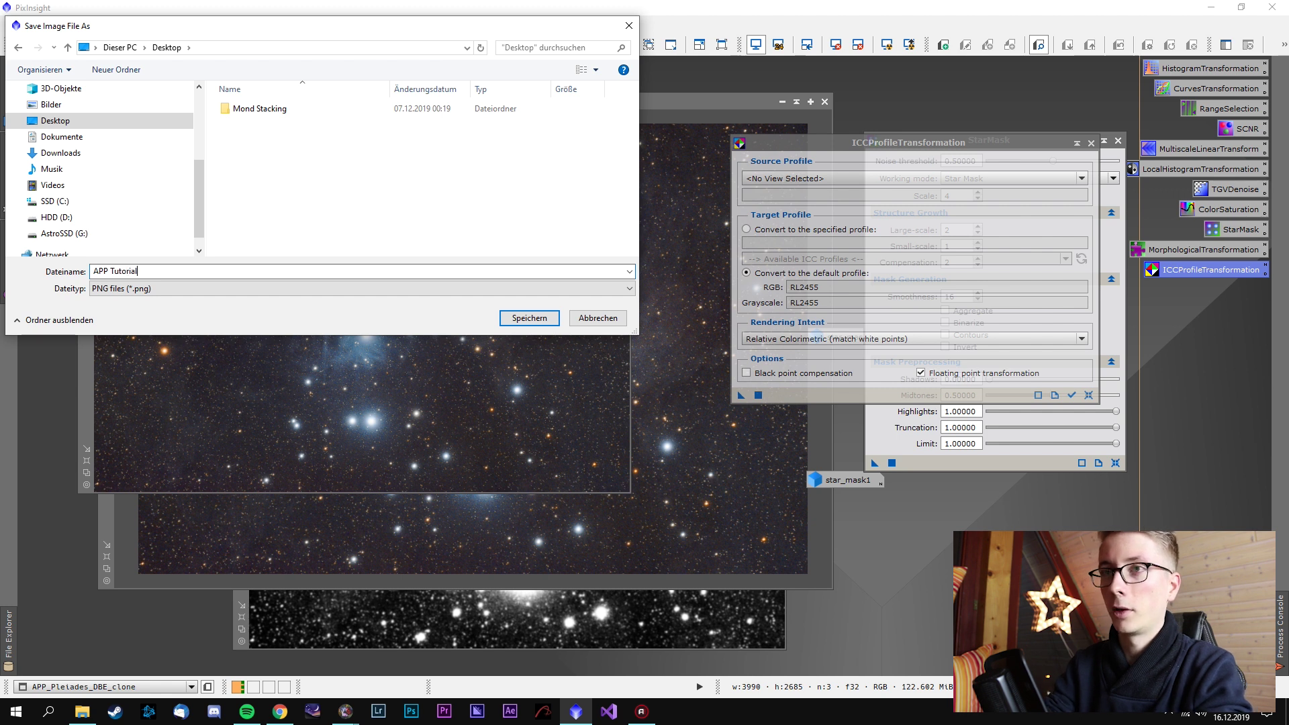
key(Return)
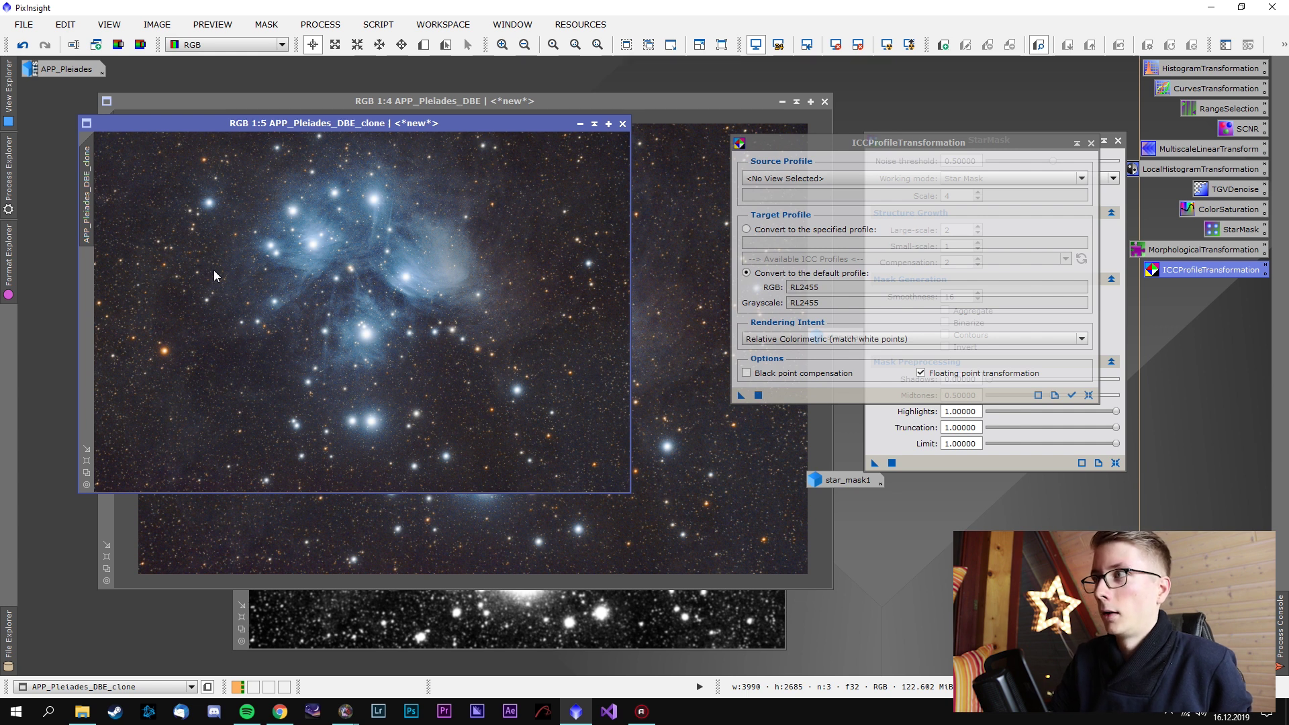
Switch to the desktop and view the exported APP Tutorial picture maximized in the photo viewer
click(1210, 7)
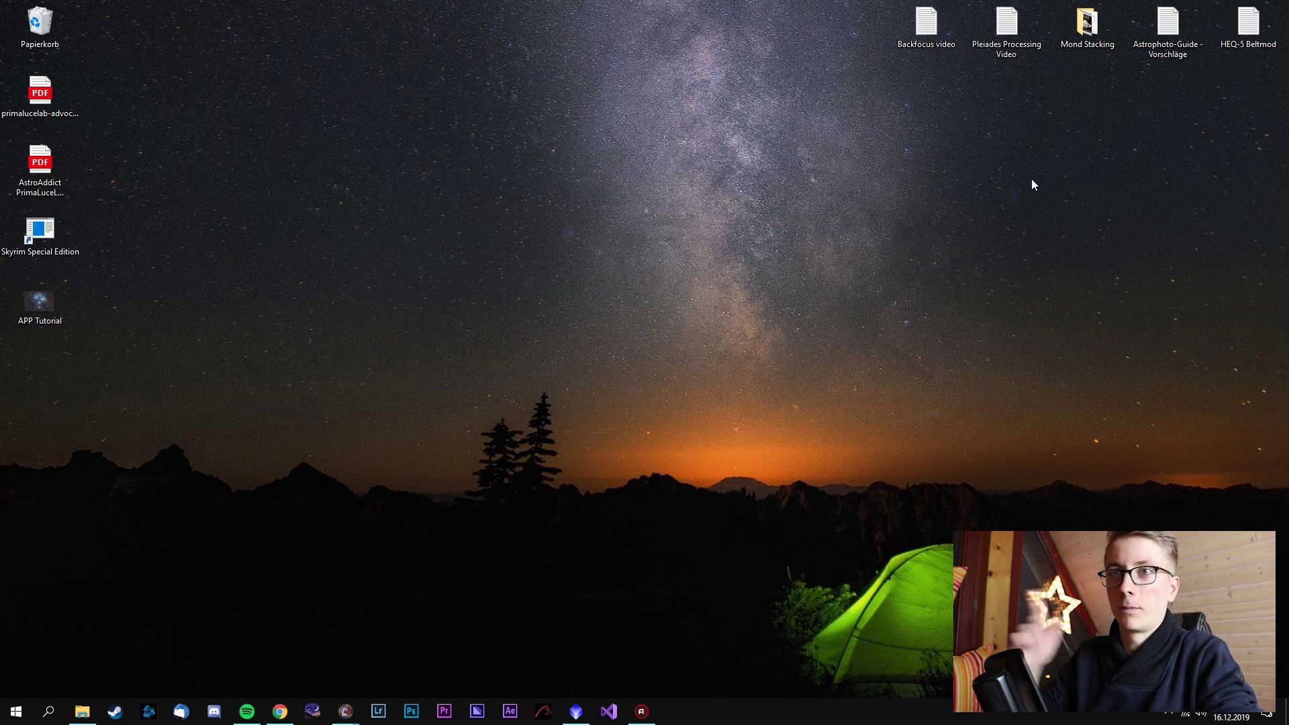
double_click(39, 302)
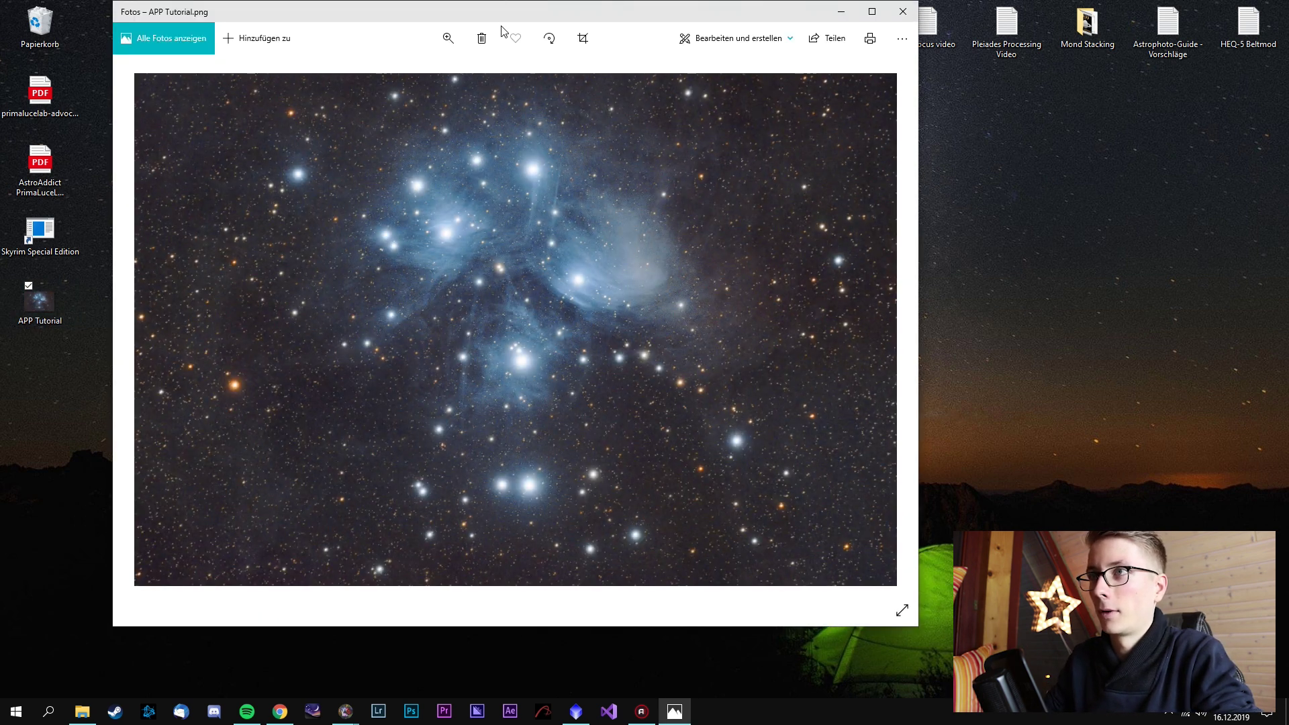
click(871, 11)
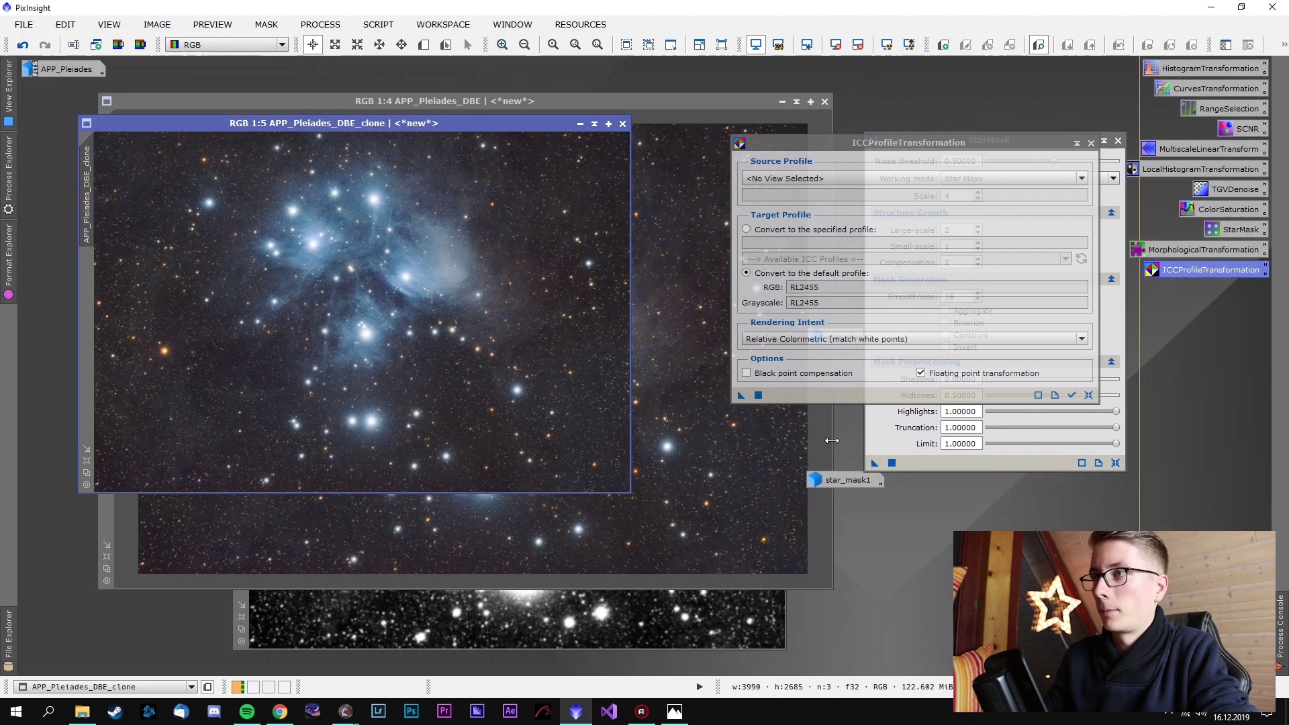
Switch back to PixInsight, close the ICCProfileTransformation and StarMask windows, and iconize the clone so the maximized Pleiades image stands alone
click(576, 711)
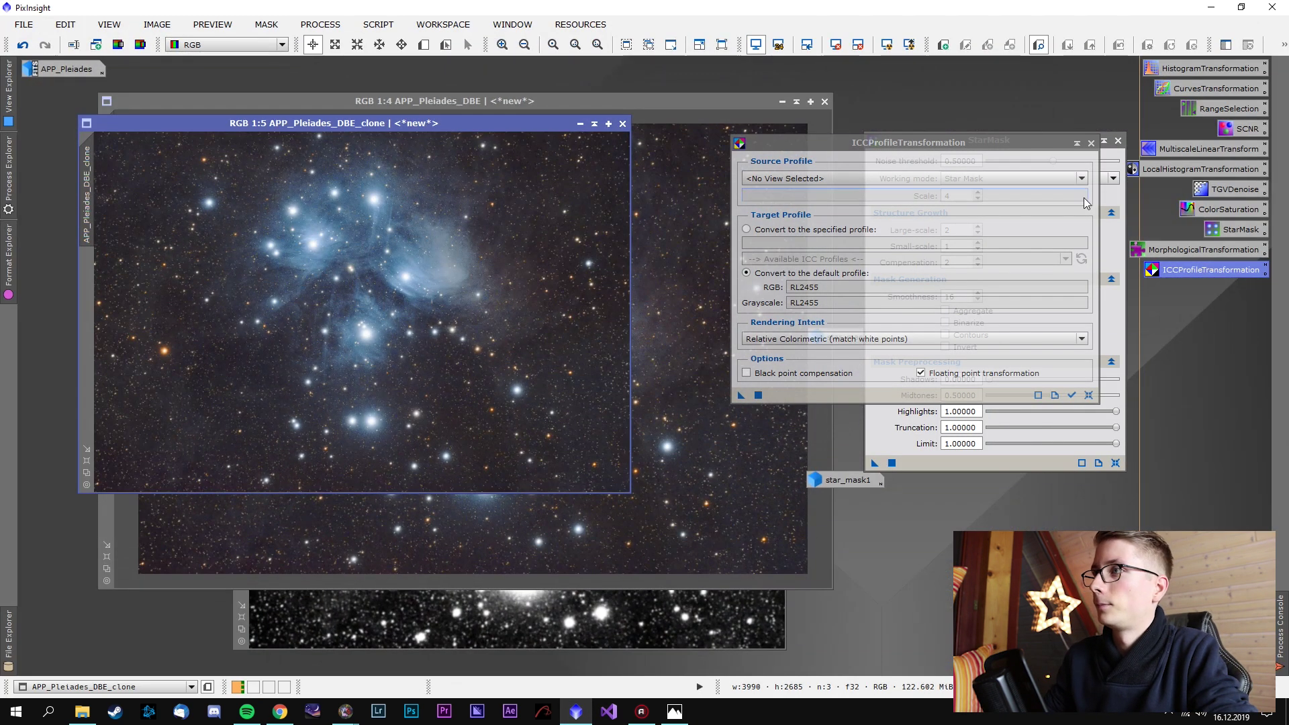
click(1090, 143)
click(579, 123)
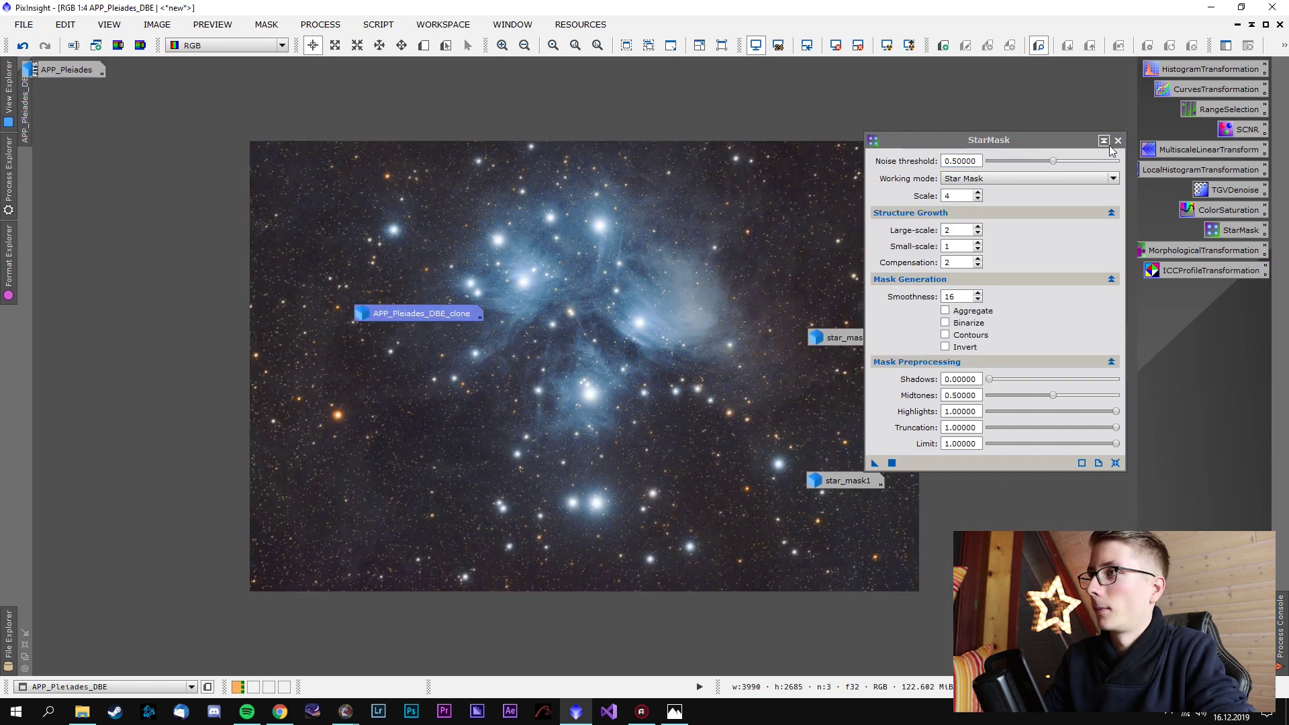
click(1118, 141)
Gather the star_mask, APP_Pleiades_DBE_clone and star_mask1 icons beneath the APP_Pleiades icon and enlarge the main image to 1:3
drag(830, 342, 81, 93)
drag(403, 316, 137, 134)
drag(835, 488, 124, 176)
key(ctrl+plus)
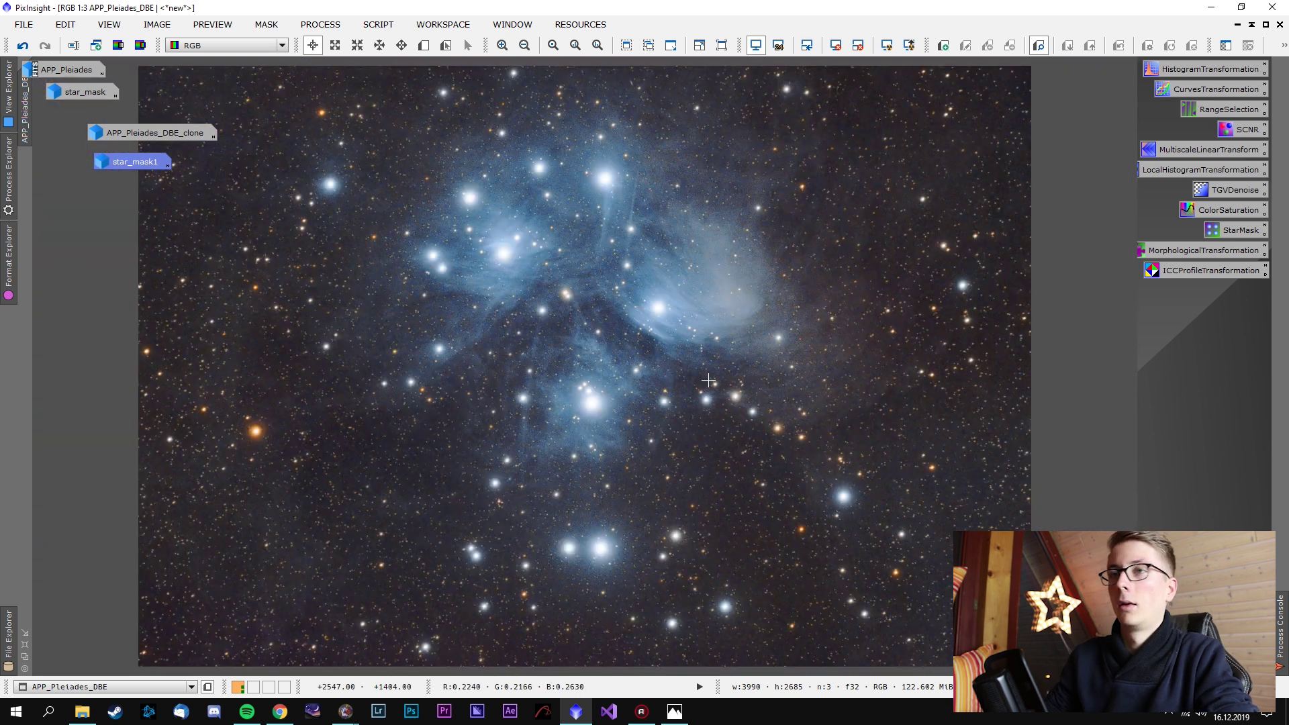
drag(155, 132, 106, 118)
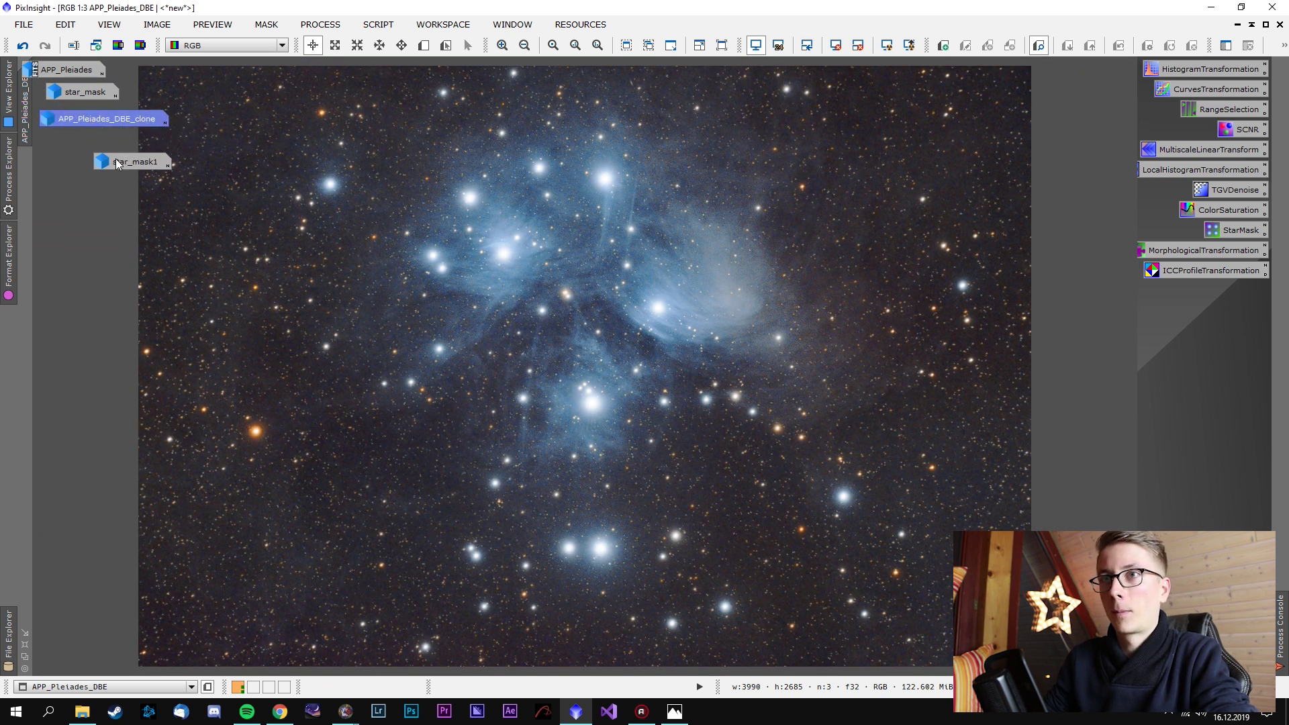
drag(117, 165, 64, 132)
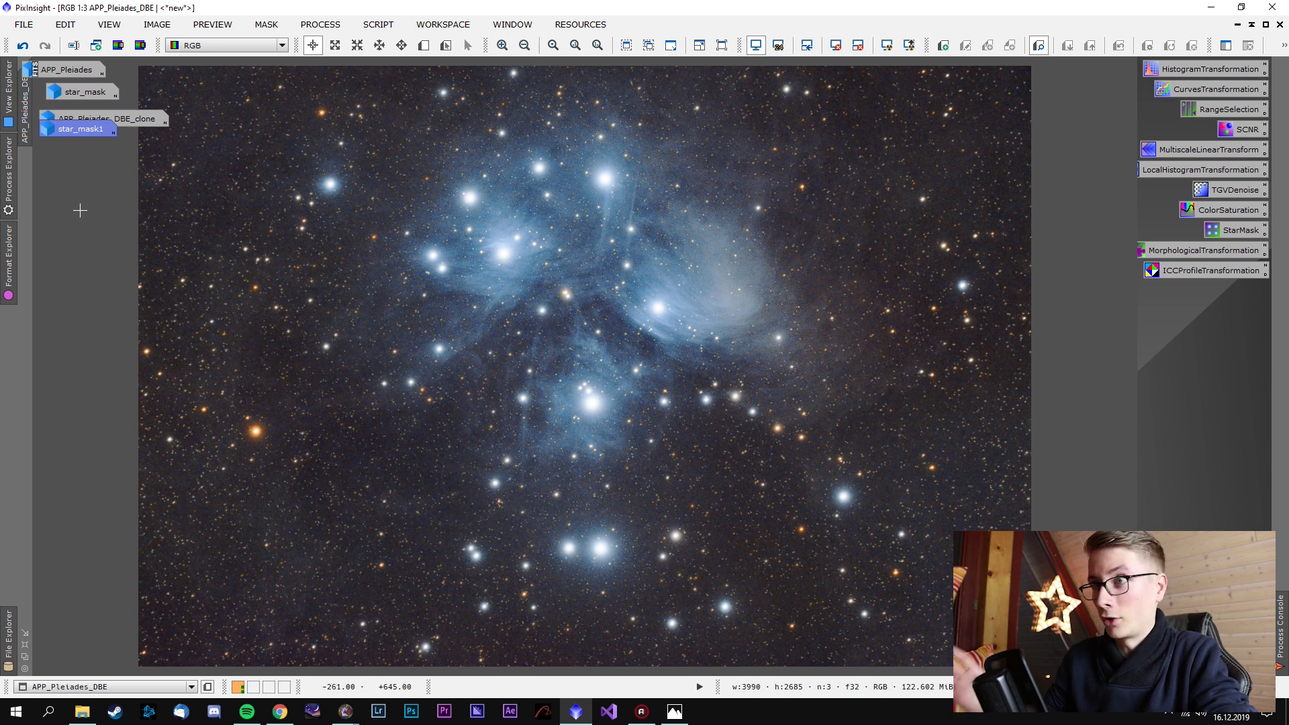